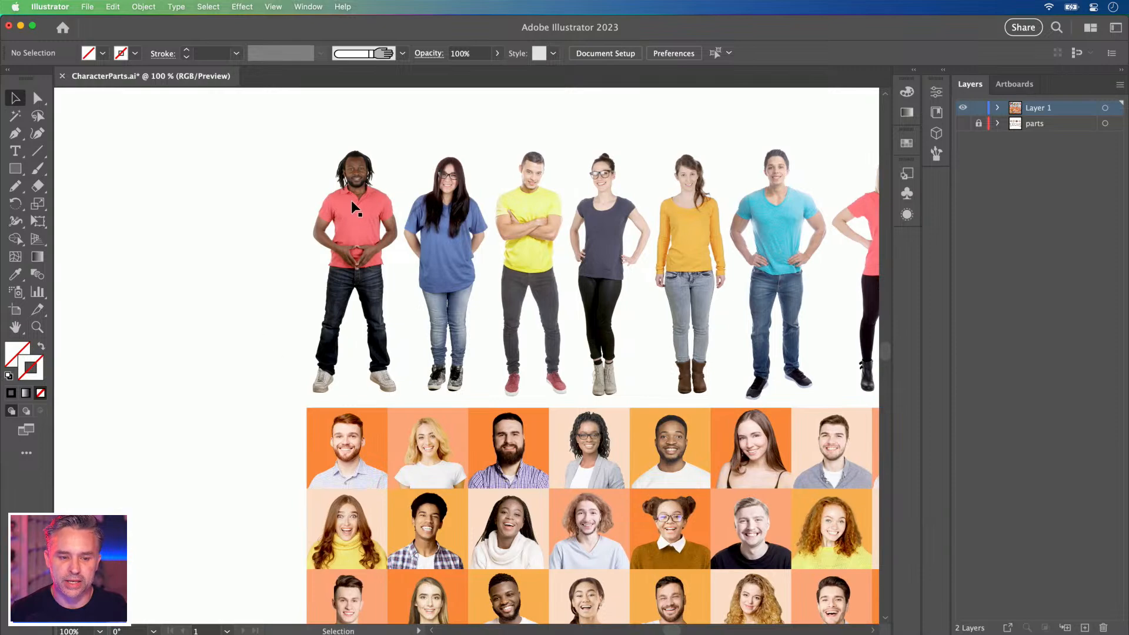
Pan across the reference photo grid and standing figures, zooming the view to 150%.
key(space)
drag(499, 464, 381, 200)
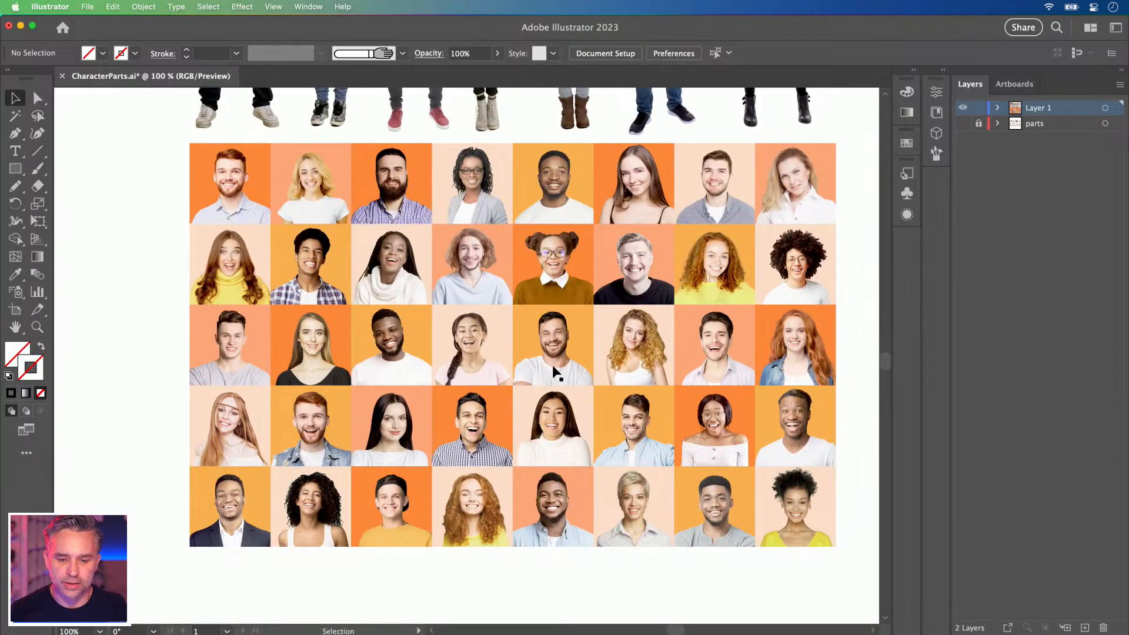
drag(359, 189, 341, 451)
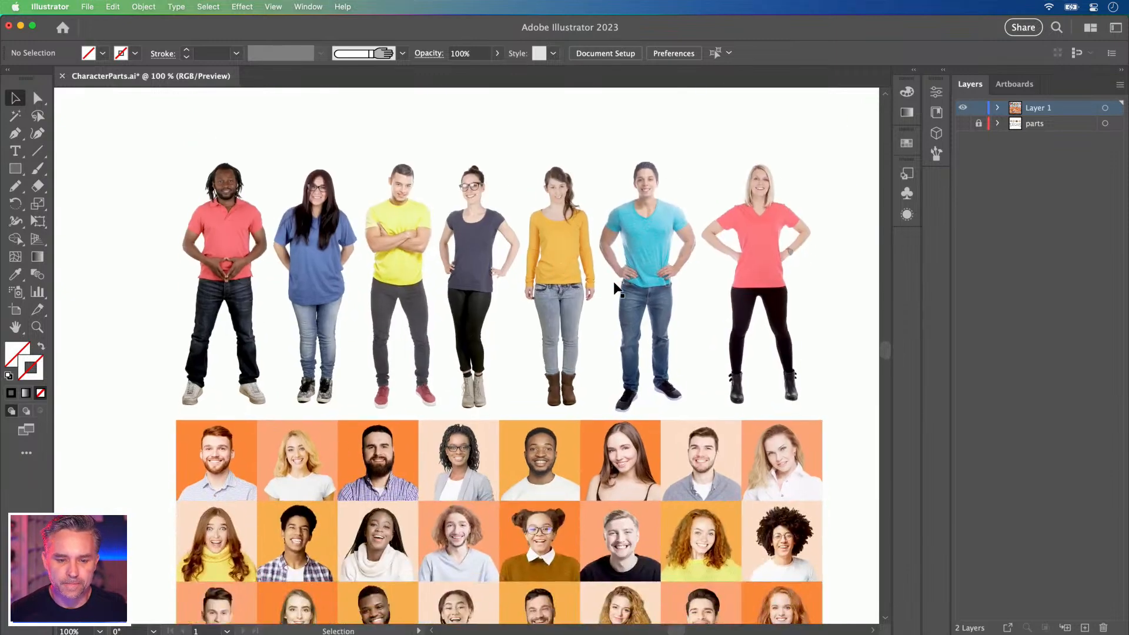
drag(385, 445, 391, 443)
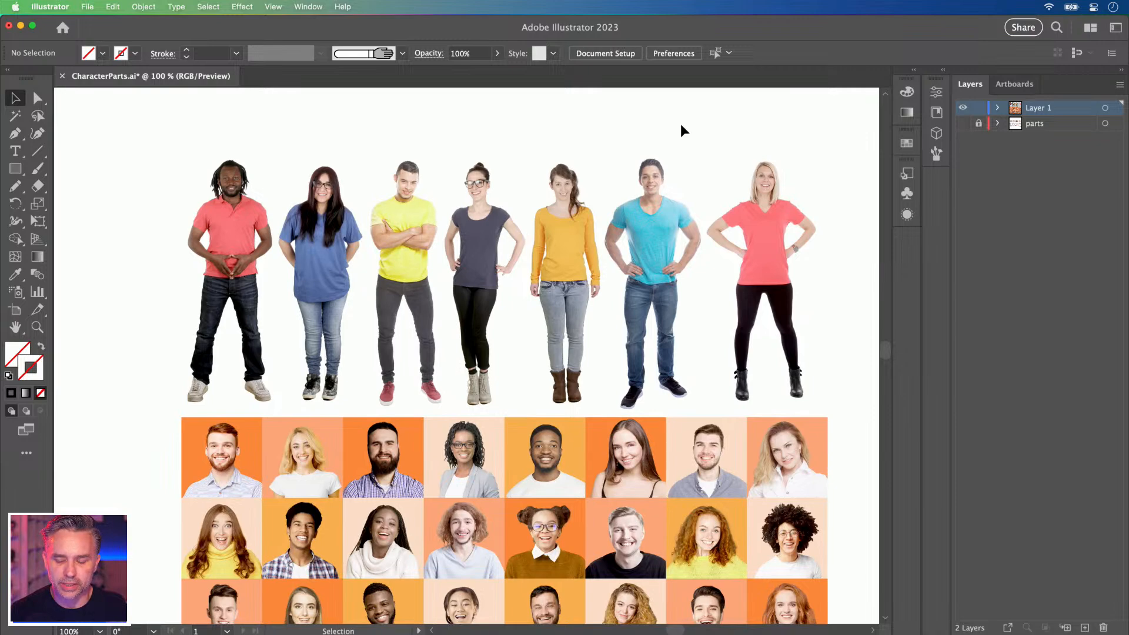
key(super+equal)
drag(652, 287, 601, 385)
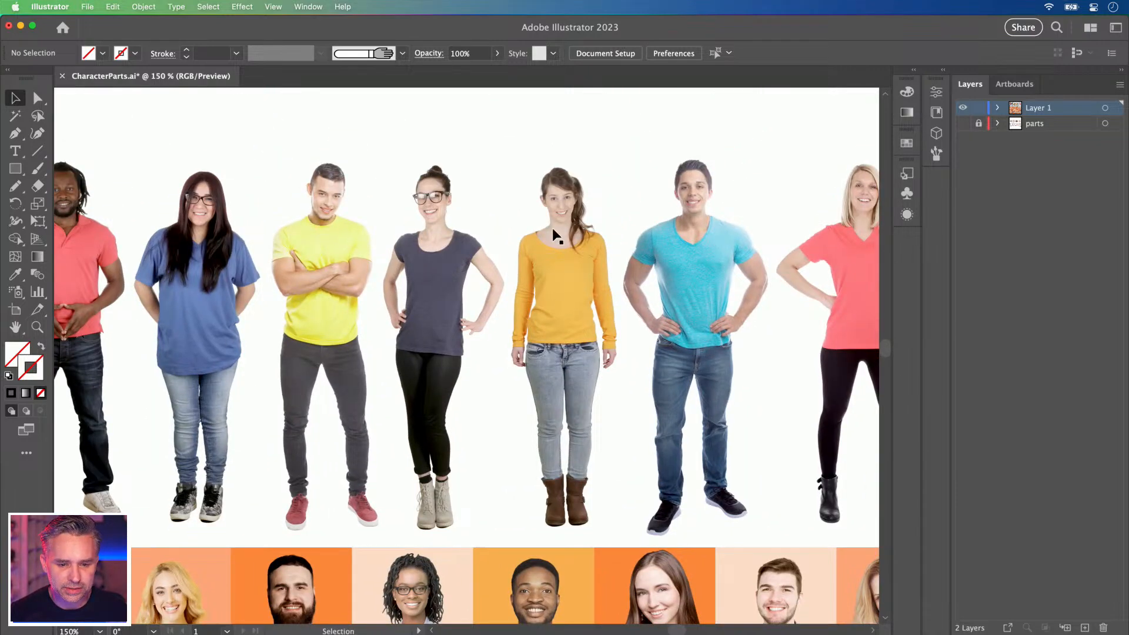
drag(272, 486, 335, 468)
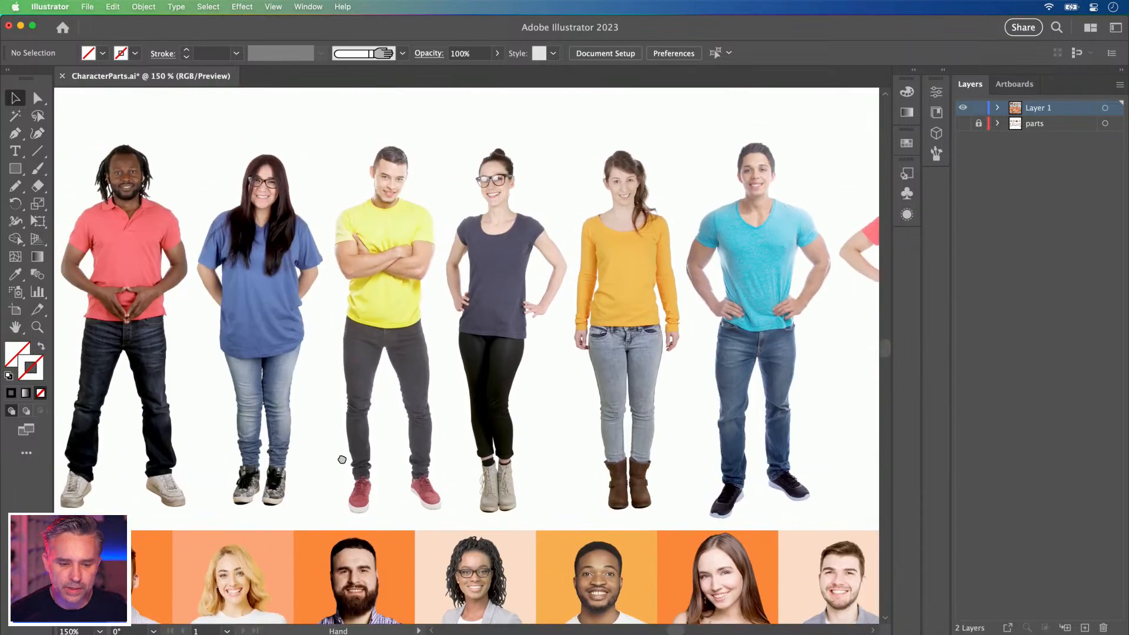
scroll(272, 361, down, 15)
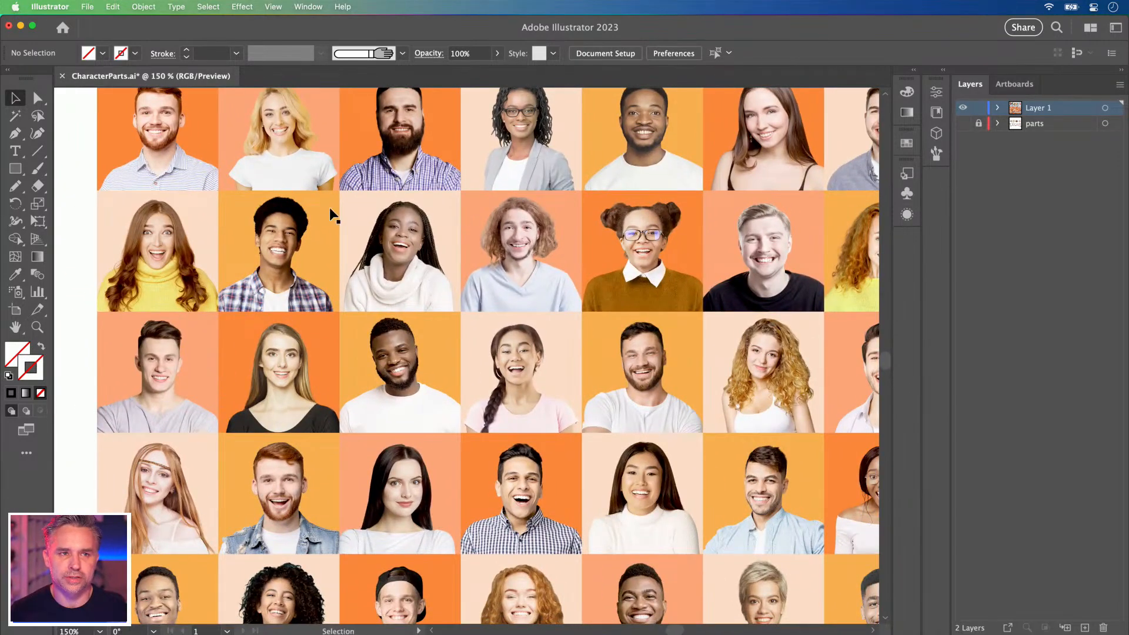
drag(408, 227, 369, 227)
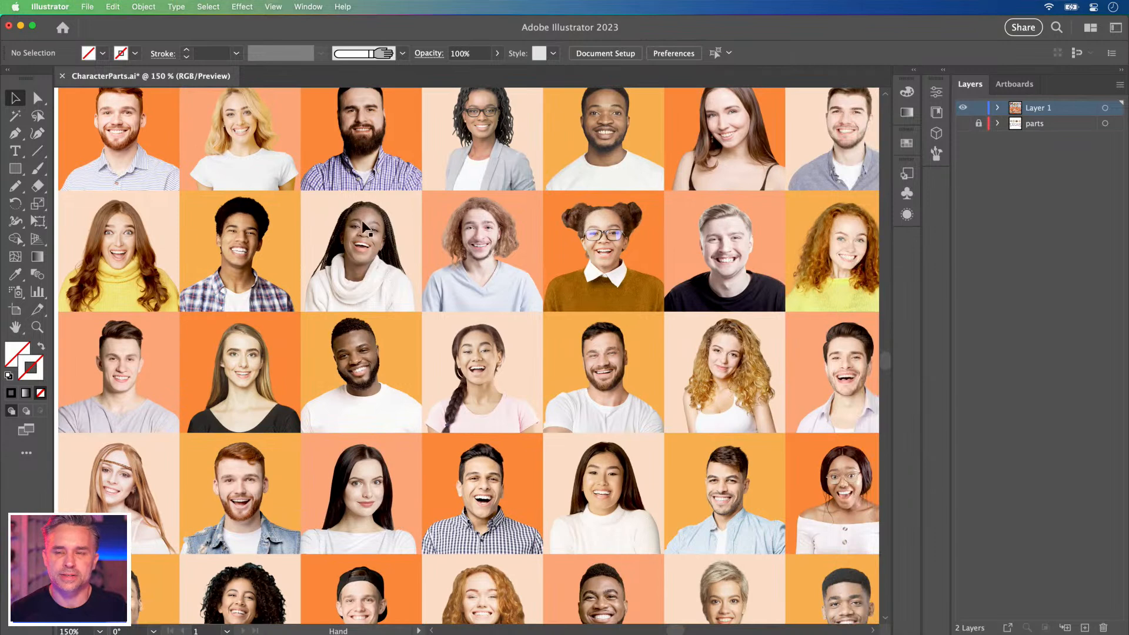
Add a new empty Layer 3 above Layer 1, then switch to Chrome.
click(1028, 230)
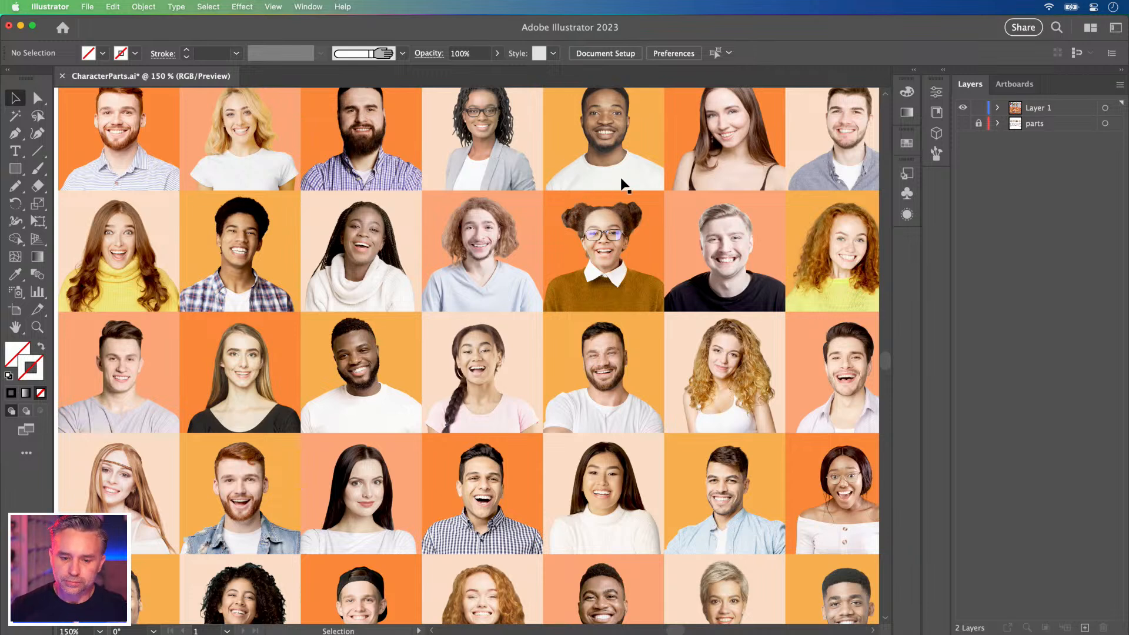
click(1024, 128)
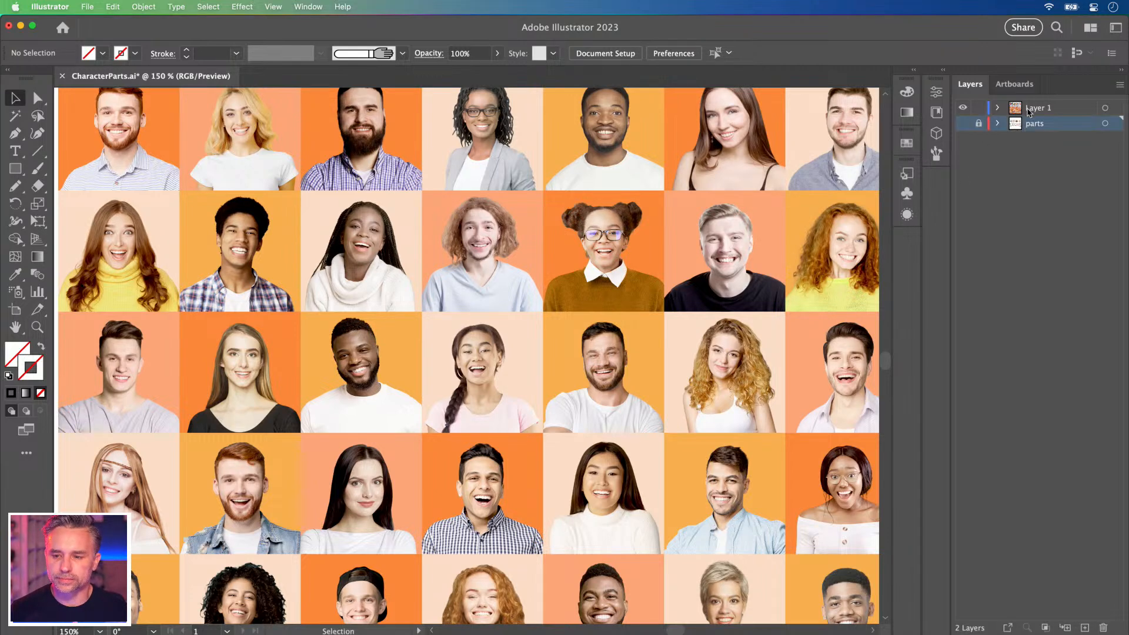
click(1022, 110)
click(1085, 627)
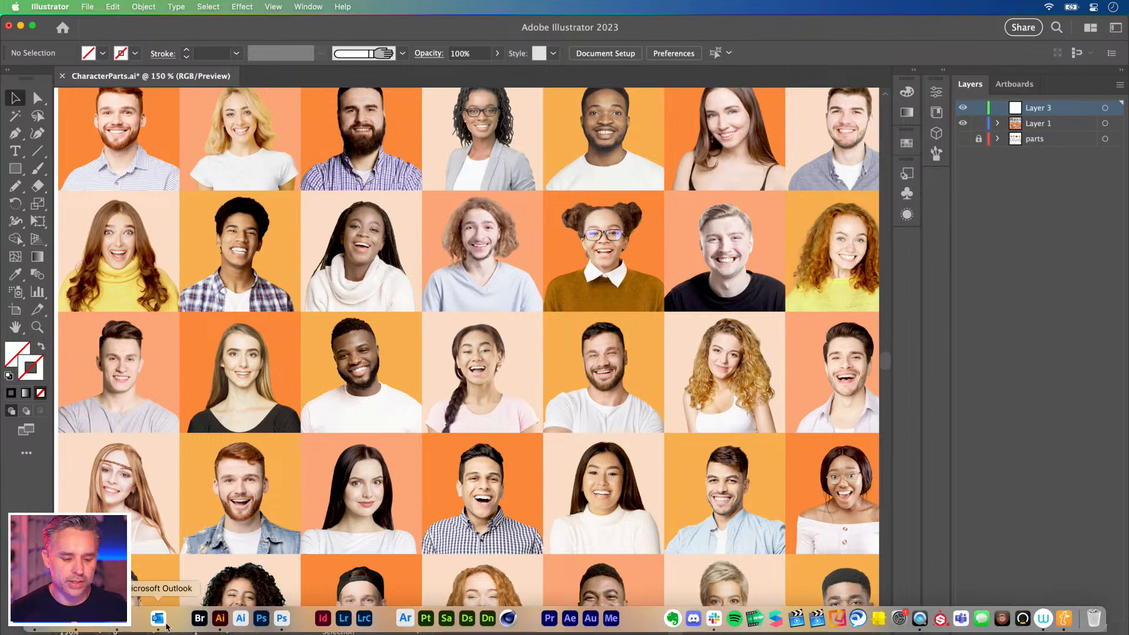
click(137, 618)
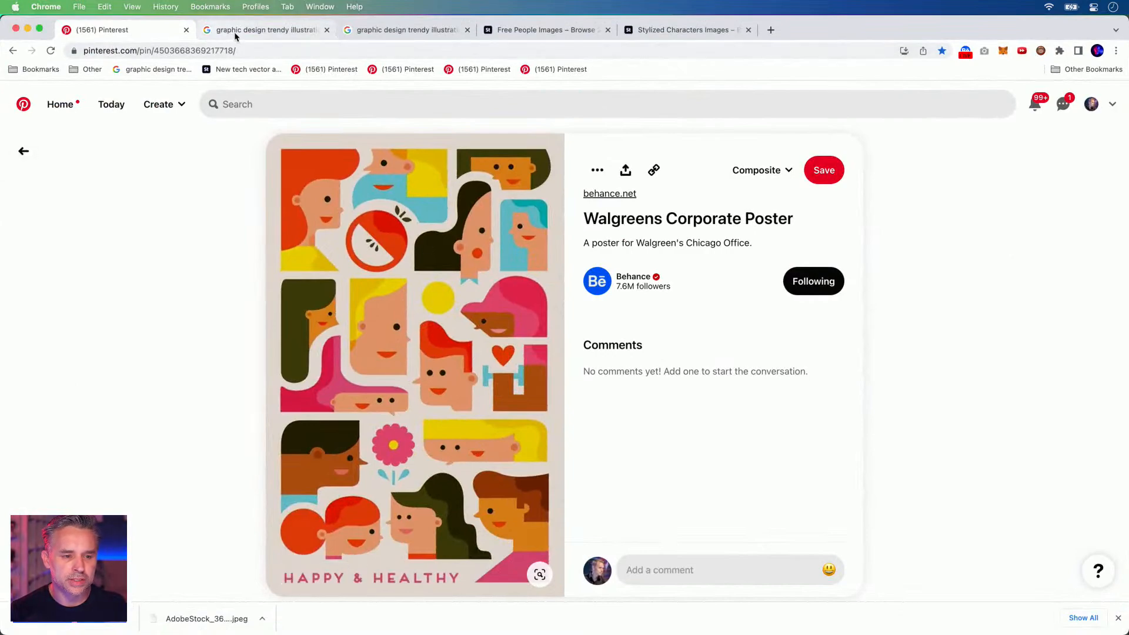
Browse related pins: Thierry Noir, The Trip, Smiling Faces, The Kids are Alright, geometric faces.
scroll(398, 270, down, 10)
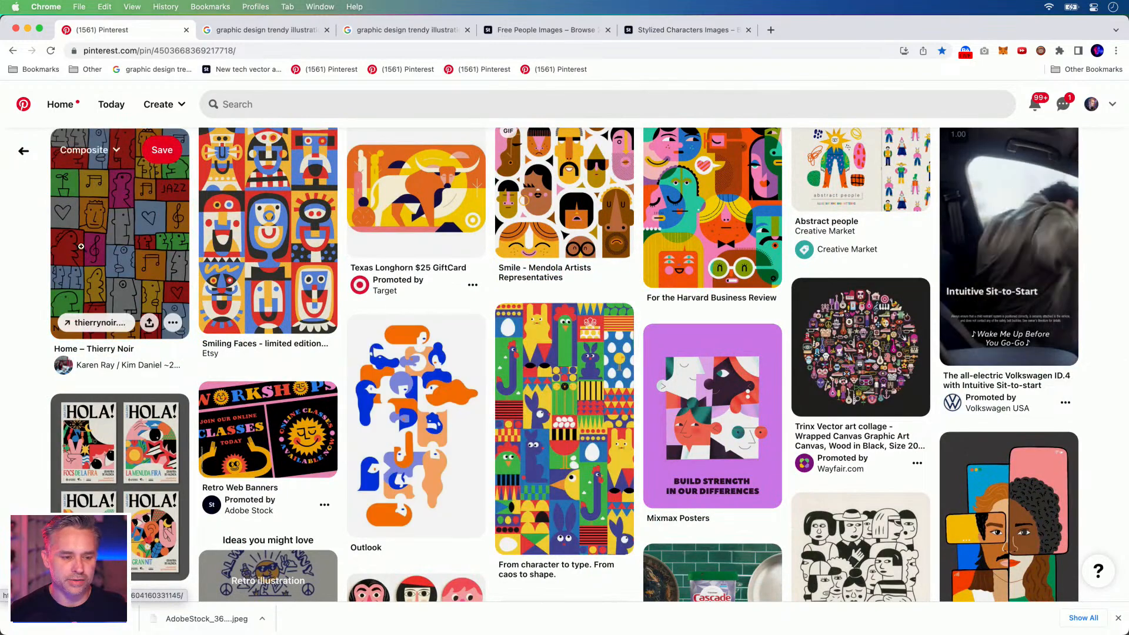
click(111, 247)
scroll(358, 256, down, 15)
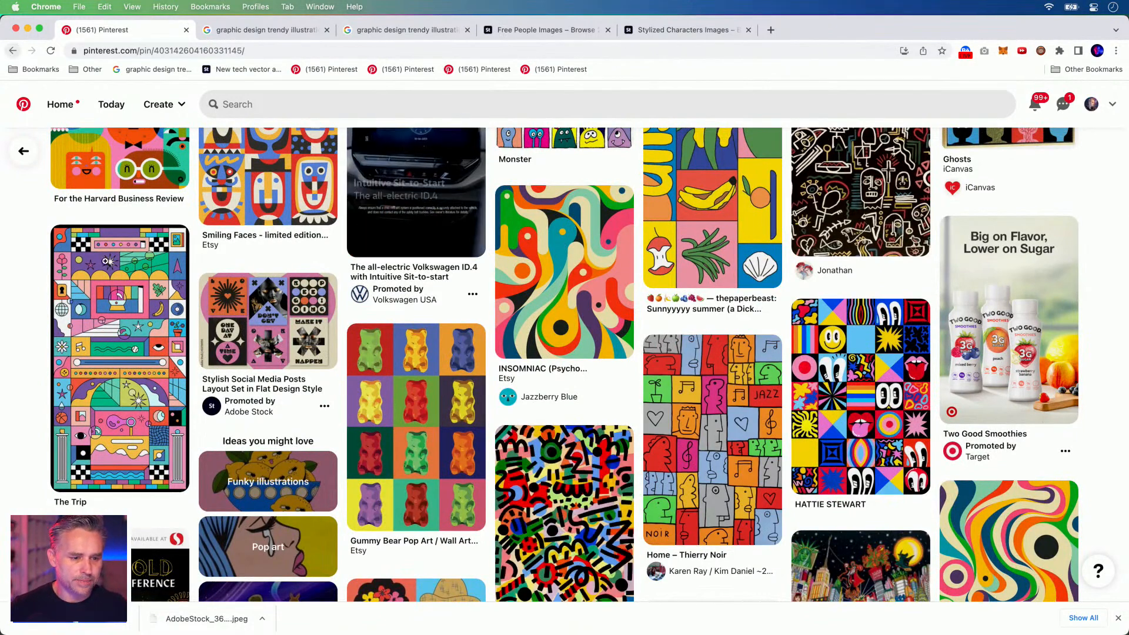
click(114, 318)
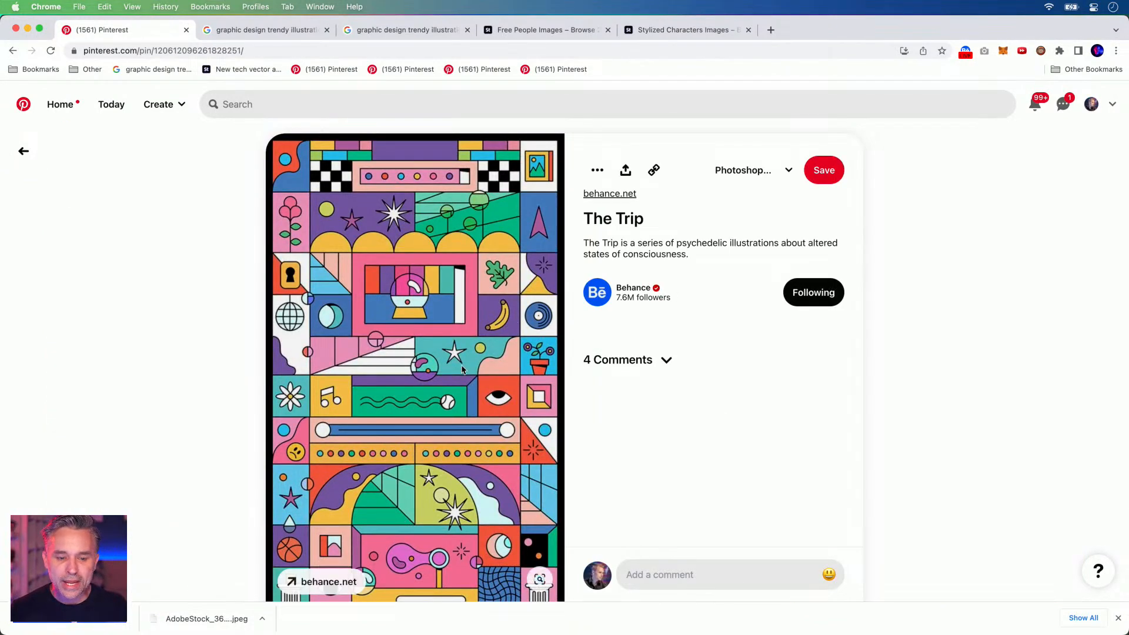
scroll(382, 340, down, 5)
scroll(383, 336, down, 5)
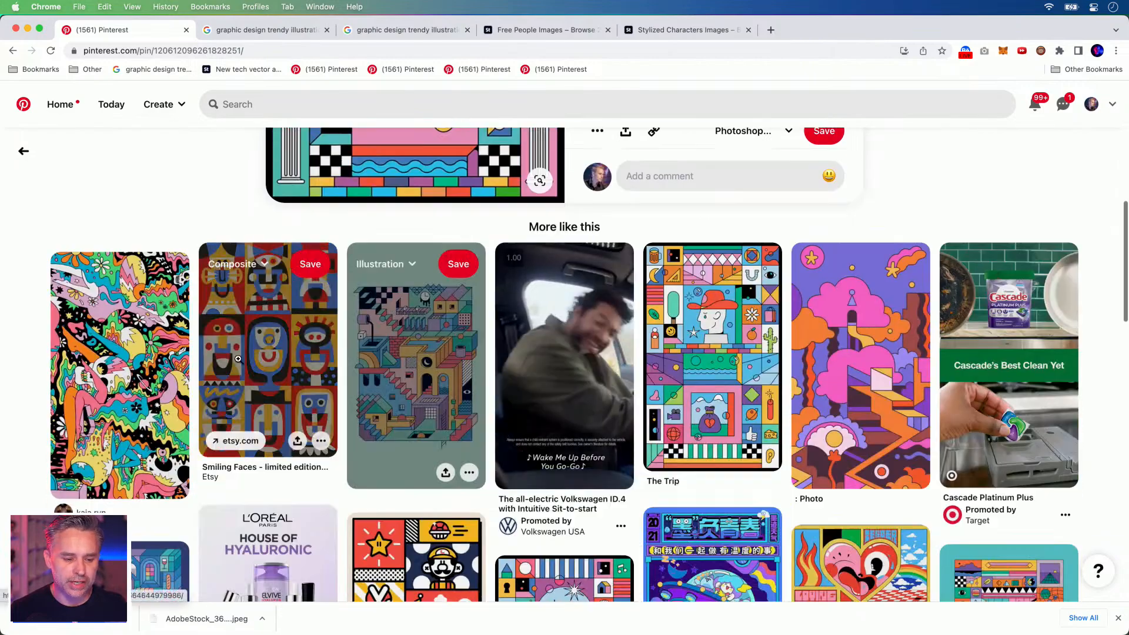
click(274, 357)
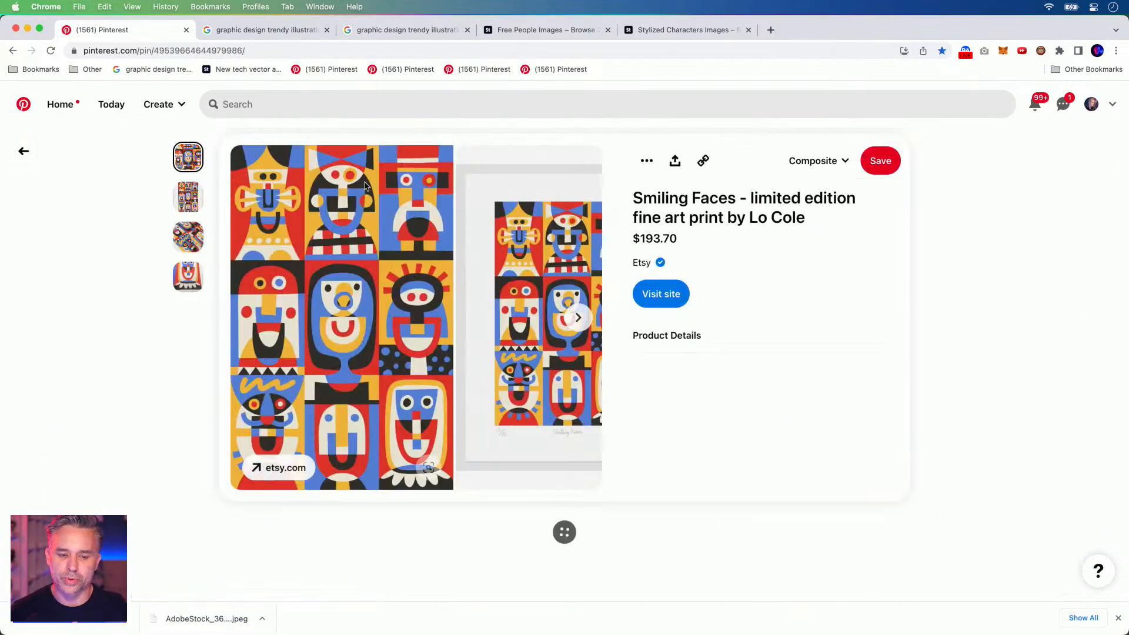
scroll(383, 262, down, 10)
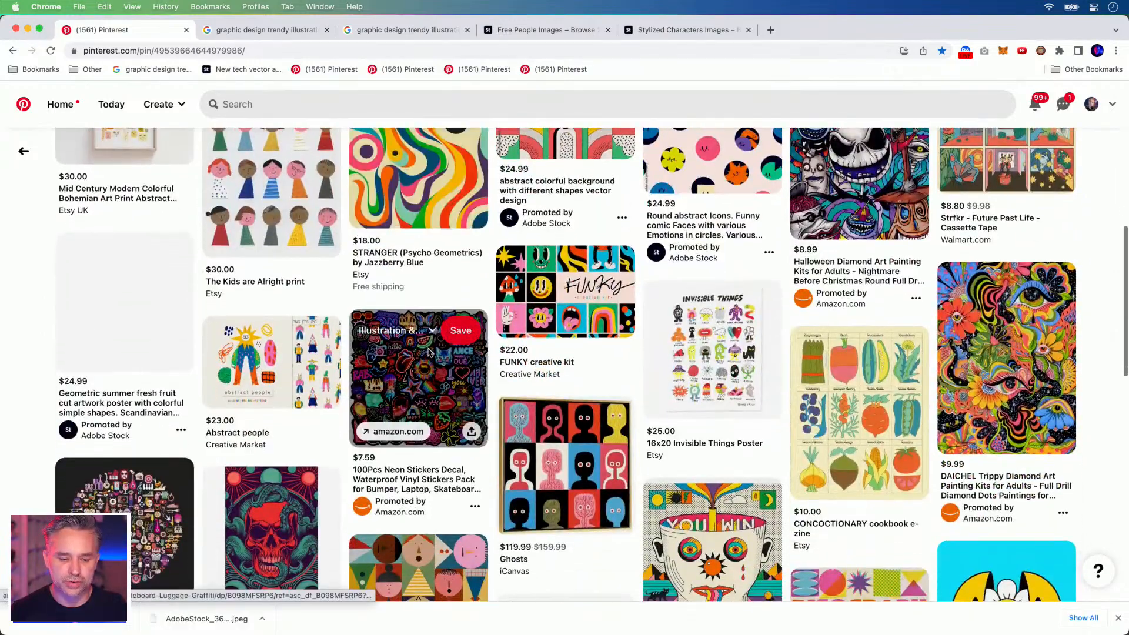
scroll(467, 417, up, 4)
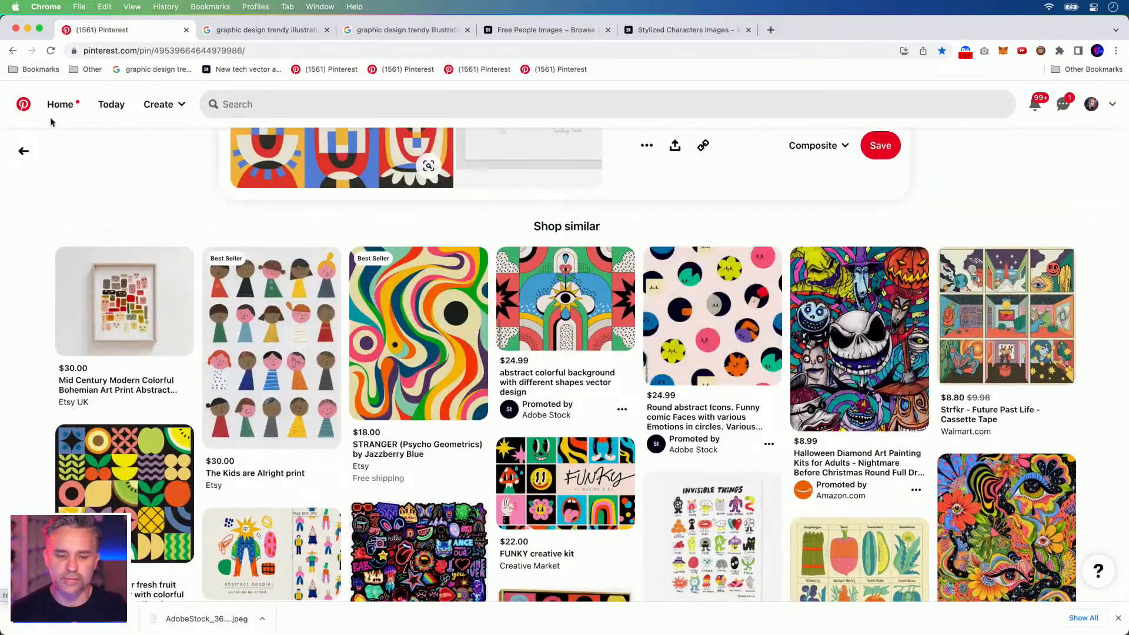
scroll(234, 335, up, 3)
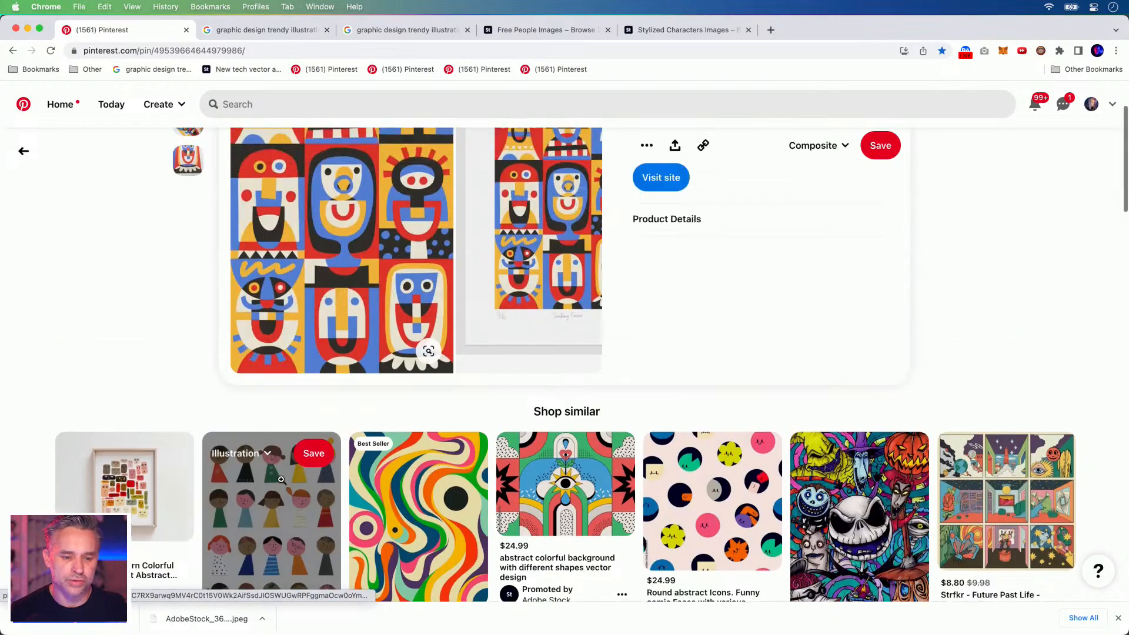
click(284, 480)
scroll(183, 276, down, 8)
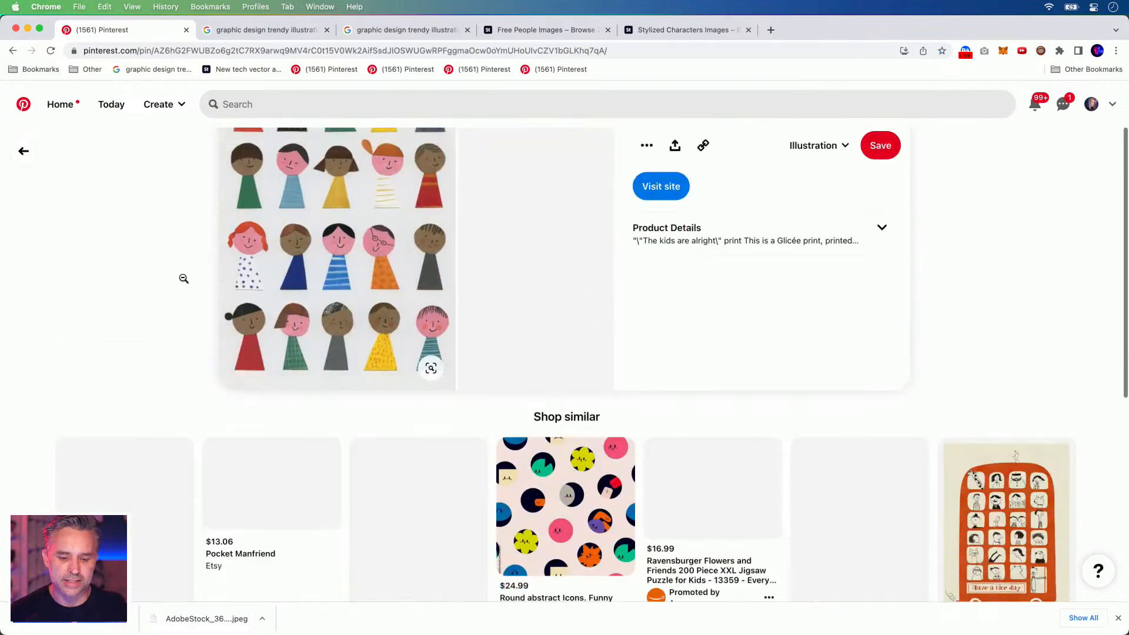
click(749, 416)
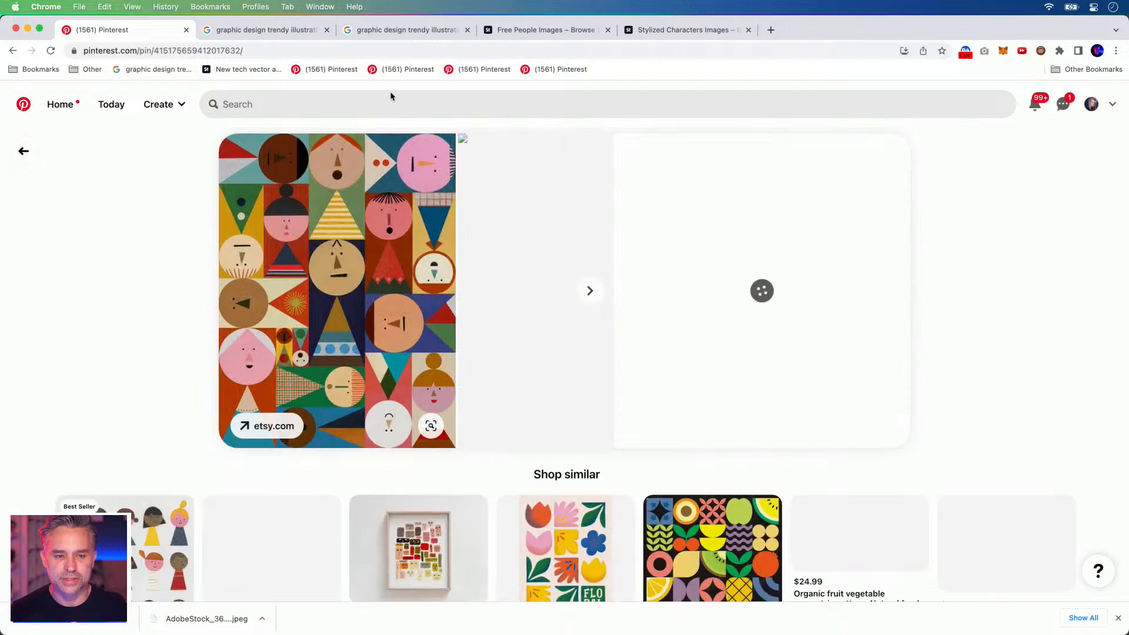
Preview a graffiti character in Google Images, then go back to the Walgreens Corporate Poster pin.
click(386, 36)
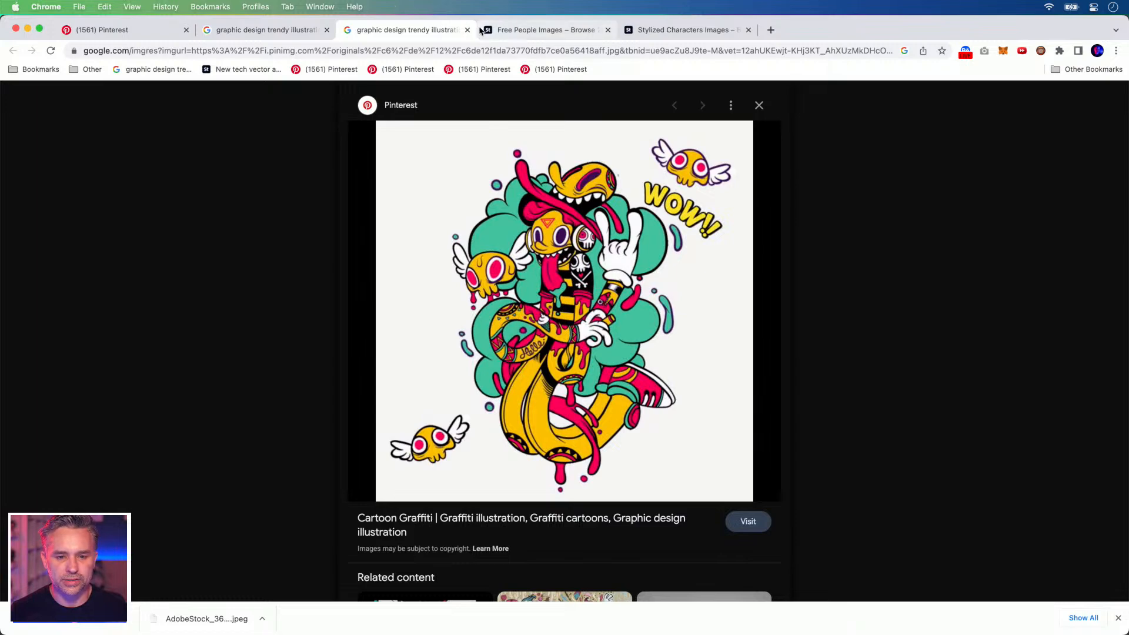
click(262, 31)
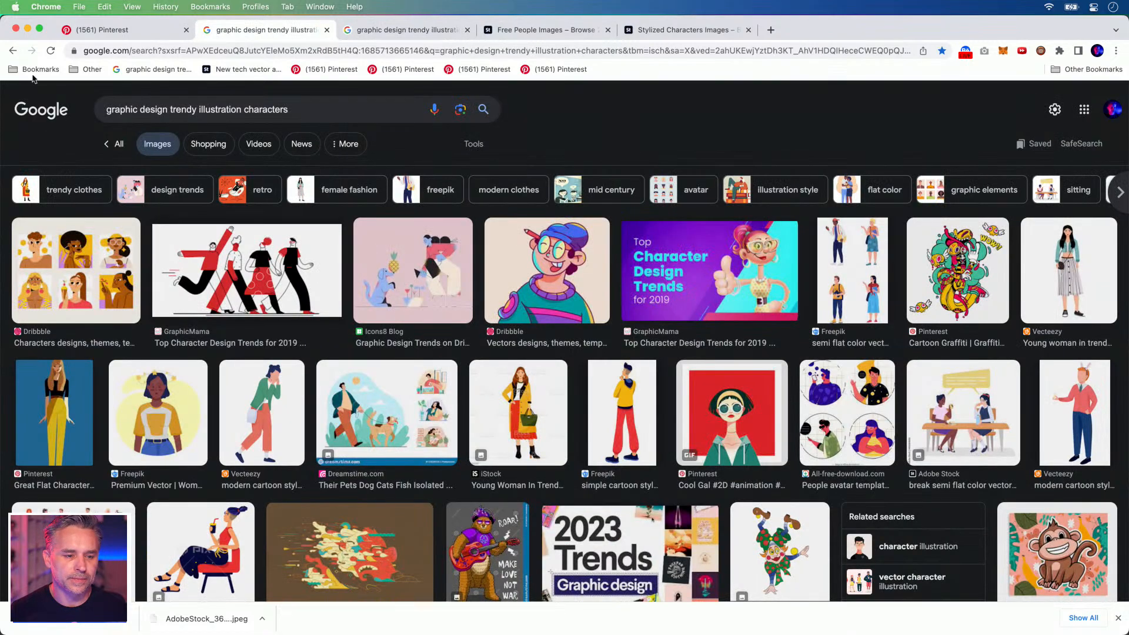
click(129, 34)
click(12, 50)
click(12, 51)
click(12, 50)
click(12, 51)
click(12, 51)
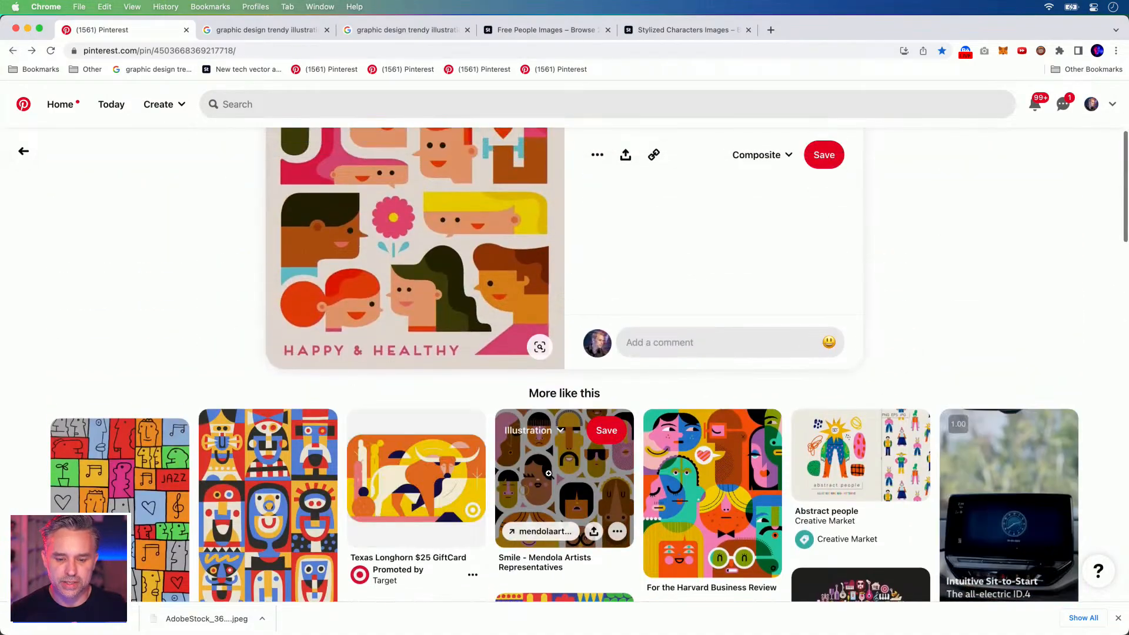
View the Smile - Mendola Artists, Girls 2 and Minji Moon pins, then return to Illustrator.
click(549, 473)
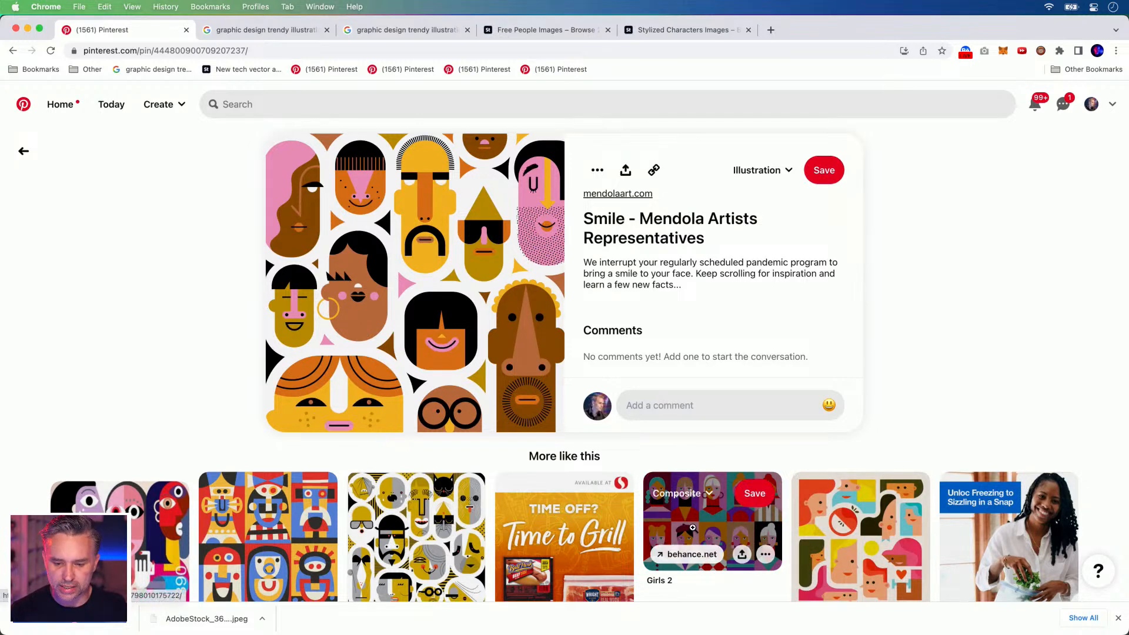
click(693, 528)
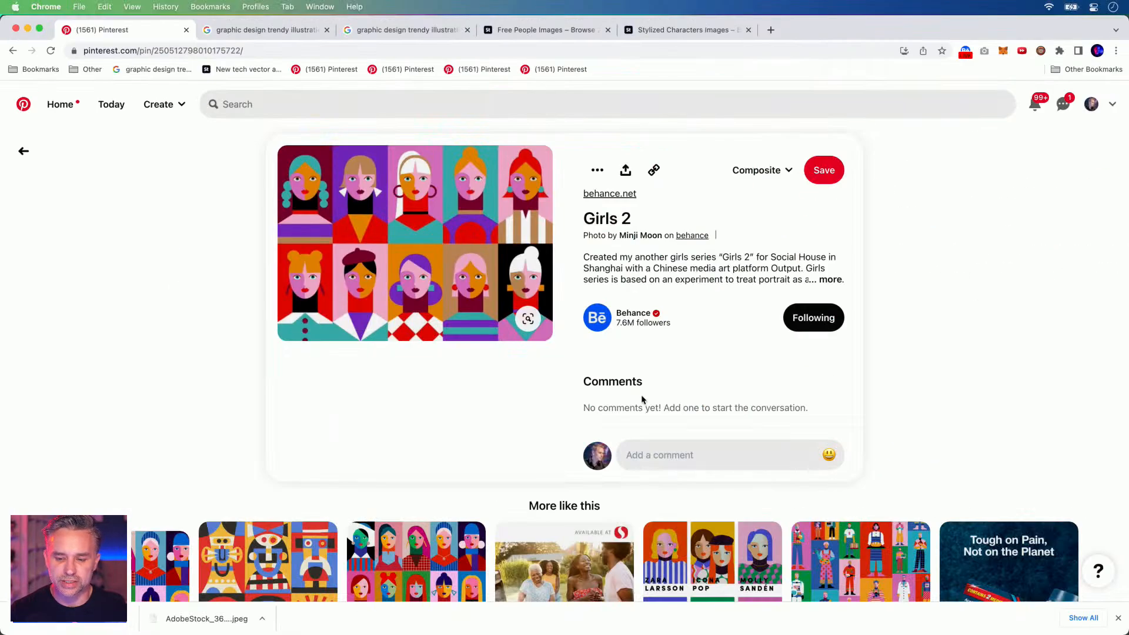
scroll(641, 400, down, 4)
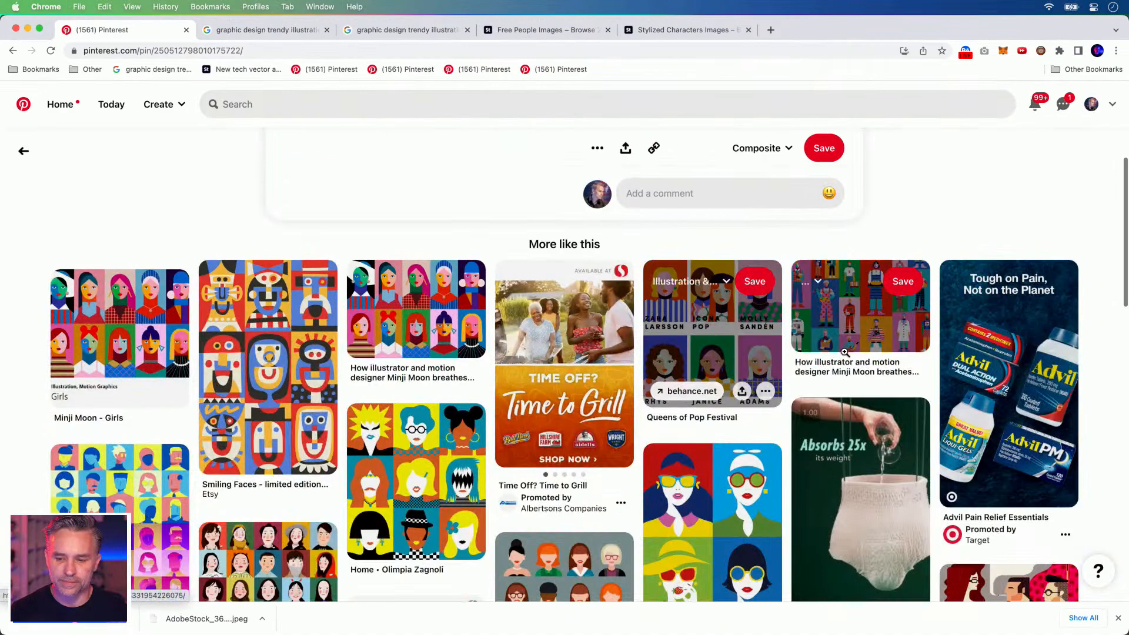
click(860, 308)
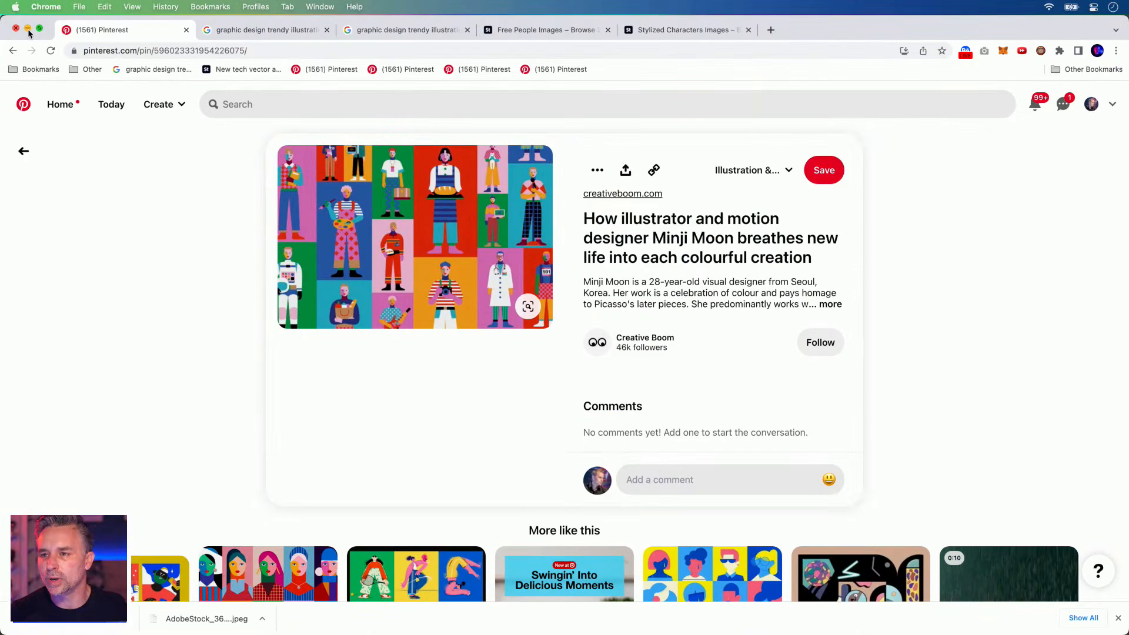
click(27, 29)
click(401, 277)
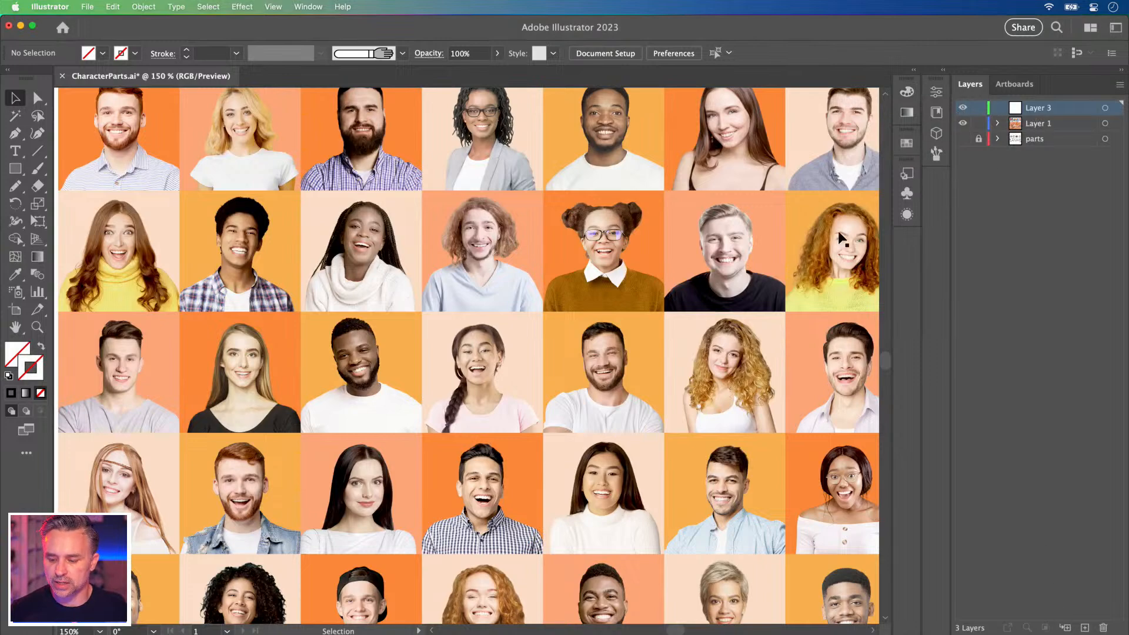
Draw a square on an empty area of the artboard with the Rectangle Tool.
click(962, 124)
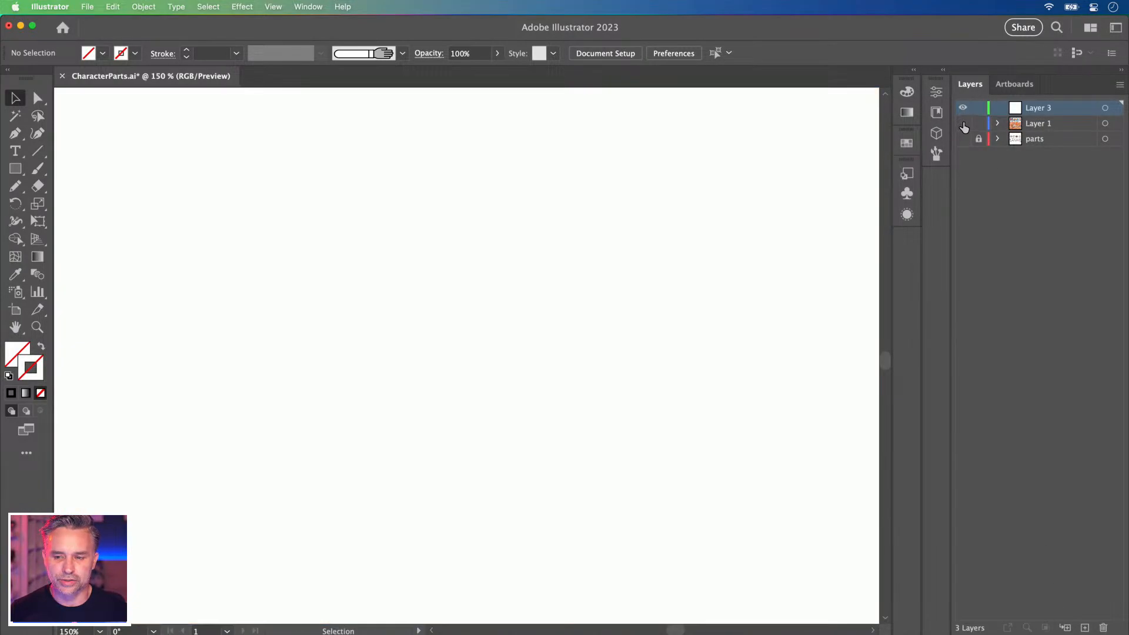
click(963, 125)
drag(107, 298, 688, 311)
drag(423, 282, 215, 267)
click(15, 168)
drag(211, 192, 360, 390)
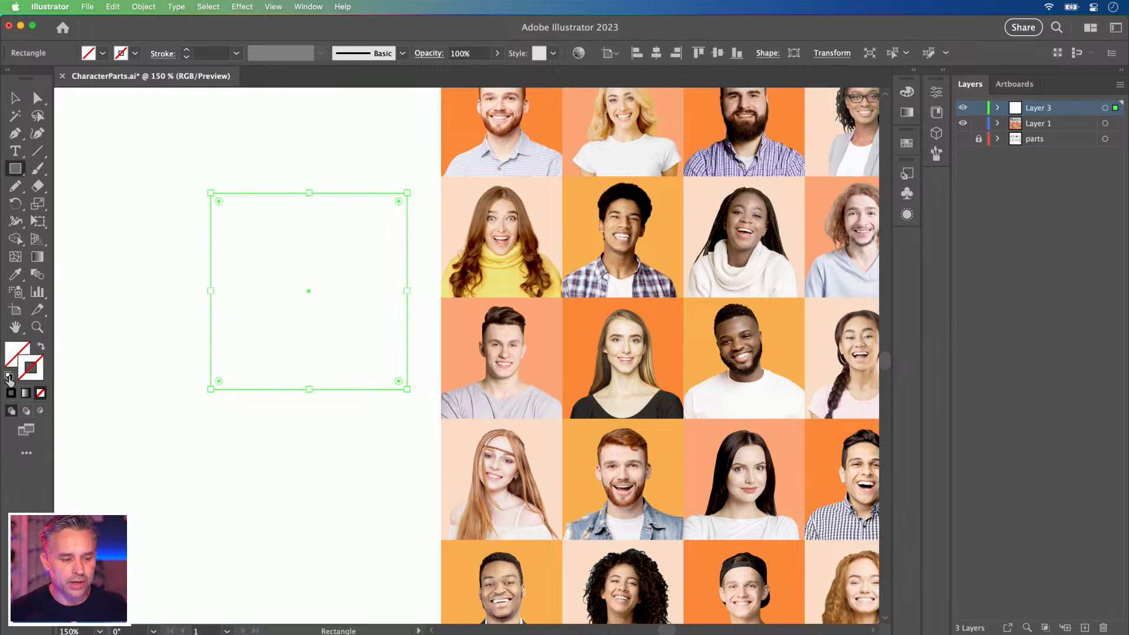
Give the square white fill and black outline, thinning the stroke to 3 pt.
click(10, 376)
click(186, 57)
click(187, 57)
click(186, 57)
click(186, 57)
click(187, 57)
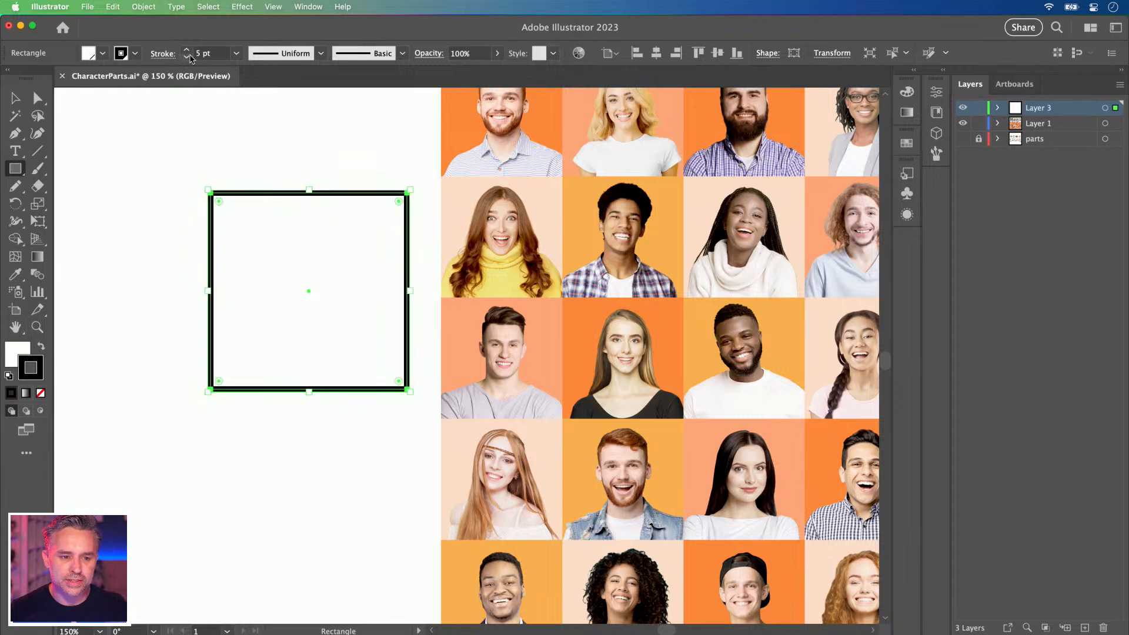
click(186, 57)
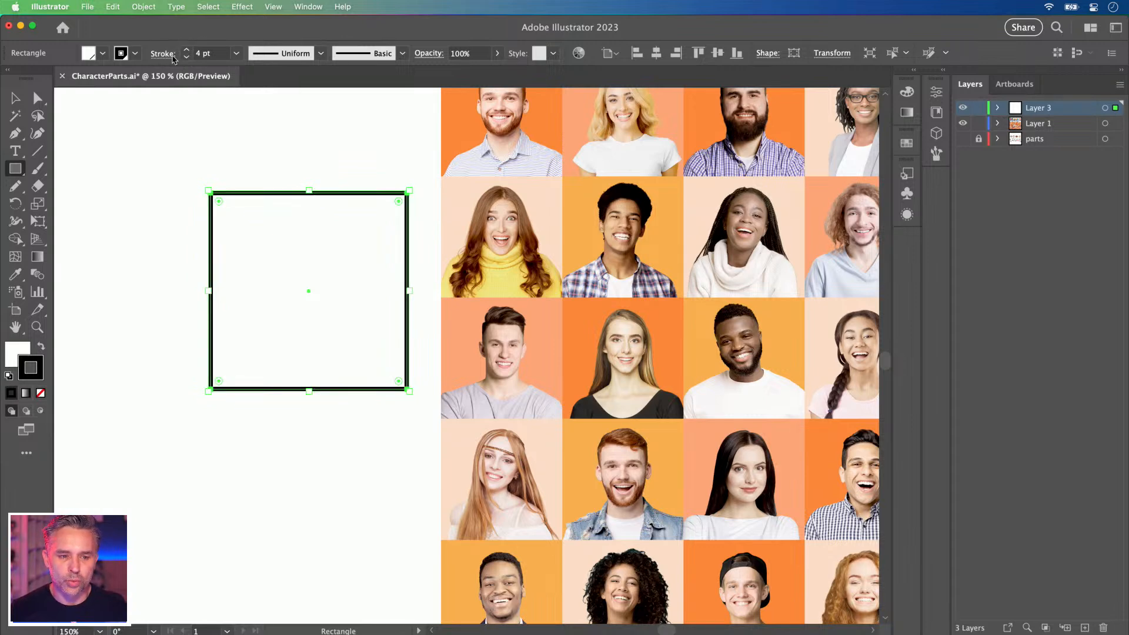
click(188, 57)
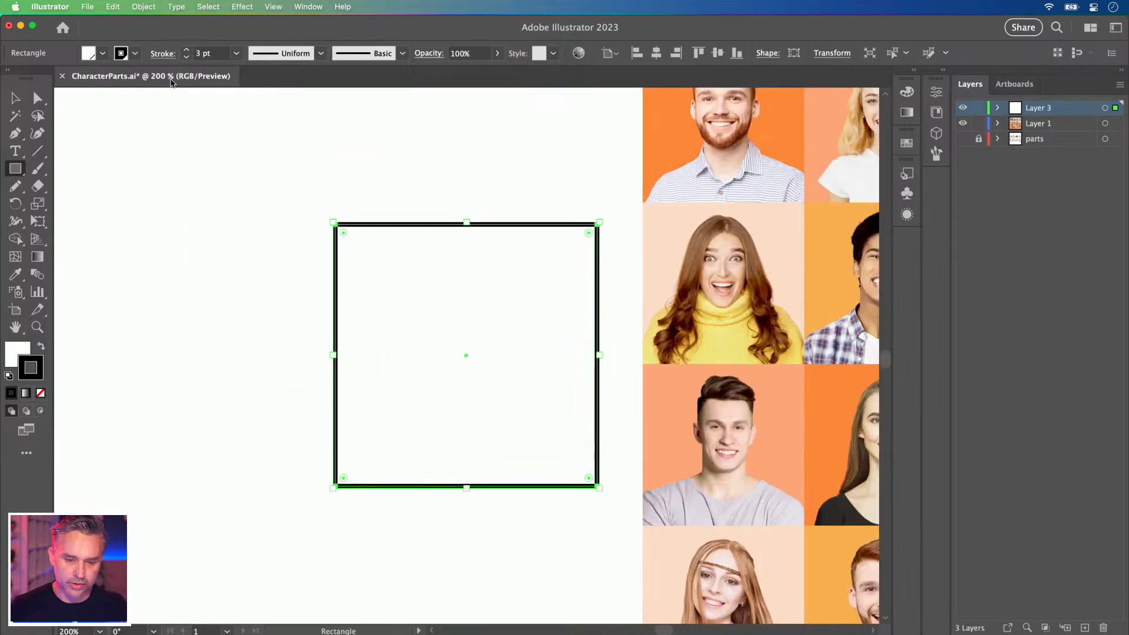
key(super+plus)
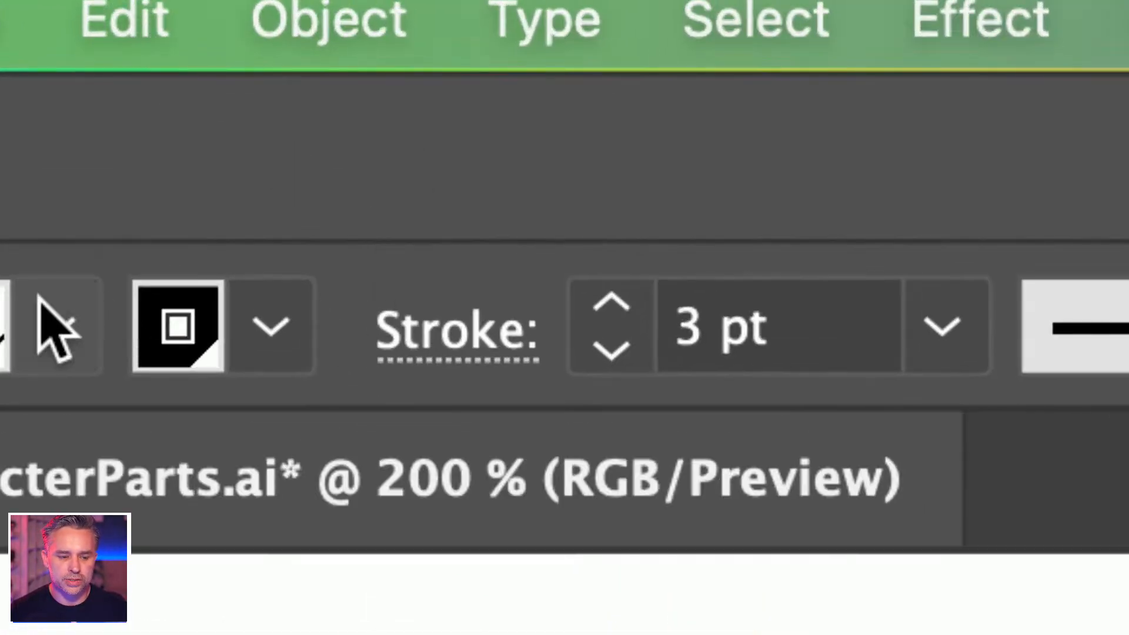
Set the square's fill to None and move it right onto the photos.
click(667, 326)
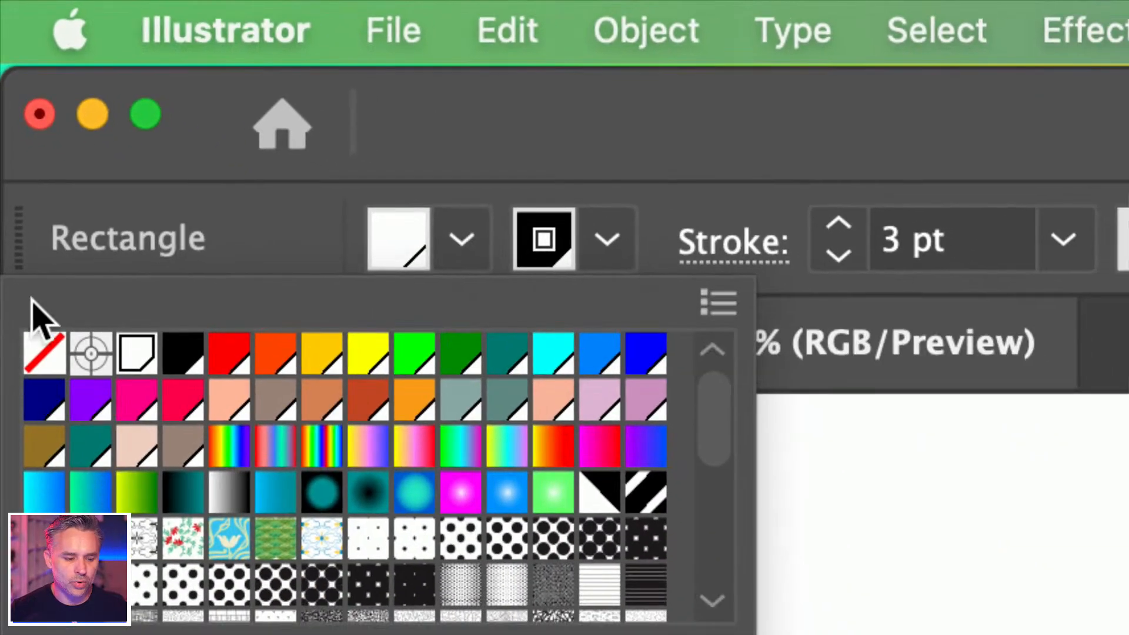
click(43, 355)
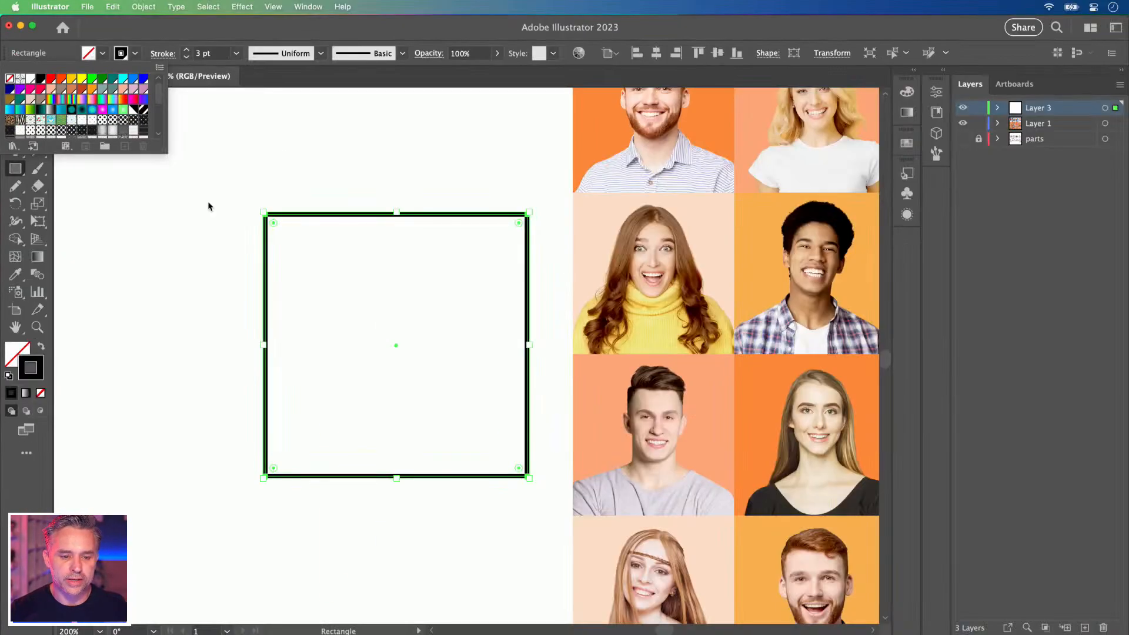
key(Escape)
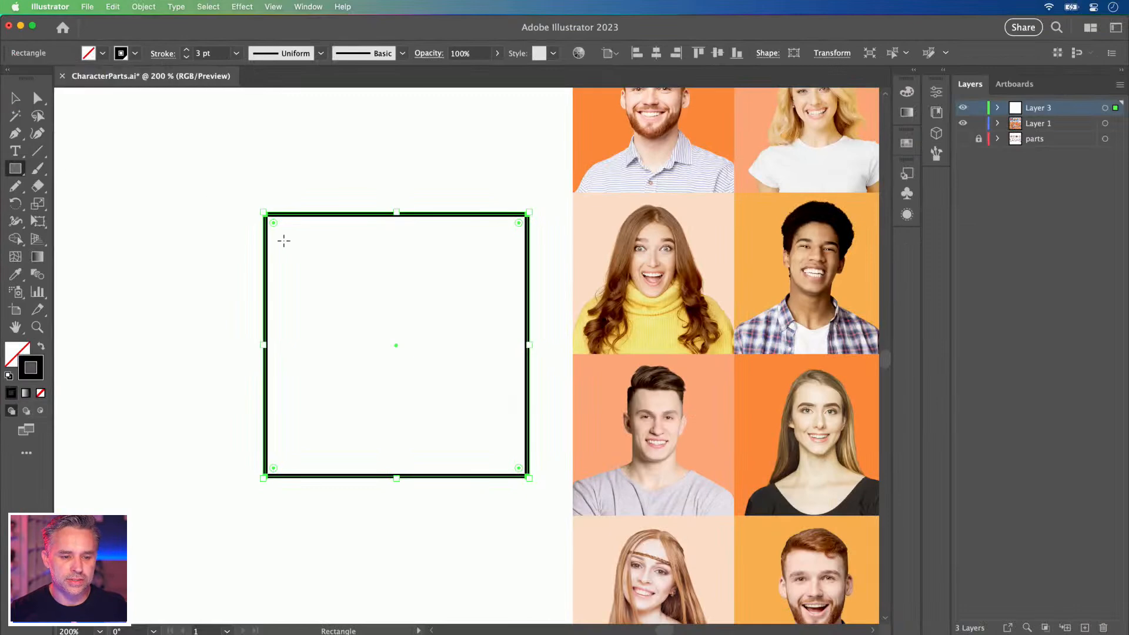
click(15, 98)
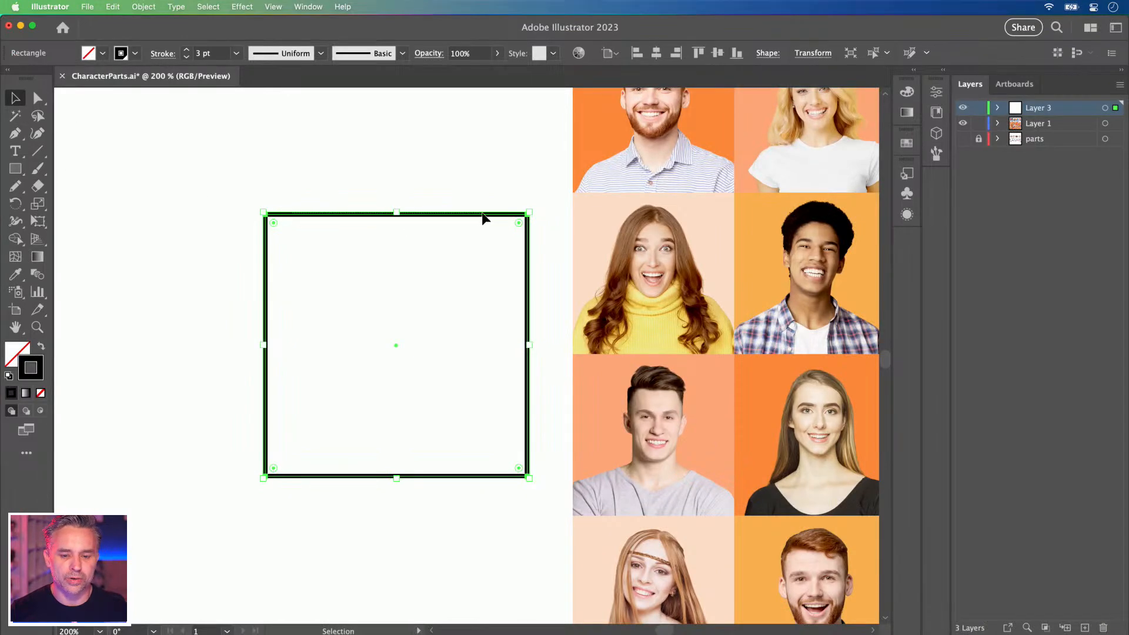
click(449, 222)
drag(448, 218, 563, 208)
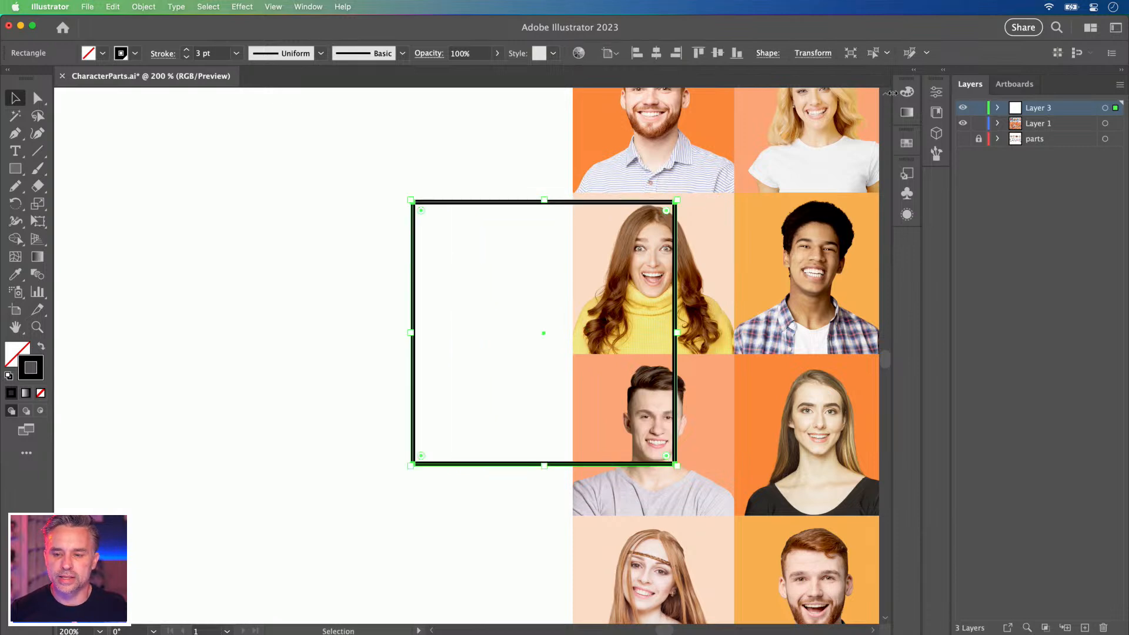
Expand the Color/Swatches panels and change the square's stroke colour to magenta.
click(915, 72)
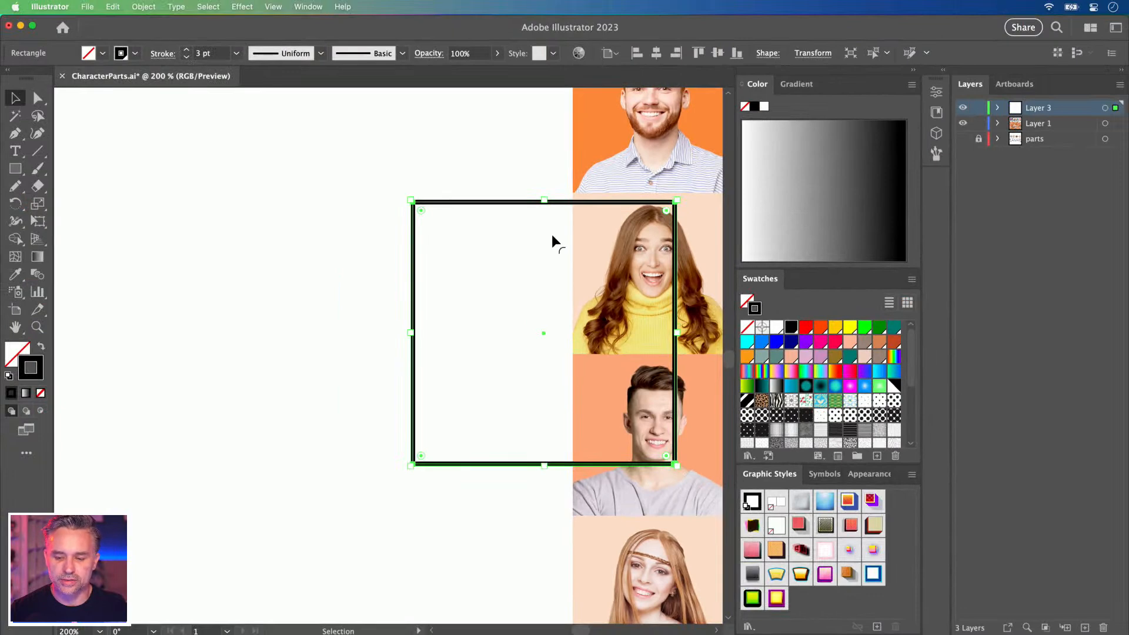
drag(568, 203, 505, 328)
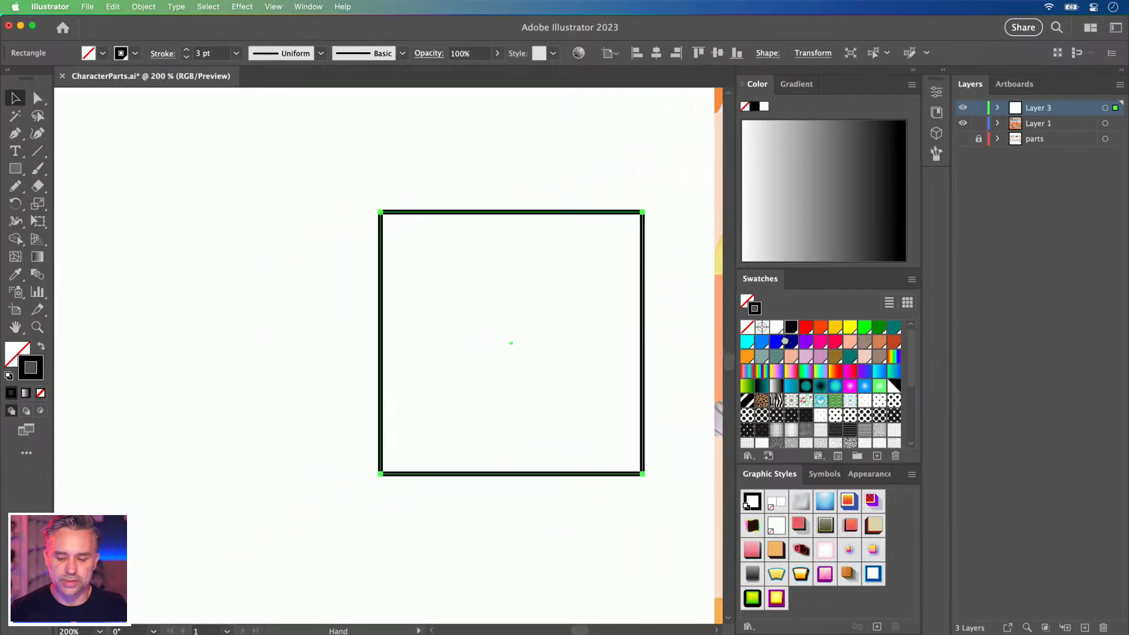
drag(589, 203, 610, 333)
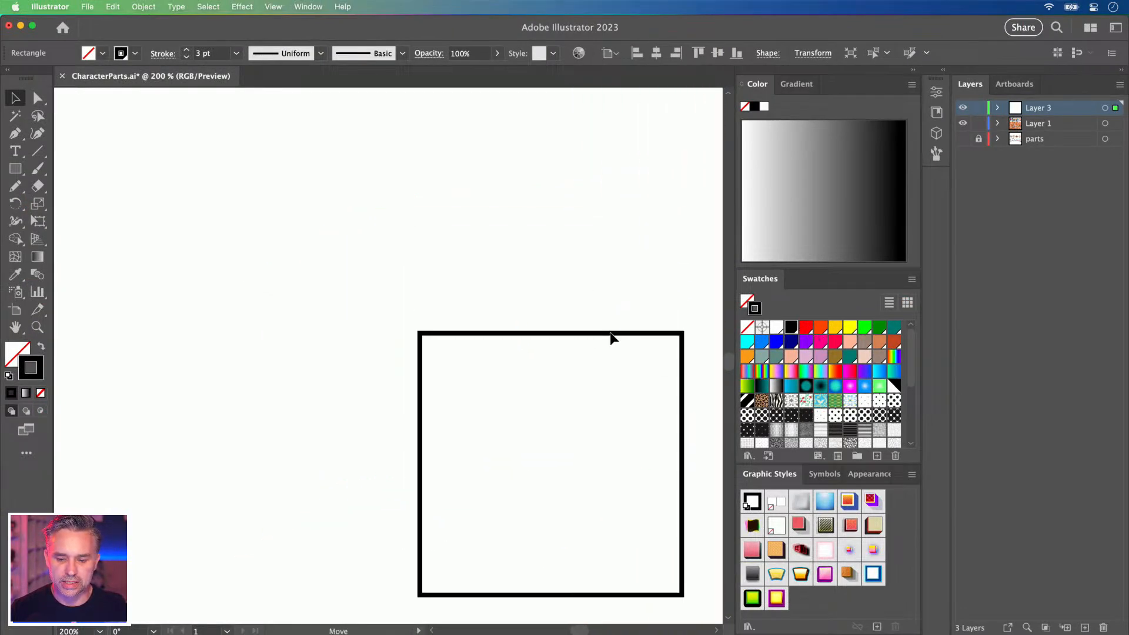
double_click(31, 361)
text(ce0500)
mouse_move(717, 389)
mouse_down()
mouse_move(716, 354)
mouse_move(725, 382)
mouse_up()
click(695, 381)
click(812, 358)
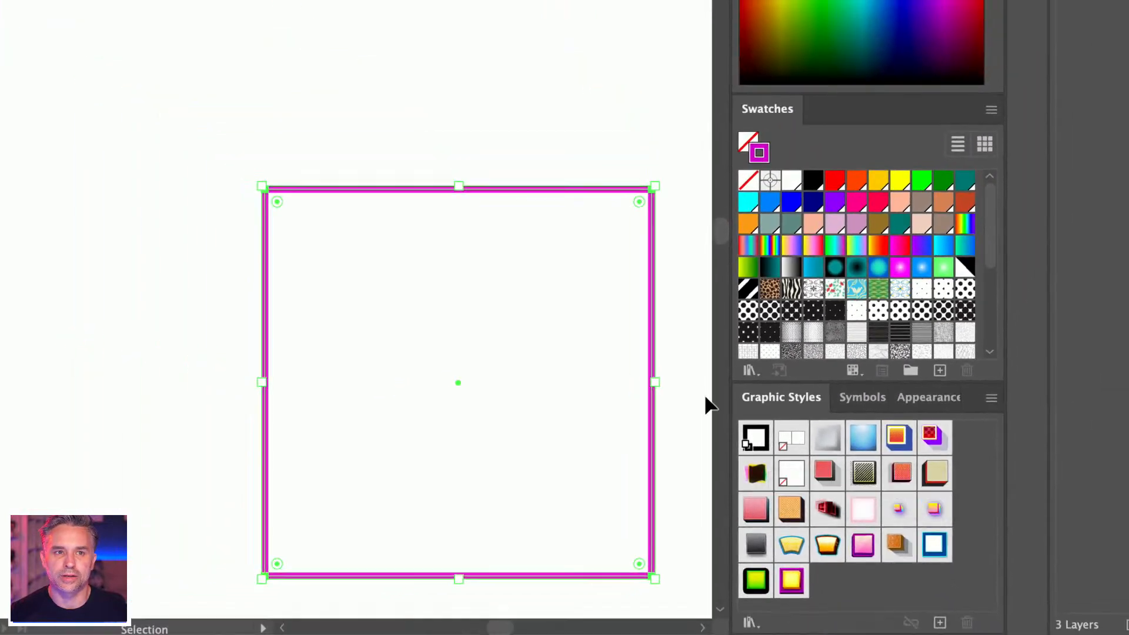
Drag out a copy of the magenta square, then draw and delete a trial freehand line.
drag(652, 340, 754, 439)
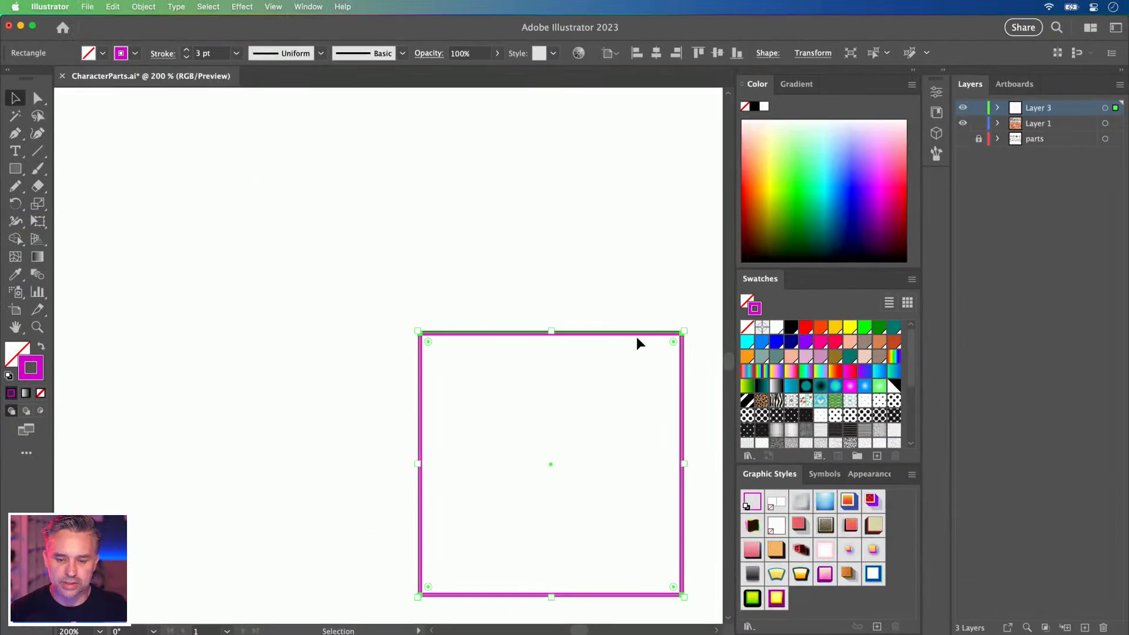
click(371, 318)
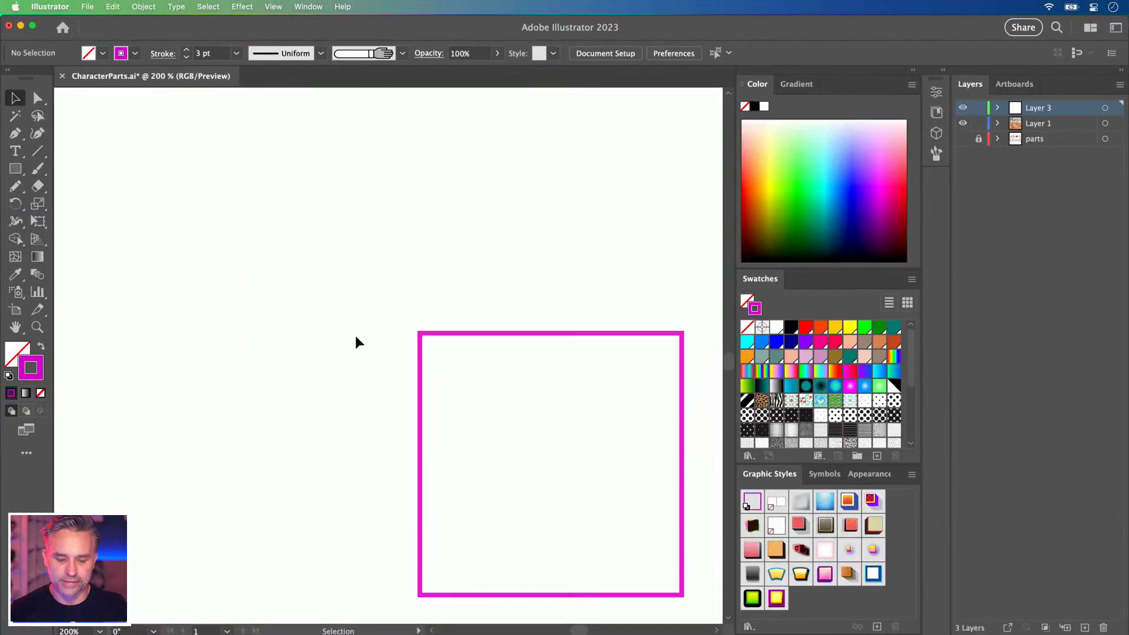
key(n)
mouse_move(218, 172)
mouse_down()
mouse_move(224, 353)
mouse_move(341, 291)
mouse_move(541, 330)
mouse_up()
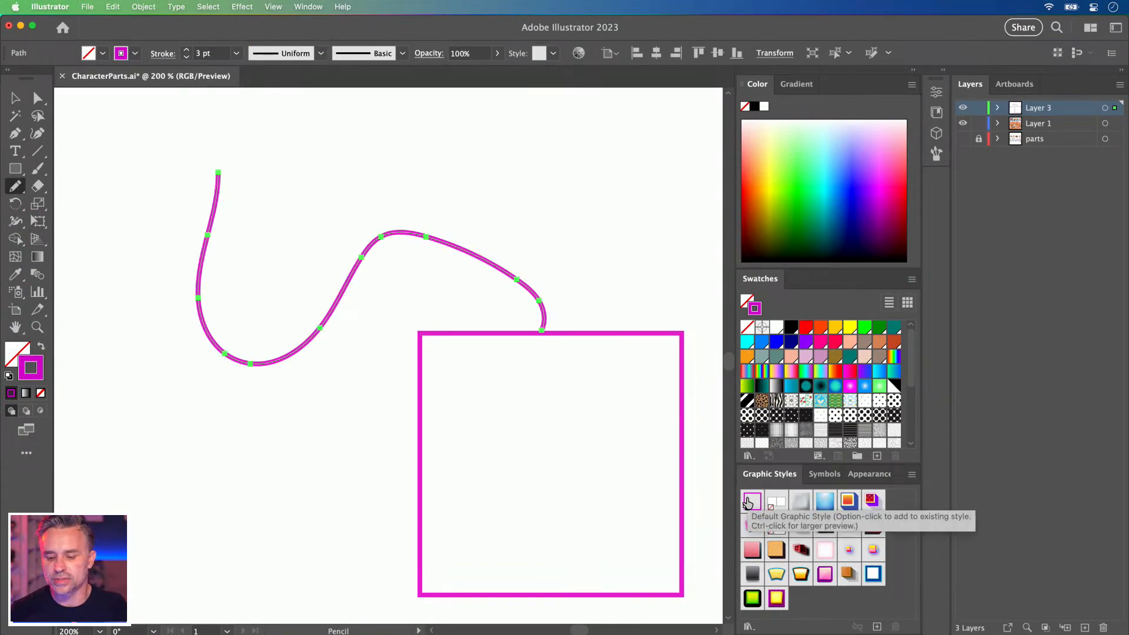
key(Delete)
Set the square's stroke back to black and drag a copy down and right.
click(15, 97)
drag(317, 299, 606, 435)
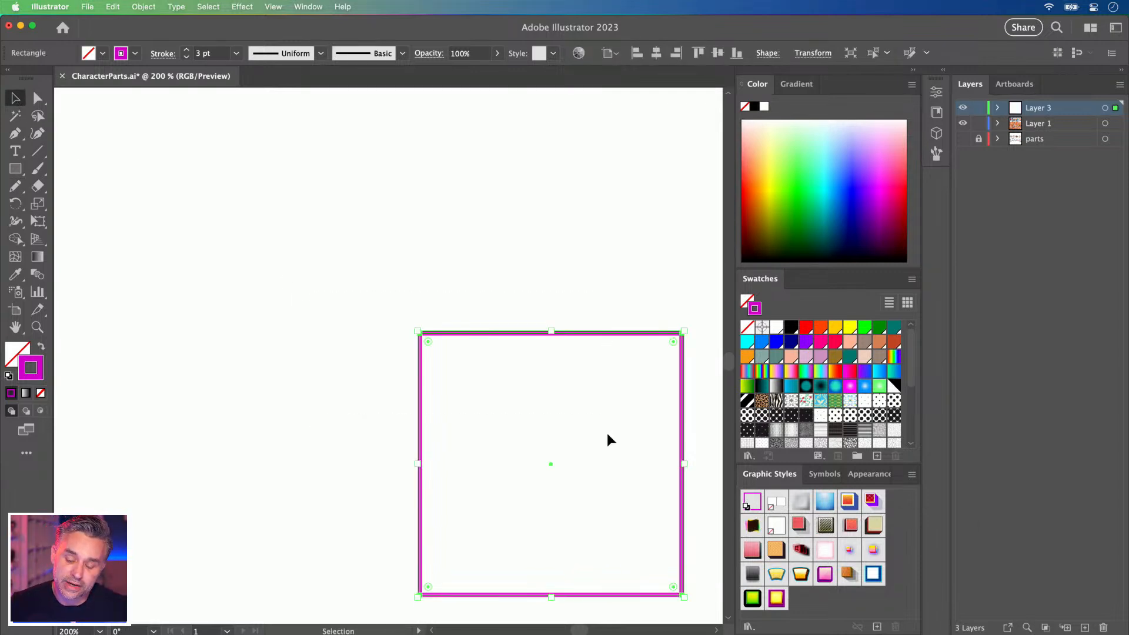
click(135, 53)
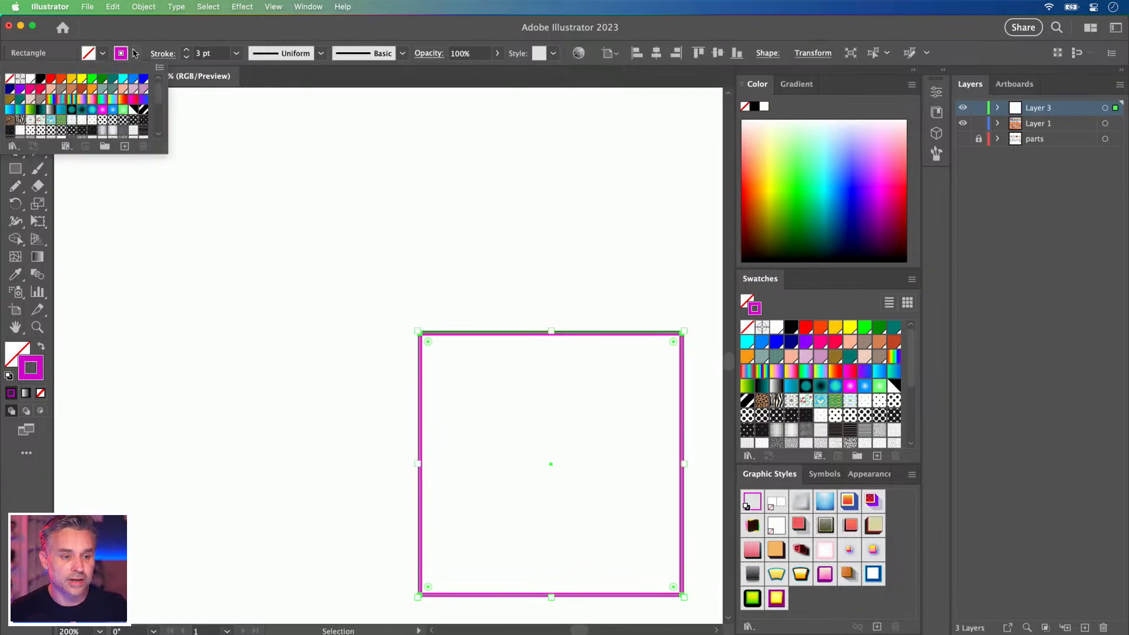
click(41, 79)
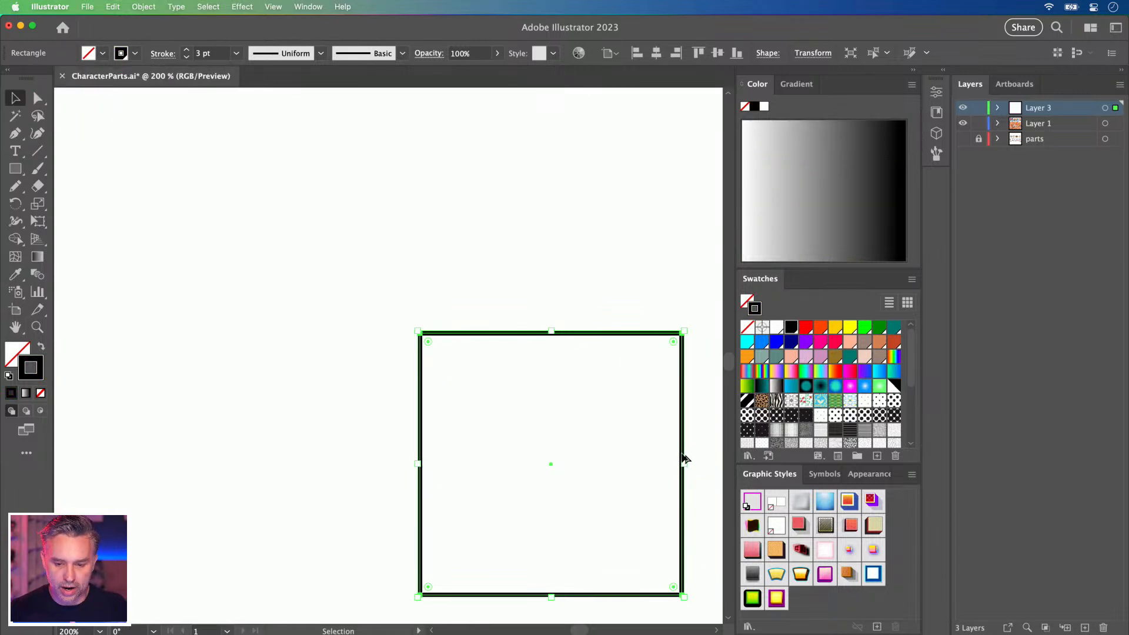
drag(685, 454, 748, 494)
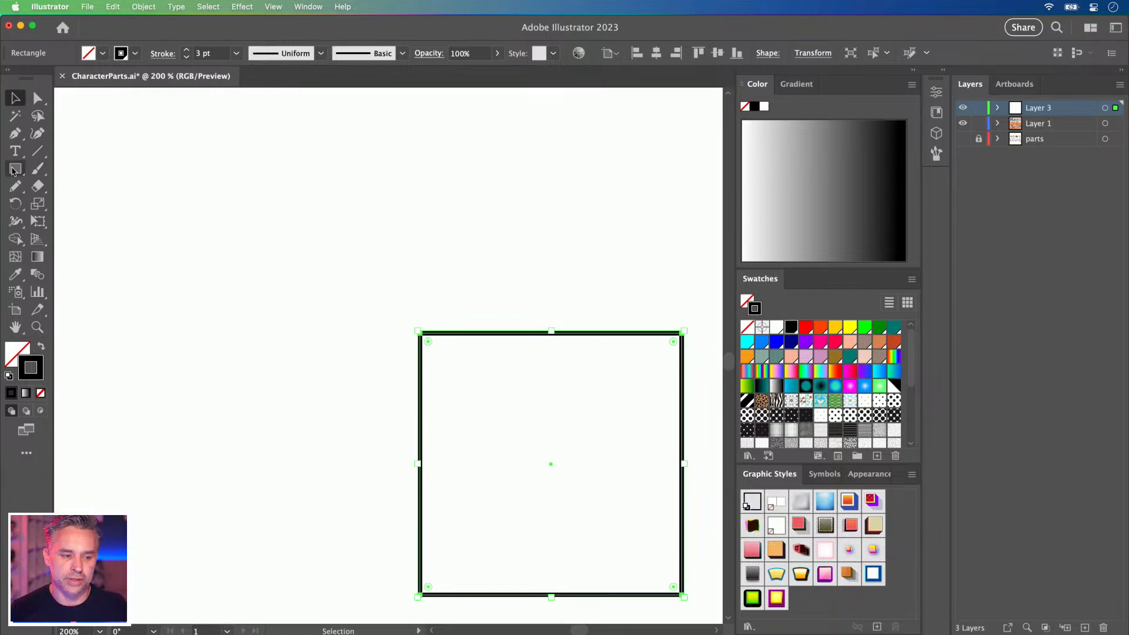
Draw a rounded square for the head with the Rounded Rectangle Tool.
click(15, 168)
click(78, 187)
mouse_move(215, 177)
mouse_down()
mouse_move(328, 330)
mouse_move(374, 359)
mouse_up()
drag(159, 244, 255, 270)
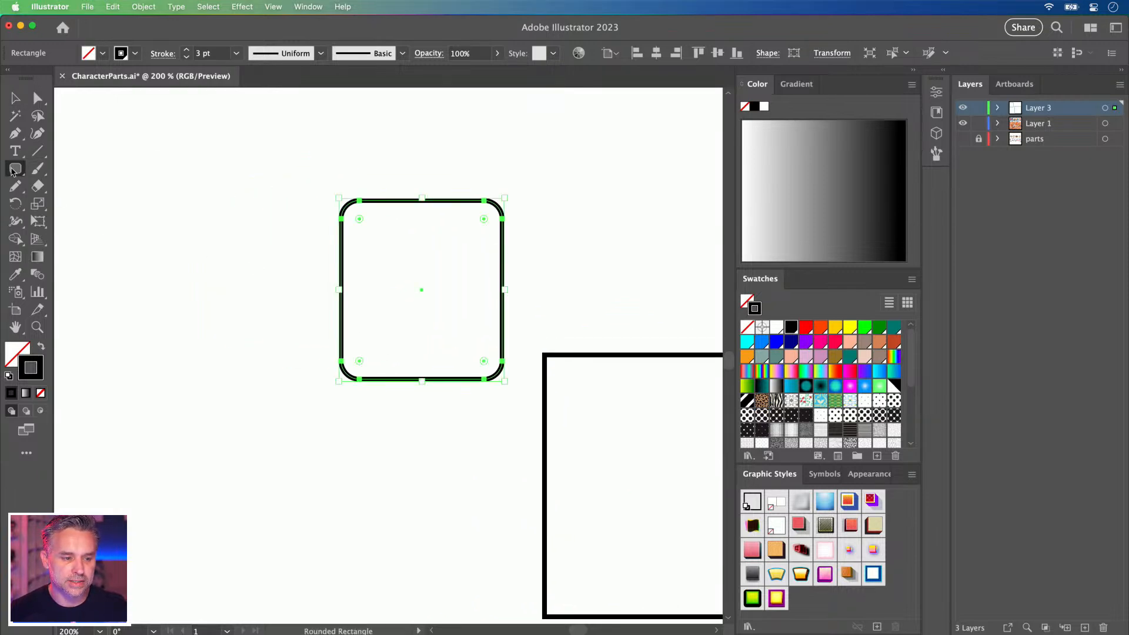
Draw a small eye circle inside the upper left of the rounded square.
click(13, 170)
click(88, 202)
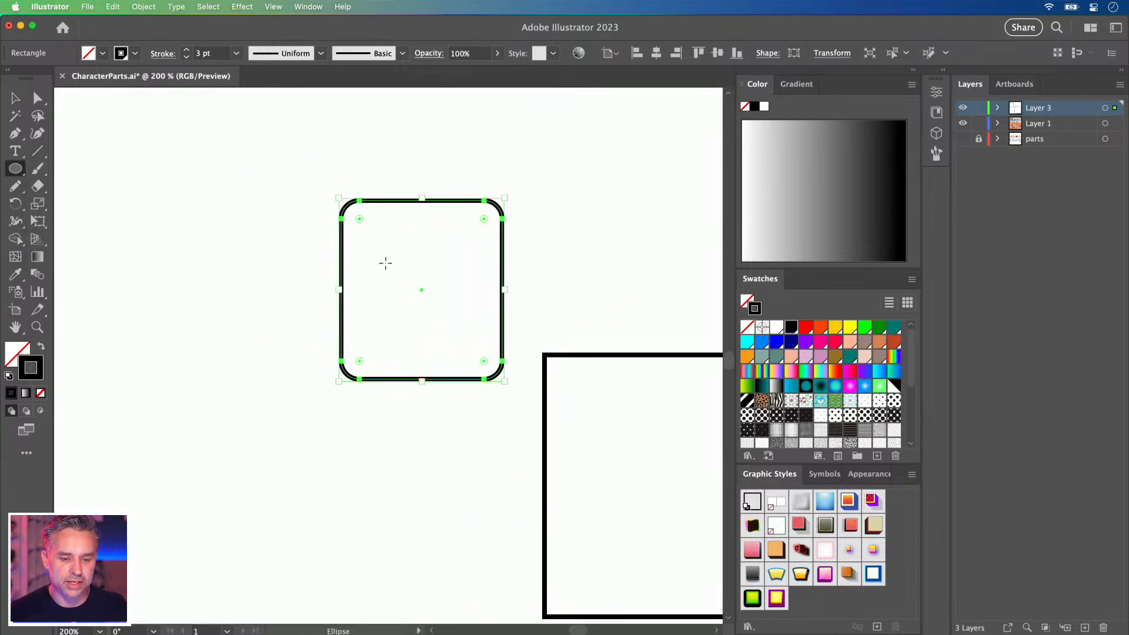
drag(385, 262, 405, 283)
click(16, 98)
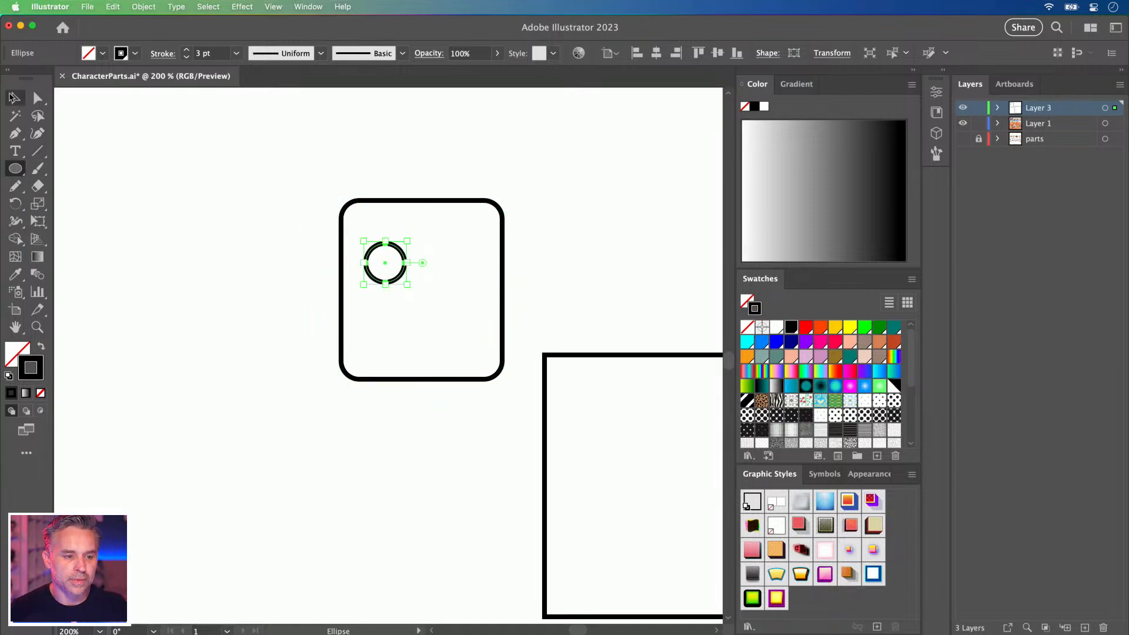
click(562, 361)
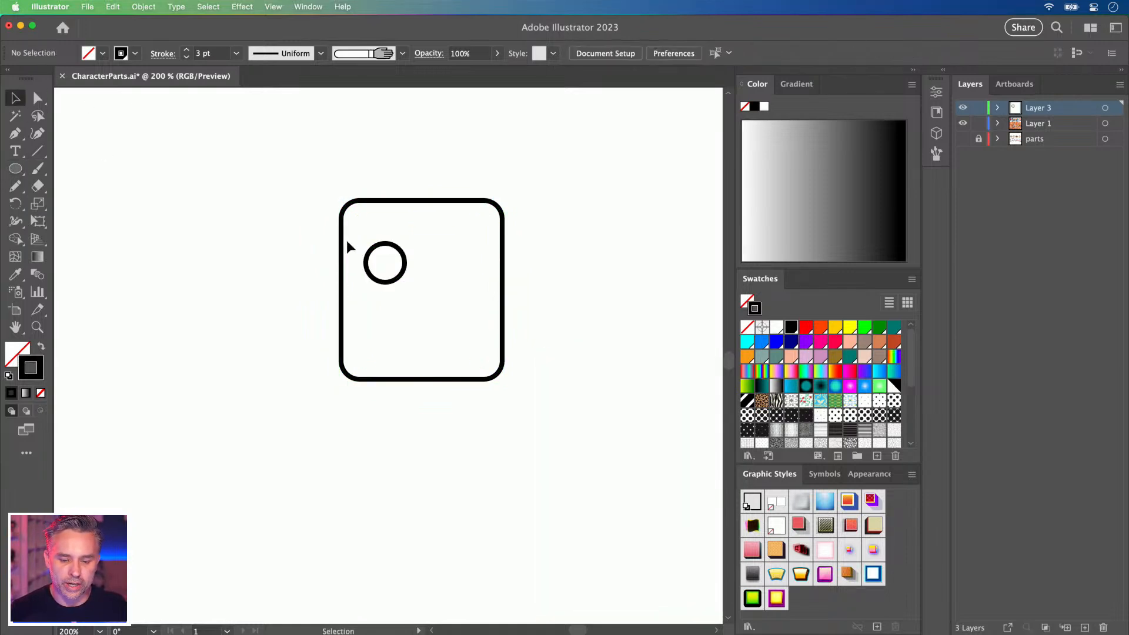
click(344, 373)
click(244, 171)
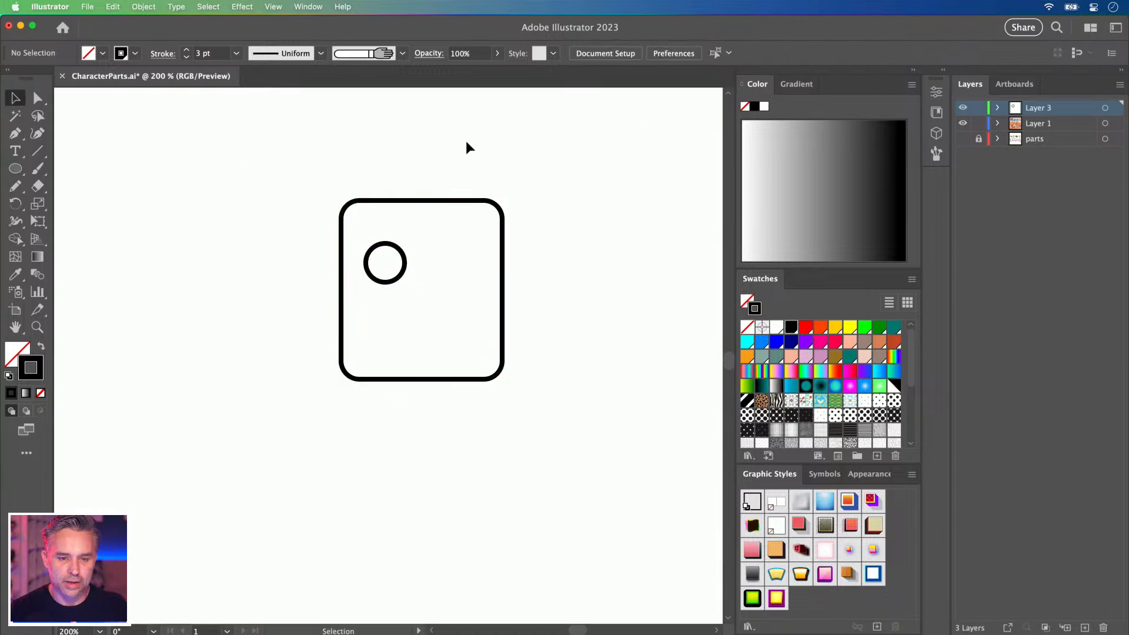
click(914, 71)
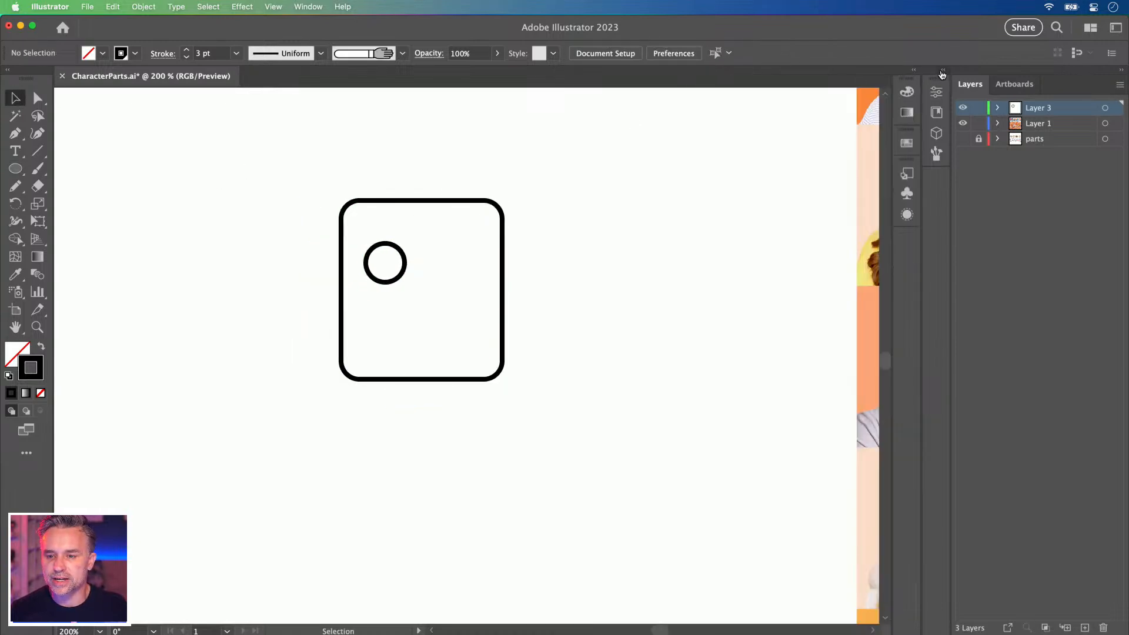
Enlarge the small eye circle slightly around its centre at 300% zoom.
click(750, 84)
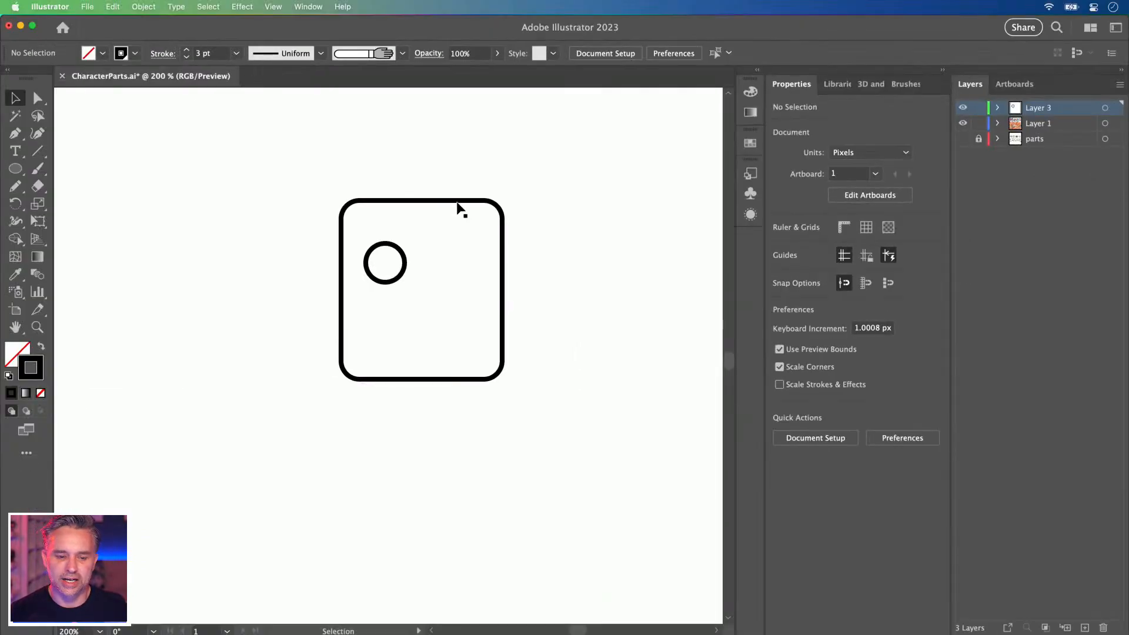
click(380, 253)
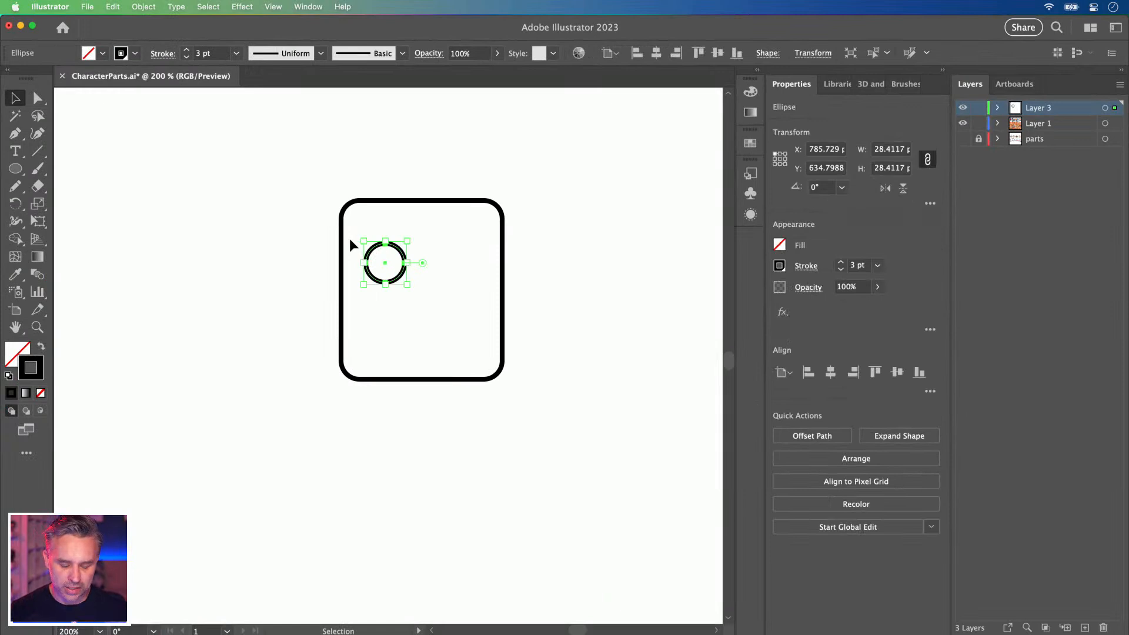
key(super+equal)
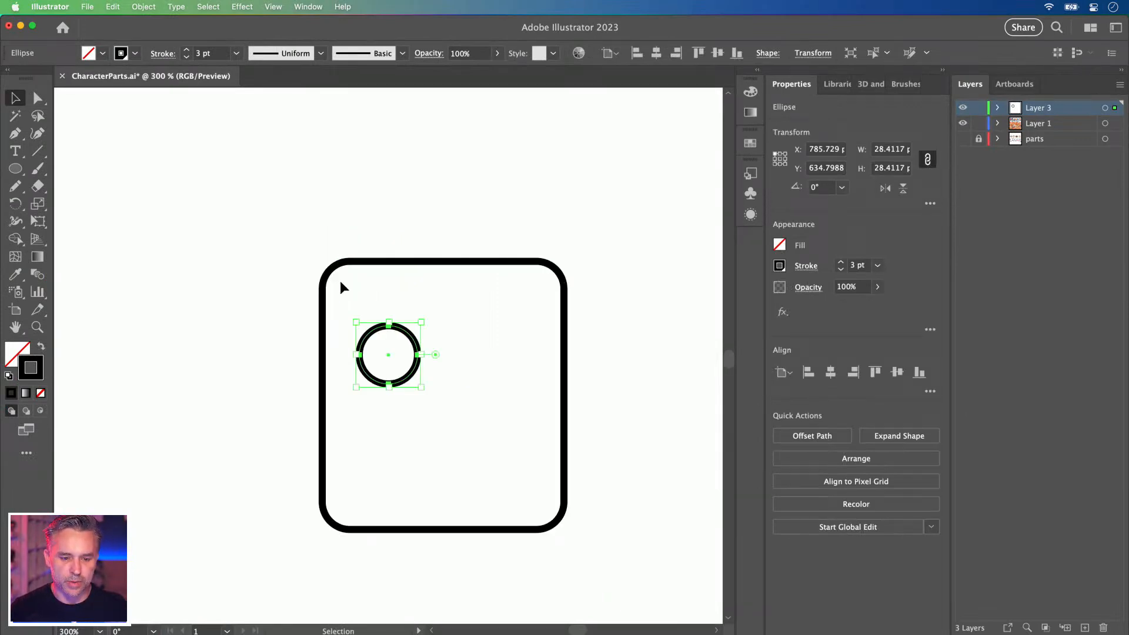
mouse_move(356, 322)
mouse_down()
mouse_move(182, 209)
mouse_move(447, 369)
mouse_move(192, 231)
mouse_move(239, 247)
mouse_move(370, 350)
mouse_move(356, 328)
mouse_up()
click(279, 220)
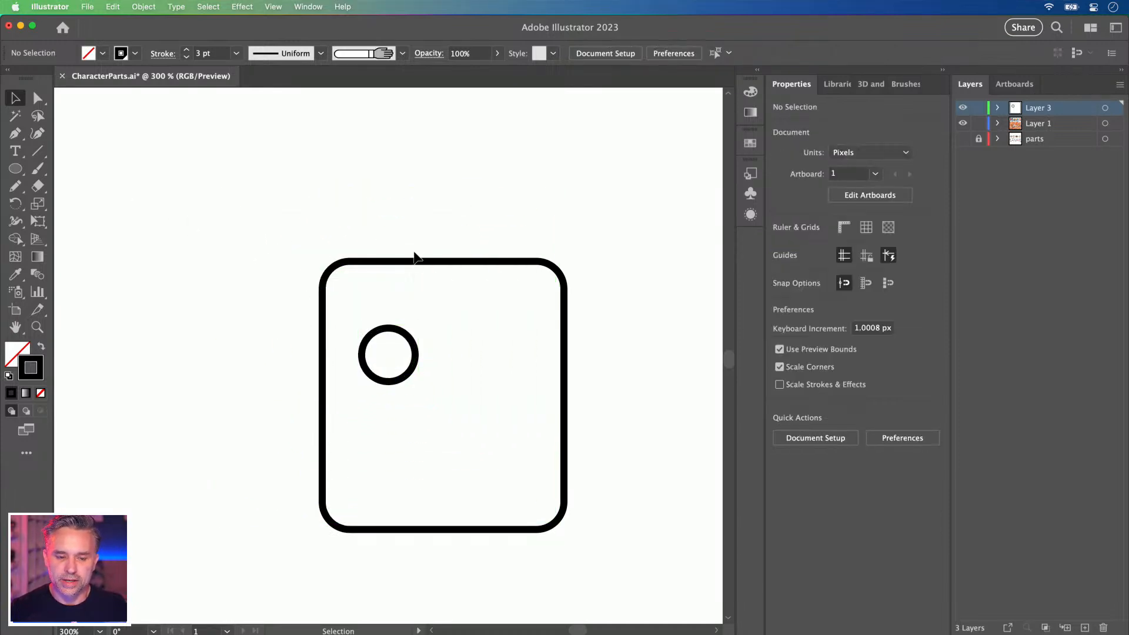
Scale the rounded square and circle up together to about 106.54 × 117.87.
click(462, 262)
click(488, 206)
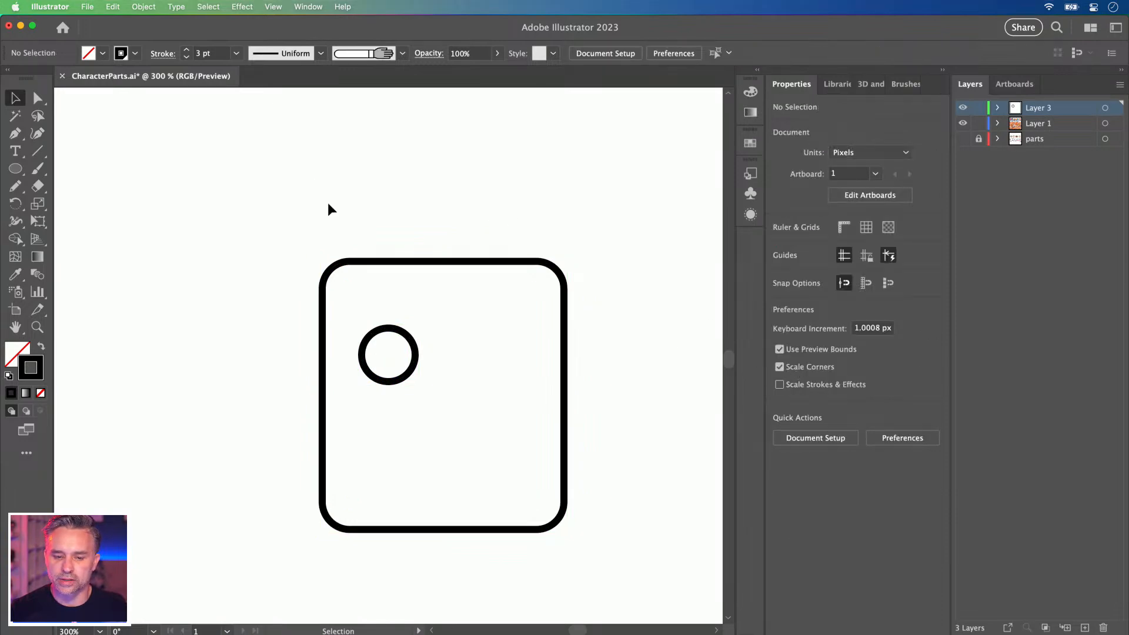
drag(274, 224, 487, 454)
key(super+minus)
key(super+minus)
key(super+minus)
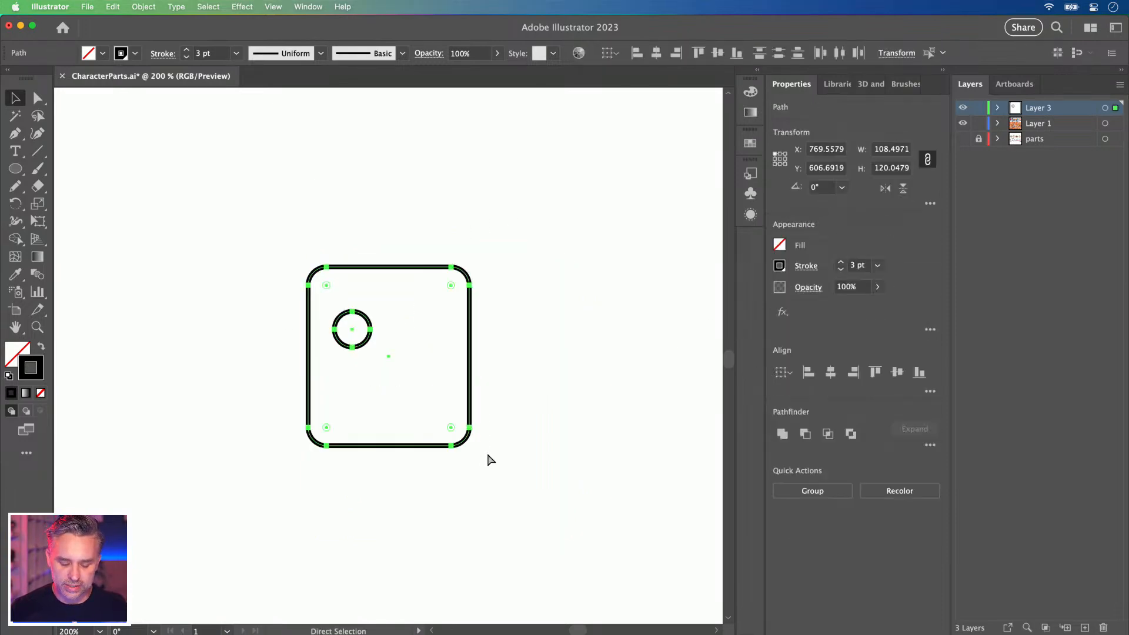
drag(374, 382, 424, 397)
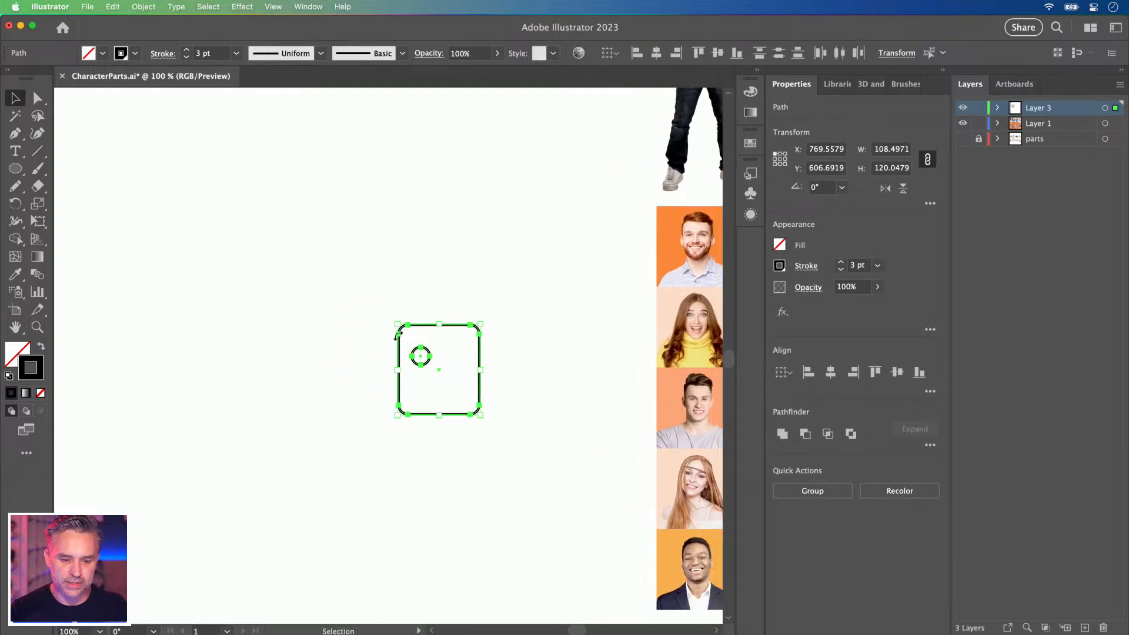
drag(398, 324, 487, 349)
key(super+equal)
key(super+equal)
key(super+equal)
click(221, 286)
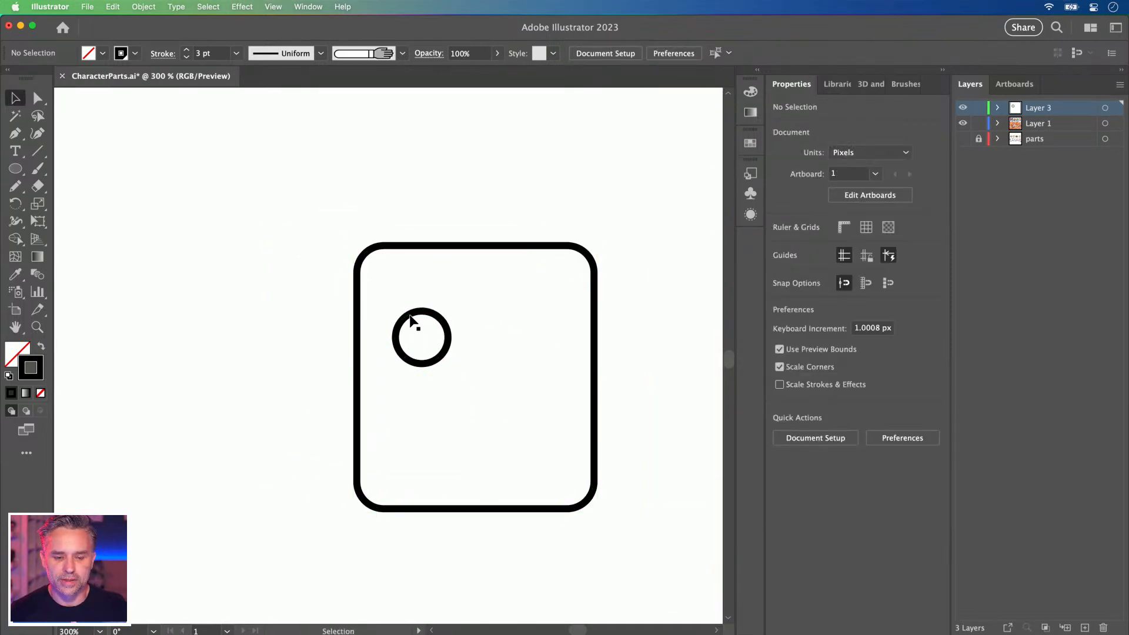
click(404, 320)
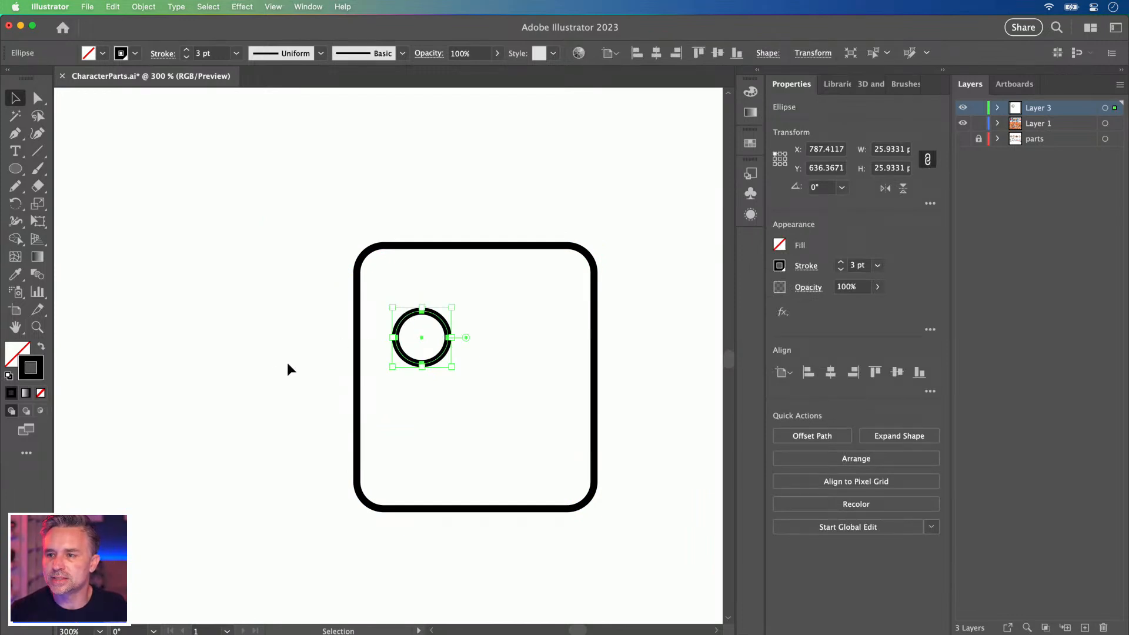
click(356, 428)
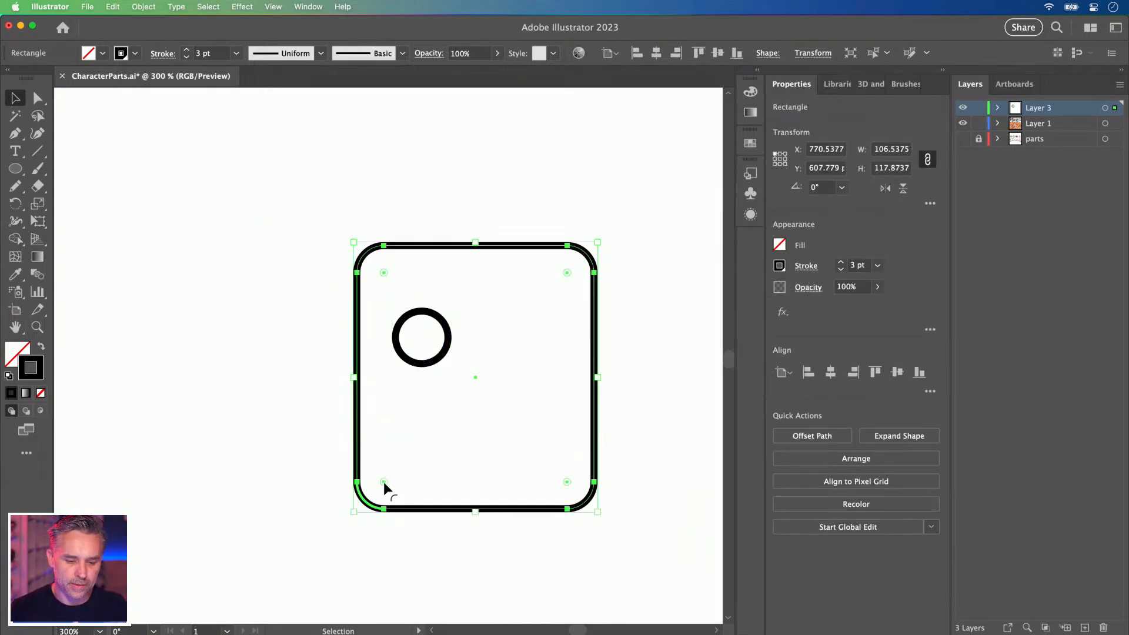
Round the square's two bottom corners to about 51.77 radius, forming a U-shaped head.
key(a)
drag(297, 432, 661, 595)
drag(567, 481, 494, 336)
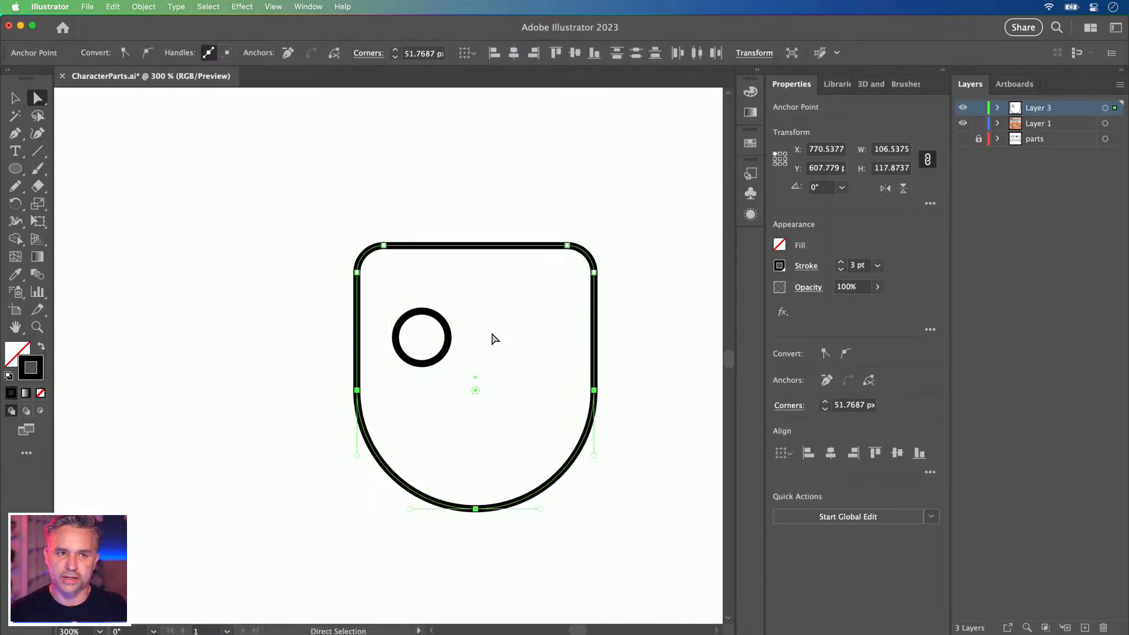
click(14, 97)
click(216, 240)
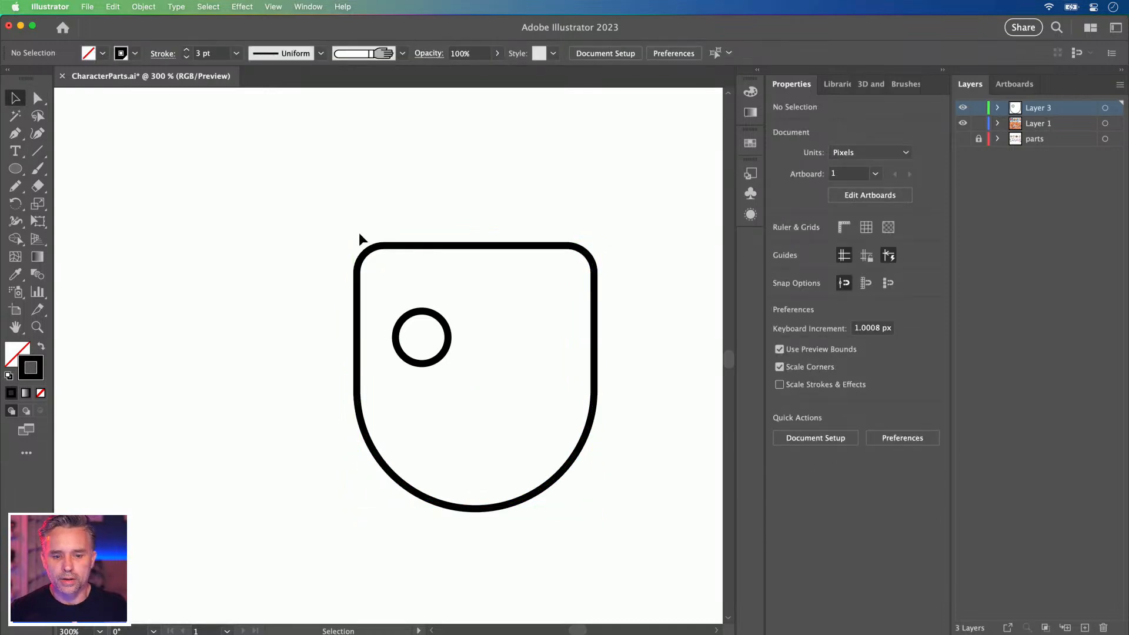
drag(357, 233, 318, 245)
click(379, 331)
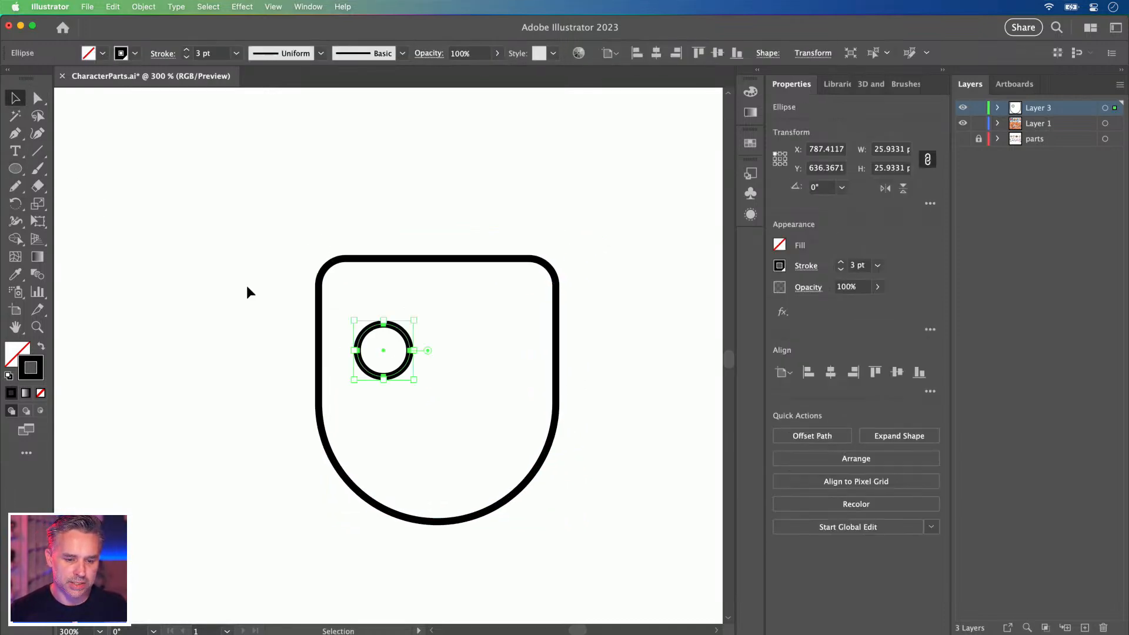
key(super+equal)
key(super+equal)
key(super+equal)
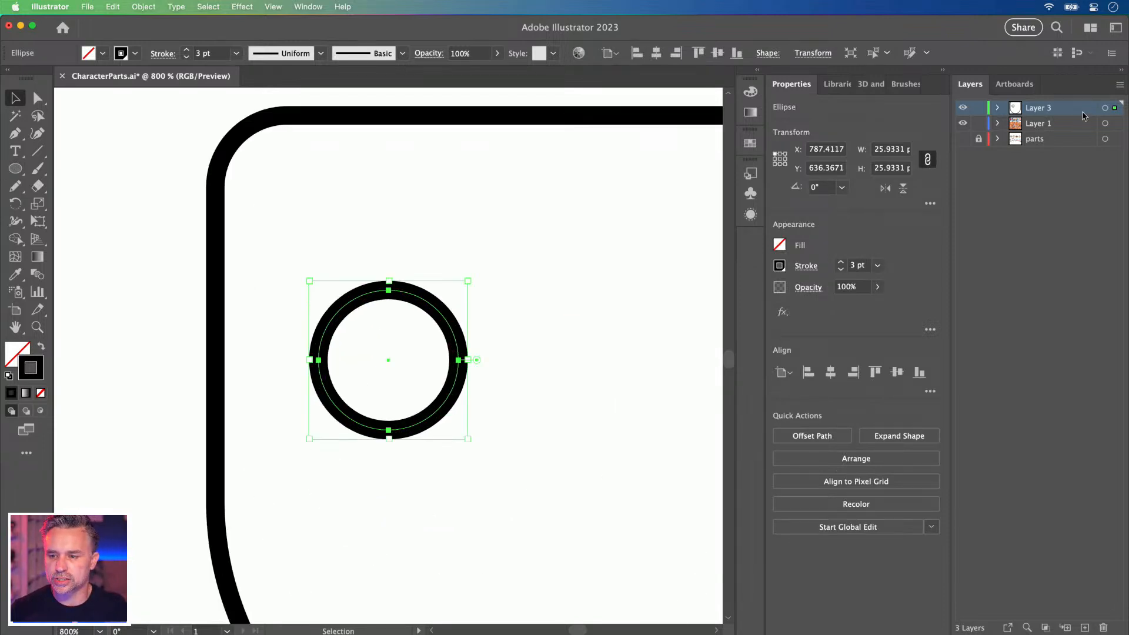
Change Layer 3's layer colour to Medium Blue.
double_click(1083, 113)
click(393, 392)
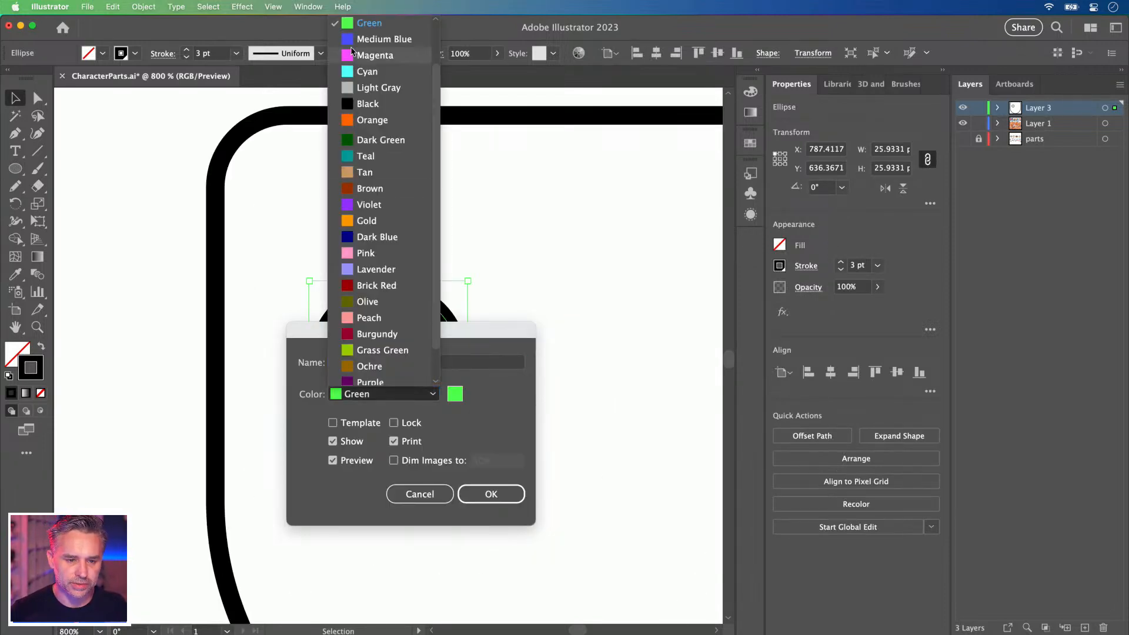
click(372, 39)
click(491, 494)
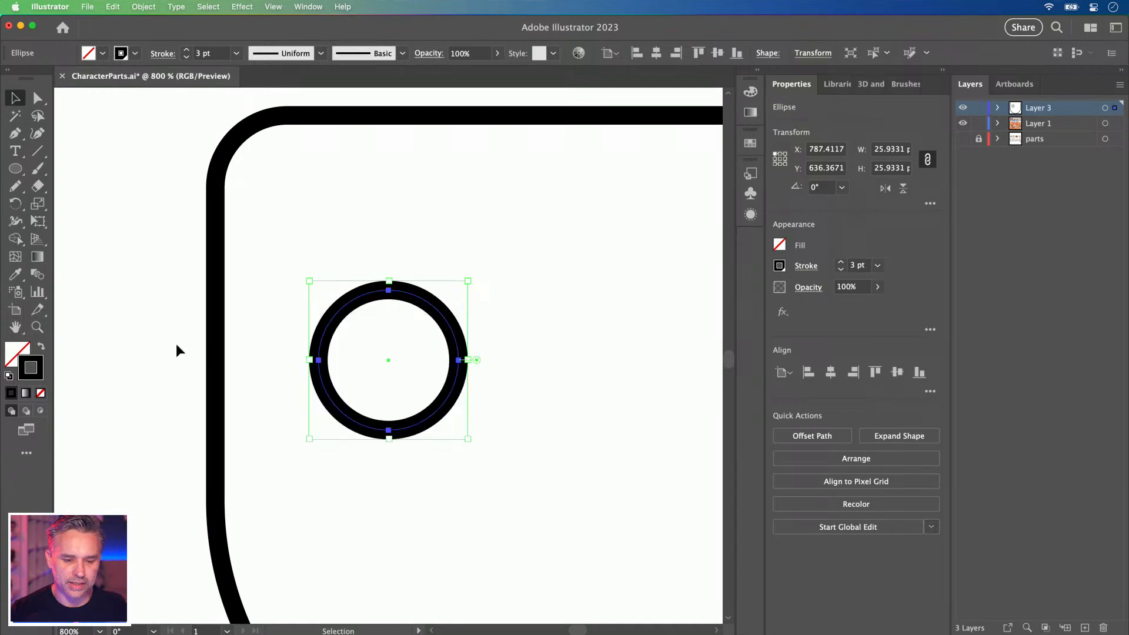
Paste a copy of the eye circle in place and shrink it into a solid black pupil.
click(202, 353)
click(327, 339)
key(super+c)
key(super+shift+v)
drag(309, 281, 359, 324)
click(41, 347)
Draw a small white-filled highlight circle on the pupil.
key(space)
drag(451, 318, 390, 316)
key(l)
drag(311, 346, 325, 364)
click(13, 352)
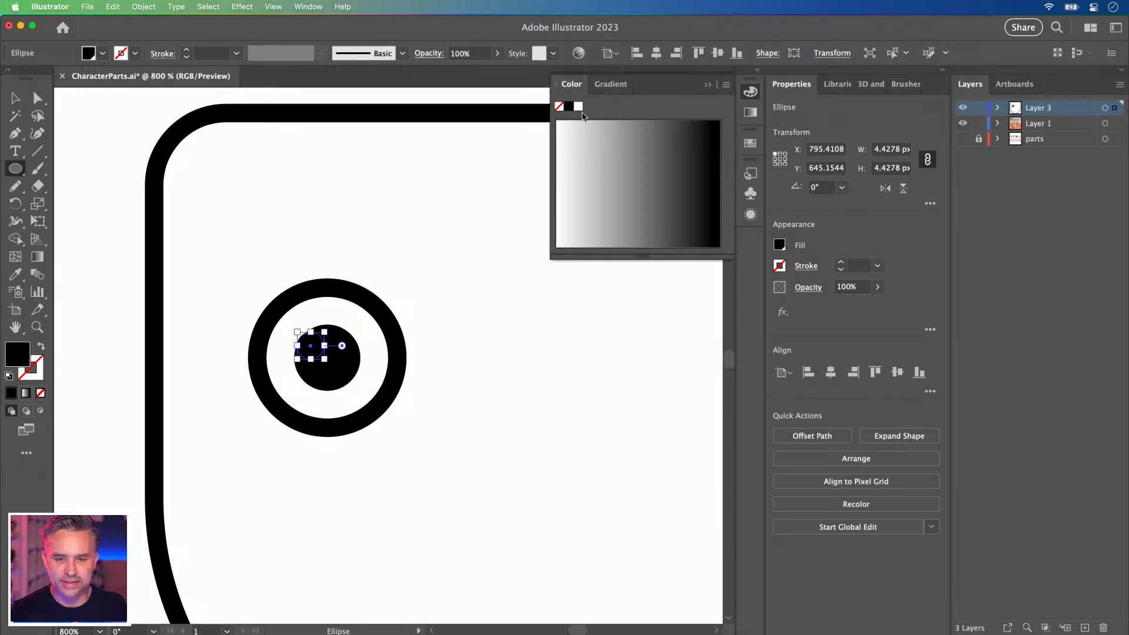
click(578, 106)
Fill the outer eye ring with white and zoom out to the whole head.
click(15, 98)
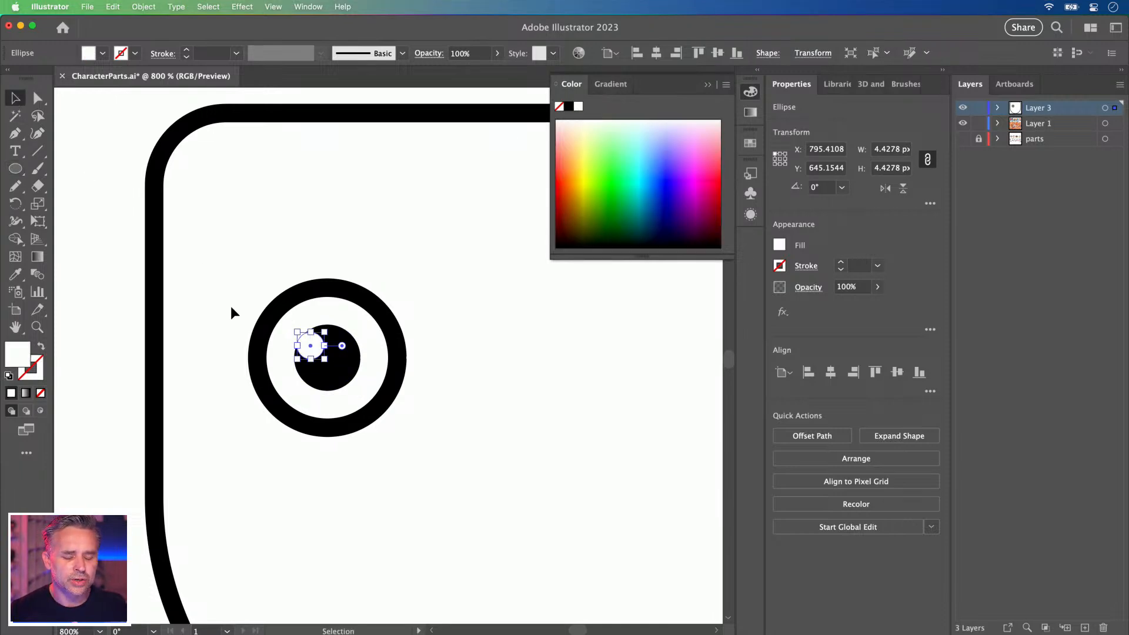
click(271, 332)
click(268, 329)
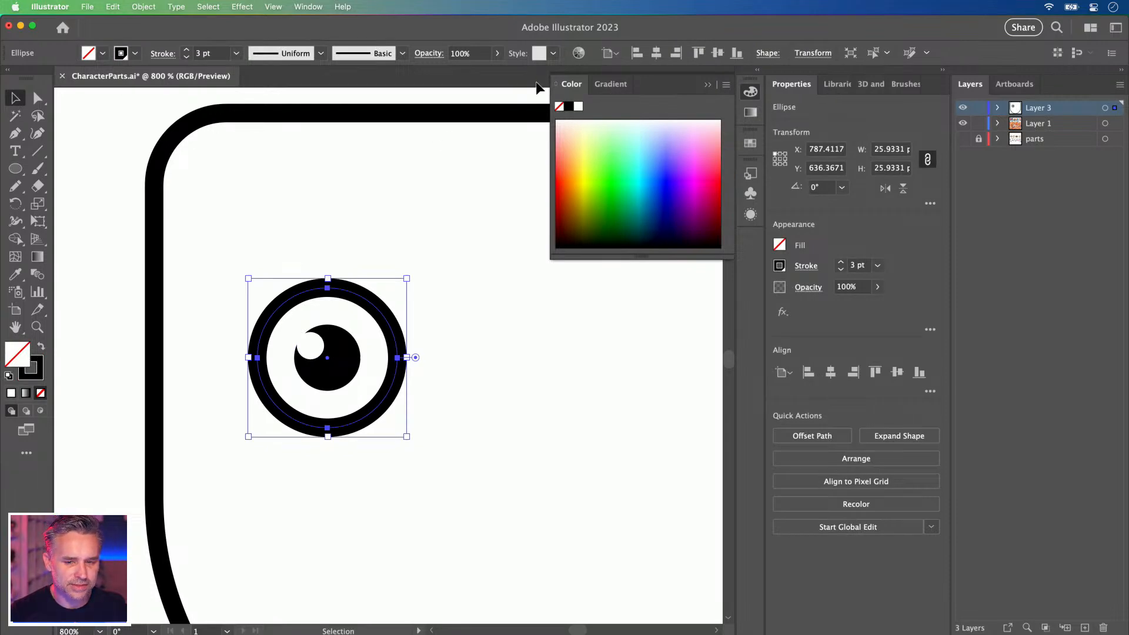
click(578, 106)
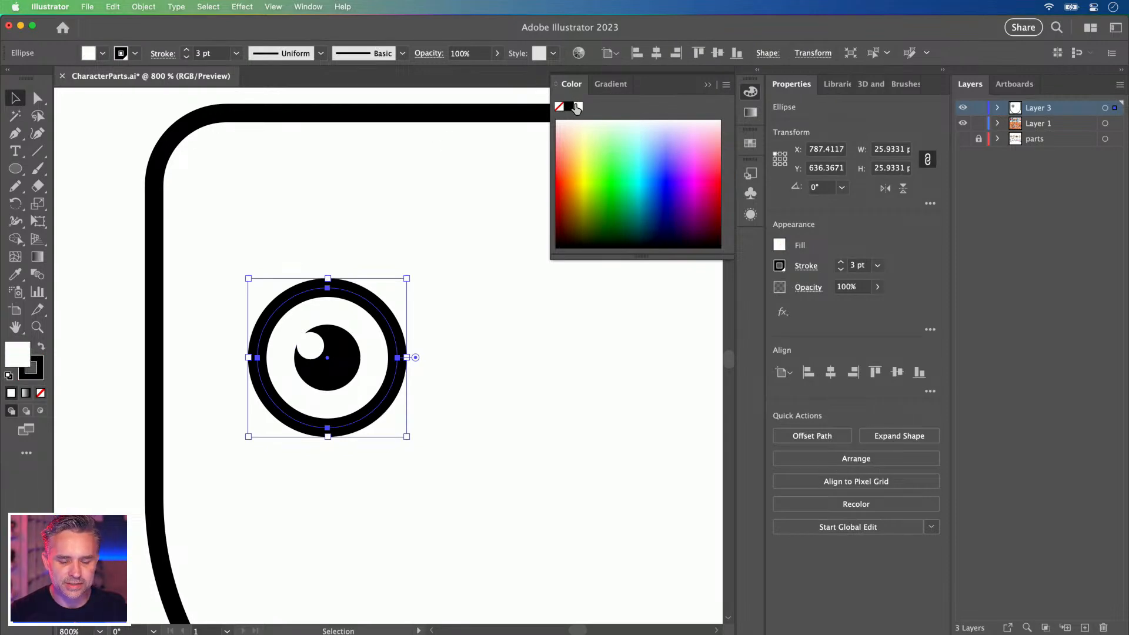
click(134, 302)
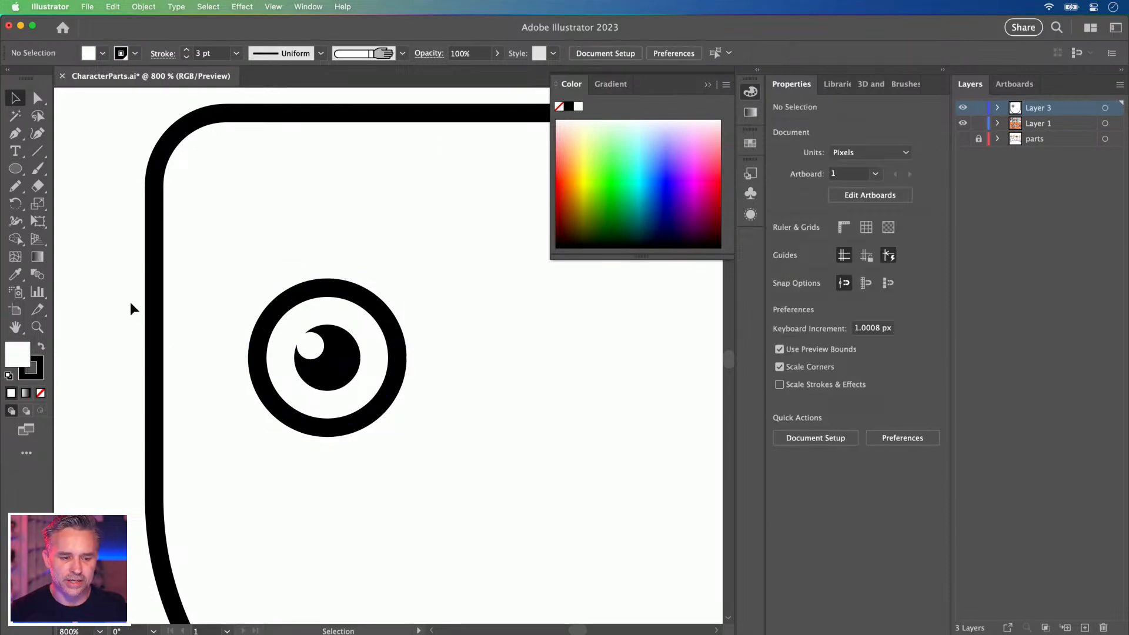
click(707, 85)
key(super+0)
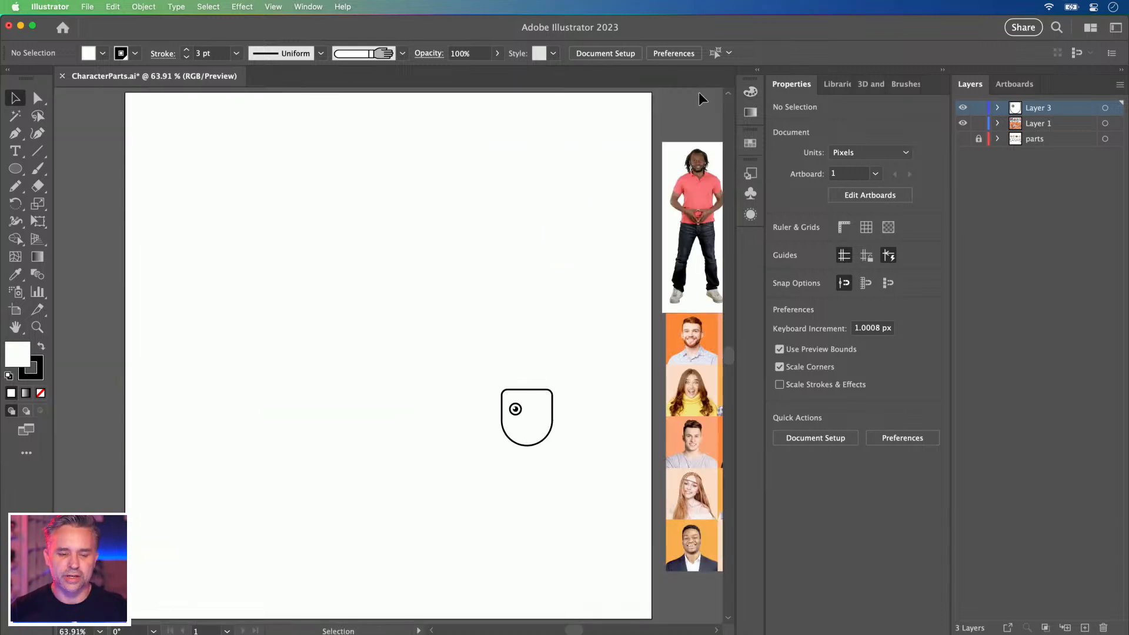
Hide the artboard edges with Shift+Cmd+H, then zoom out to show the head and photos.
mouse_move(268, 194)
mouse_down()
mouse_move(272, 408)
mouse_move(300, 206)
mouse_move(278, 194)
mouse_move(285, 209)
mouse_up()
click(274, 7)
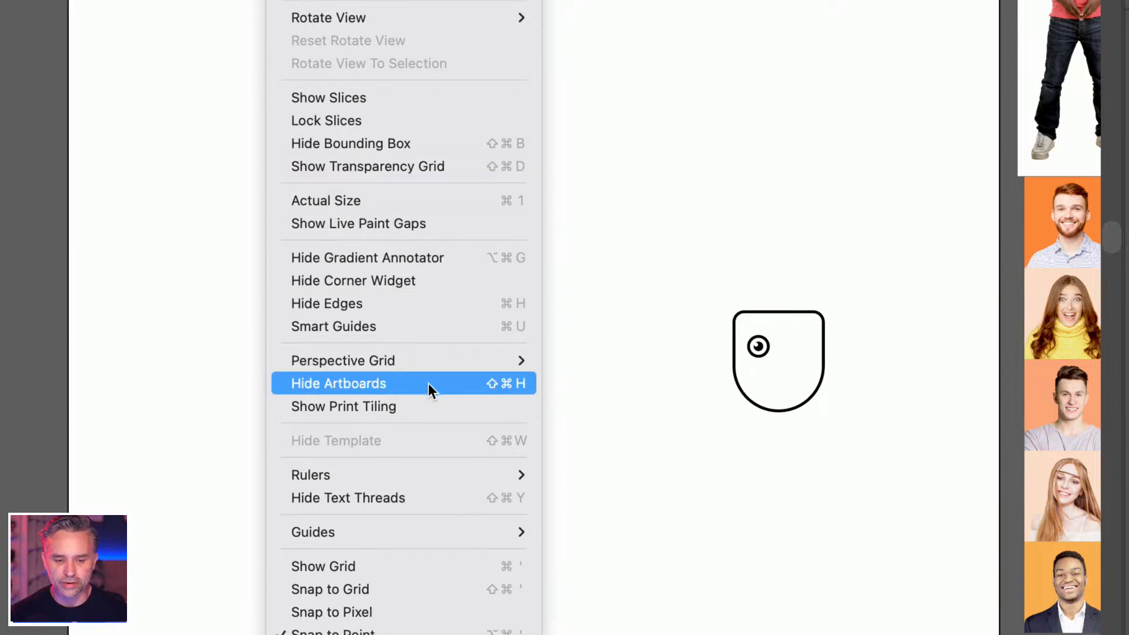
click(153, 184)
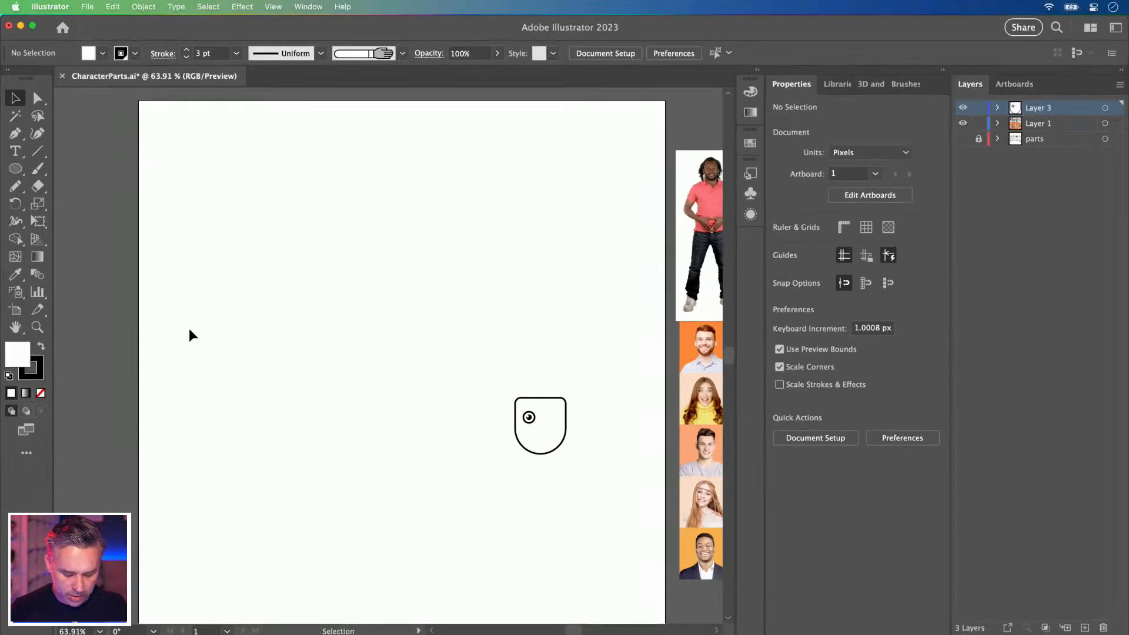
key(super+shift+h)
key(super+shift+h)
key(super+shift+h)
key(super+1)
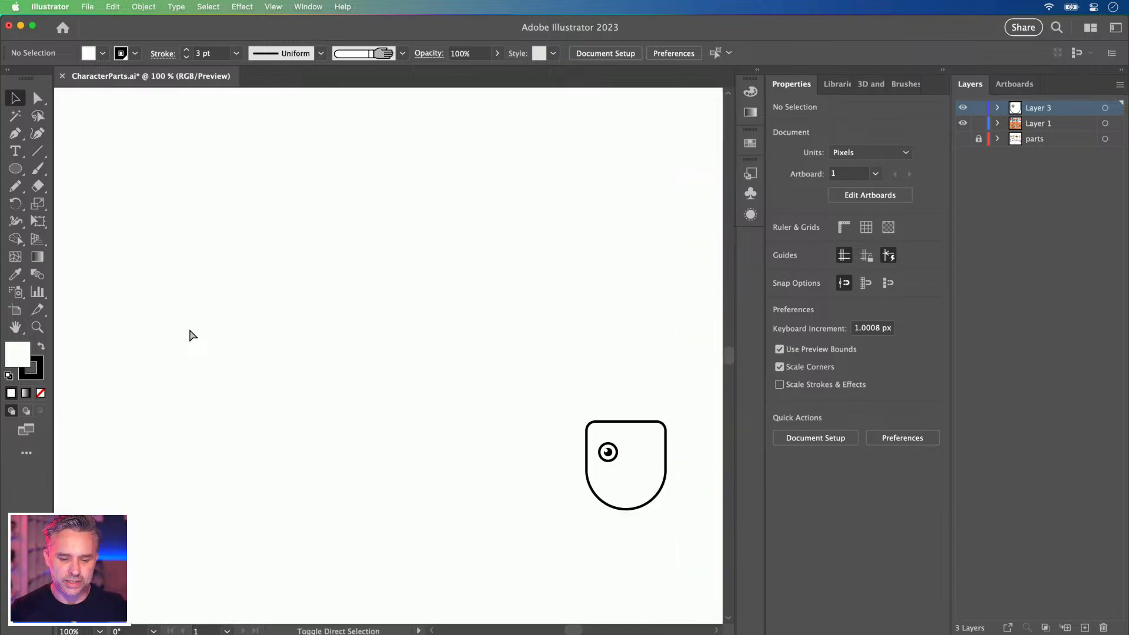
key(super+0)
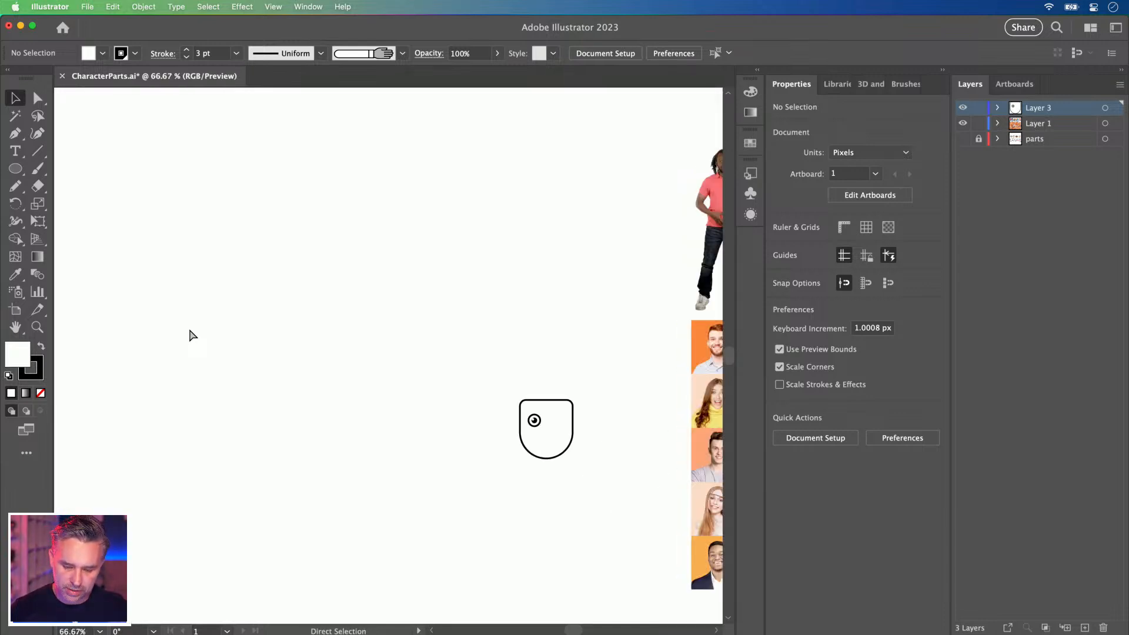
Turn on the transparency grid and set Document Setup grid size and Grid Colors to Medium.
key(super+shift+d)
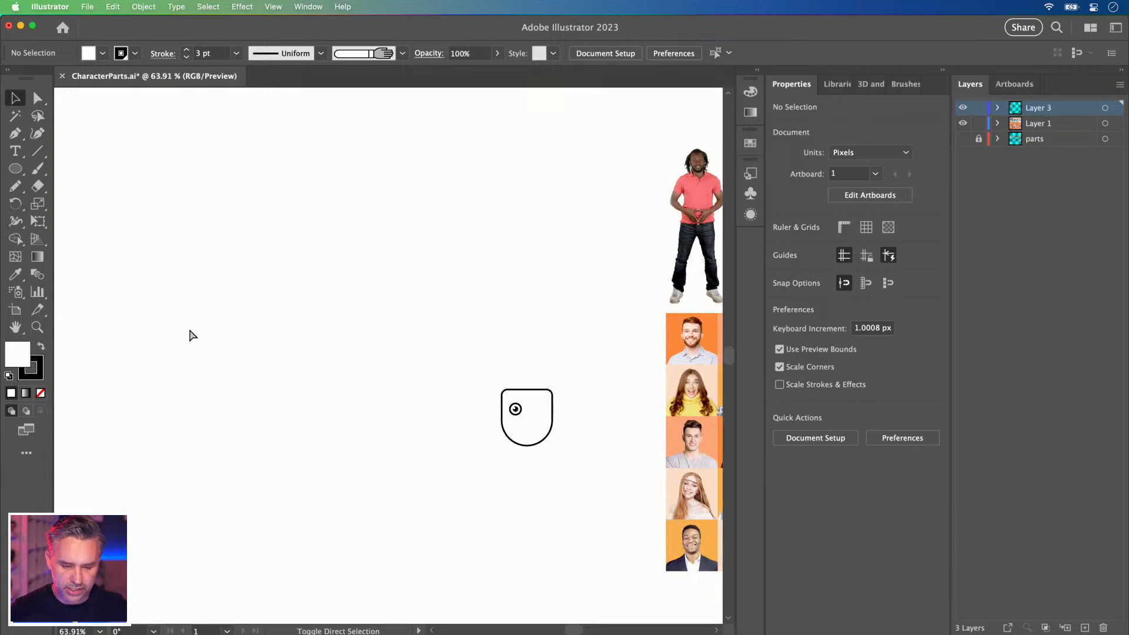
click(111, 7)
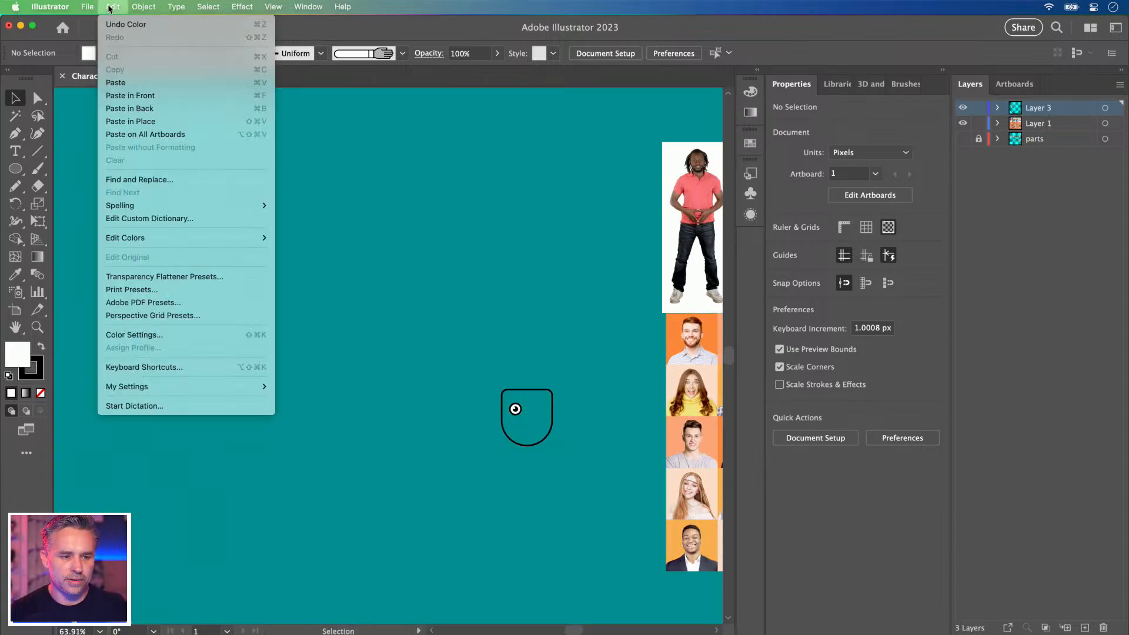
mouse_move(87, 7)
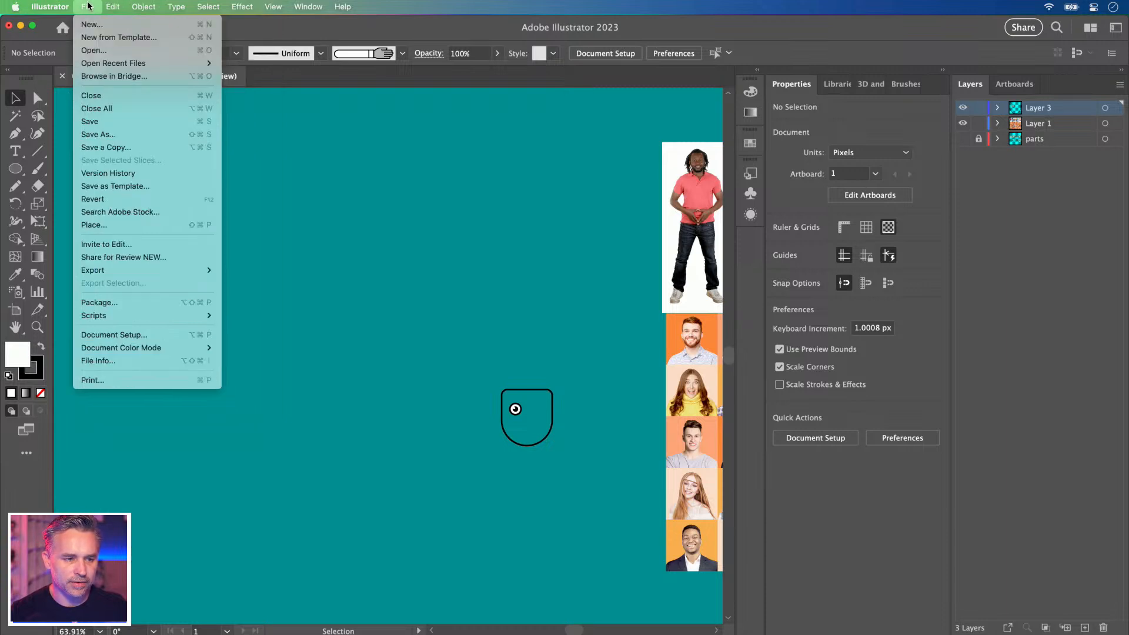
click(136, 335)
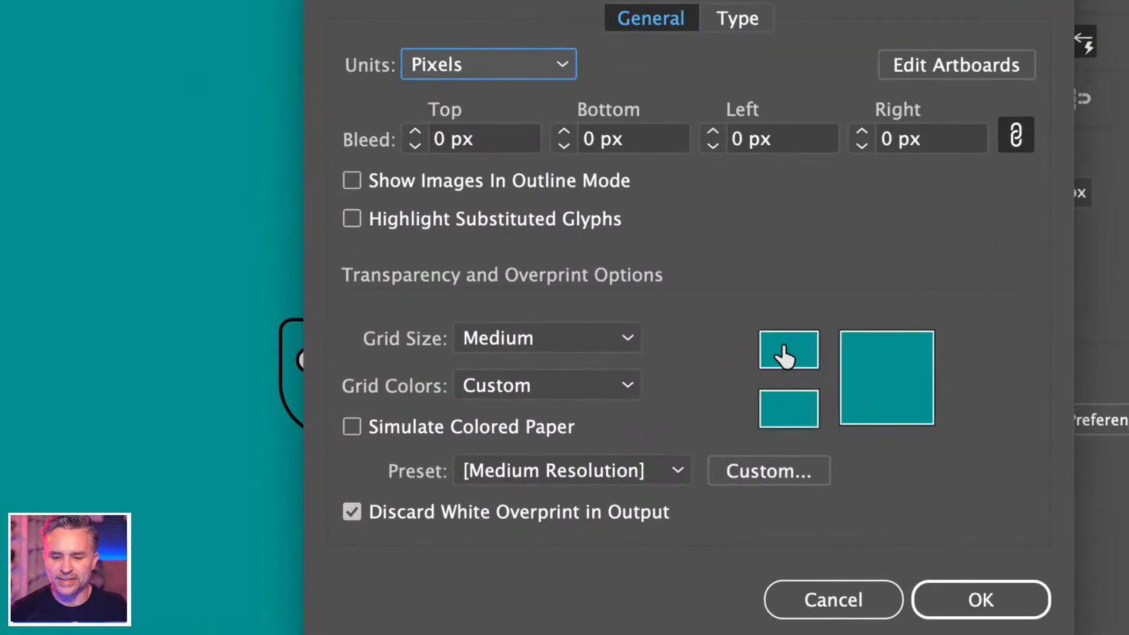
click(588, 341)
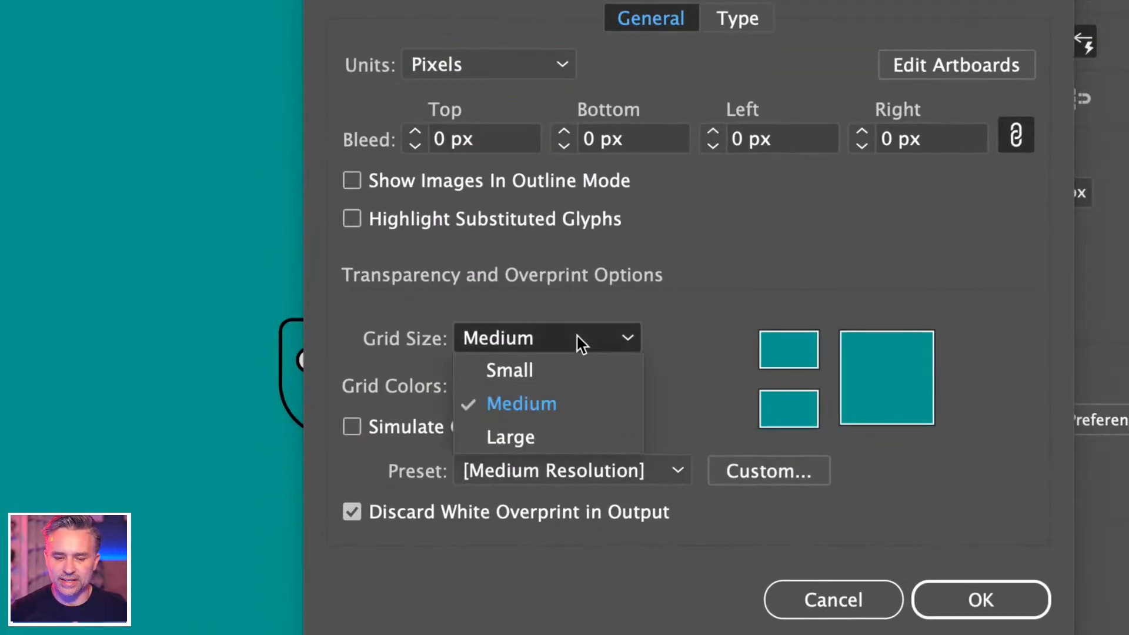
click(735, 322)
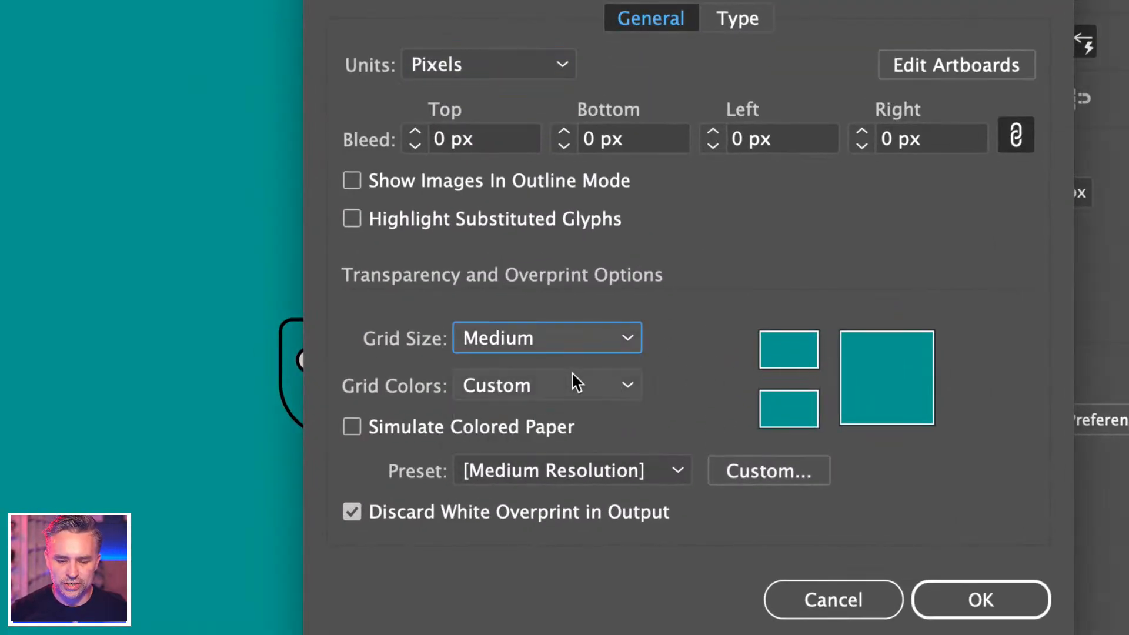
click(538, 389)
click(541, 489)
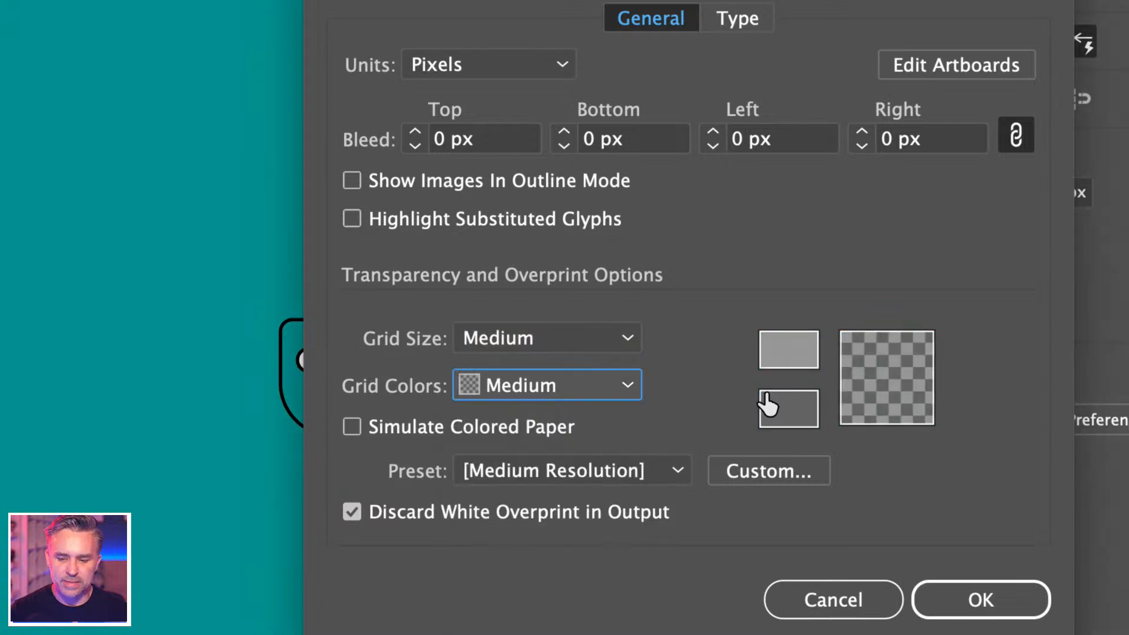
click(840, 524)
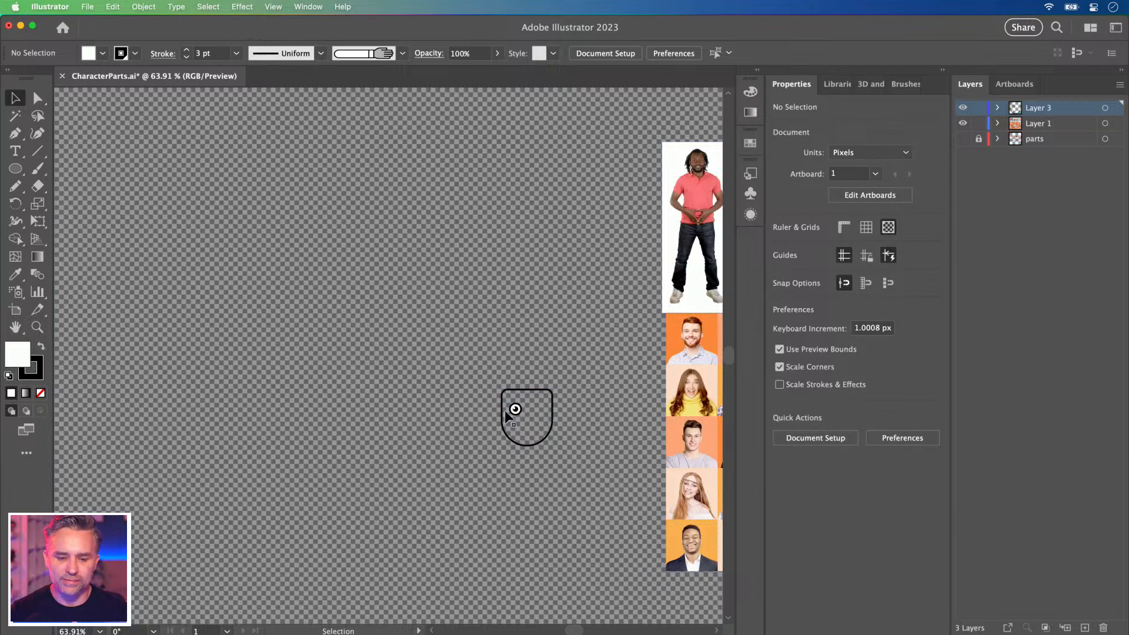
In Document Setup, set the first Grid Colors swatch to Teal.
click(111, 7)
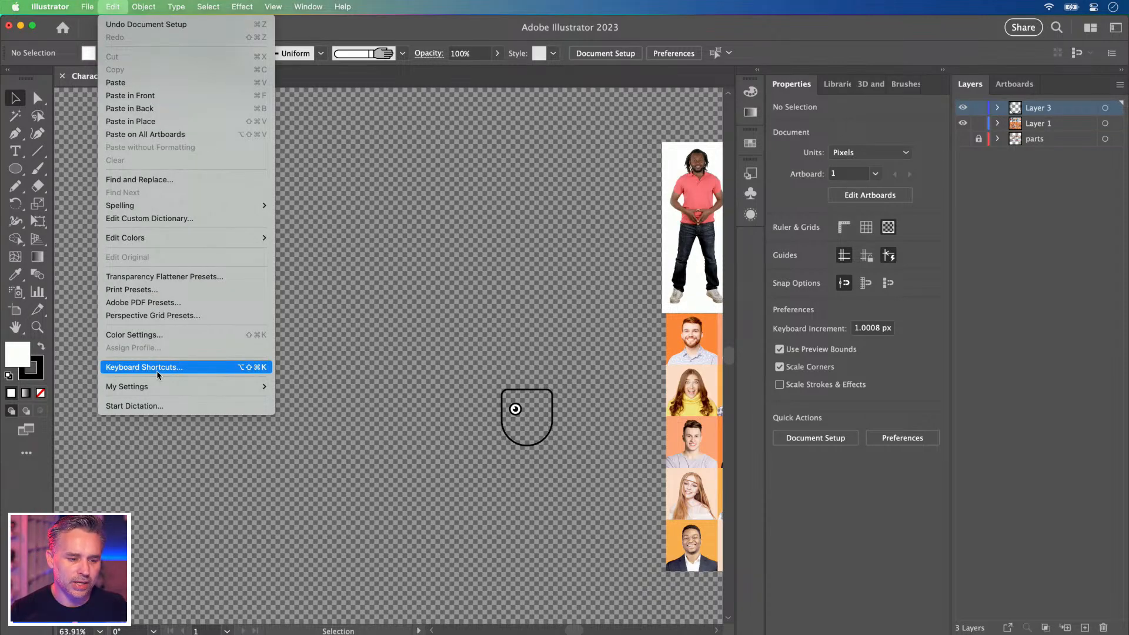
mouse_move(93, 6)
click(115, 341)
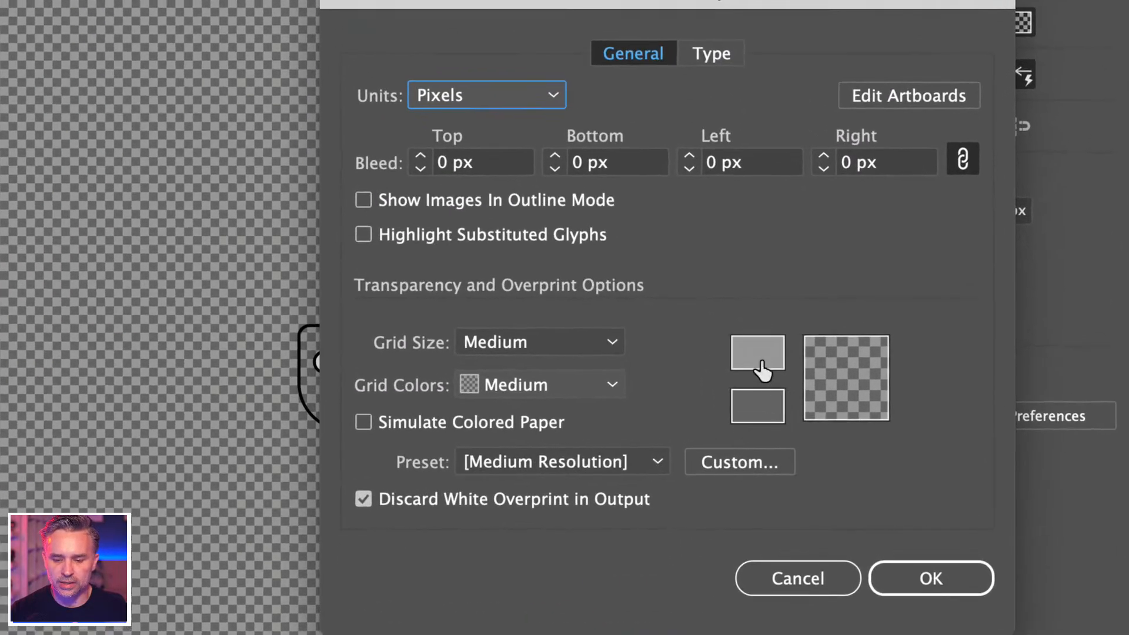
click(755, 371)
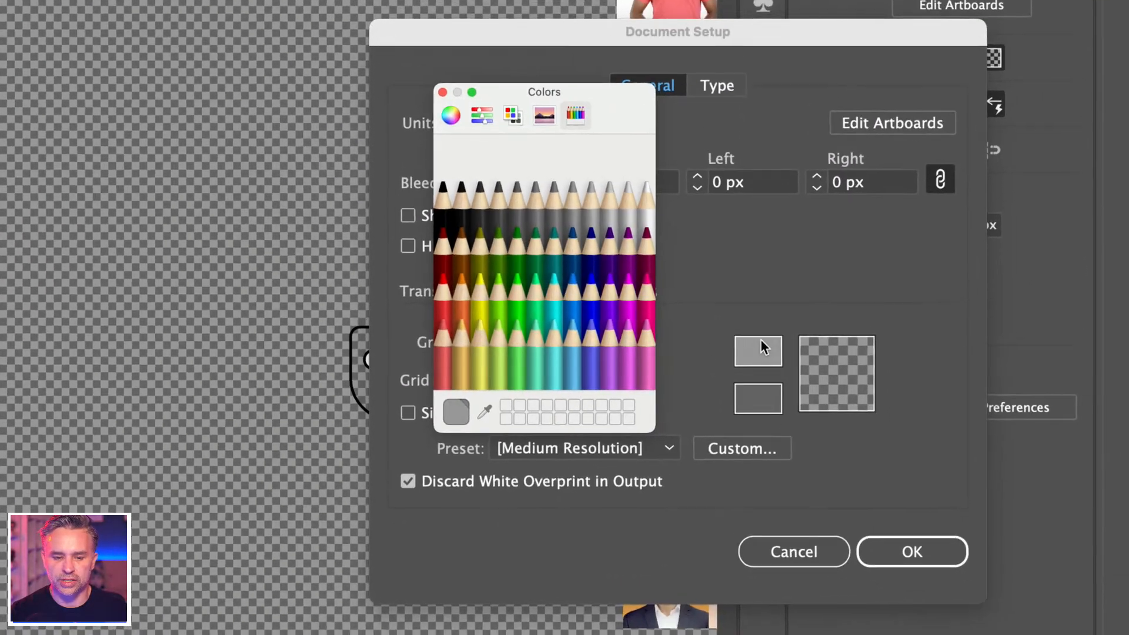
click(553, 250)
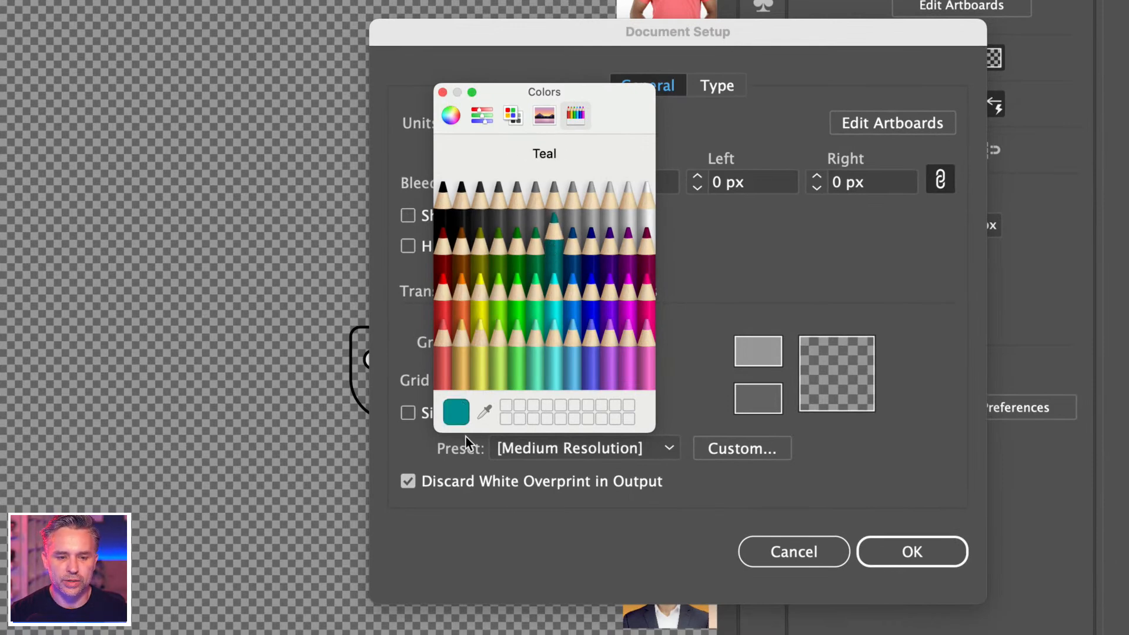
click(484, 411)
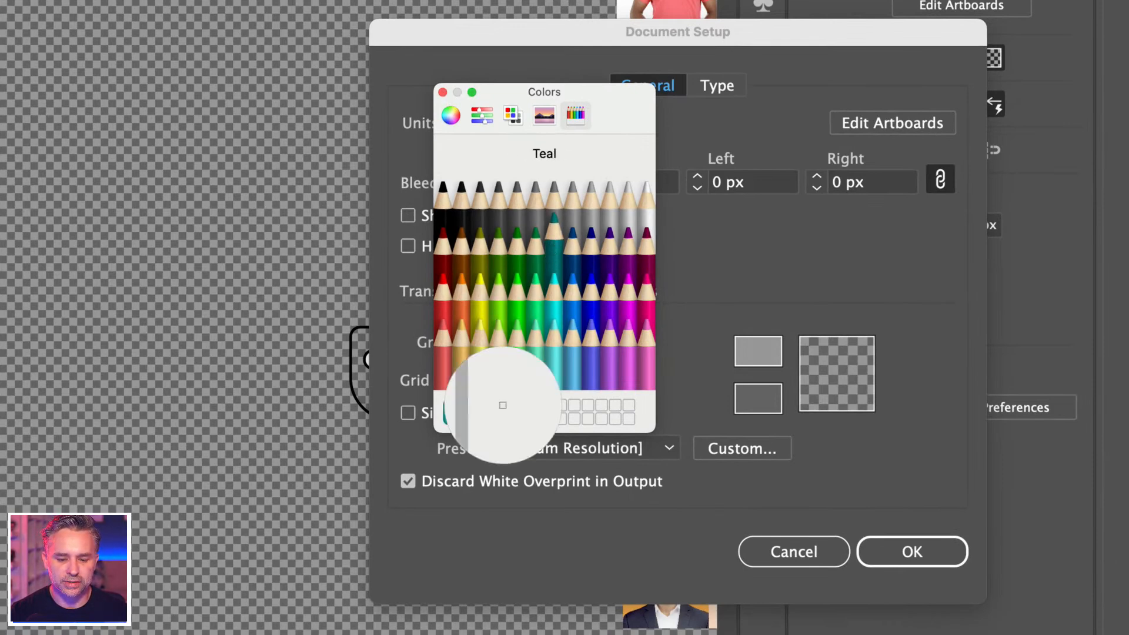
click(460, 419)
click(552, 249)
click(442, 93)
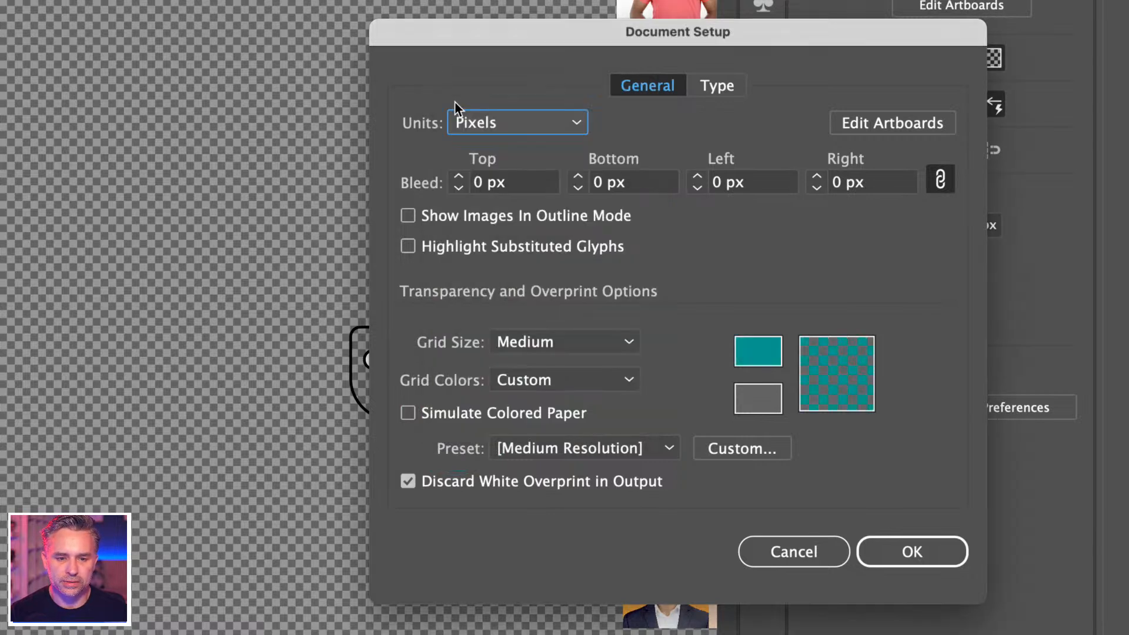
Set the second grid swatch to Teal as well and confirm Document Setup.
click(756, 396)
click(554, 247)
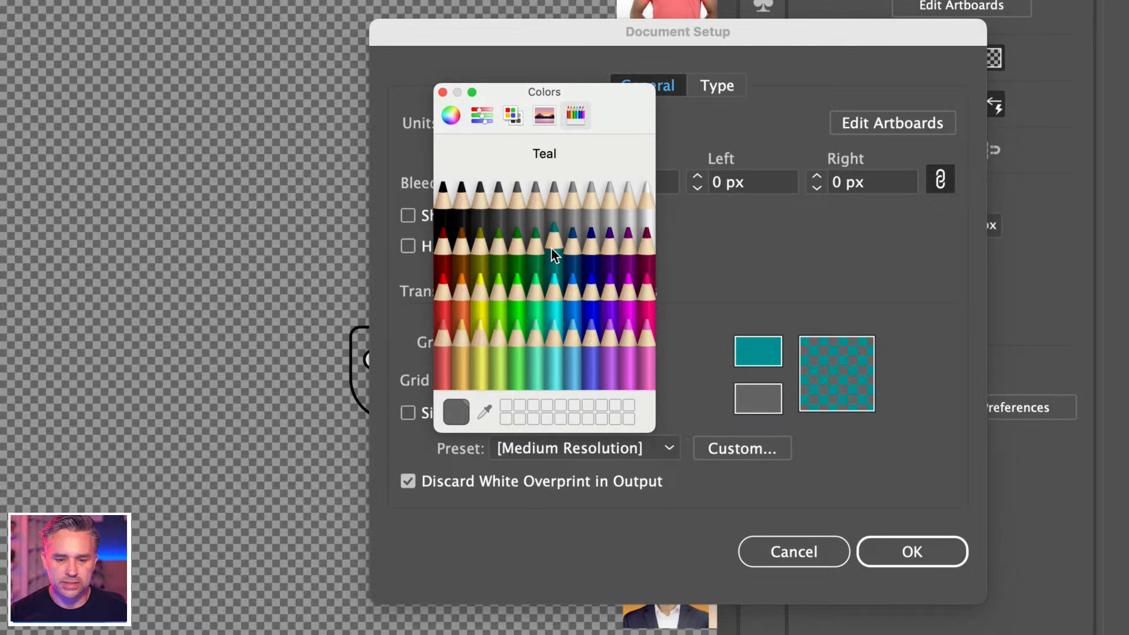
click(443, 93)
click(911, 551)
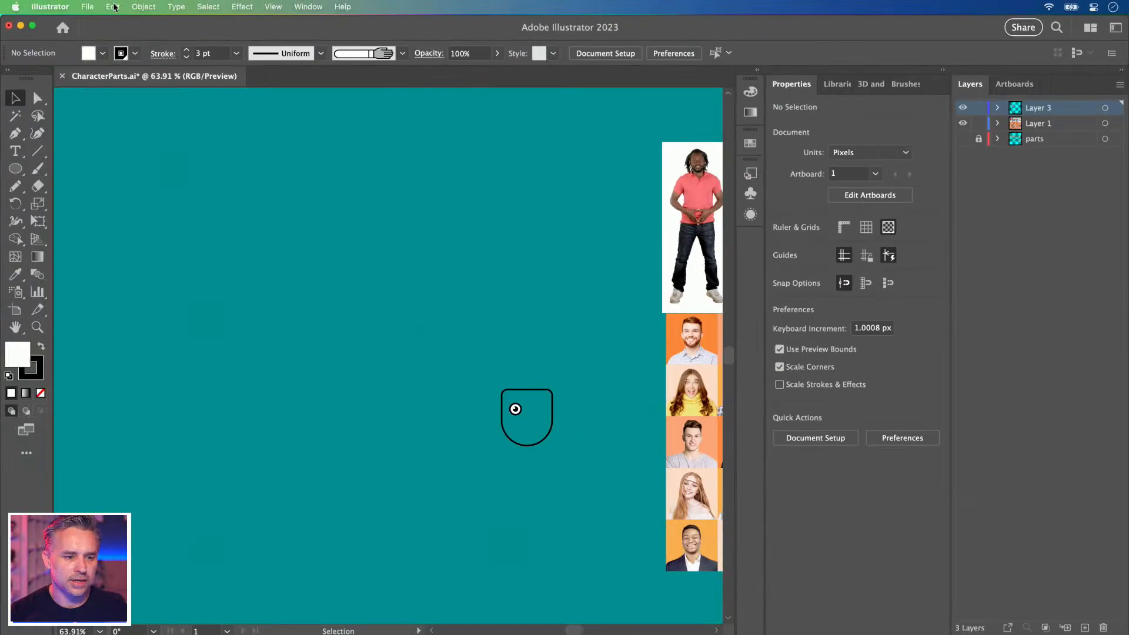
Darken the second grid colour to 007F93 by setting Green to 128 with RGB sliders.
click(87, 6)
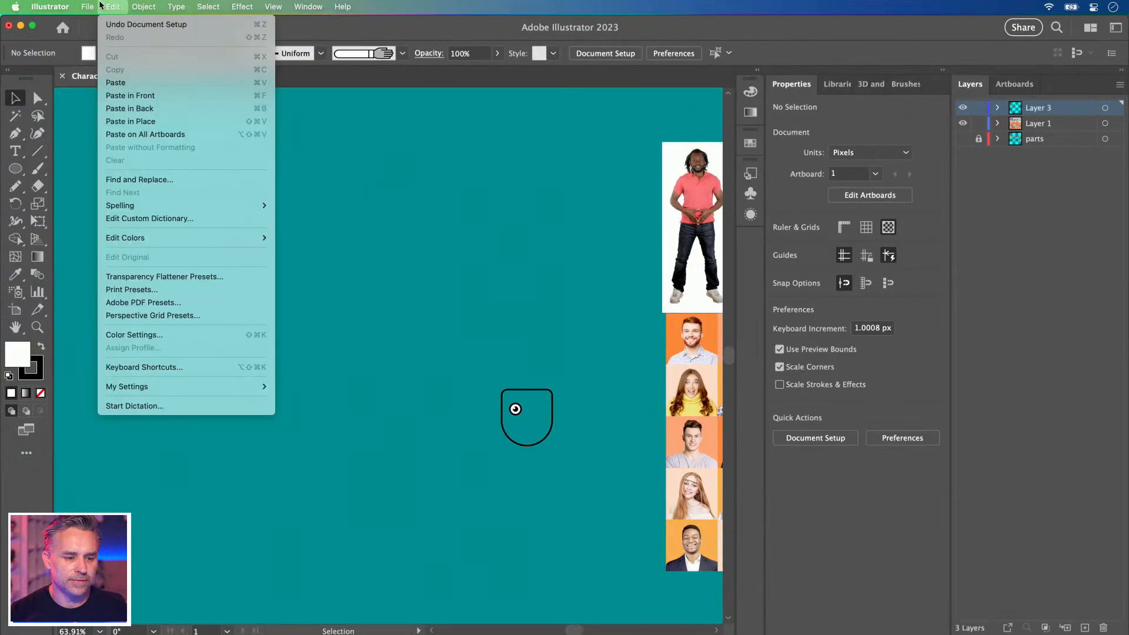
click(101, 335)
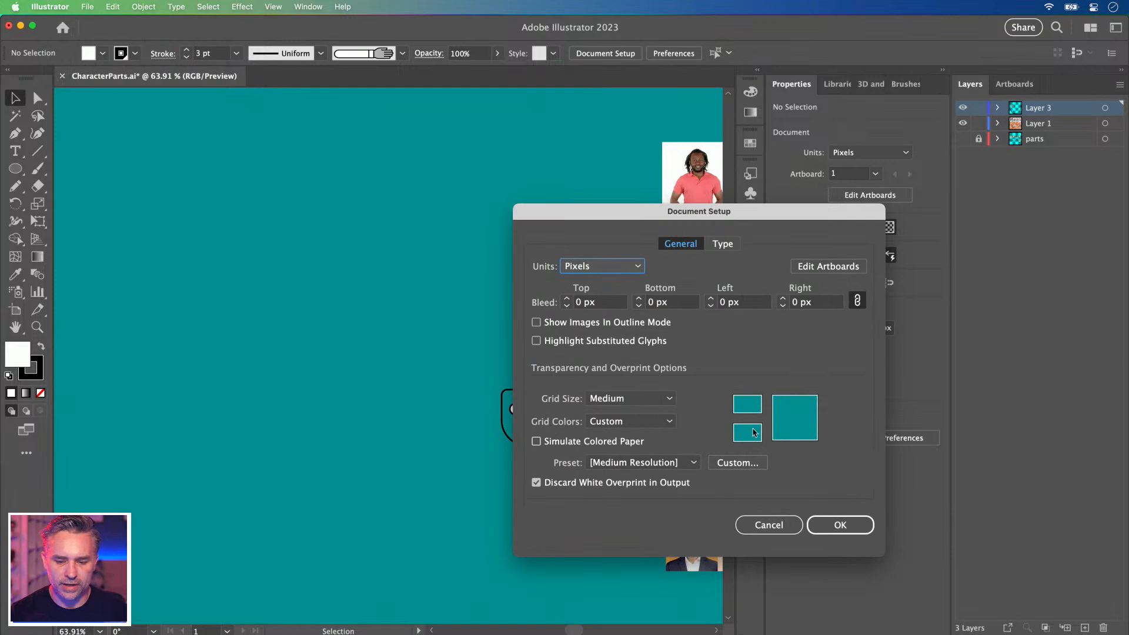
click(745, 436)
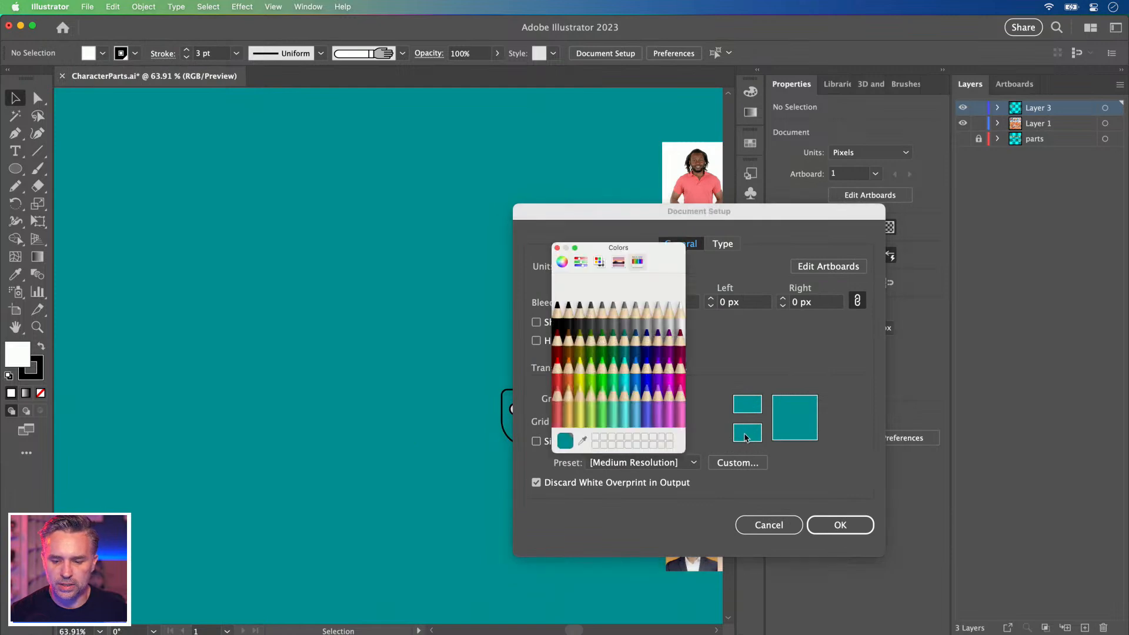
click(580, 262)
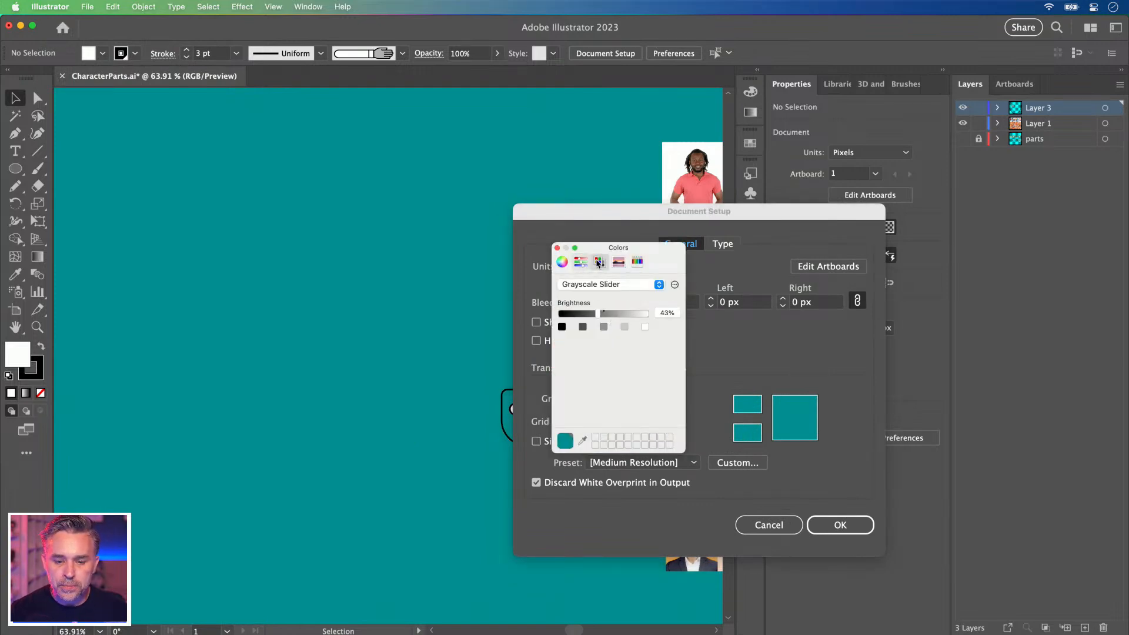
click(601, 262)
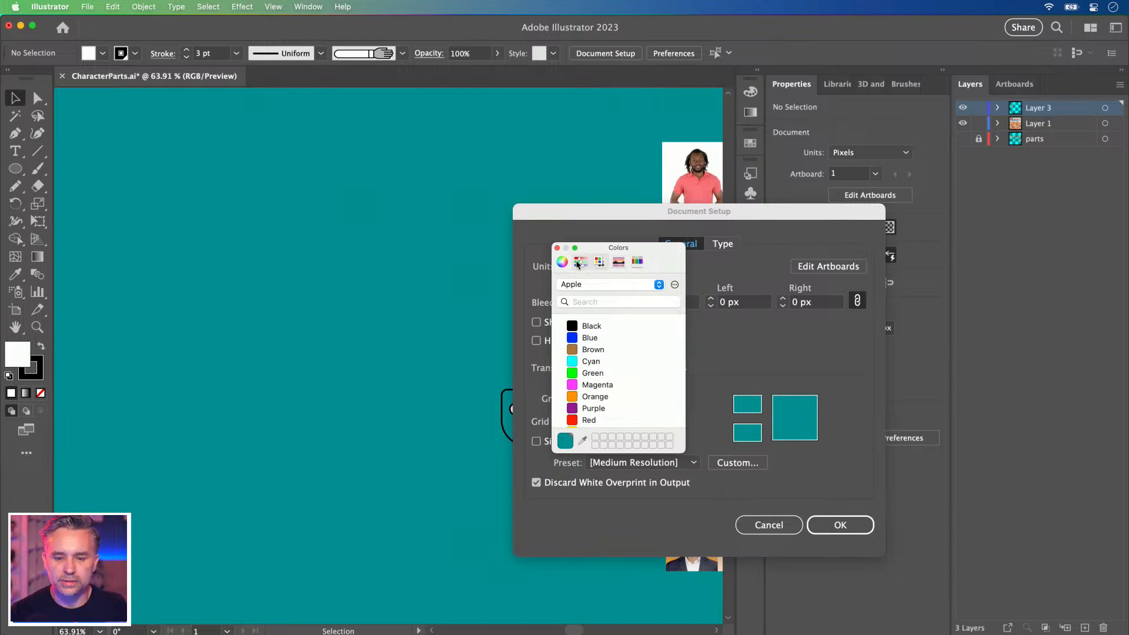
click(579, 263)
click(599, 284)
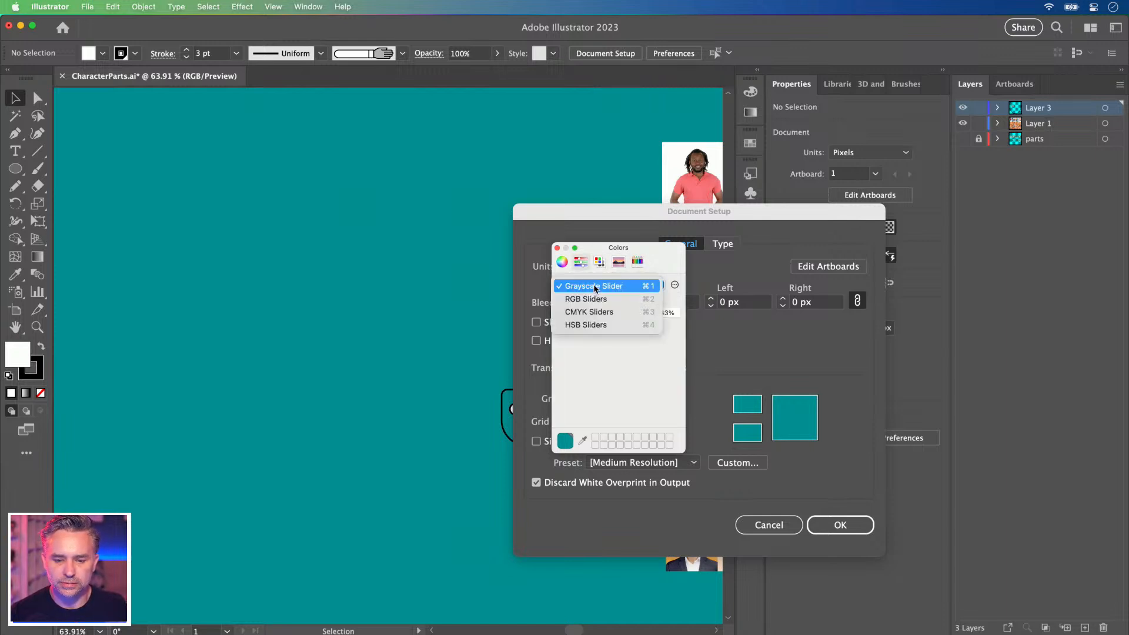
click(601, 297)
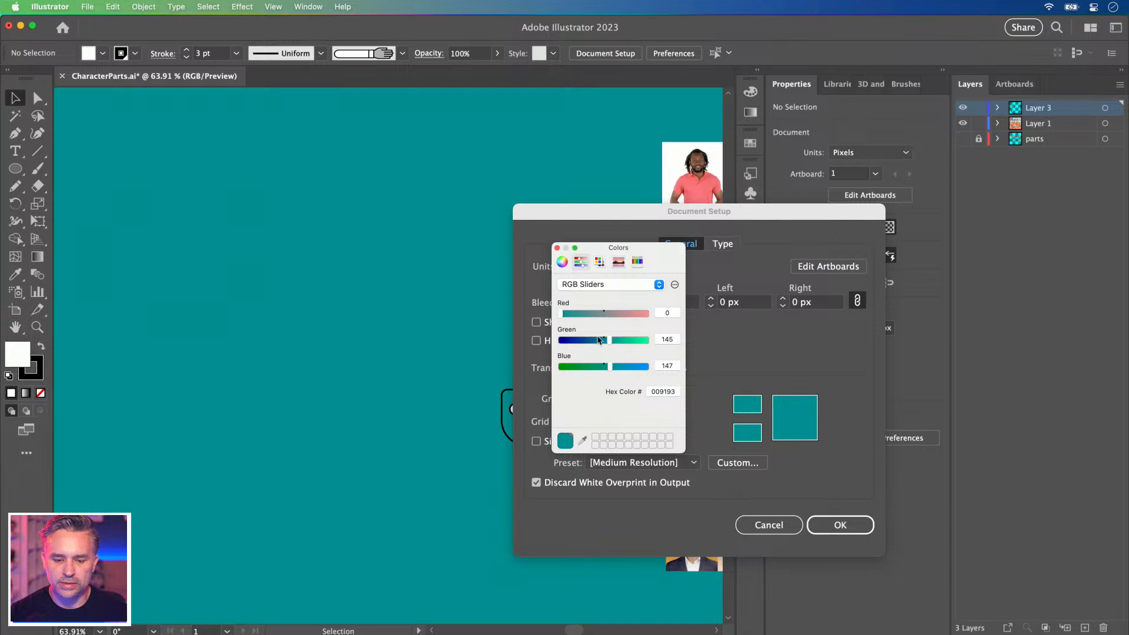
drag(609, 341, 602, 342)
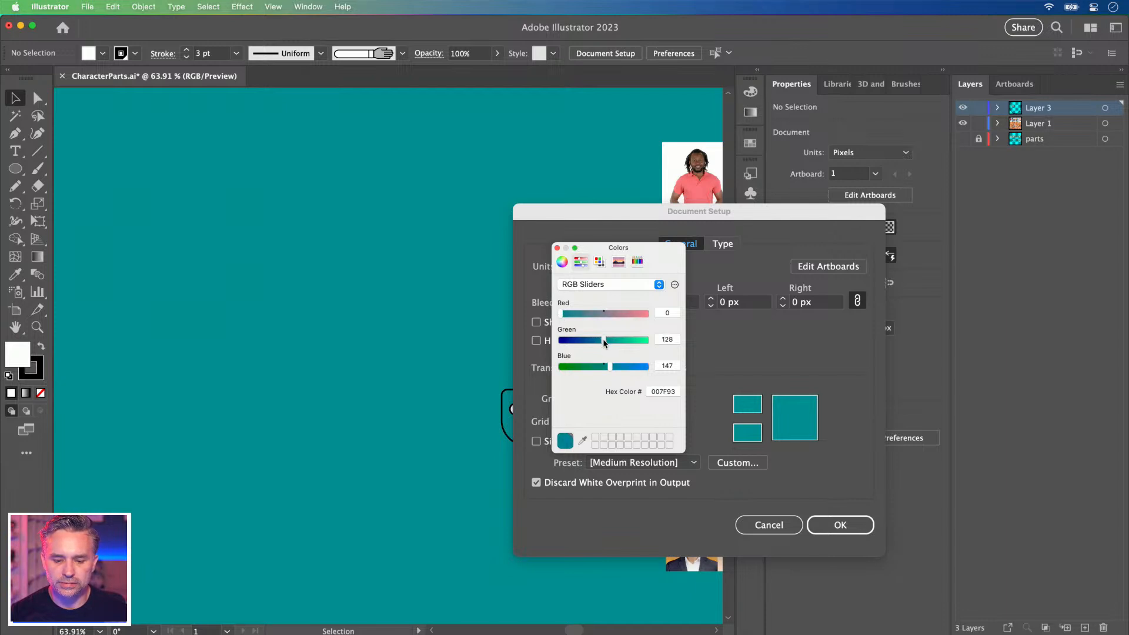
click(557, 247)
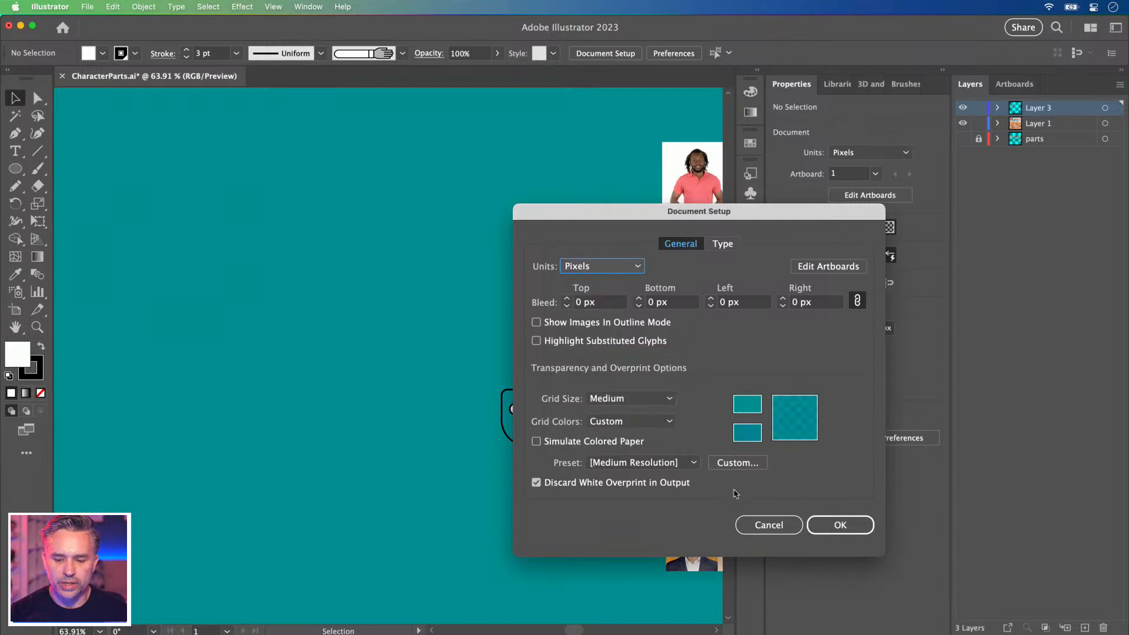
click(828, 526)
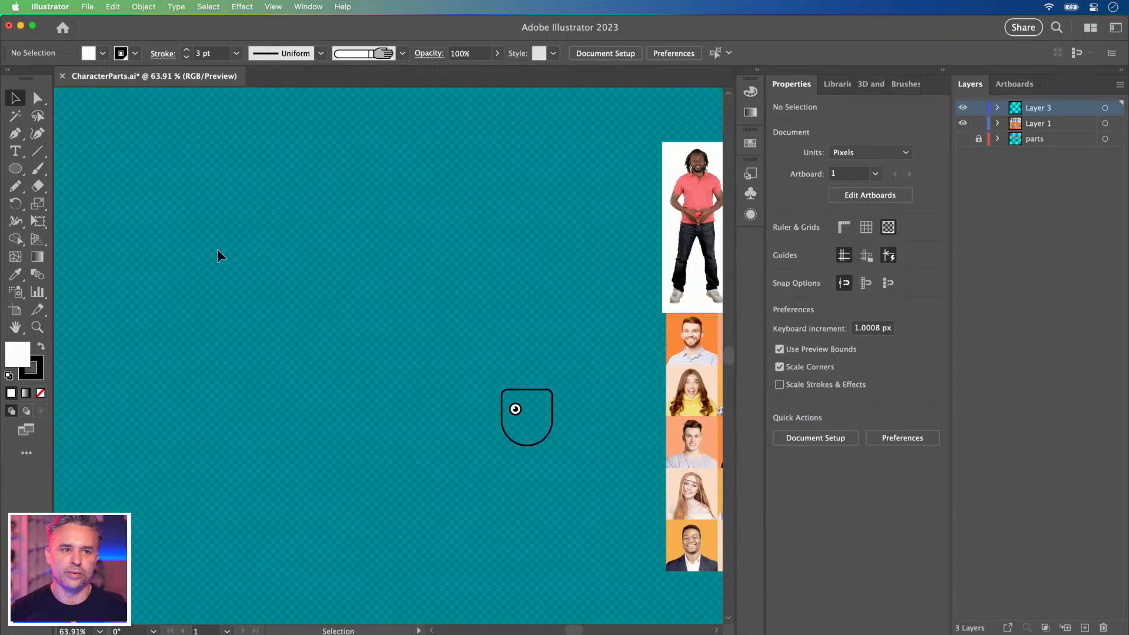
Zoom to 200% and centre the head in the view.
key(super+1)
drag(272, 310, 122, 218)
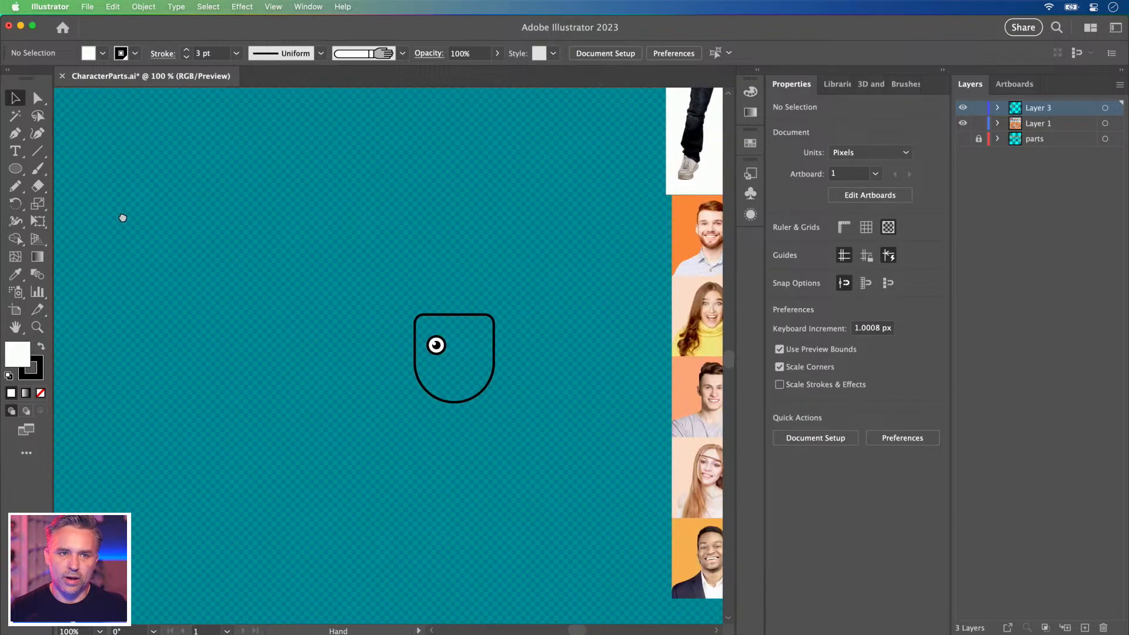
key(super+equal)
drag(355, 411, 323, 399)
key(super+equal)
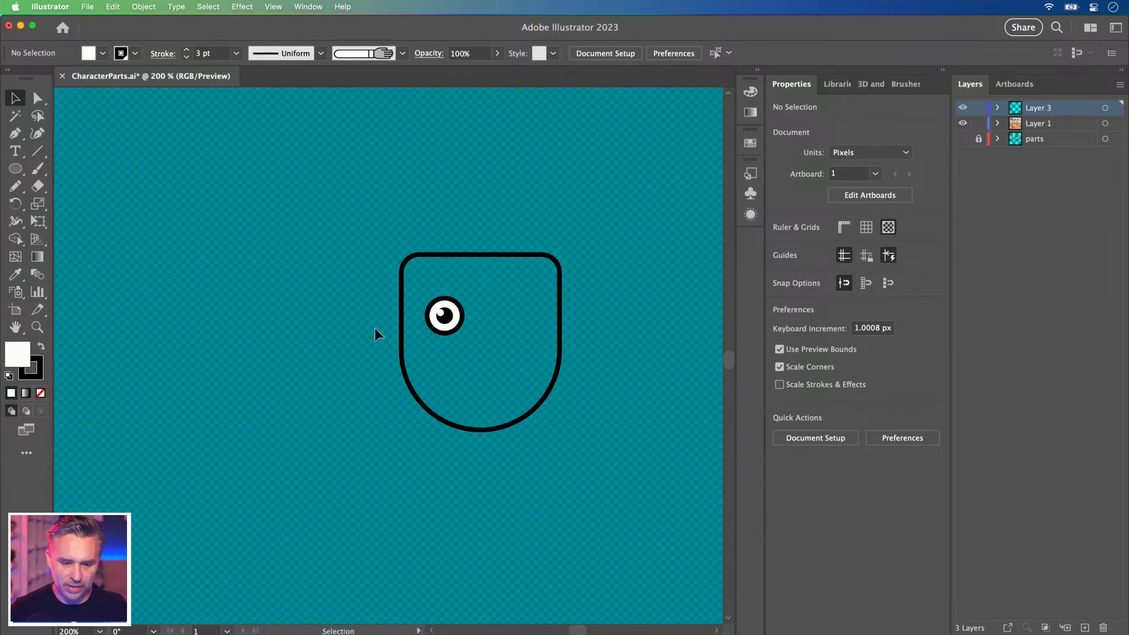
drag(361, 325, 318, 323)
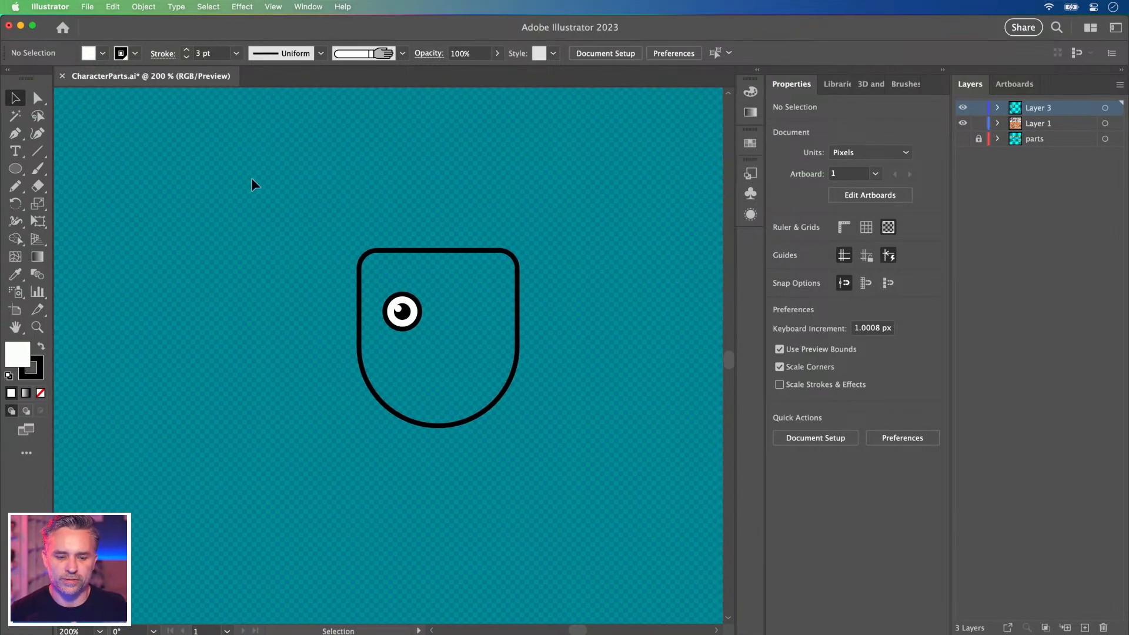
Lock the rounded face outline via Object > Lock > Selection, then select the eye.
click(387, 249)
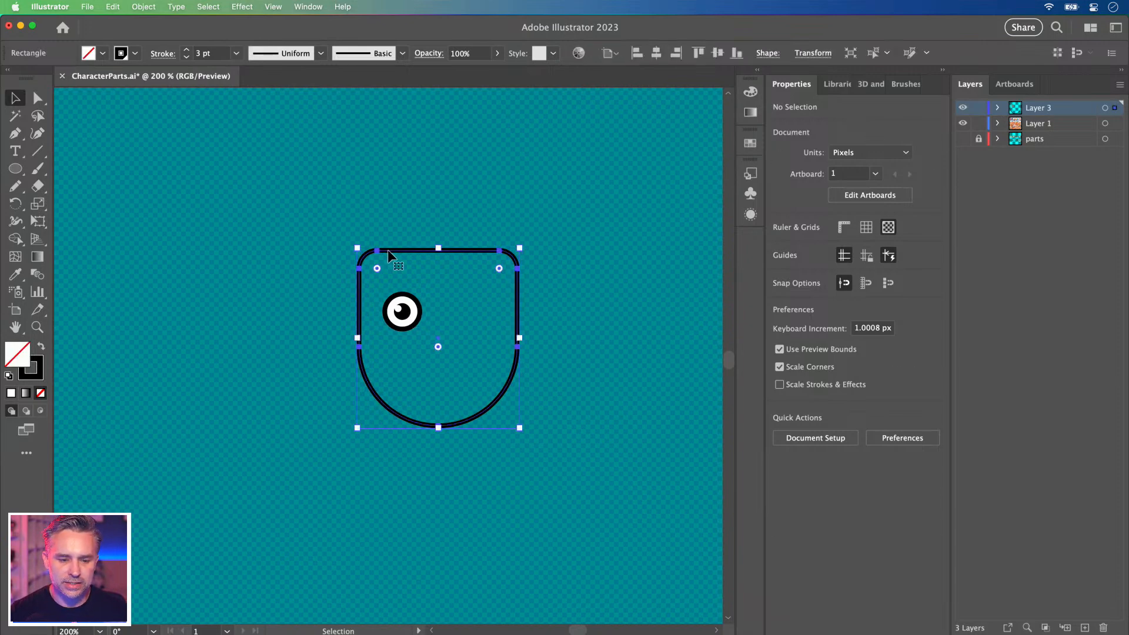
click(163, 7)
mouse_move(143, 7)
mouse_move(140, 108)
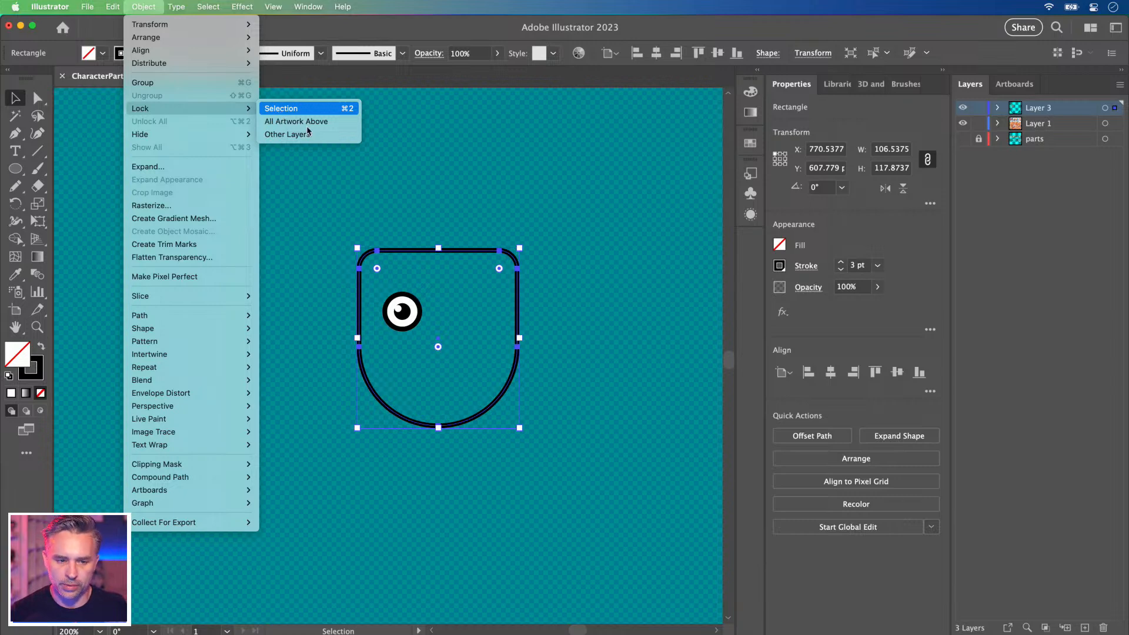
click(415, 234)
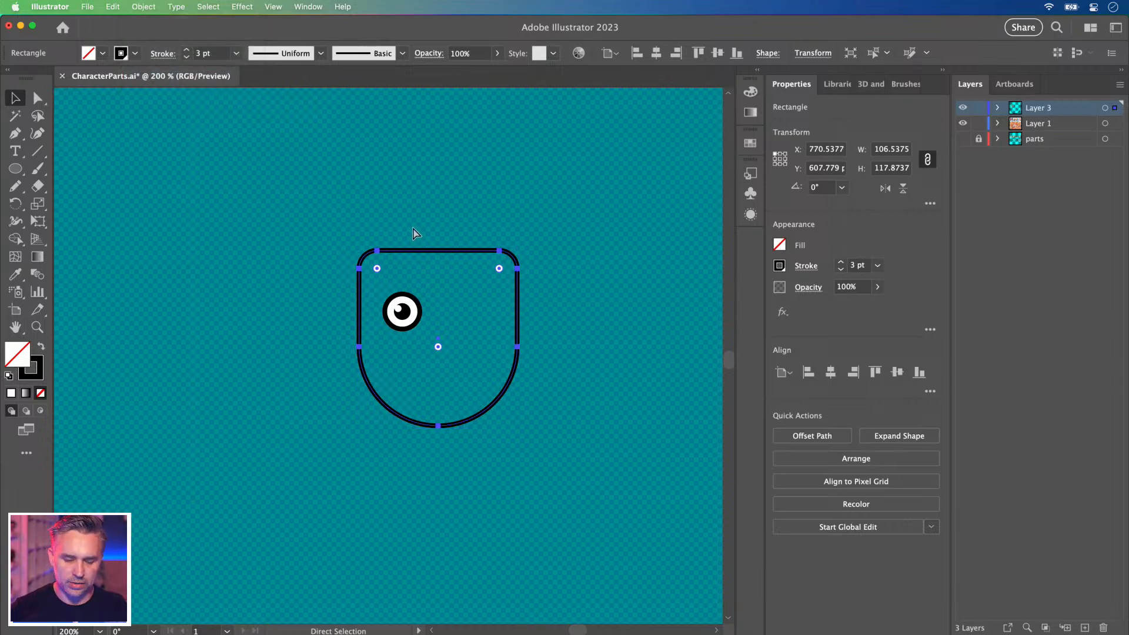
click(358, 307)
click(402, 312)
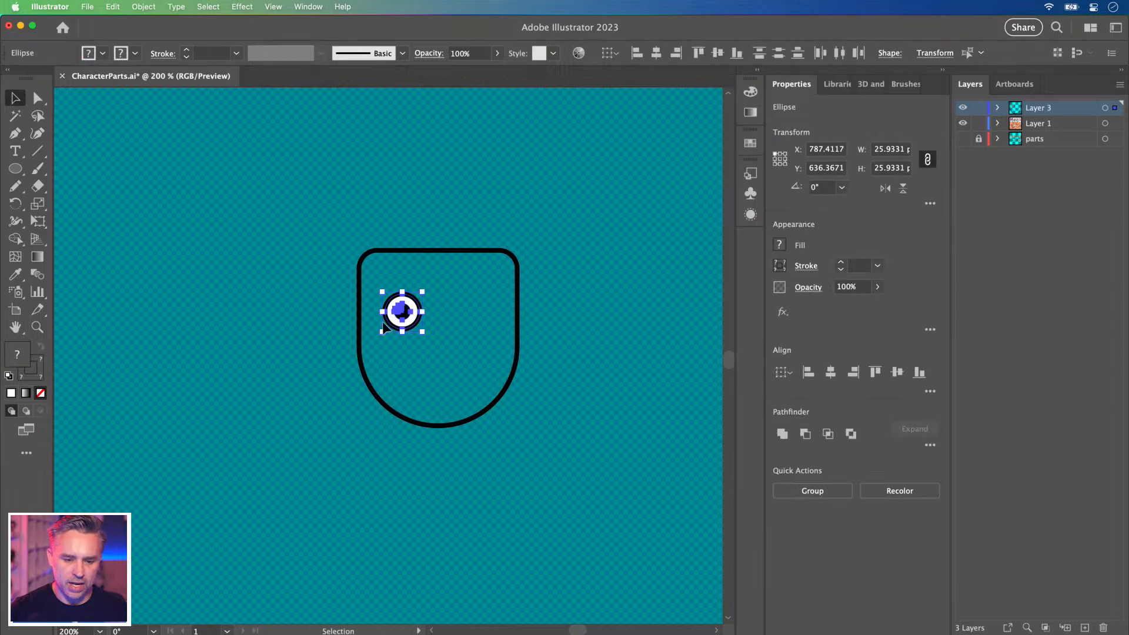
Duplicate the eye to the right side of the face and group the copy.
key(super+equal)
key(super+equal)
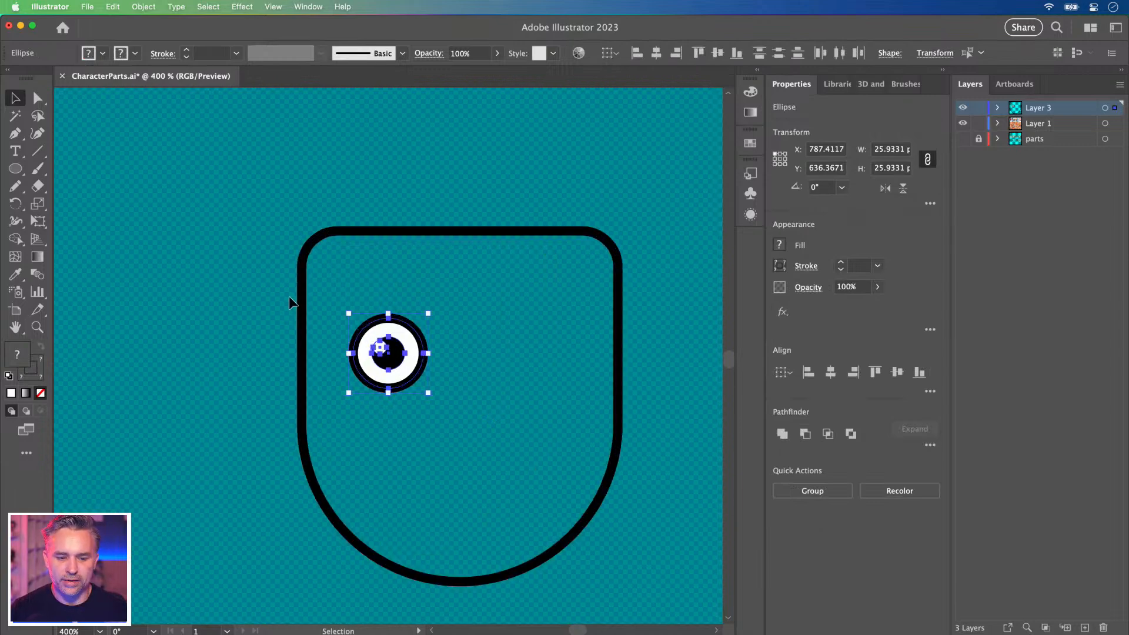
scroll(278, 289, right, 1)
click(277, 289)
key(super+equal)
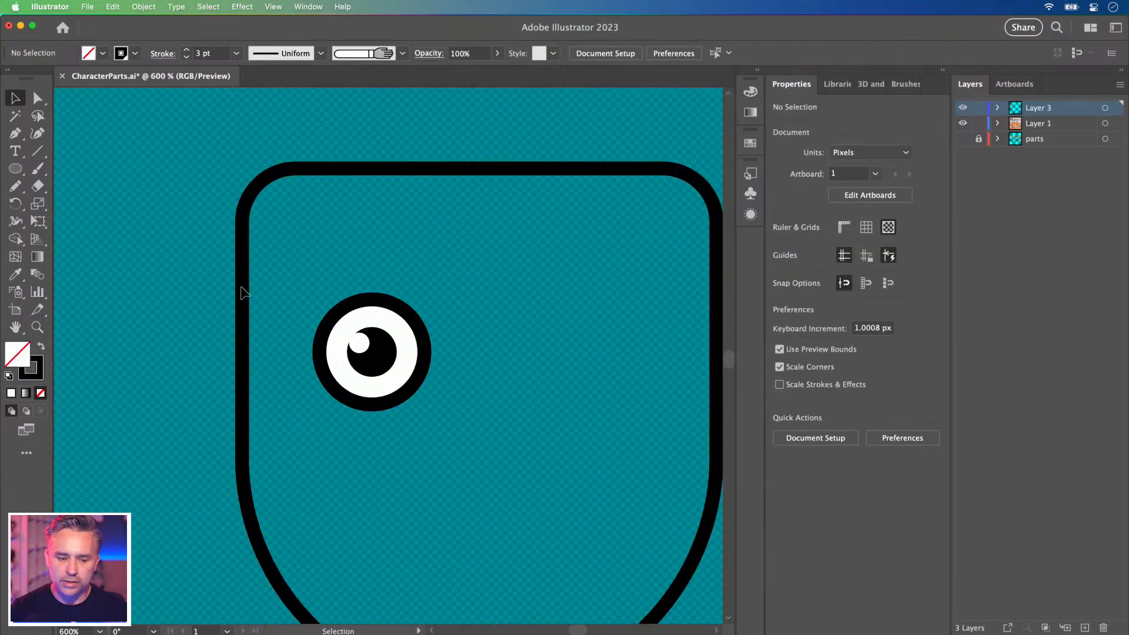
drag(246, 270, 494, 433)
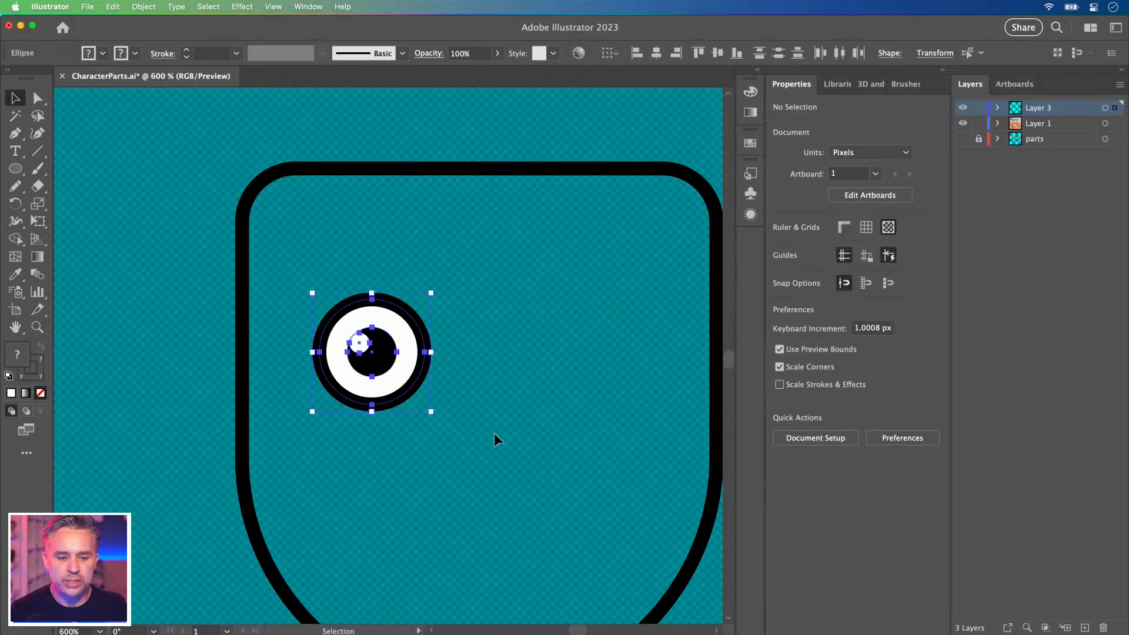
drag(379, 373, 579, 376)
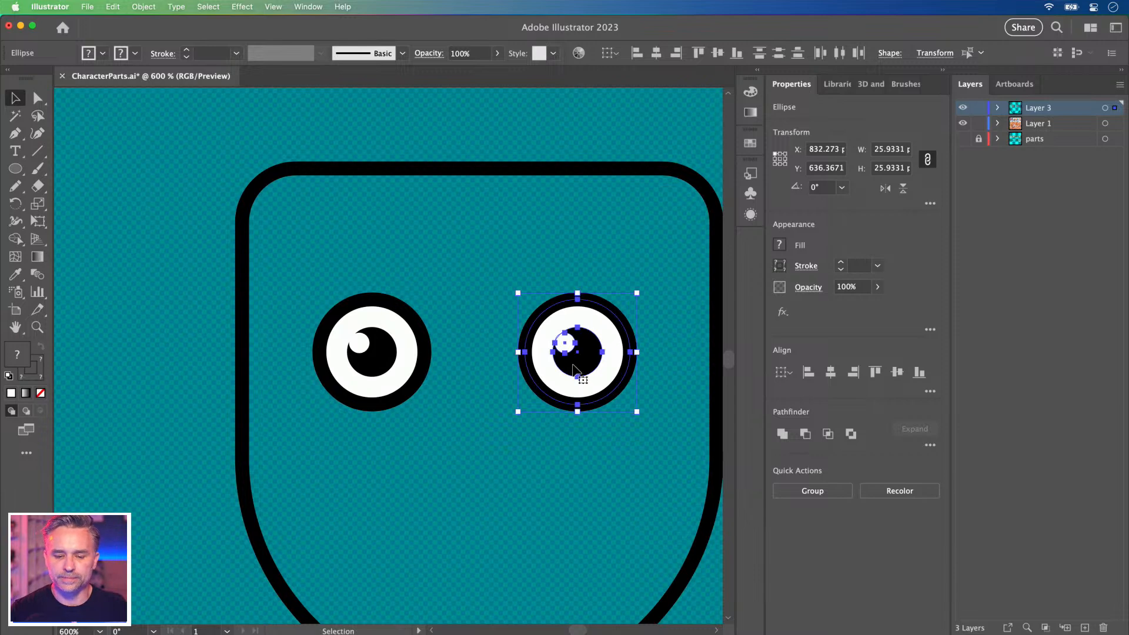
key(super+g)
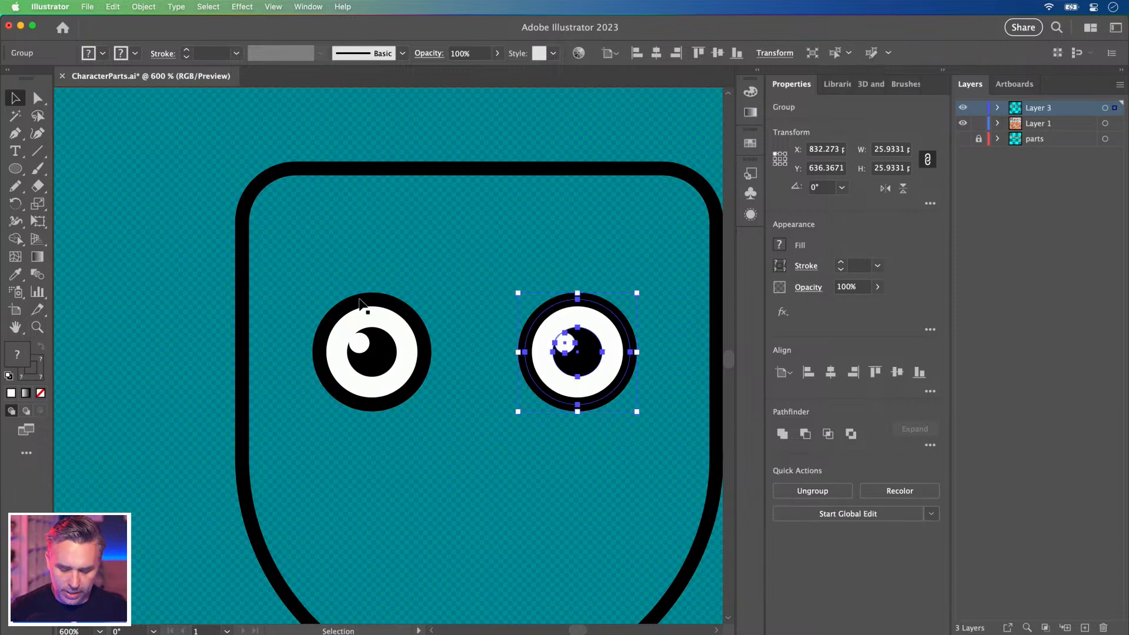
Group the left eye's parts and zoom out to see the whole face.
drag(408, 404, 455, 445)
key(super+g)
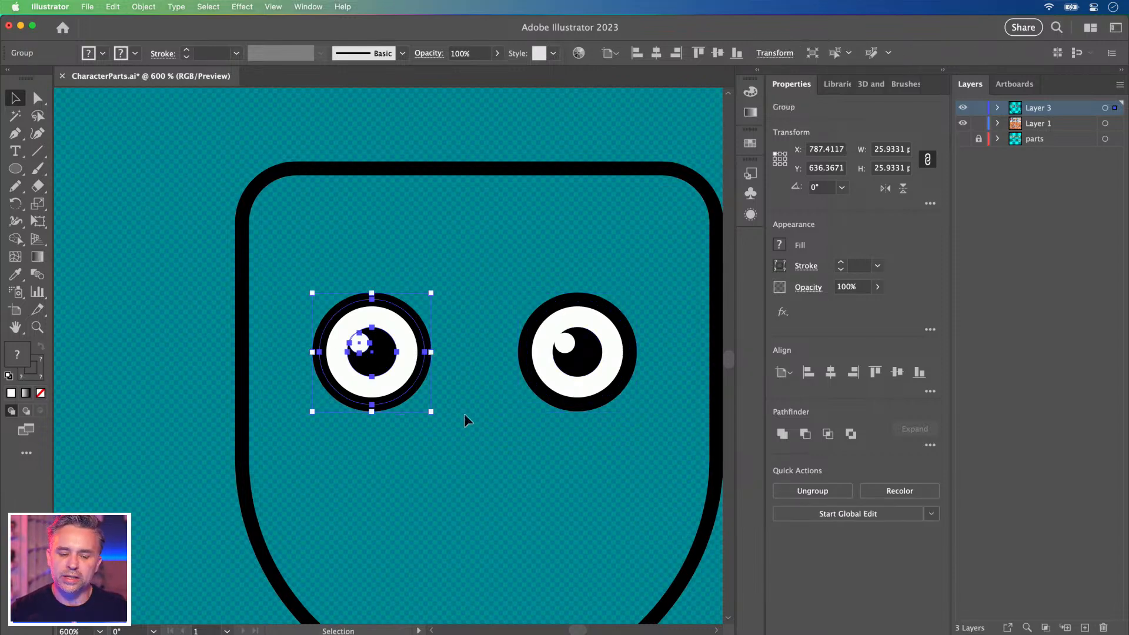
drag(383, 399, 370, 363)
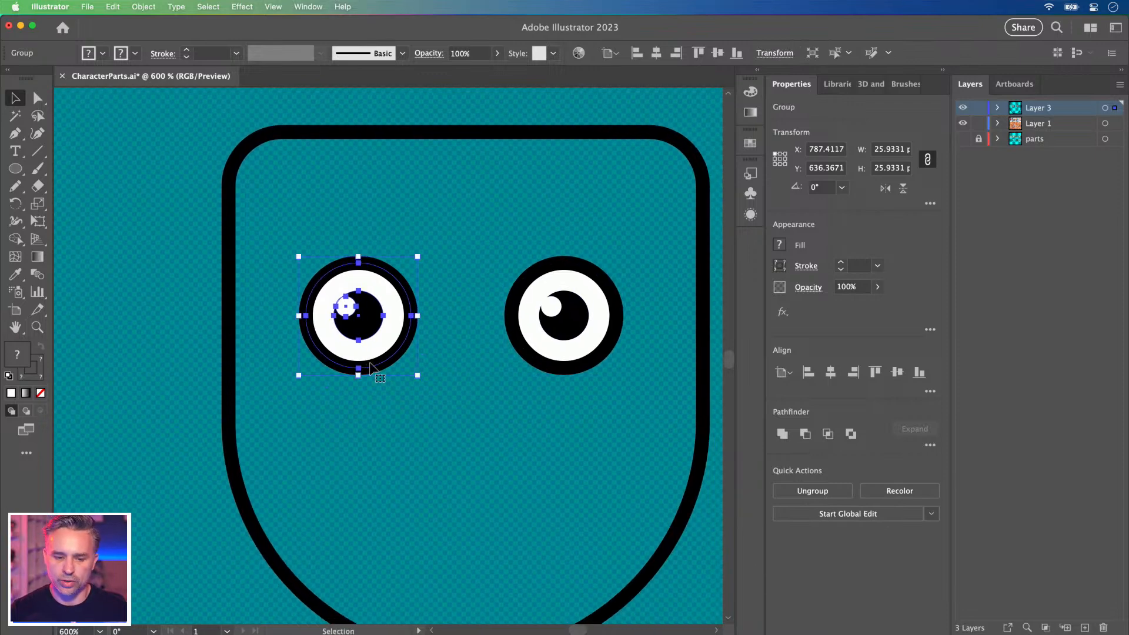
key(super+minus)
key(super+minus)
click(460, 274)
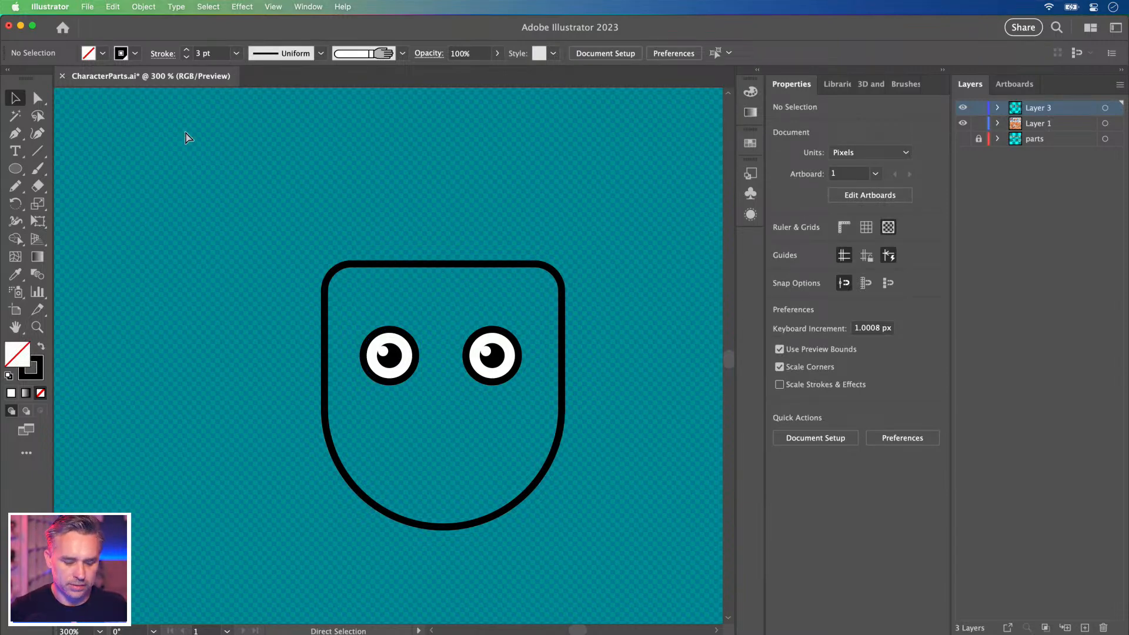
click(139, 7)
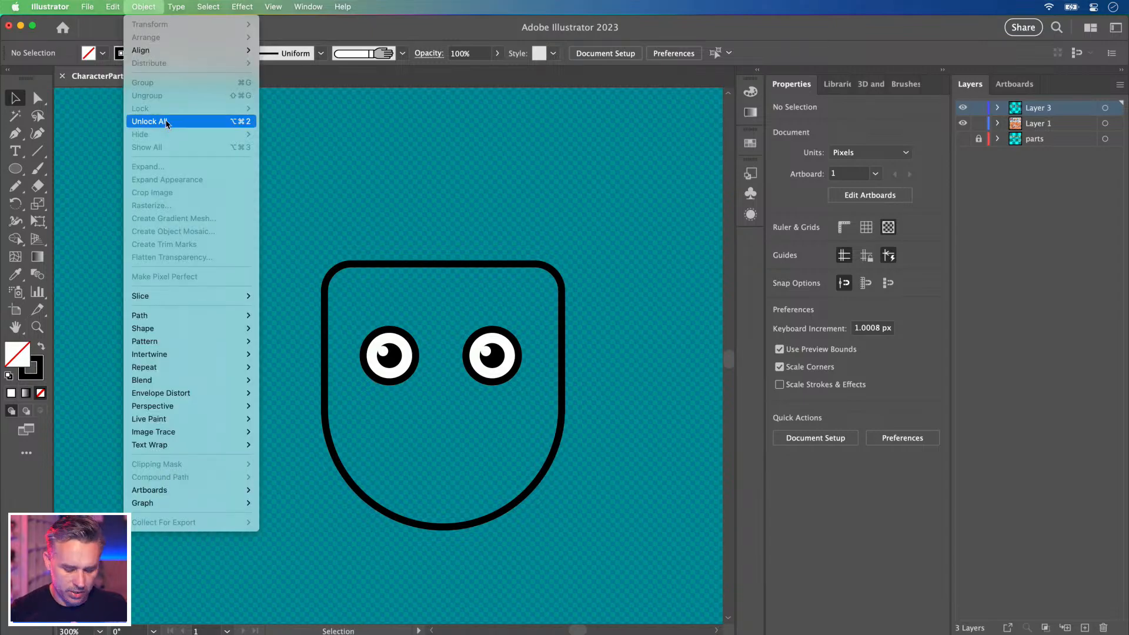
Unlock the face outline with Alt+Cmd+2 and fill the head with the pink swatch.
click(345, 172)
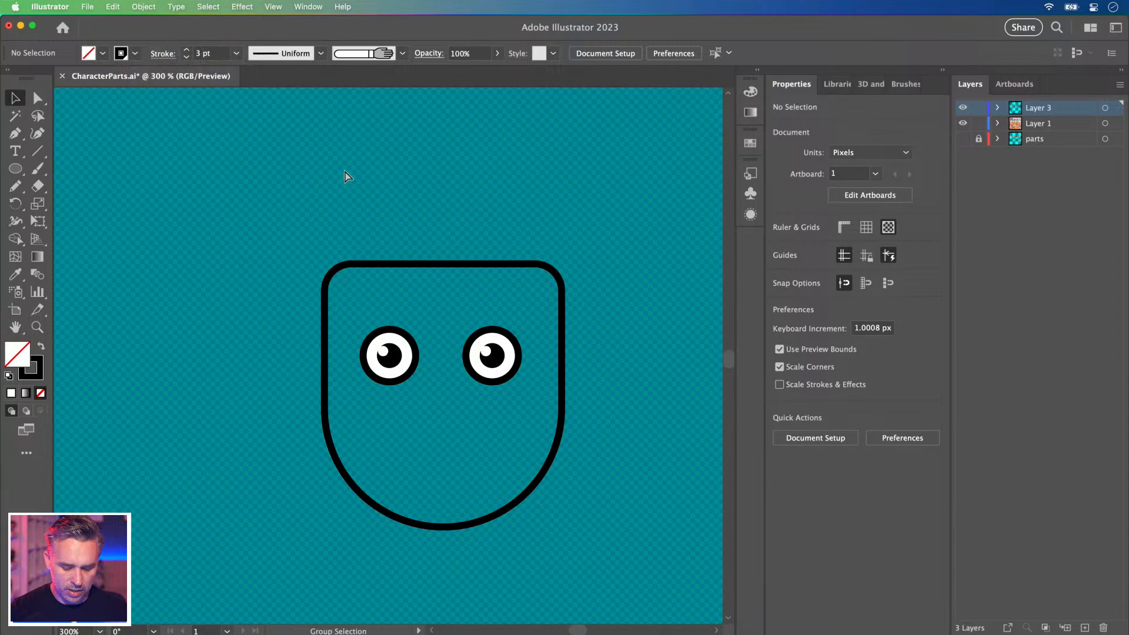
key(alt+super+2)
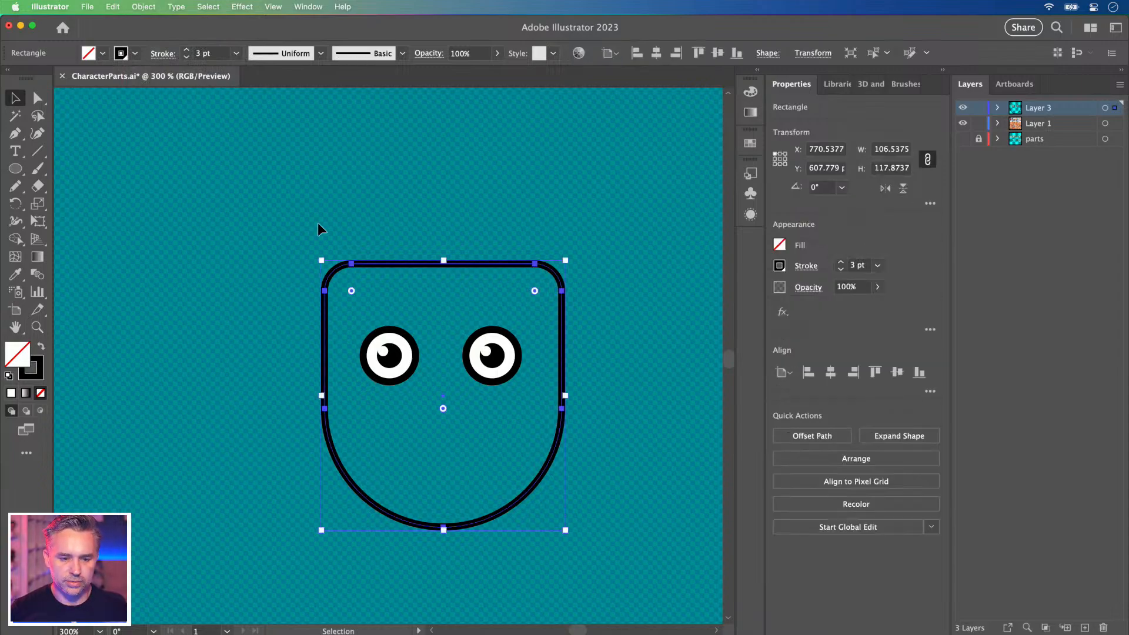
click(757, 70)
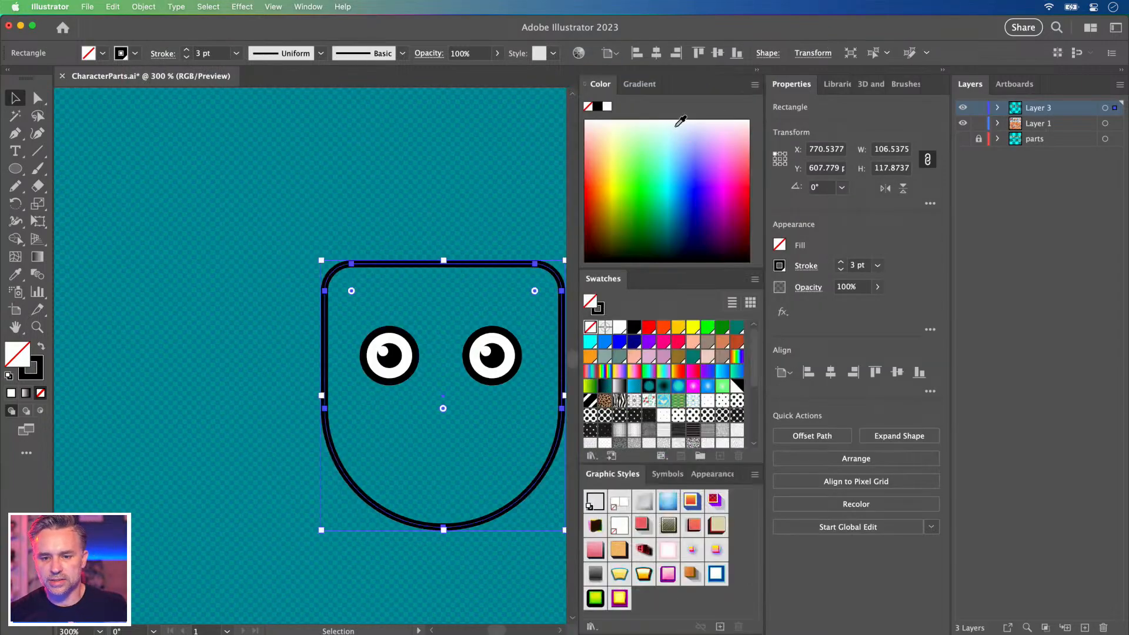
click(645, 358)
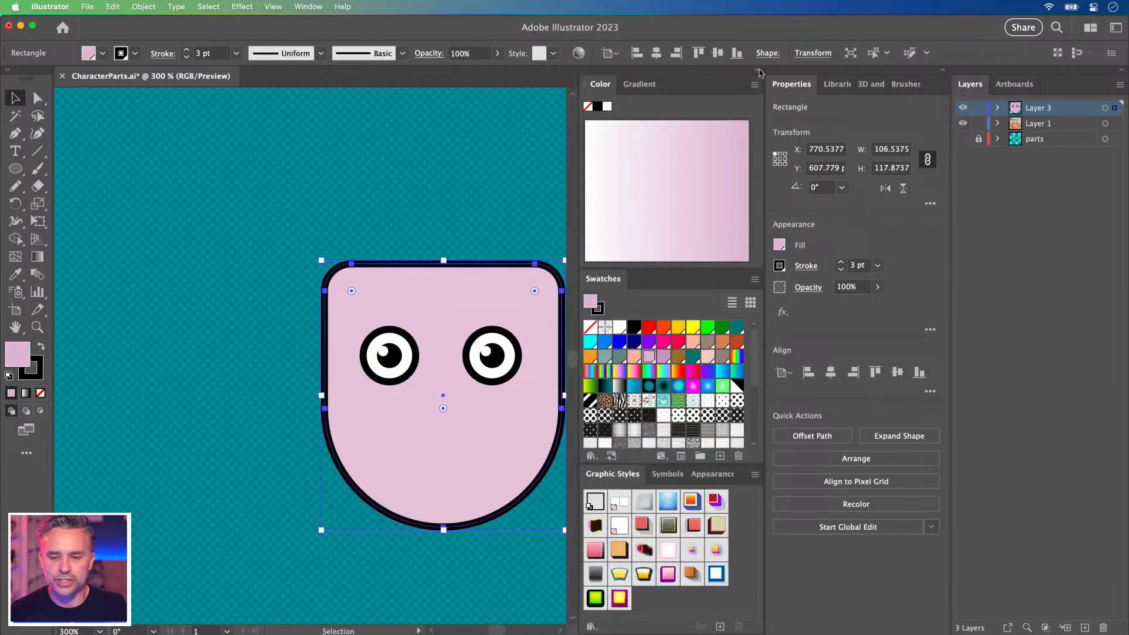
click(758, 71)
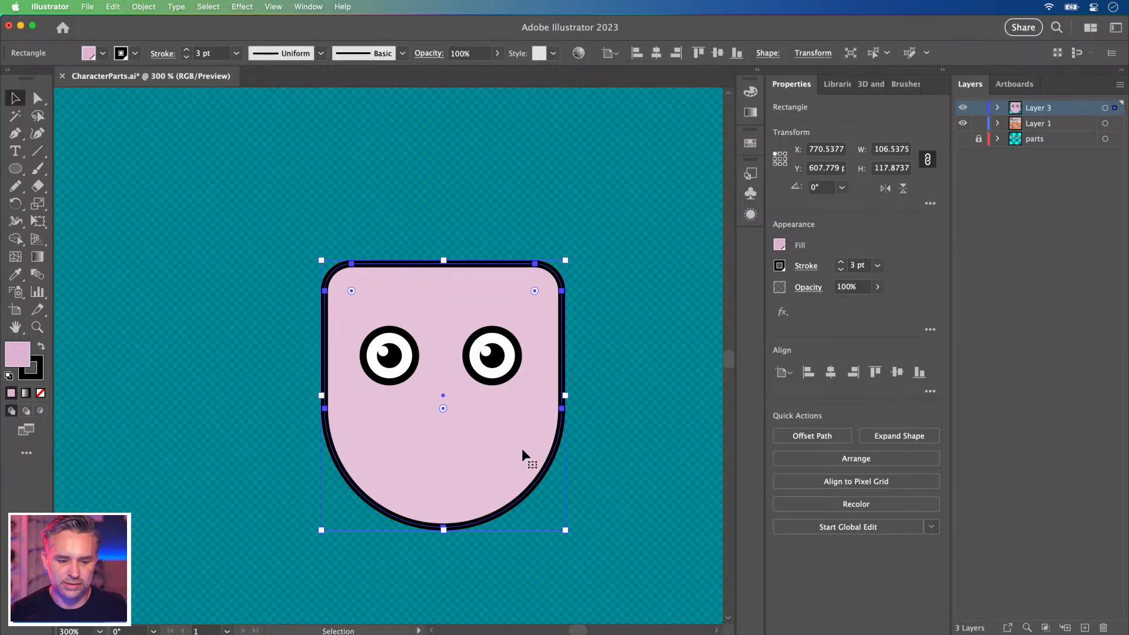
click(249, 307)
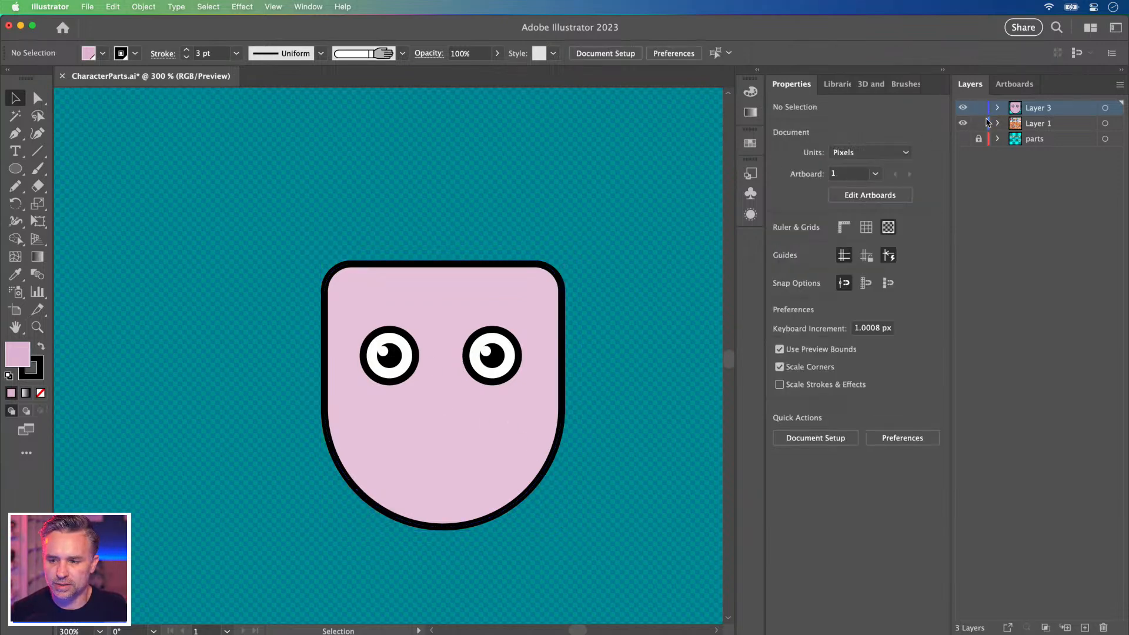
Cut the pink head and paste it in place on a new layer.
click(415, 297)
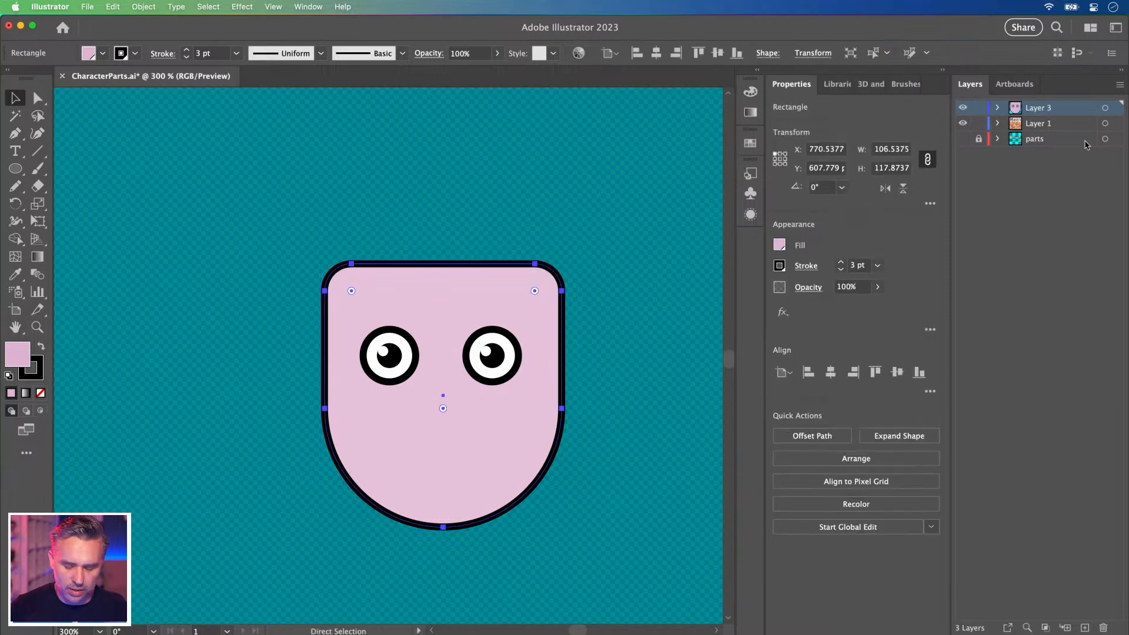
key(Delete)
click(1085, 627)
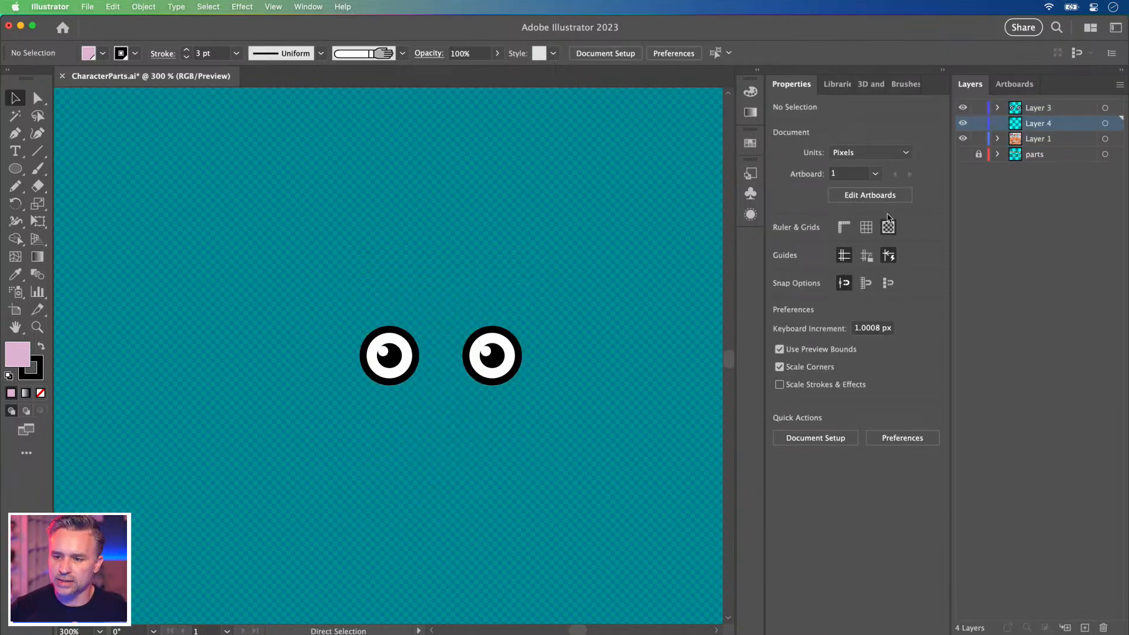
key(super+f)
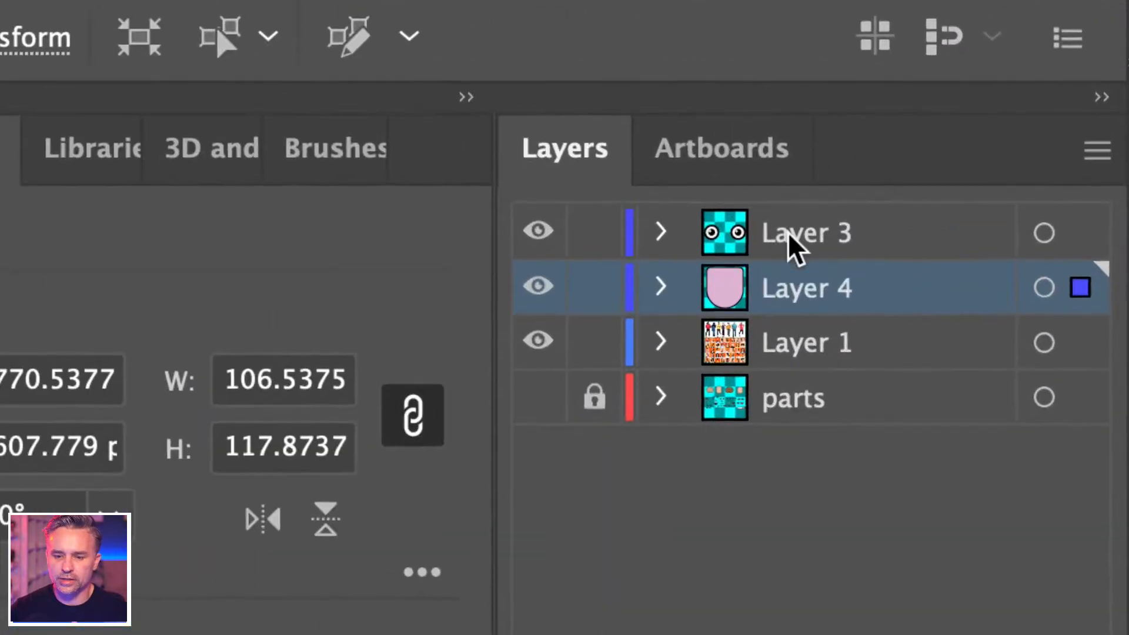
Rename the layers 'face features' and 'shapes', then lock shapes and Layer 1.
double_click(893, 173)
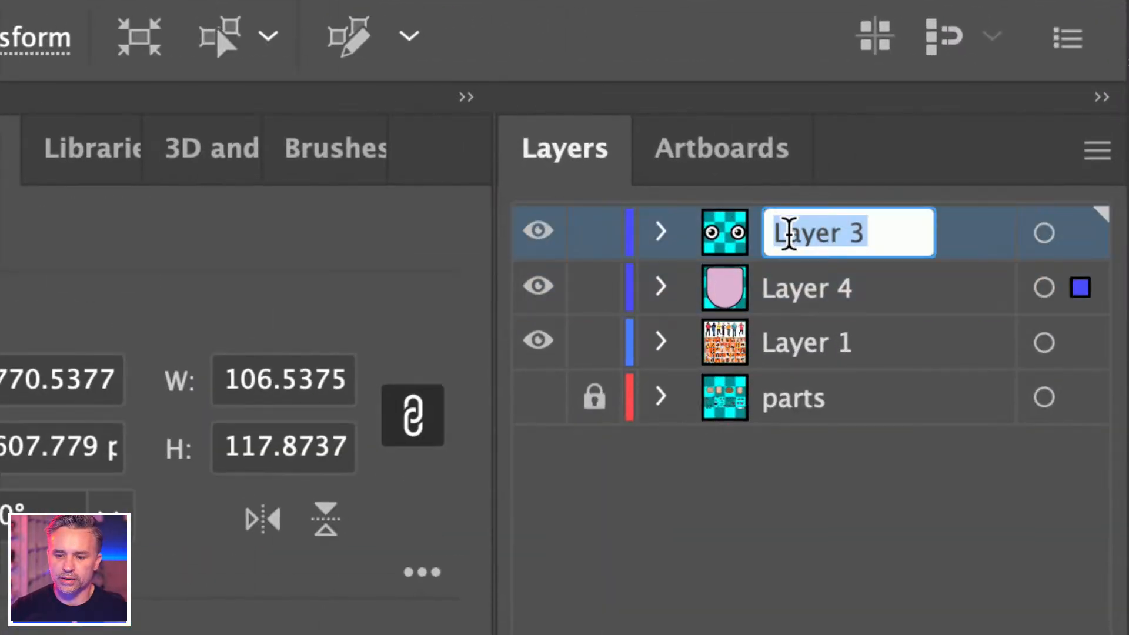
text(c)
key(BackSpace)
text(fa)
key(BackSpace)
key(BackSpace)
text(face features)
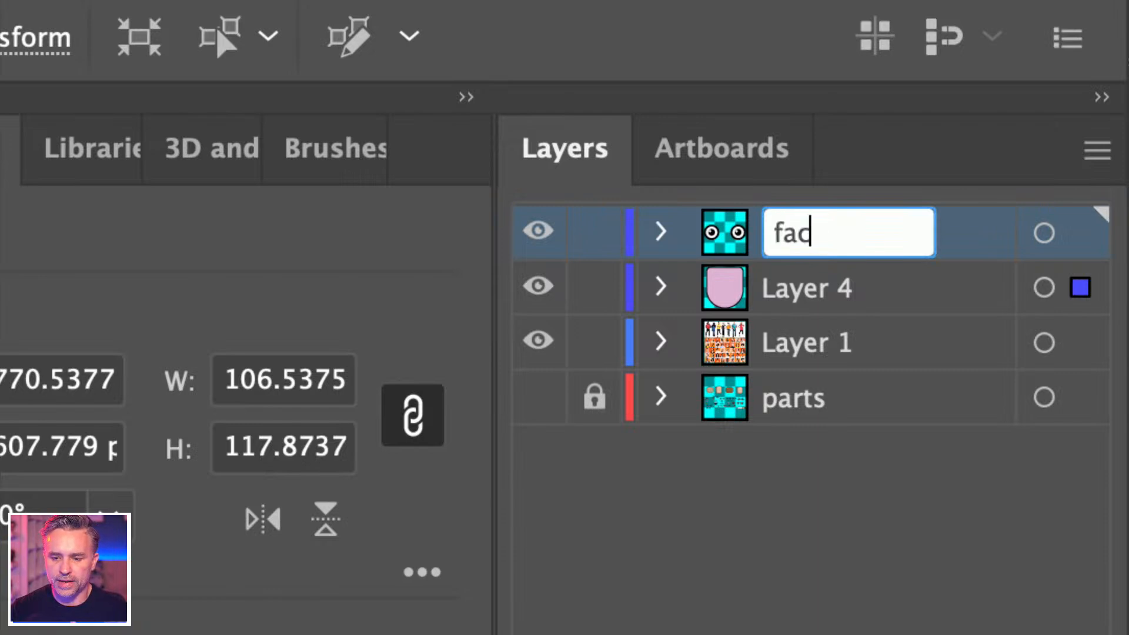
key(Return)
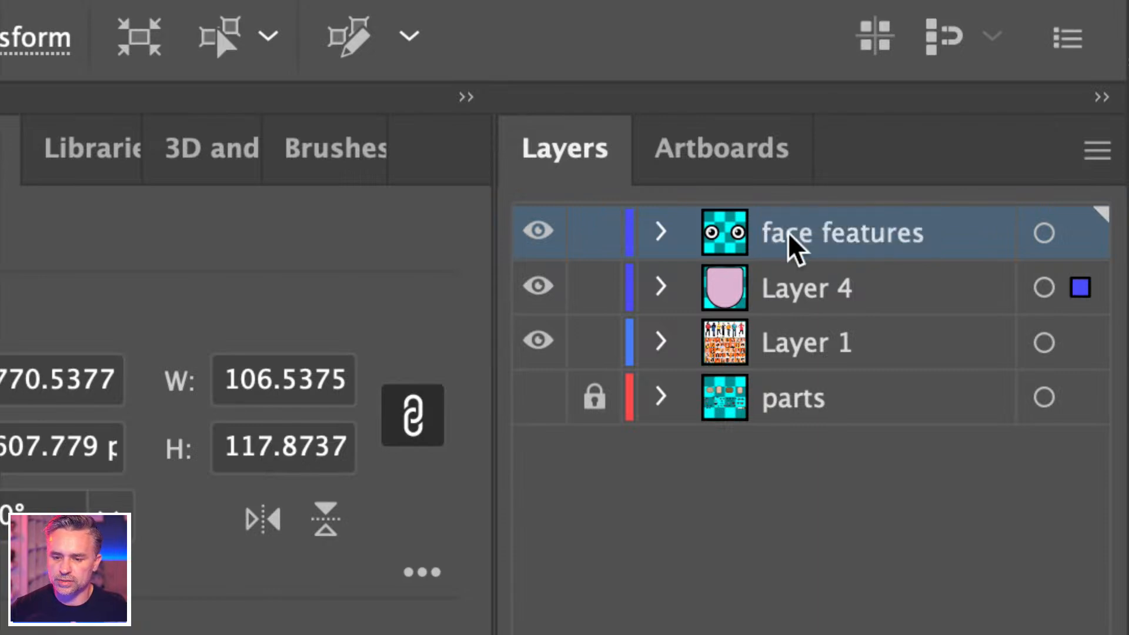
double_click(795, 309)
text(shapes)
key(Return)
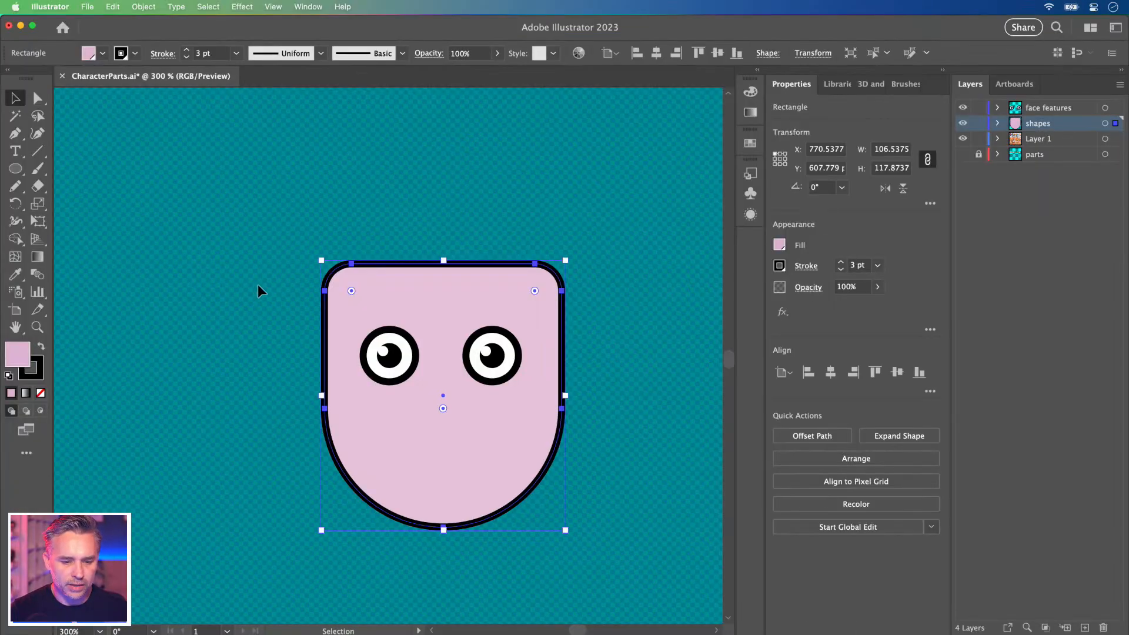
click(258, 284)
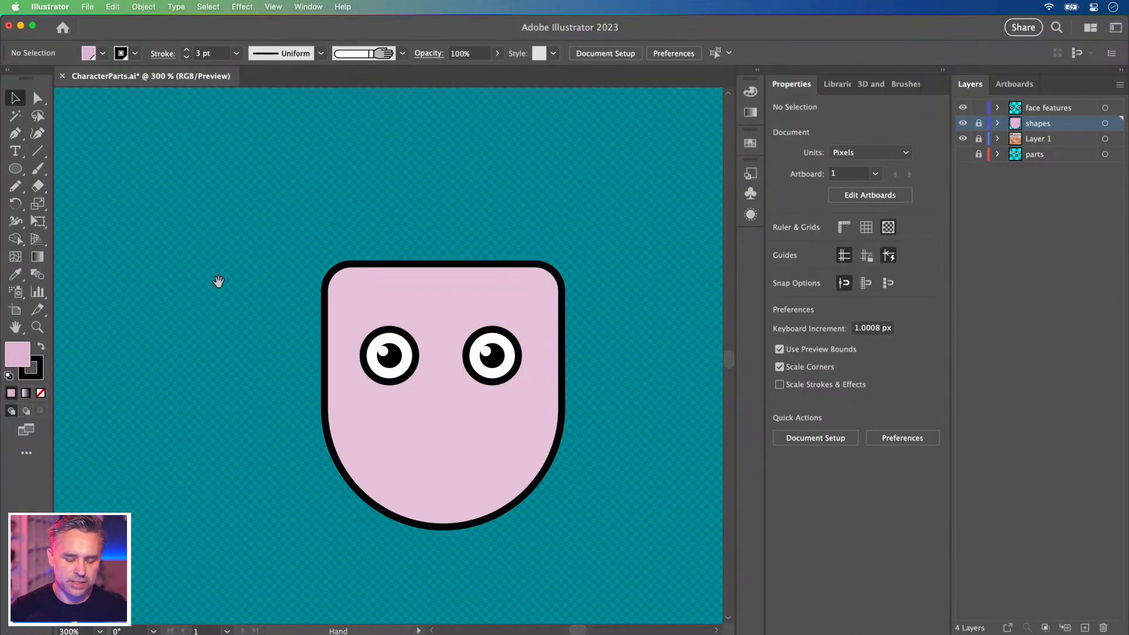
Zoom to 400% and draw a circle below the eyes on the face features layer.
key(super+equal)
drag(308, 316, 306, 317)
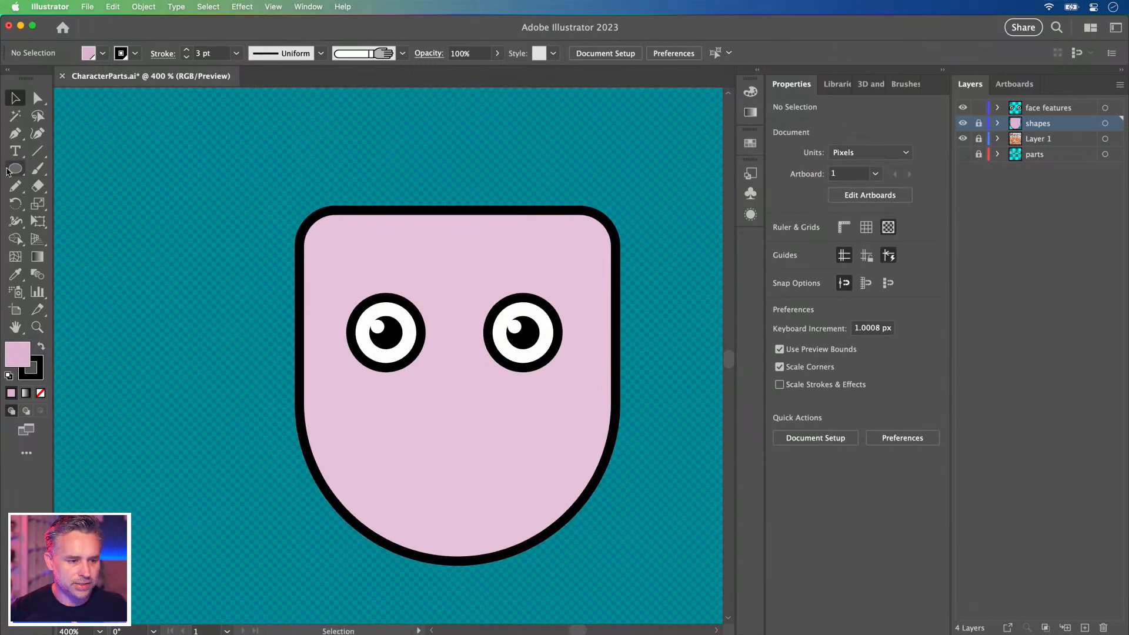
click(12, 169)
click(14, 99)
click(16, 169)
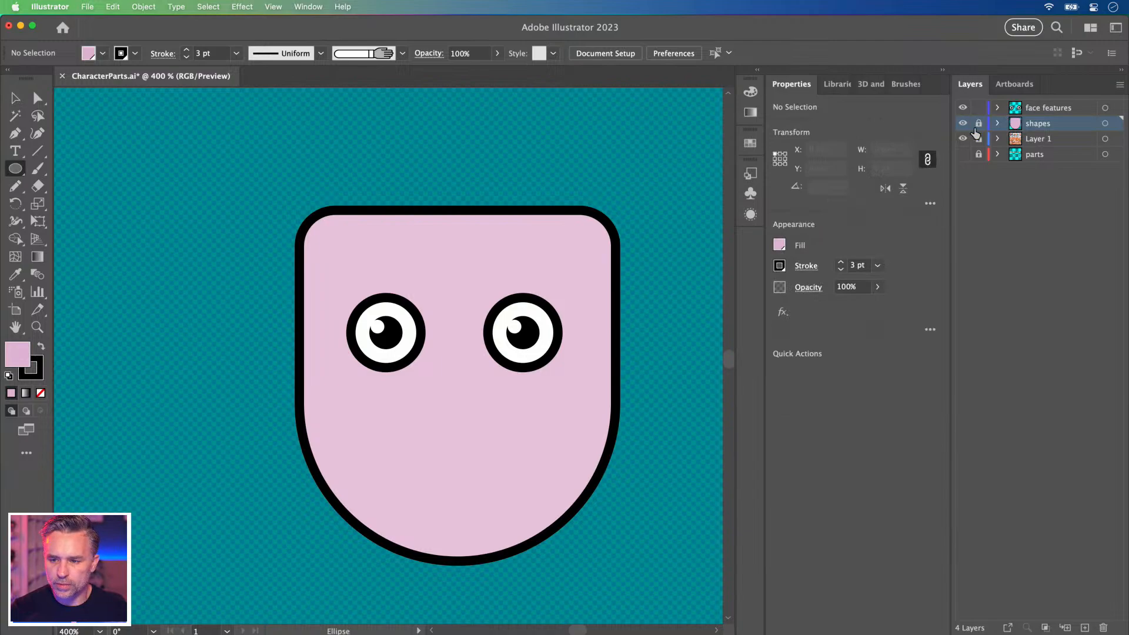
click(1030, 111)
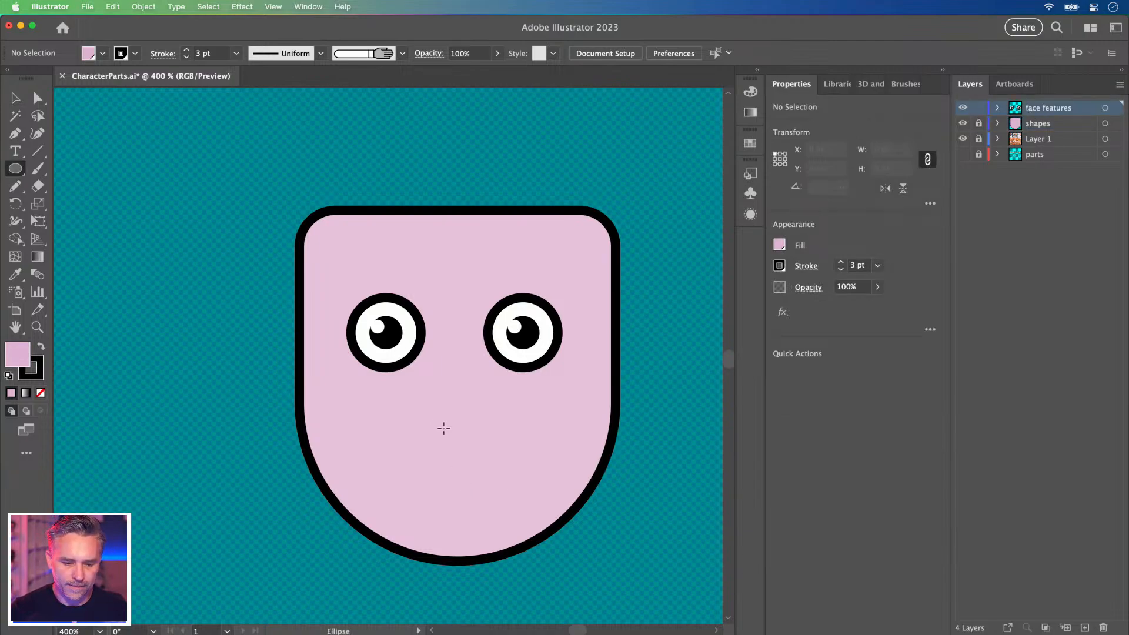
drag(461, 425, 508, 518)
Delete the circle's top anchor and close the arc with a straight top edge.
key(a)
click(461, 334)
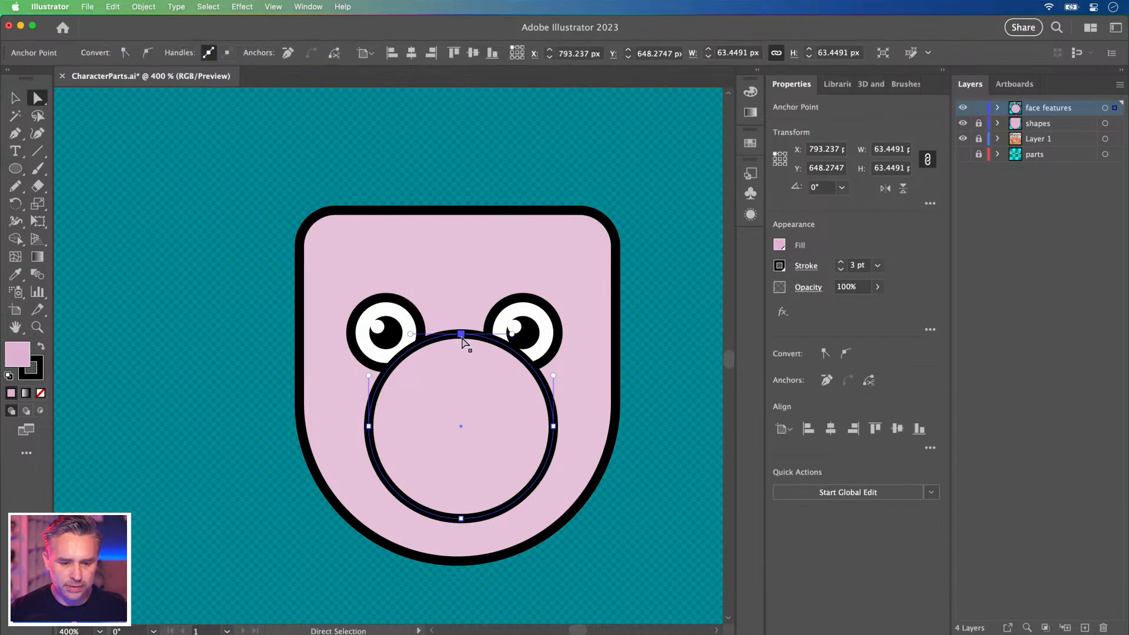
key(Delete)
key(p)
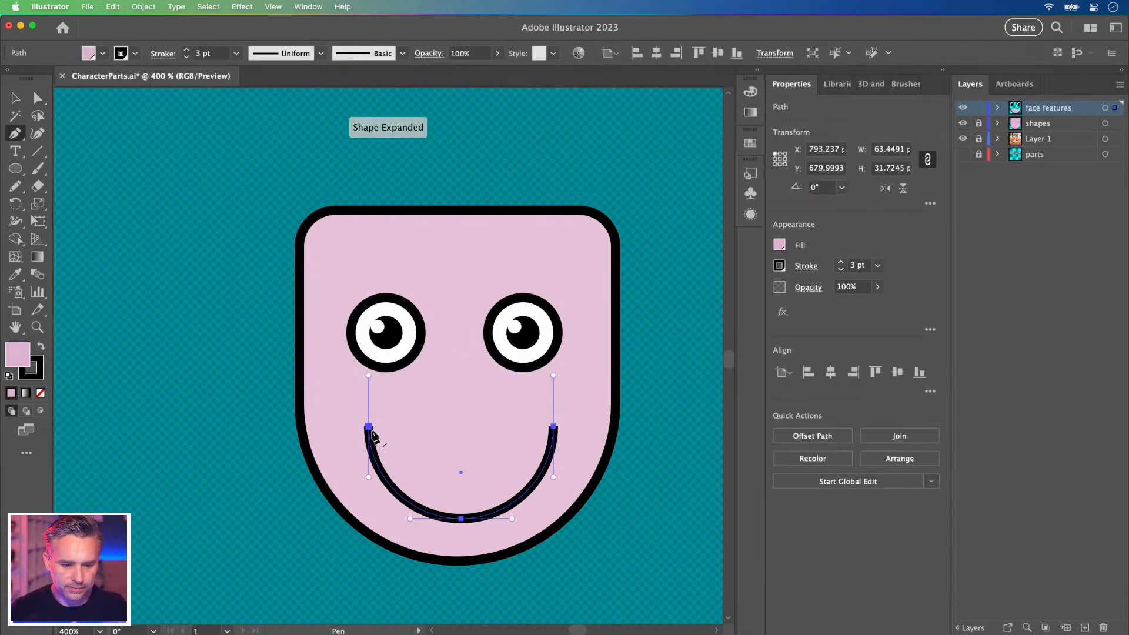
click(369, 427)
click(553, 426)
key(v)
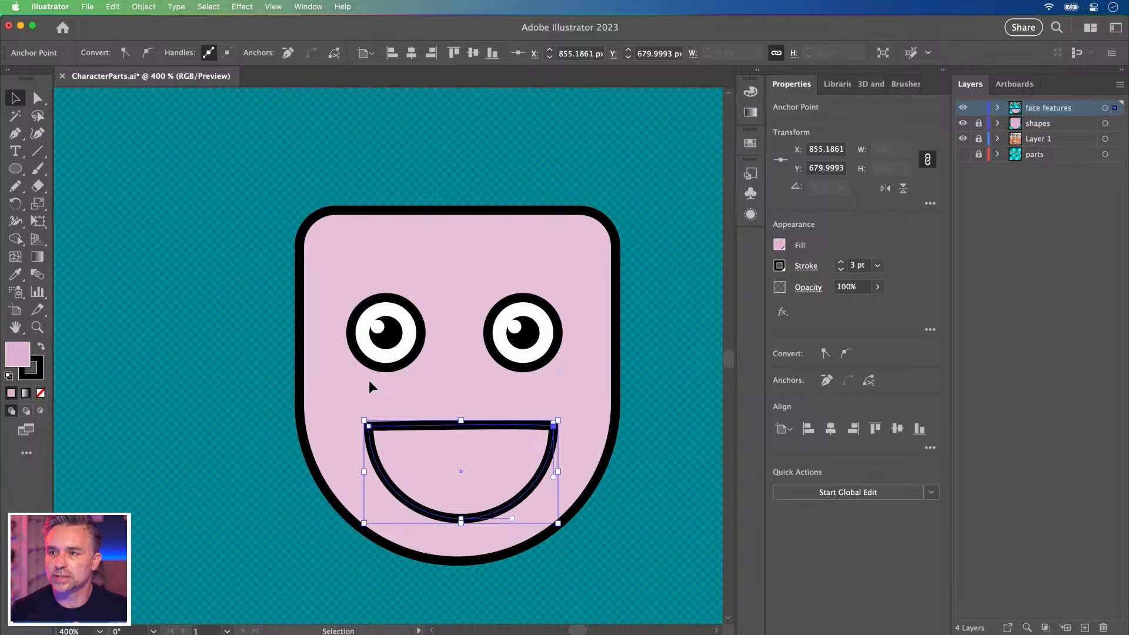
click(322, 426)
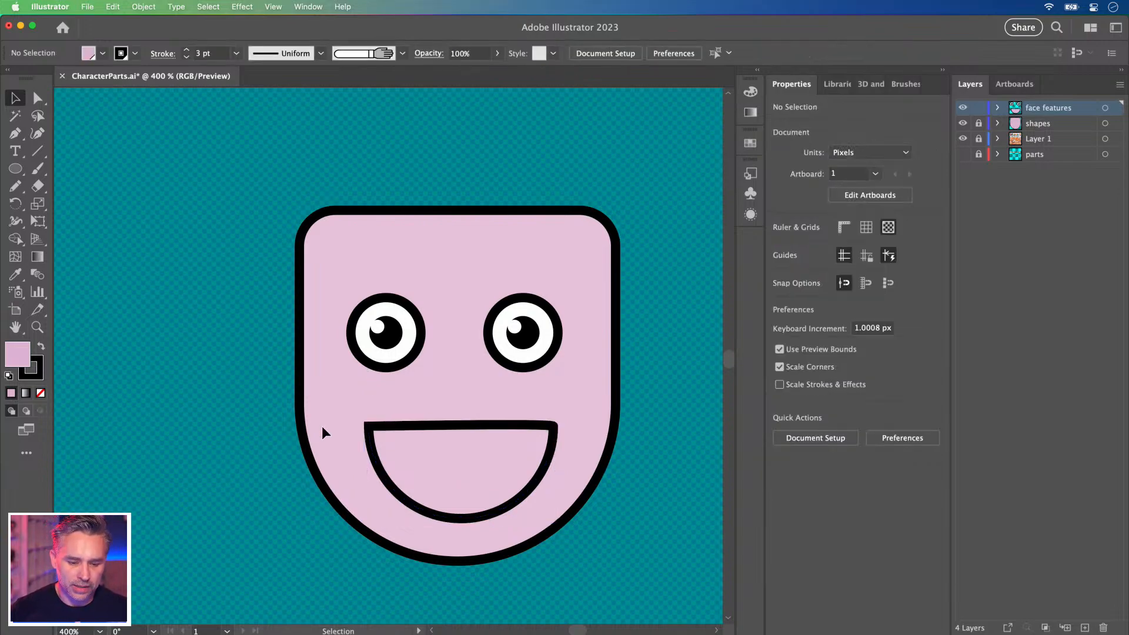
Make the mouth solid black by swapping fill and stroke and removing its outline.
click(16, 171)
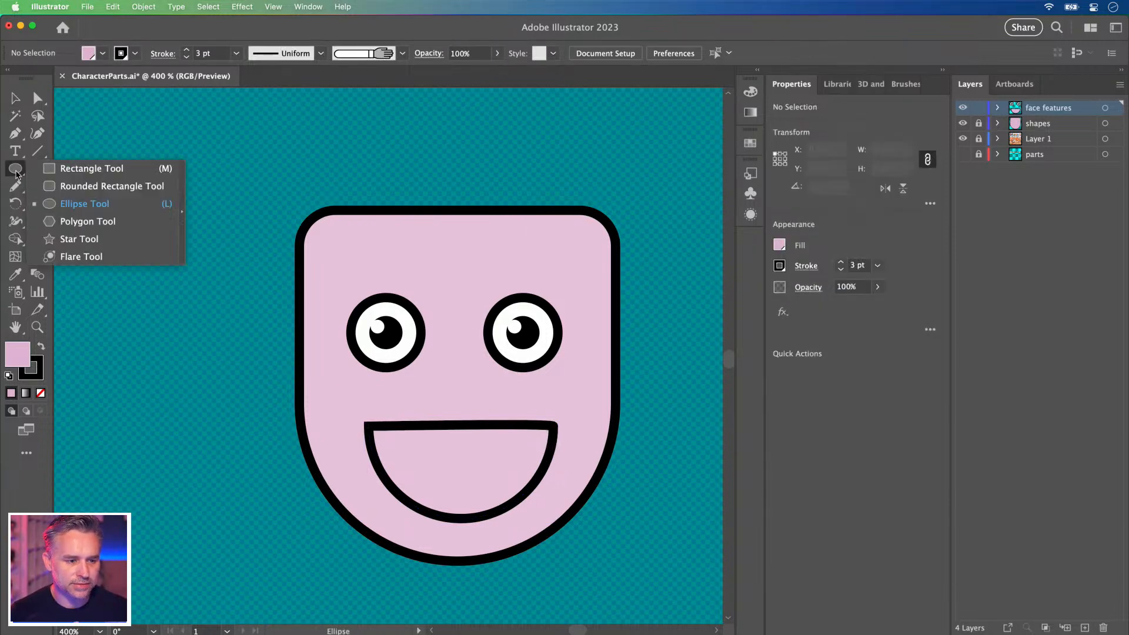
click(65, 183)
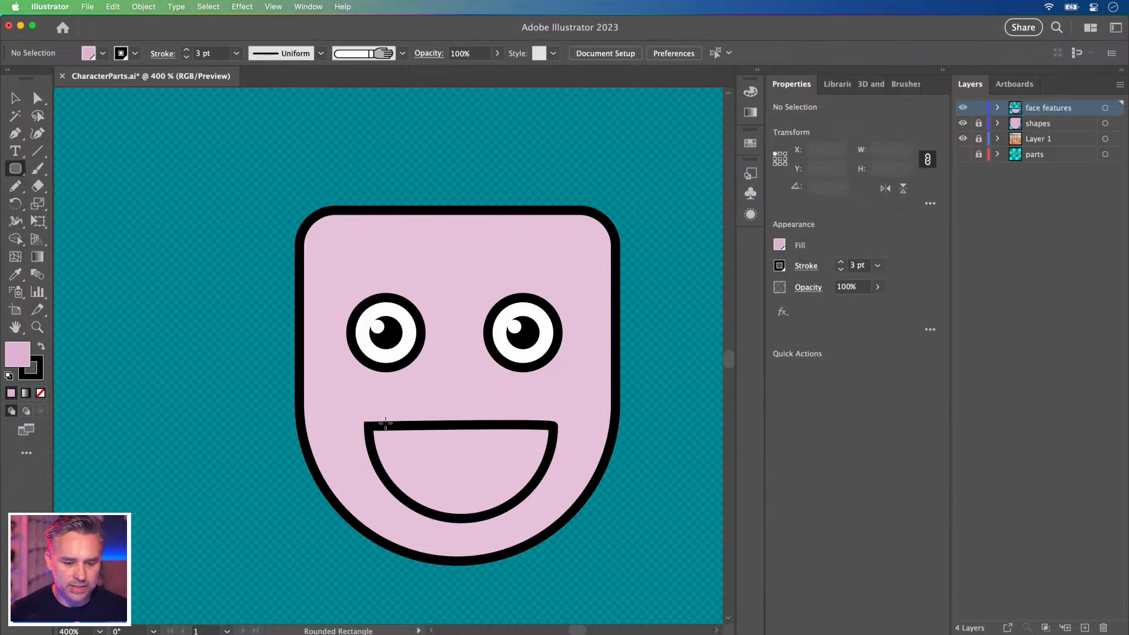
click(16, 99)
click(399, 434)
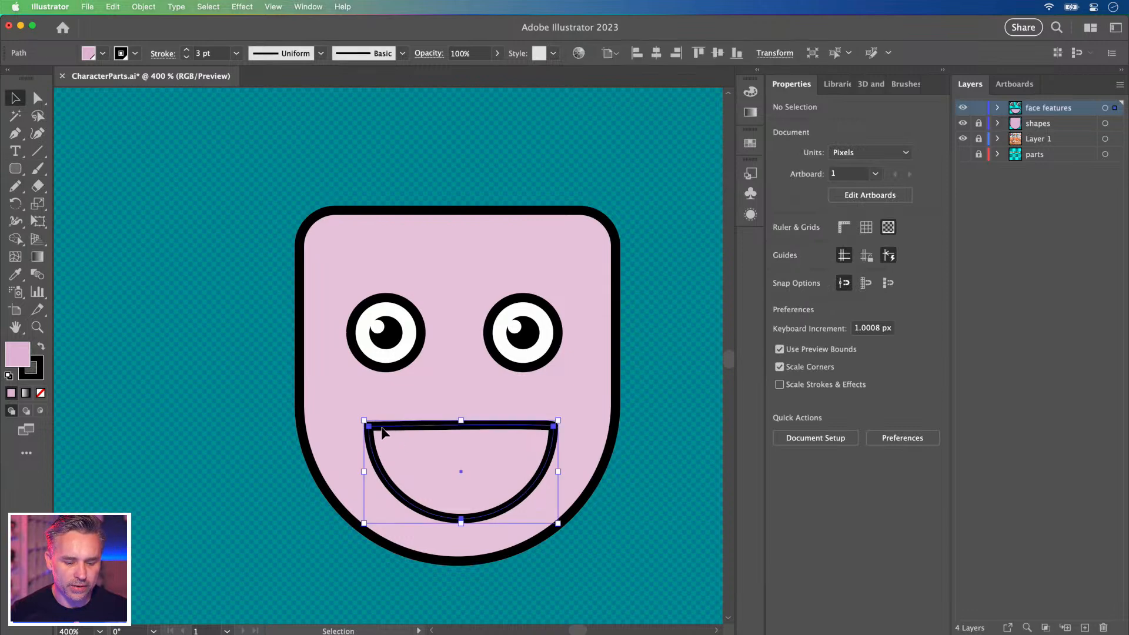
click(41, 349)
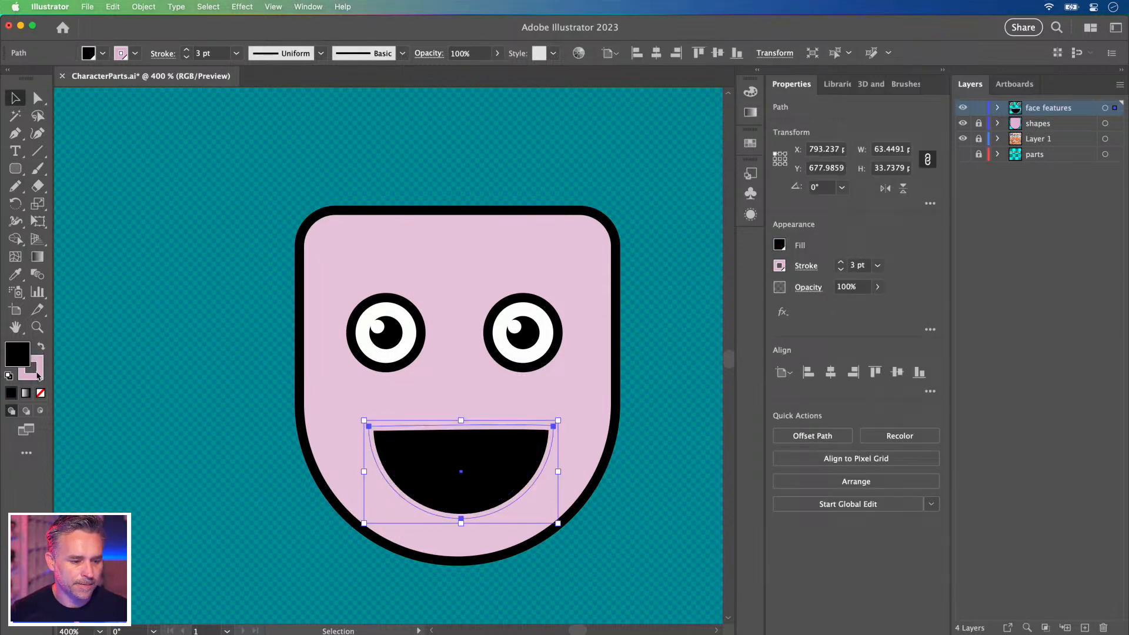
click(21, 378)
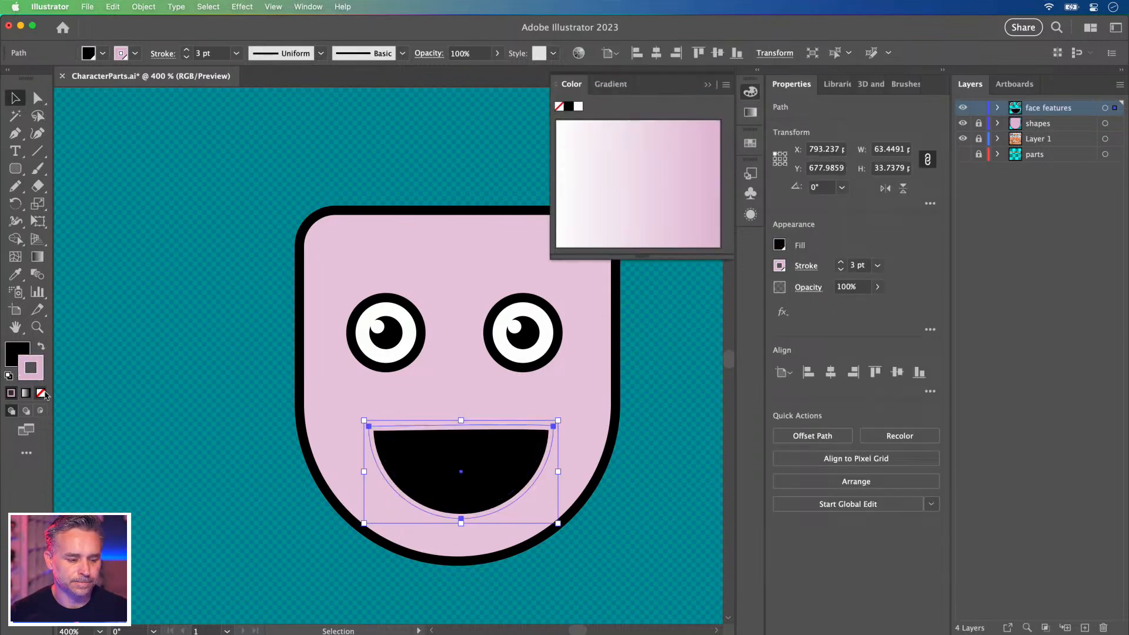
click(40, 392)
Draw a rounded rectangle across the mouth's top and flatten its top edge.
click(16, 169)
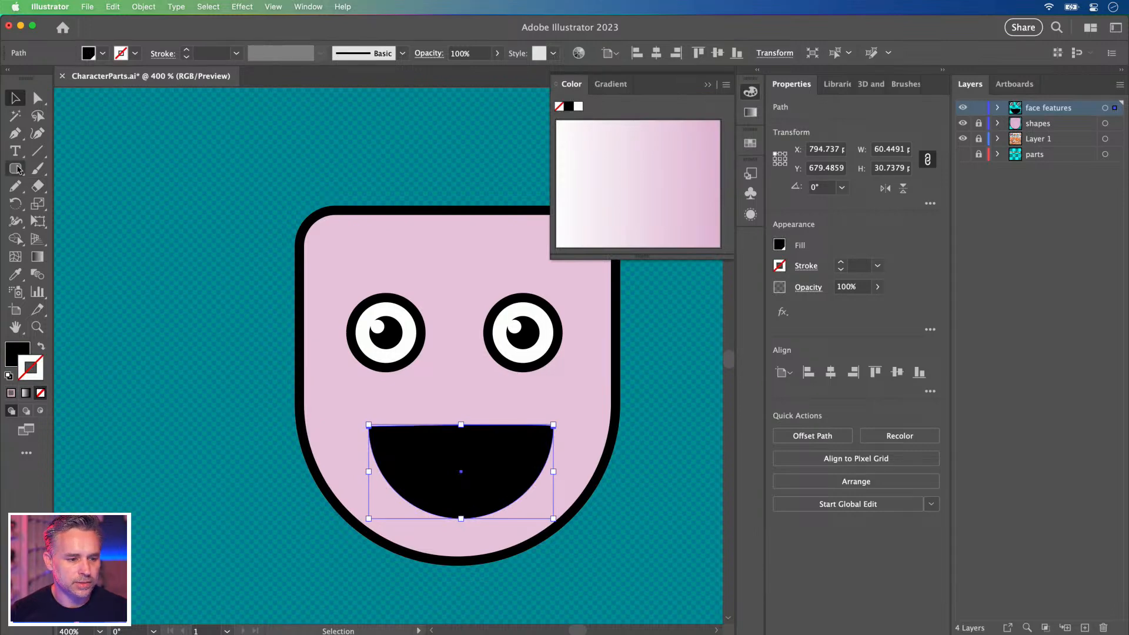
drag(403, 403, 528, 457)
drag(429, 429, 421, 426)
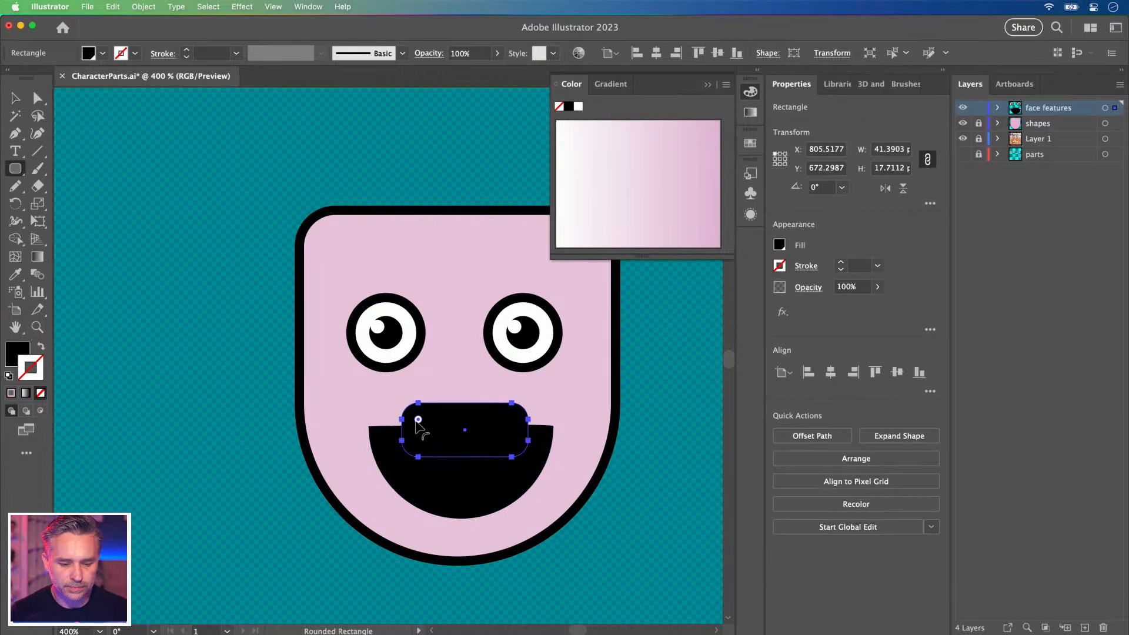
click(37, 98)
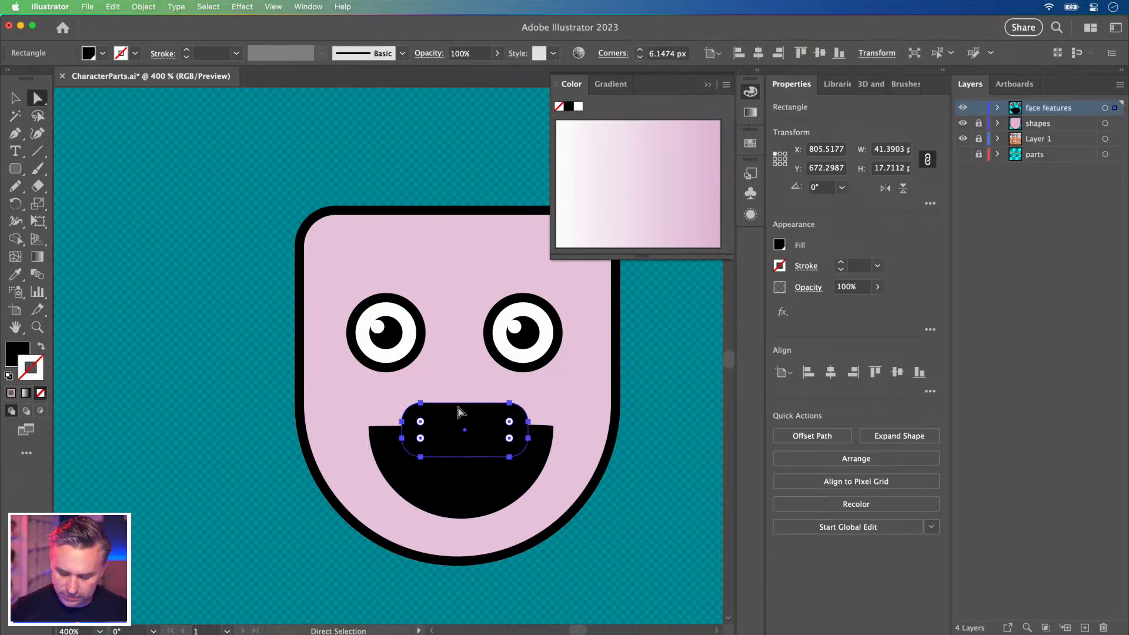
key(p)
click(421, 403)
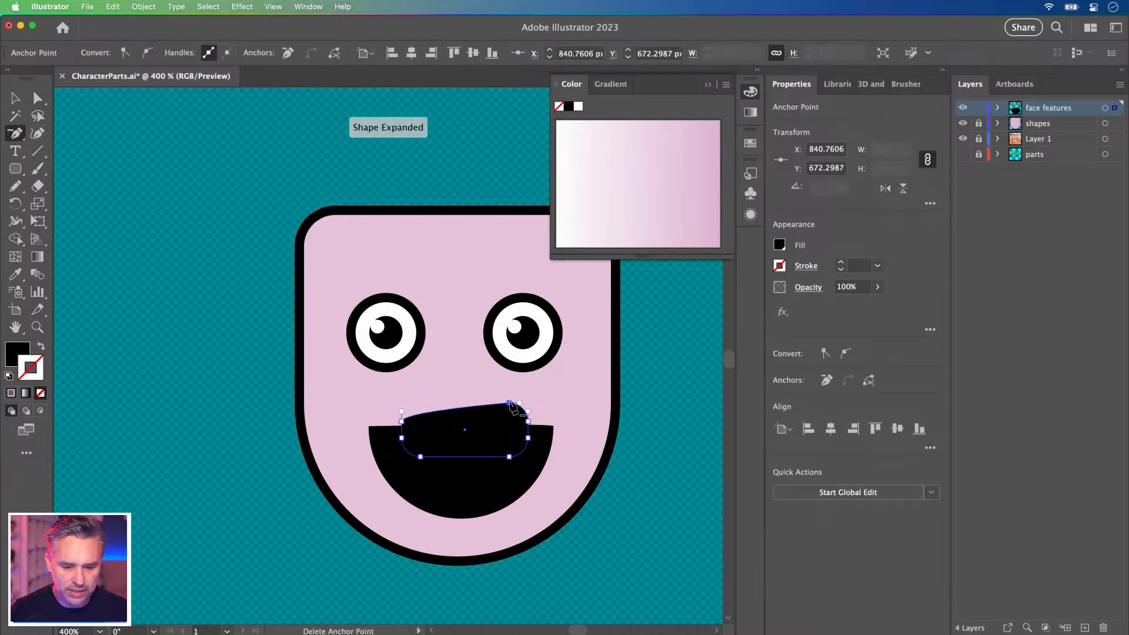
click(509, 403)
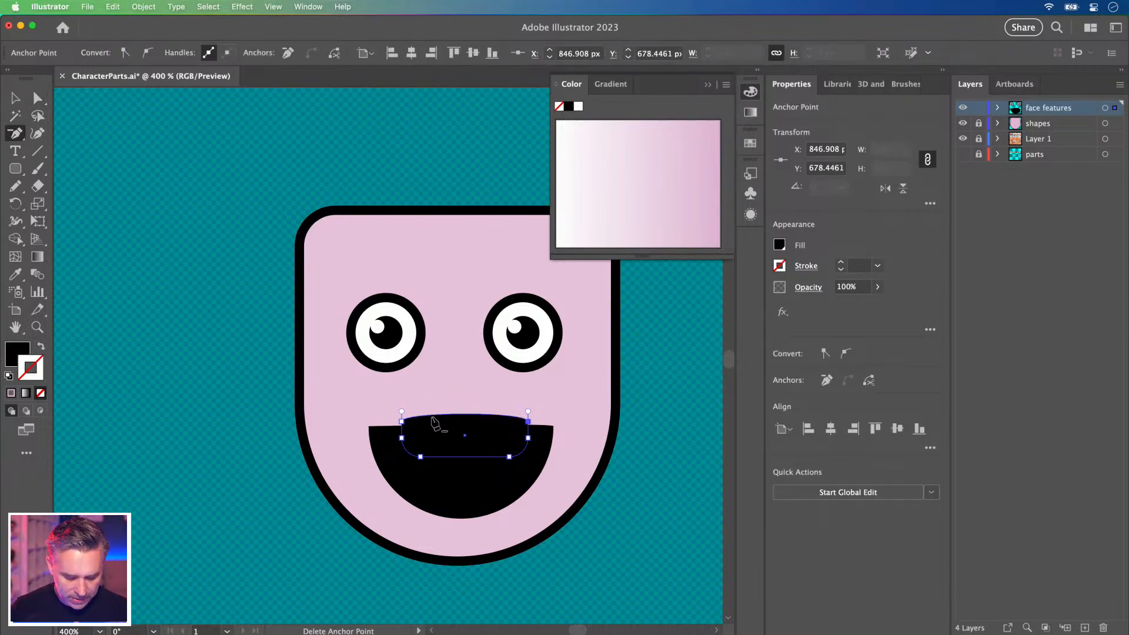
key(shift+c)
click(402, 422)
click(528, 421)
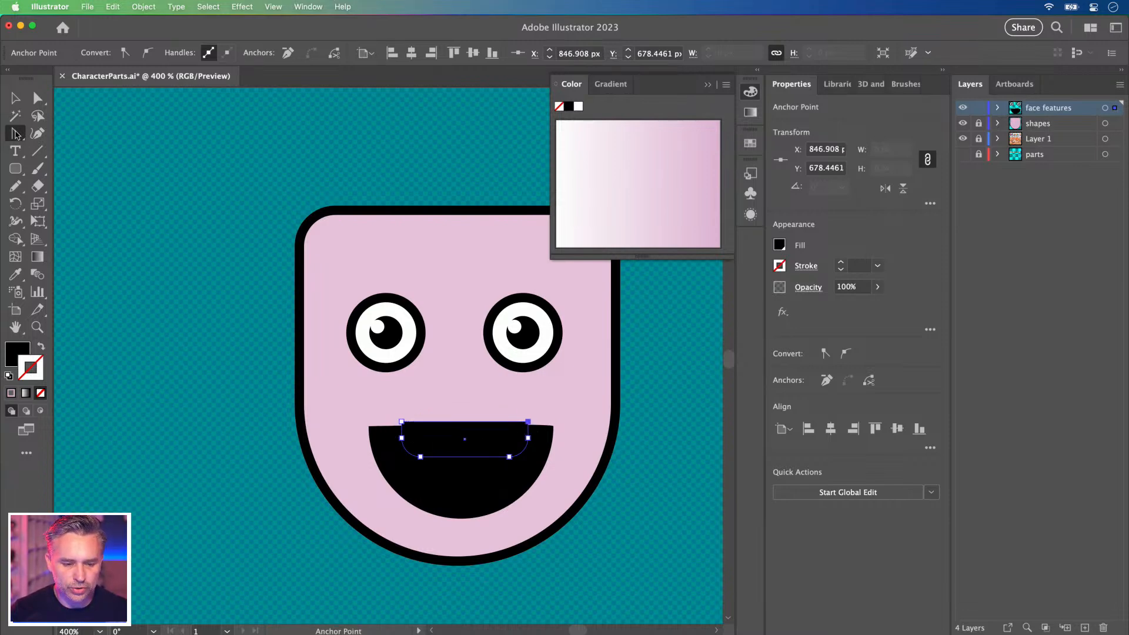
Fill the teeth shape white and nudge it slightly down inside the mouth.
click(15, 99)
click(317, 409)
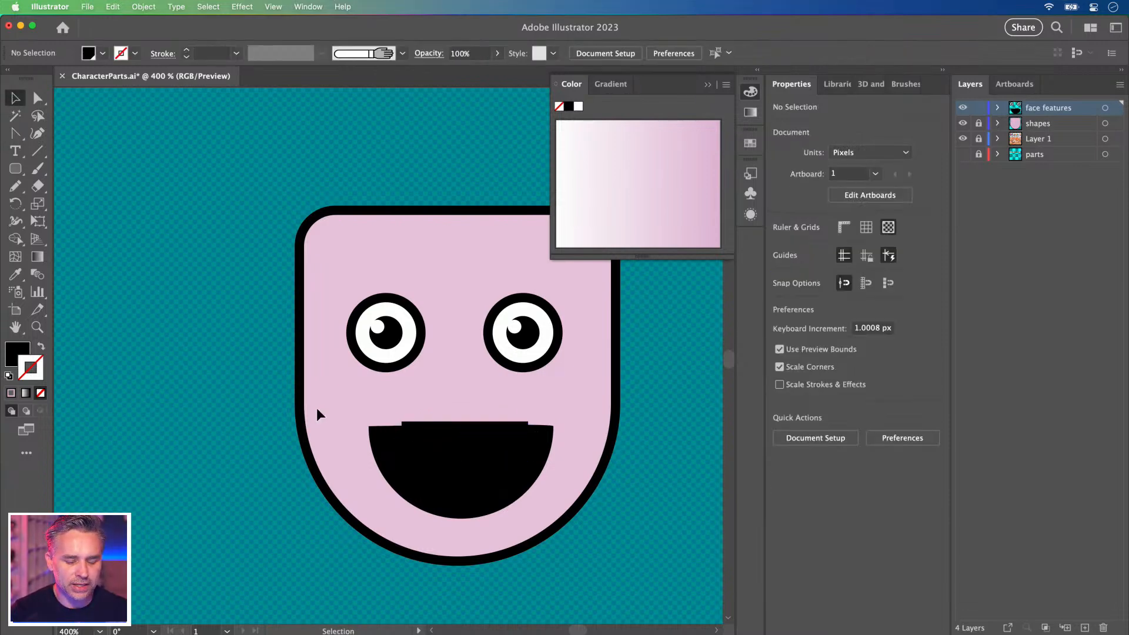
click(442, 452)
click(13, 359)
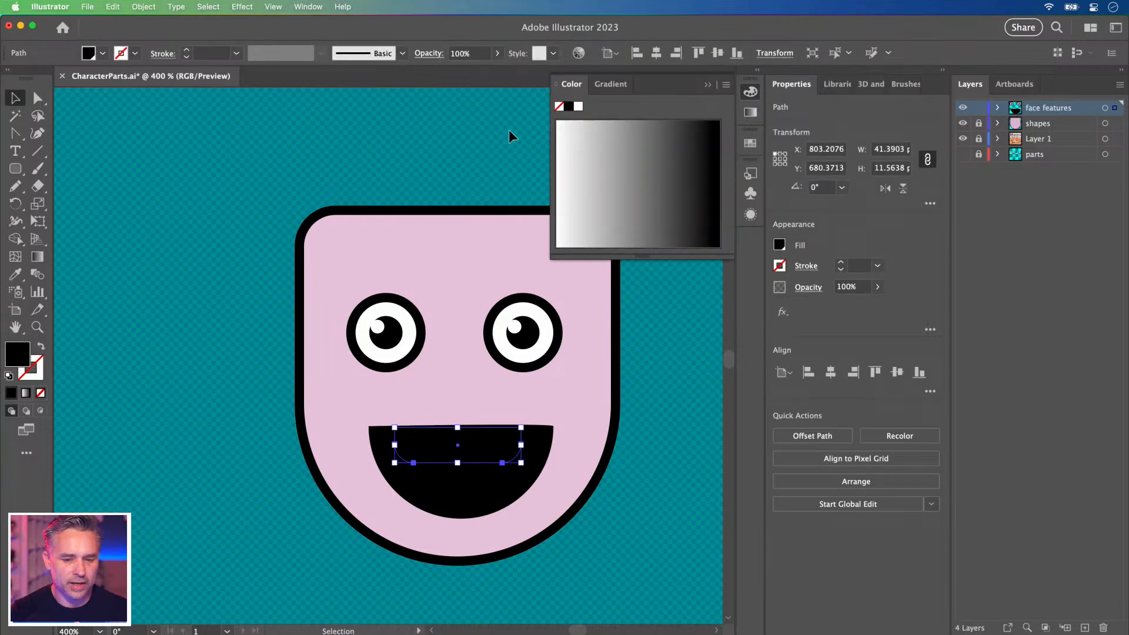
click(577, 107)
click(152, 368)
drag(467, 441, 467, 446)
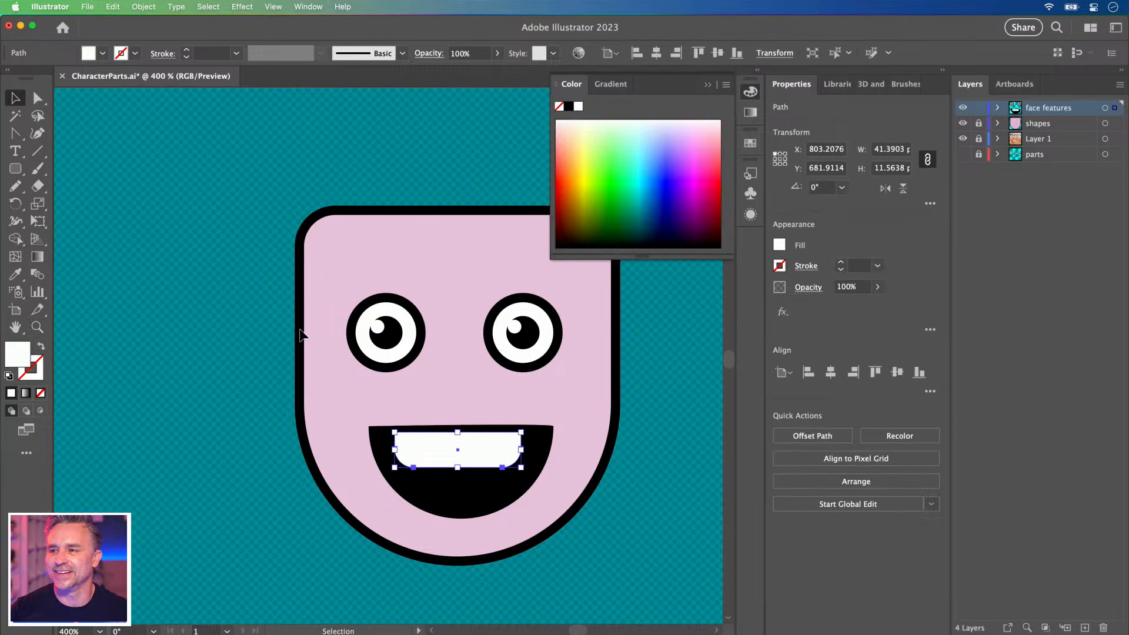
click(213, 347)
scroll(257, 365, right, 3)
scroll(242, 381, up, 2)
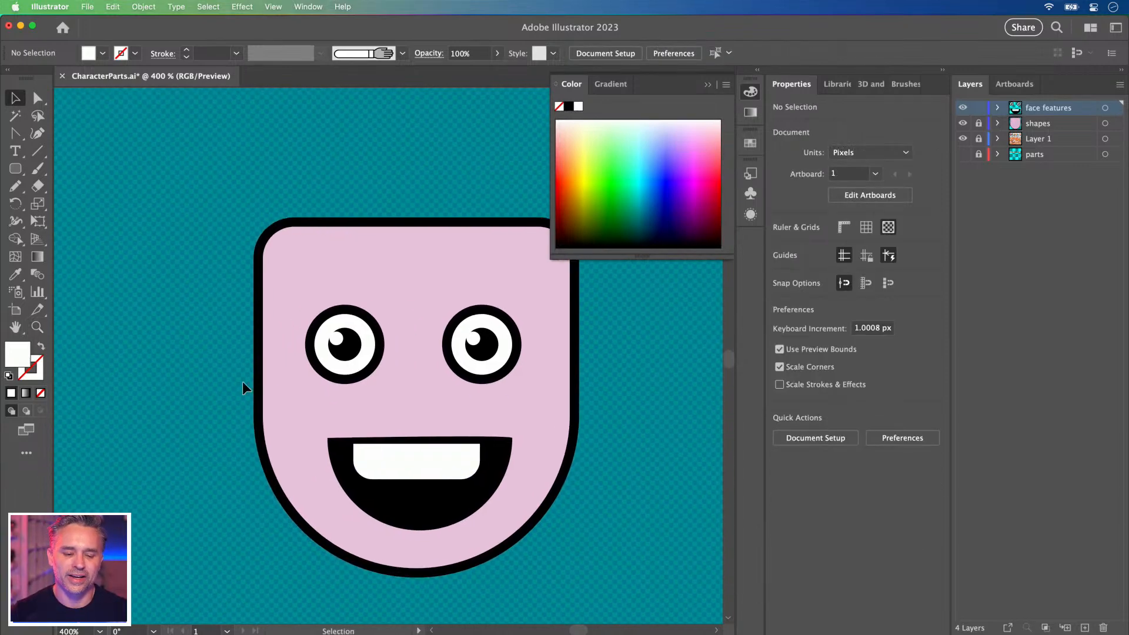
Draw a wide rounded band across the top of the head, with its corner rounding reduced.
click(707, 85)
key(space)
drag(396, 226, 438, 257)
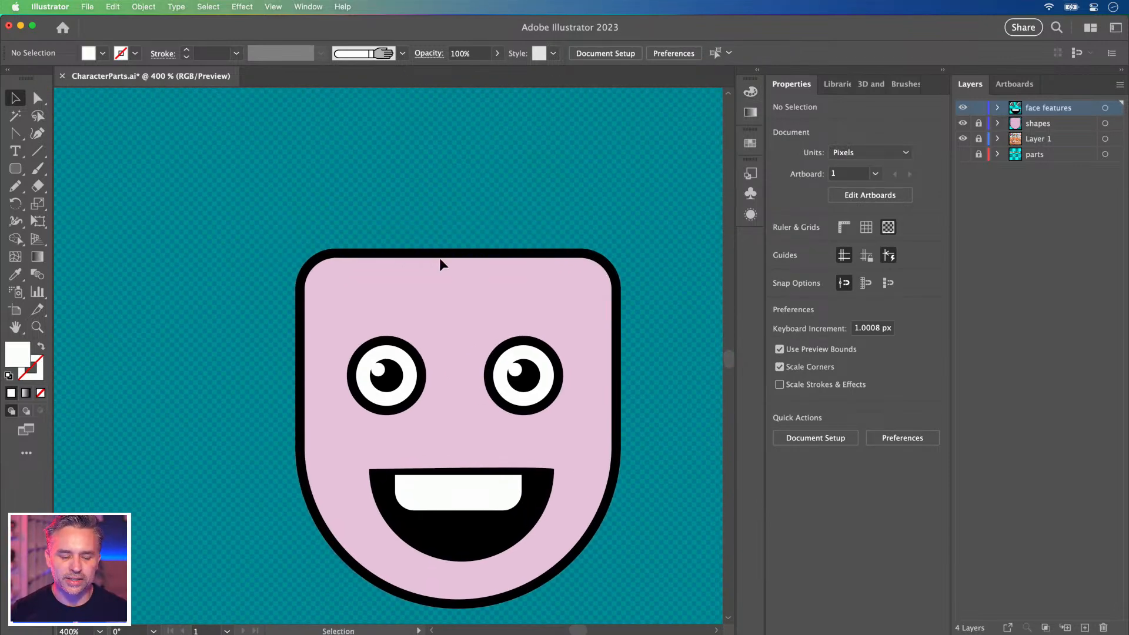
click(15, 169)
mouse_move(274, 243)
mouse_down()
mouse_move(596, 294)
mouse_move(652, 323)
mouse_move(640, 316)
mouse_up()
key(v)
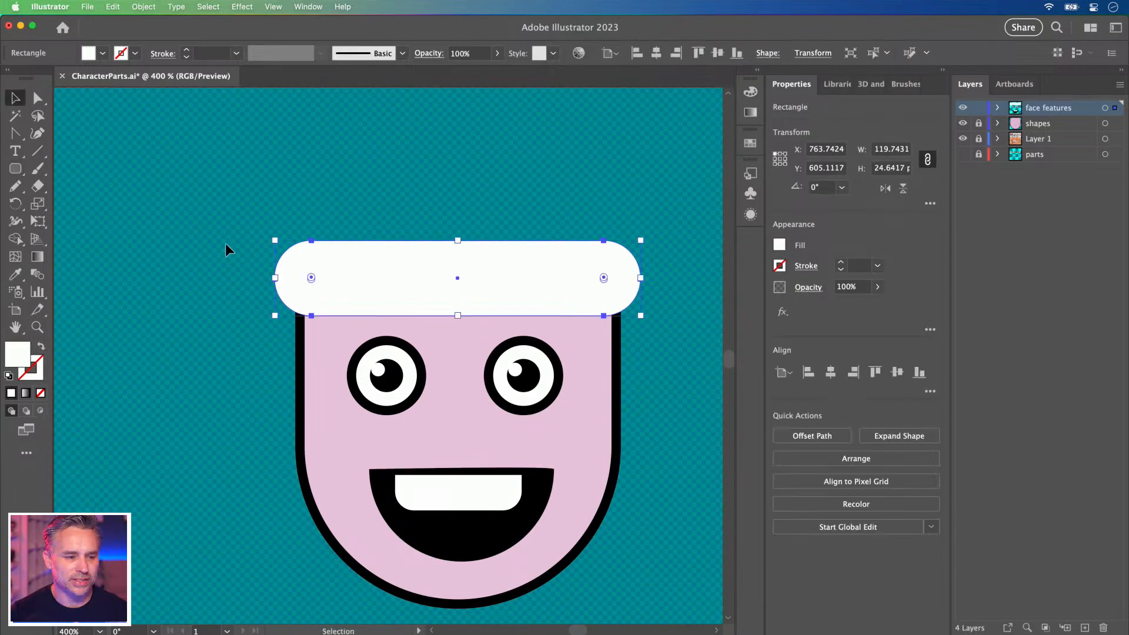
drag(360, 277, 310, 253)
drag(393, 254, 391, 253)
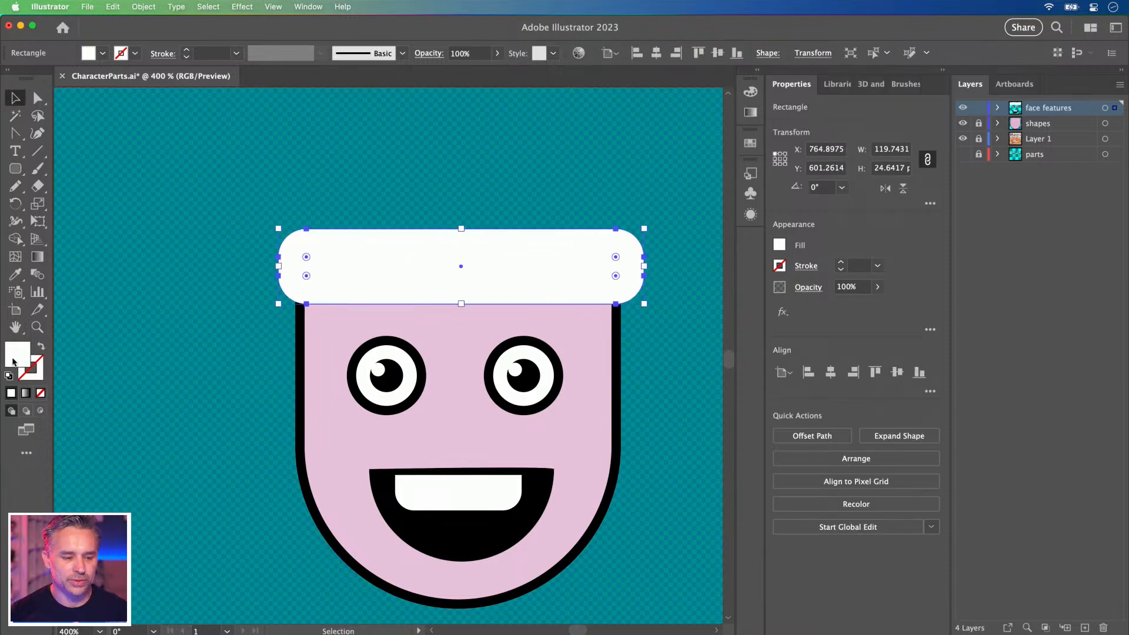
Give the band the face's pink fill and black outline, then pick a violet-blue fill.
key(i)
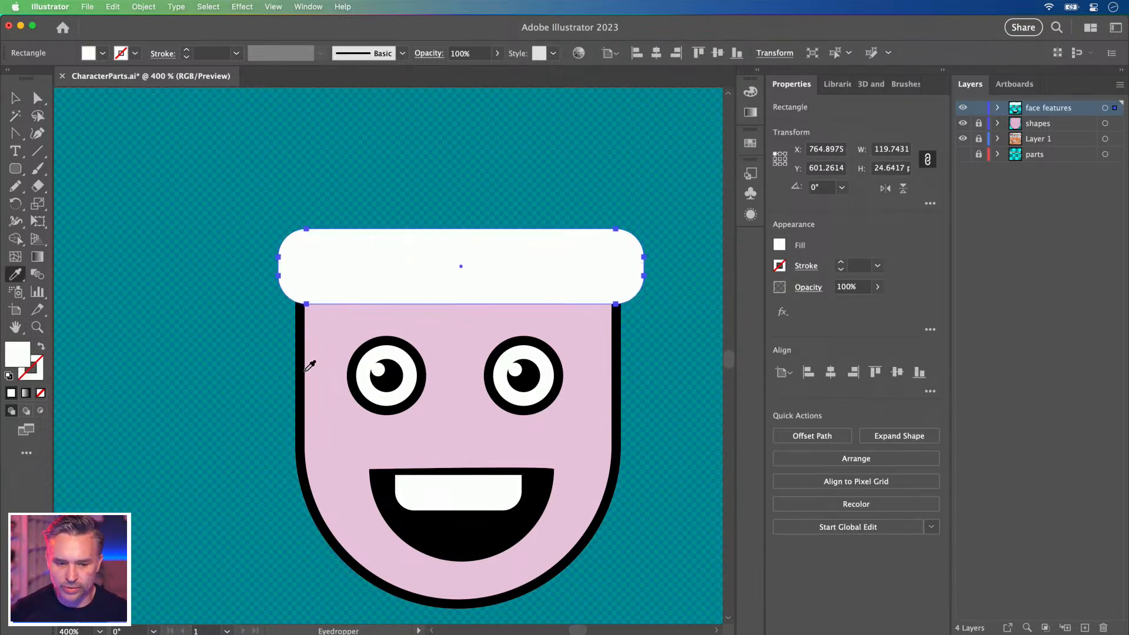
click(310, 366)
click(16, 97)
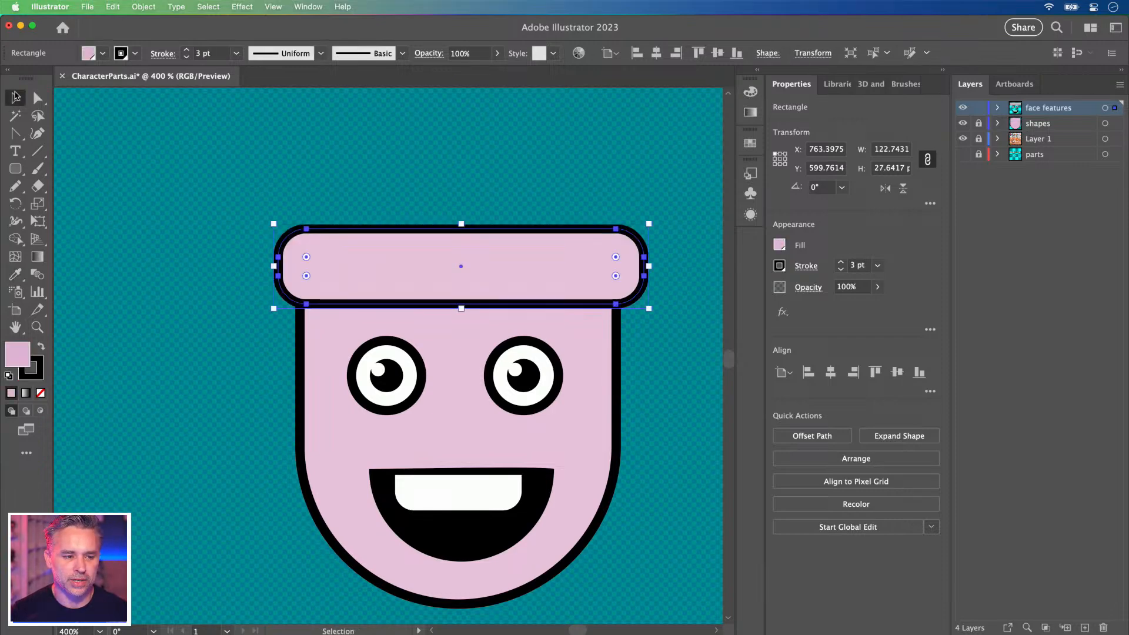
double_click(17, 355)
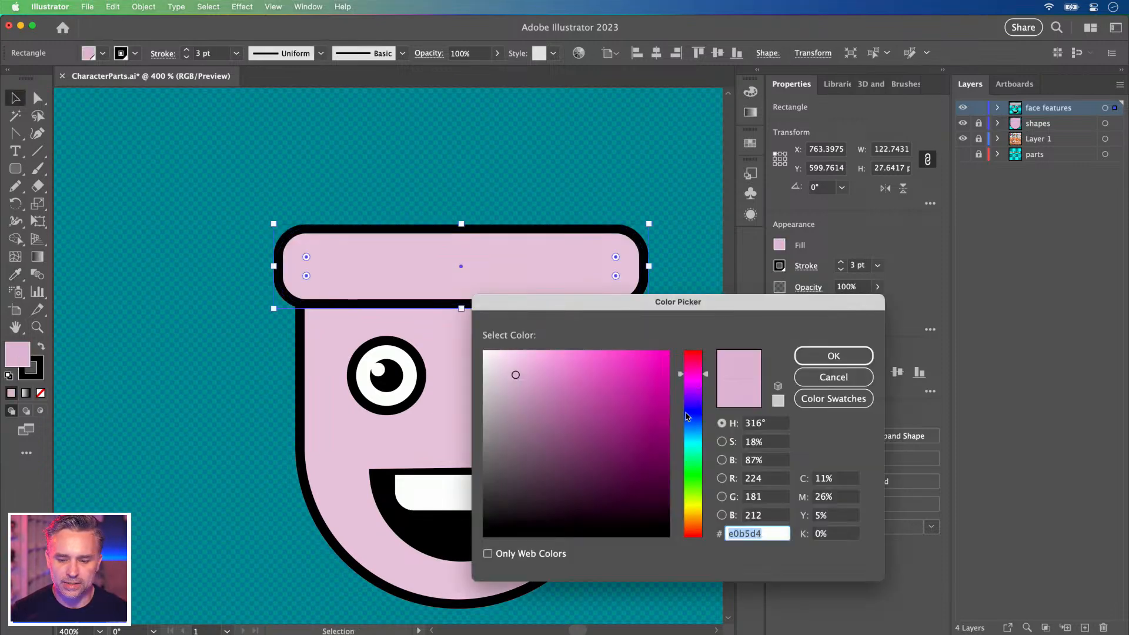
click(688, 415)
click(613, 381)
Confirm the violet-blue band colour and draw a fully rounded trial hat top above it.
key(Return)
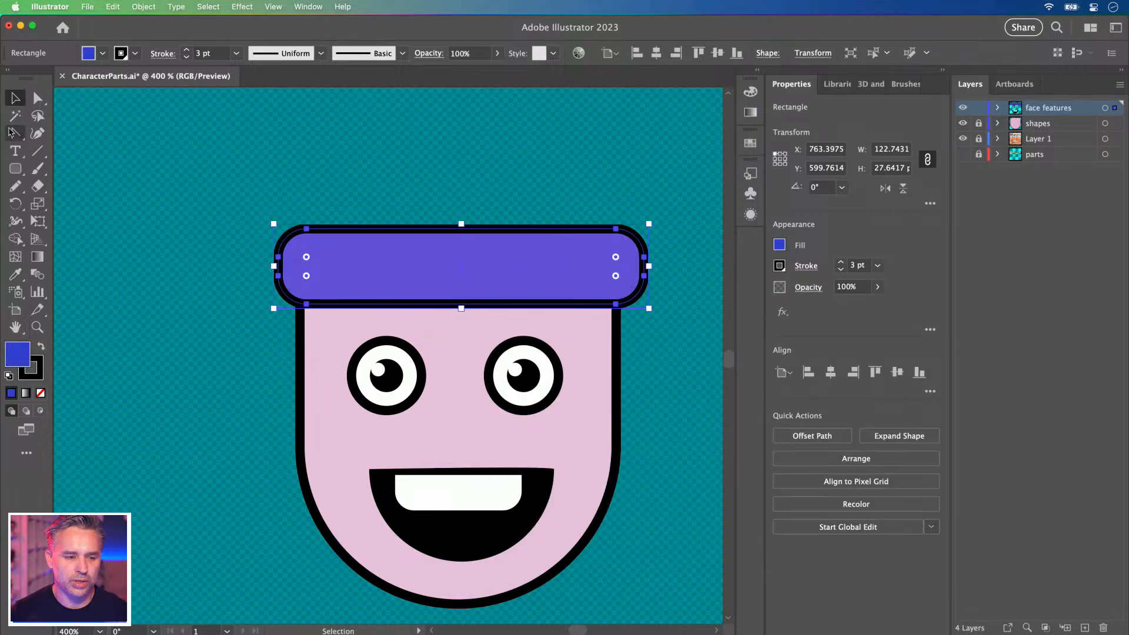
click(15, 169)
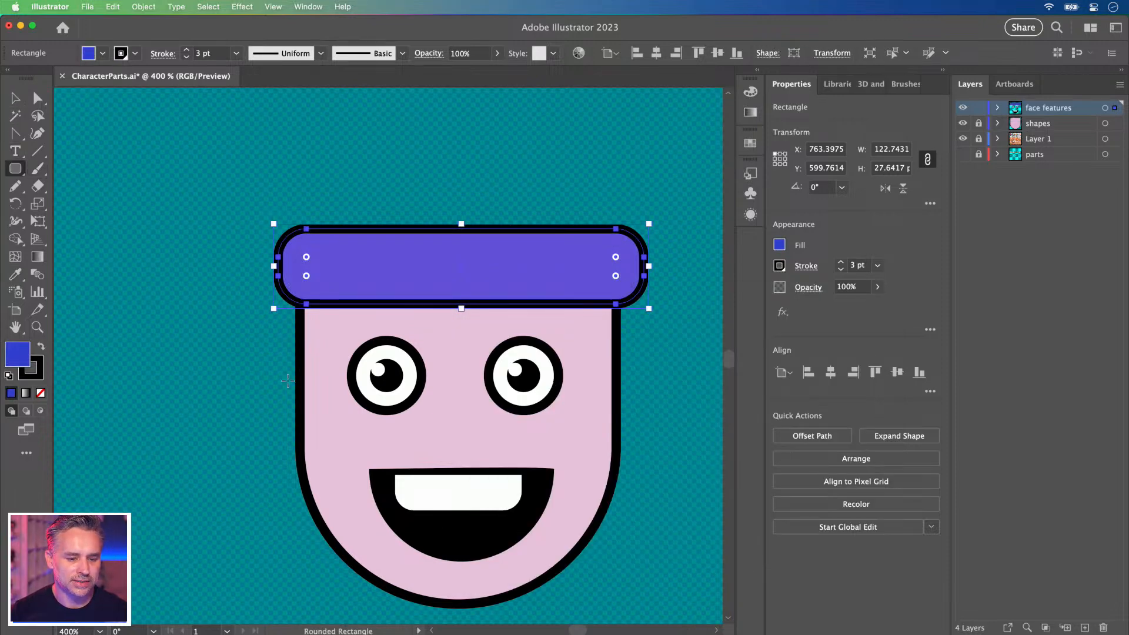
drag(301, 385, 616, 145)
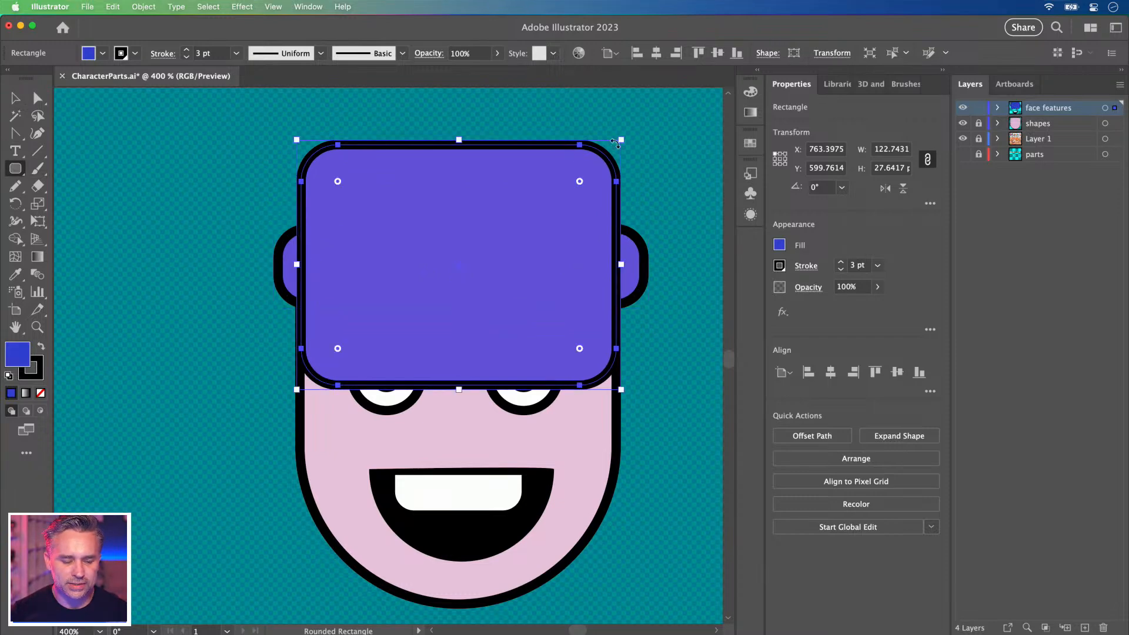
drag(337, 181, 421, 264)
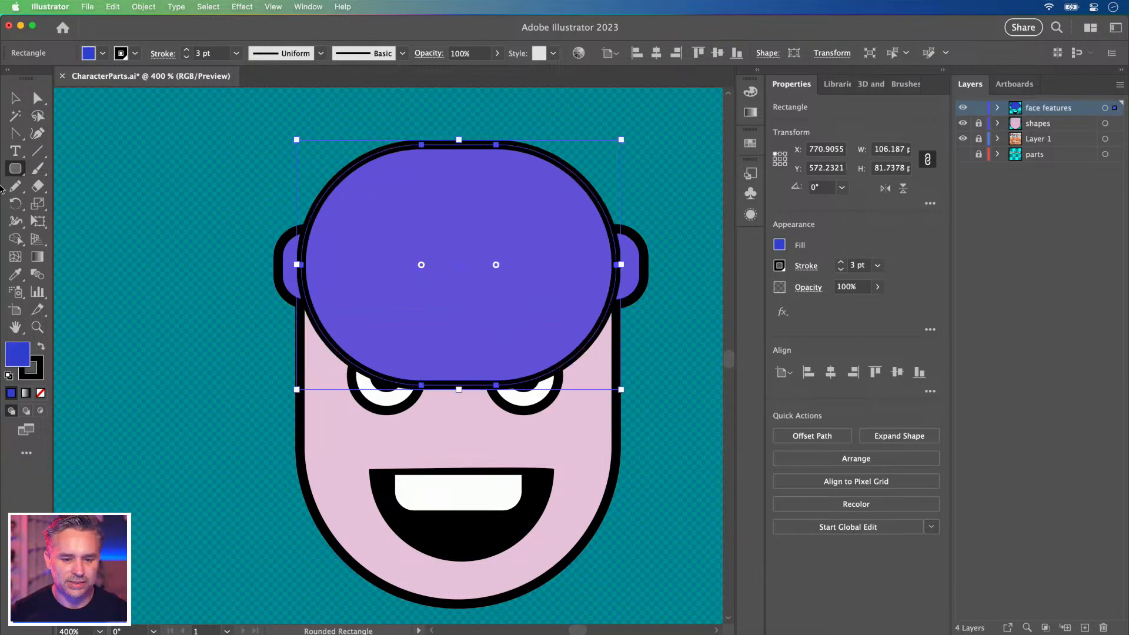
click(13, 99)
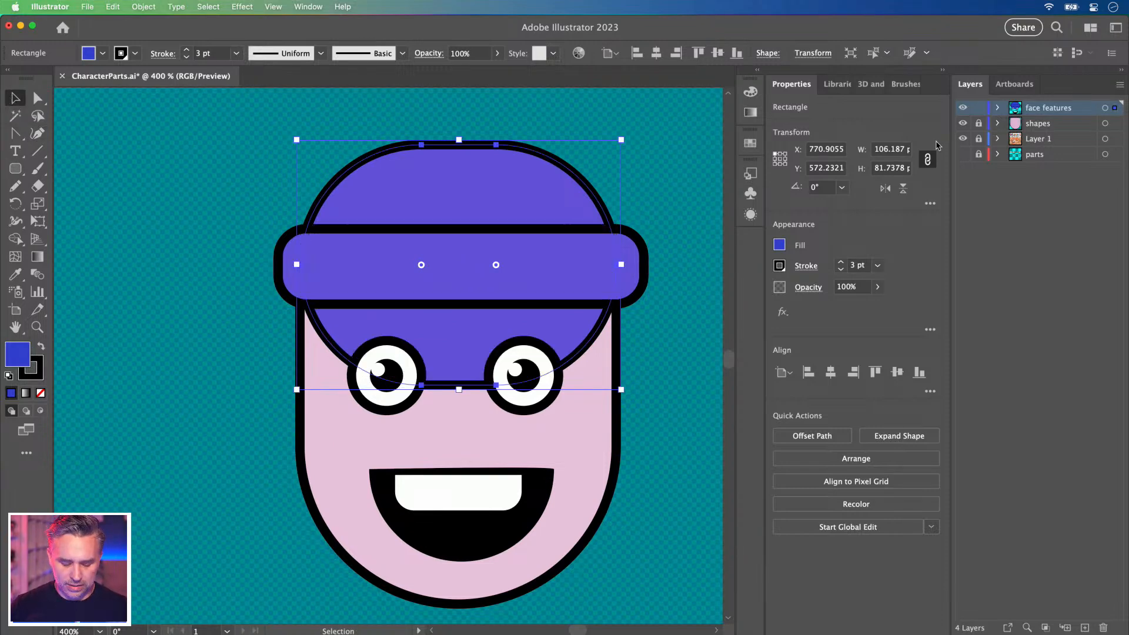
Remove the trial hat top's bottom anchors, sharpen its left corner and move it up.
key(minus)
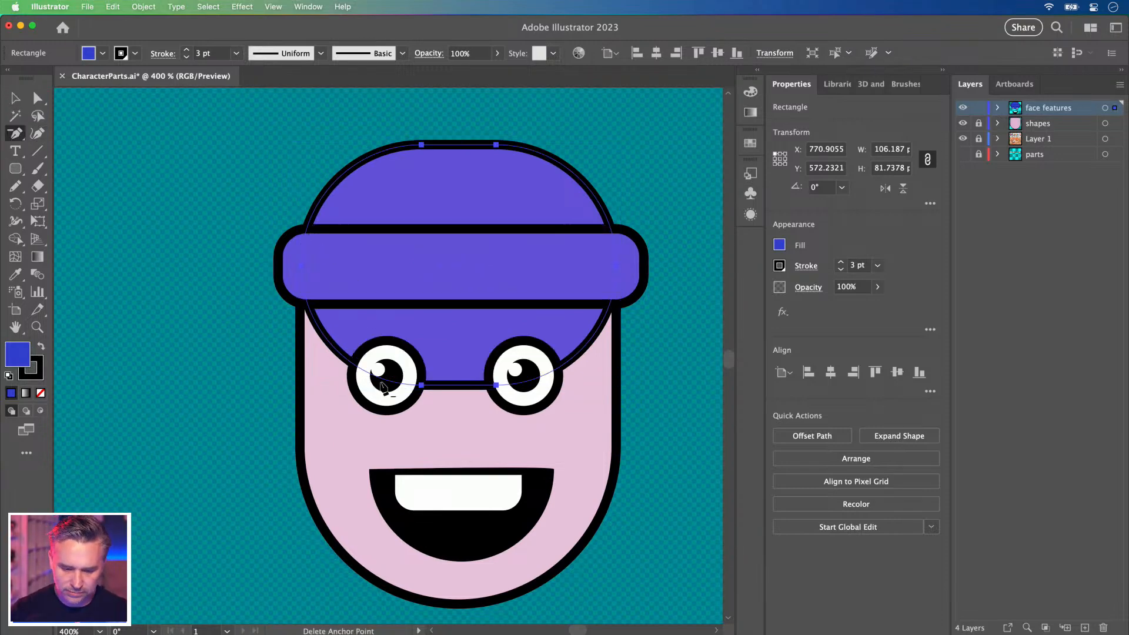
click(421, 385)
click(495, 386)
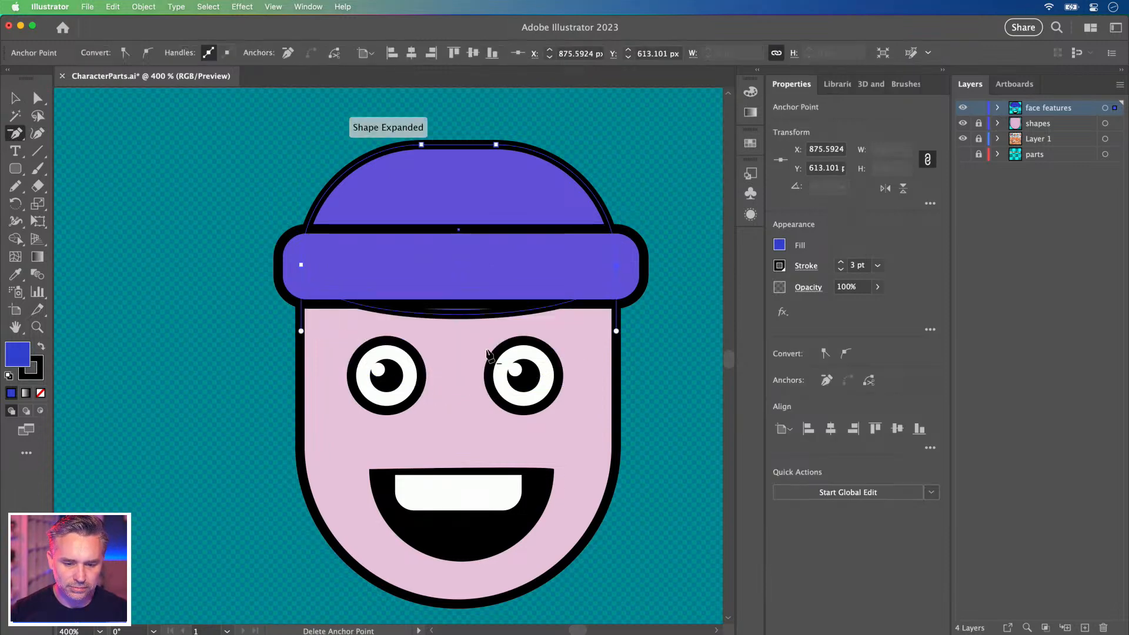
key(shift+c)
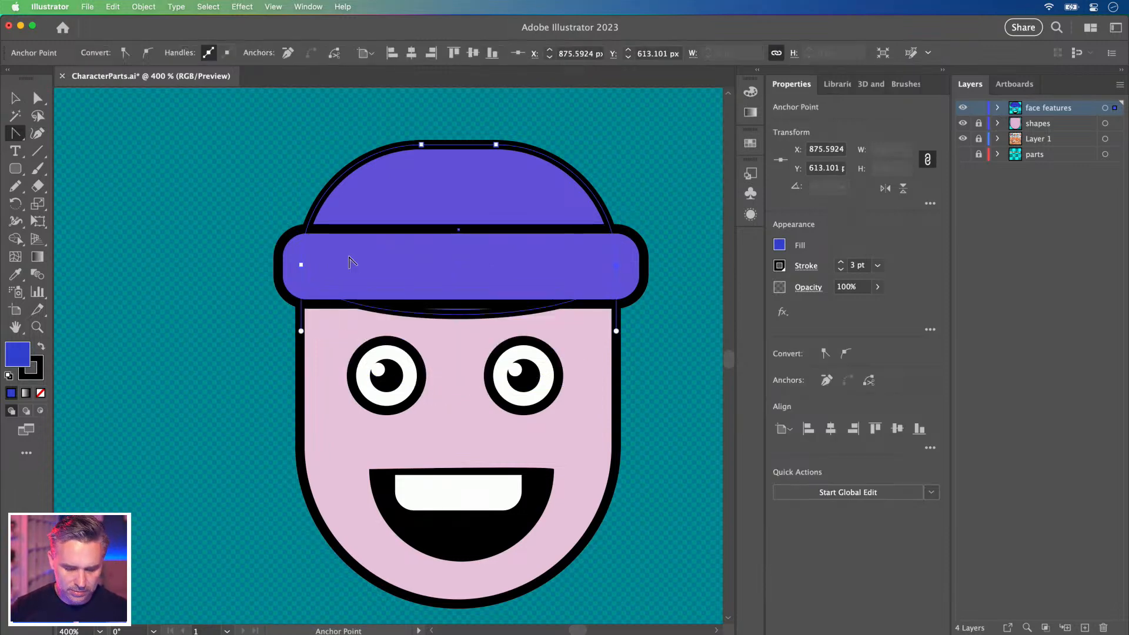
click(301, 266)
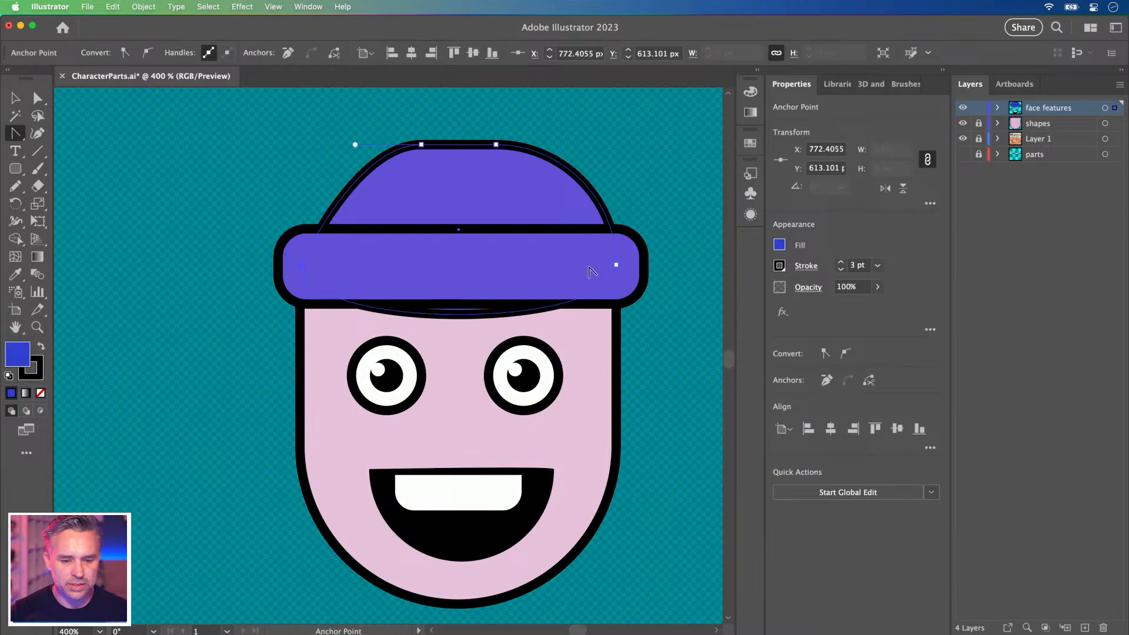
key(v)
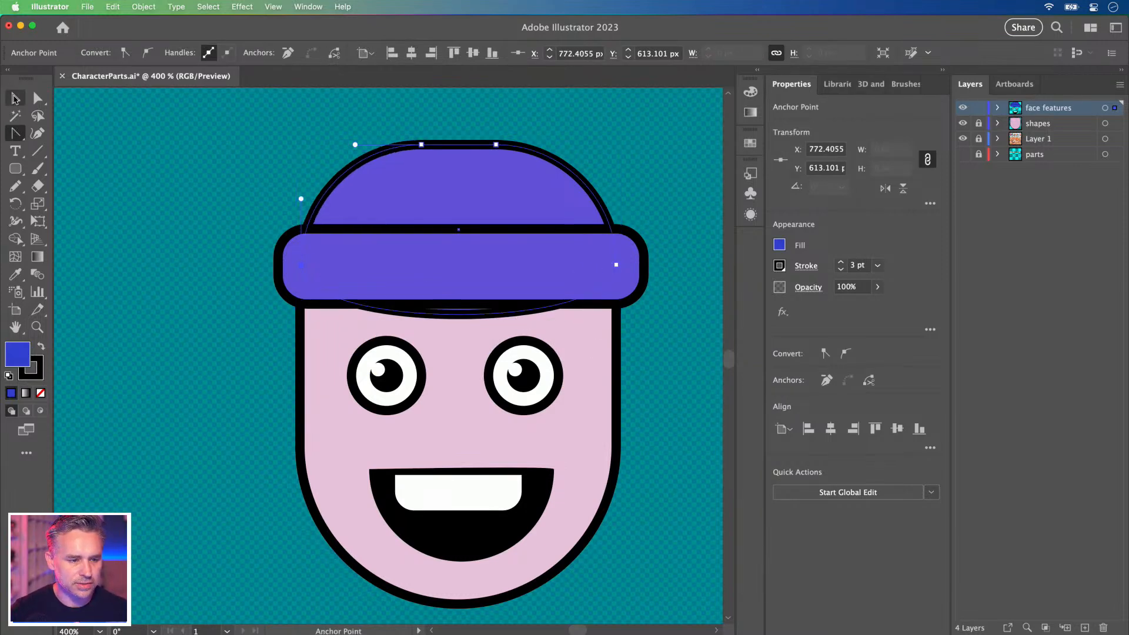
click(204, 243)
drag(414, 212, 415, 139)
Undo the hat top edits and discard the trial shape.
key(super+z)
key(super+z)
key(super+z)
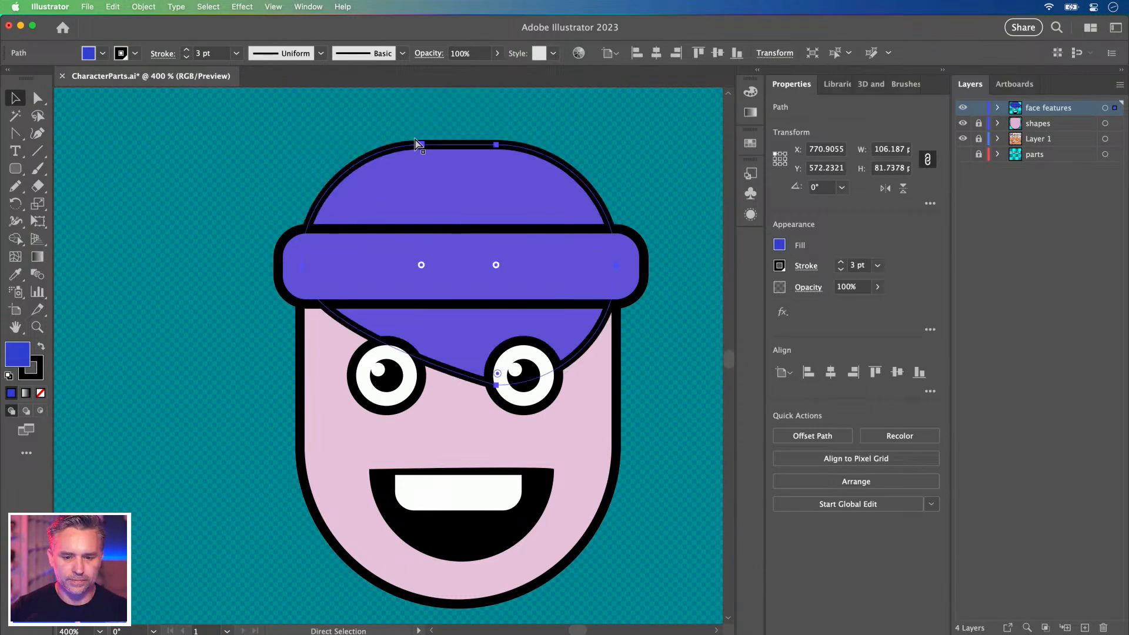
key(super+z)
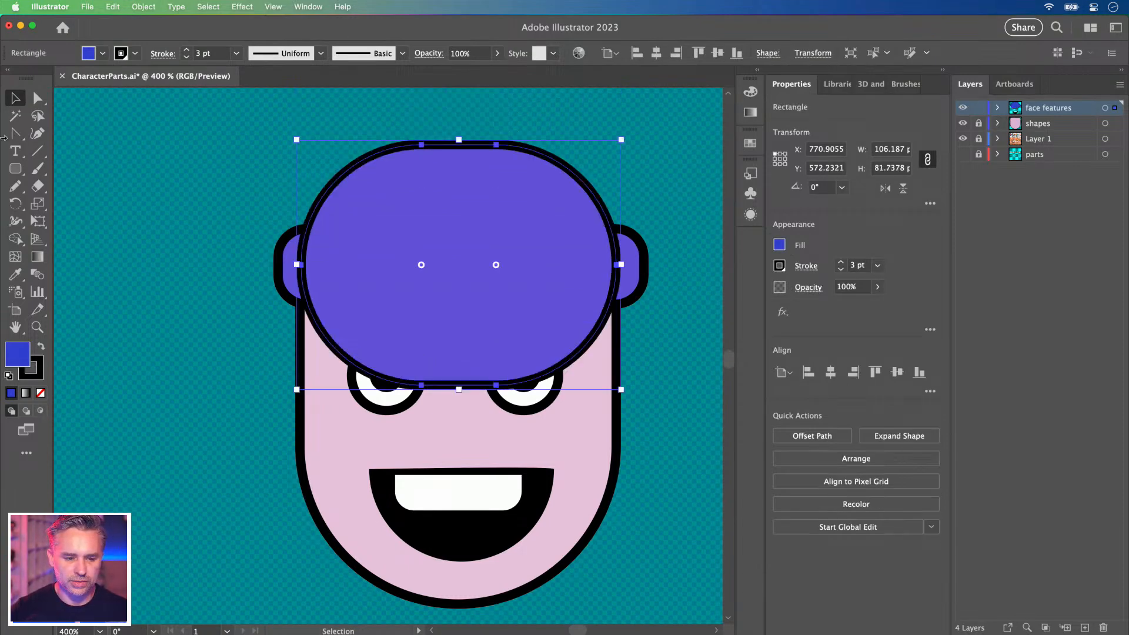
click(16, 169)
key(super+z)
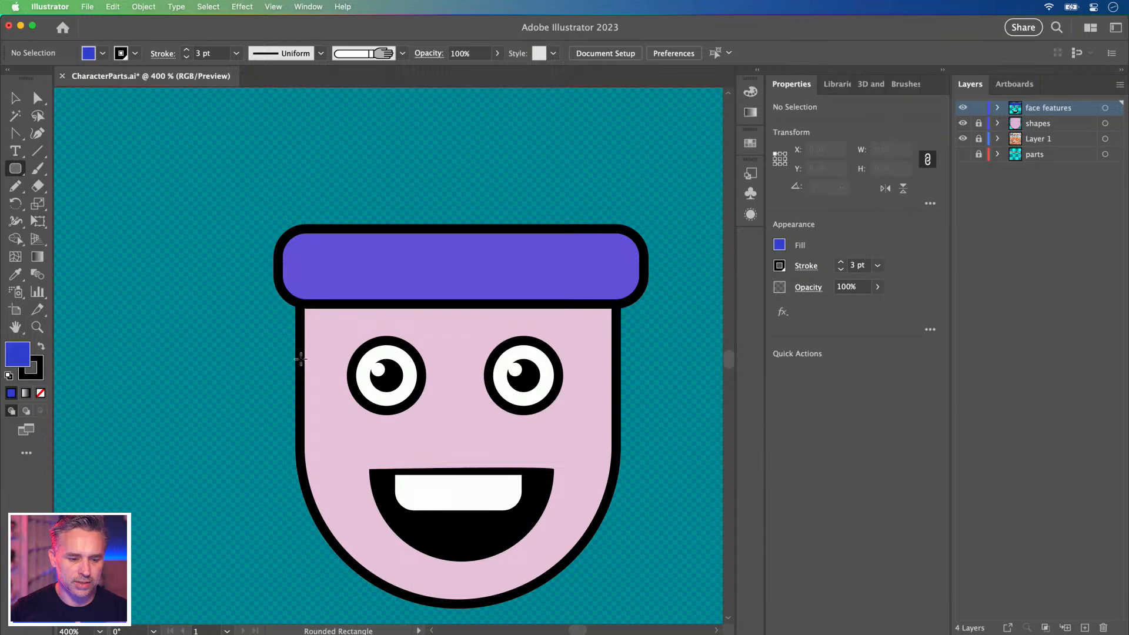
Draw a large purple shape over the band, round its top into a dome and drop its bottom corner anchors.
drag(298, 360, 619, 268)
scroll(537, 144, down, 3)
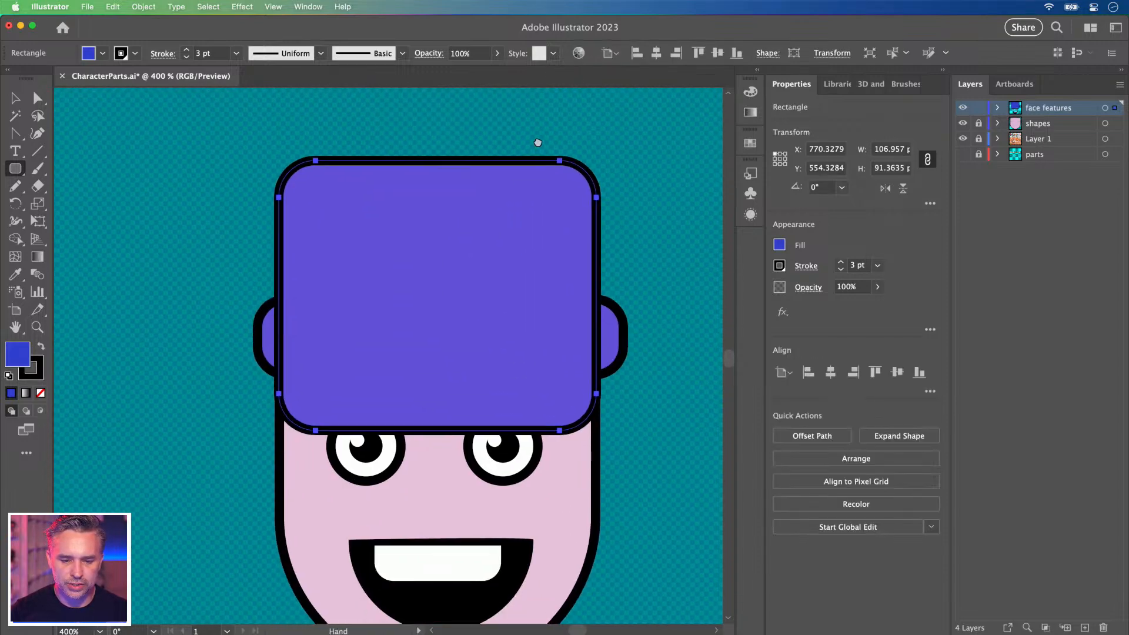
click(37, 98)
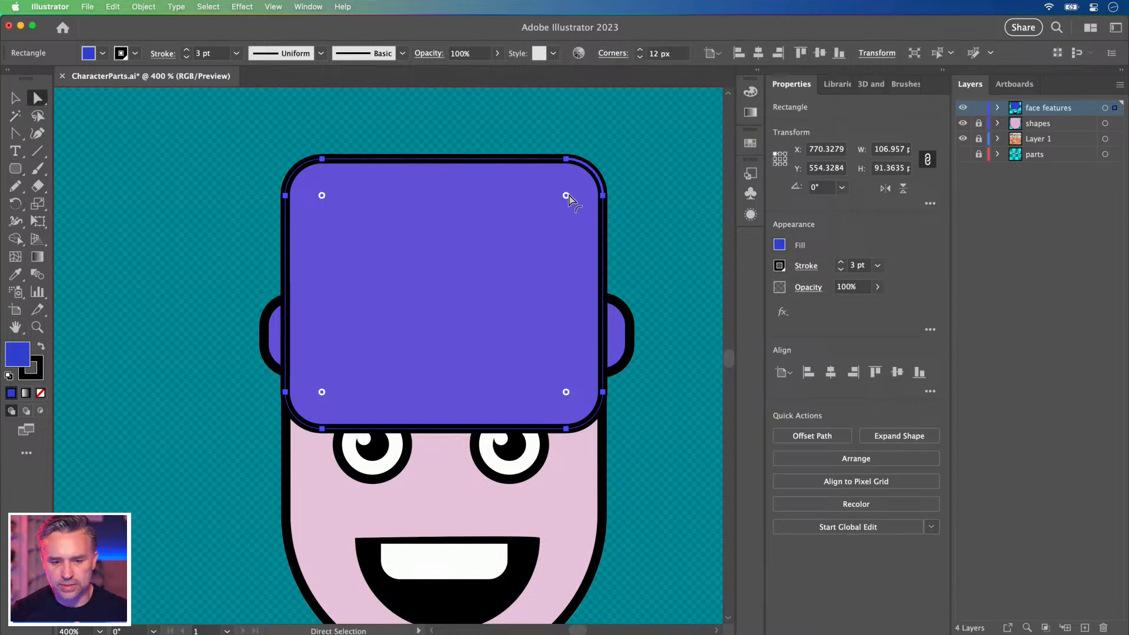
drag(212, 138, 442, 326)
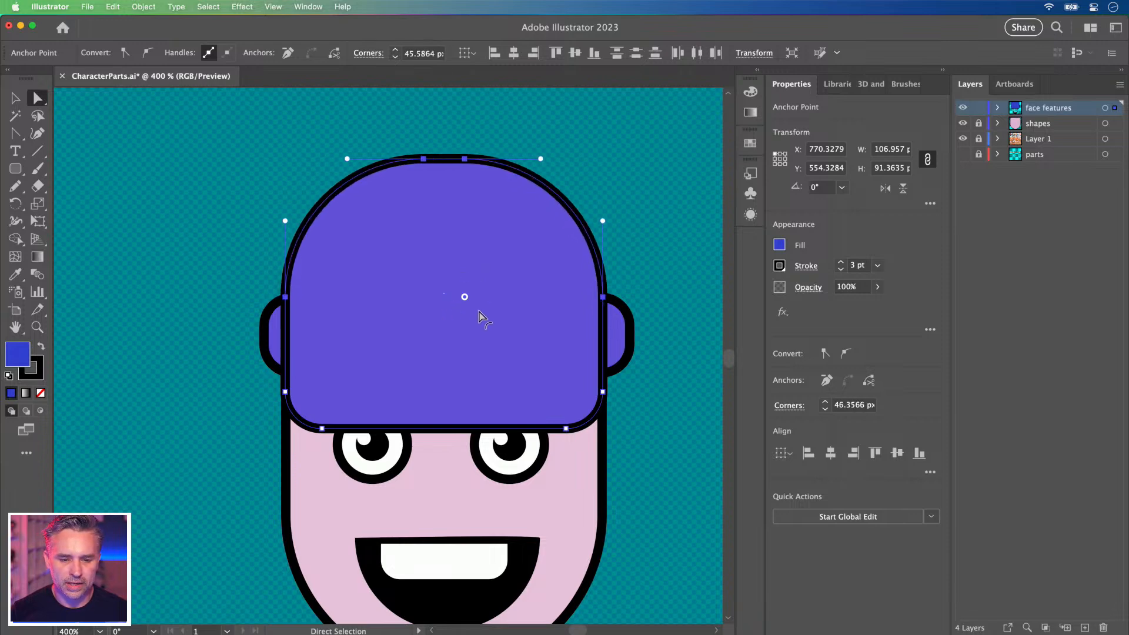
drag(447, 323, 398, 384)
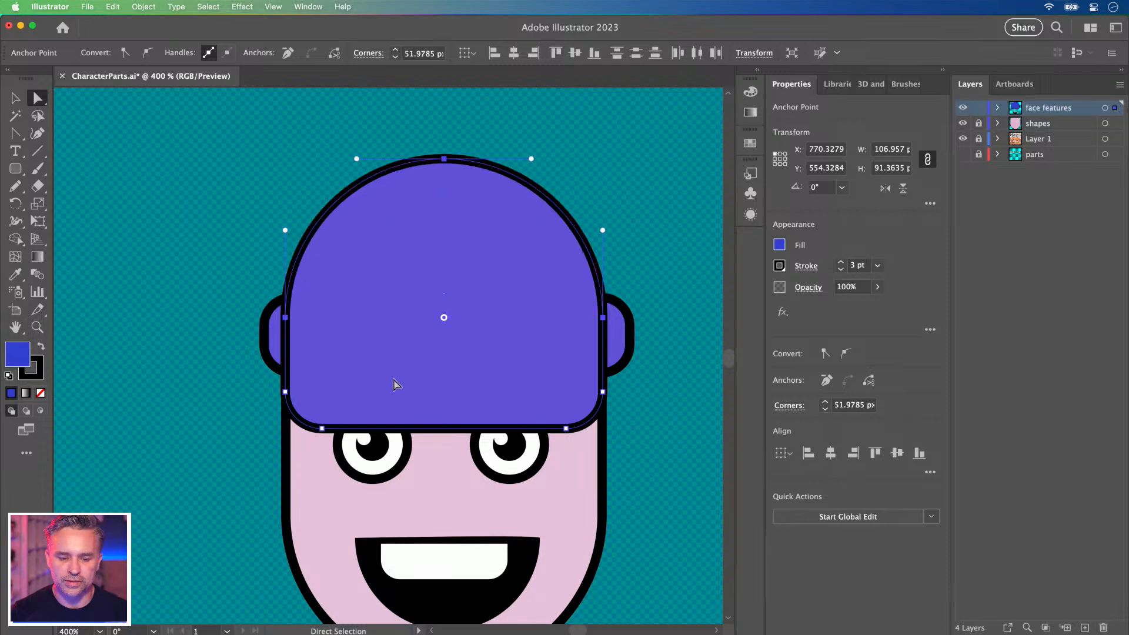
click(322, 428)
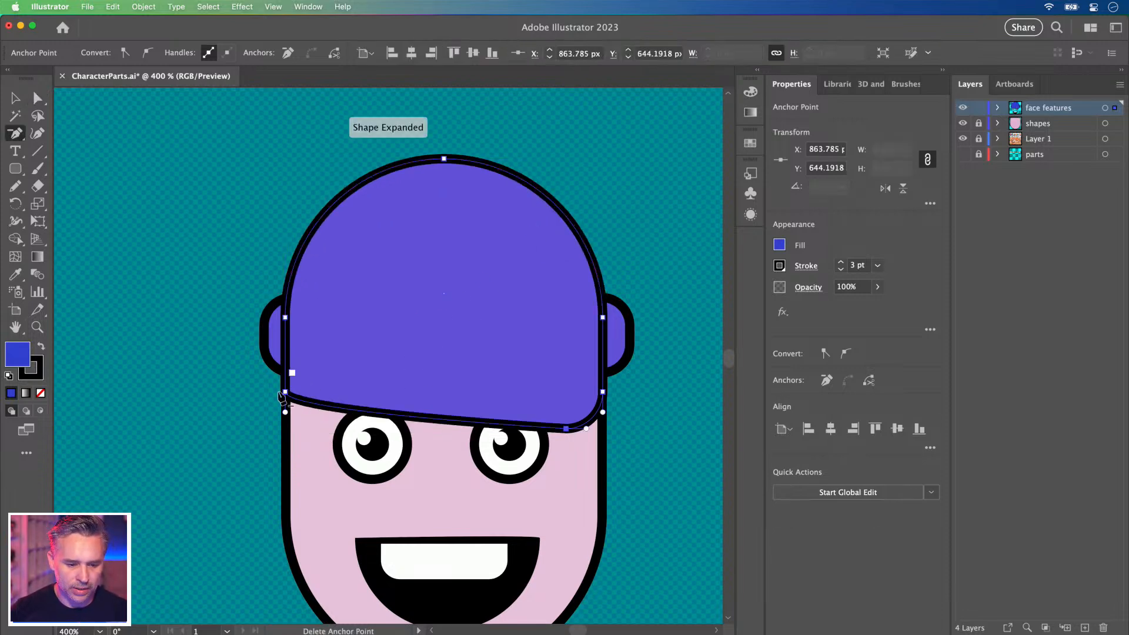
click(566, 428)
Sharpen the dome's bottom corners and tuck it behind the band, sitting on top of it.
key(shift+c)
click(599, 391)
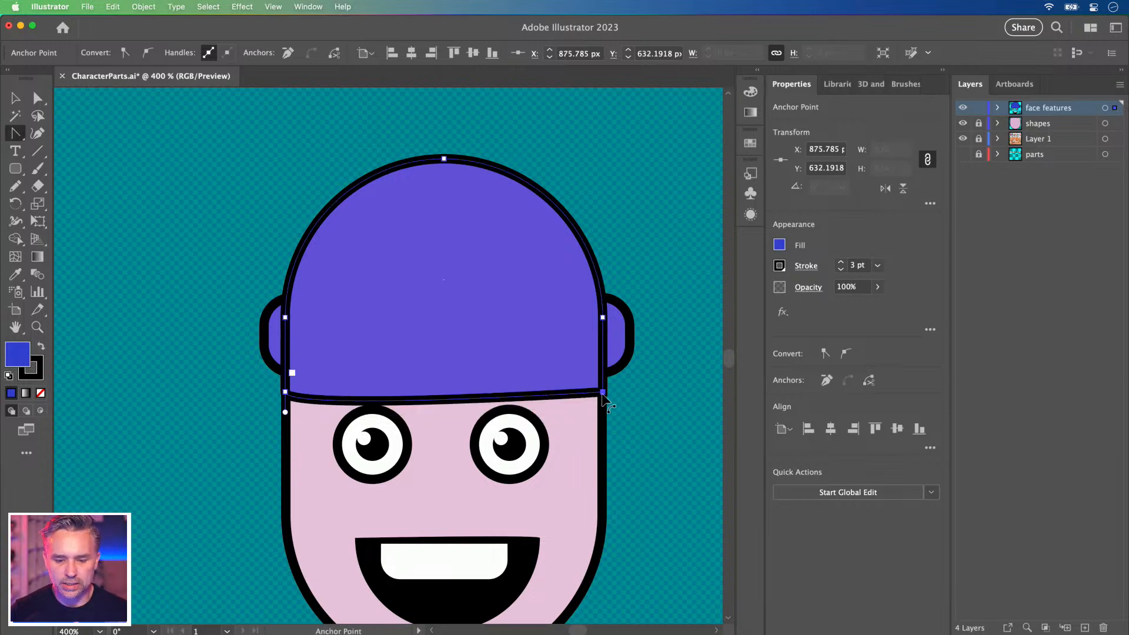
click(286, 391)
key(v)
drag(372, 288, 387, 255)
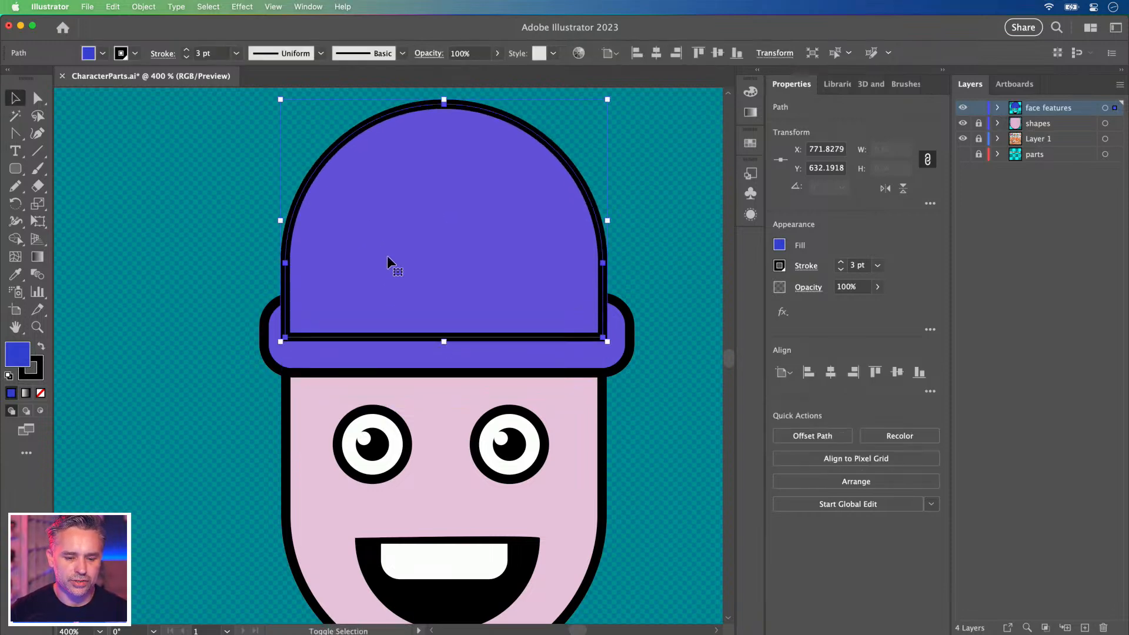
key(super+bracketleft)
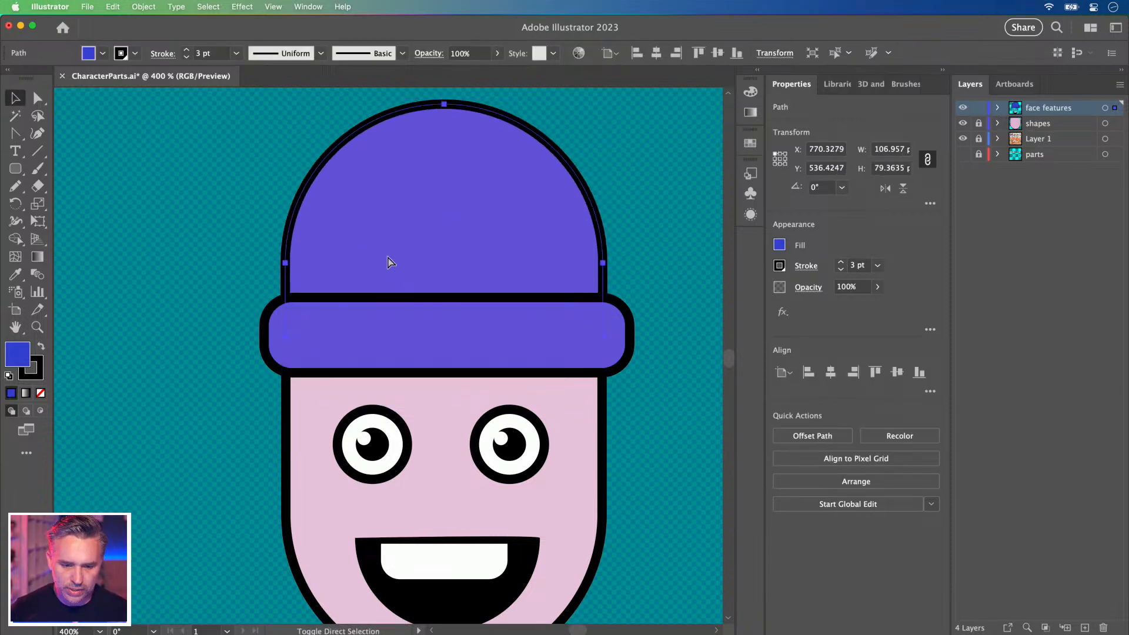
drag(408, 176, 407, 206)
Draw a small rounded nose below the eyes.
scroll(229, 323, down, 5)
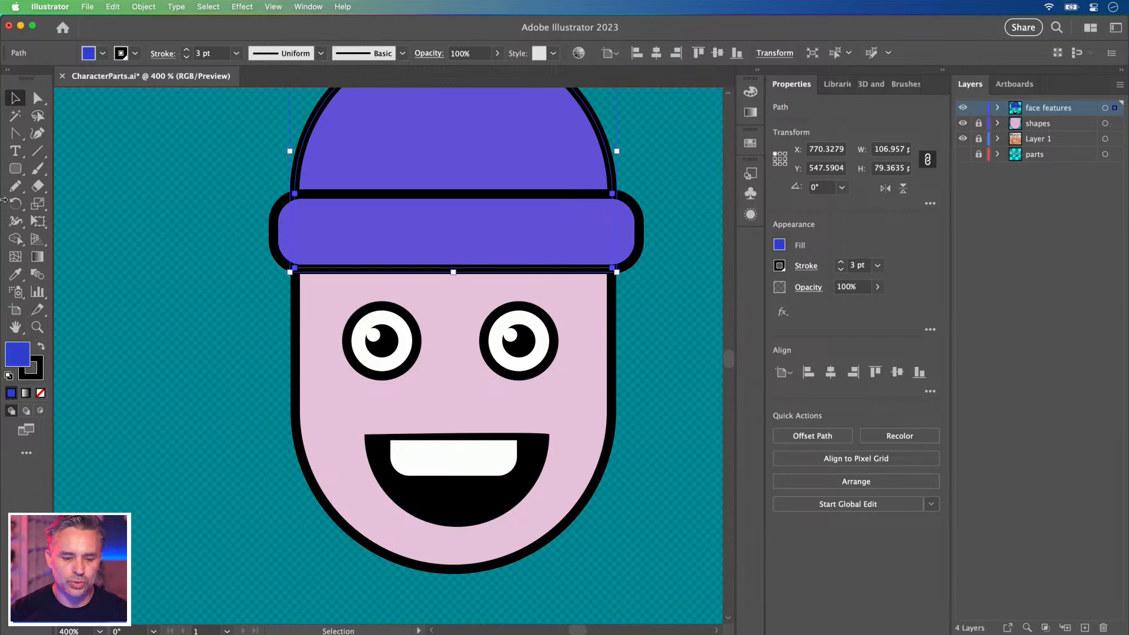
click(15, 168)
drag(422, 364, 476, 424)
Give the nose the face's pink fill using the Eyedropper.
key(i)
click(359, 400)
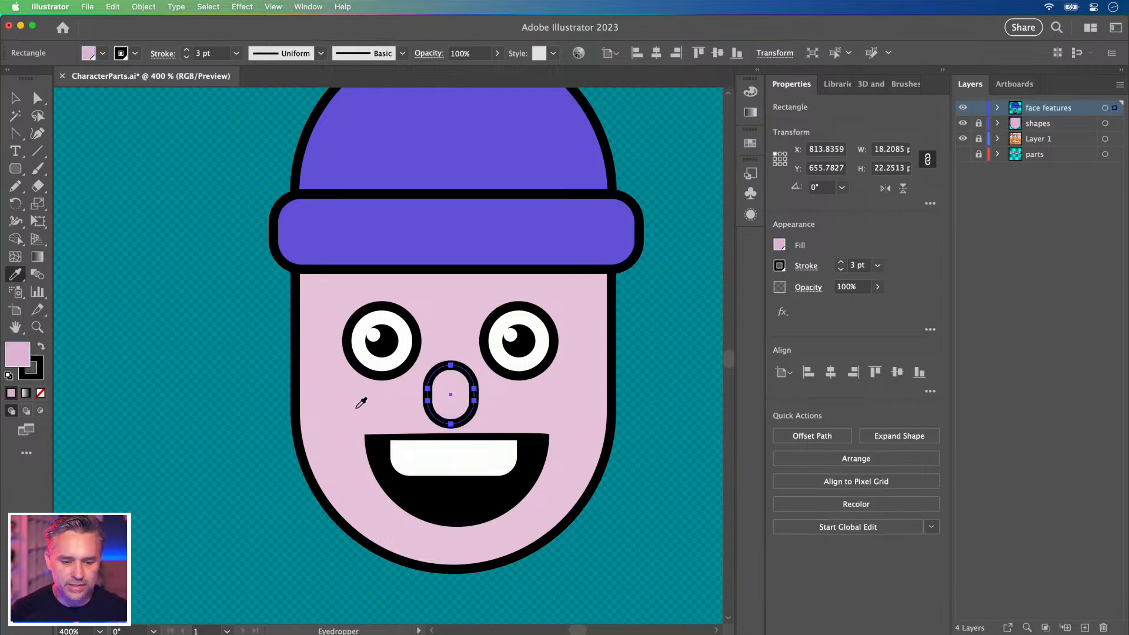
key(super+shift+a)
Change the nose fill to a deeper pink, b56ba4, and deselect it.
double_click(19, 353)
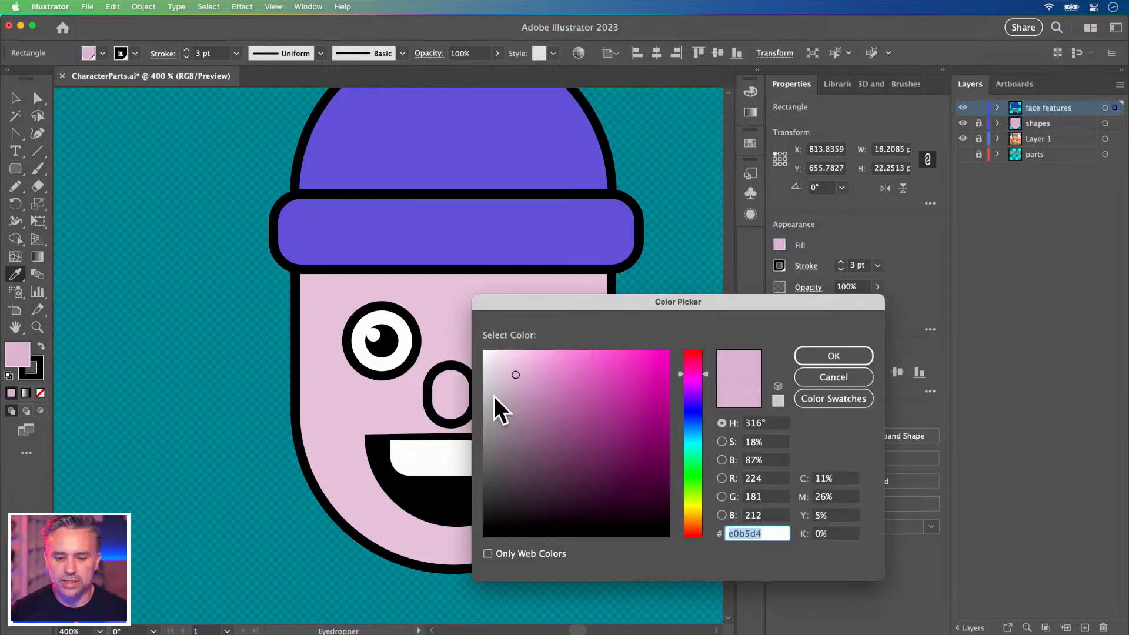
click(532, 386)
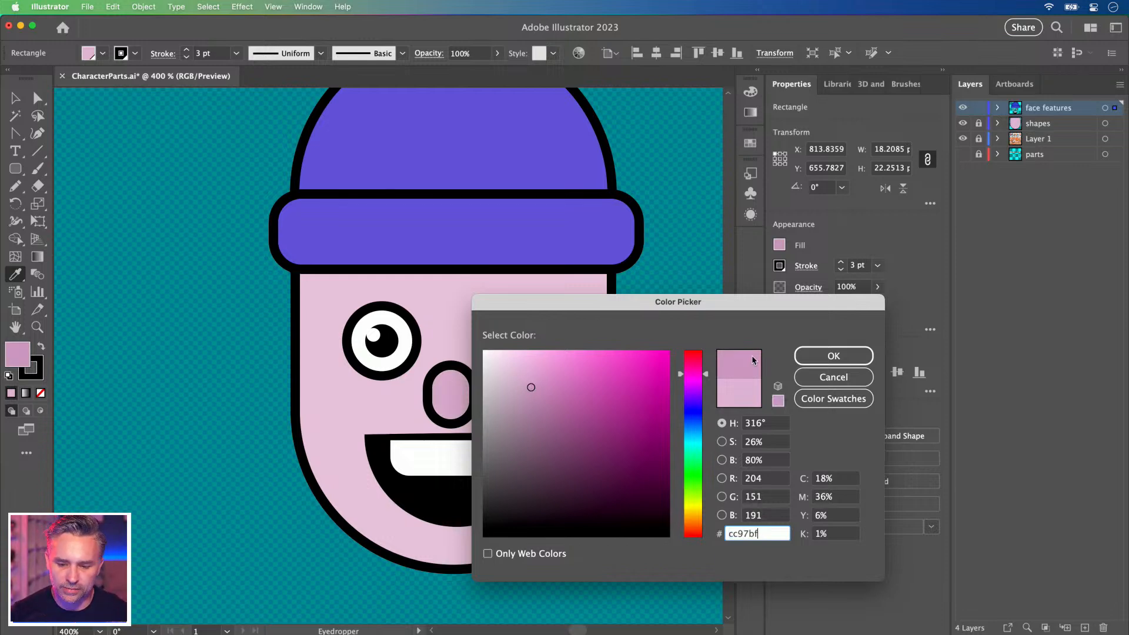
click(542, 391)
click(554, 397)
drag(540, 312, 678, 281)
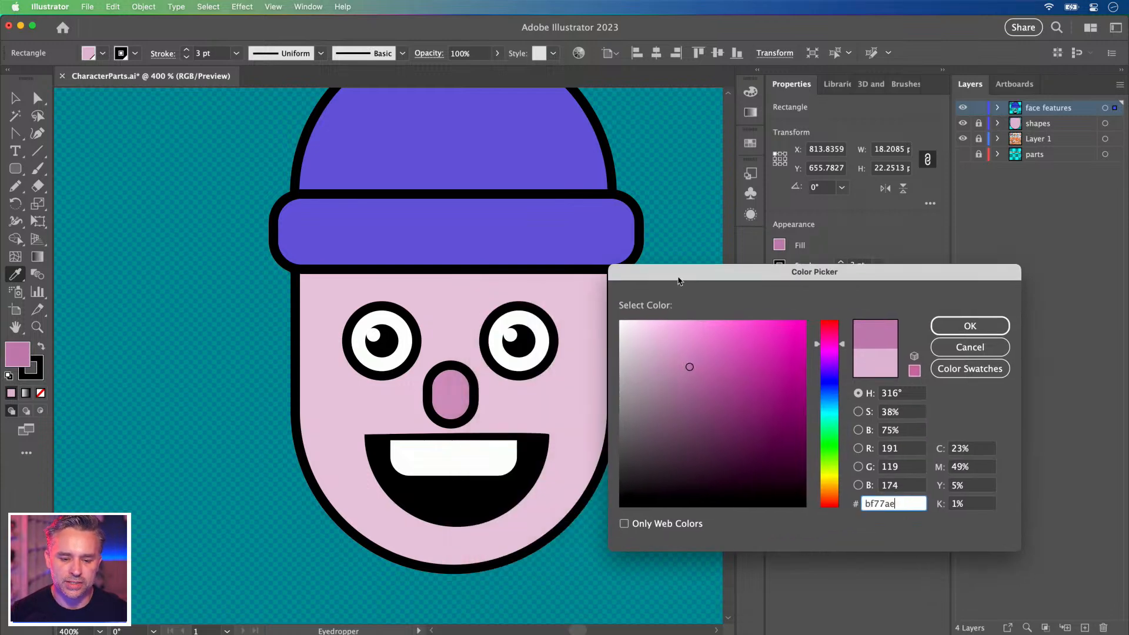
click(696, 375)
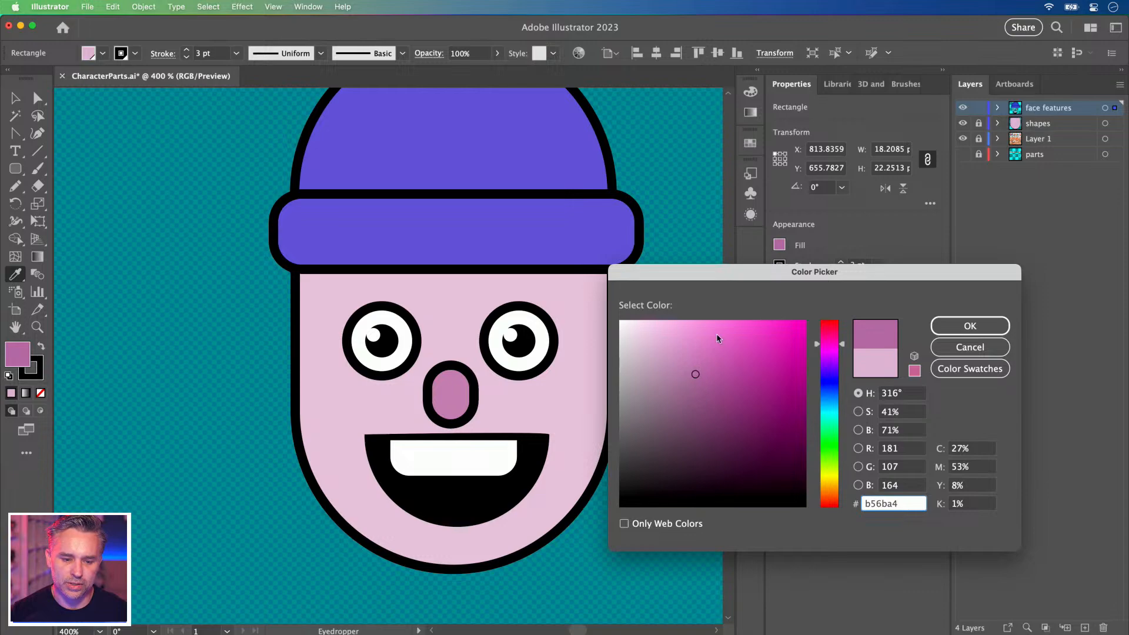
click(942, 331)
click(16, 98)
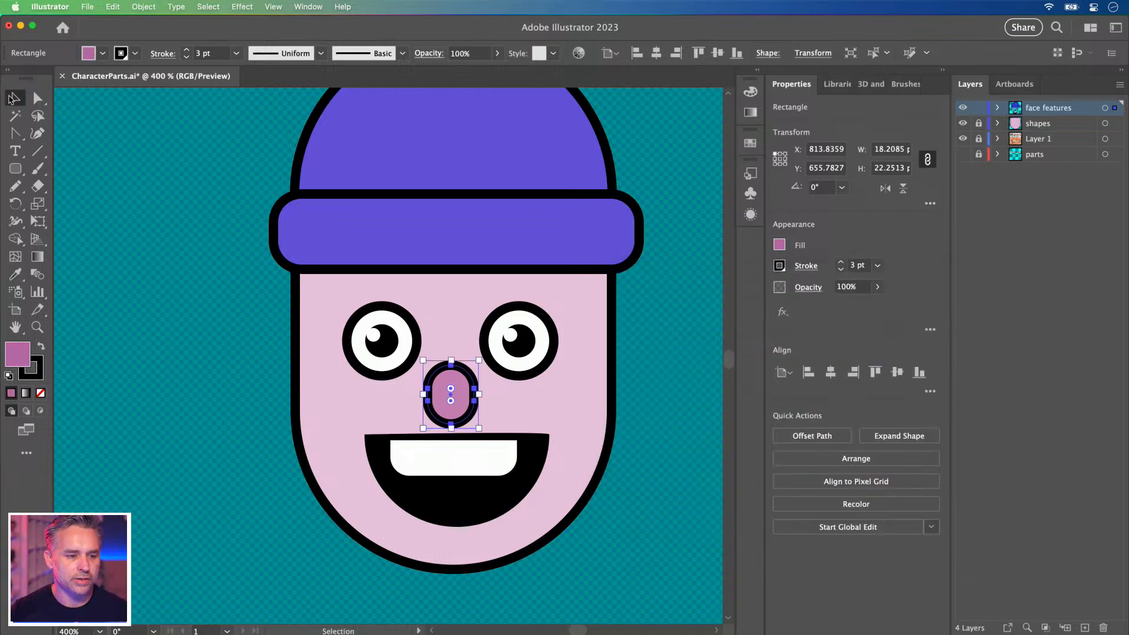
click(165, 234)
key(super+minus)
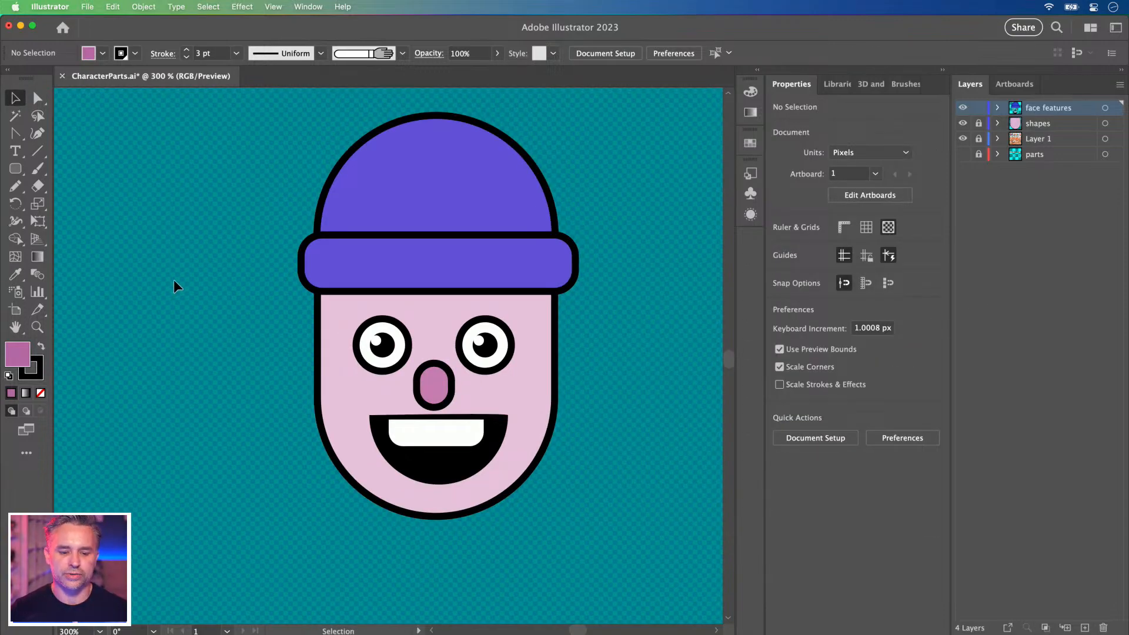
Nudge the hat dome and hat band slightly down into position.
key(super+minus)
key(super+minus)
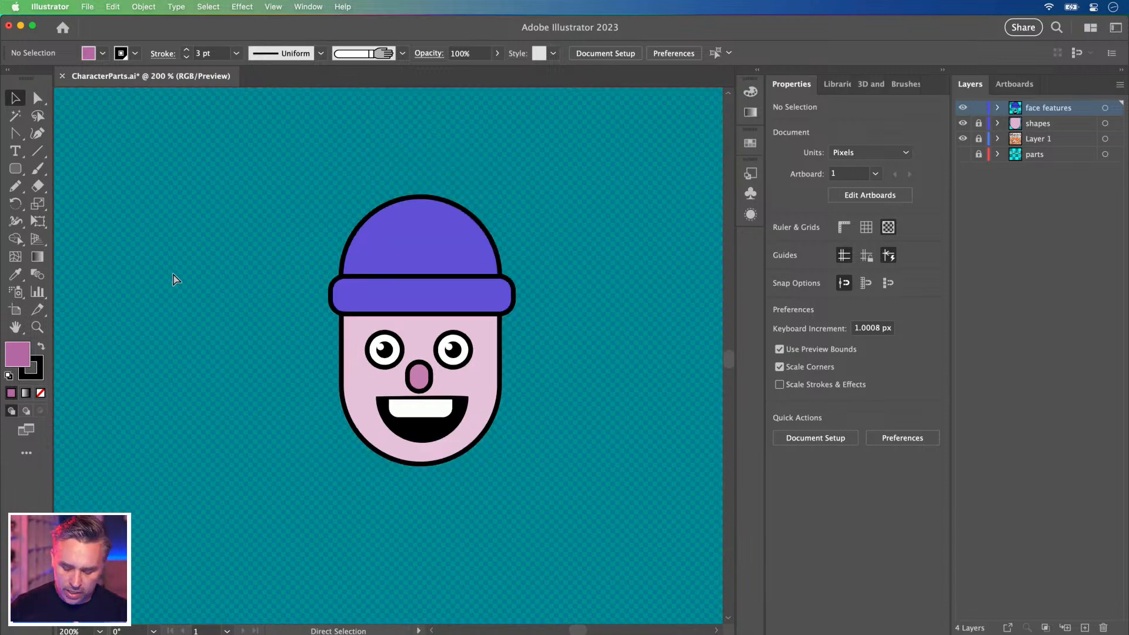
scroll(448, 319, up, 2)
click(445, 321)
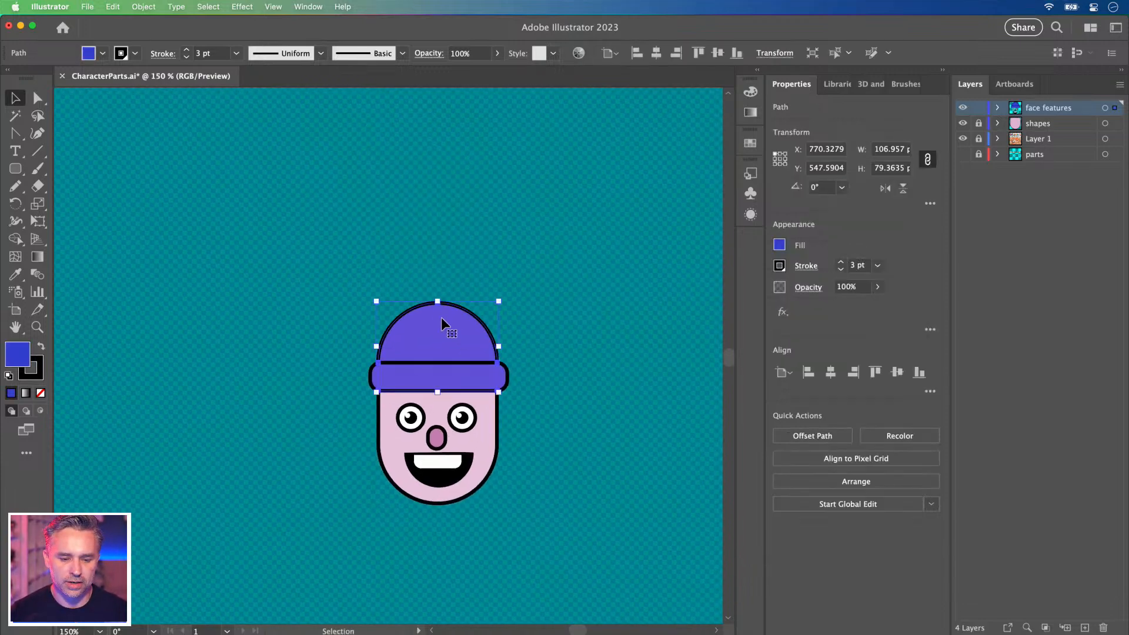
drag(441, 326, 442, 325)
click(426, 381)
shift+click(422, 381)
drag(420, 376, 420, 382)
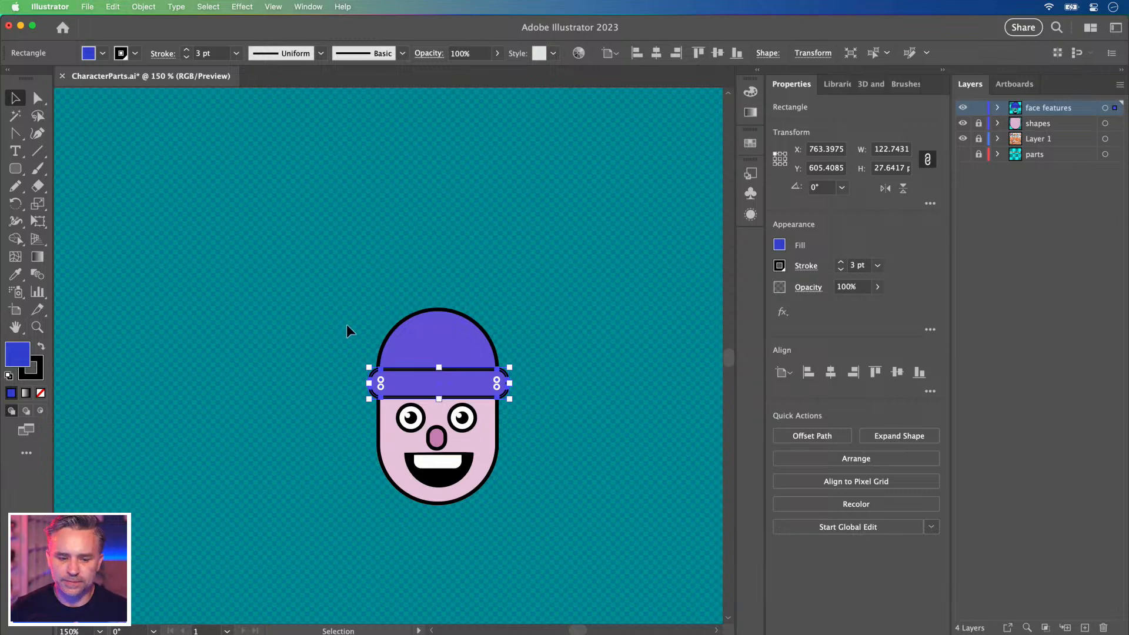
click(328, 332)
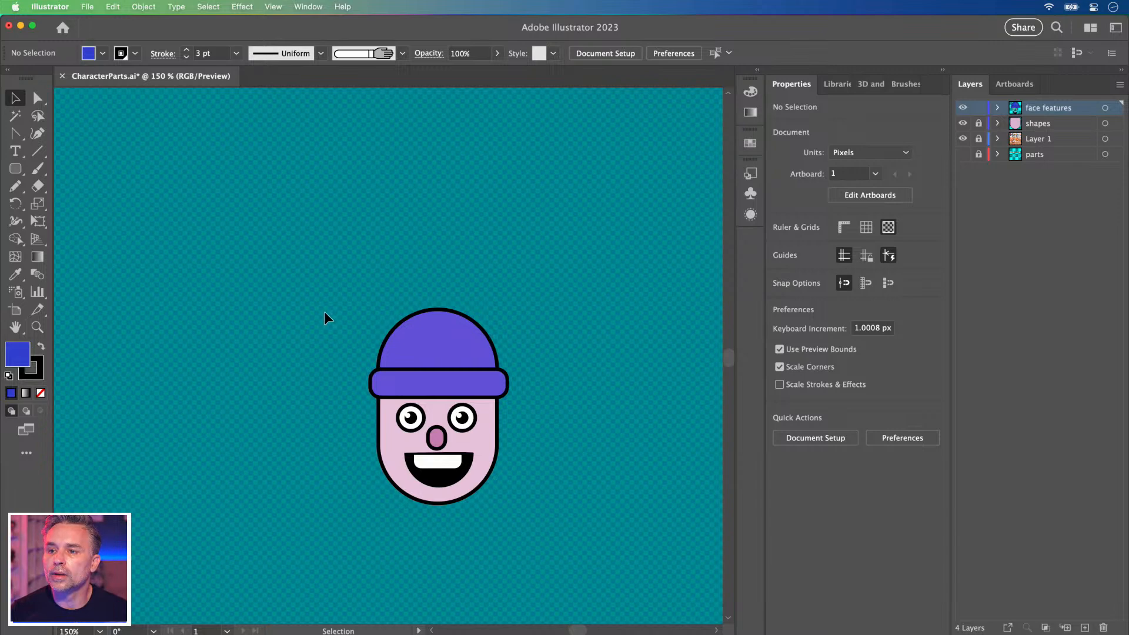
drag(424, 336, 504, 274)
Lift the dome above the head and raise its bottom anchors to shorten it.
key(super+equal)
key(super+equal)
drag(418, 270, 434, 154)
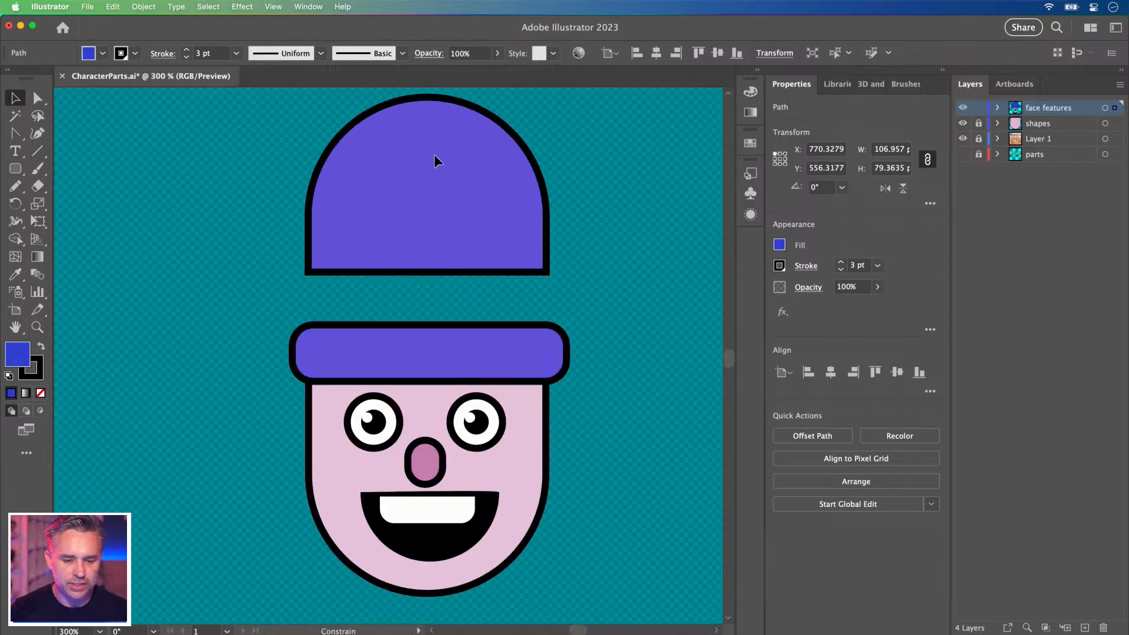
click(38, 97)
drag(615, 292, 615, 291)
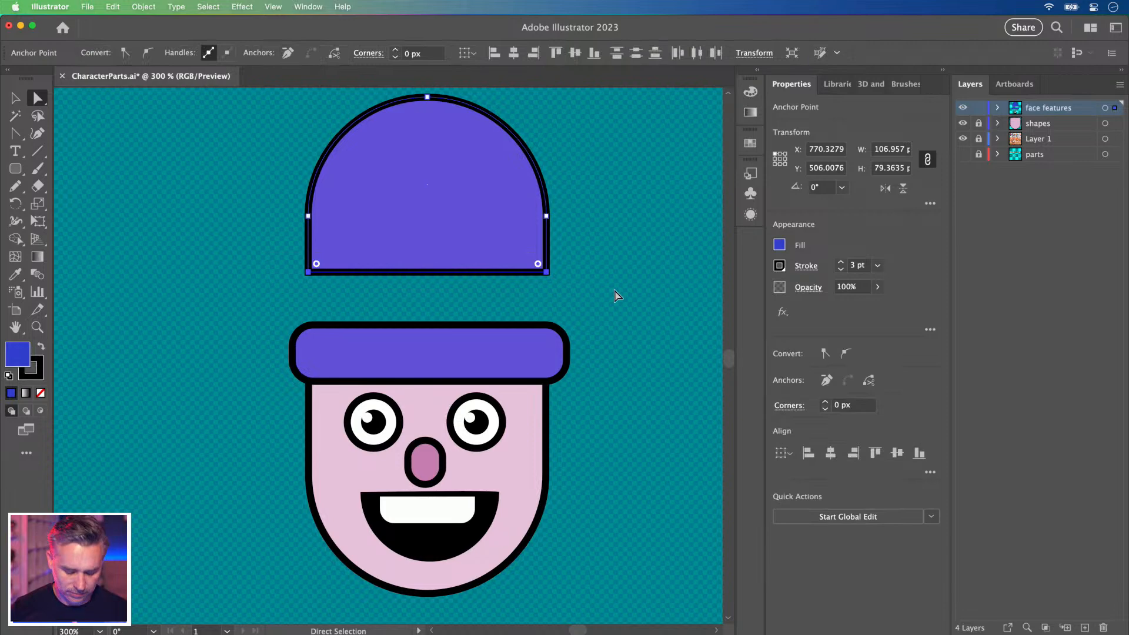
key(shift+Up)
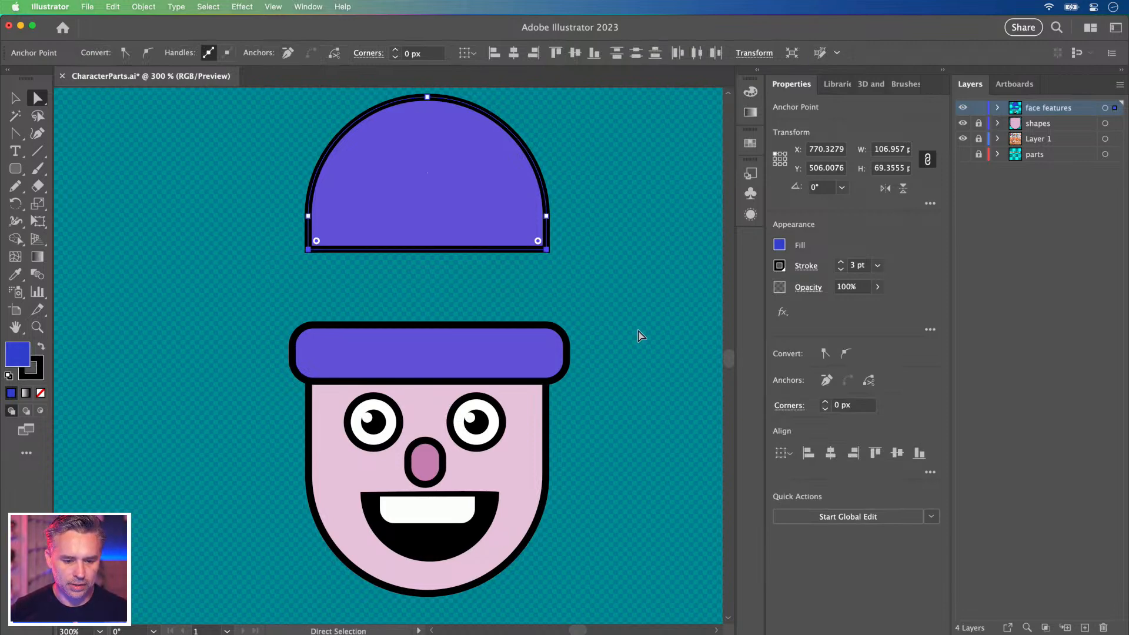
Move the shortened dome back down so it sits snugly on the band.
click(16, 98)
click(268, 170)
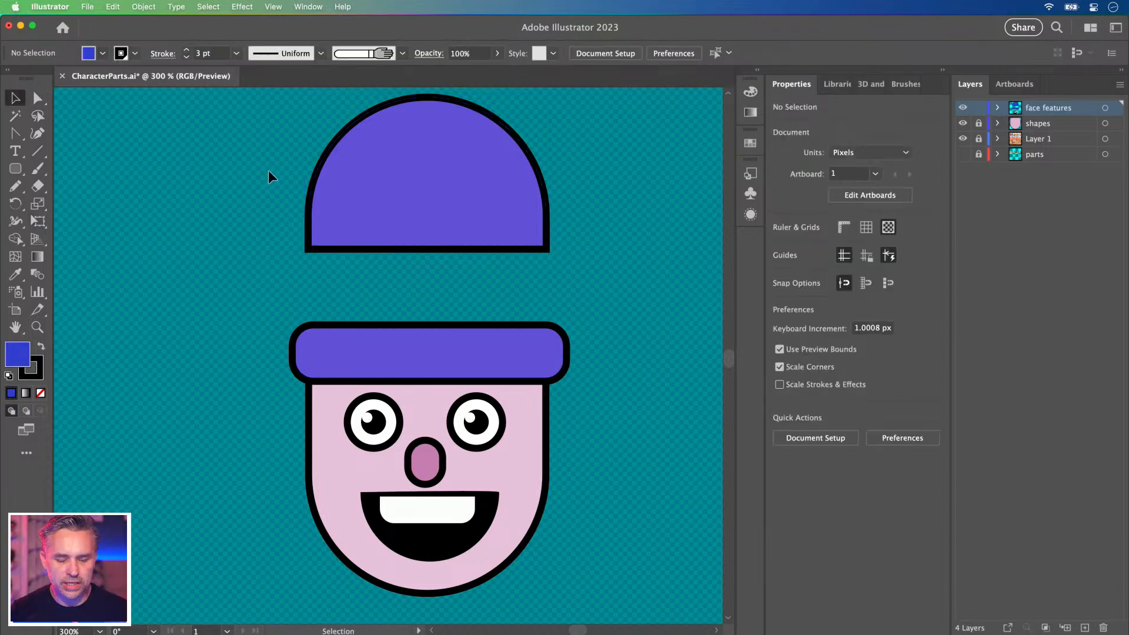
drag(437, 171, 427, 278)
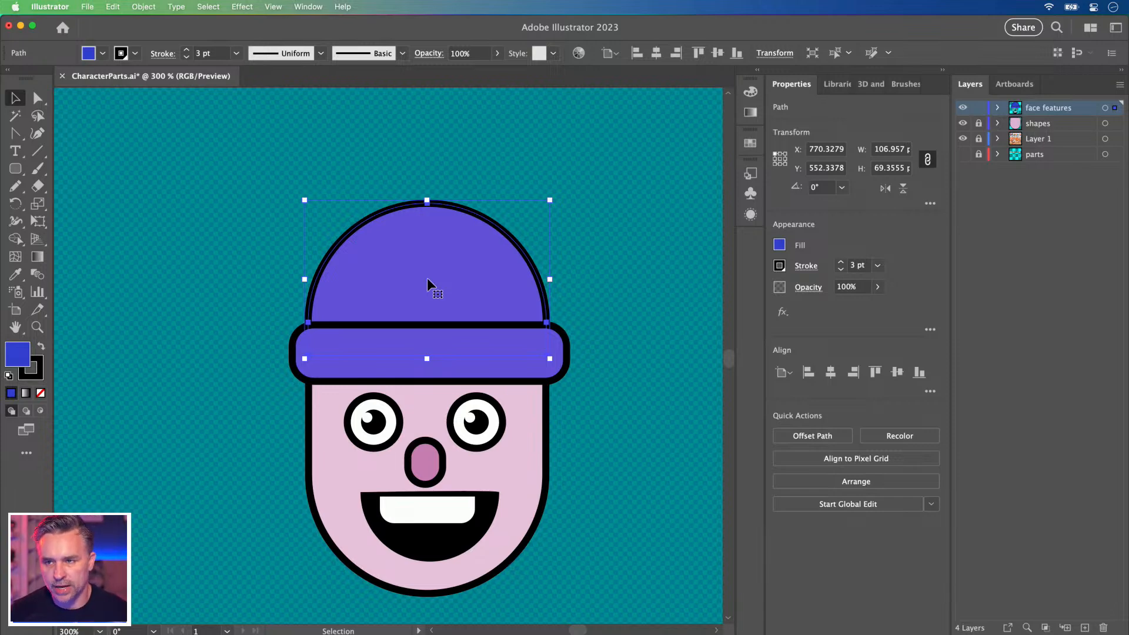
drag(375, 248, 401, 286)
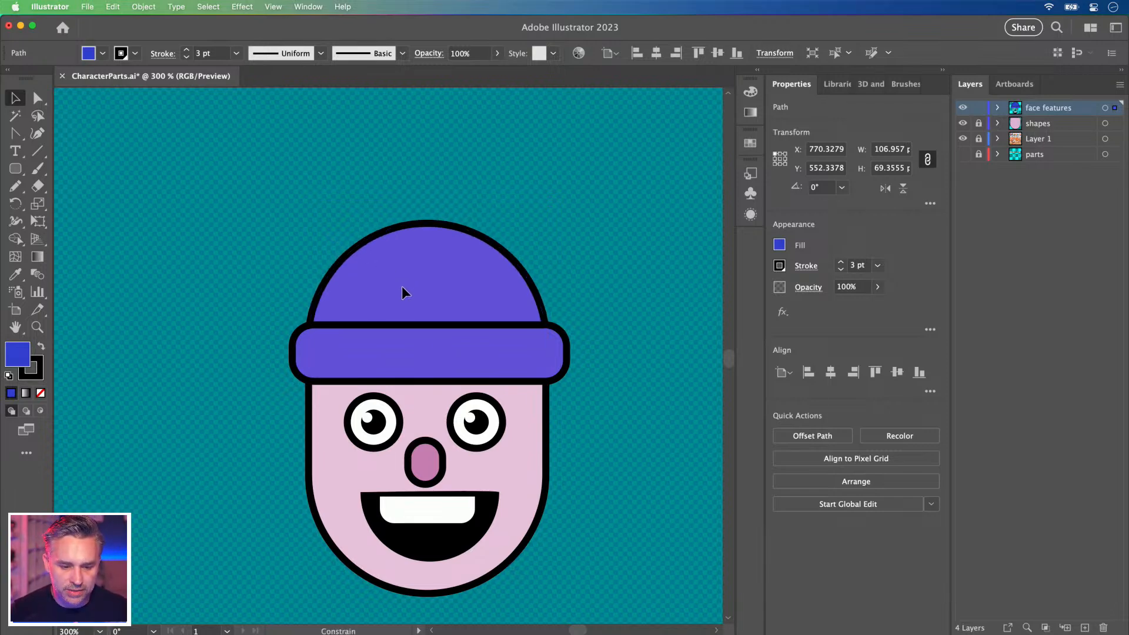
key(space)
Draw a tall purple rounded rectangle, about 95.66 × 160.09, to the left of the head.
drag(180, 284, 339, 258)
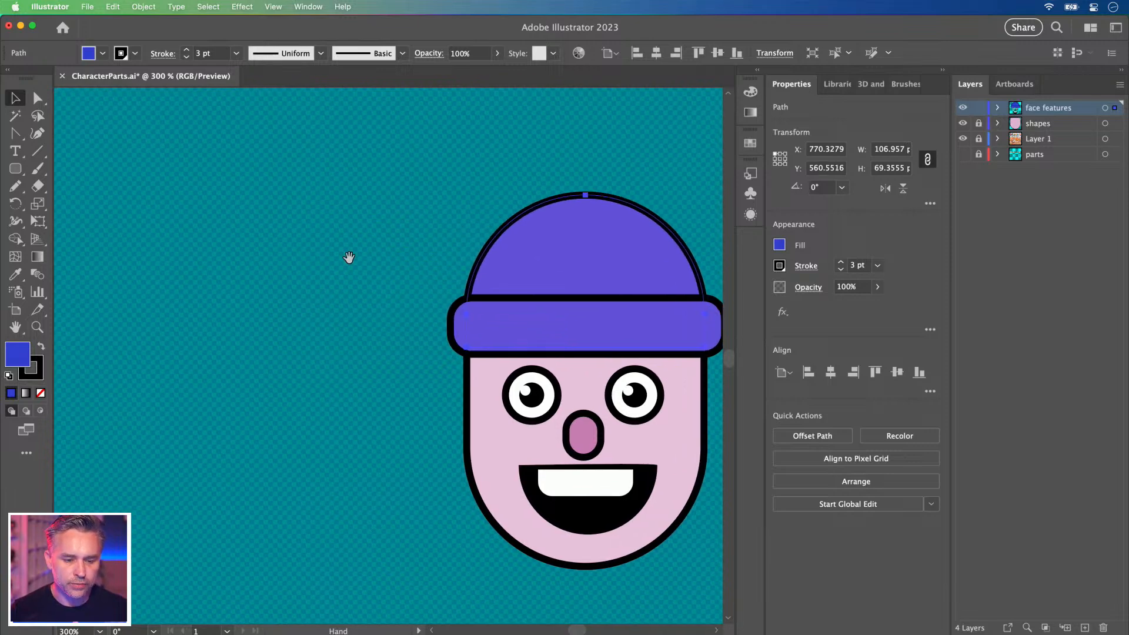
click(16, 168)
drag(200, 189, 422, 557)
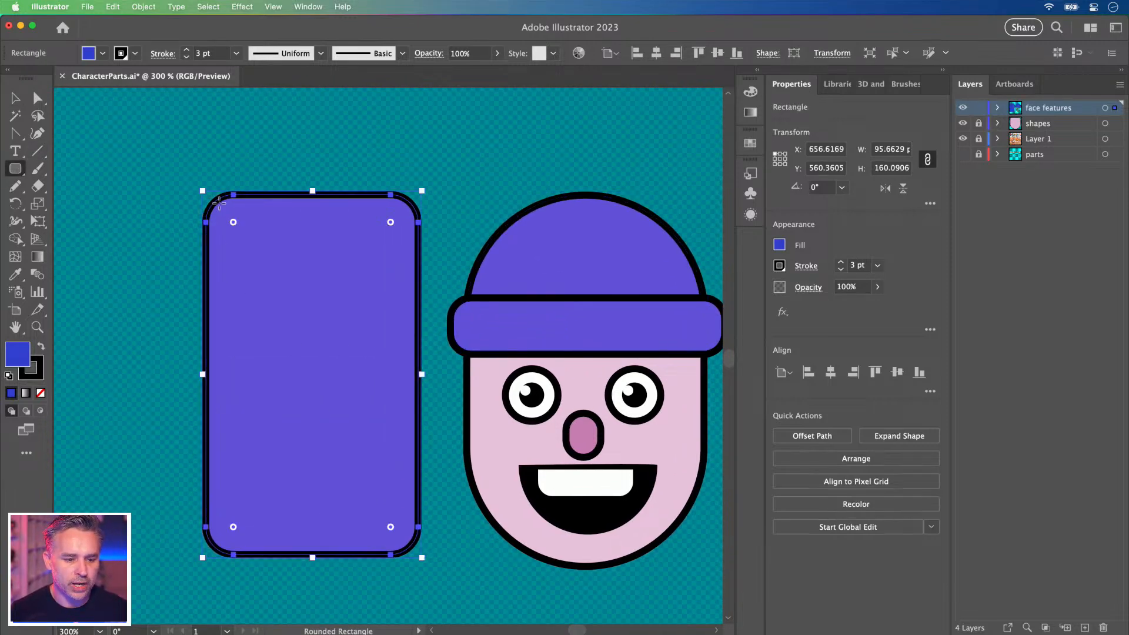
drag(232, 221, 304, 298)
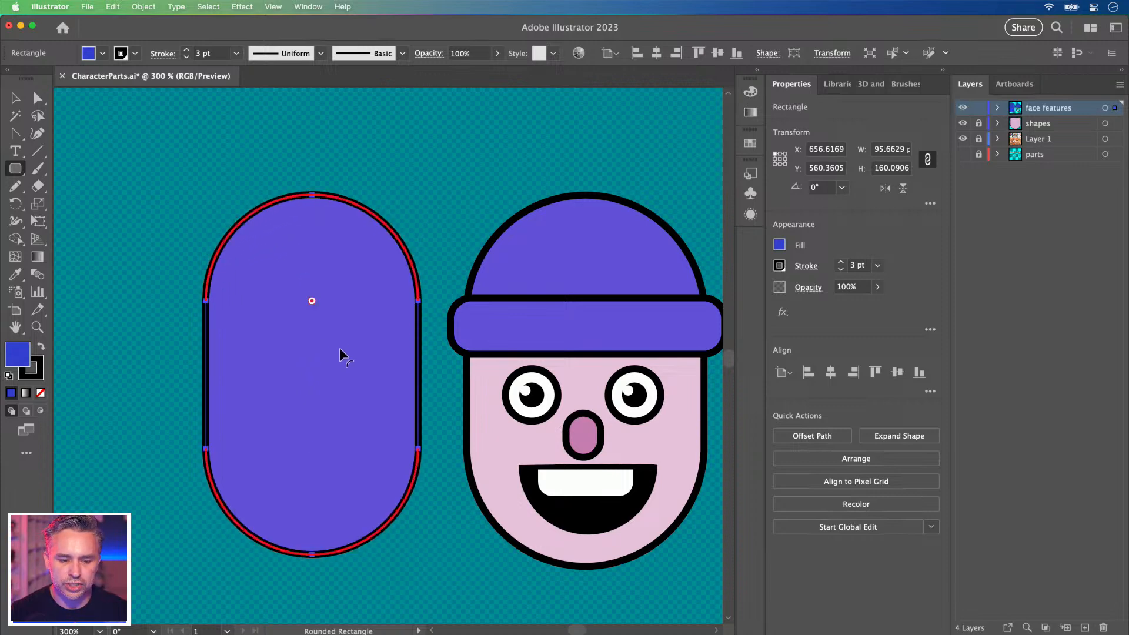
key(backslash)
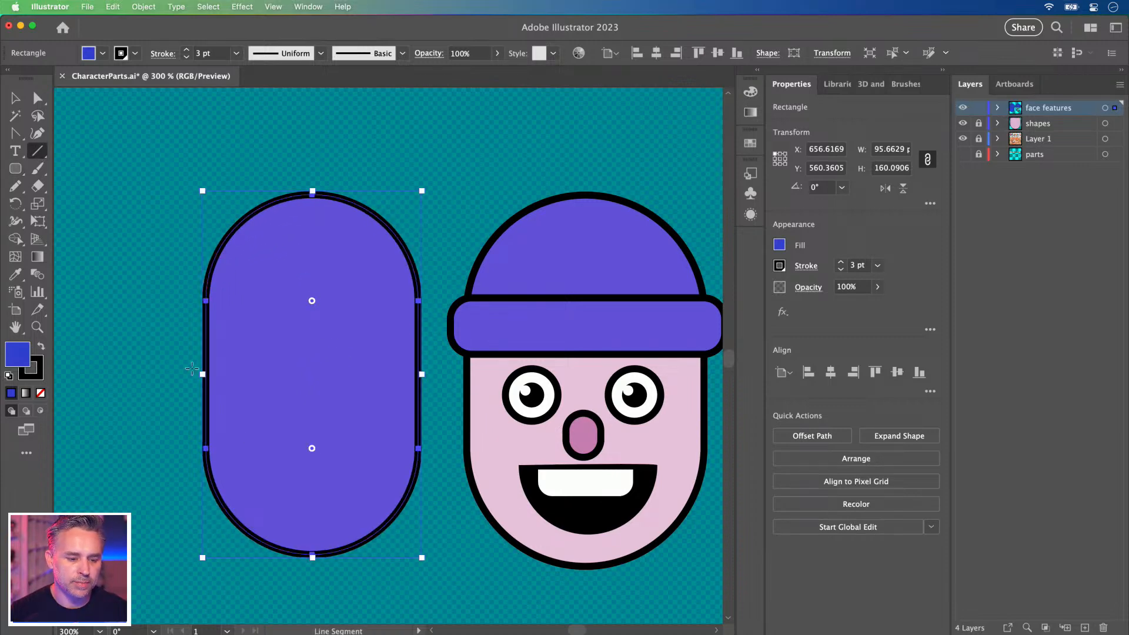
drag(185, 361, 439, 360)
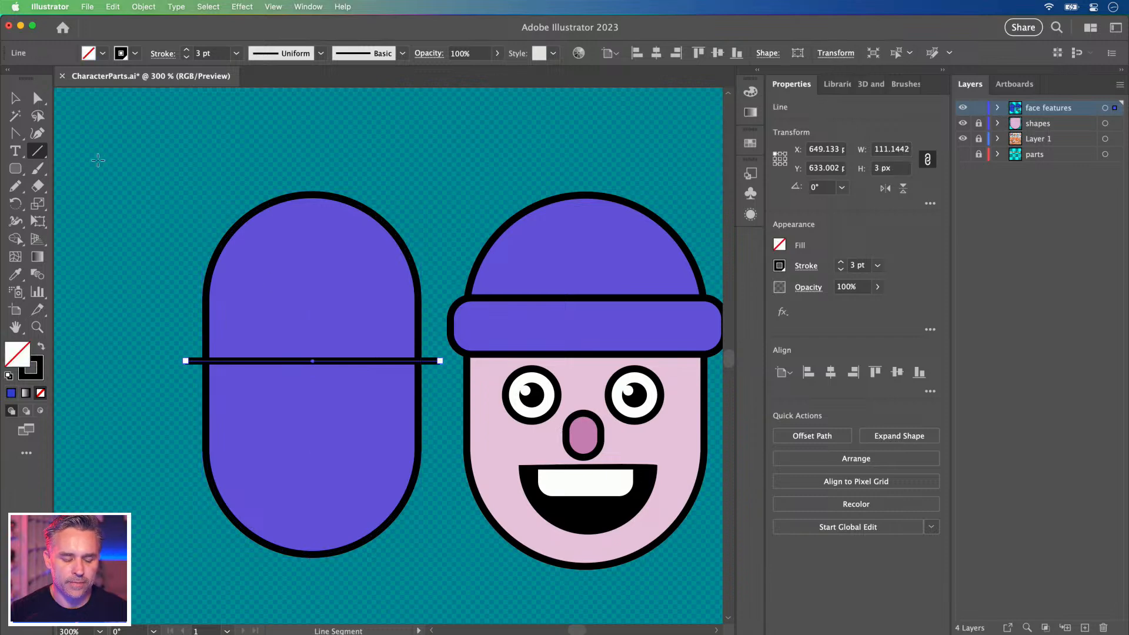
click(15, 99)
drag(292, 360, 292, 370)
click(11, 158)
click(14, 167)
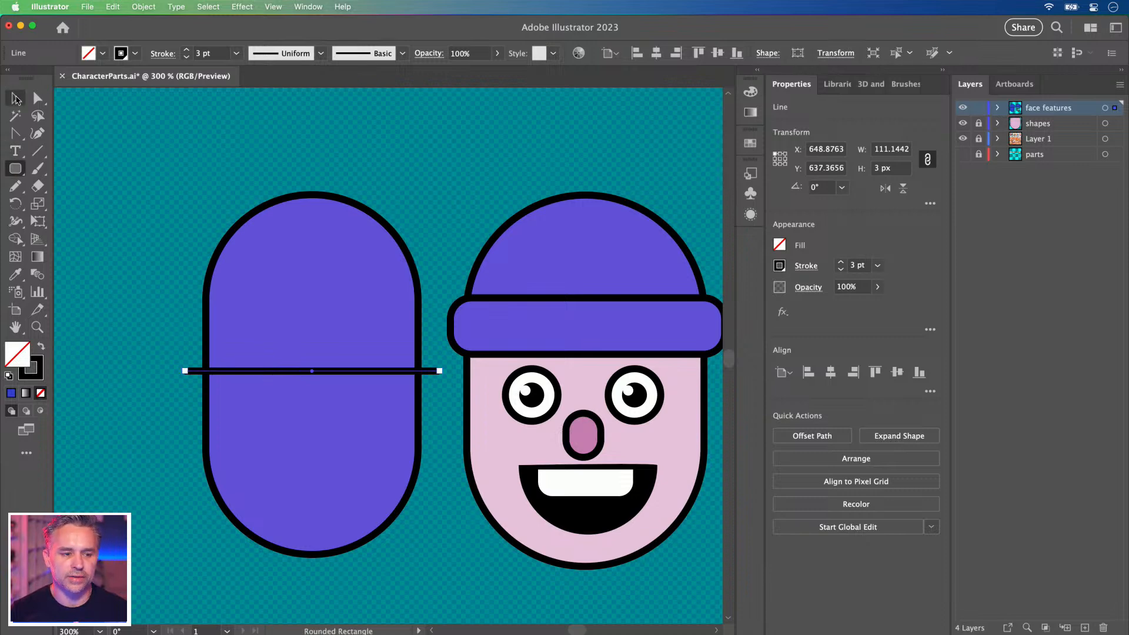
click(15, 98)
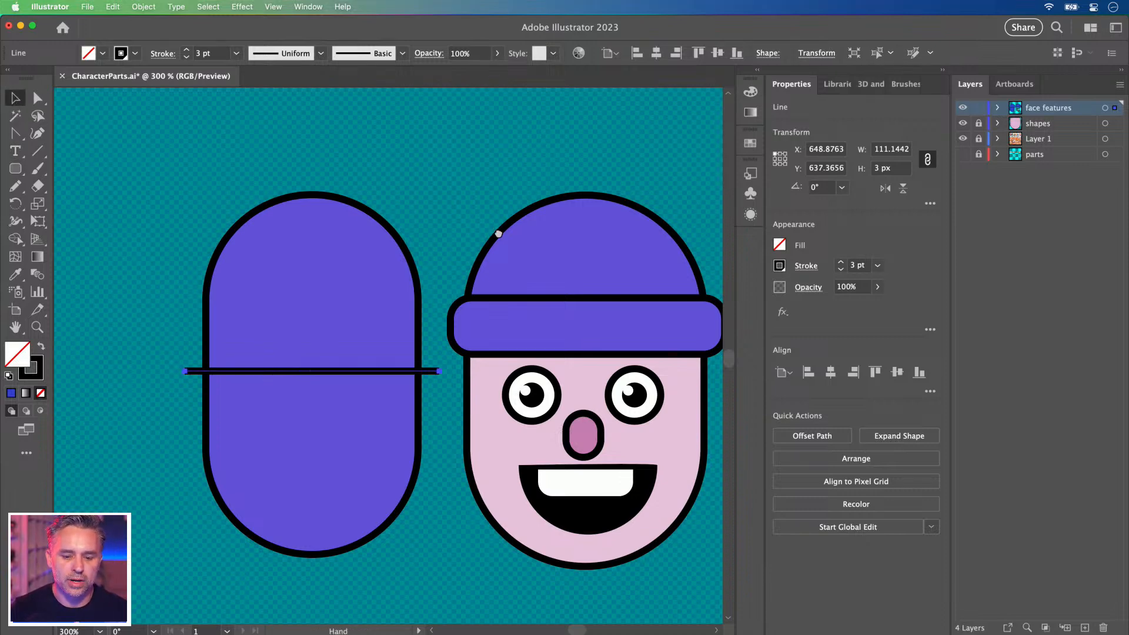
drag(498, 231, 436, 228)
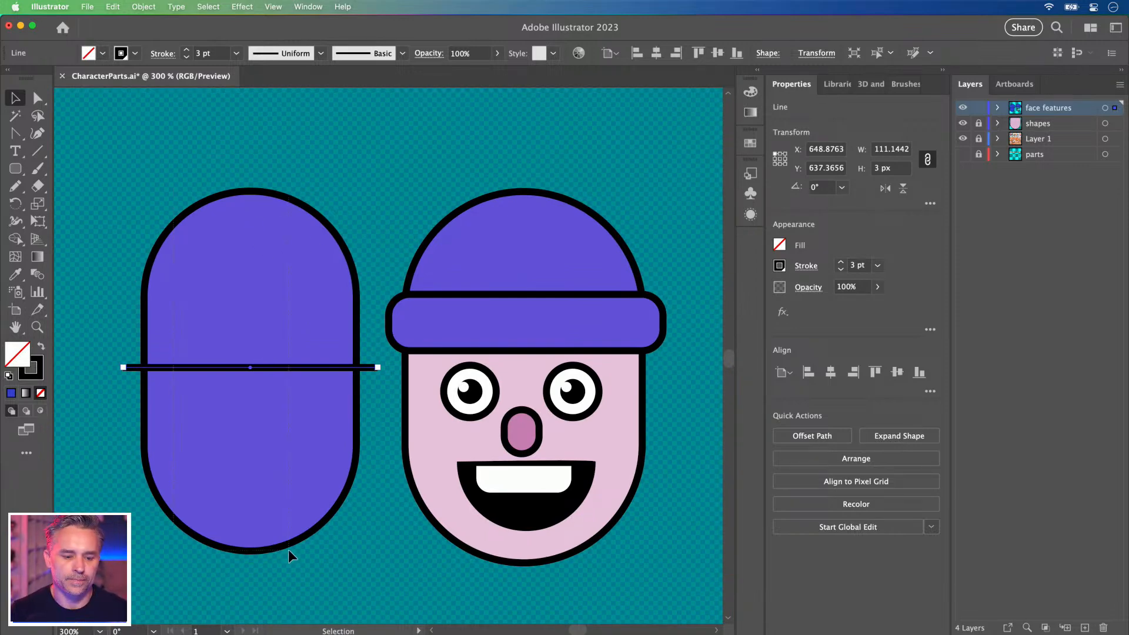
drag(287, 550, 288, 550)
key(Delete)
key(space)
drag(274, 426, 292, 410)
click(459, 301)
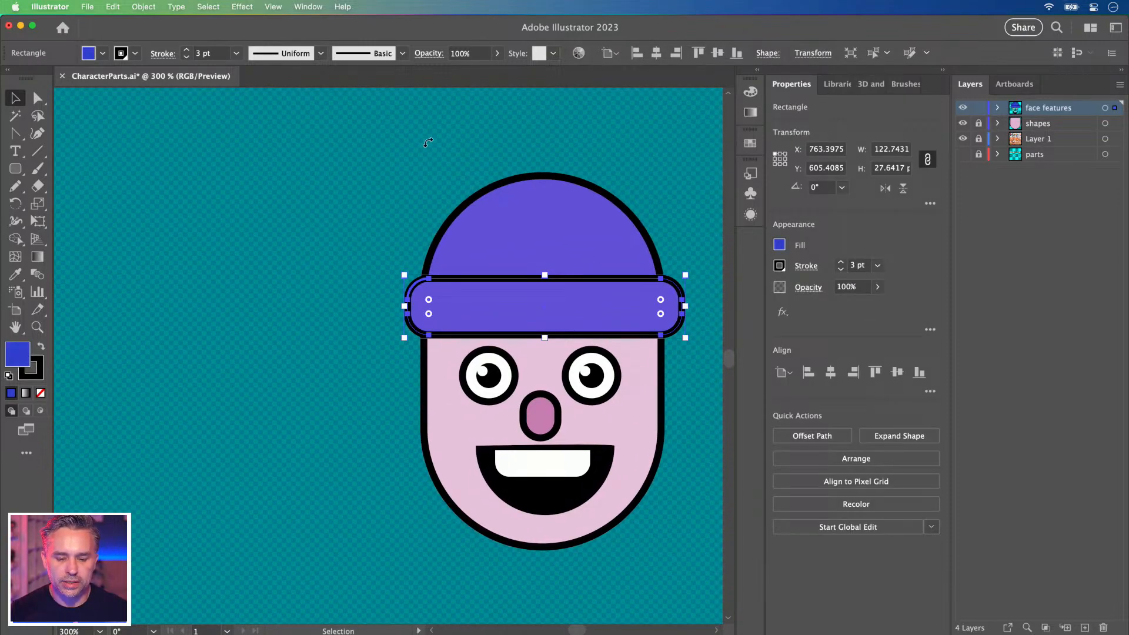
Horizontally centre the nose, mouth and both eyes under the hat.
shift+click(601, 223)
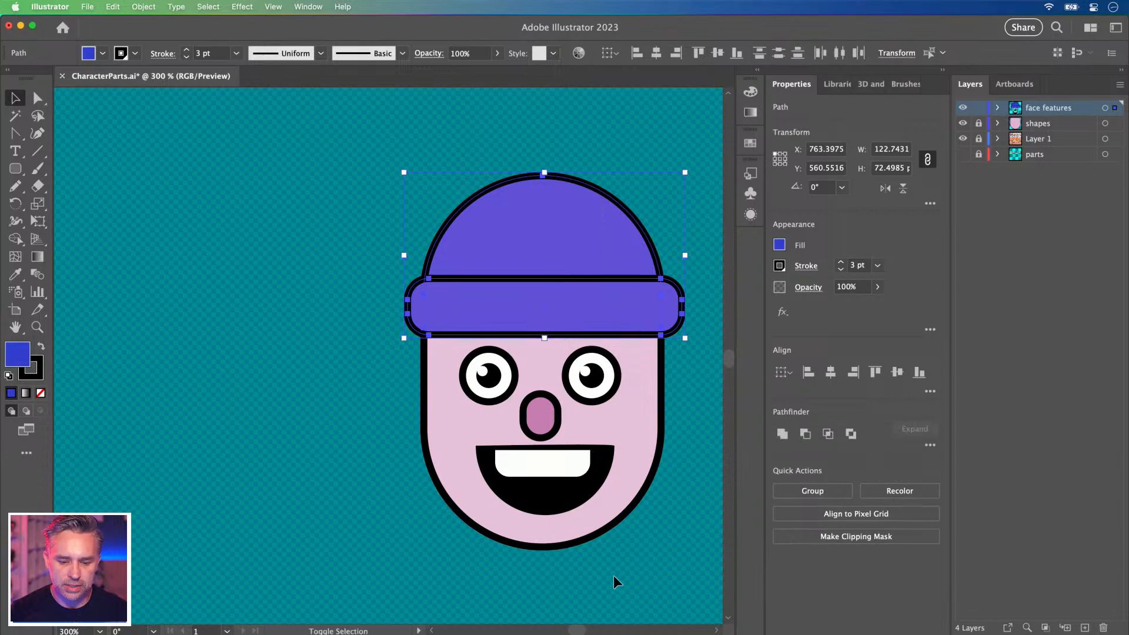
drag(440, 433, 438, 431)
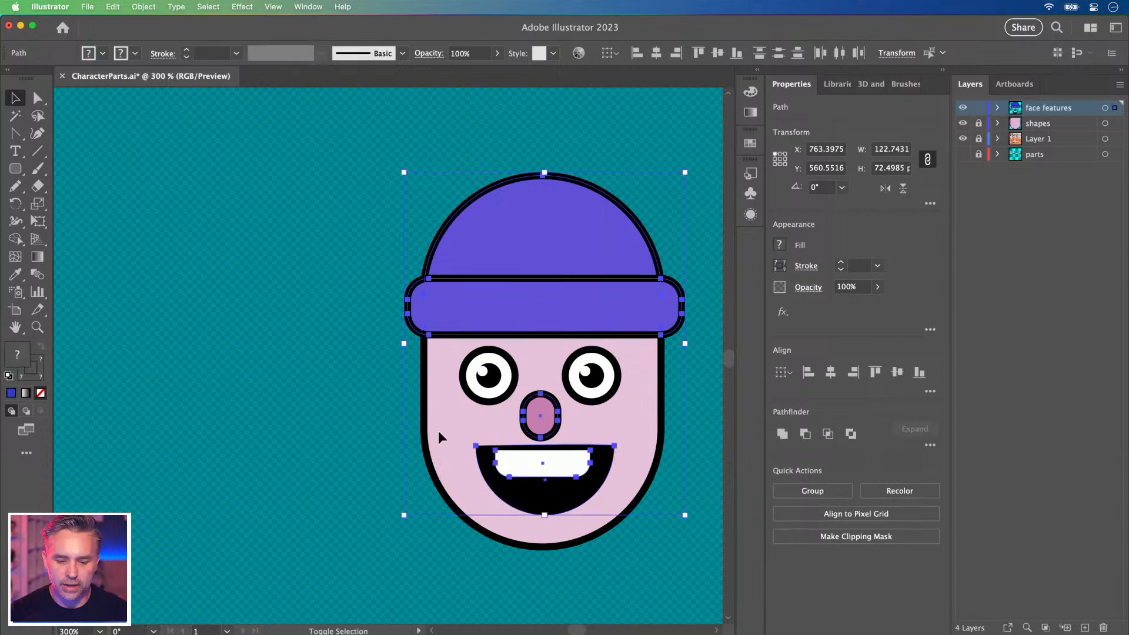
click(656, 53)
click(345, 258)
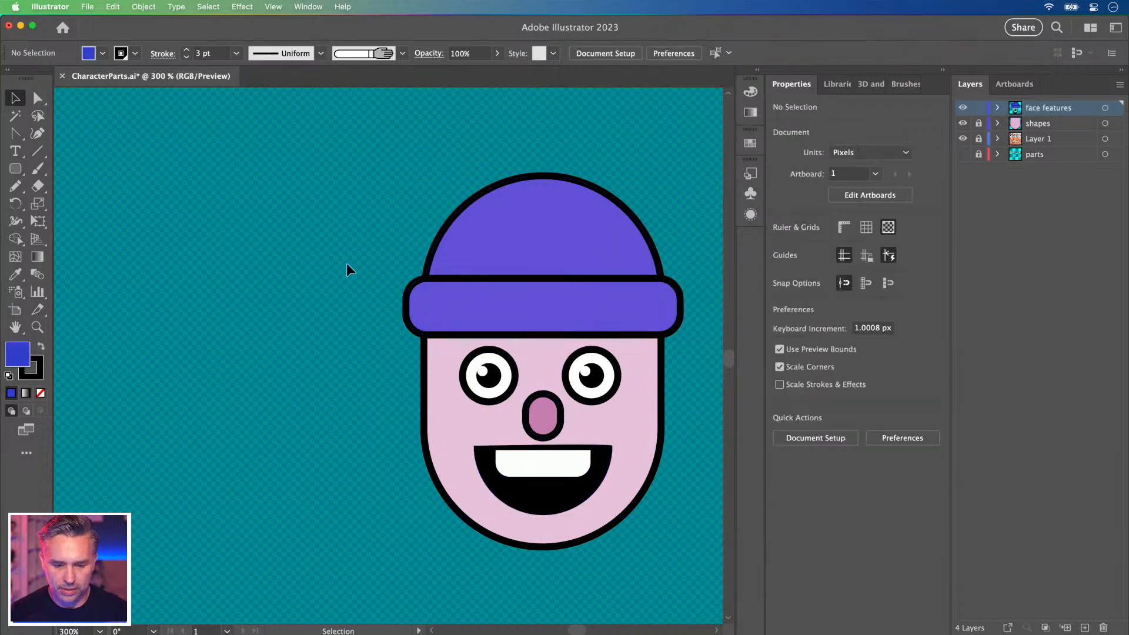
click(490, 382)
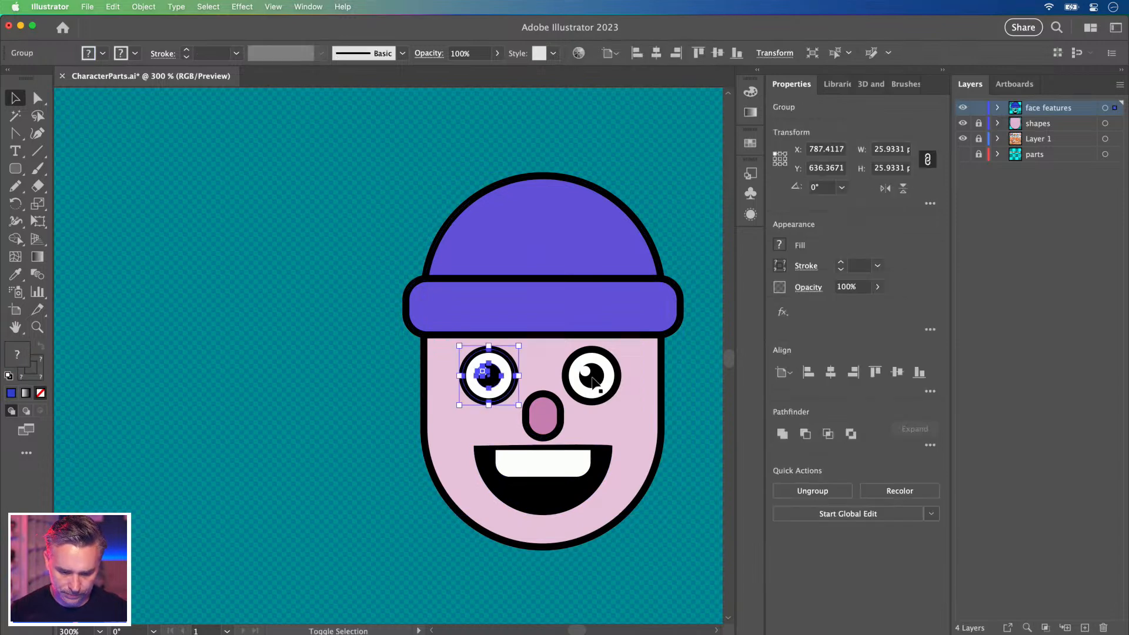
shift+click(592, 381)
key(super+a)
click(656, 53)
Zoom out to 200% around the head and undo an accidental duplicate of the features.
drag(309, 329, 341, 302)
click(941, 70)
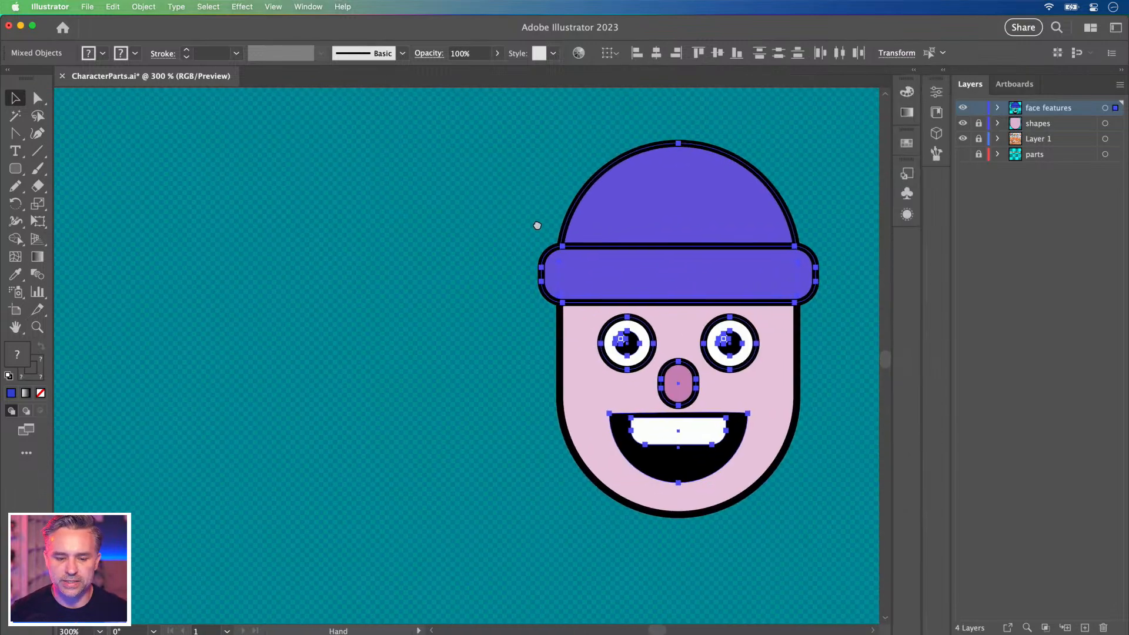
key(a)
key(super+minus)
mouse_move(466, 268)
mouse_down()
mouse_move(574, 218)
mouse_move(695, 211)
mouse_move(461, 262)
mouse_up()
key(super+z)
Unlock the shapes layer and Alt-drag two copies of the whole head to its left.
click(975, 124)
key(v)
drag(509, 164, 679, 509)
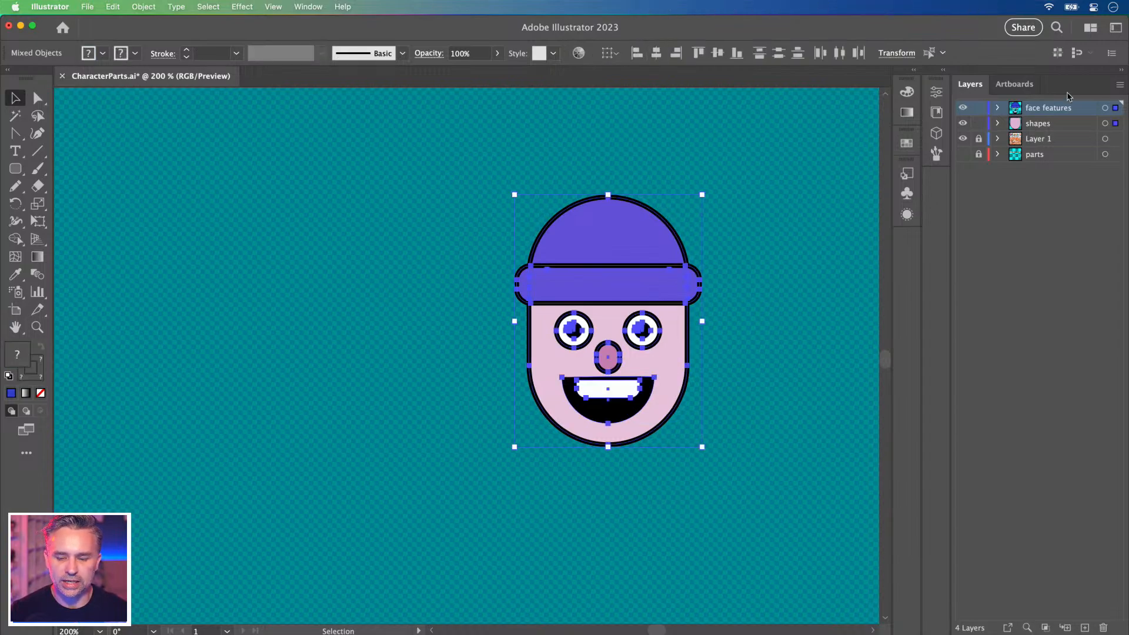
drag(623, 233, 405, 245)
drag(252, 214, 373, 210)
drag(478, 235, 259, 242)
drag(197, 211, 372, 222)
drag(600, 203, 433, 207)
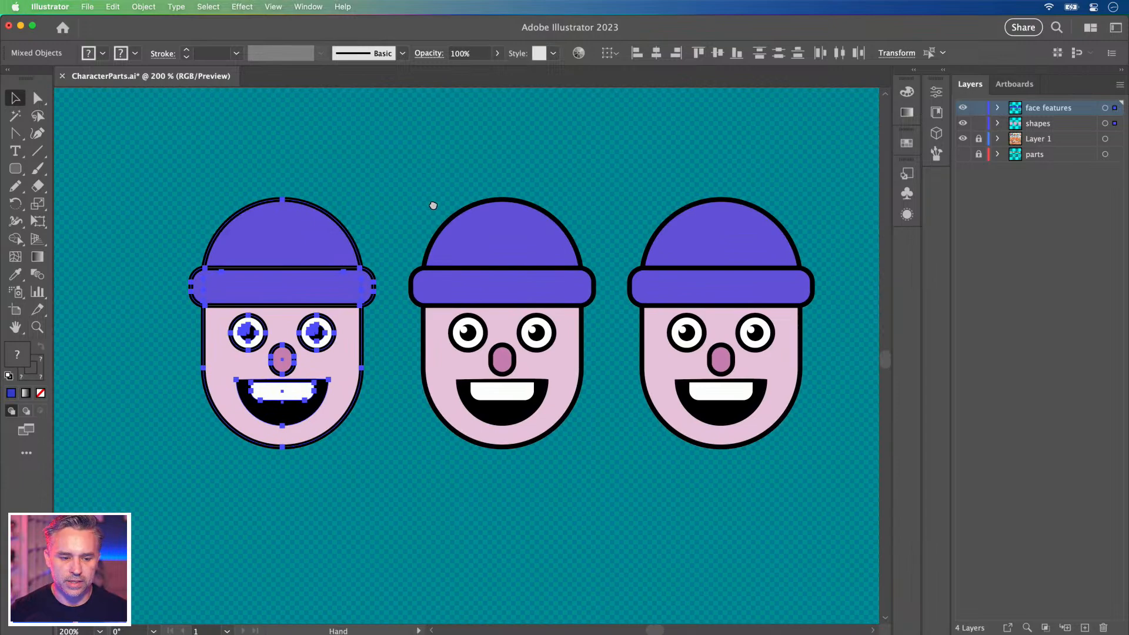
click(166, 333)
Zoom in on the middle head and make the Stroke colour active for editing.
drag(400, 126, 587, 496)
key(a)
key(super+equal)
key(v)
key(super+equal)
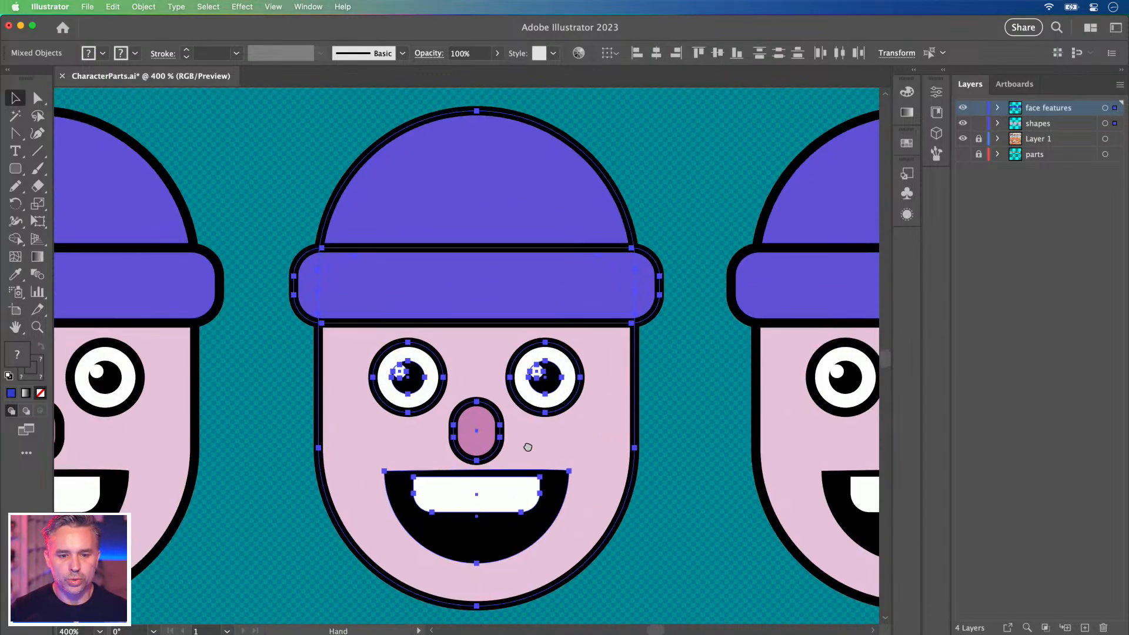
scroll(526, 446, left, 2)
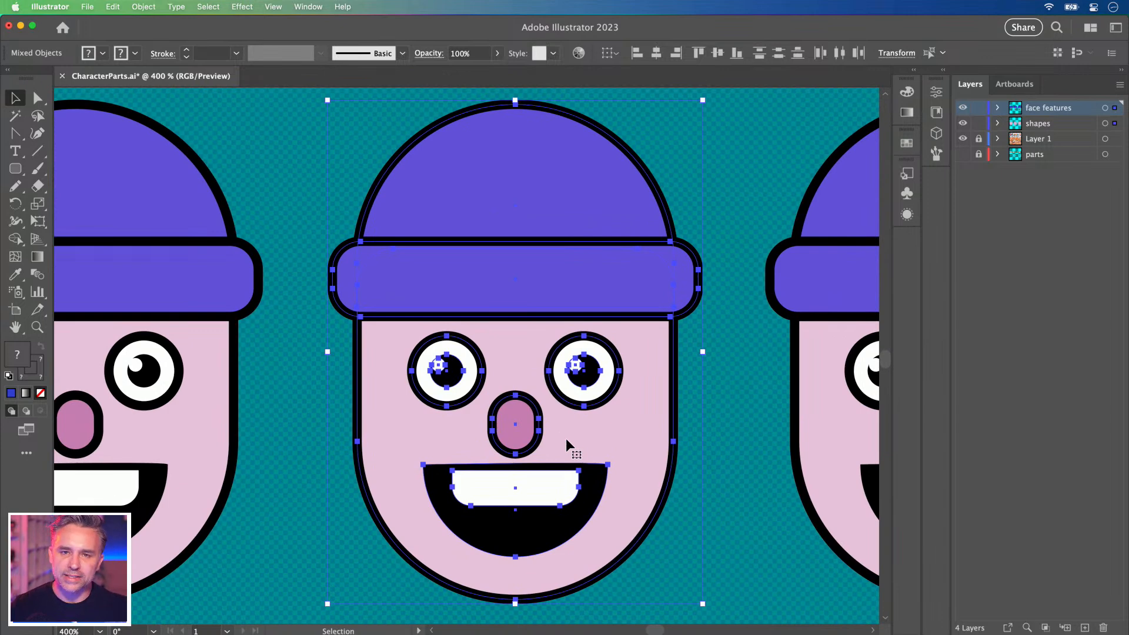
click(39, 379)
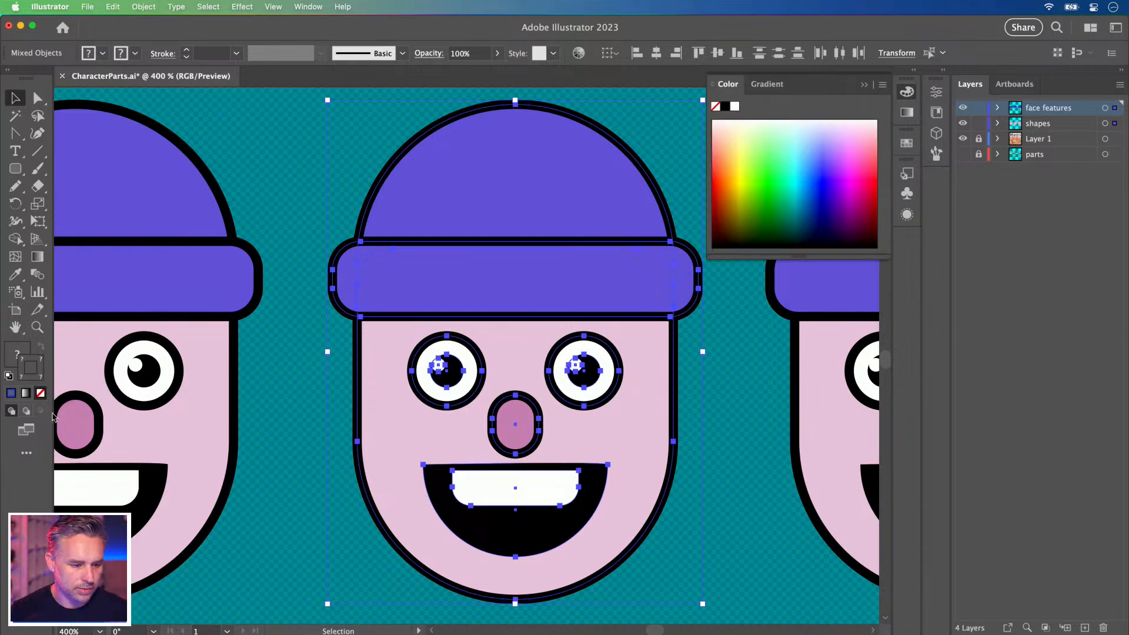
Set the stroke to None on the middle face, hat band and hat dome.
click(275, 384)
click(390, 373)
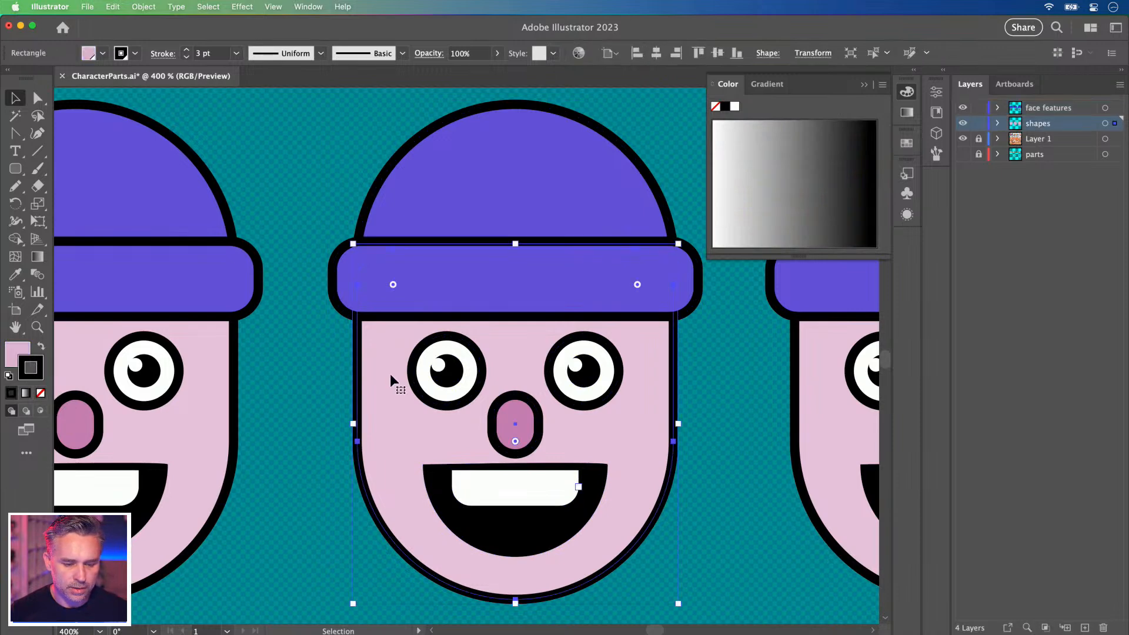
click(292, 250)
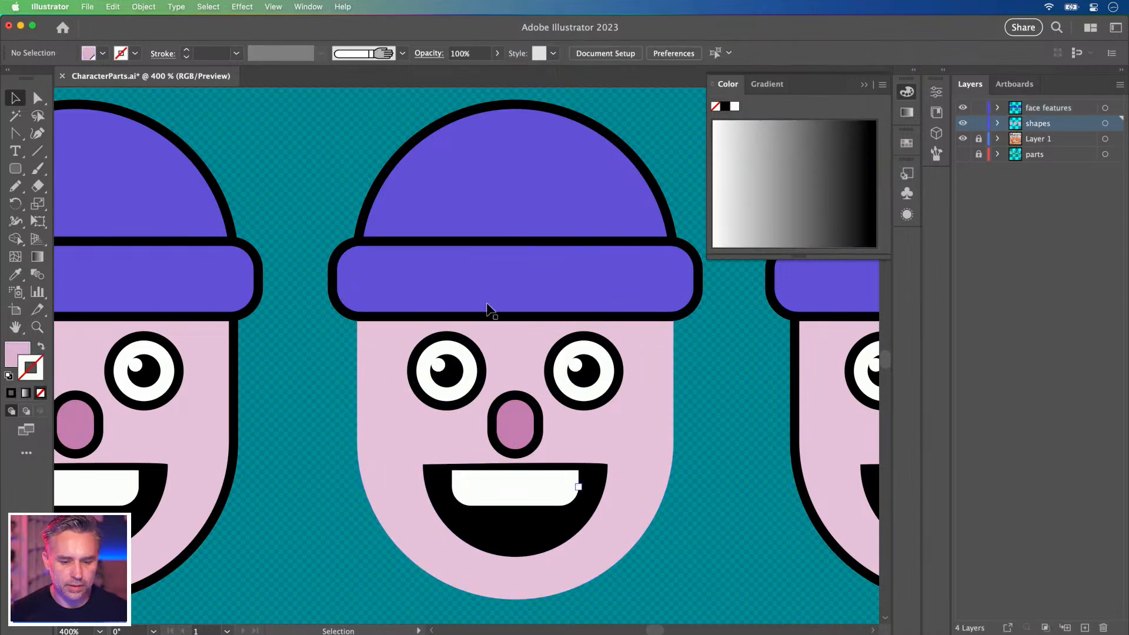
click(488, 307)
click(41, 393)
click(500, 197)
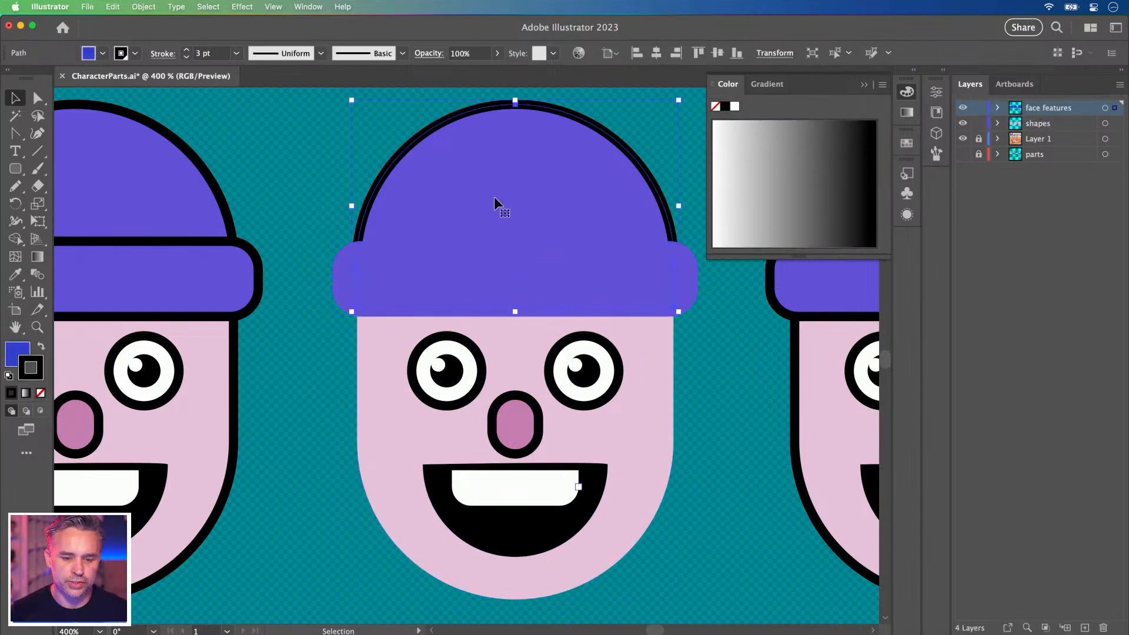
click(41, 393)
Ungroup the middle character's eyes down to their individual parts.
click(410, 372)
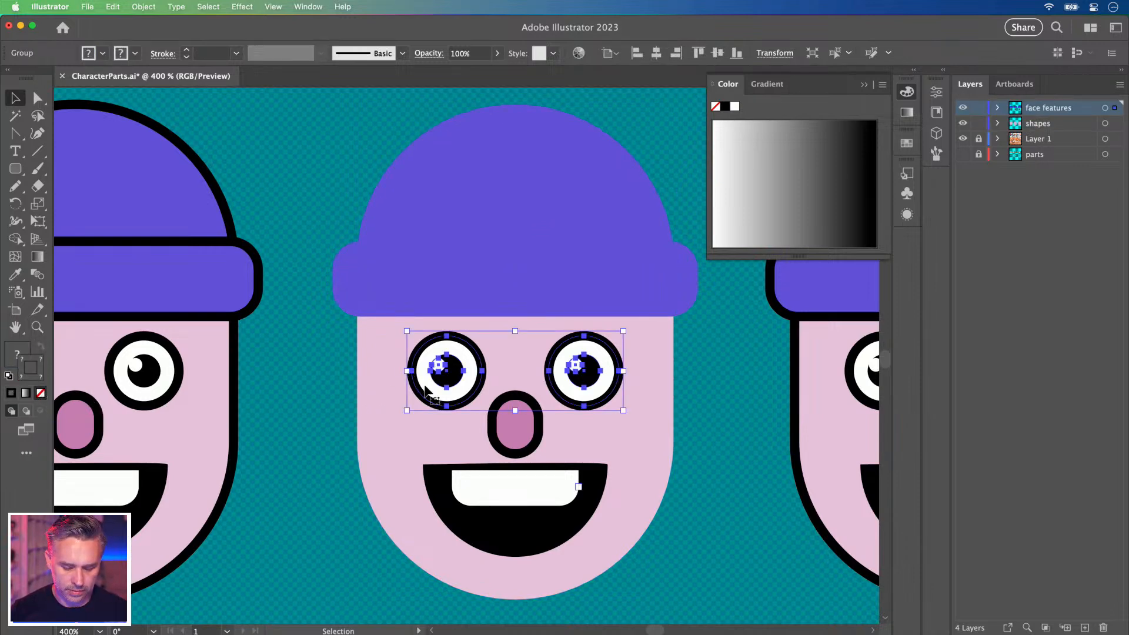
right_click(436, 379)
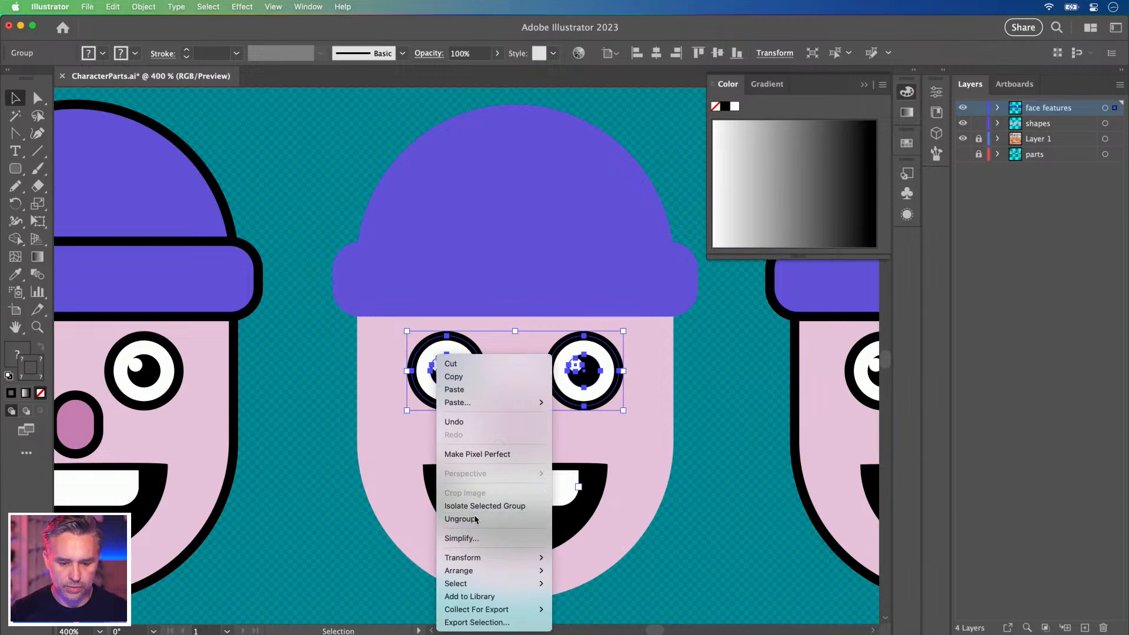
click(459, 518)
click(297, 362)
click(435, 369)
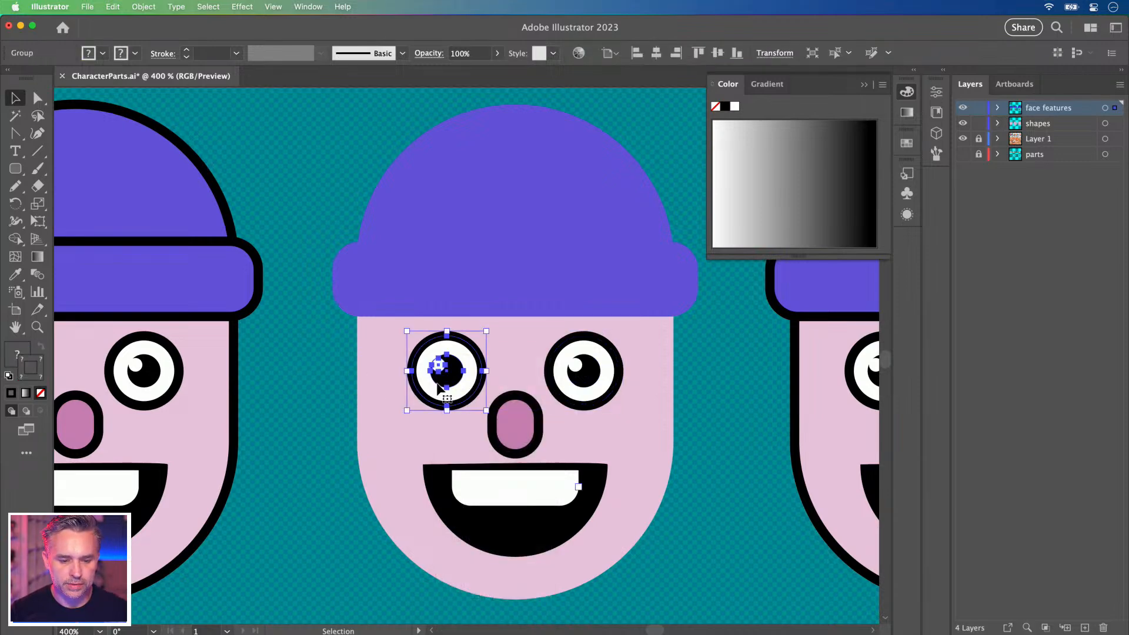
shift+click(567, 367)
right_click(563, 367)
click(593, 538)
click(390, 390)
Remove the black outlines from both white eye rings.
click(428, 387)
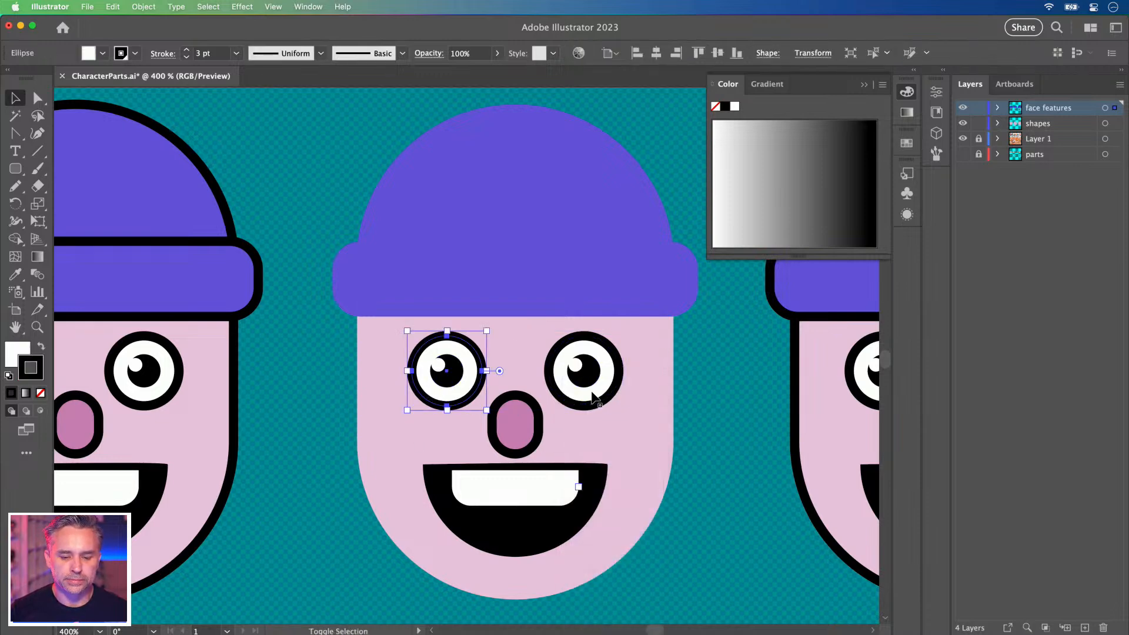
shift+click(549, 401)
click(320, 378)
click(432, 390)
shift+click(580, 405)
click(41, 393)
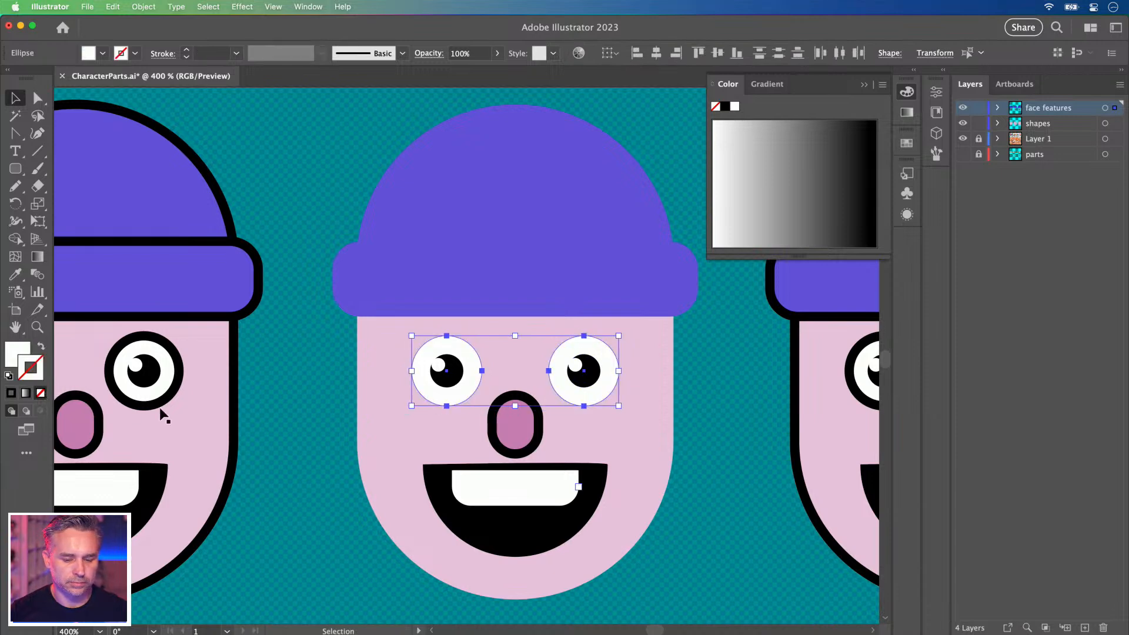
Strip the outlines from the nose and mouth, then select the hat dome.
click(316, 423)
click(506, 433)
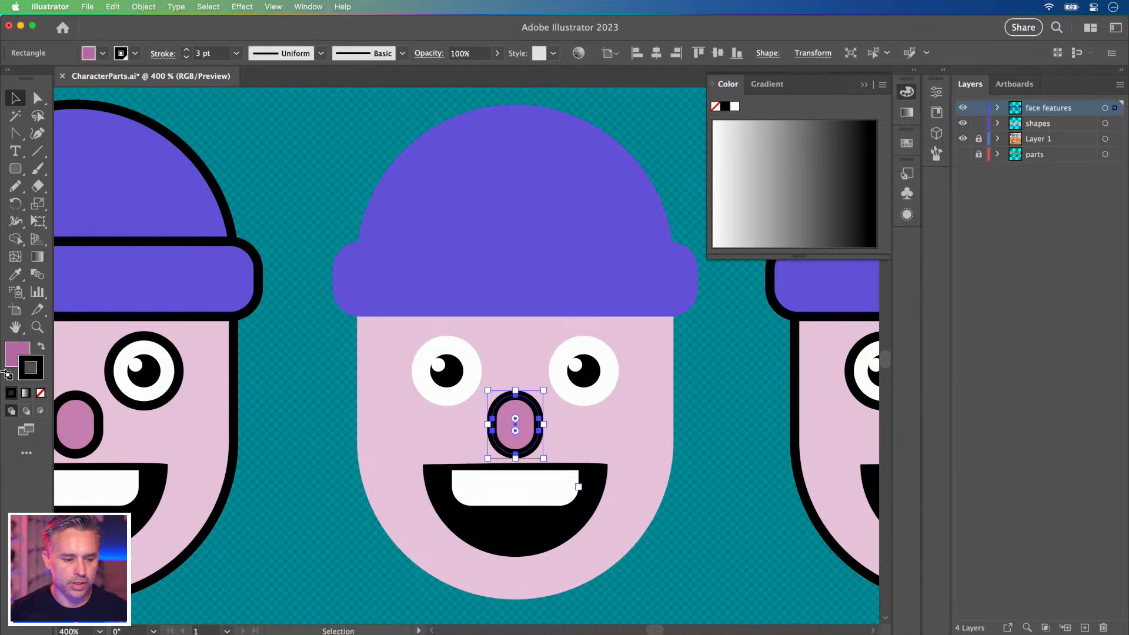
click(40, 393)
click(504, 529)
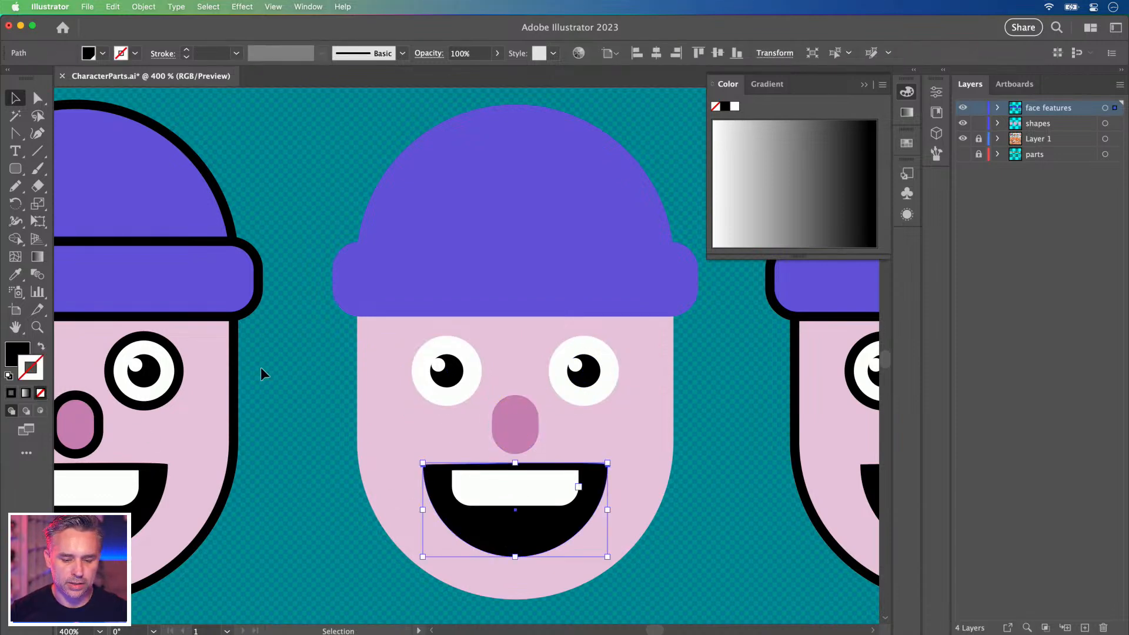
click(287, 372)
click(405, 271)
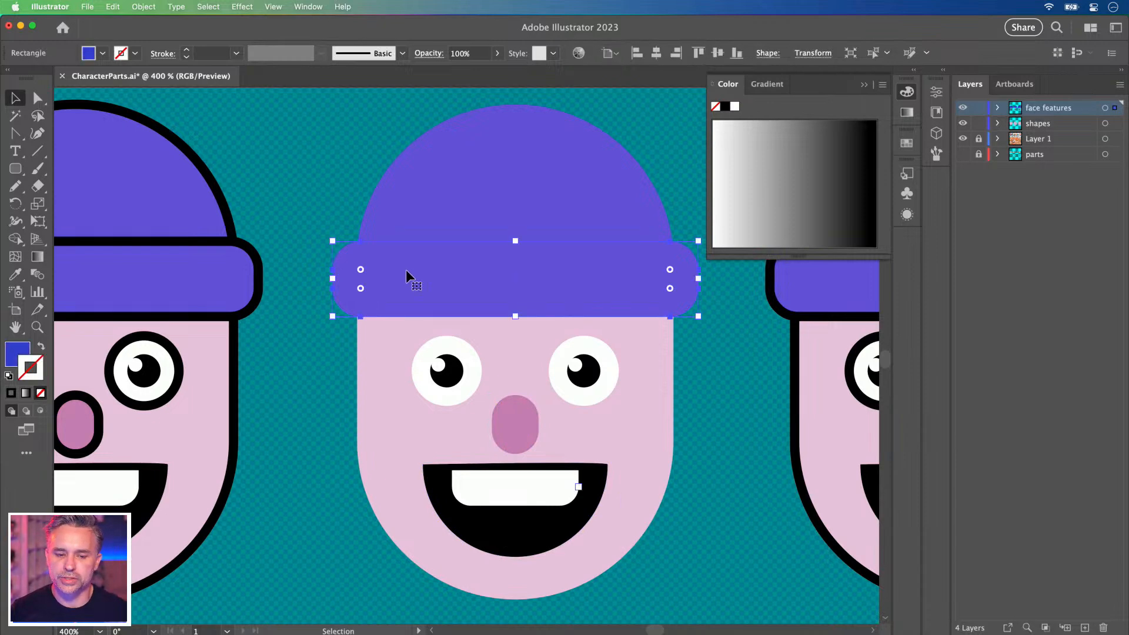
click(447, 172)
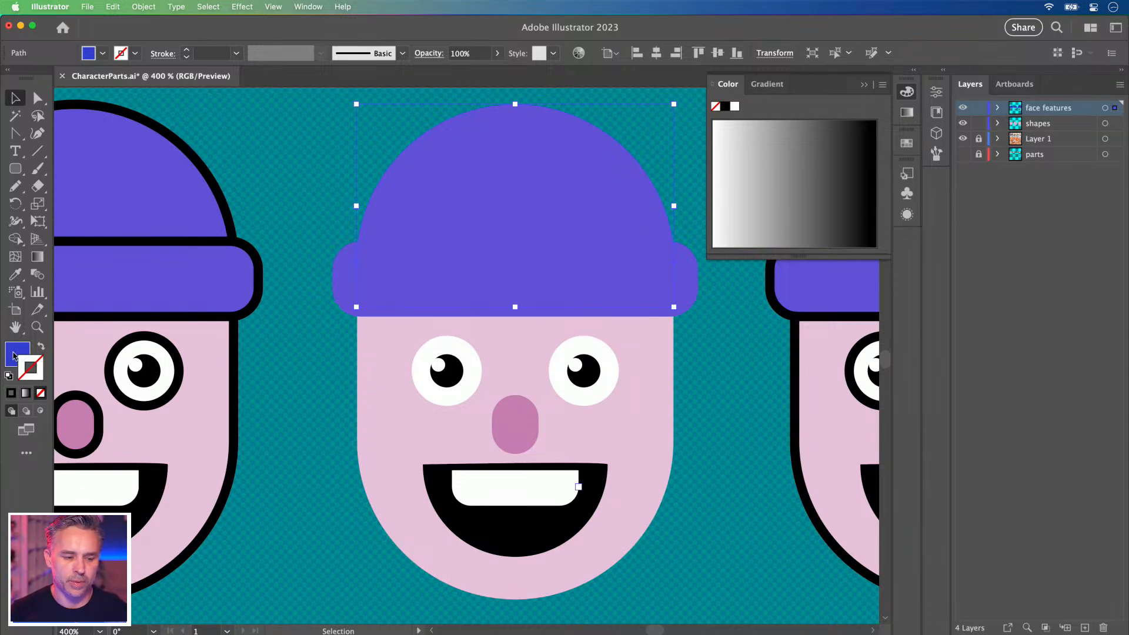
Fill the middle hat dome with a darker blue than the band.
double_click(16, 354)
drag(761, 372, 768, 375)
click(970, 325)
click(325, 369)
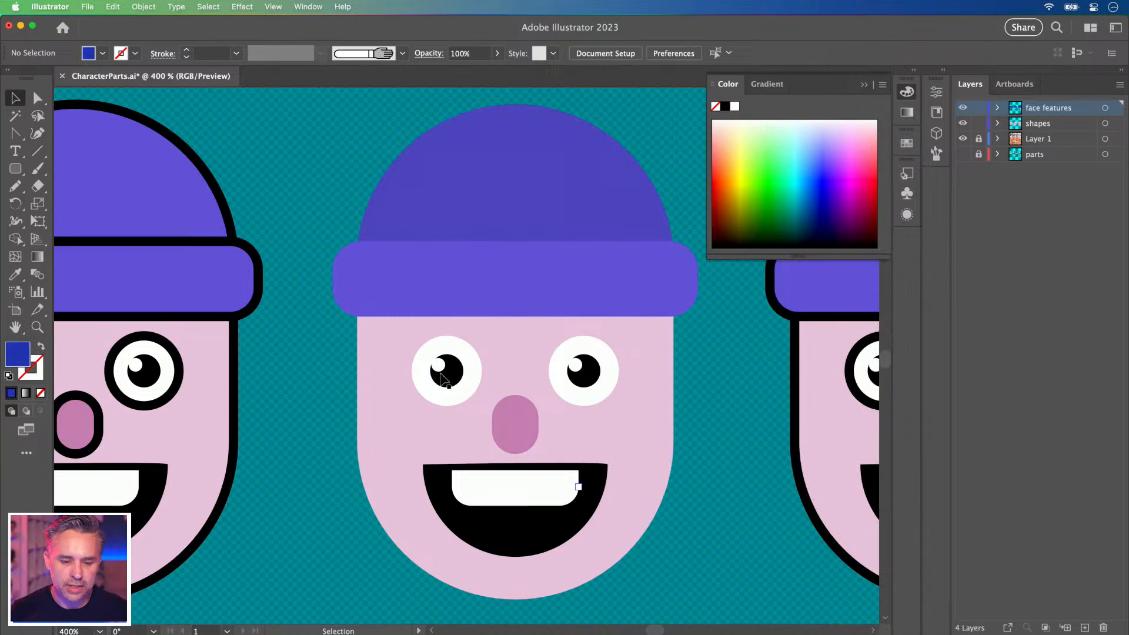
Select both black pupils and the mouth together for a fill change.
click(438, 368)
click(338, 385)
click(448, 381)
click(459, 385)
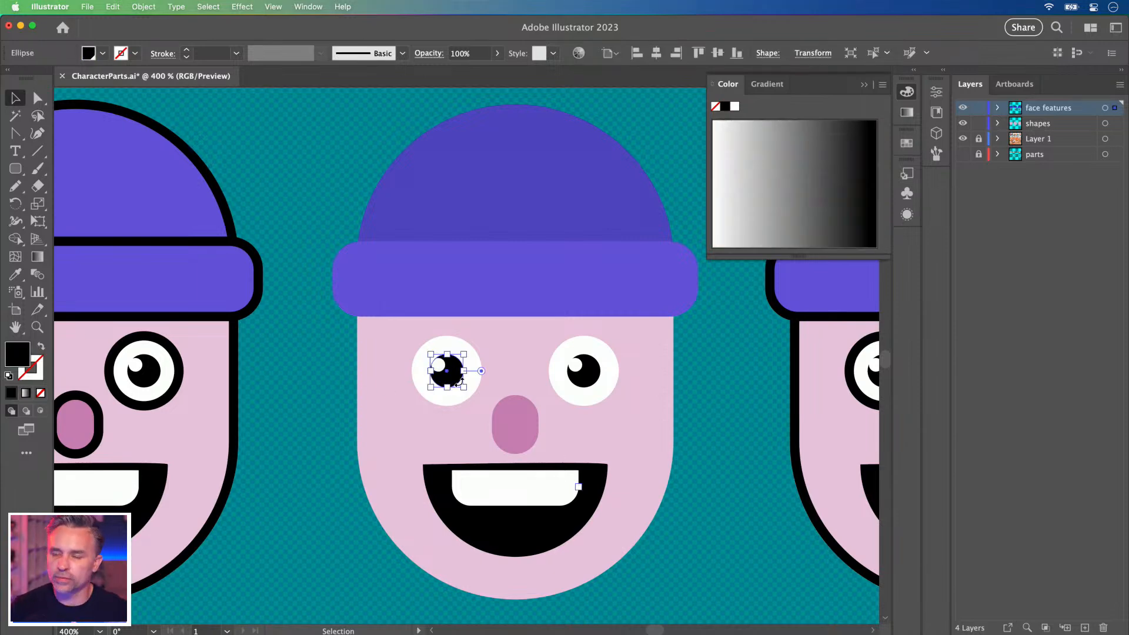
shift+click(587, 383)
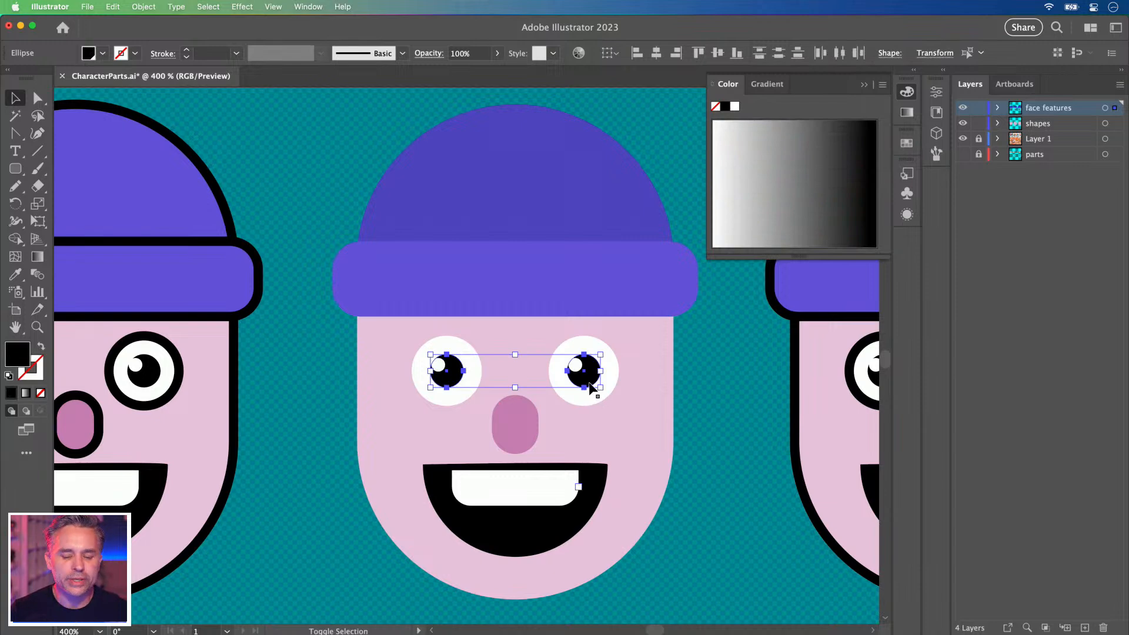
scroll(588, 383, left, 2)
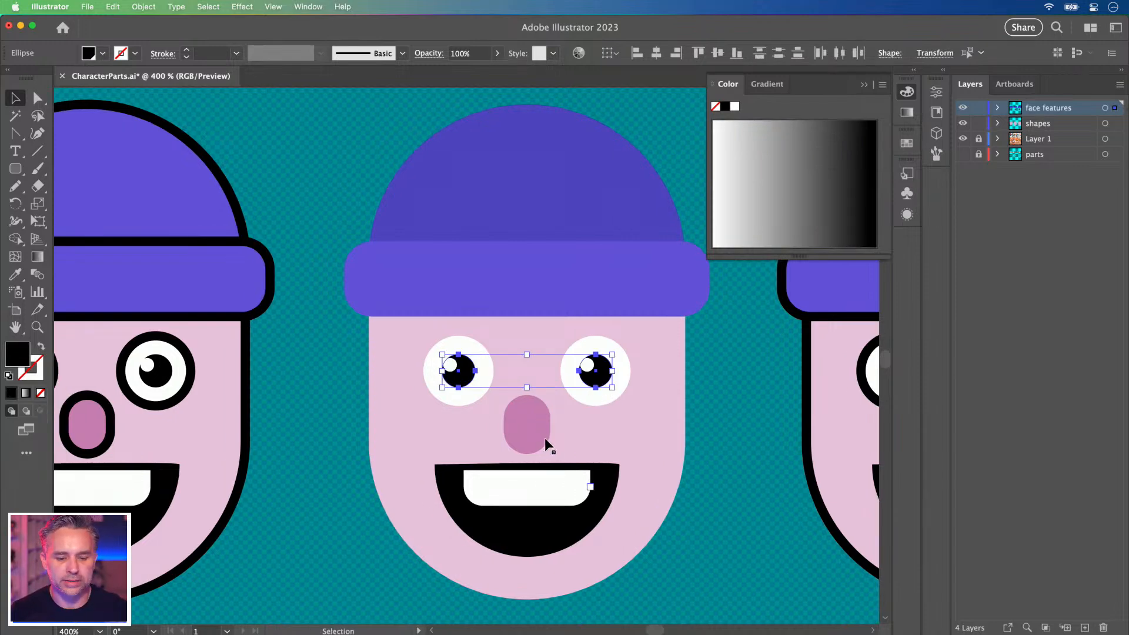
scroll(577, 434, right, 3)
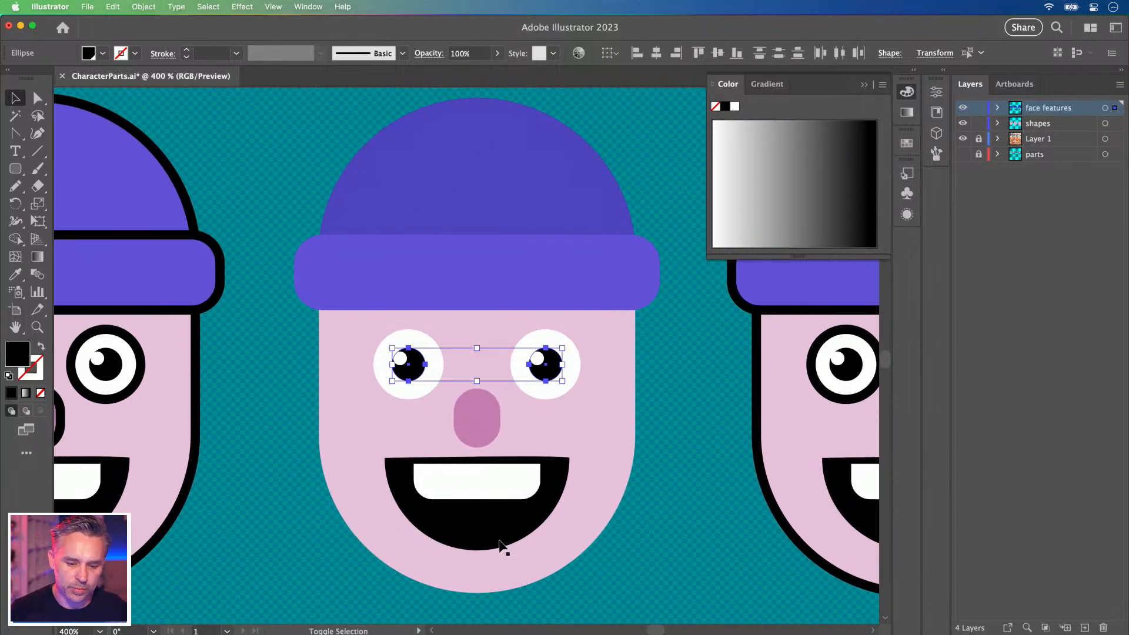
shift+click(477, 540)
double_click(23, 356)
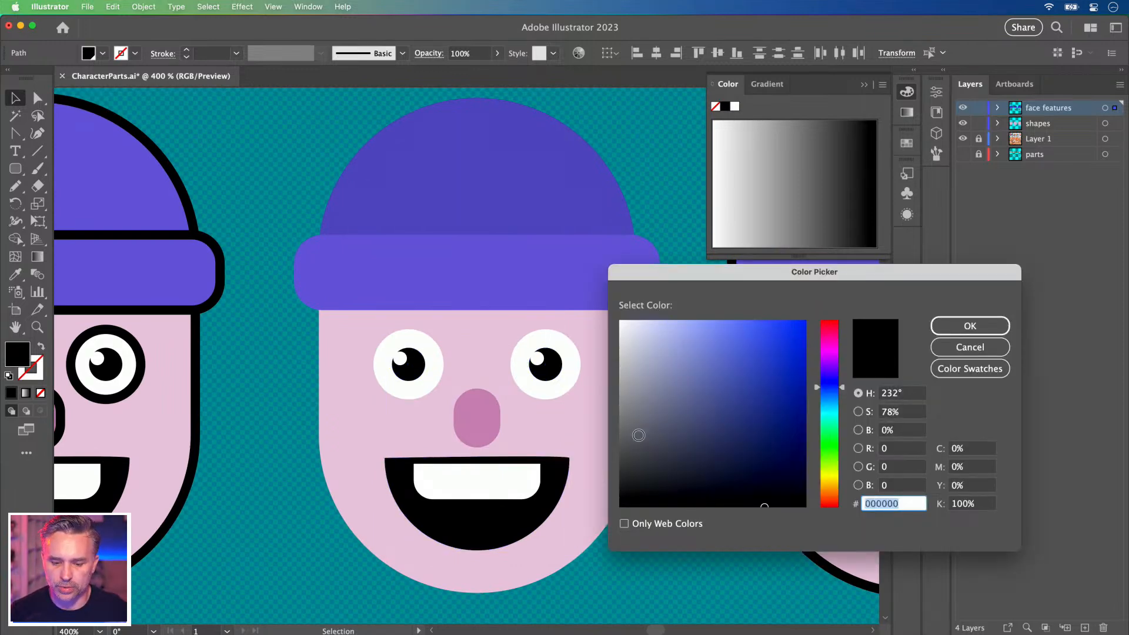
Change the pupils' and mouth's fill from black to dark slate grey 3c4056.
click(633, 439)
drag(633, 439, 676, 442)
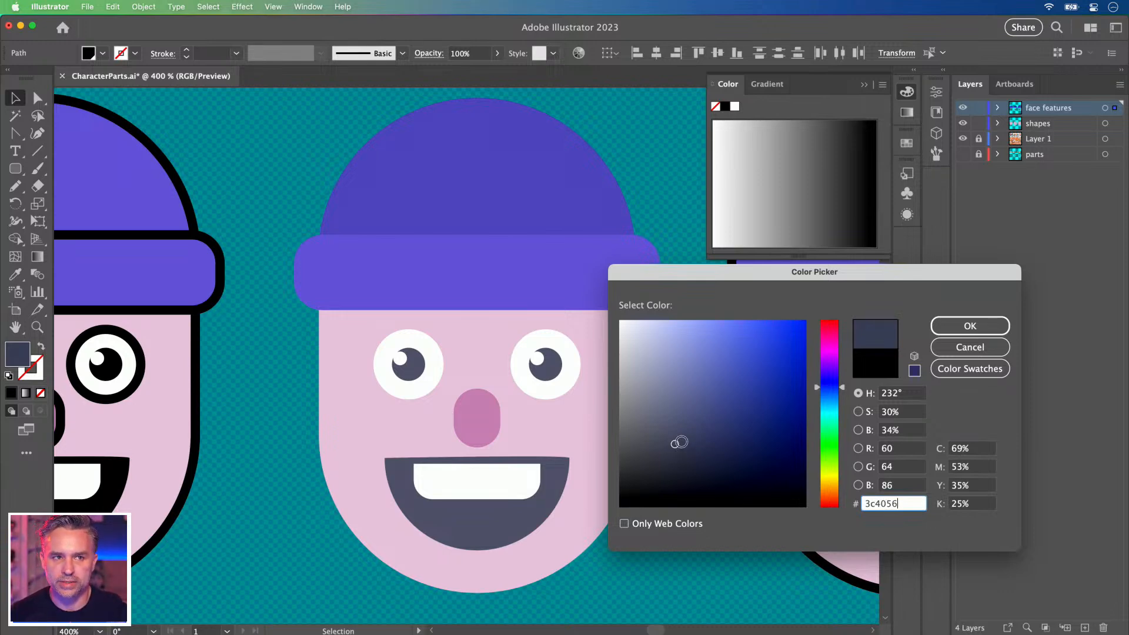
click(948, 325)
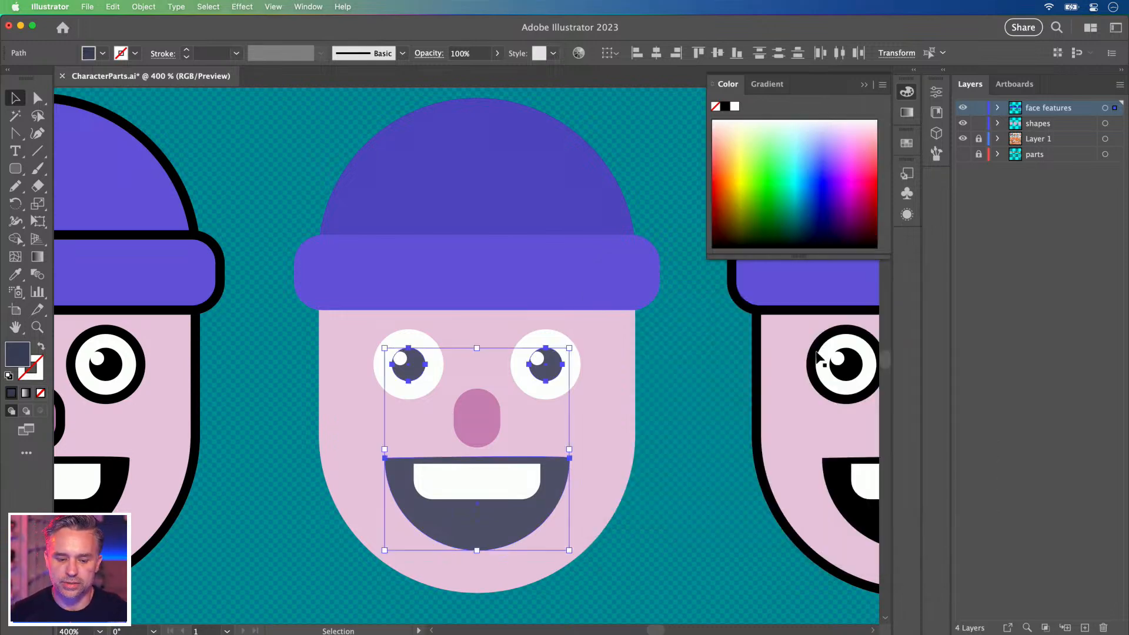
Move the teeth up against the top of the mouth.
click(300, 416)
drag(450, 488, 454, 474)
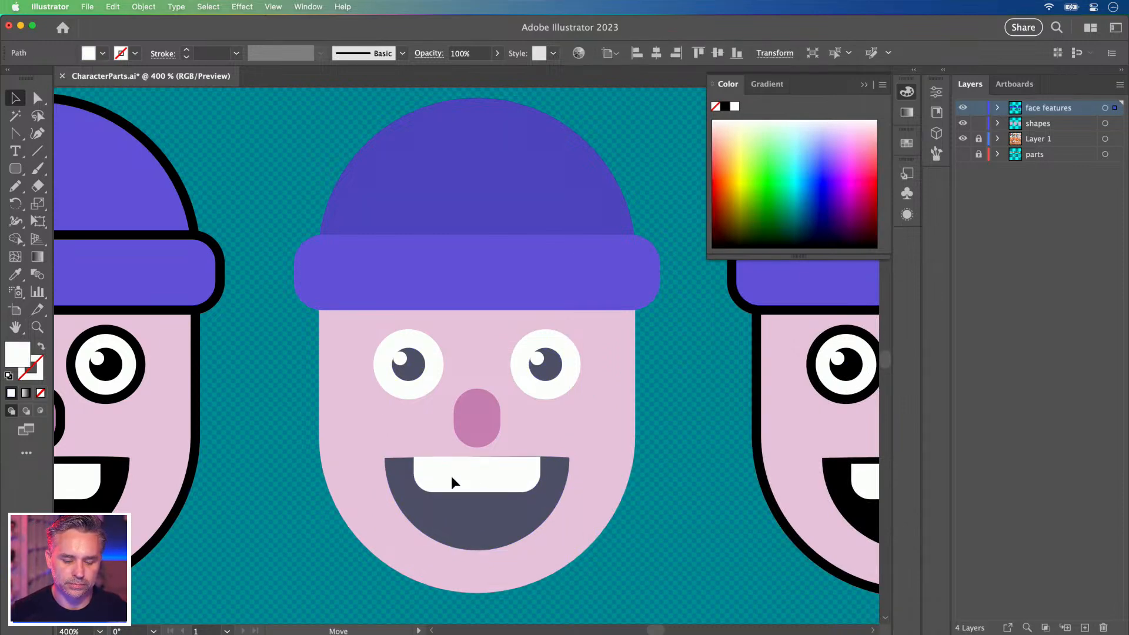
click(276, 396)
Delete the outlined right-hand character.
key(super+minus)
key(super+minus)
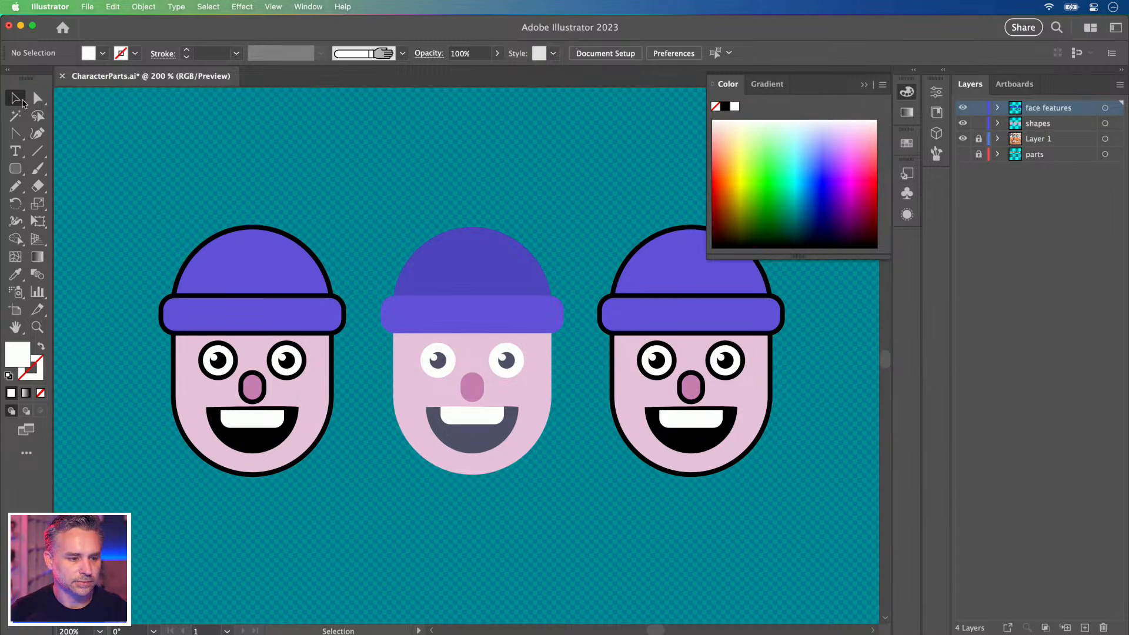
scroll(412, 211, right, 5)
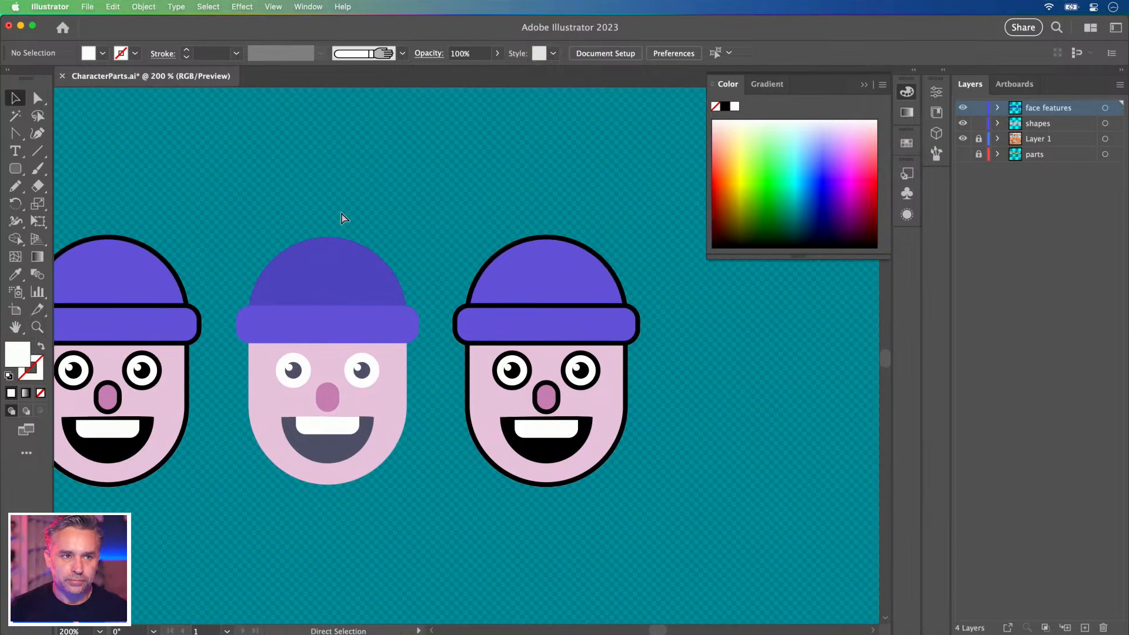
key(super+equal)
drag(742, 584, 211, 169)
key(Delete)
Duplicate the flat middle character to the right, then zoom out to 300%.
click(223, 328)
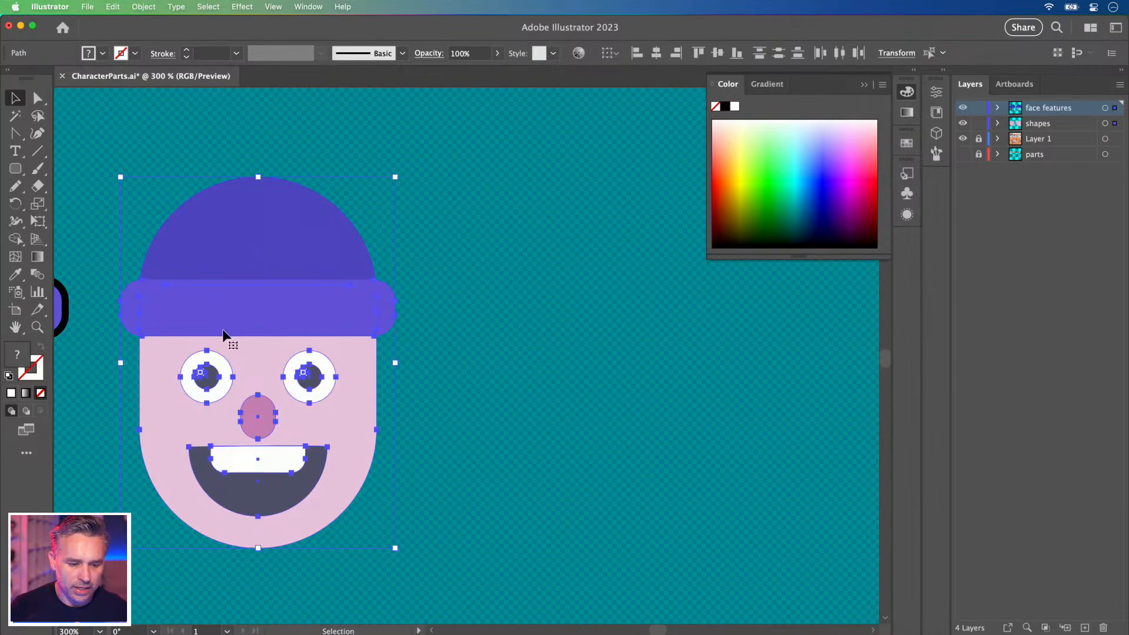
drag(217, 332, 596, 356)
key(super+equal)
click(864, 85)
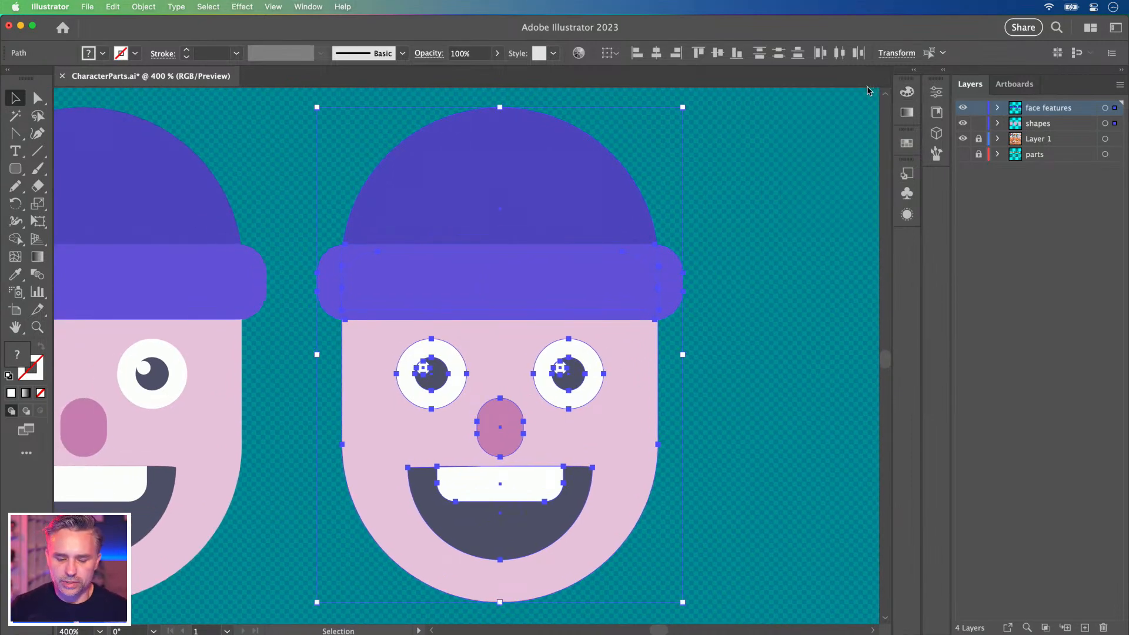
key(super+minus)
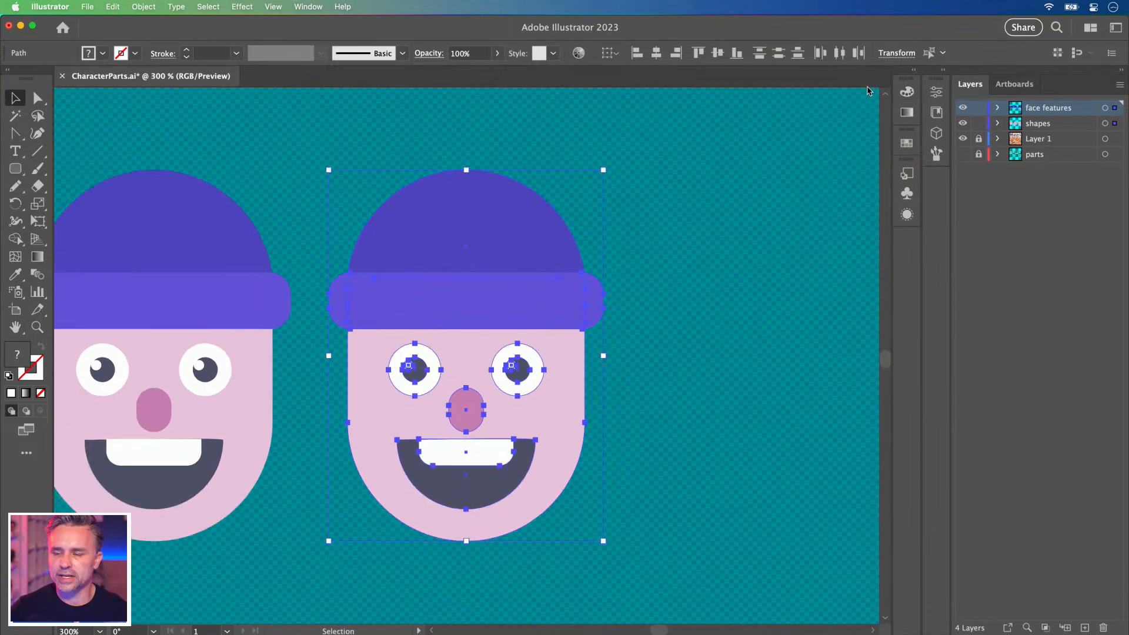
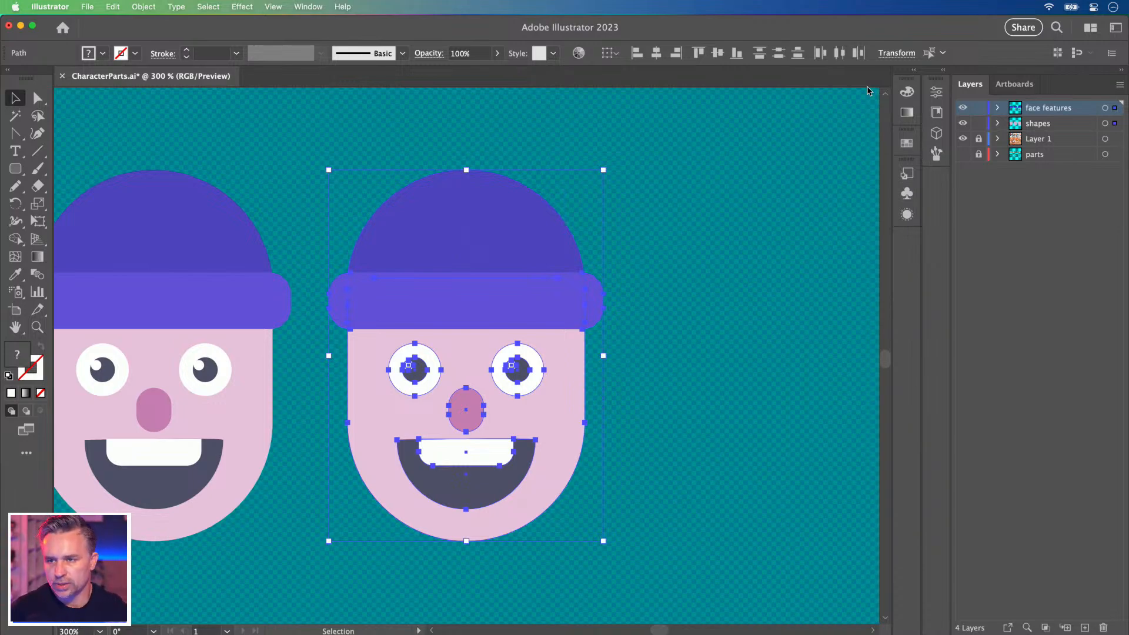
Delete the extra plain face and duplicate the black-outlined face to the right of the flat one.
key(Delete)
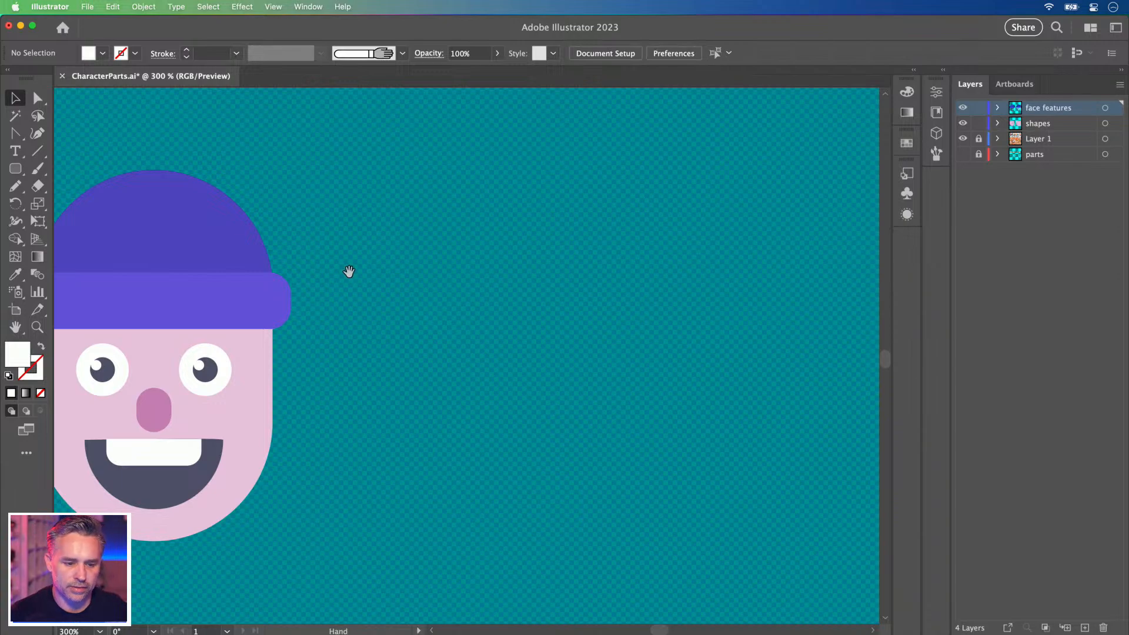
drag(347, 273, 559, 267)
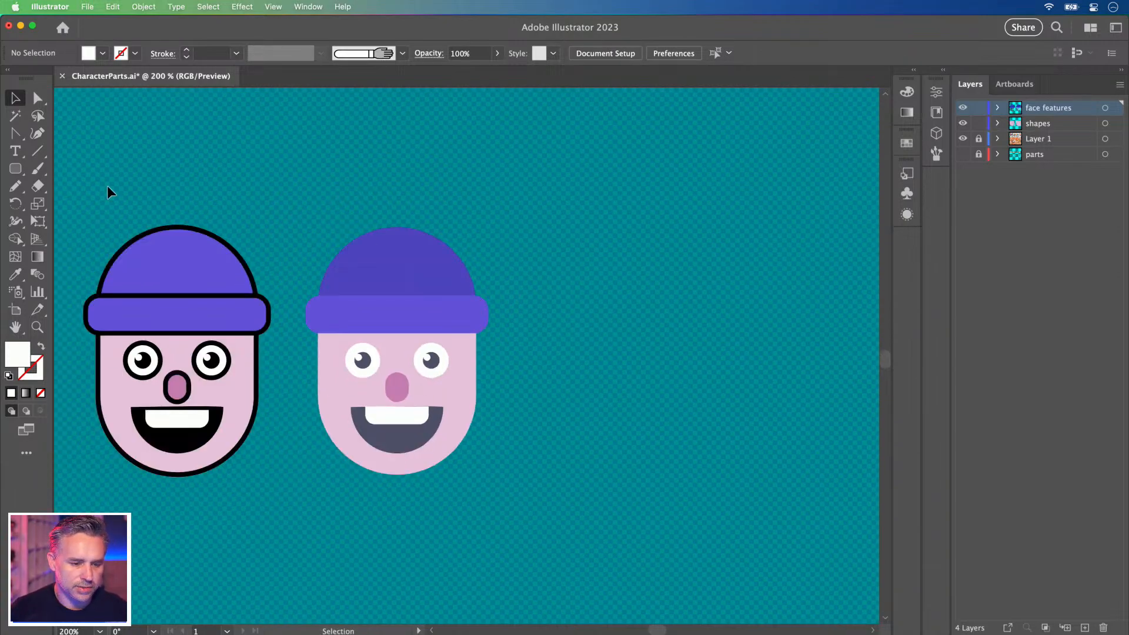
click(125, 309)
drag(131, 310, 569, 345)
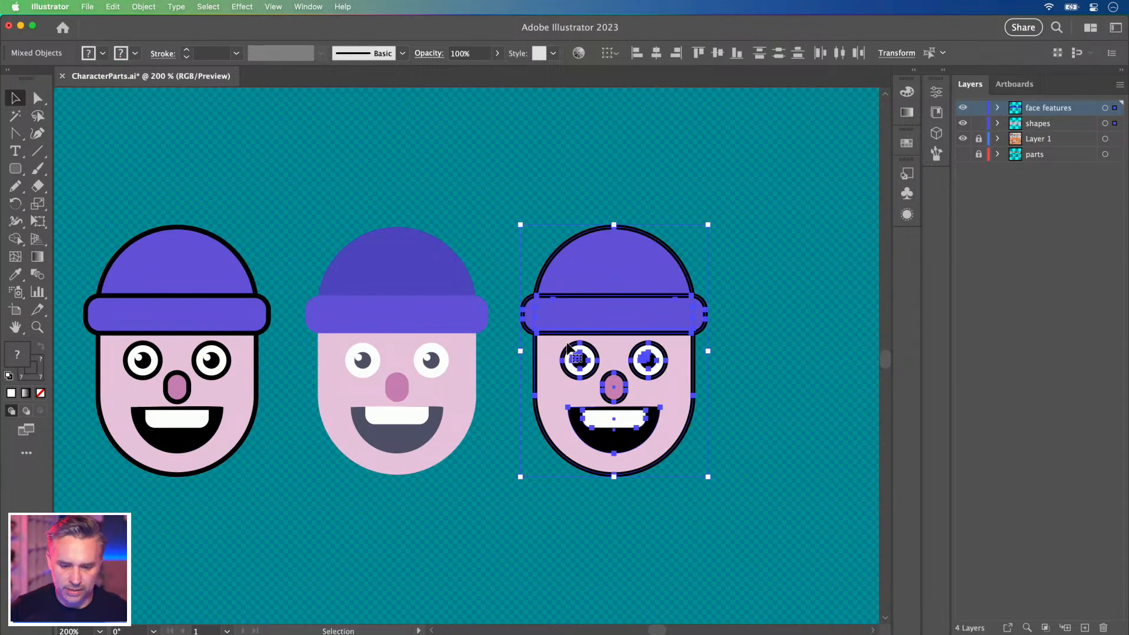
Fill the copied face's hat dome, brim and face shape with white.
key(super+equal)
drag(283, 274, 349, 296)
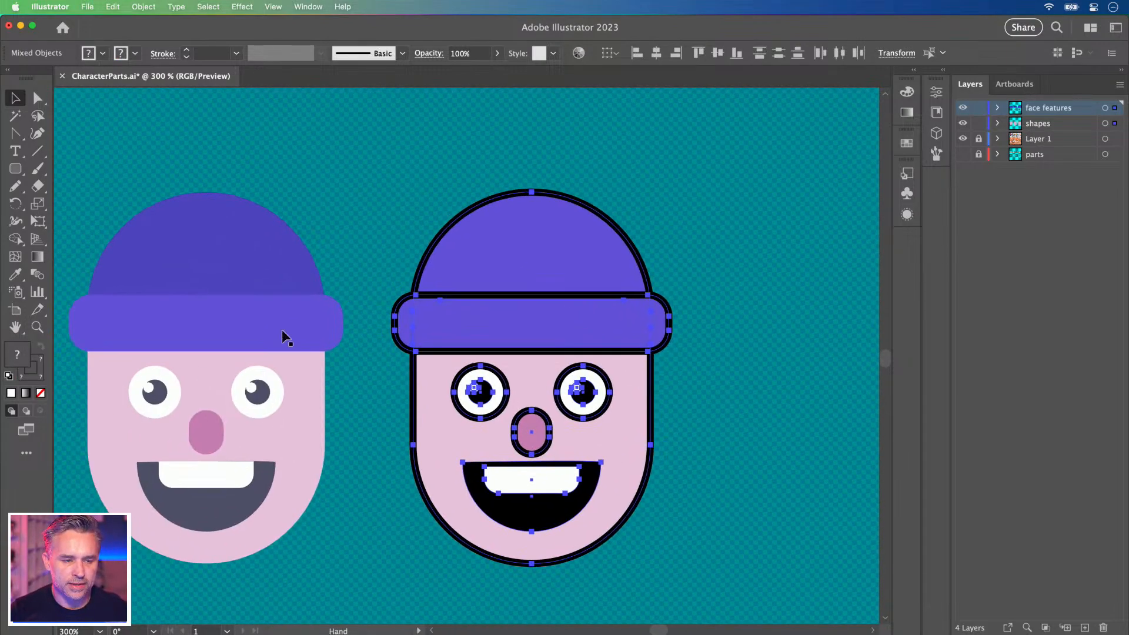
drag(383, 244, 405, 231)
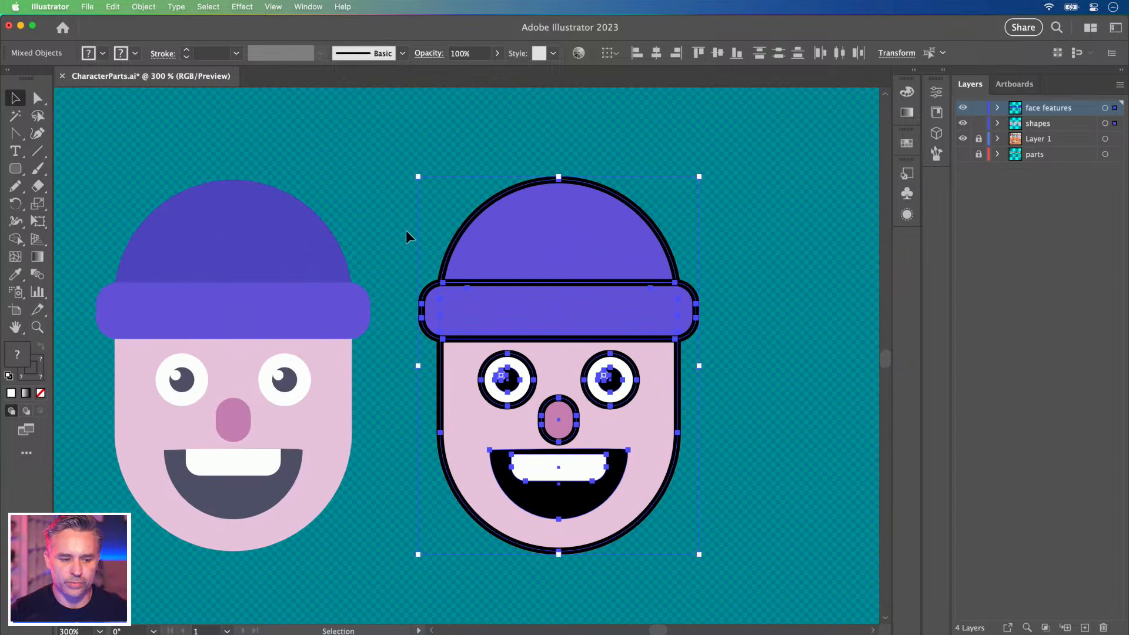
click(405, 231)
click(493, 233)
shift+click(521, 303)
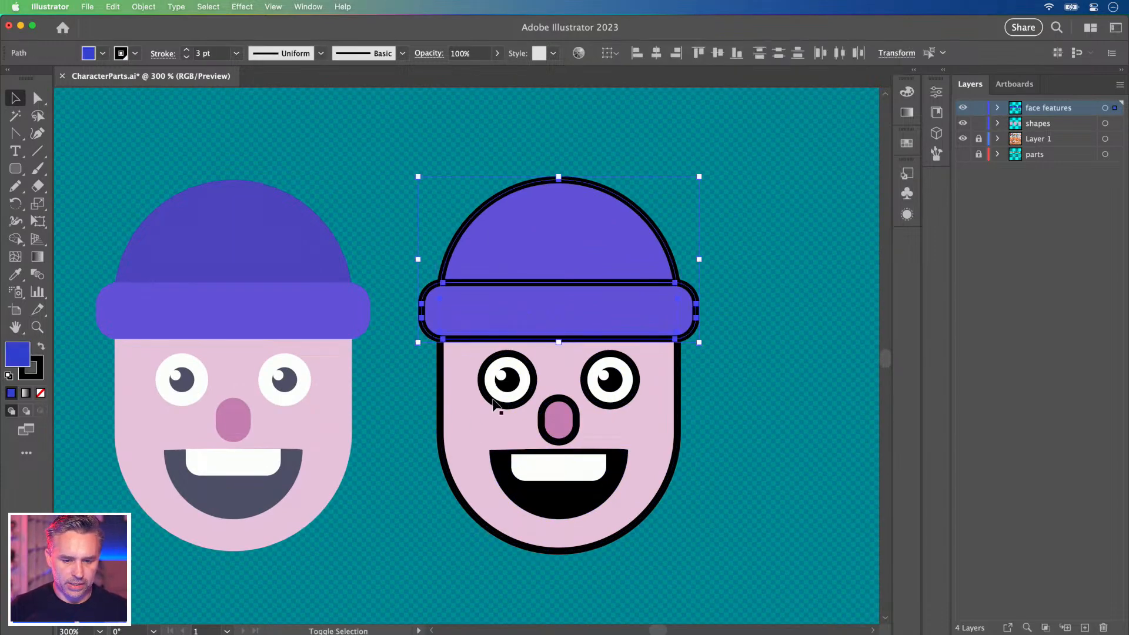
shift+click(461, 428)
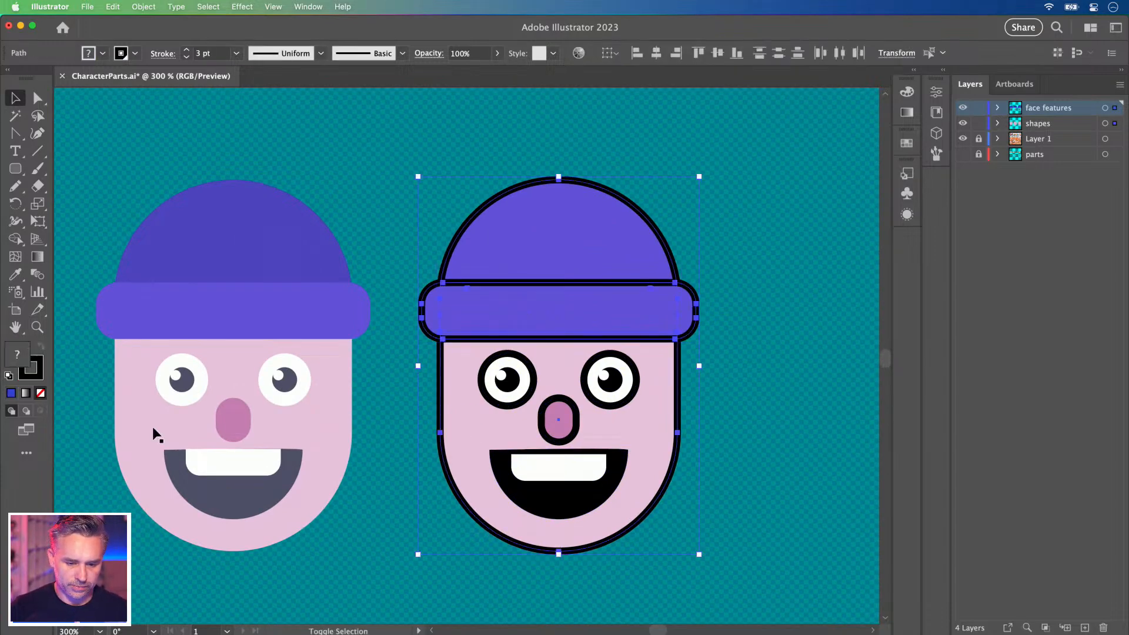
click(33, 378)
click(14, 351)
click(41, 392)
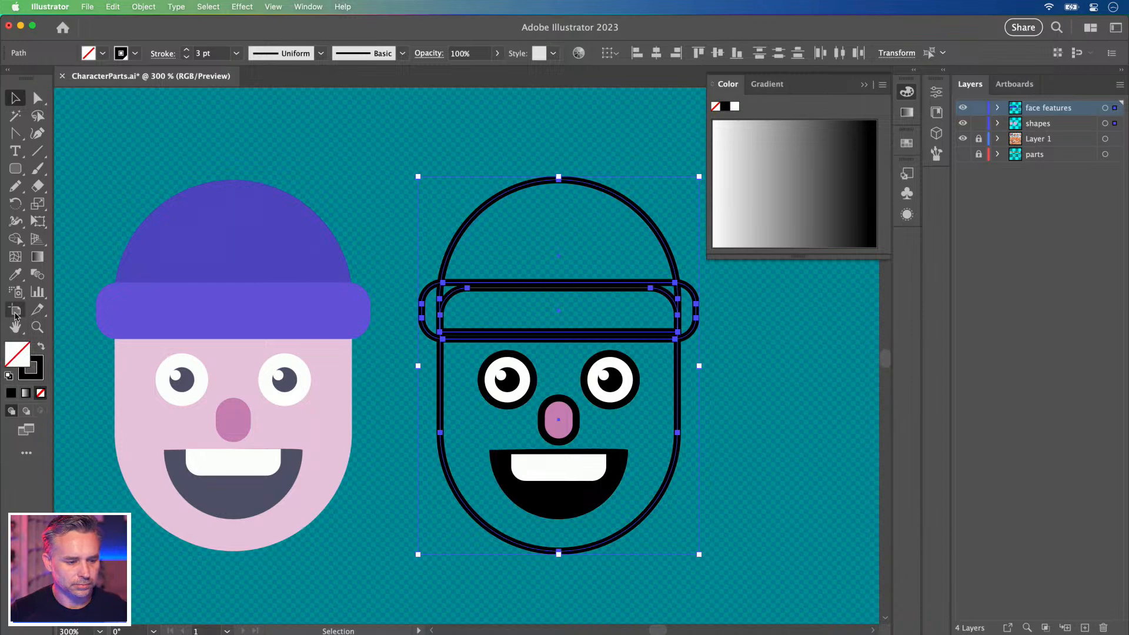
key(super+z)
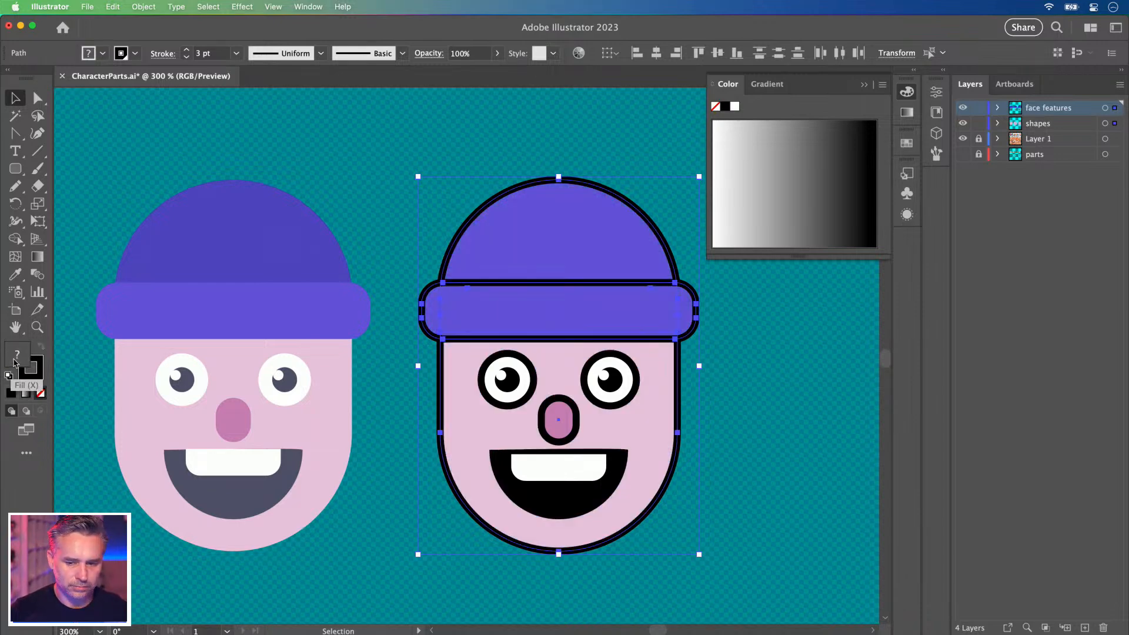
drag(728, 125, 705, 125)
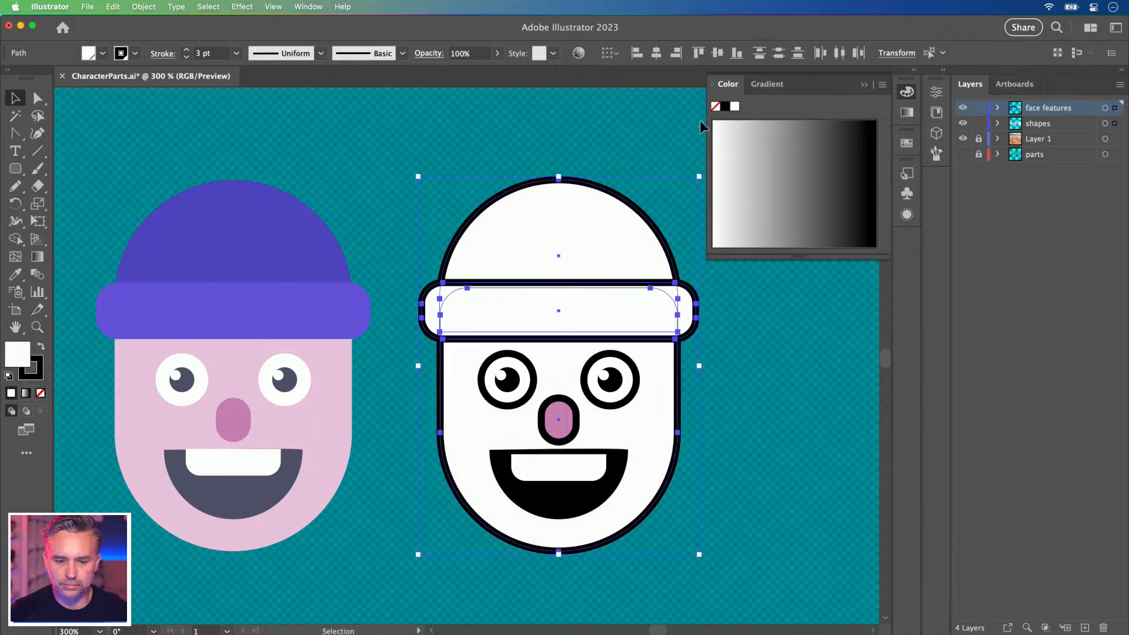
Make the nose fill white, then select the hat top and outer band to edit their outlines.
click(403, 228)
click(549, 436)
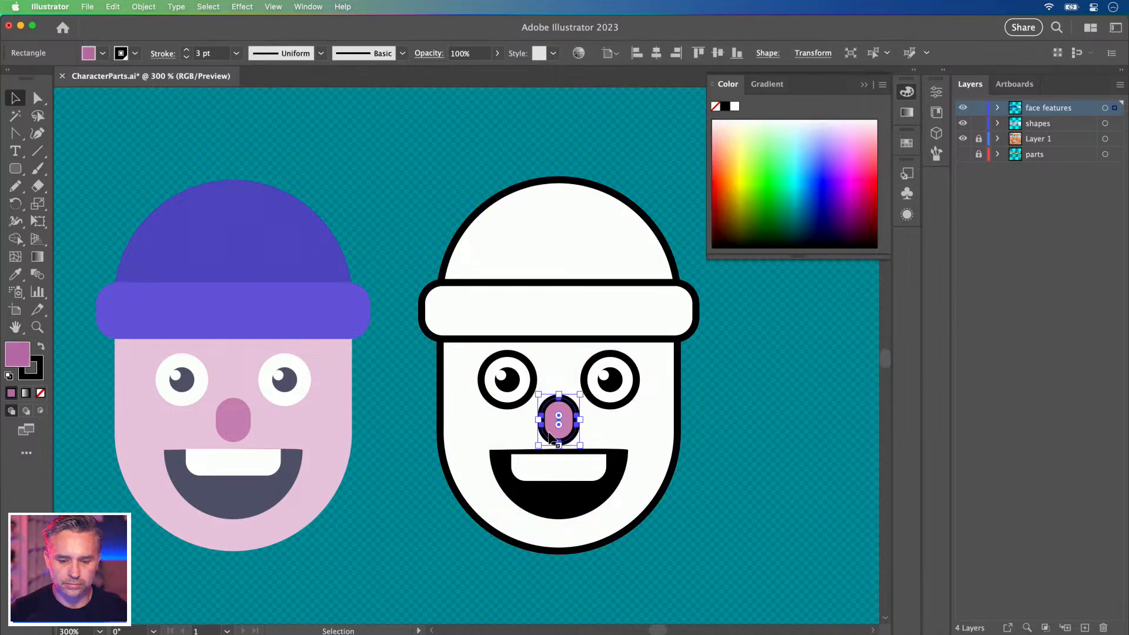
click(736, 109)
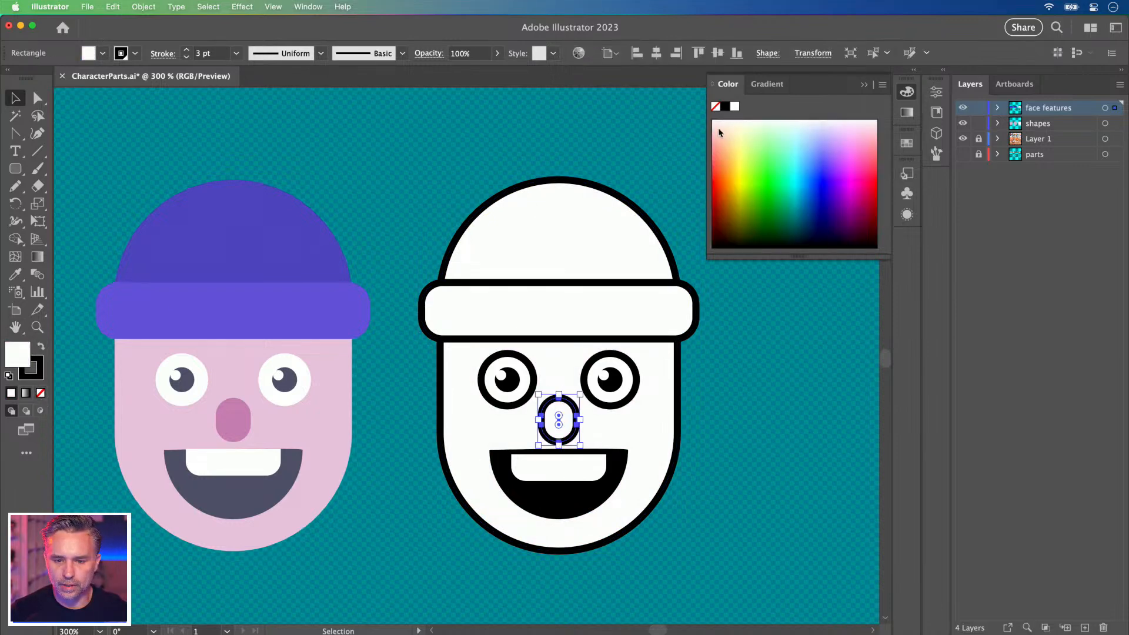
click(364, 172)
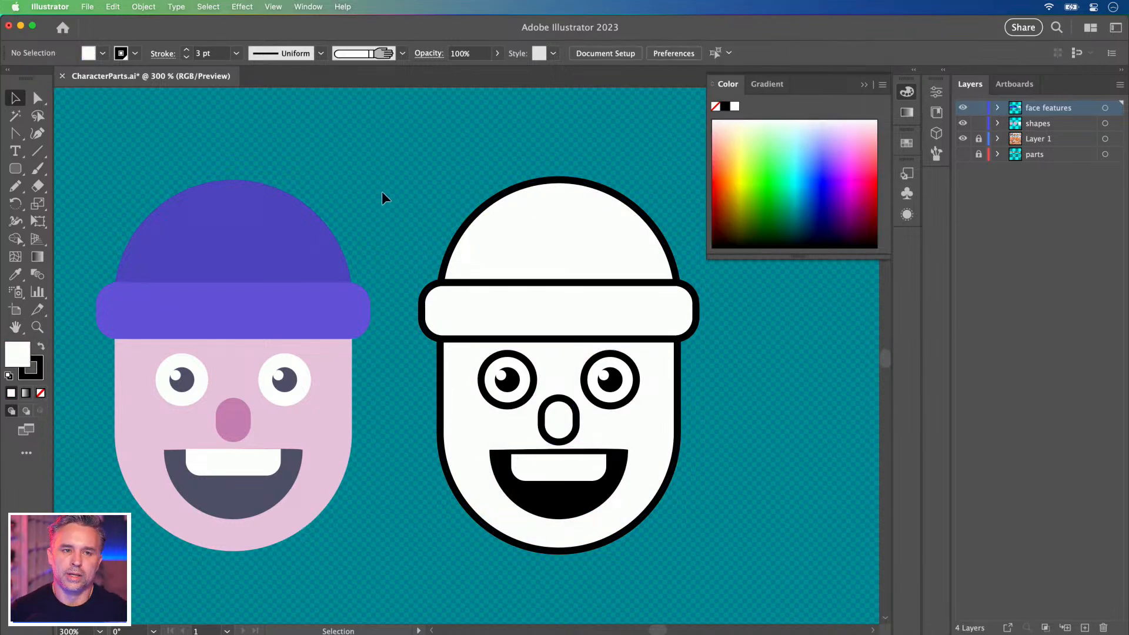
click(522, 214)
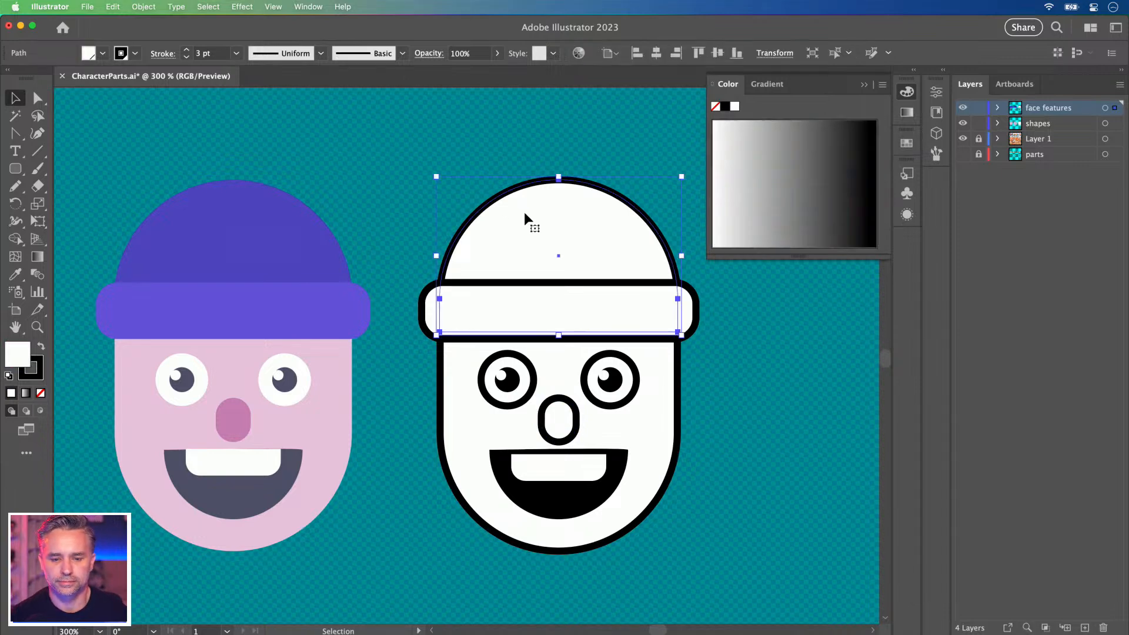
shift+click(424, 312)
click(29, 376)
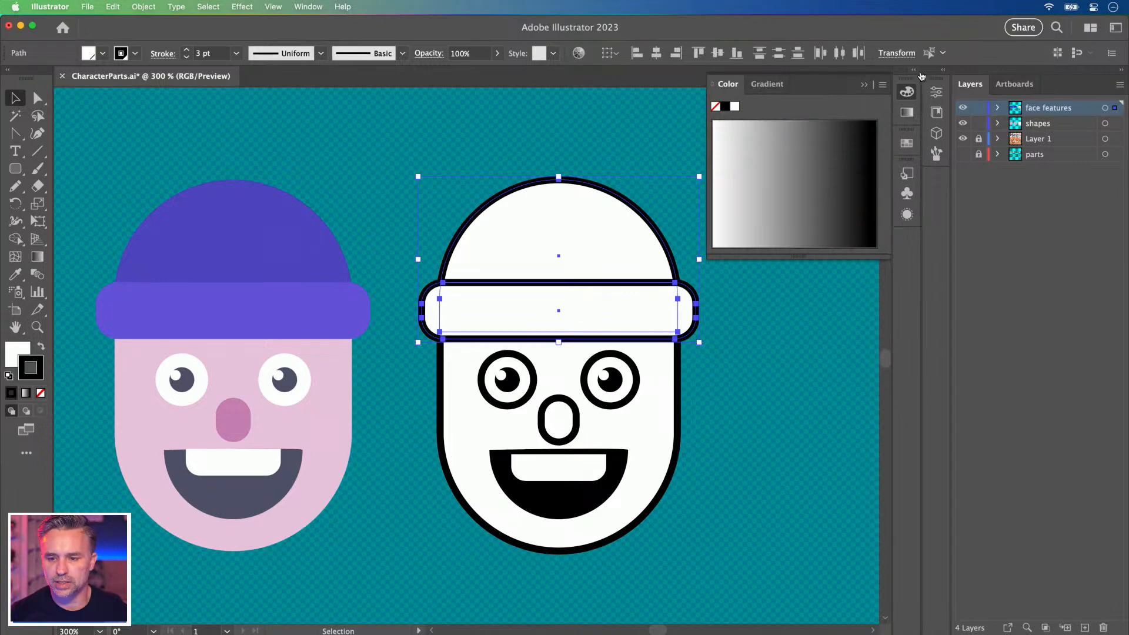
Give the hat outlines a purple stroke and the face outline a peach stroke.
click(914, 71)
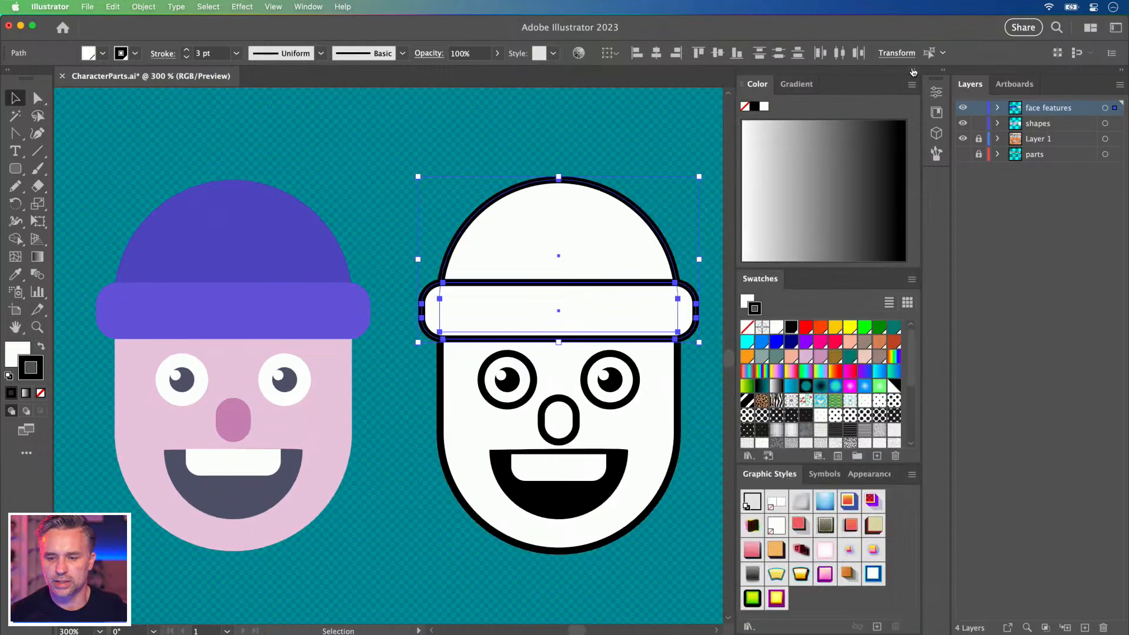
click(805, 342)
click(472, 411)
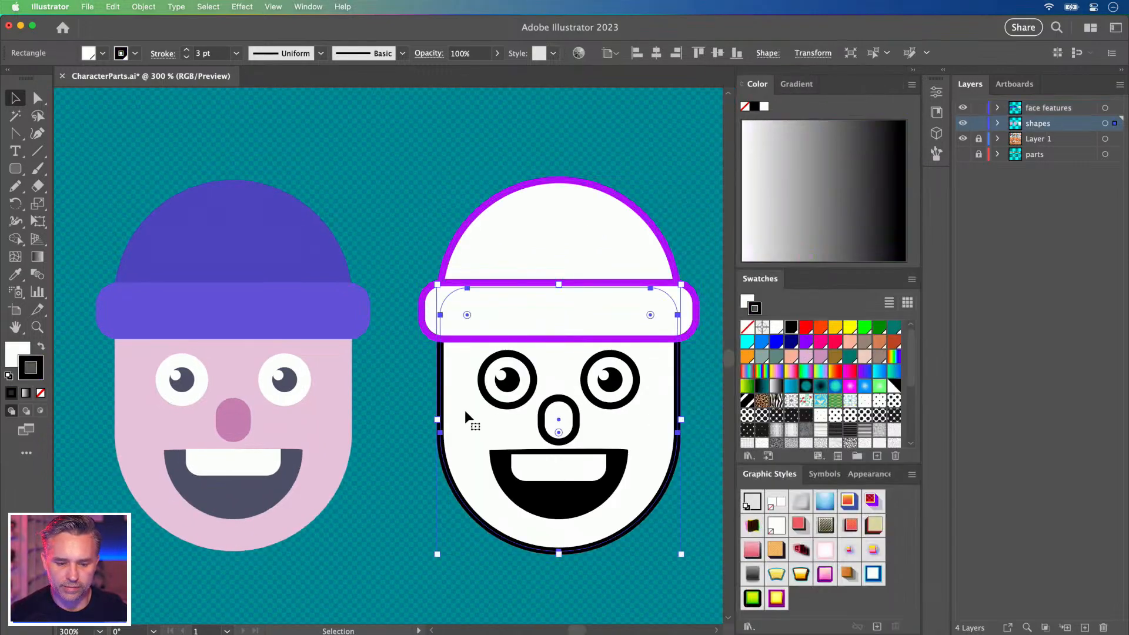
click(791, 360)
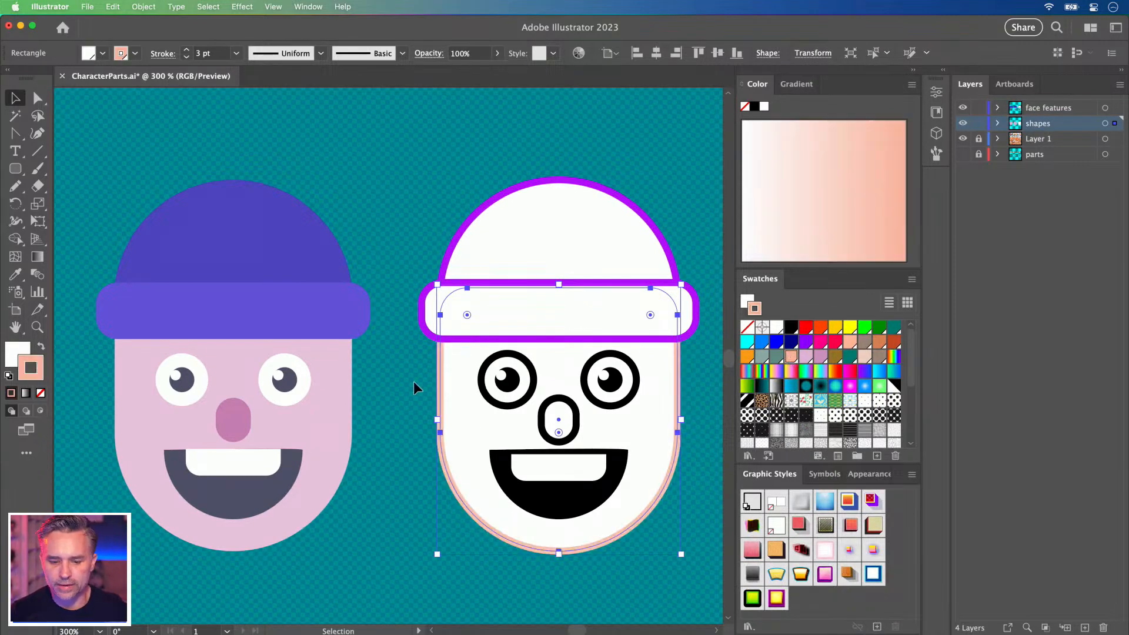
Fill both pupils blue with no outline.
click(492, 402)
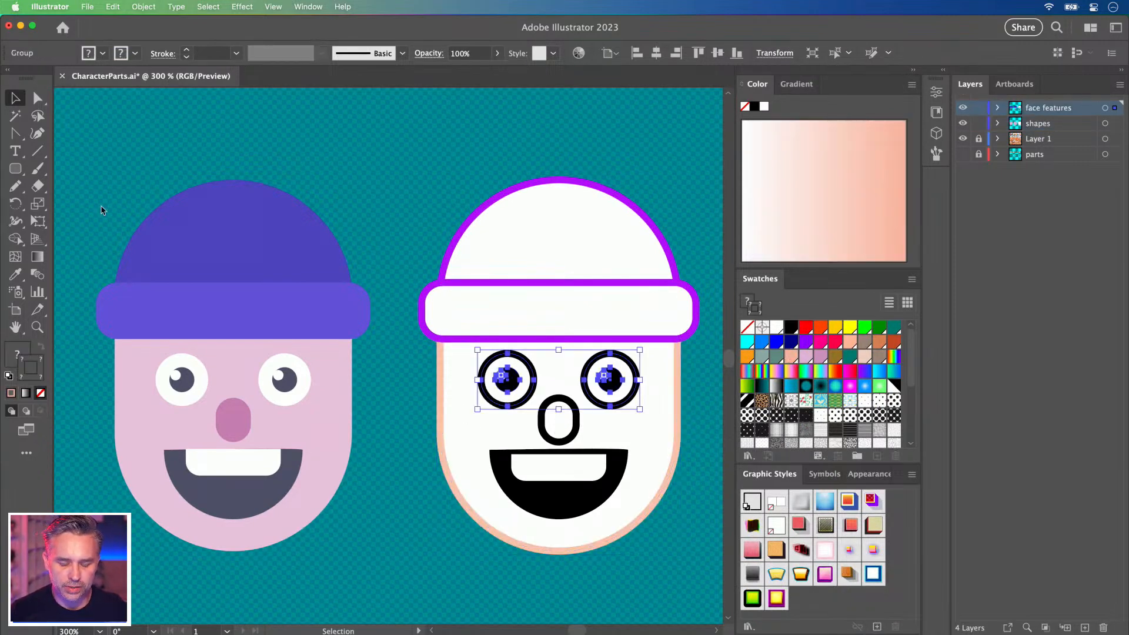
key(a)
click(503, 377)
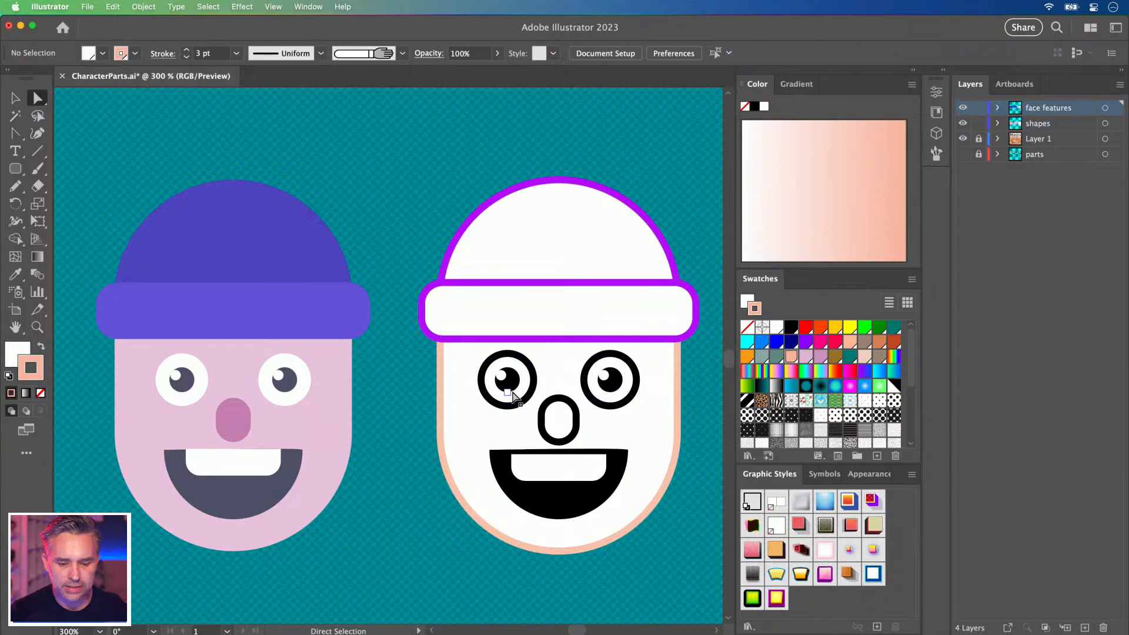
shift+click(608, 381)
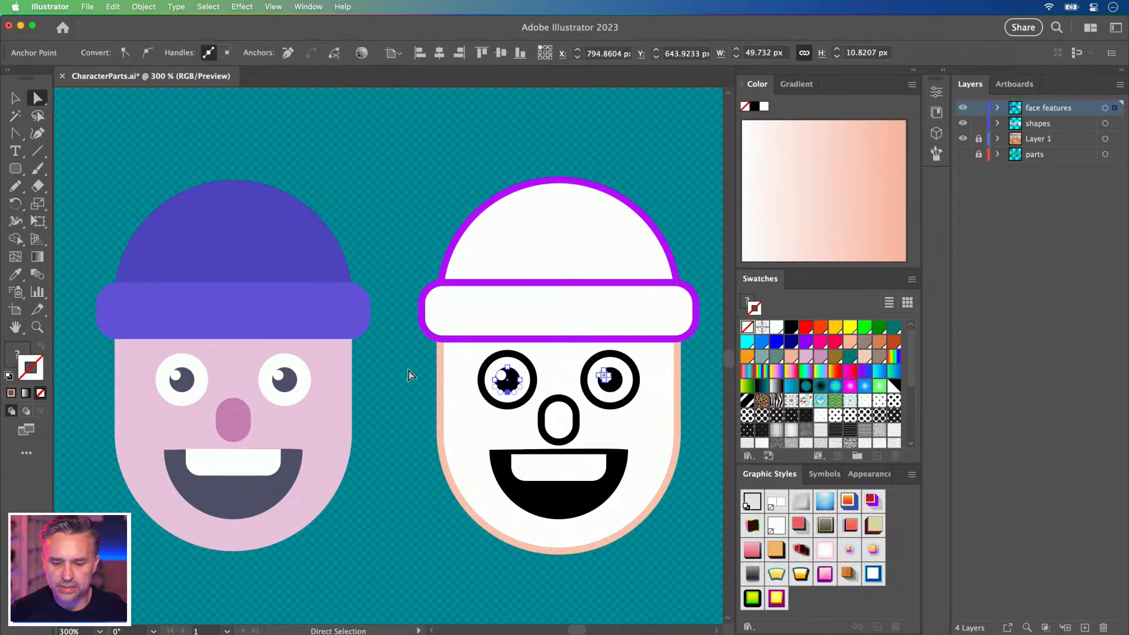
key(super+equal)
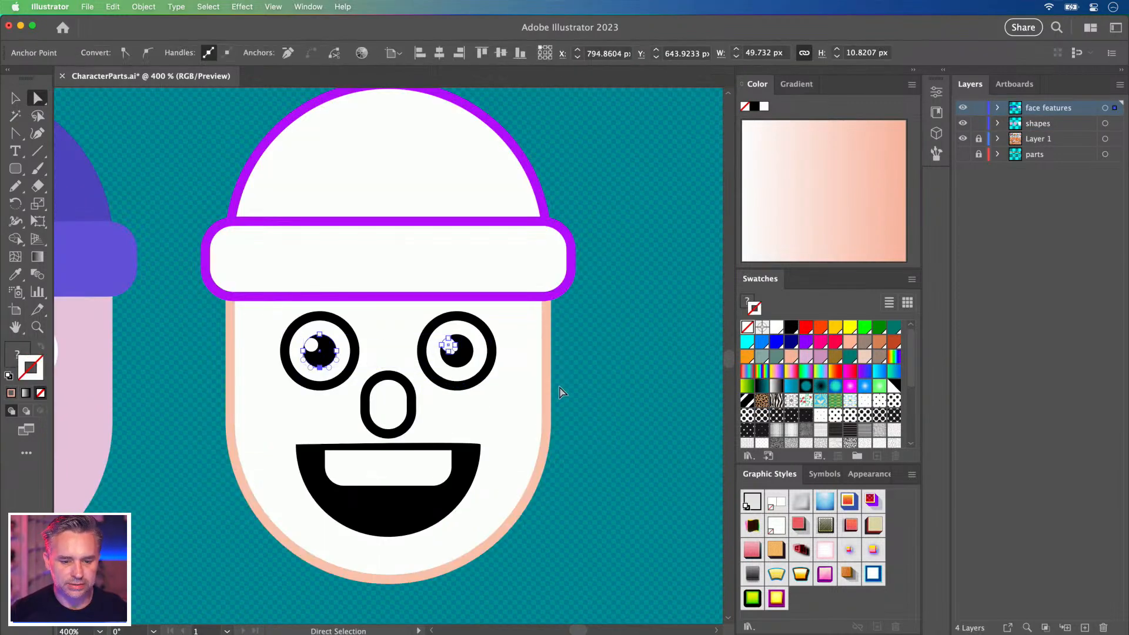
click(637, 409)
click(471, 361)
shift+click(318, 361)
click(329, 362)
shift+click(463, 362)
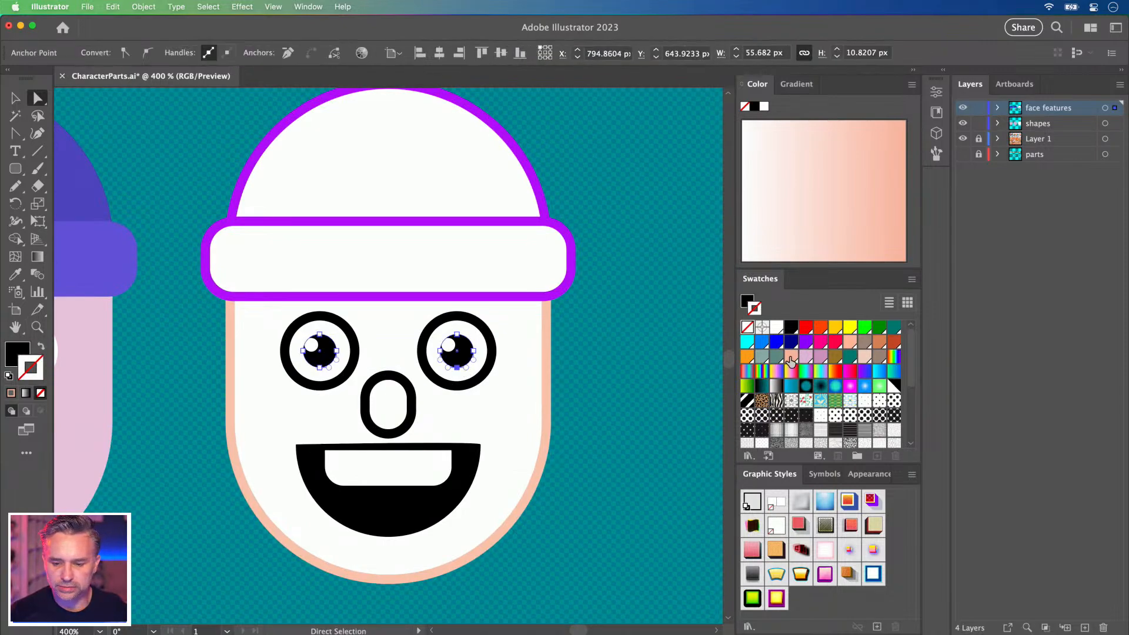
click(762, 341)
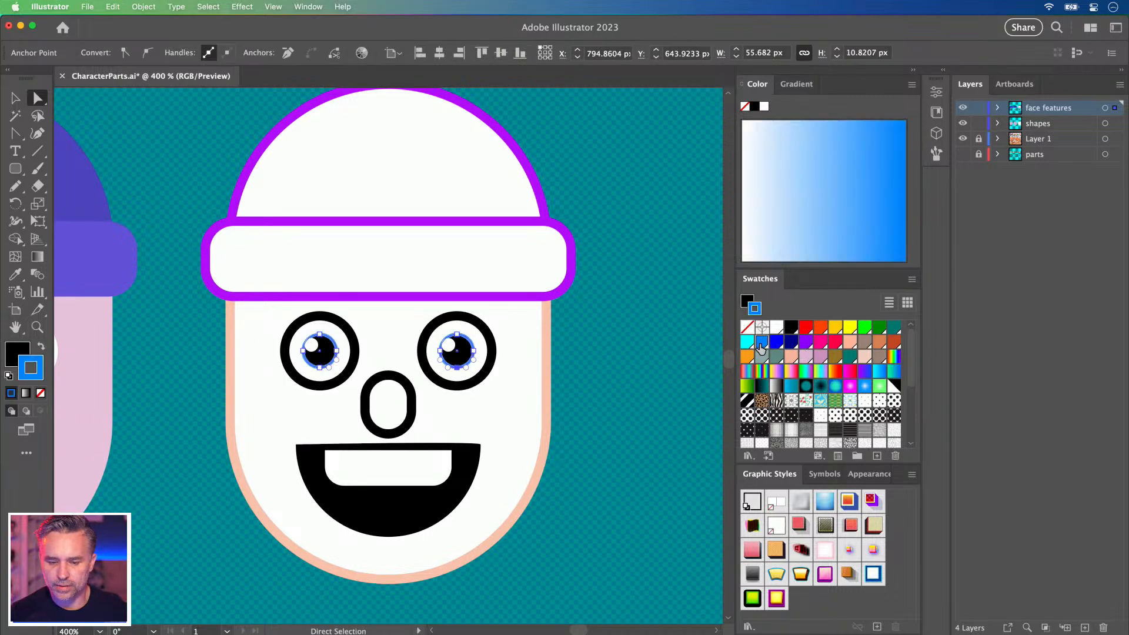
key(slash)
click(10, 354)
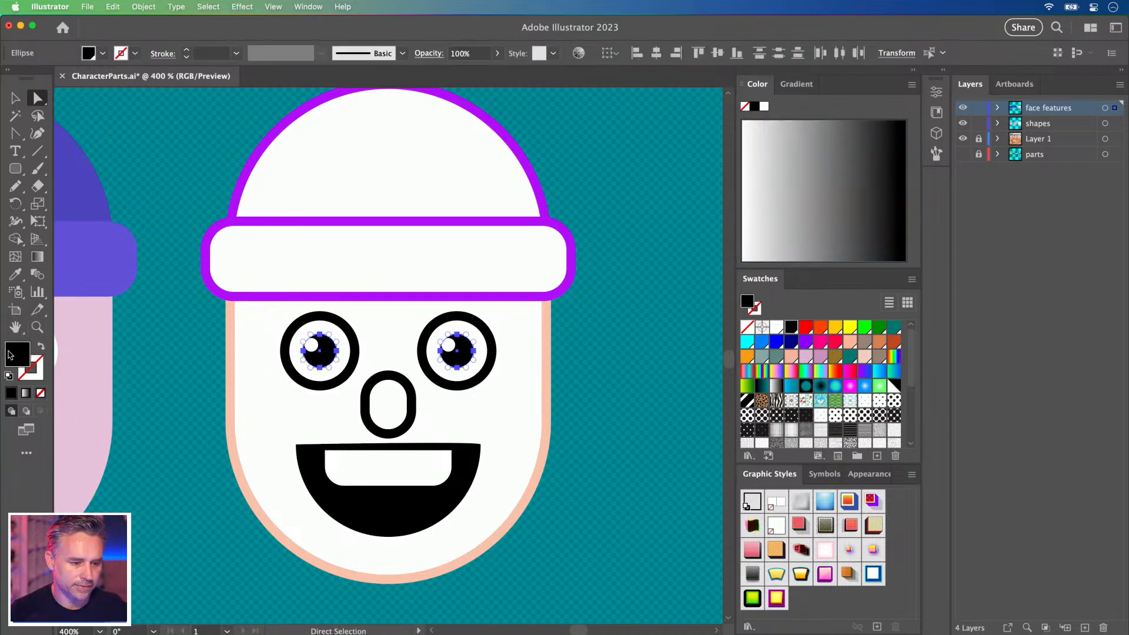
click(762, 342)
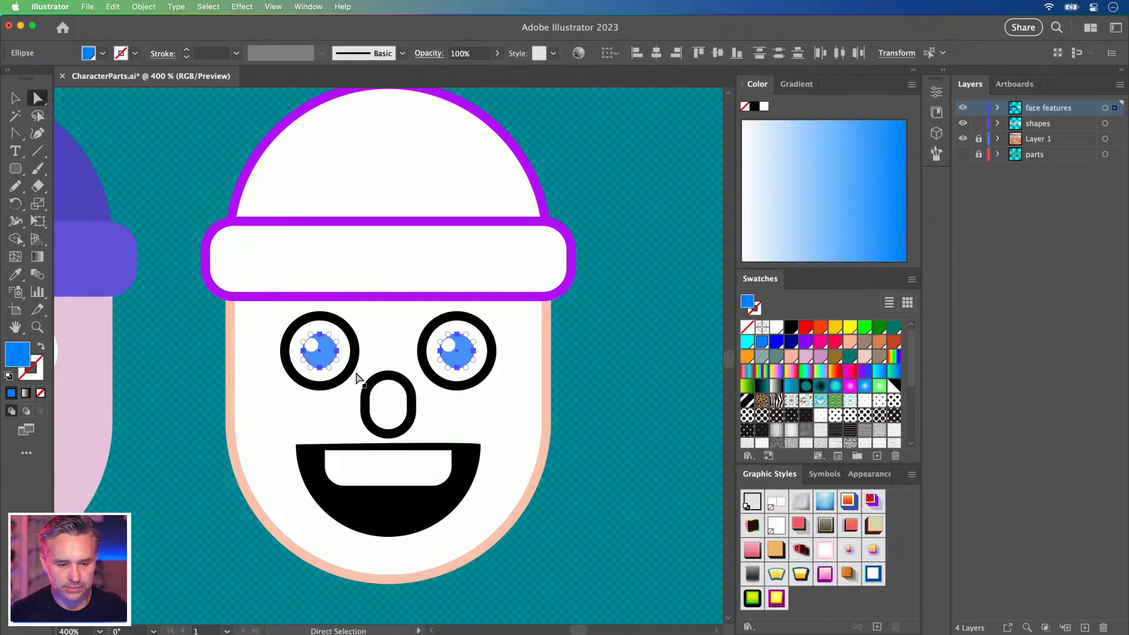
Give both eye rings a peach outline instead of a peach fill.
click(307, 388)
shift+click(453, 389)
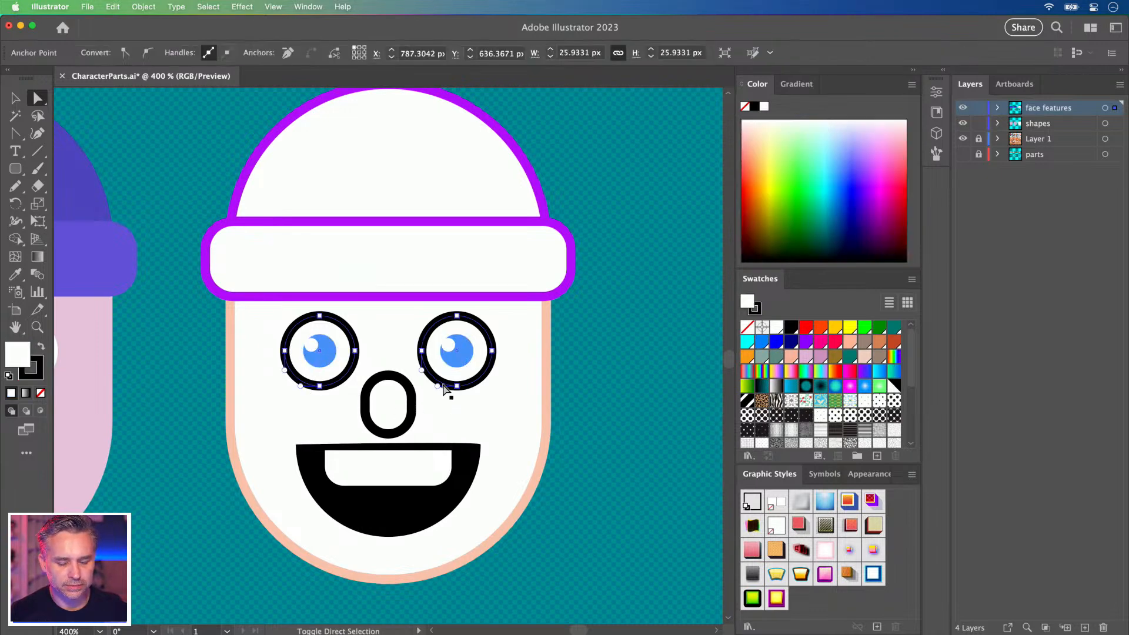
click(791, 357)
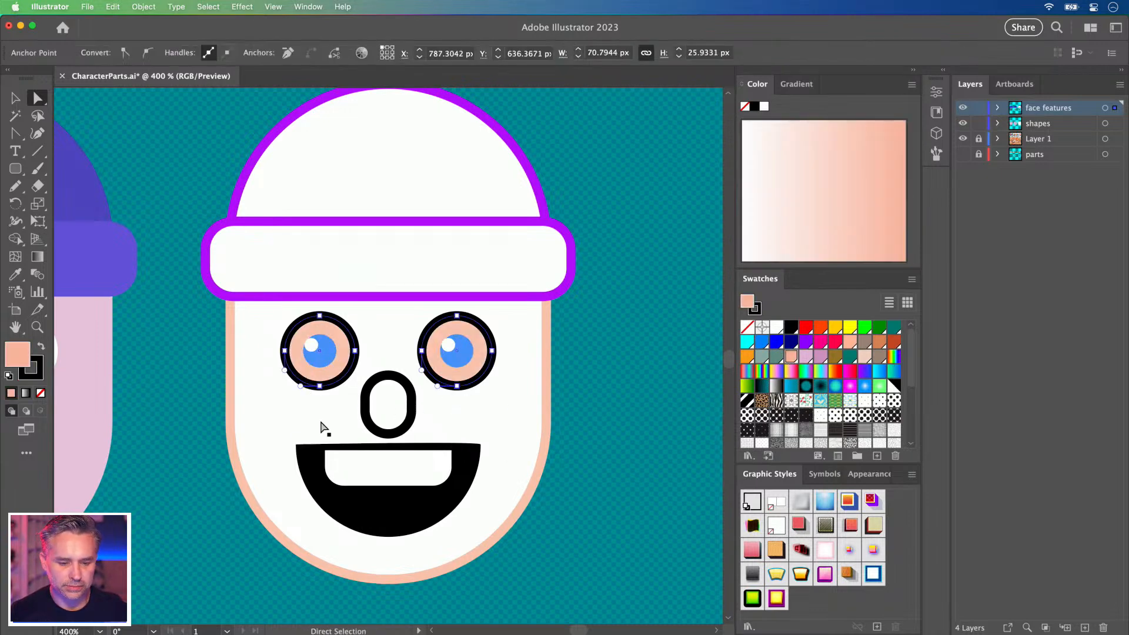
key(super+z)
key(x)
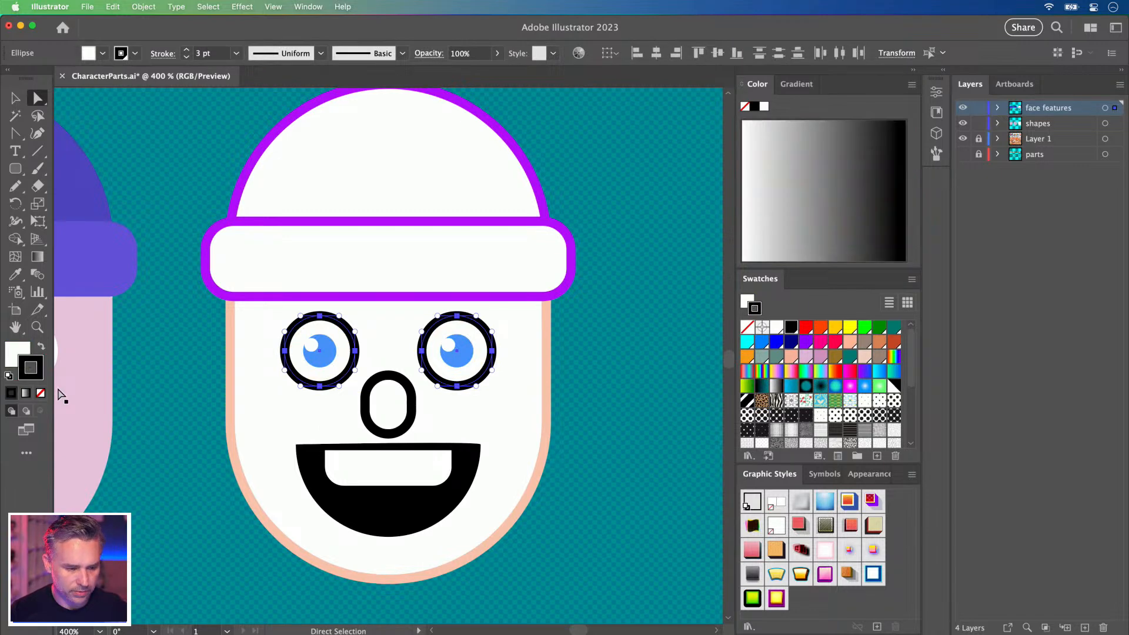
click(791, 356)
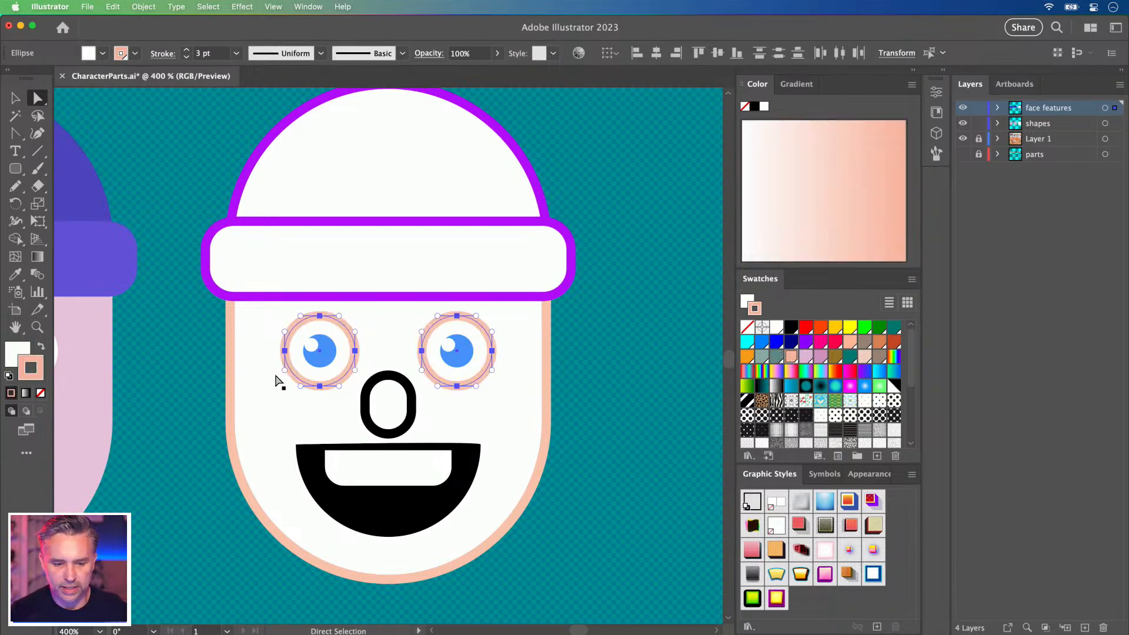
click(357, 512)
click(366, 422)
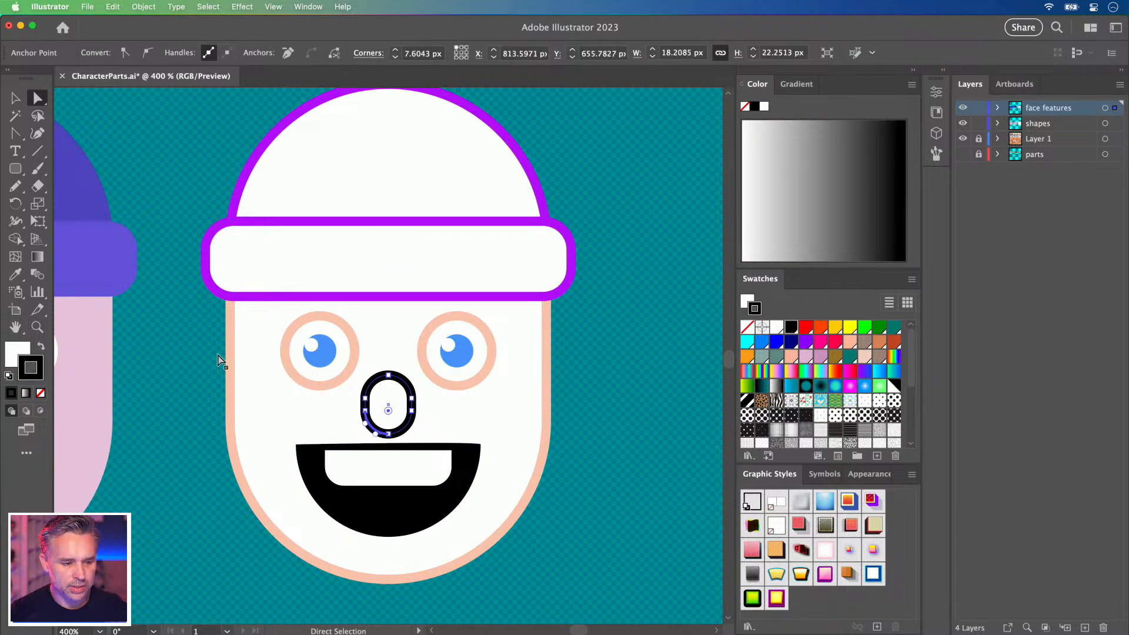
Make the nose outline peach and swap the mouth and teeth fills to peach outlines.
click(791, 357)
click(365, 517)
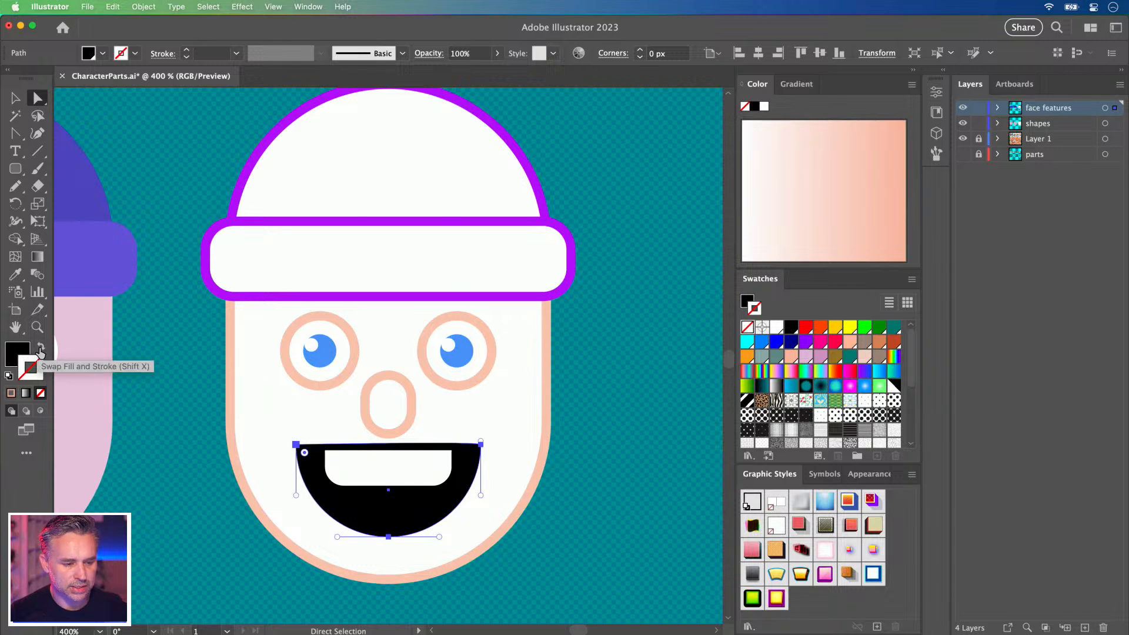
click(40, 351)
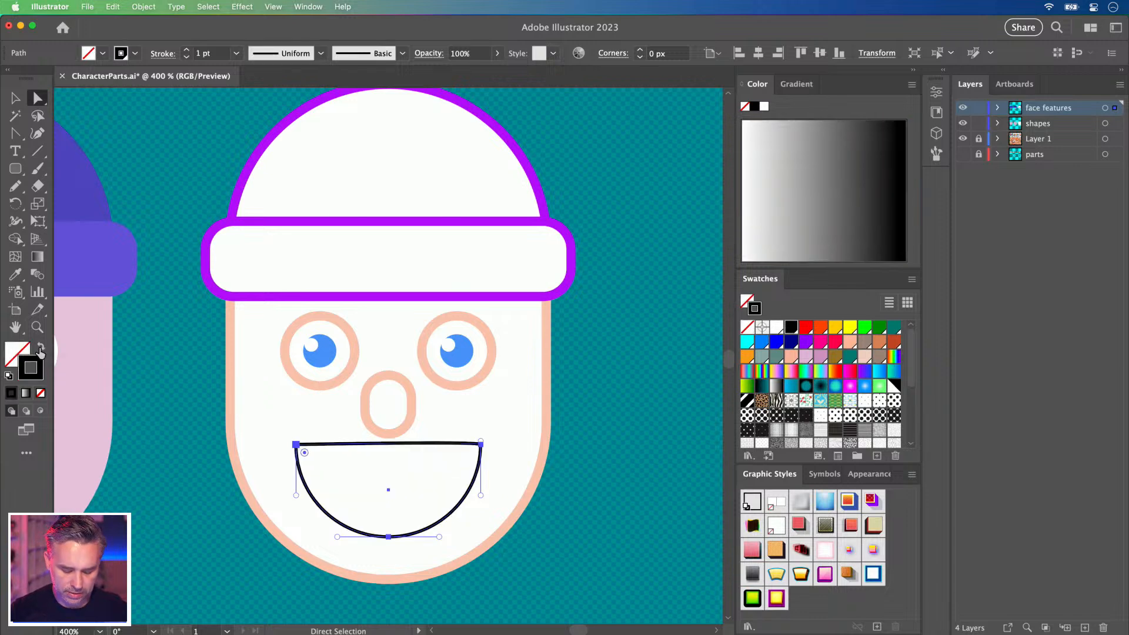
click(359, 468)
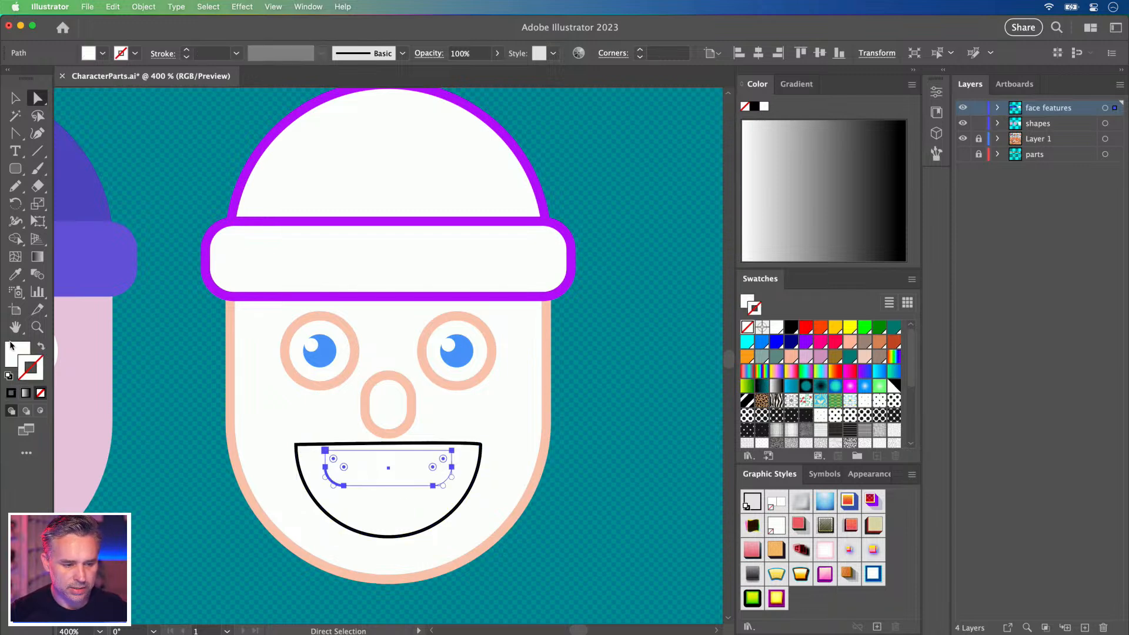
click(40, 348)
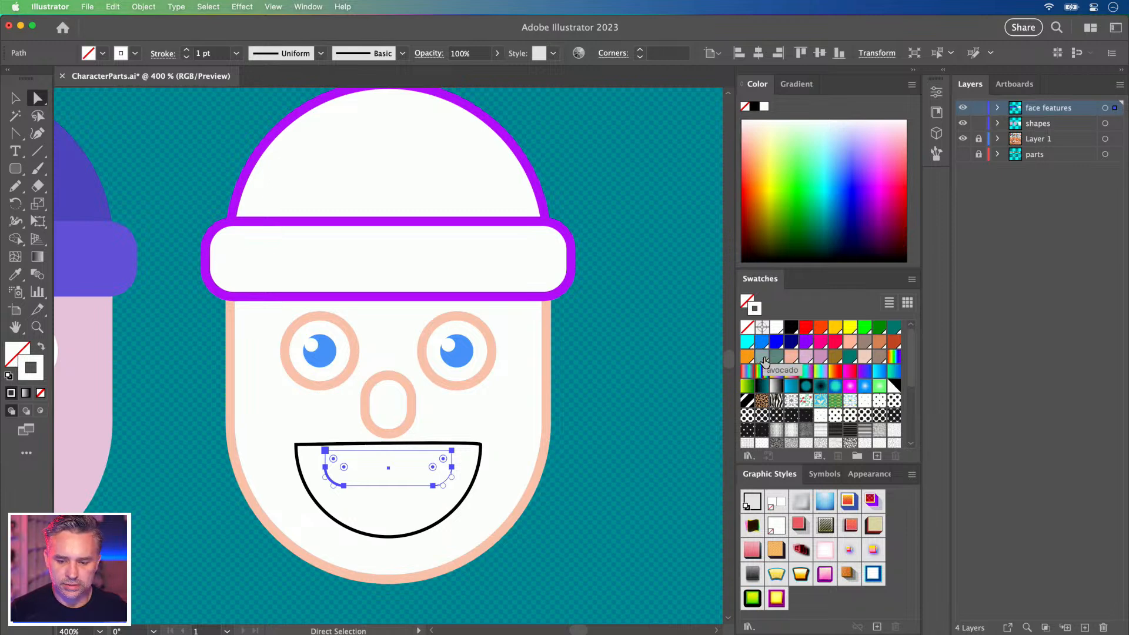
click(791, 356)
Make the mouth outline peach and thicken the mouth and teeth outlines to 3 pt.
click(301, 477)
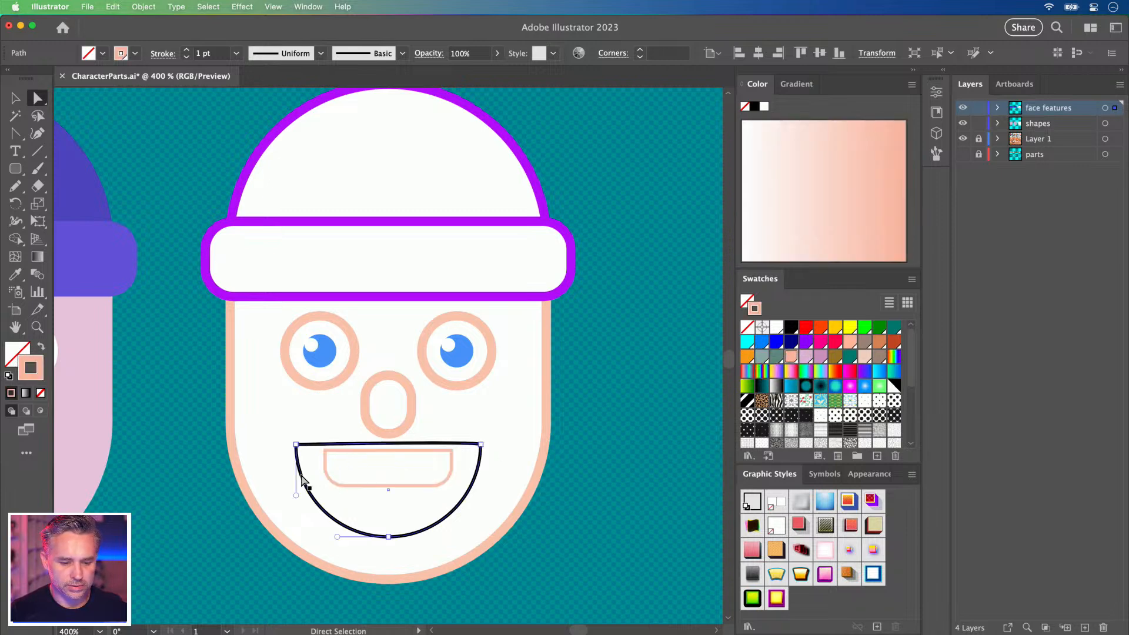
click(791, 356)
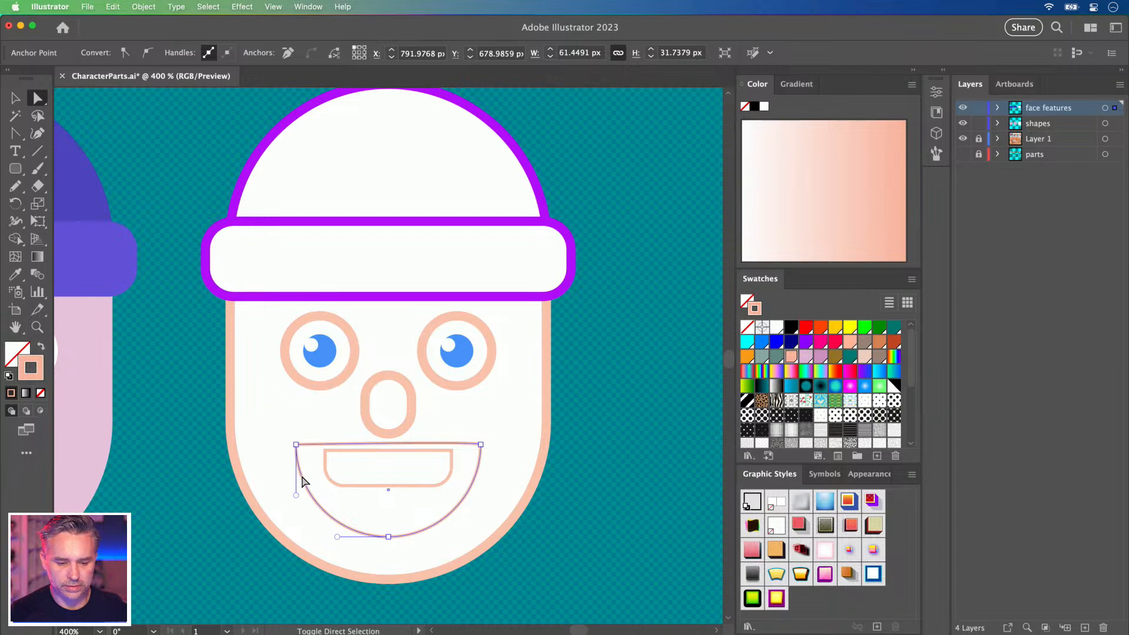
click(325, 468)
click(15, 97)
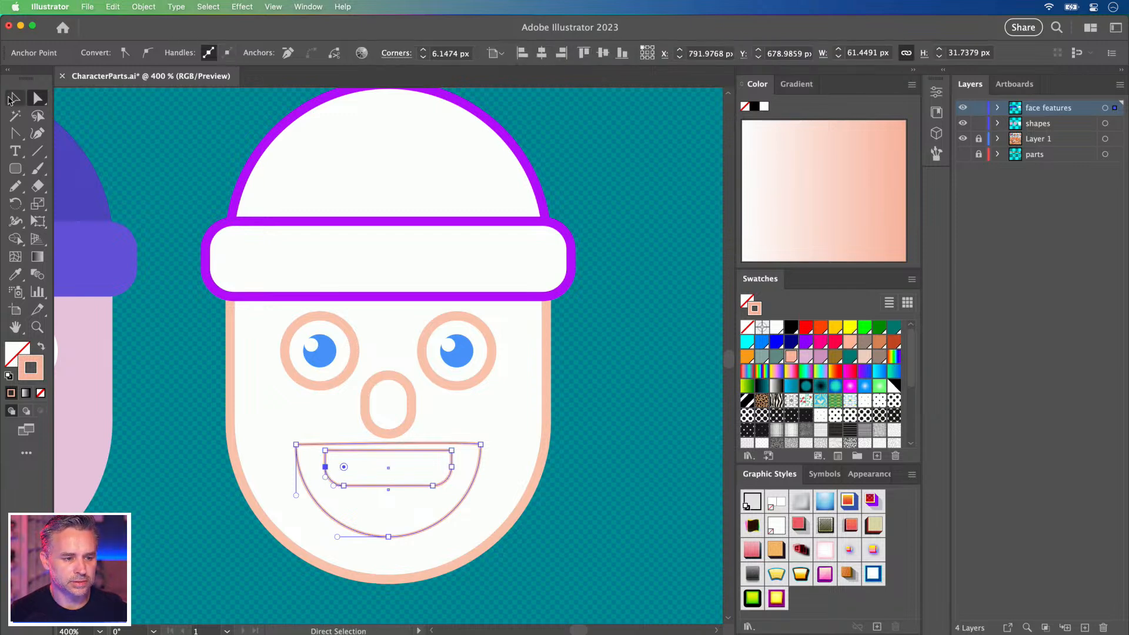
click(167, 398)
click(343, 506)
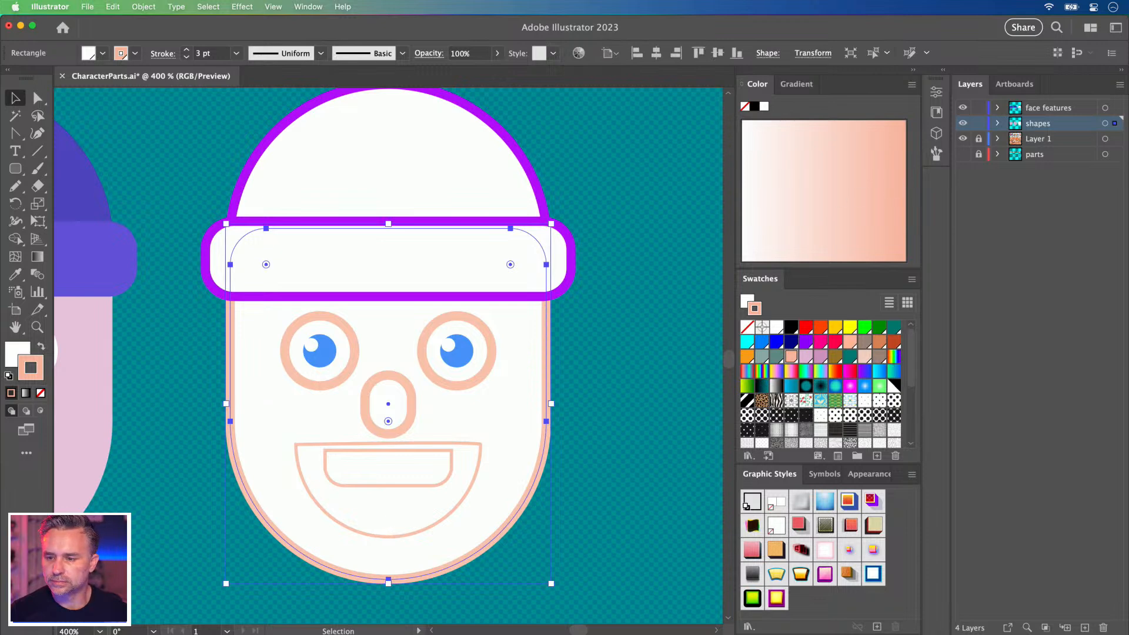
click(354, 446)
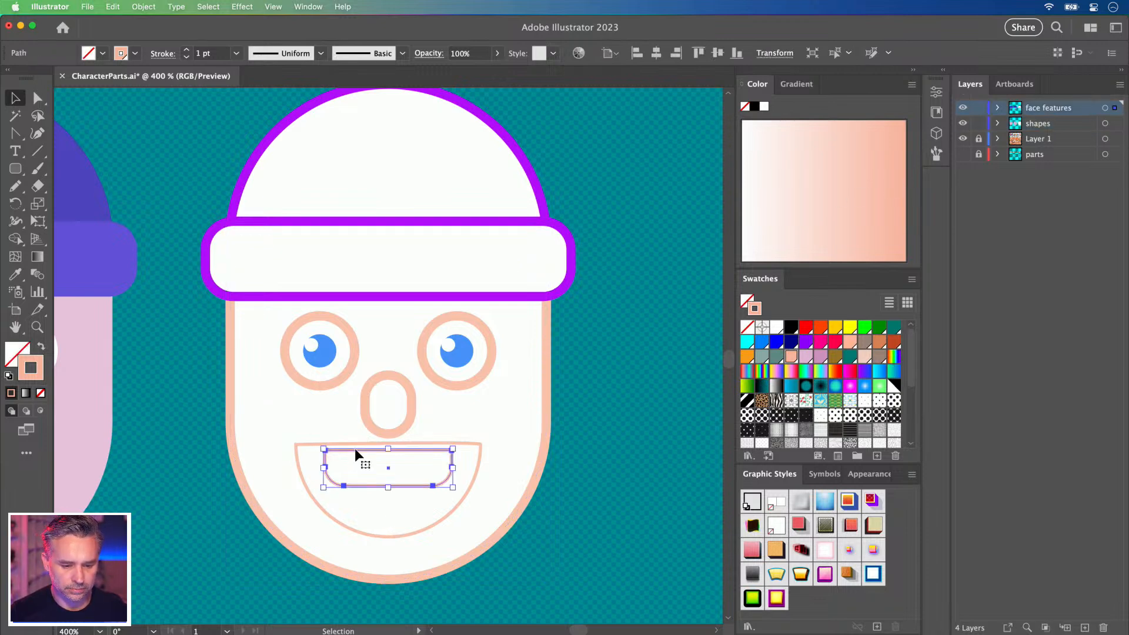
shift+click(301, 443)
click(187, 52)
click(186, 52)
click(218, 462)
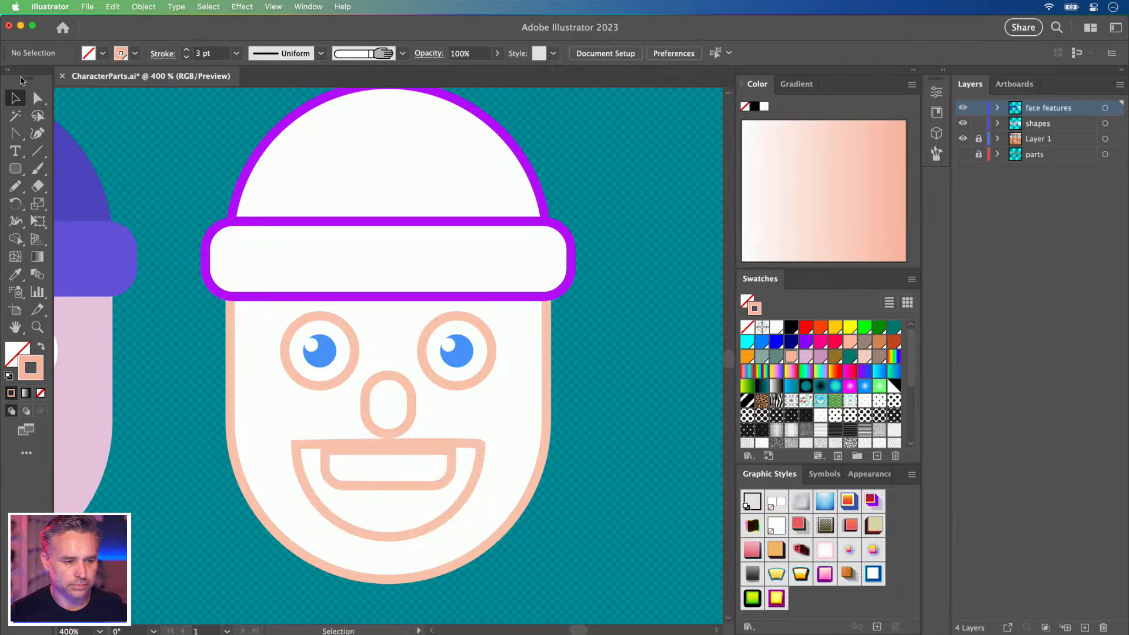
Outline the teeth in blue, keeping the outer mouth outline peach.
click(37, 98)
click(14, 100)
click(319, 516)
shift+click(347, 491)
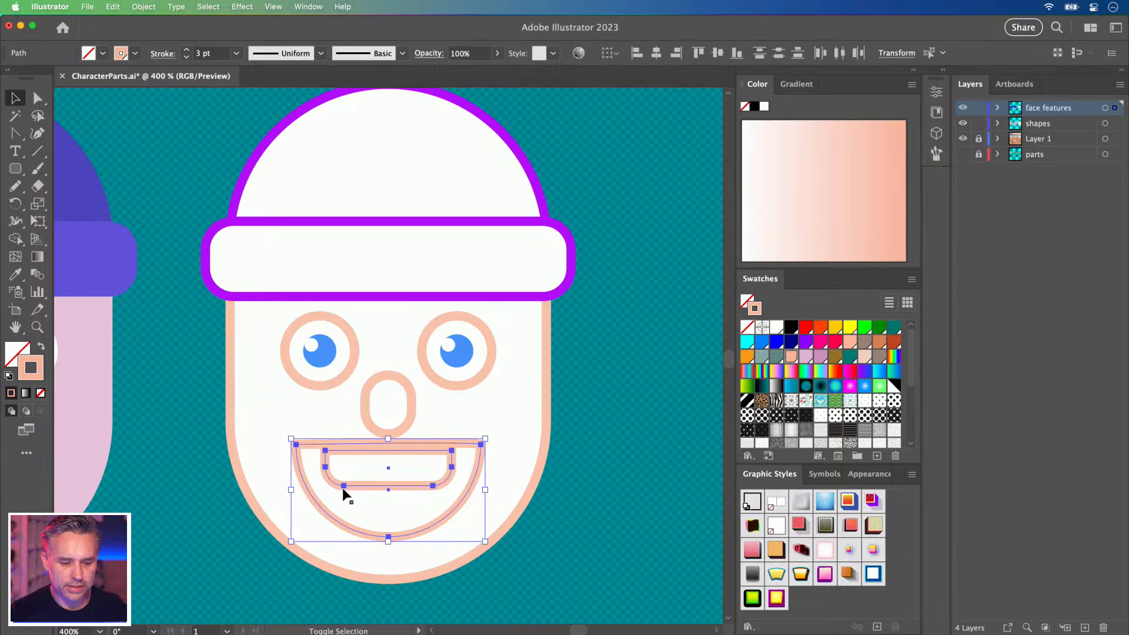
click(762, 342)
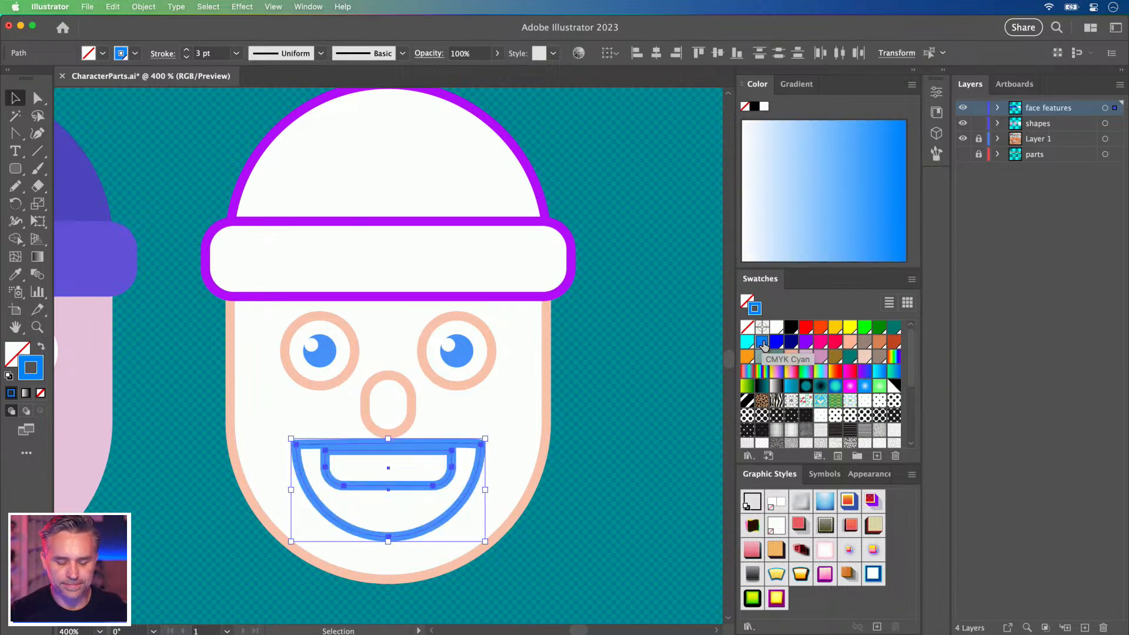
click(594, 499)
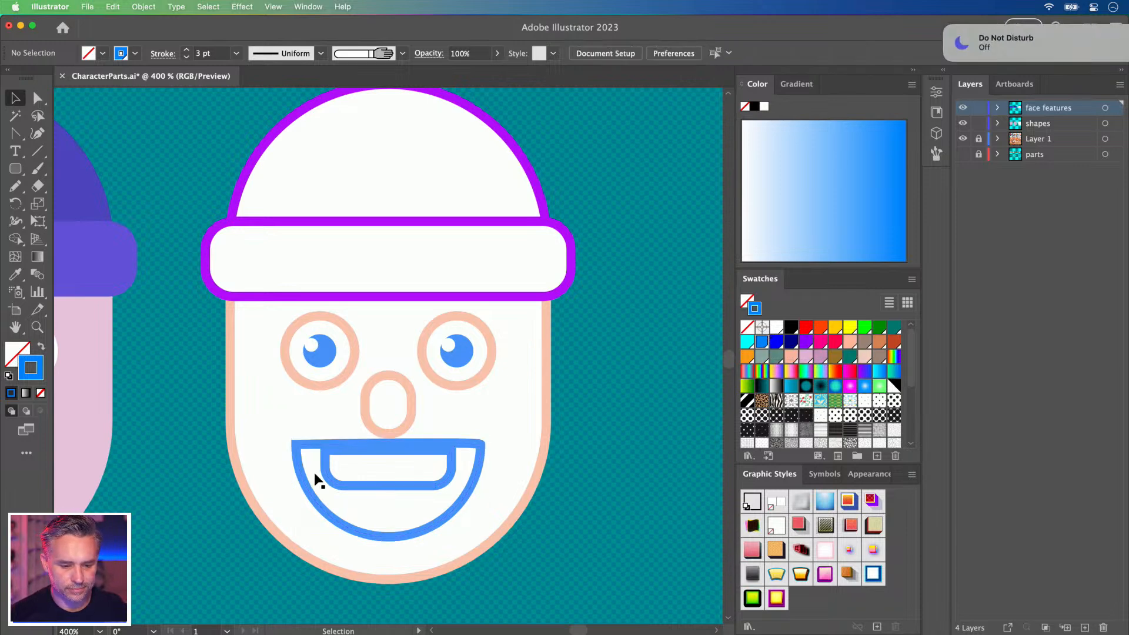
click(303, 491)
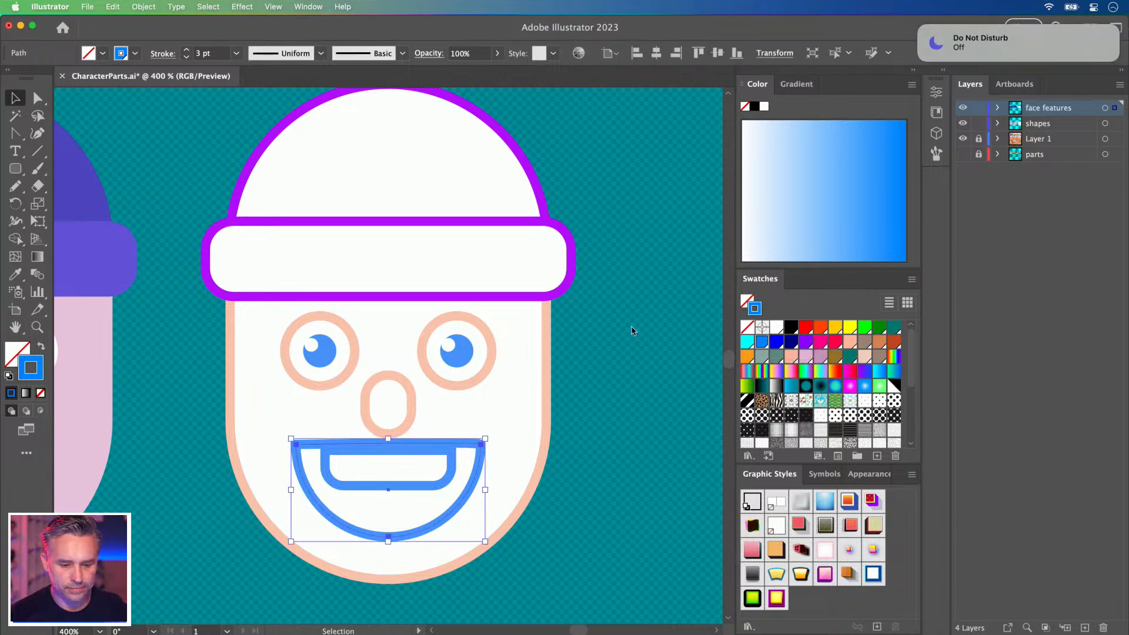
click(920, 27)
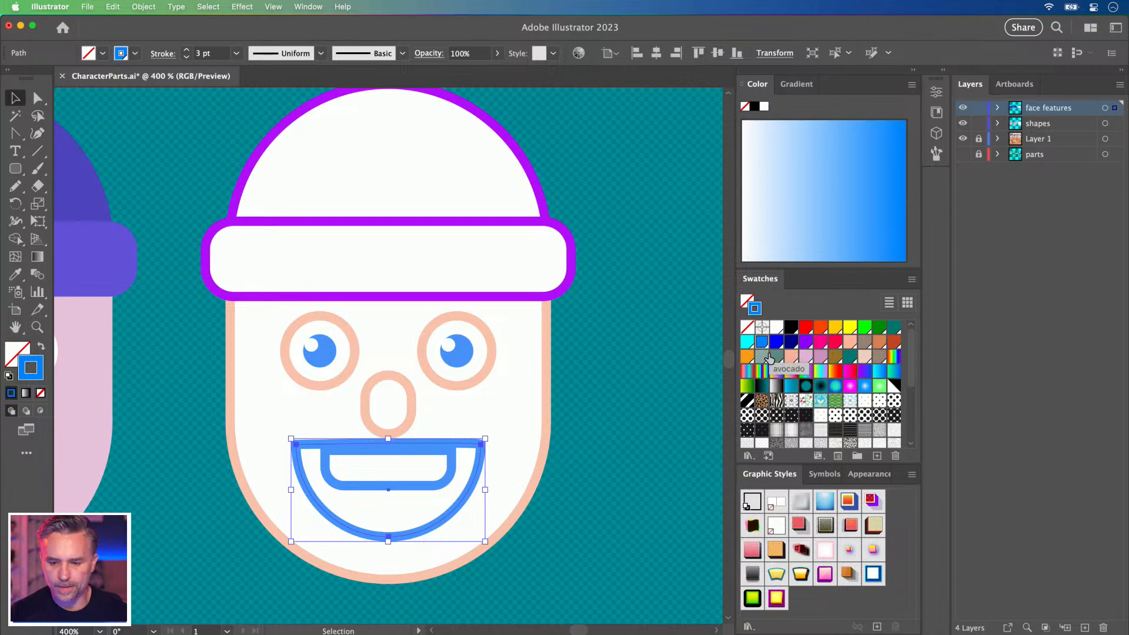
click(790, 356)
click(190, 411)
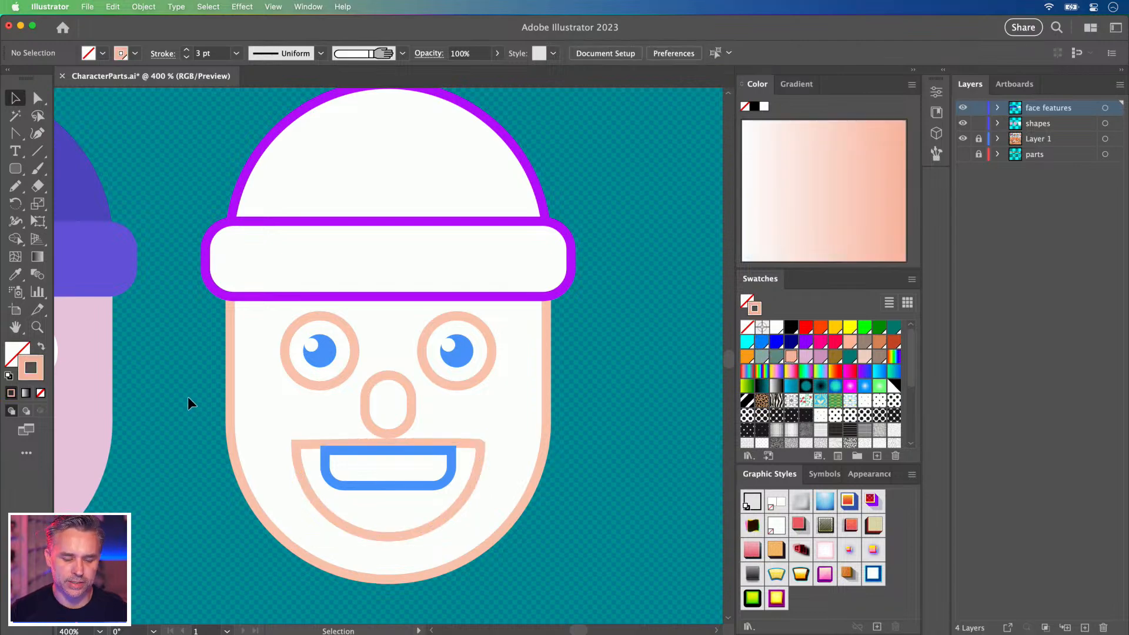
key(super+minus)
key(super+minus)
drag(188, 387, 422, 410)
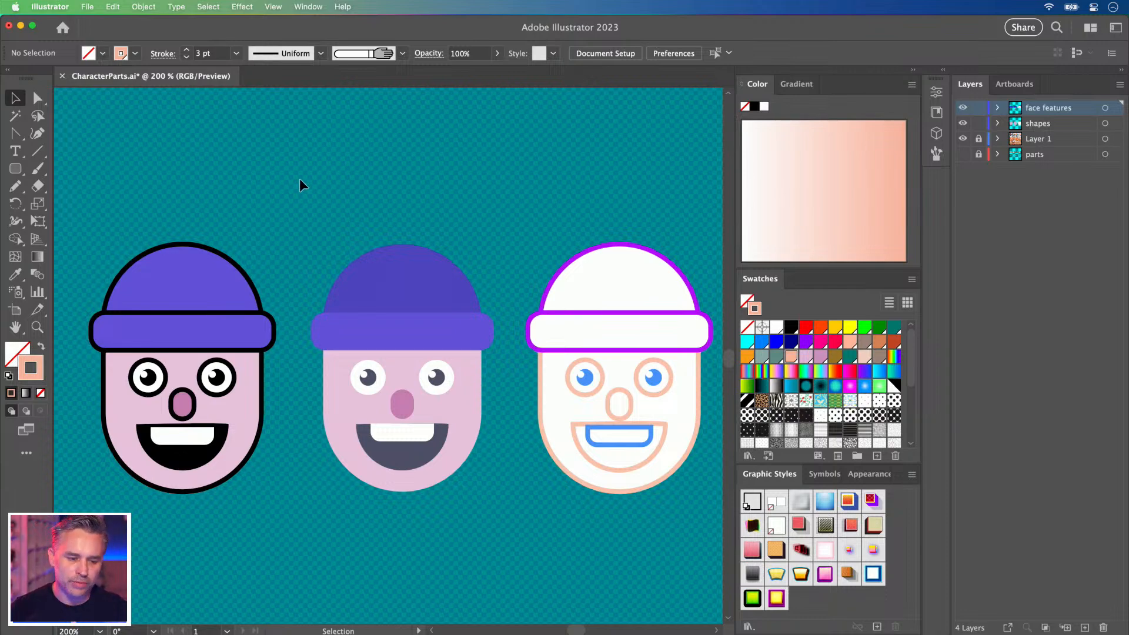
Marquee-select the white outlined face and move it to the far left.
scroll(299, 179, right, 3)
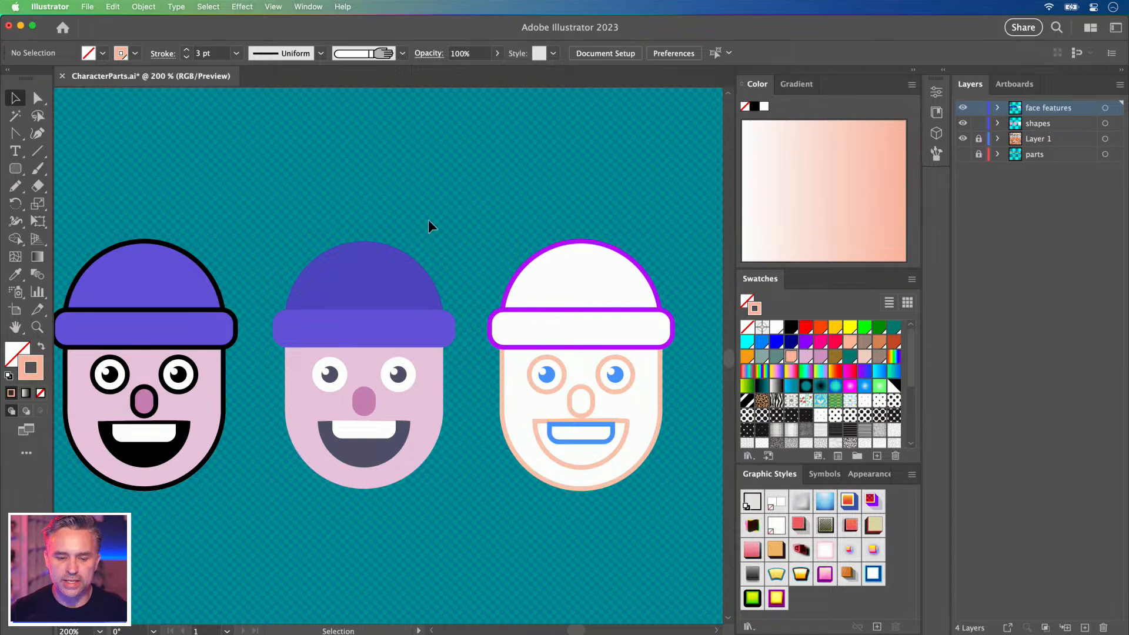
drag(645, 504, 453, 320)
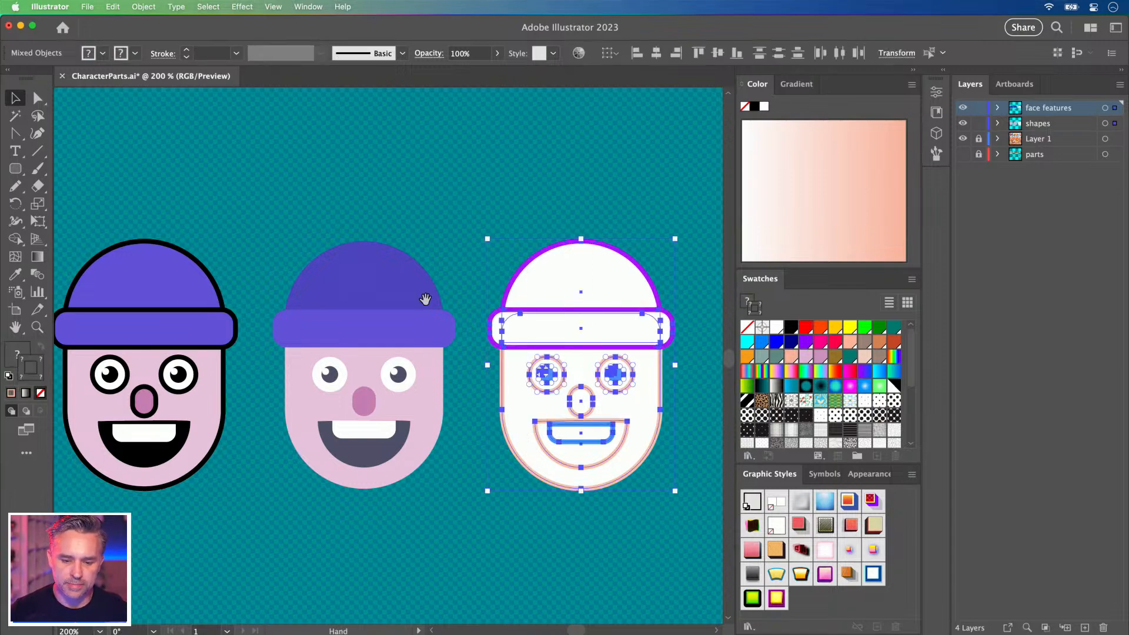
scroll(453, 319, left, 10)
drag(697, 337, 280, 350)
click(418, 151)
Duplicate the flat purple-hat face to its right and hide selection edges.
drag(560, 268, 220, 260)
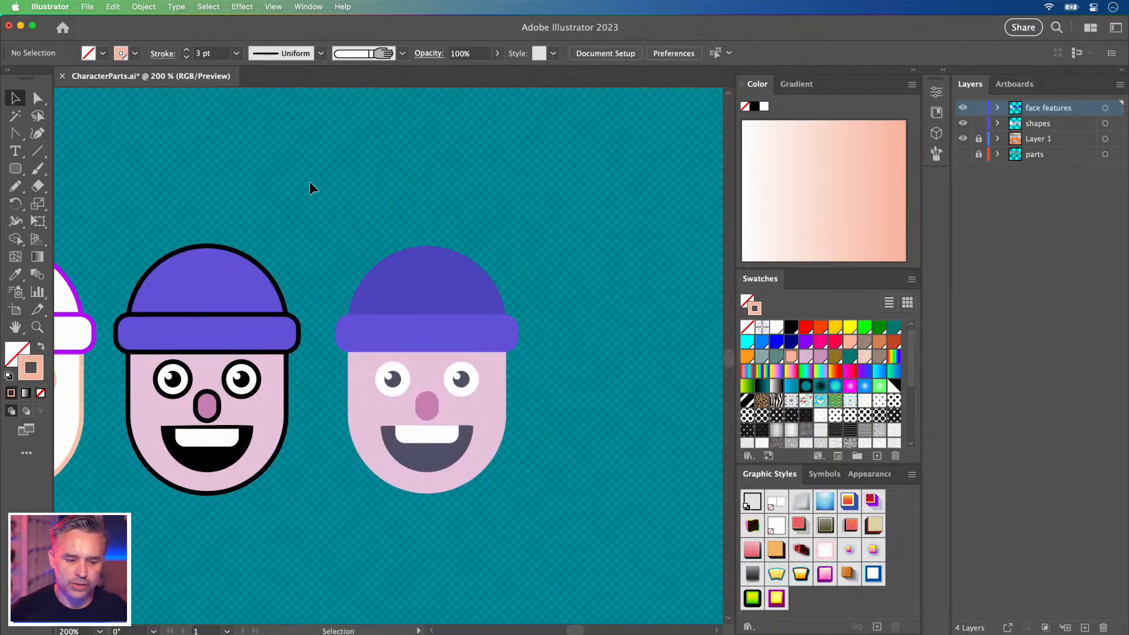
click(417, 444)
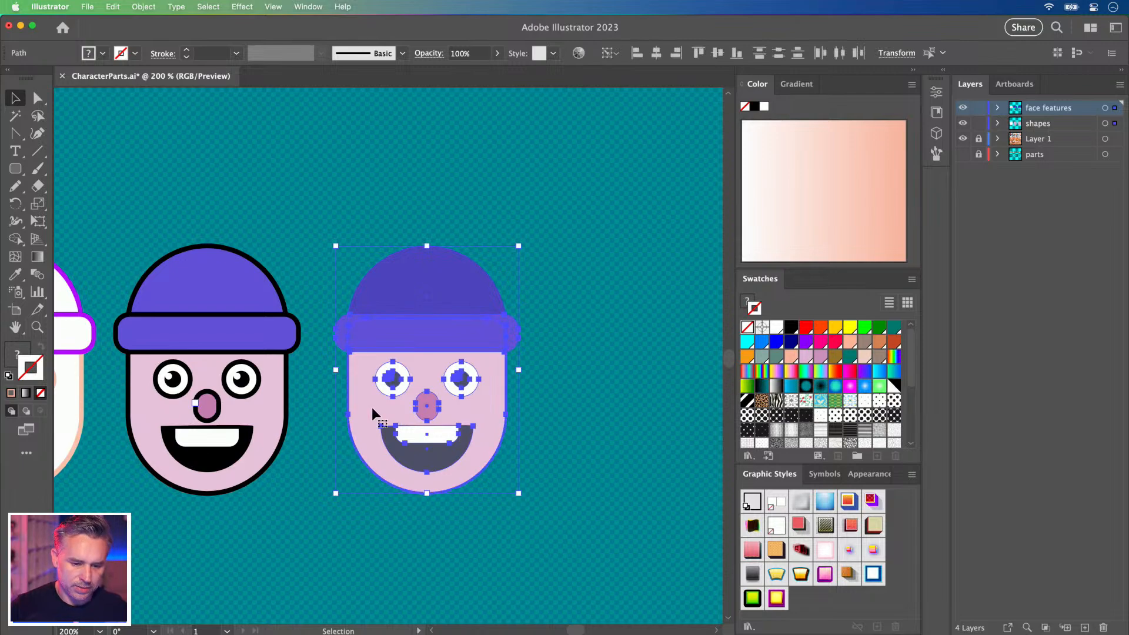
drag(373, 398, 603, 422)
scroll(555, 392, right, 5)
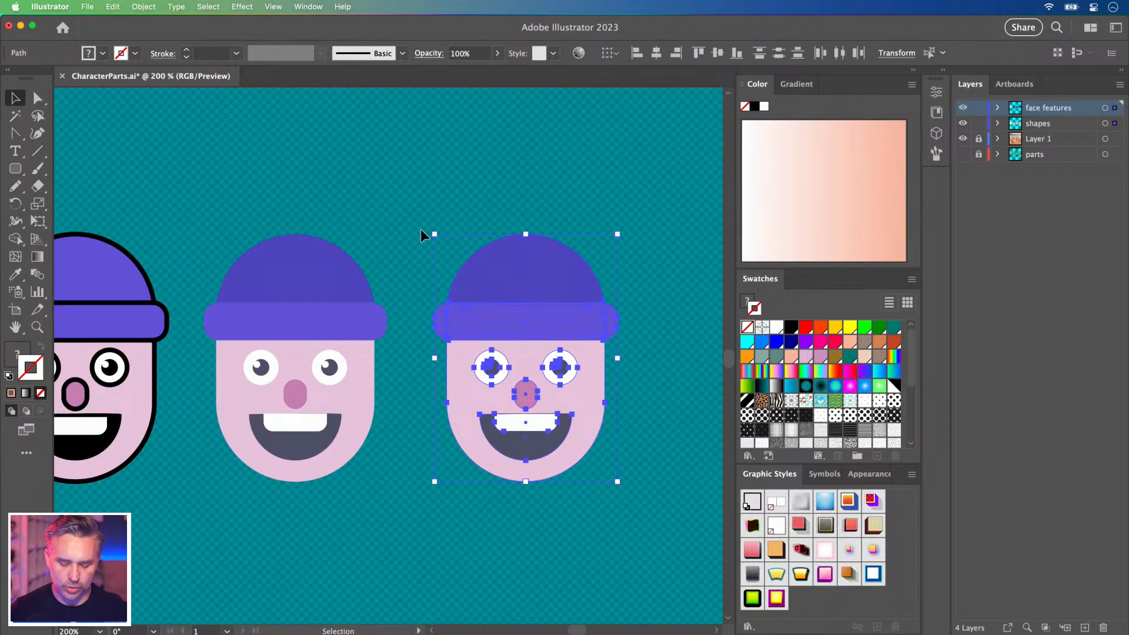
key(super+equal)
key(super+equal)
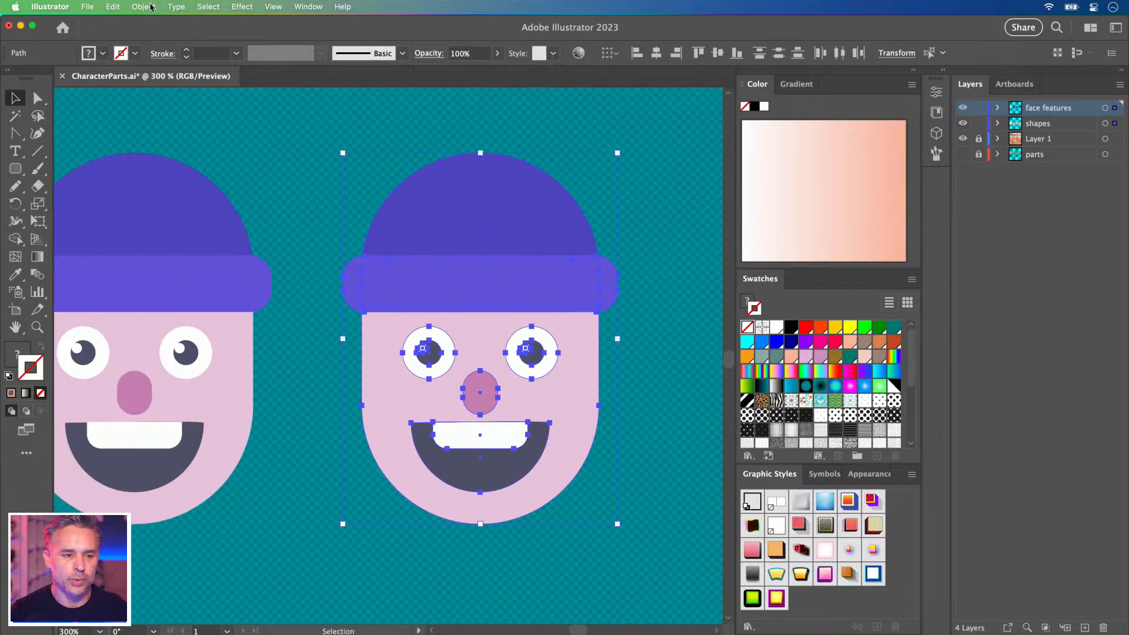
key(super+h)
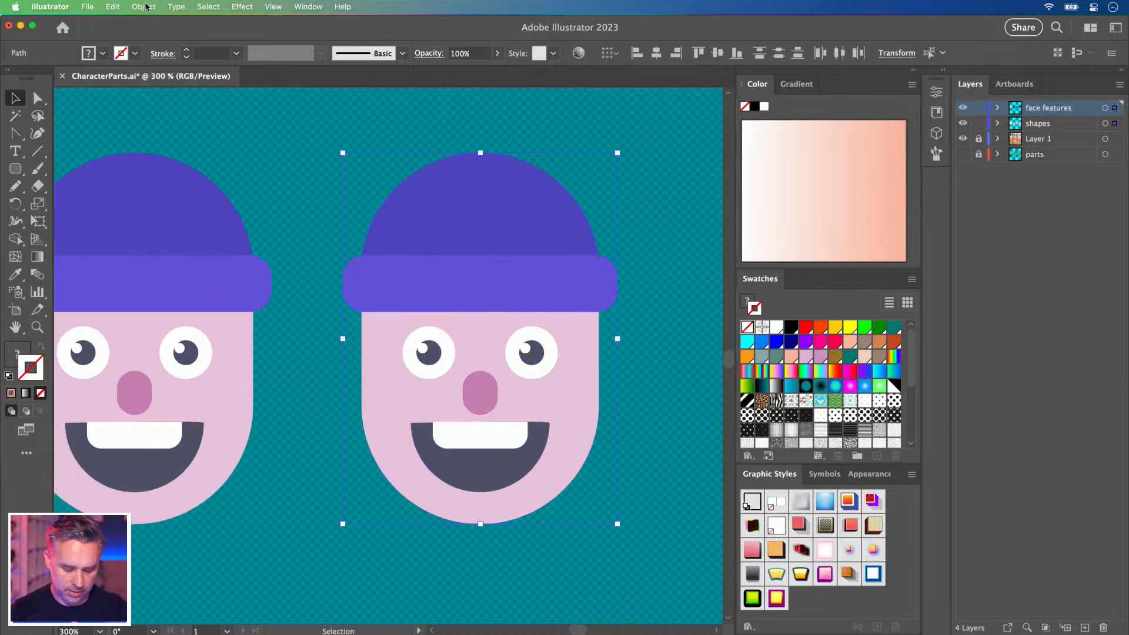
click(113, 7)
mouse_move(246, 238)
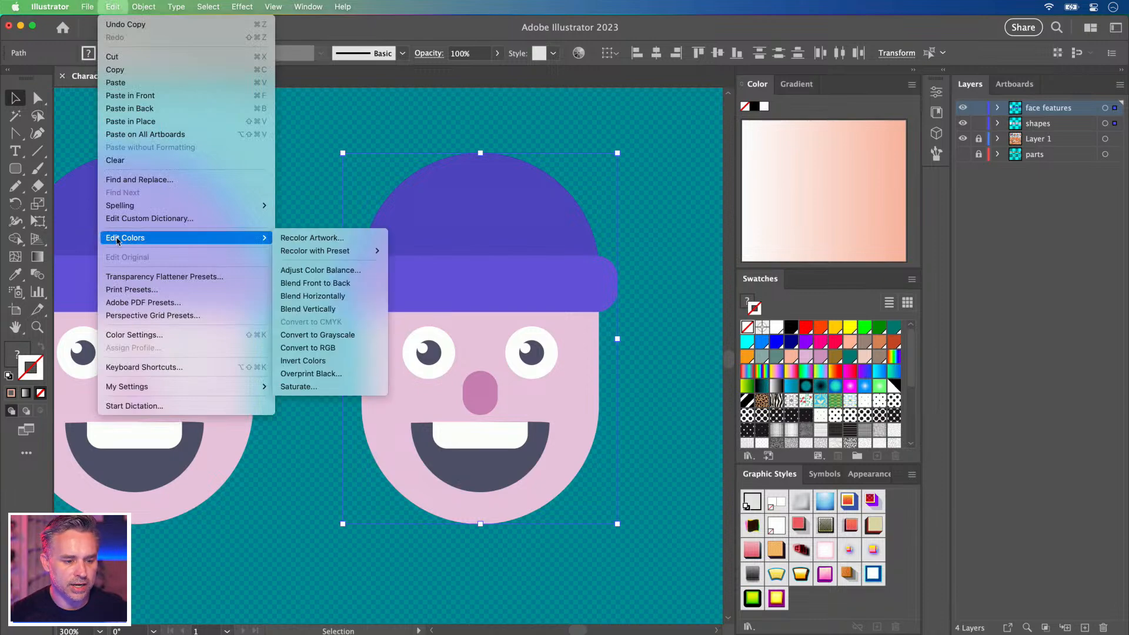
click(337, 243)
drag(821, 110, 767, 82)
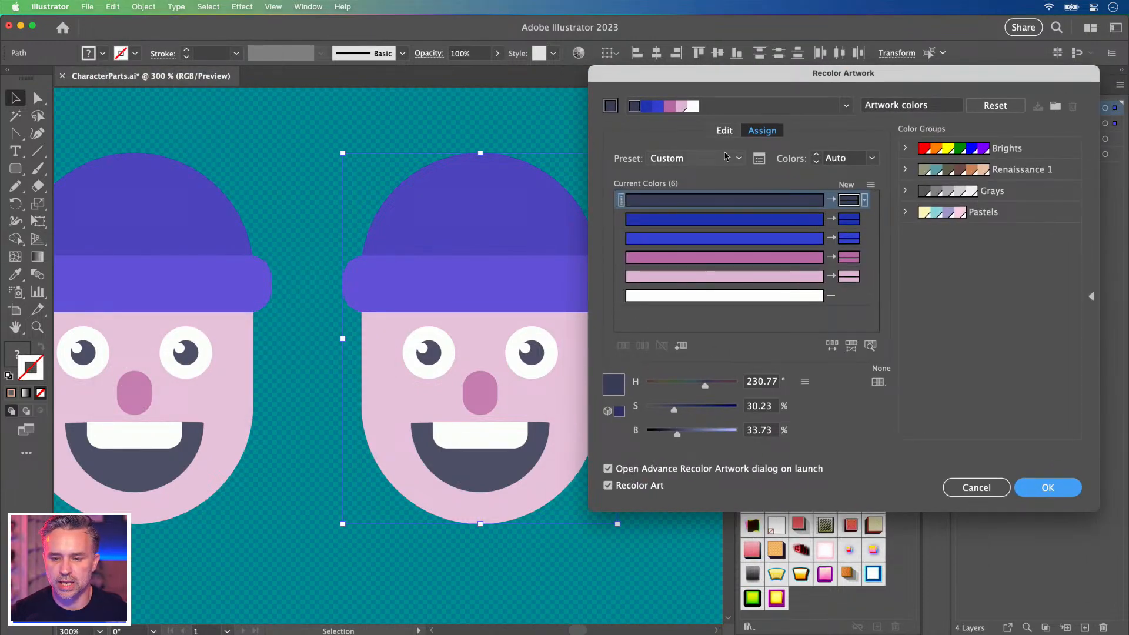
click(724, 131)
drag(729, 298, 826, 240)
click(977, 486)
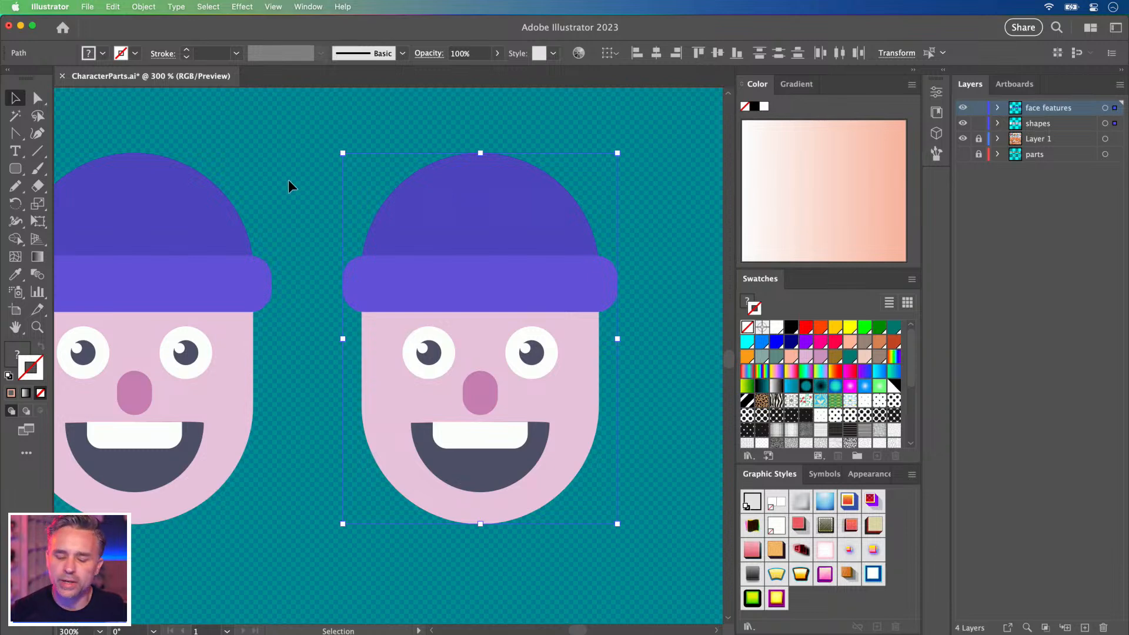
Collapse the colour panels and pan across to bring the purple character to the centre.
click(315, 288)
key(space)
drag(182, 295, 698, 282)
drag(269, 295, 440, 308)
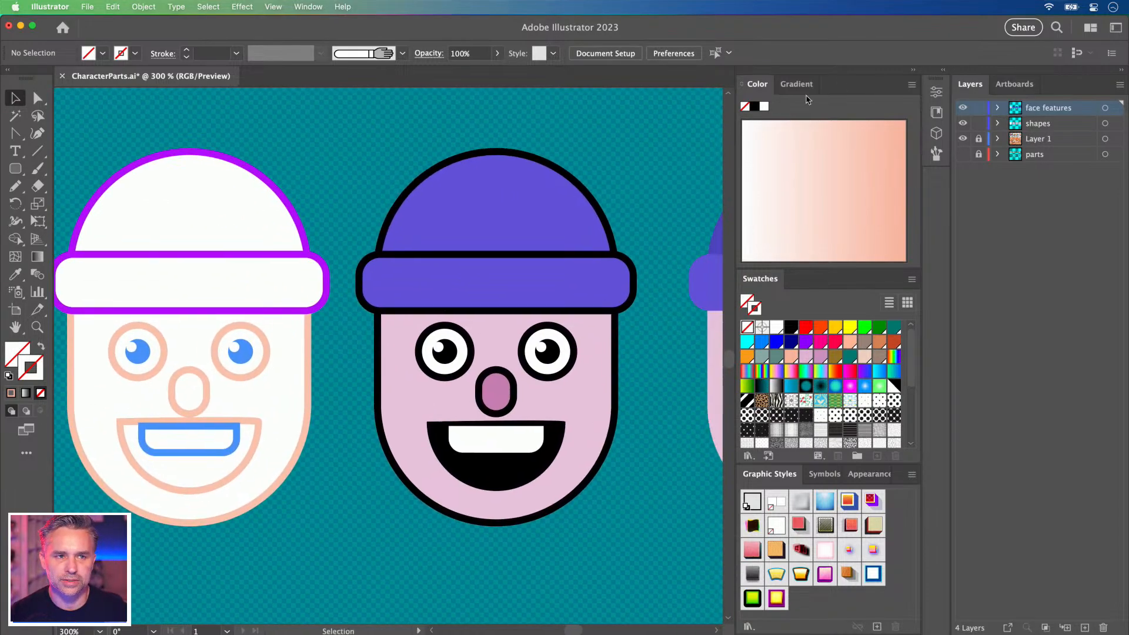
click(913, 72)
key(space)
drag(734, 257, 833, 253)
drag(368, 197, 573, 216)
drag(629, 540, 167, 325)
key(space)
drag(554, 347, 405, 353)
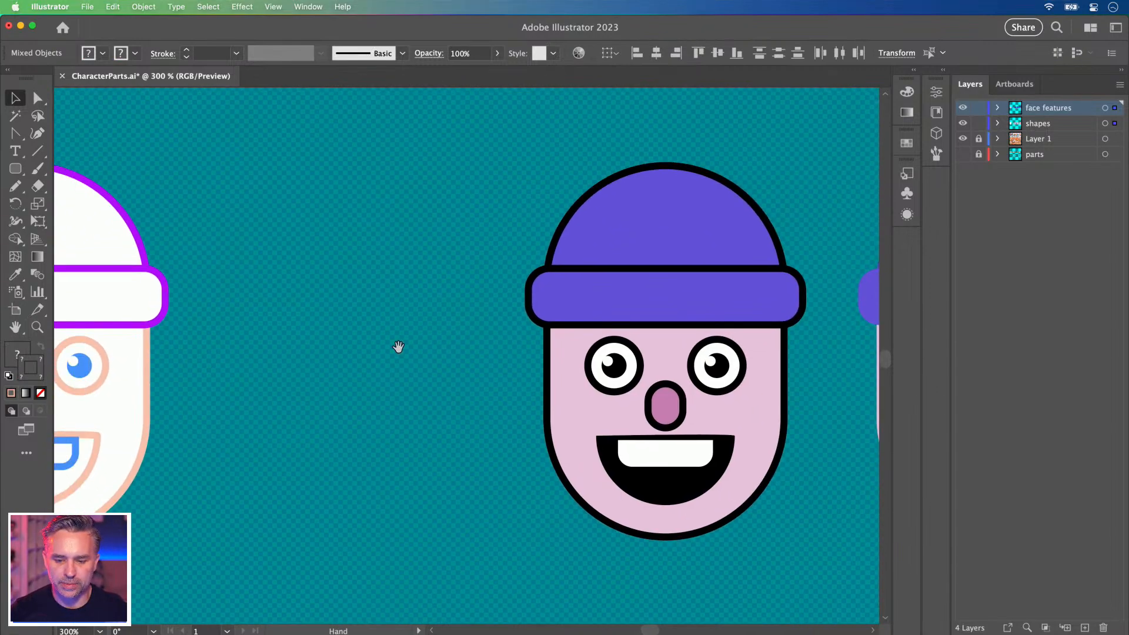
Option-drag a copy of the purple character beside the original and select its head shape.
click(638, 317)
drag(660, 298, 352, 308)
key(space)
drag(371, 395, 492, 345)
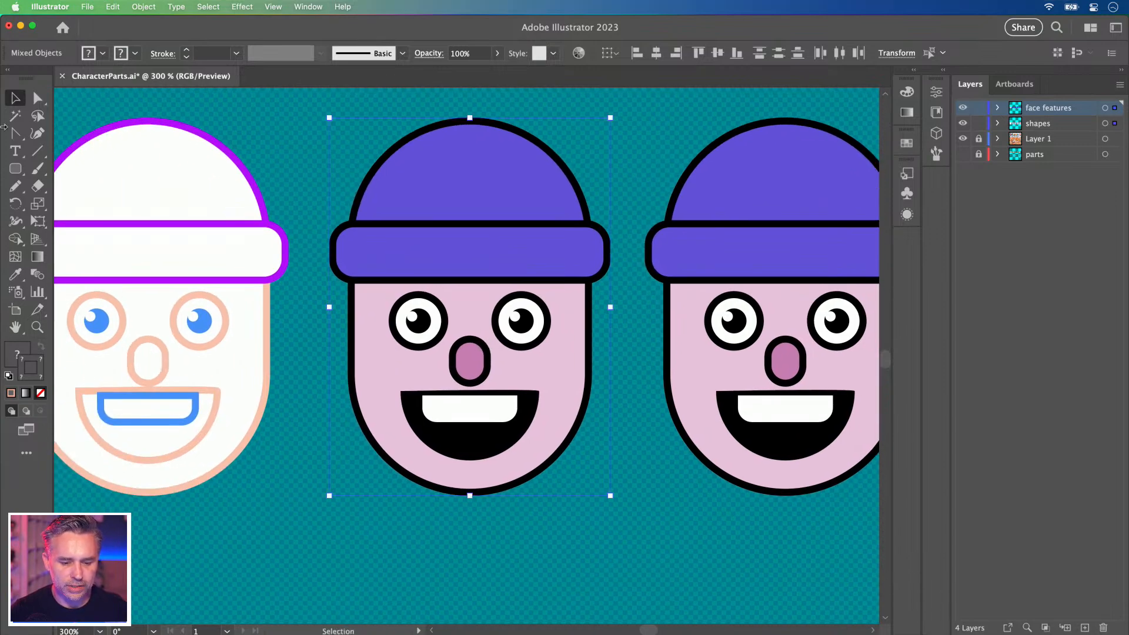
key(a)
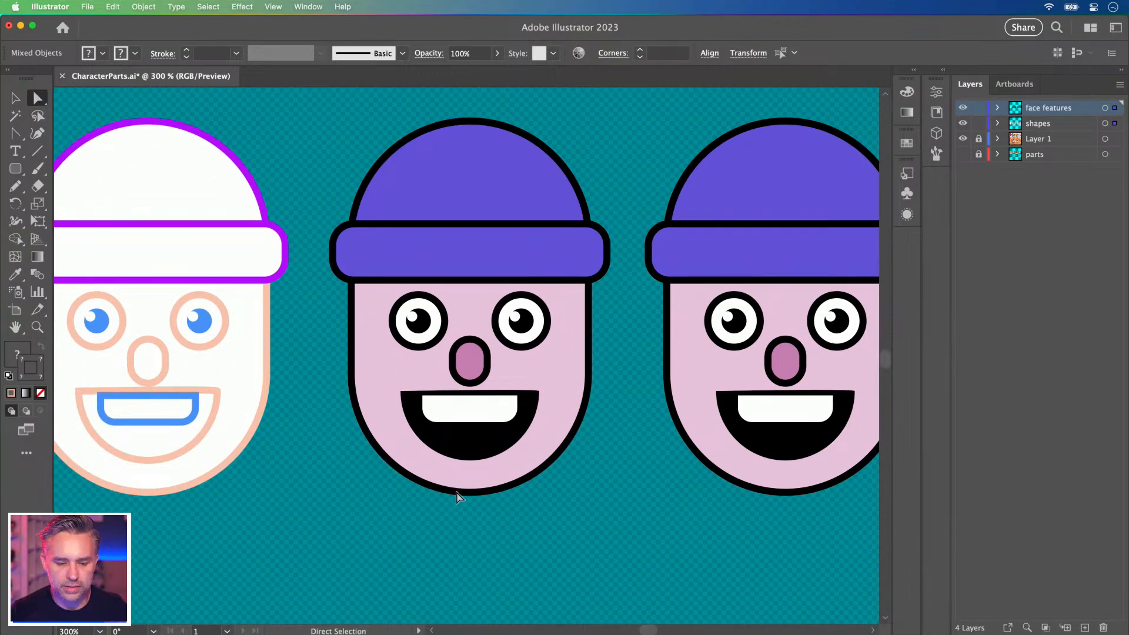
drag(468, 493, 465, 496)
key(super+z)
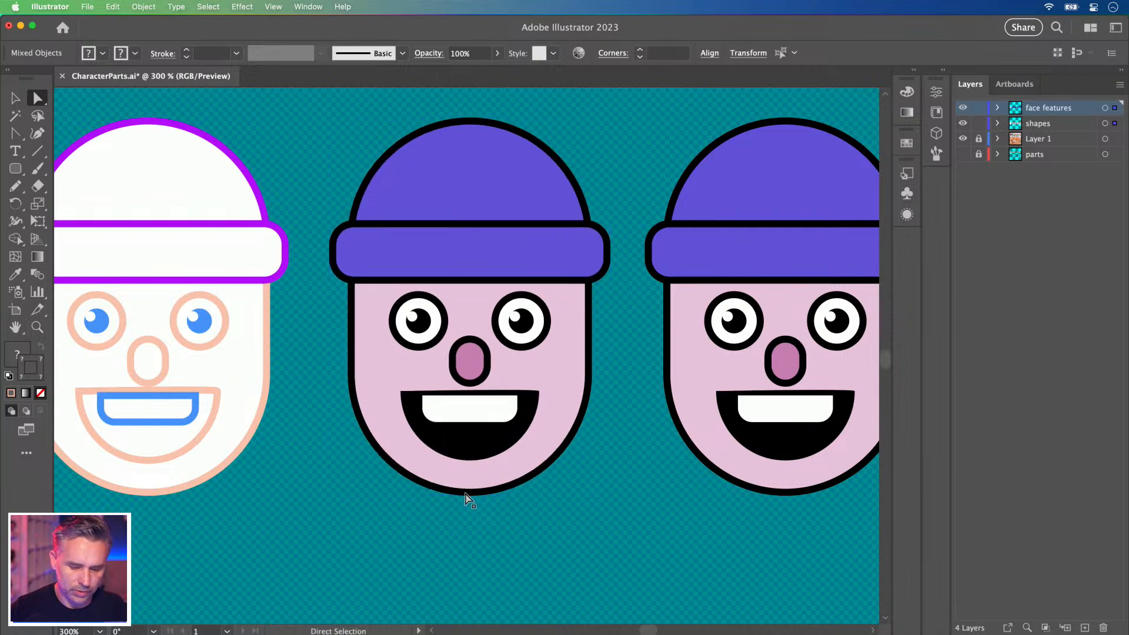
click(439, 498)
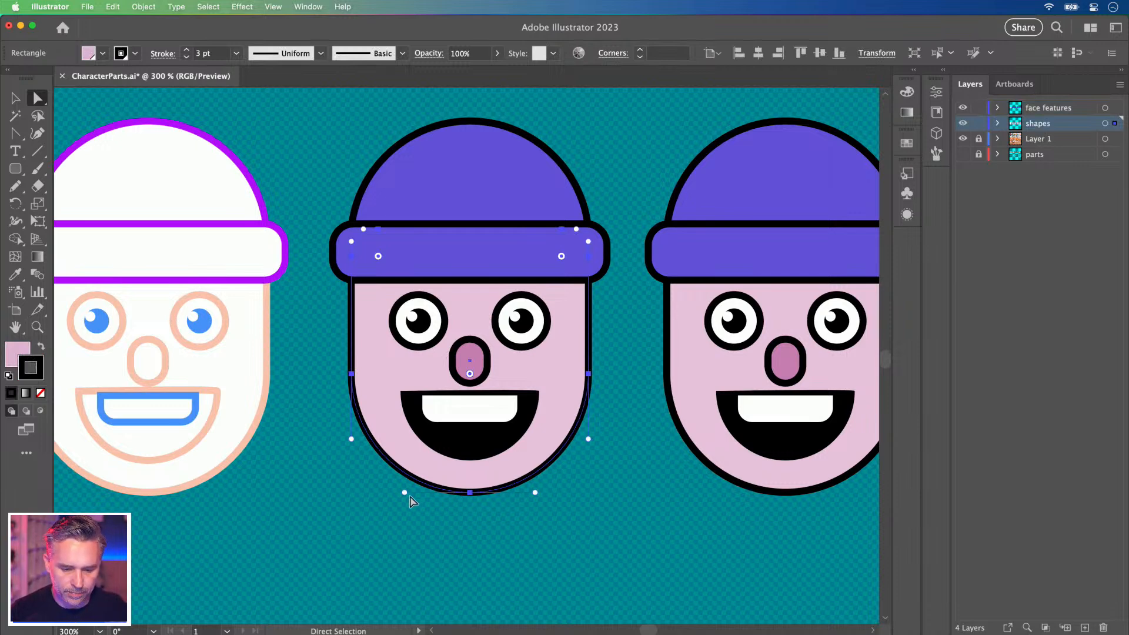
Pull the chin anchor's right handle into the anchor to start a pointed chin.
drag(404, 492, 430, 493)
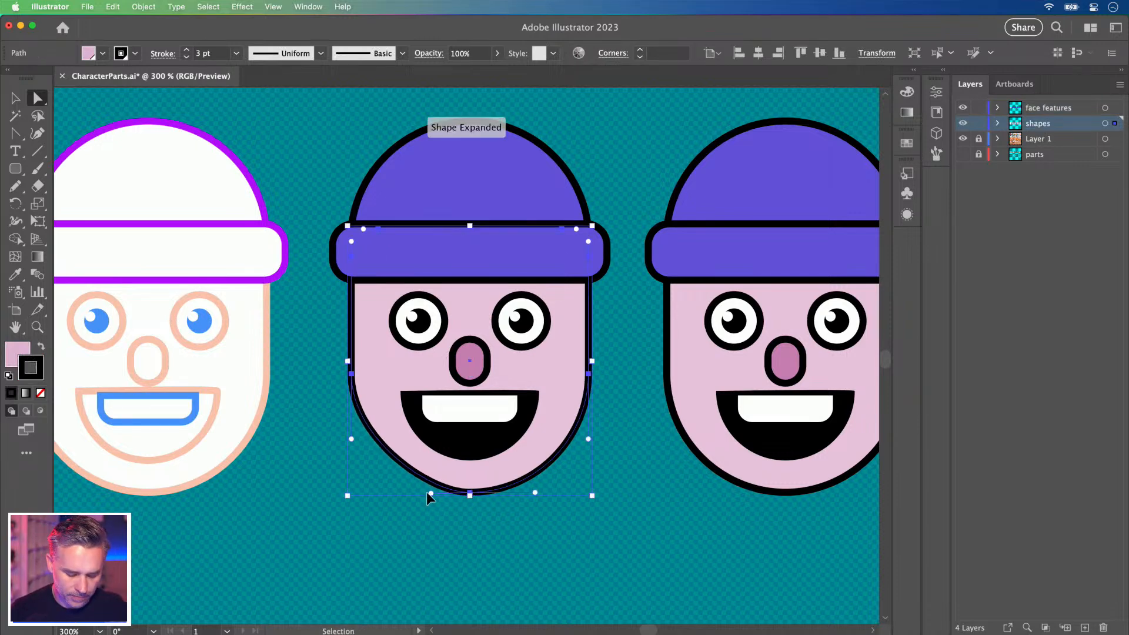
key(super+z)
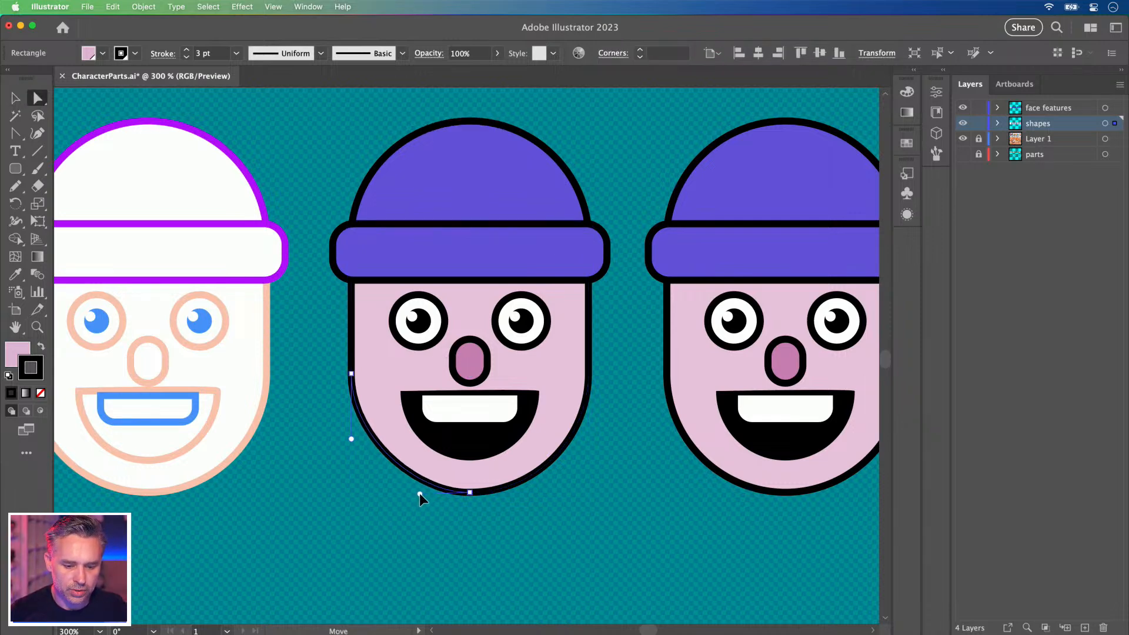
click(499, 539)
click(462, 491)
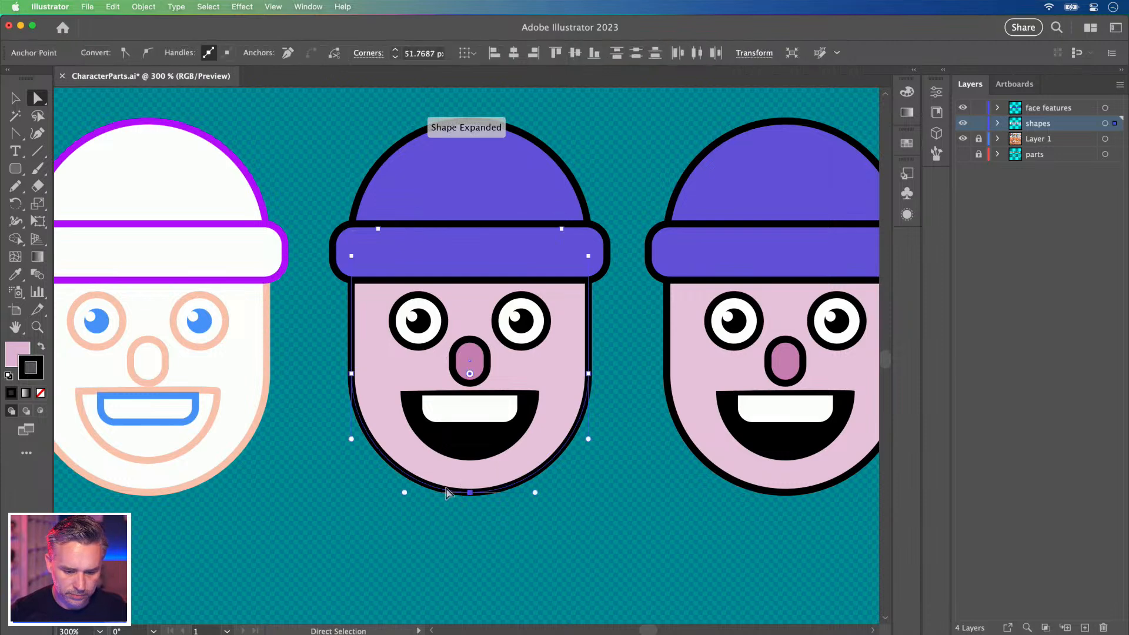
click(425, 493)
drag(425, 492, 425, 493)
key(super+z)
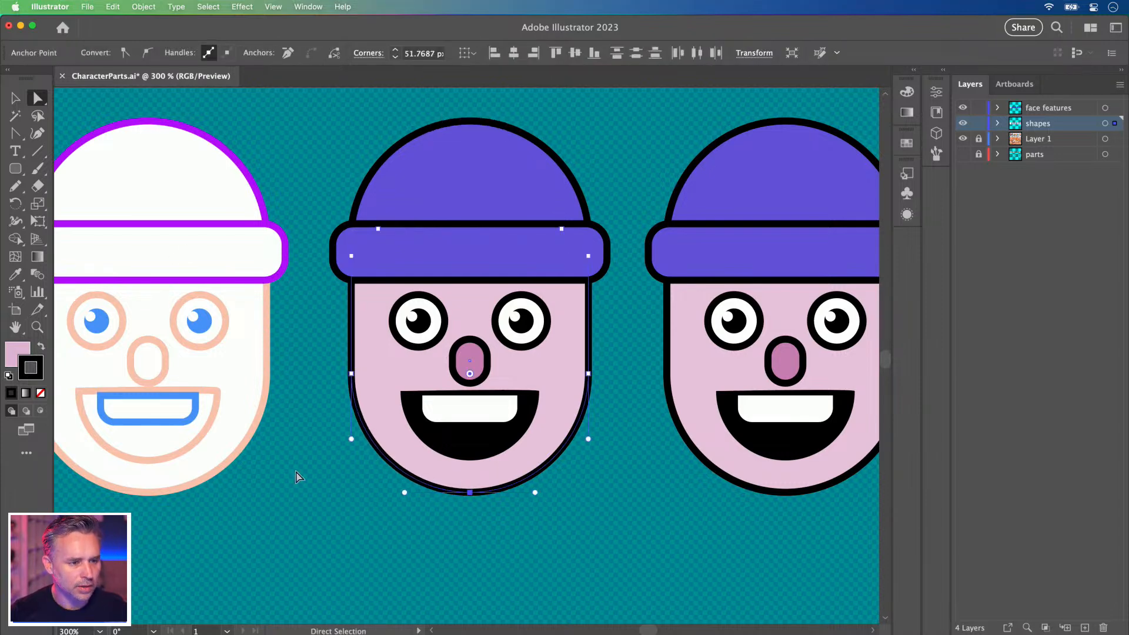
click(412, 575)
click(465, 492)
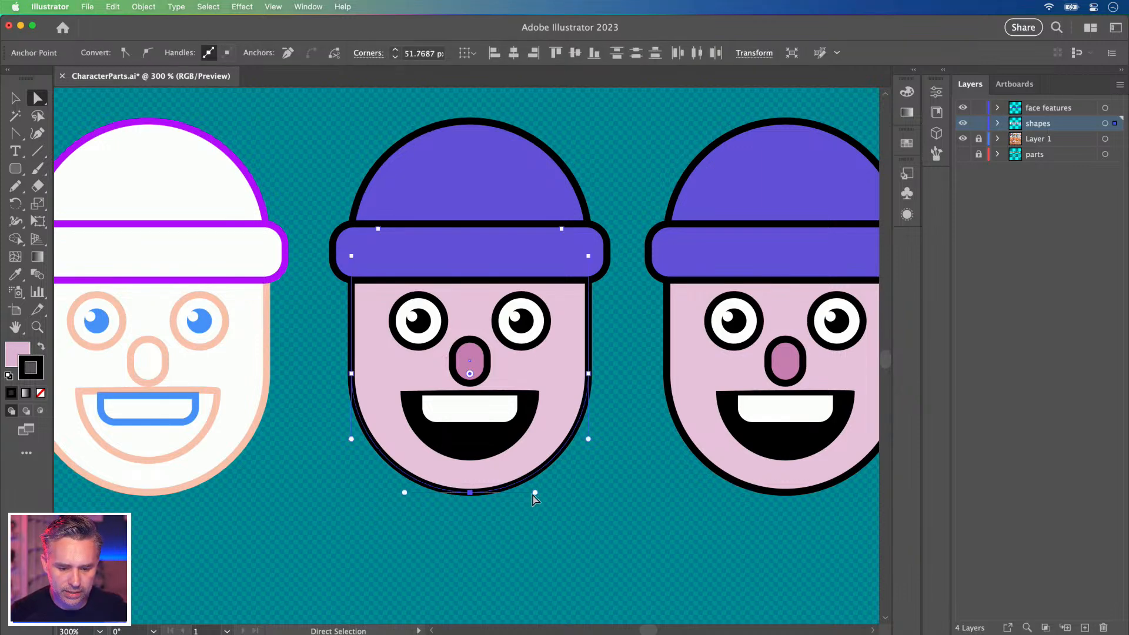
drag(534, 493, 469, 494)
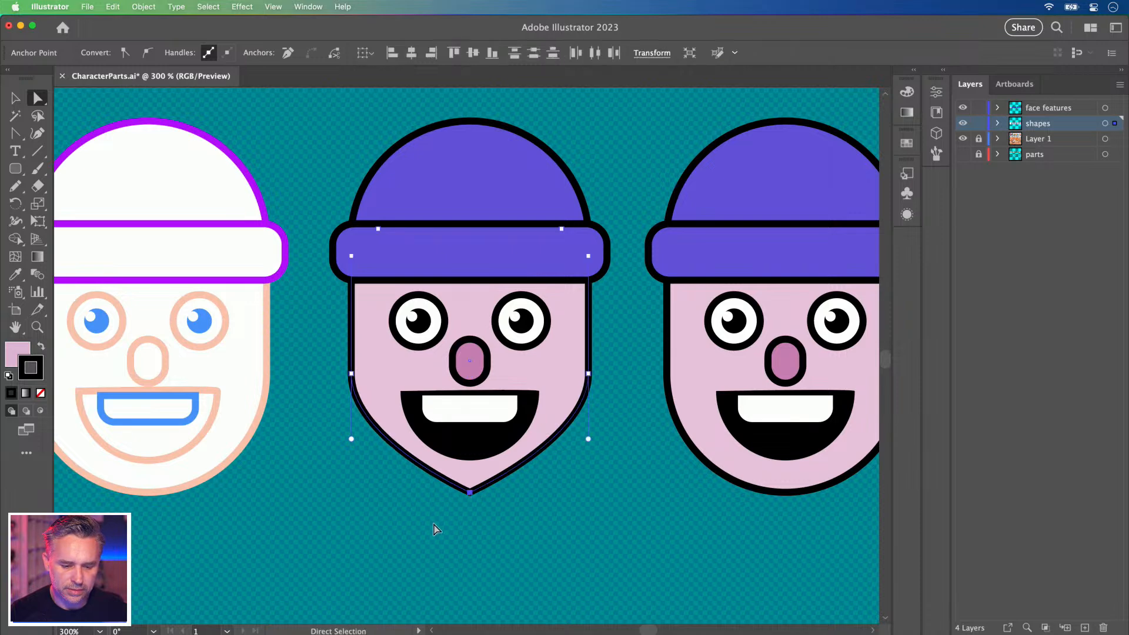
Convert the chin anchor to a corner and round its tip with the live-corner widget.
key(shift+c)
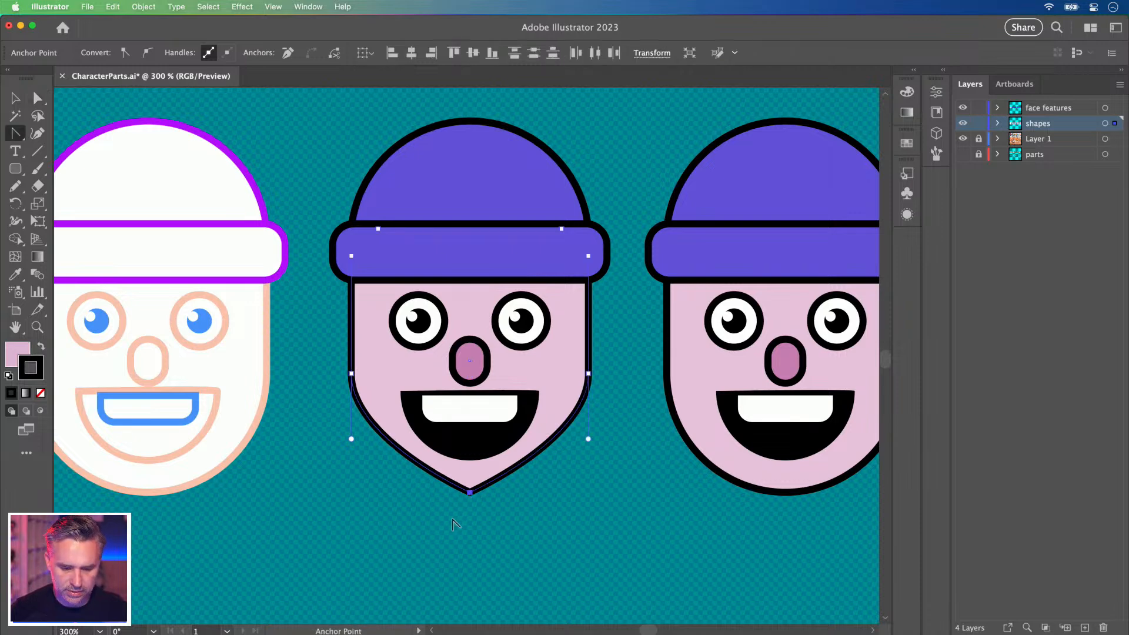
click(469, 494)
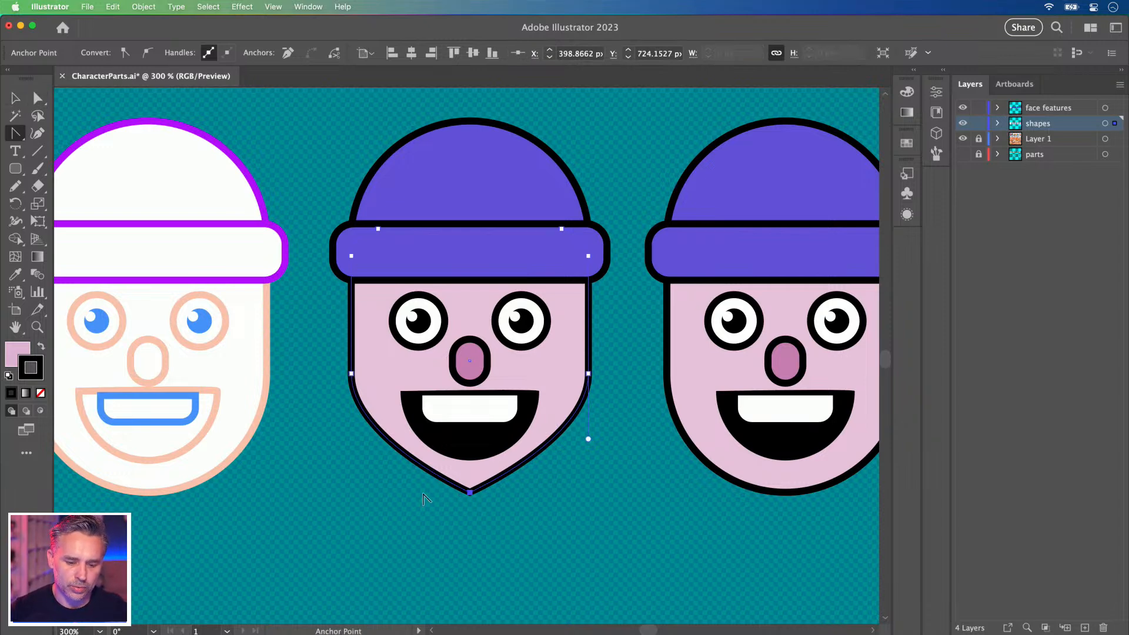
click(38, 98)
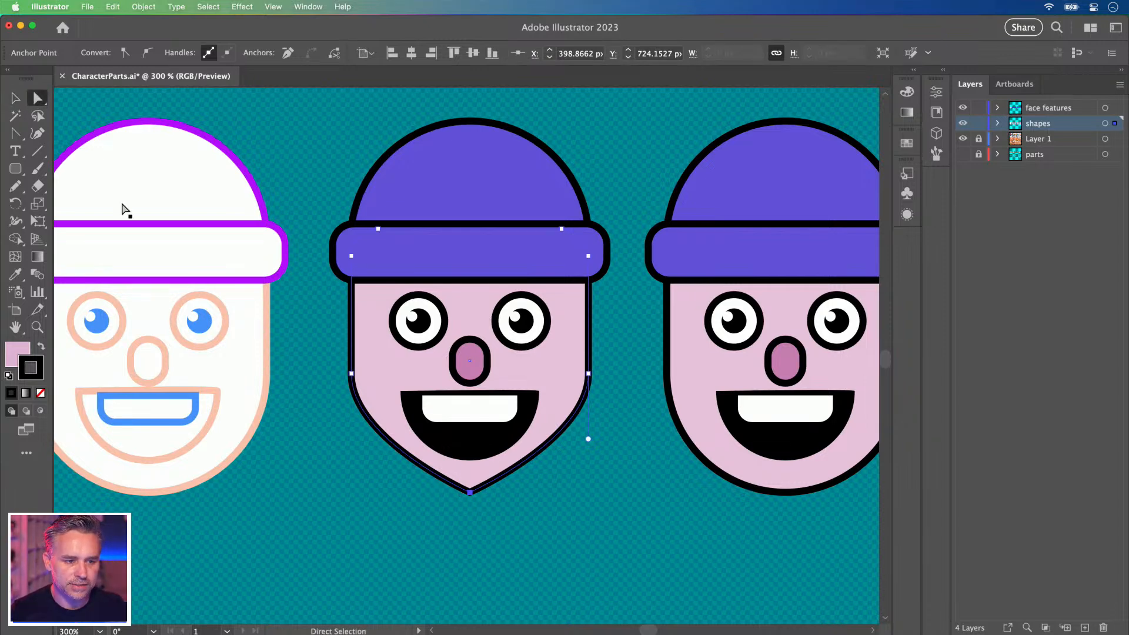
click(480, 507)
click(469, 494)
key(p)
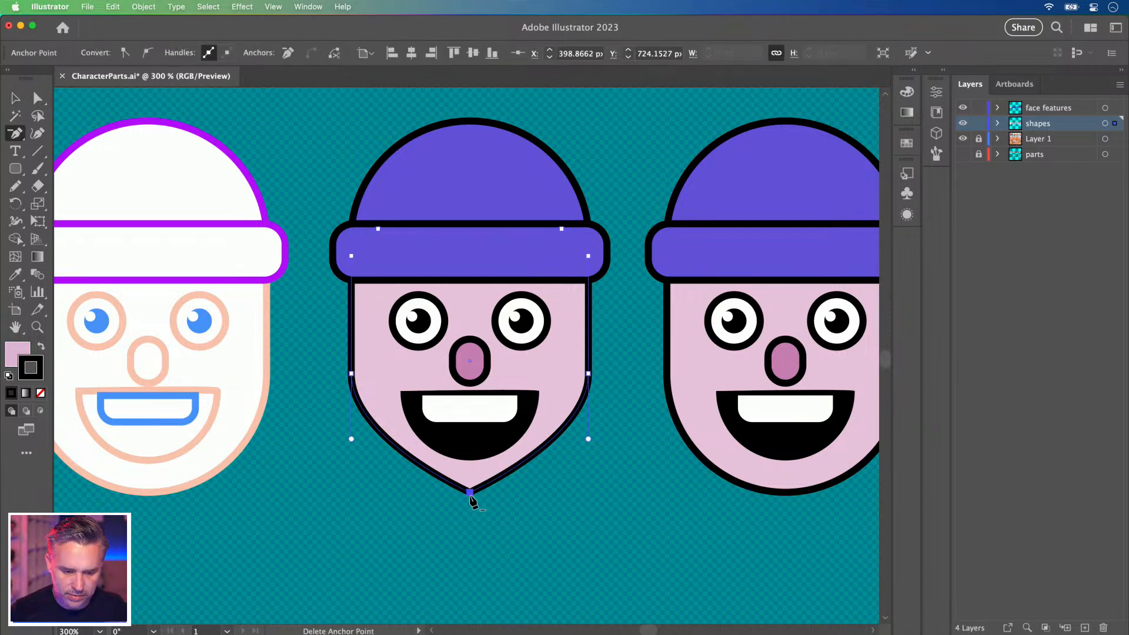
key(a)
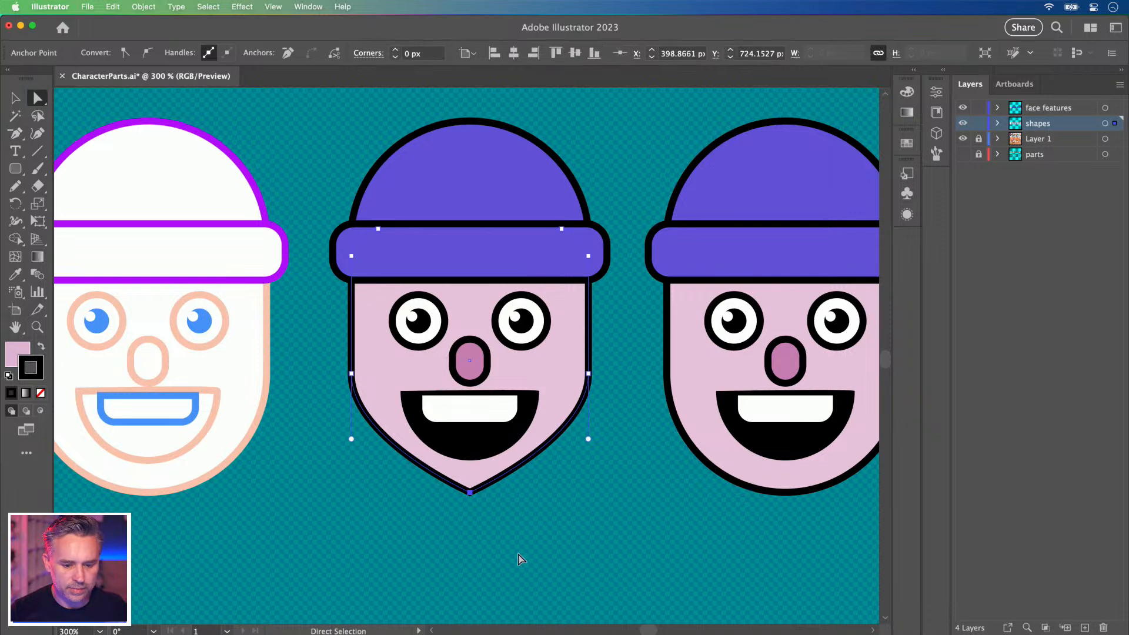
drag(470, 480, 474, 442)
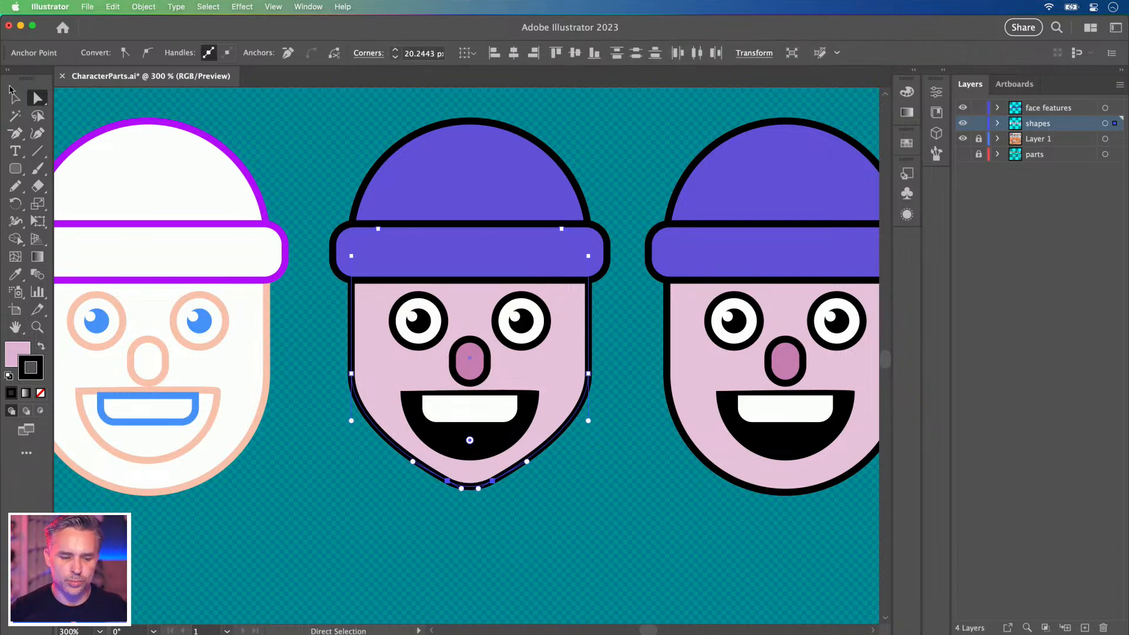
key(v)
click(299, 485)
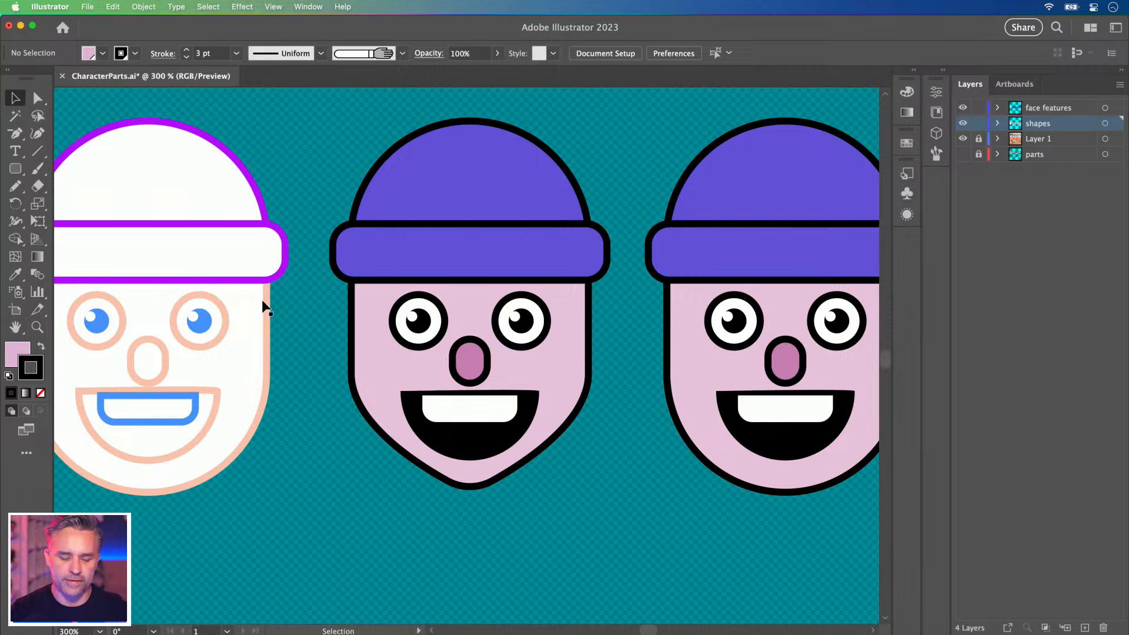
key(super+equal)
drag(369, 294, 377, 336)
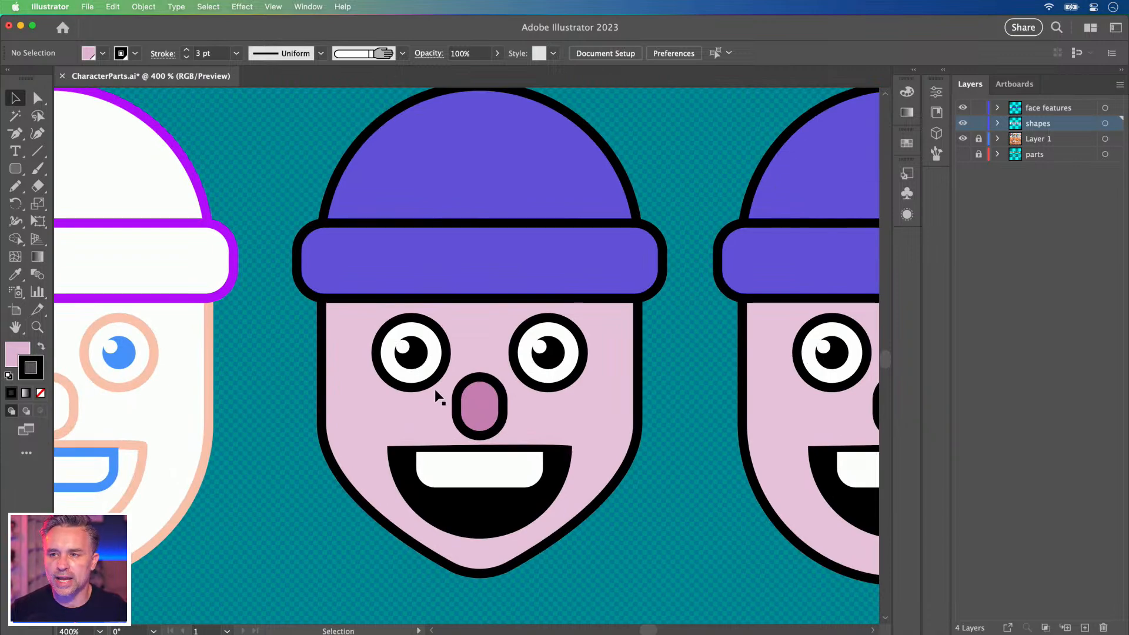
click(394, 330)
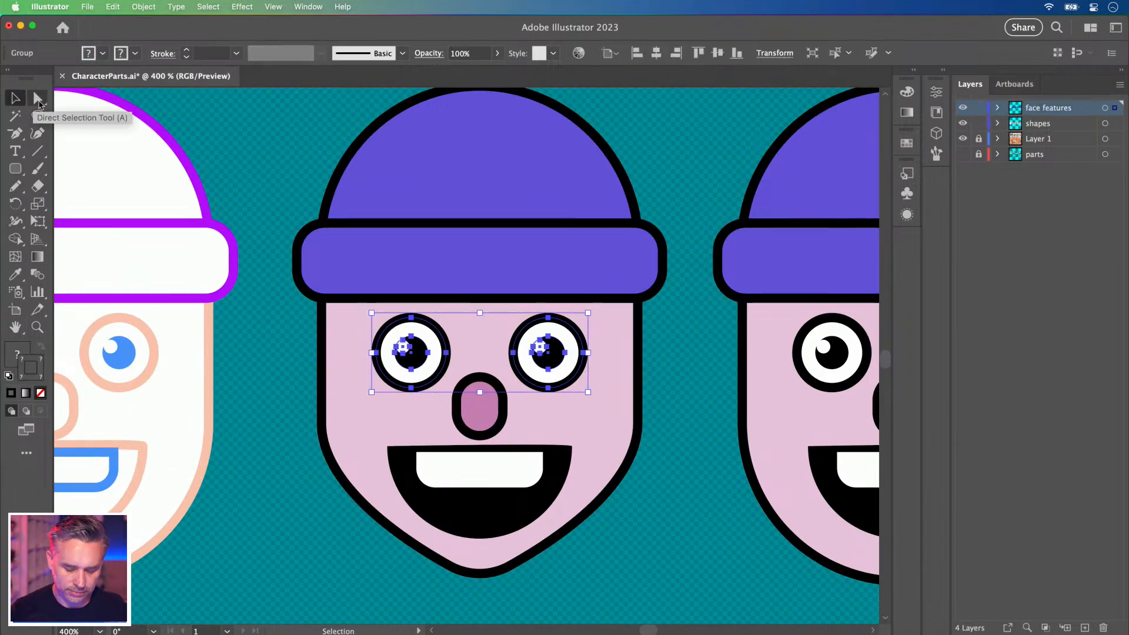
click(141, 7)
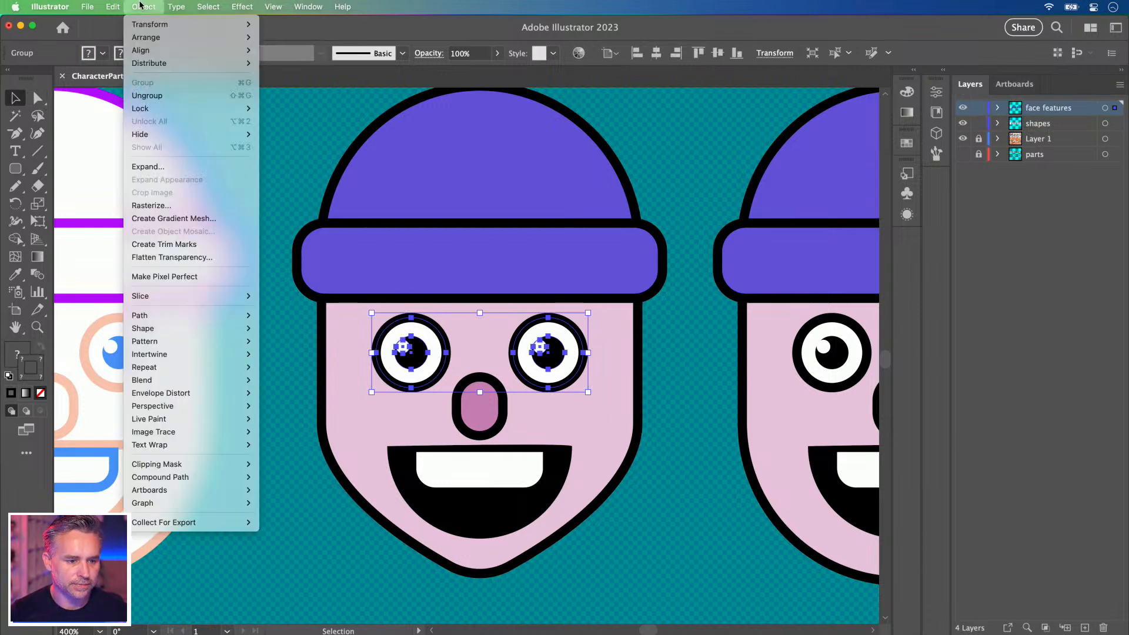
click(140, 7)
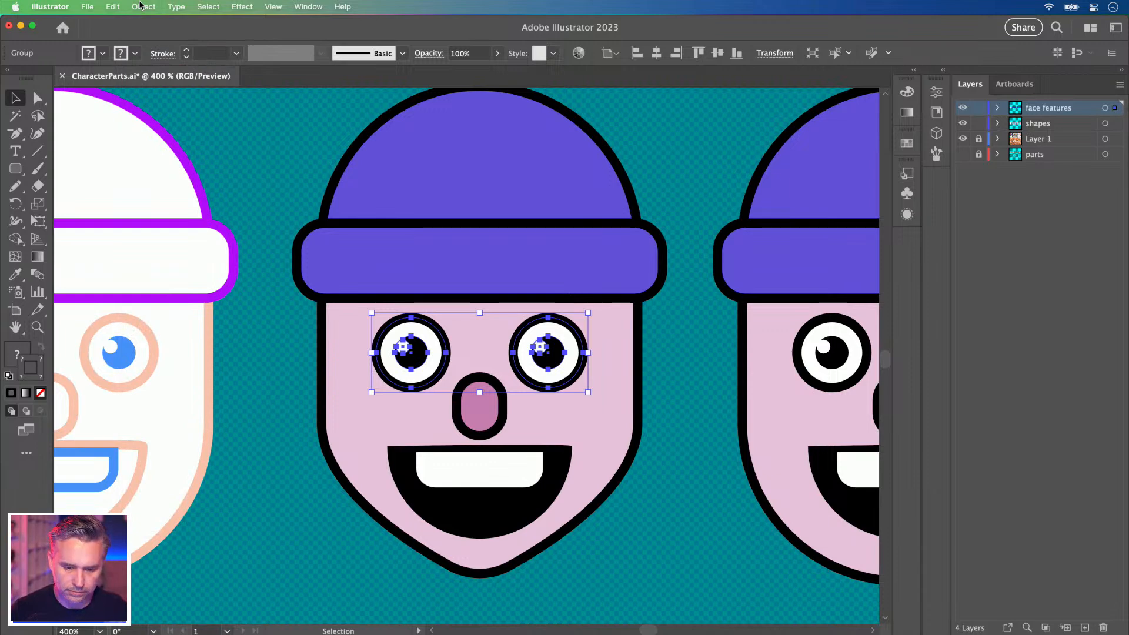
click(251, 410)
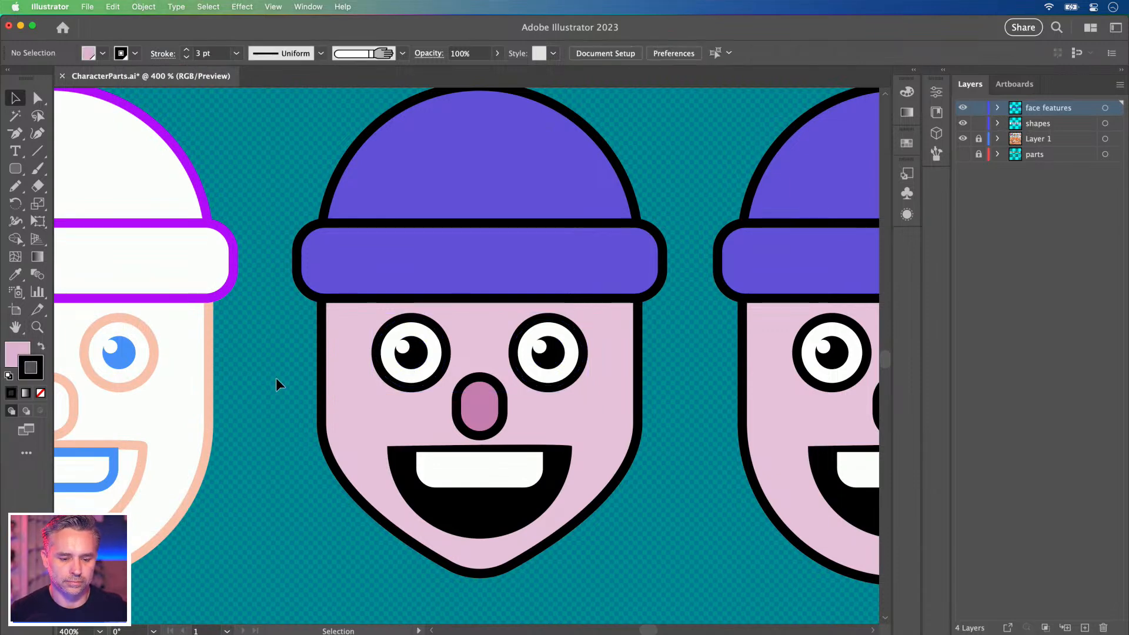
click(393, 380)
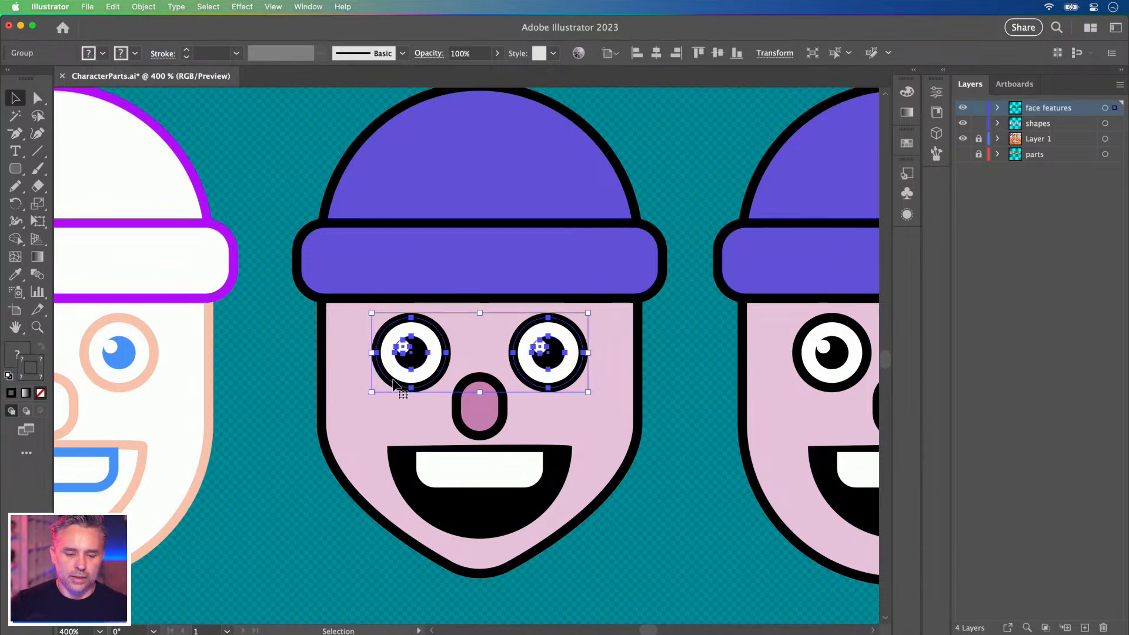
click(285, 351)
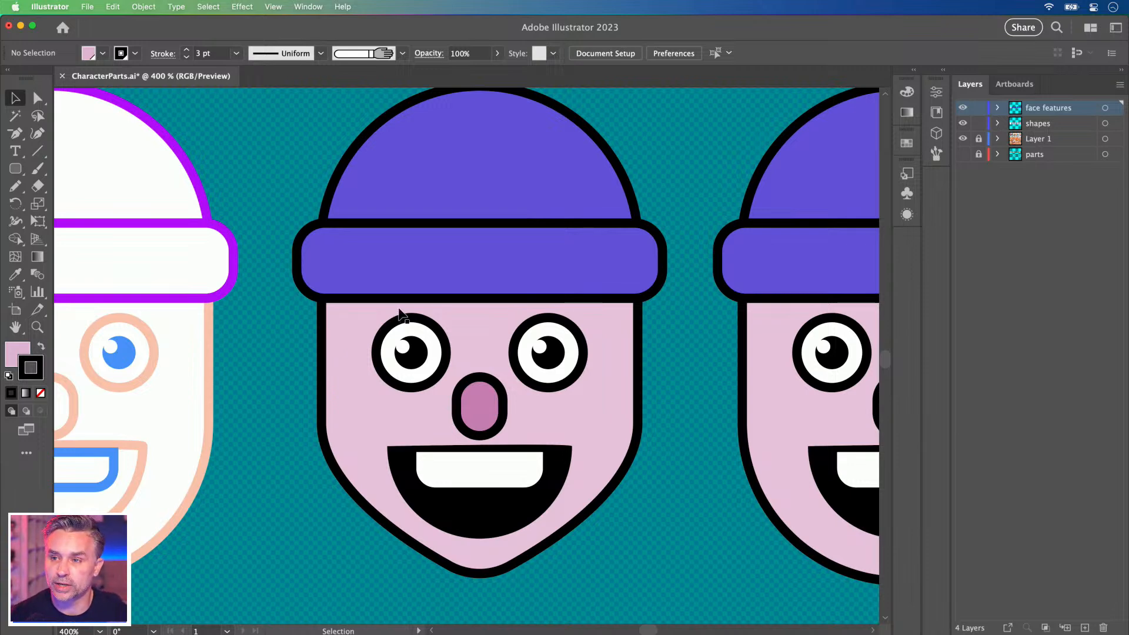
click(414, 513)
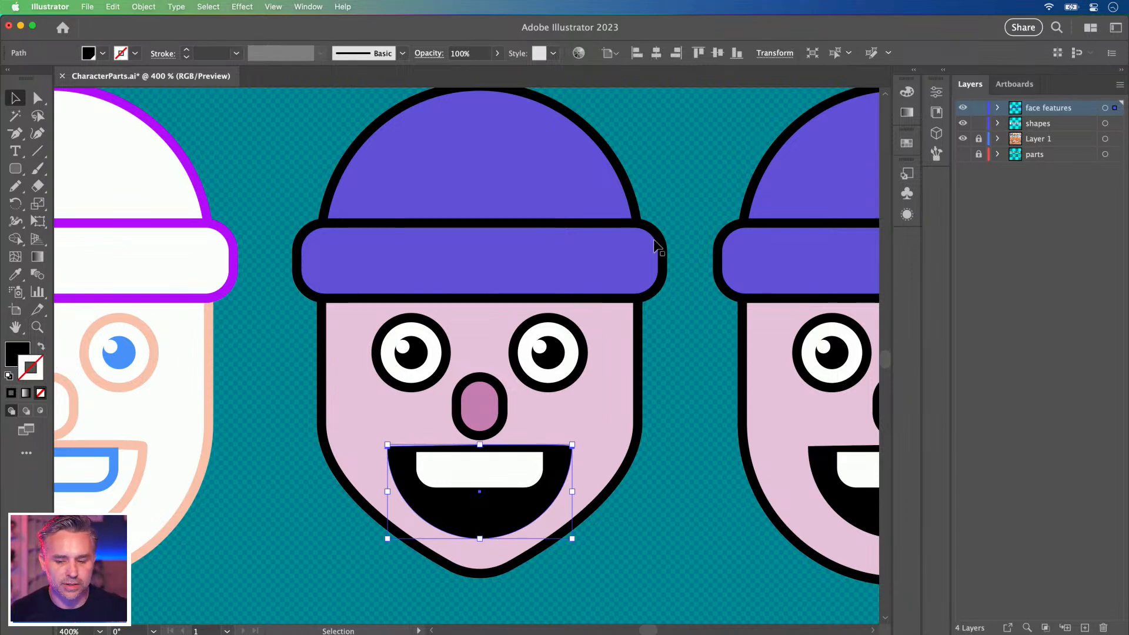
click(912, 69)
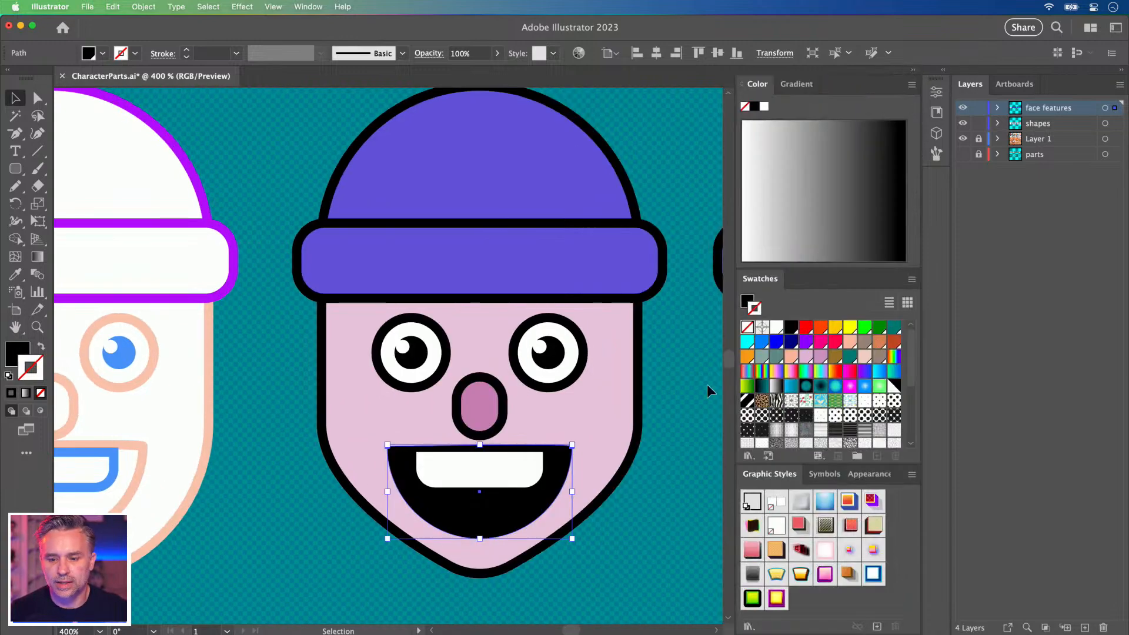
Give the mouth a 4 pt outline and set its colour to magenta ff00c9.
click(806, 327)
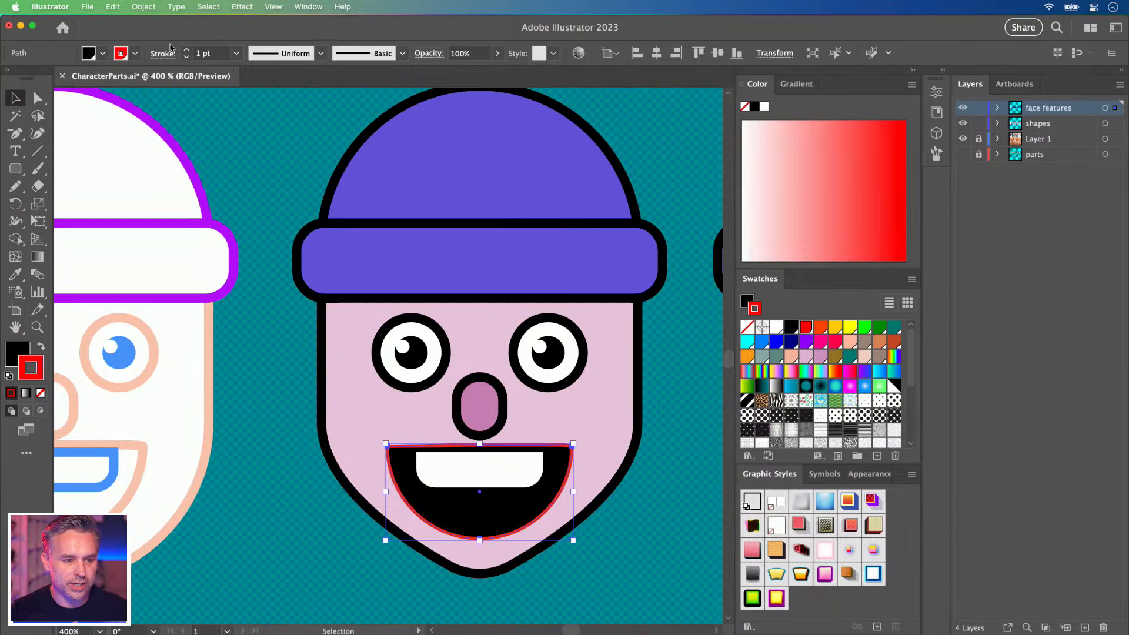
click(187, 50)
click(187, 50)
click(187, 51)
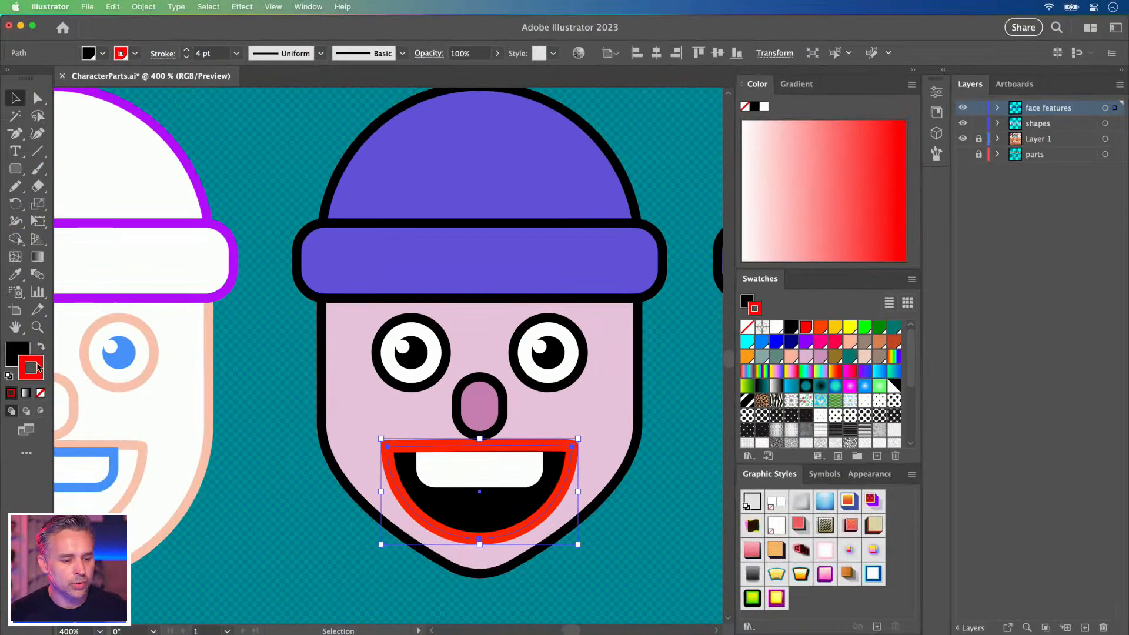
click(39, 363)
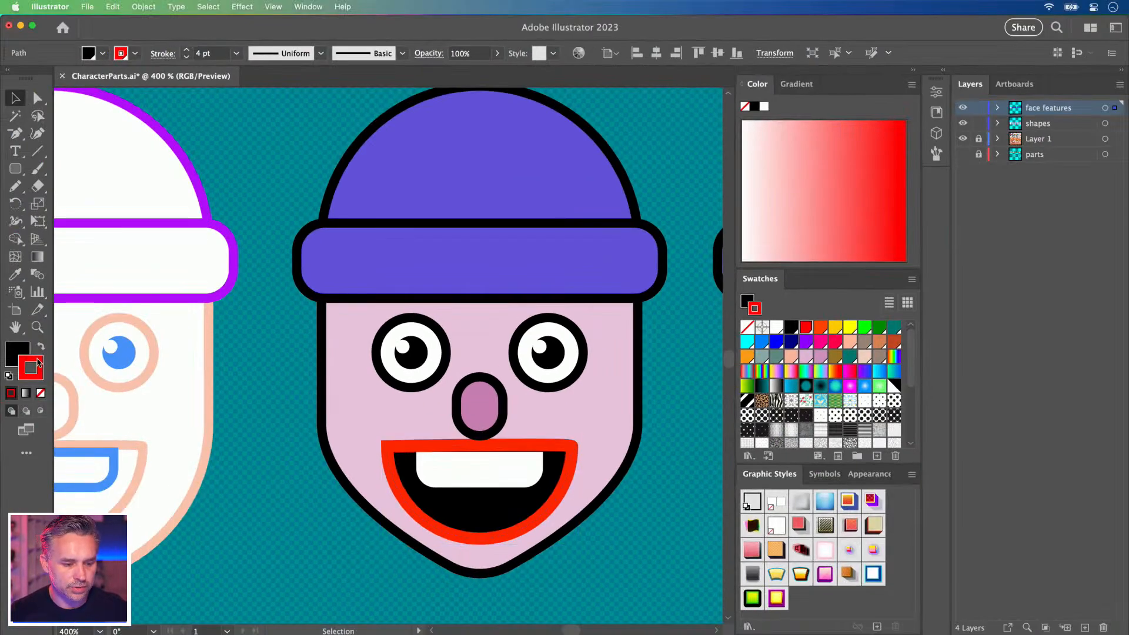
double_click(38, 362)
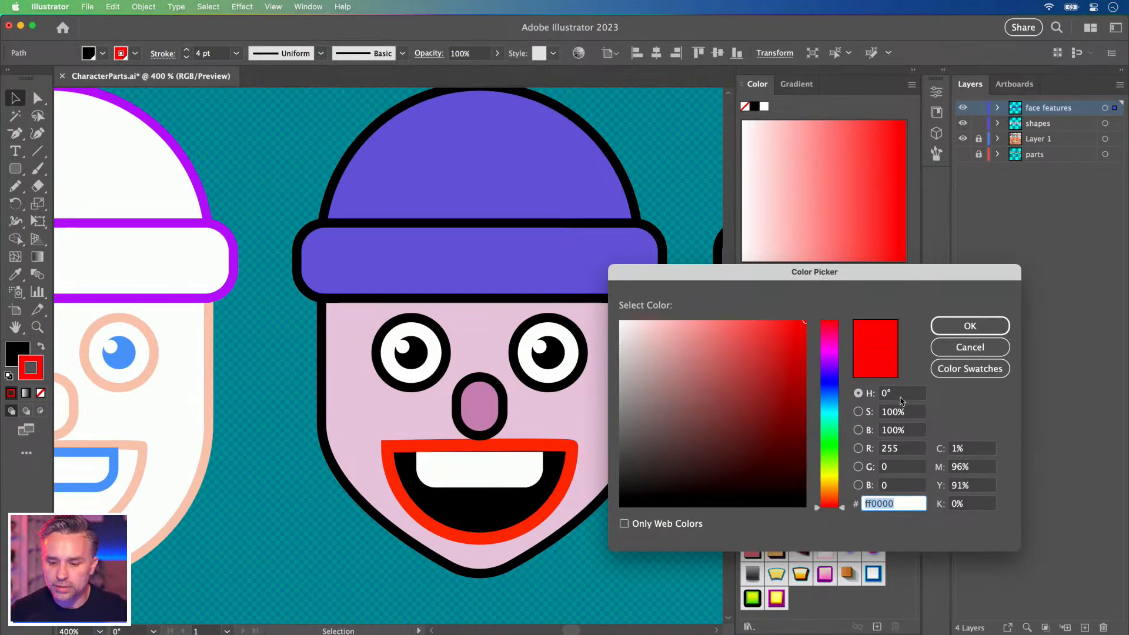
click(827, 349)
drag(828, 349, 828, 344)
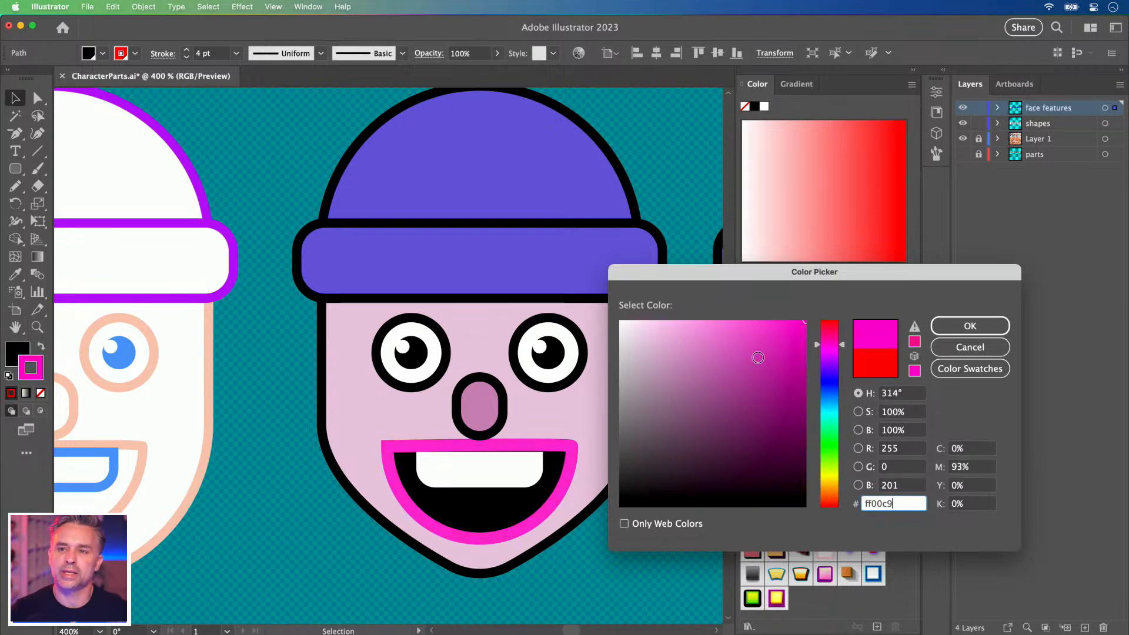
click(965, 329)
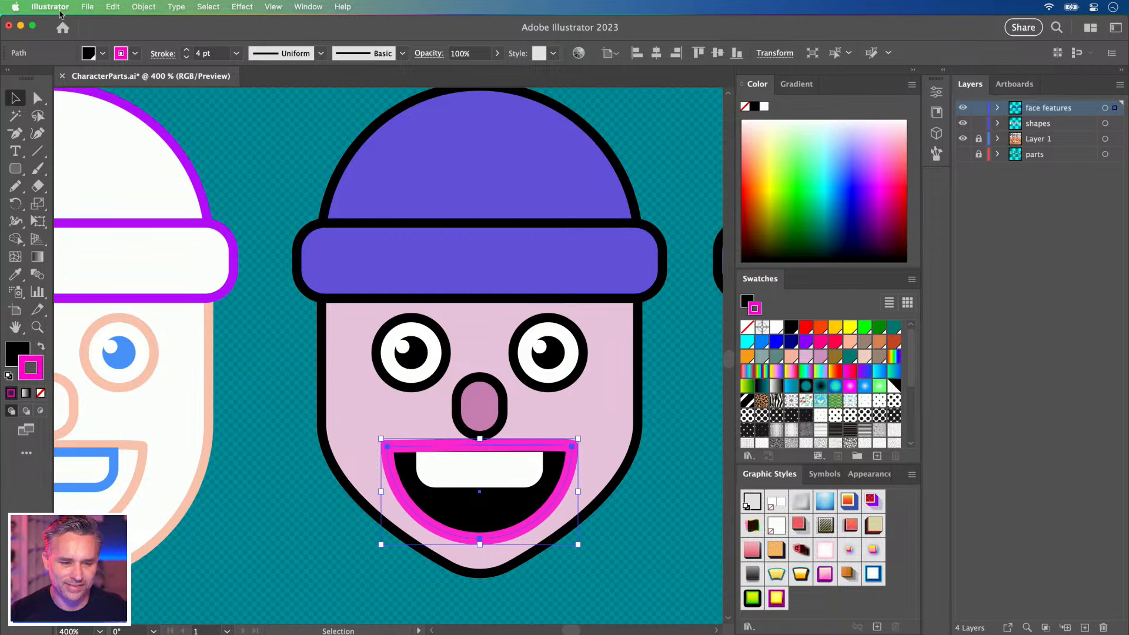
Shrink the mouth by its corner handle and drag the white teeth out below the face.
click(141, 6)
click(141, 7)
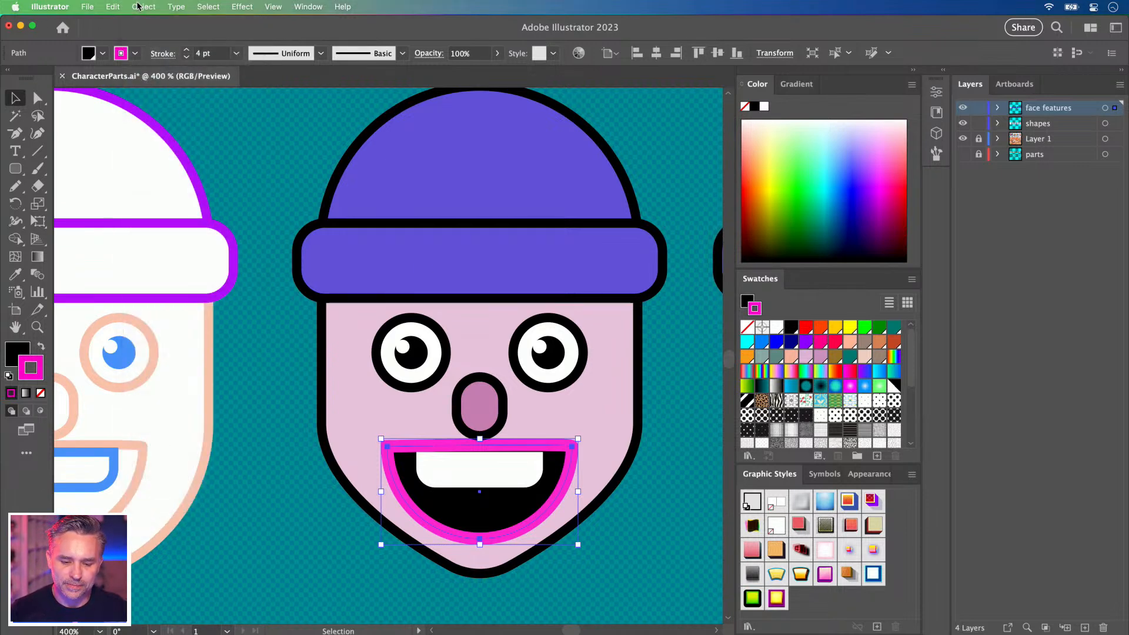
mouse_move(381, 439)
mouse_down()
mouse_move(387, 448)
mouse_move(395, 438)
mouse_up()
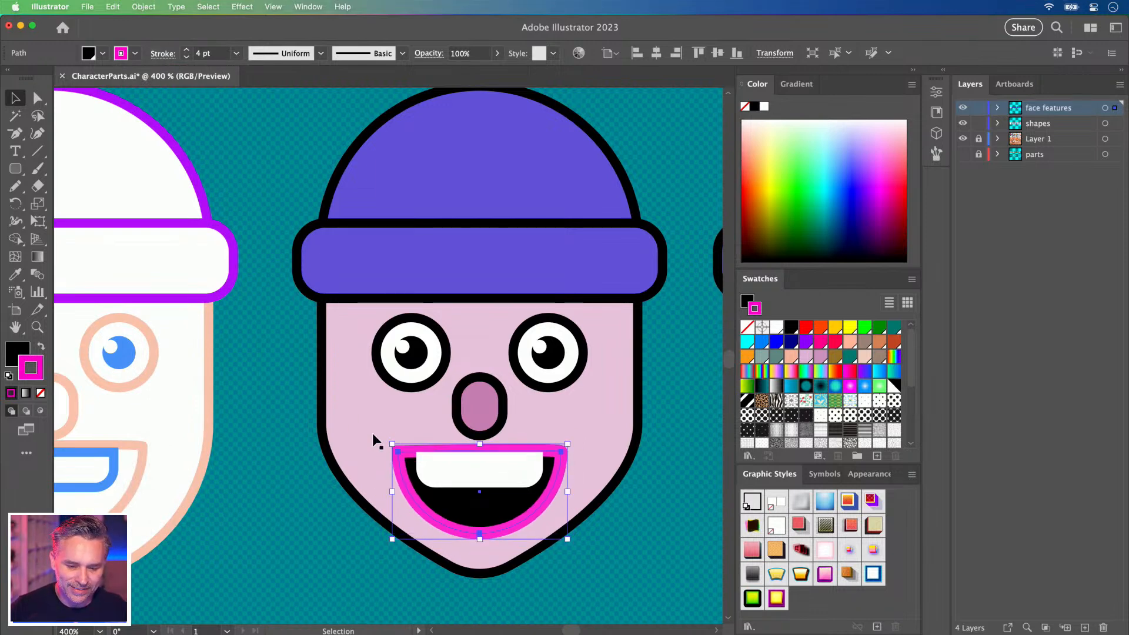
click(470, 478)
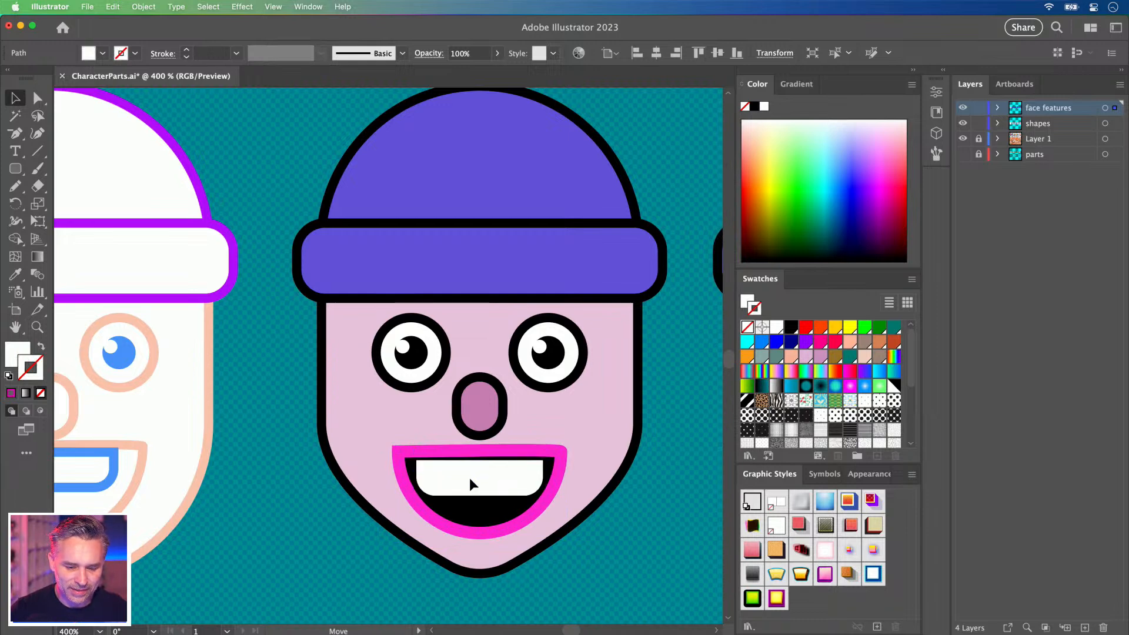
drag(471, 473, 294, 562)
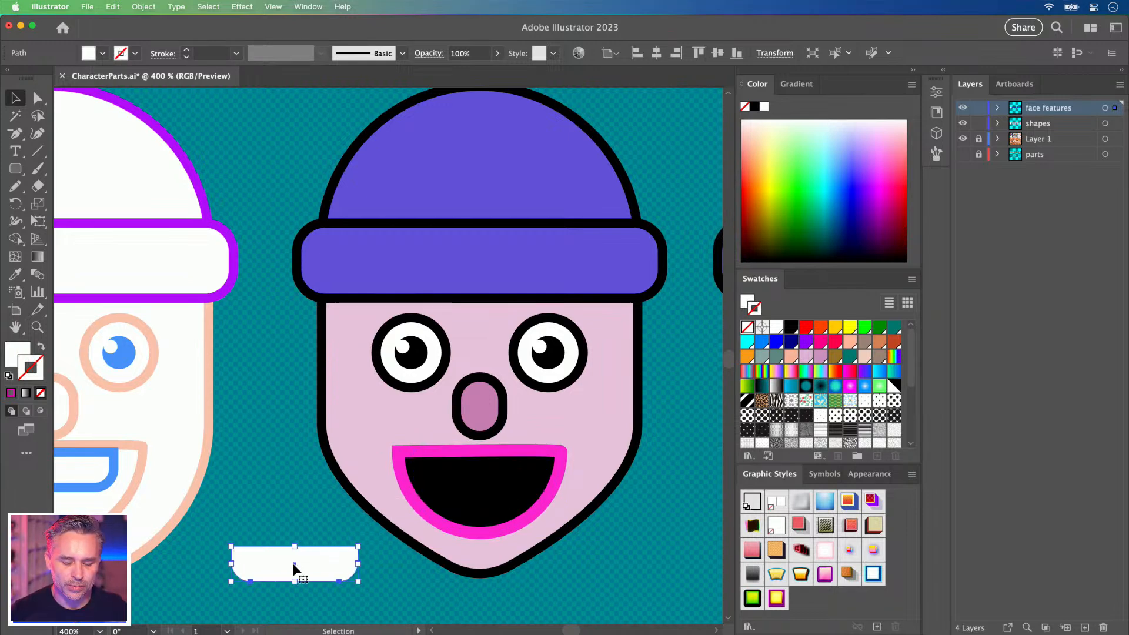
Zoom in and scale the mouth down further around its centre.
click(445, 493)
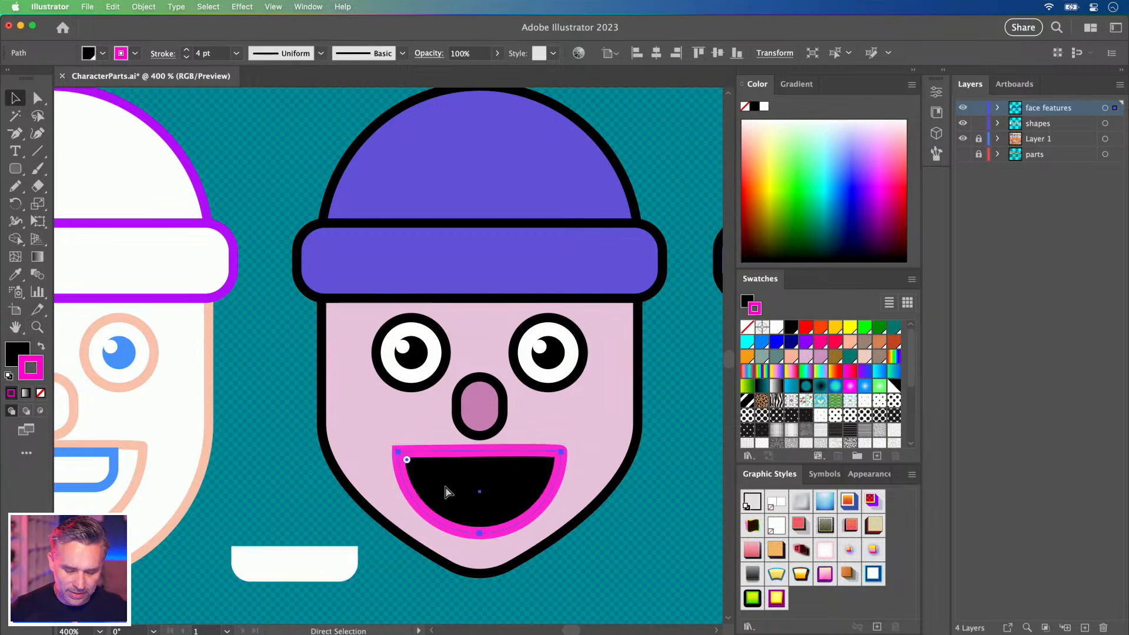
scroll(442, 482, down, 5)
key(super+equal)
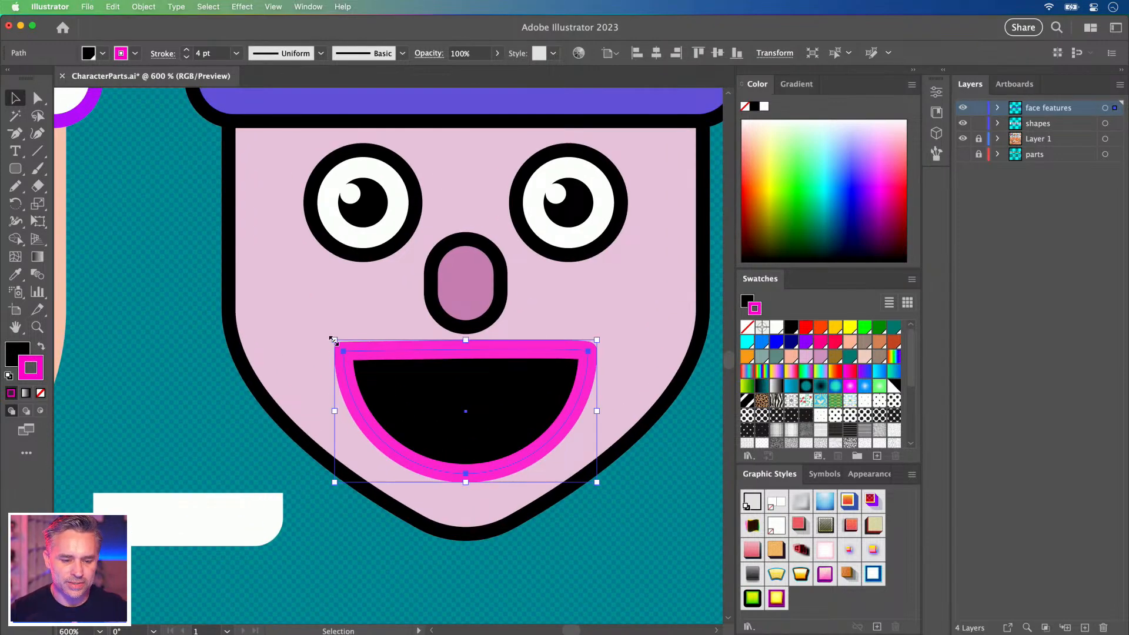
drag(333, 339, 375, 368)
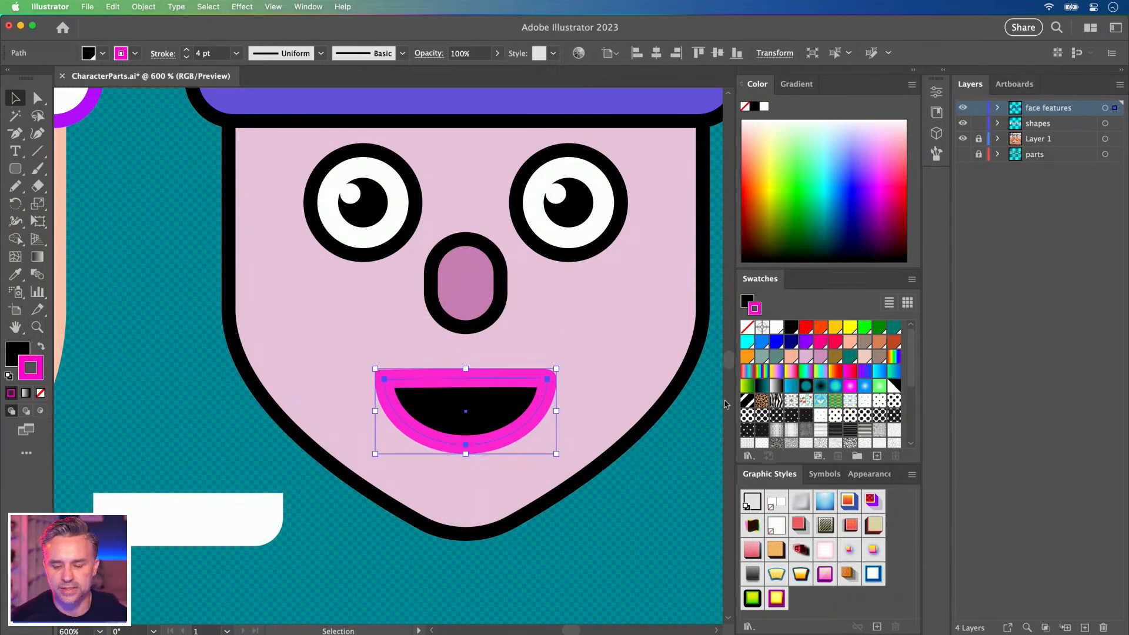
Add a second stroke to the mouth, colour it black and raise its weight to 8 pt.
click(850, 475)
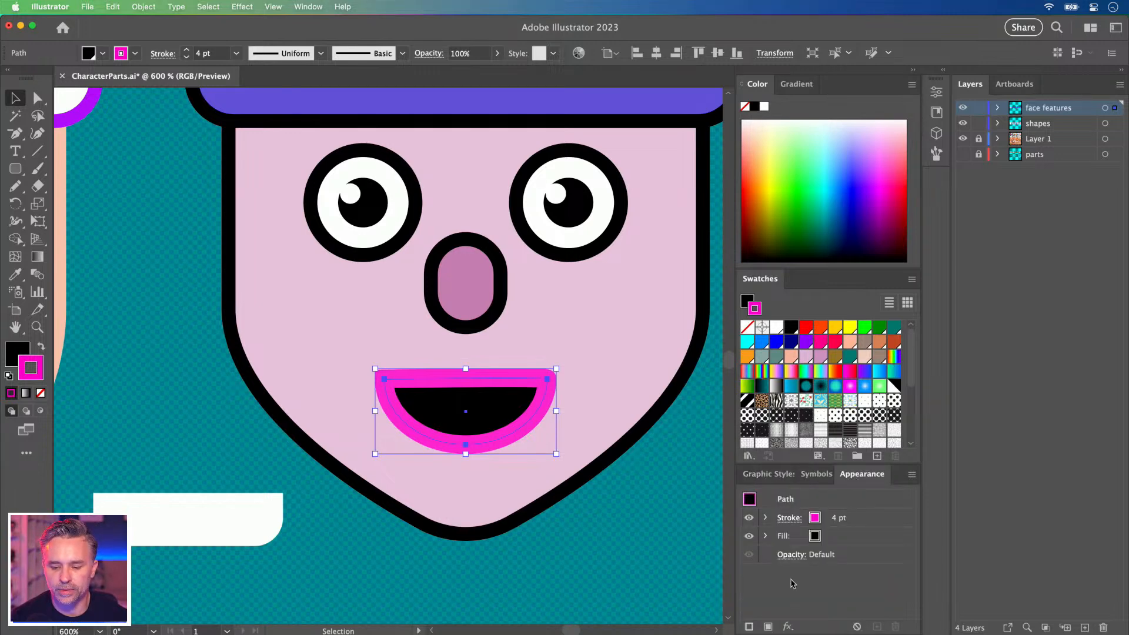
click(749, 626)
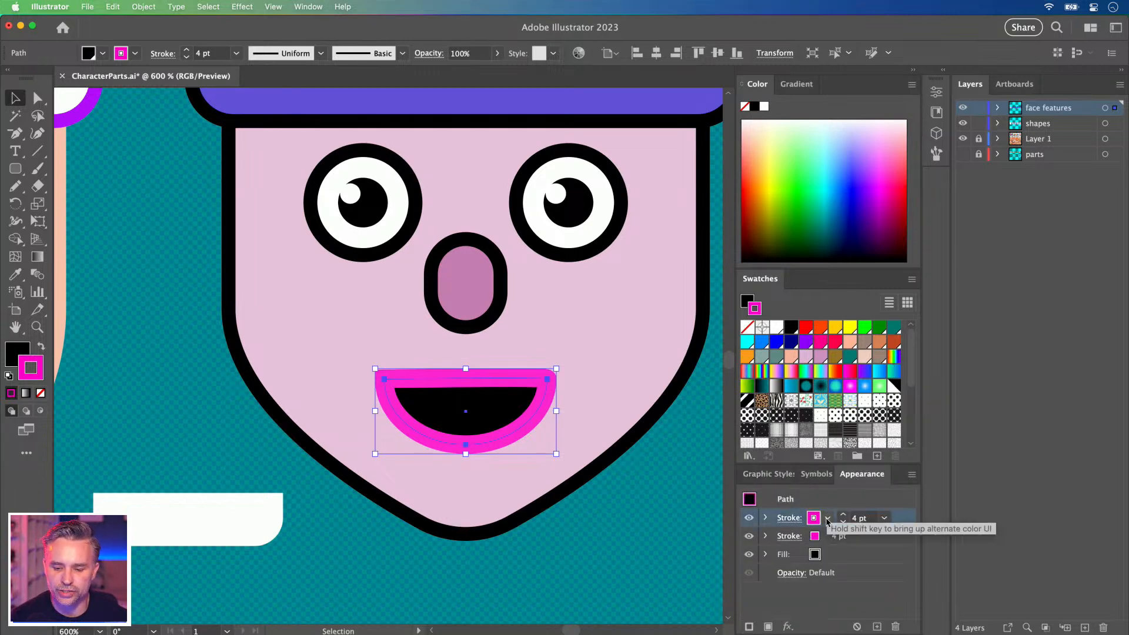
click(830, 538)
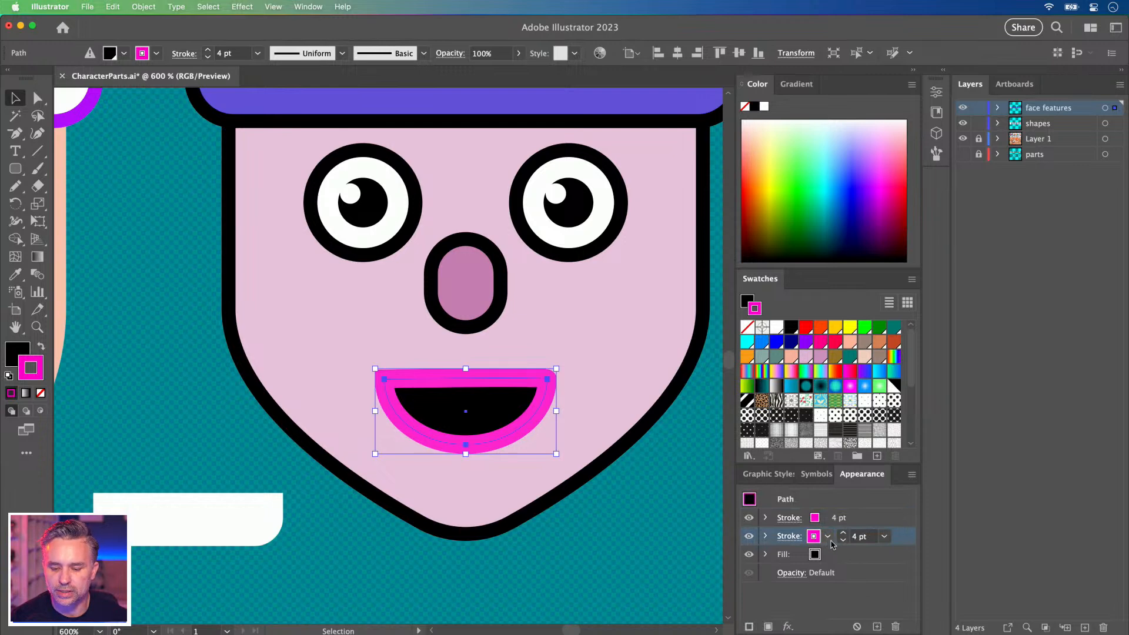
click(842, 532)
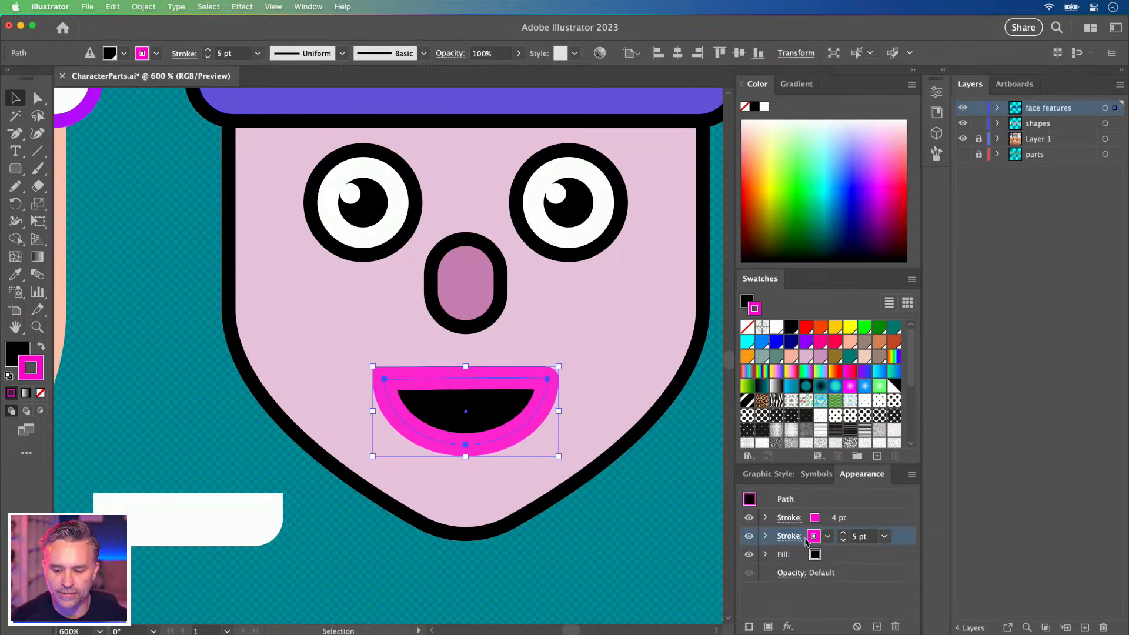
click(827, 536)
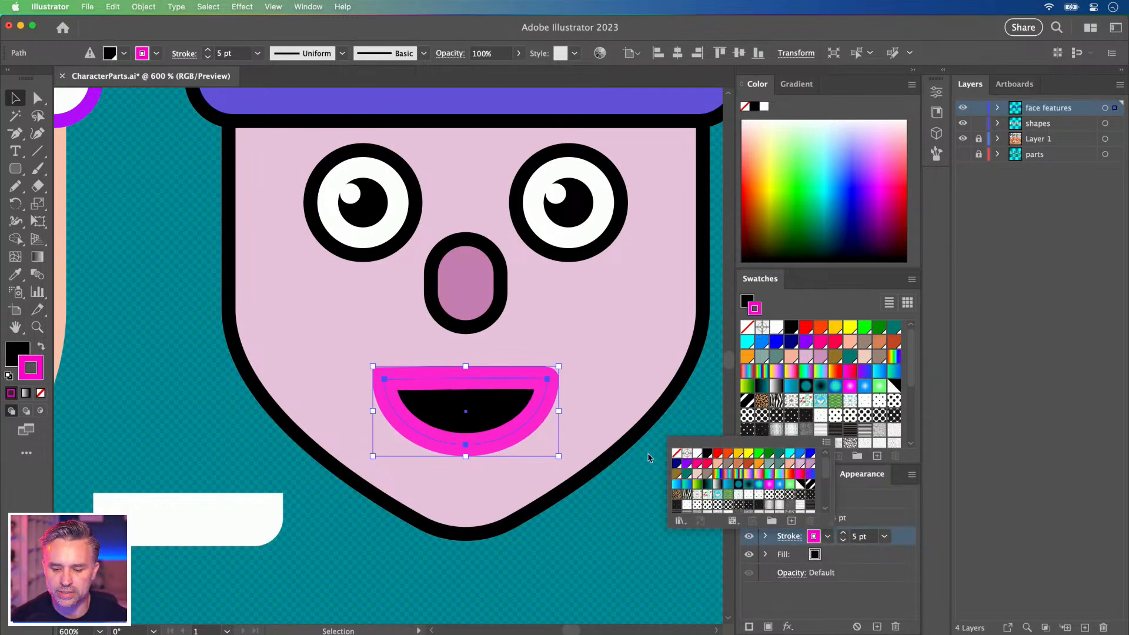
click(708, 453)
click(855, 598)
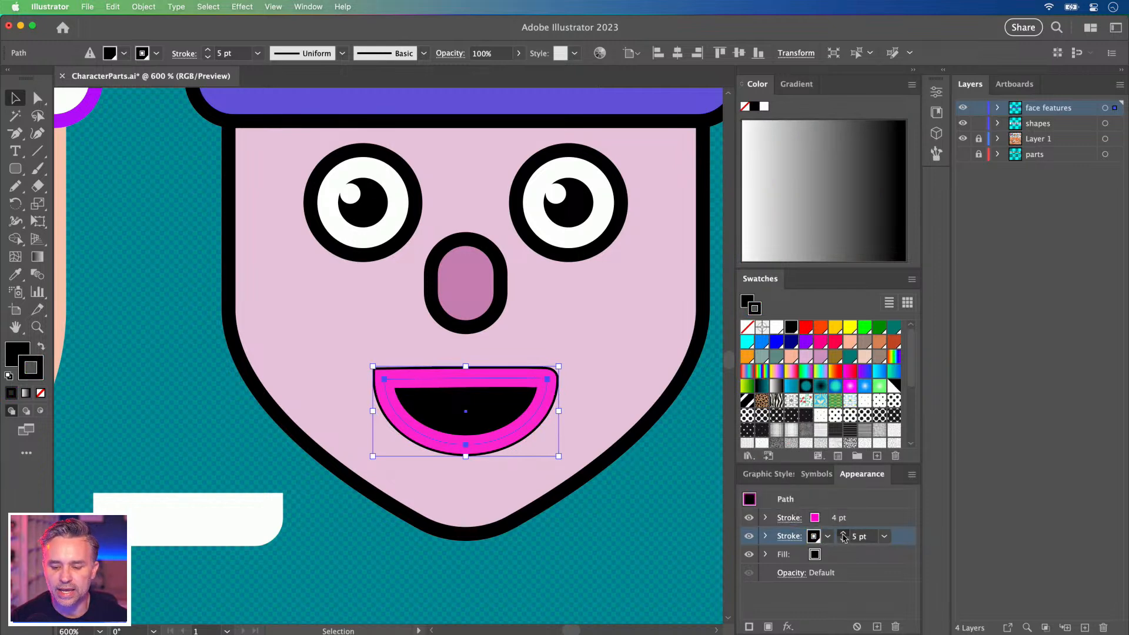
click(843, 533)
click(843, 533)
click(843, 533)
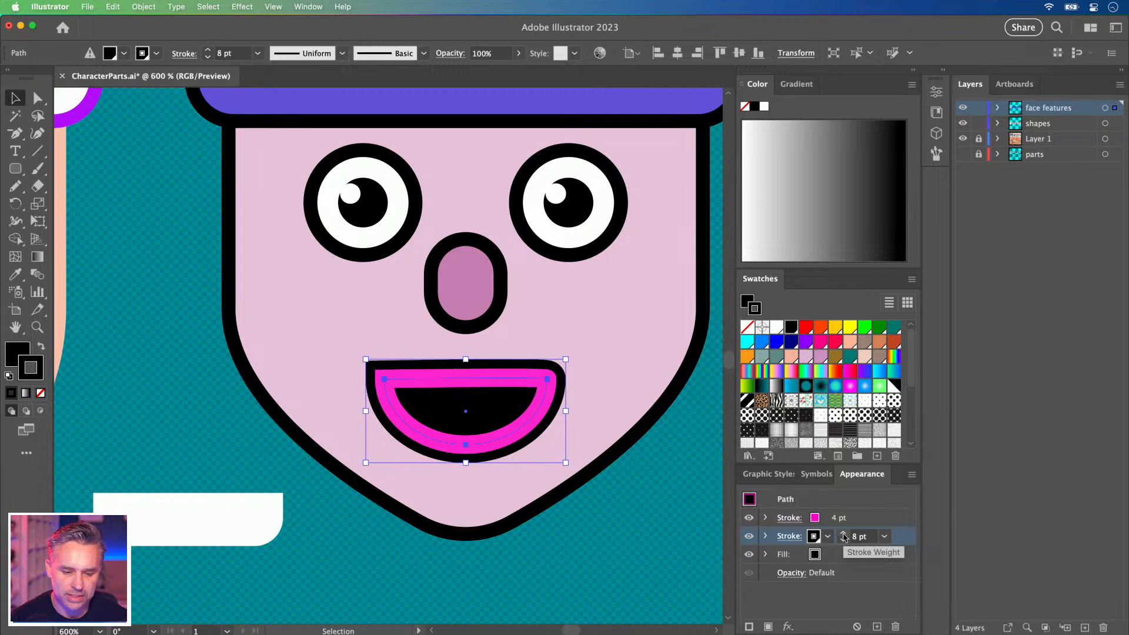
Convert the mouth's upper-right and upper-left anchors into sharp corner points with Shift+C.
key(p)
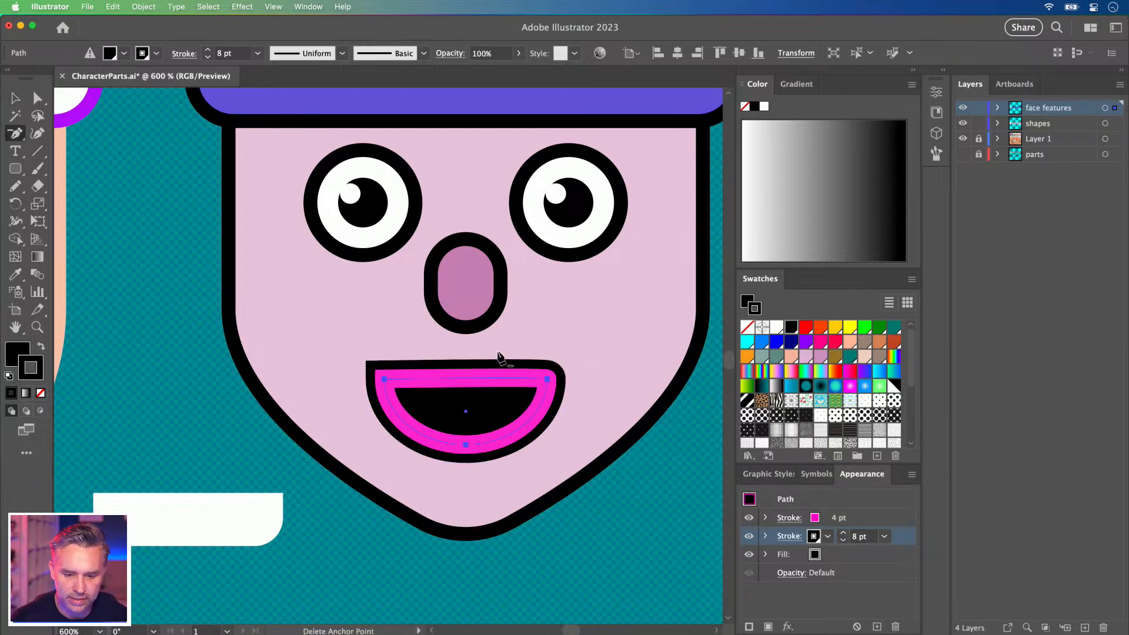
key(super+equal)
scroll(488, 356, up, 2)
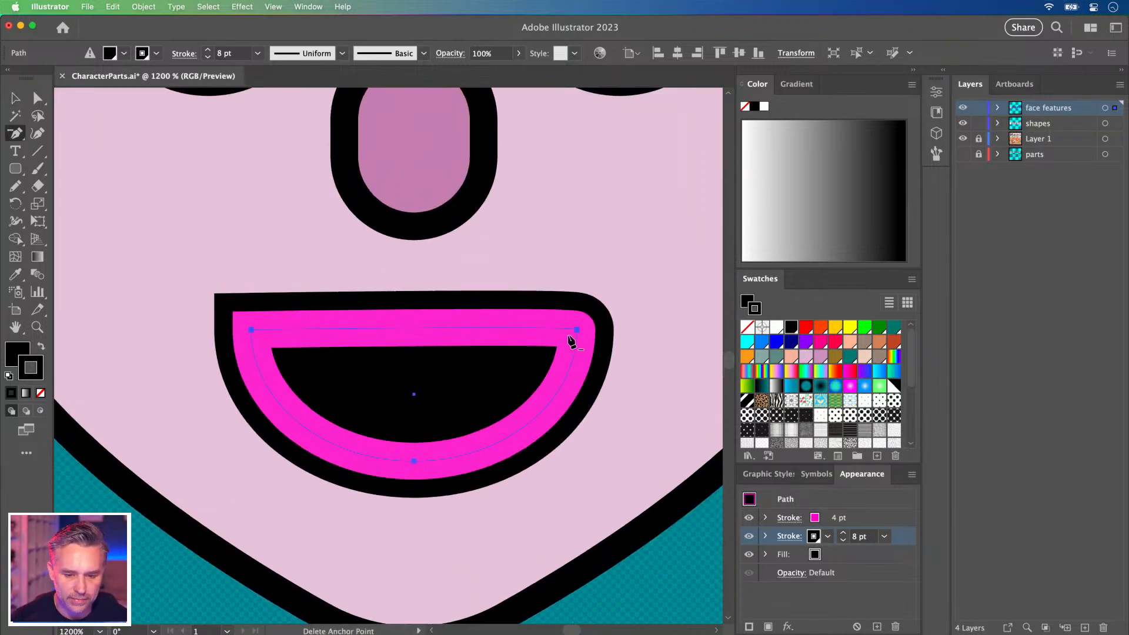
click(577, 331)
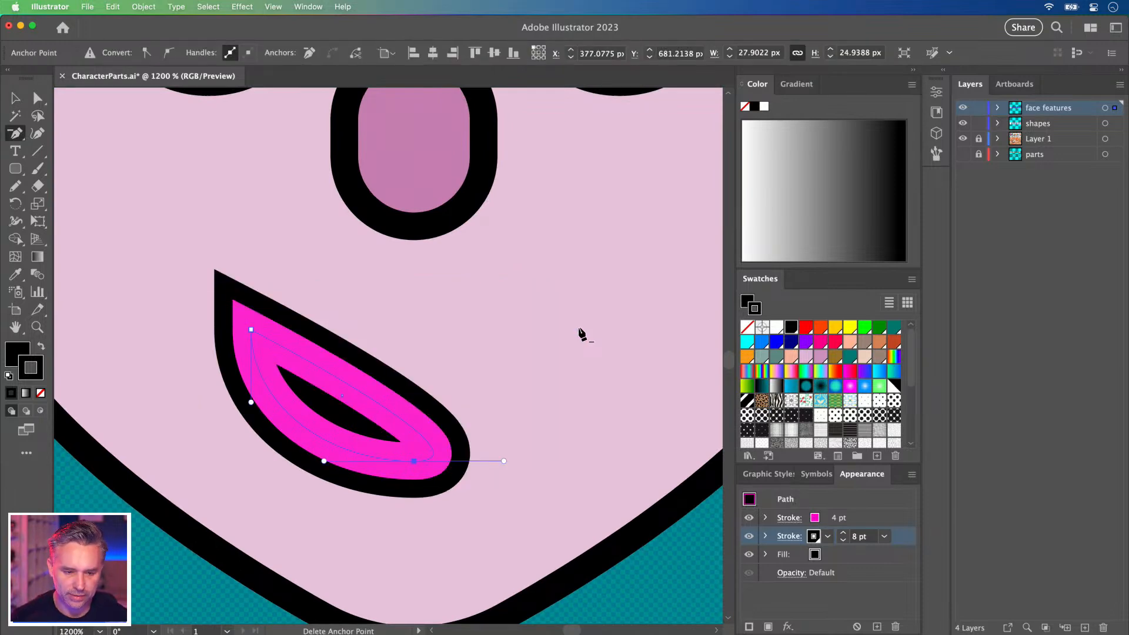
key(super+z)
key(shift+c)
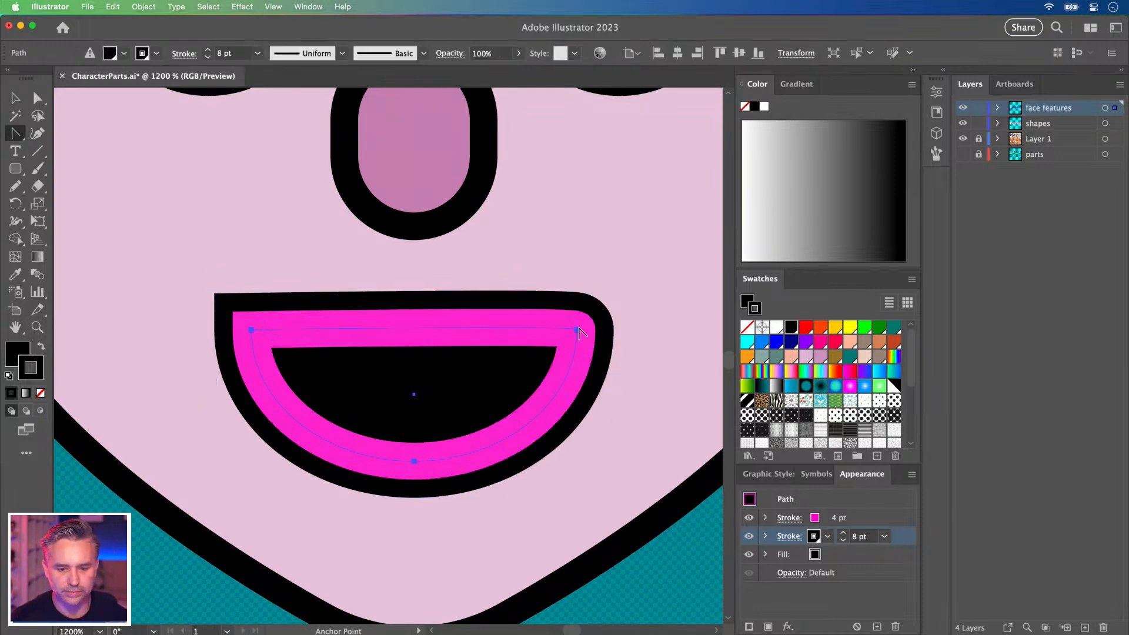
click(577, 331)
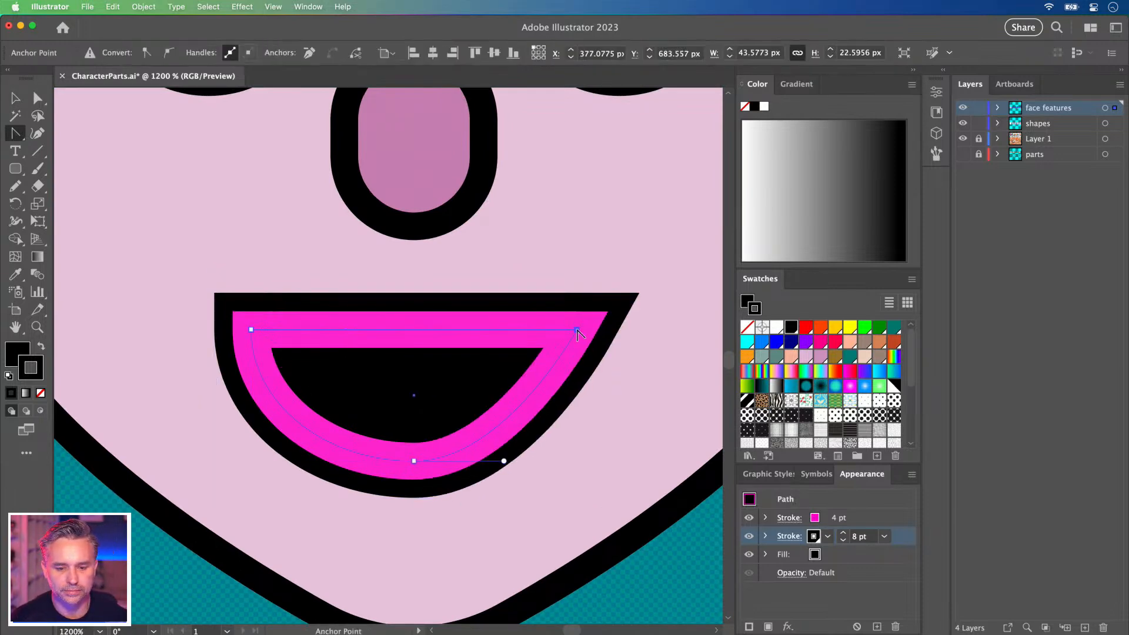
click(251, 331)
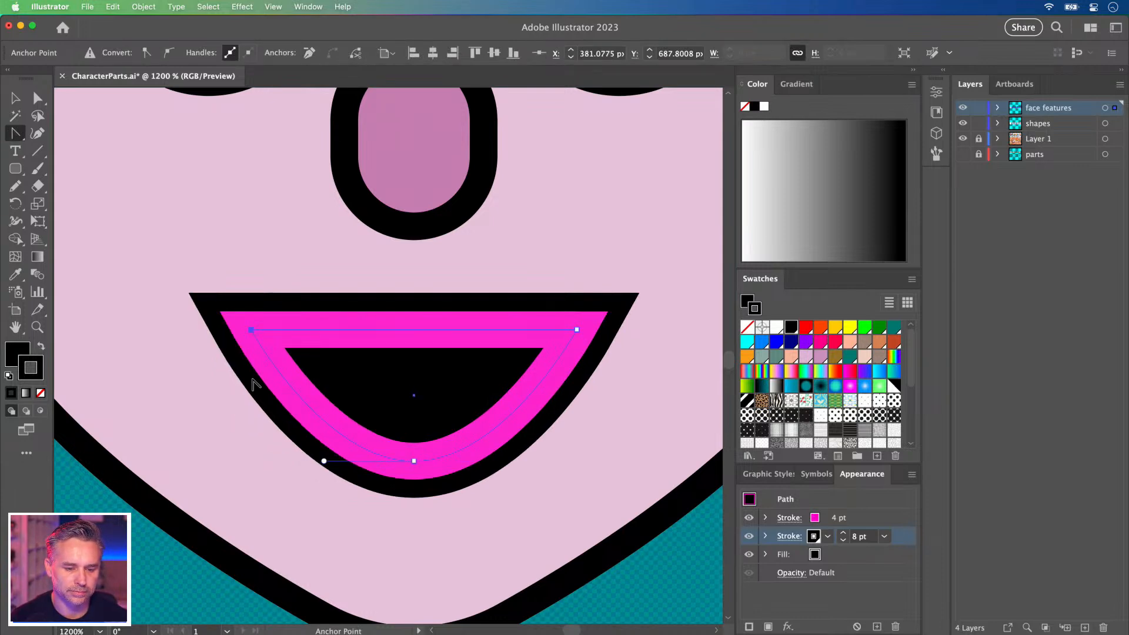
key(super+minus)
key(super+minus)
key(super+minus)
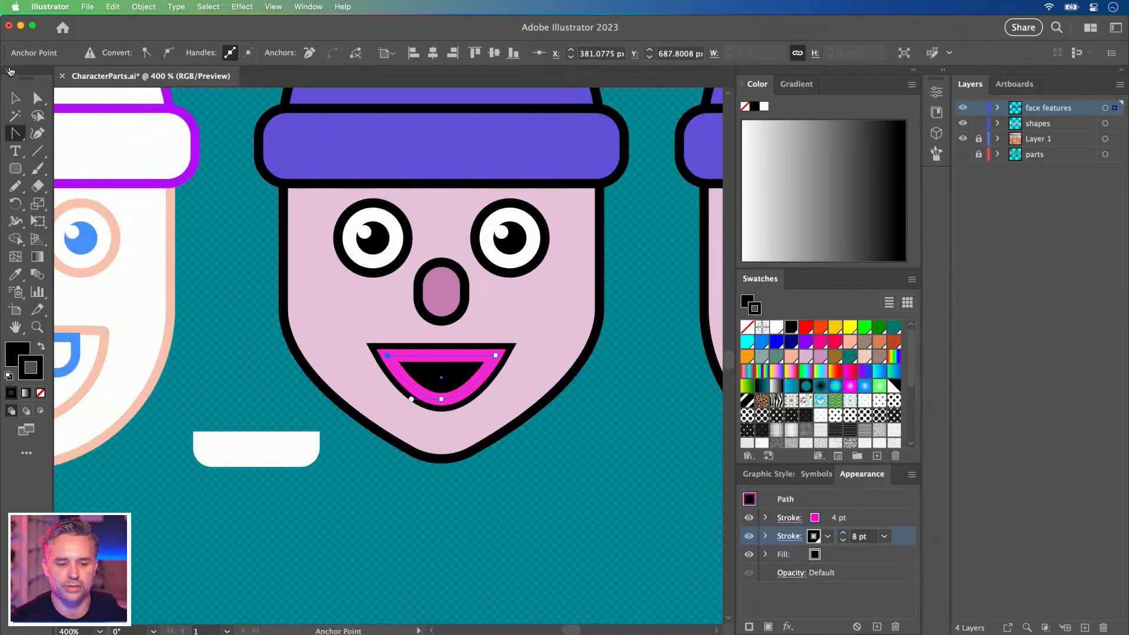
key(v)
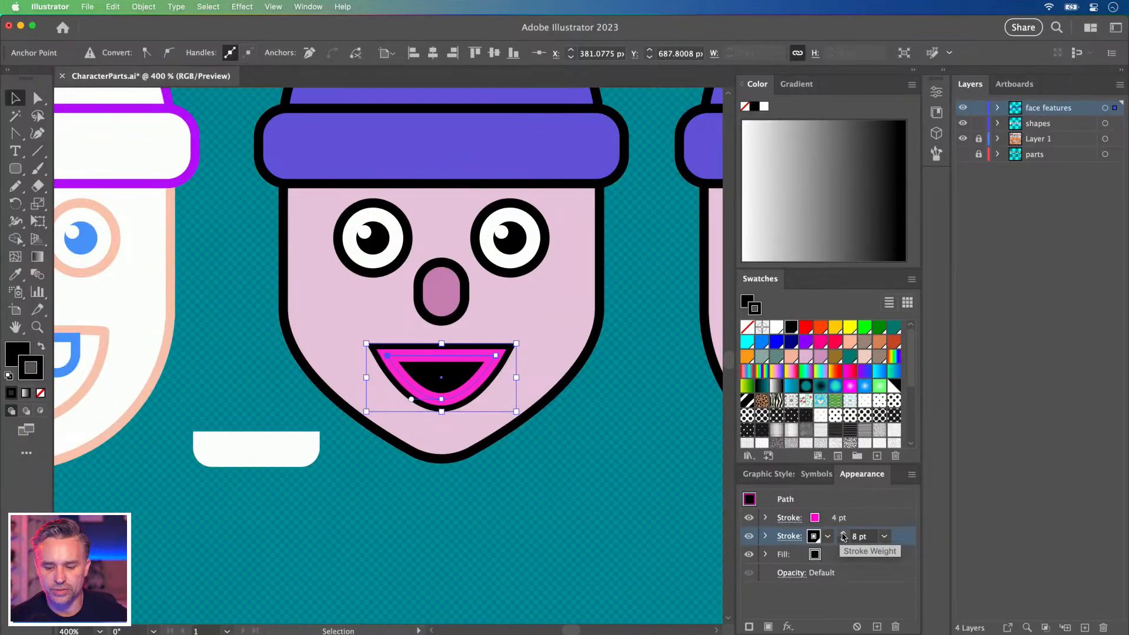
Try heavier weights on the mouth's black outline, up to 12 pt, then back down.
click(844, 535)
click(844, 535)
click(844, 535)
click(843, 535)
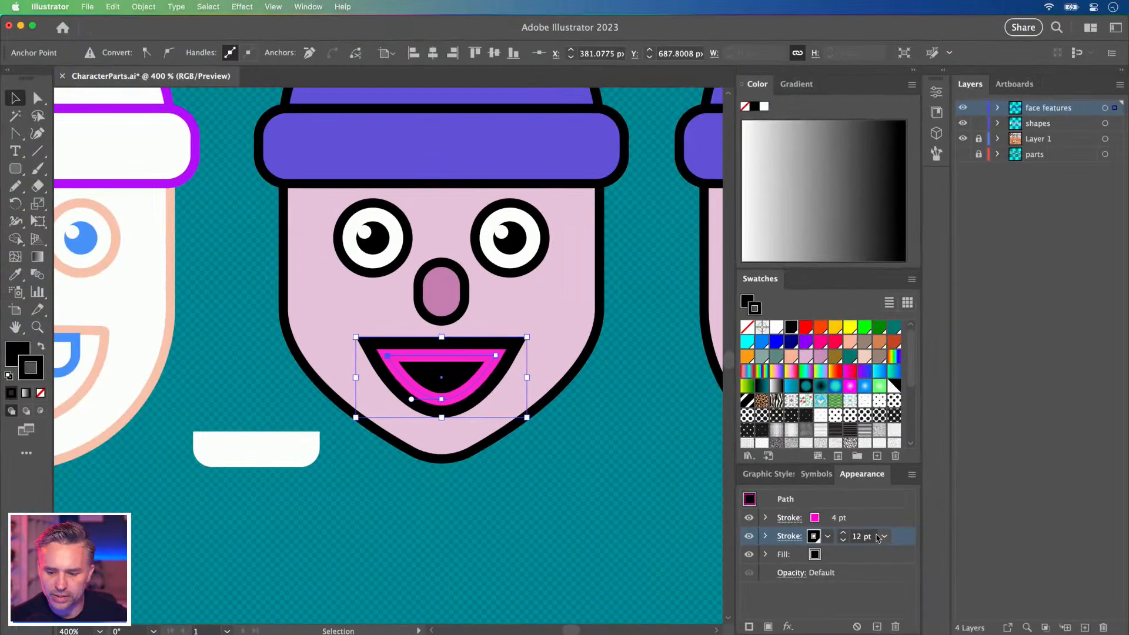
click(842, 540)
click(842, 540)
click(842, 541)
click(842, 540)
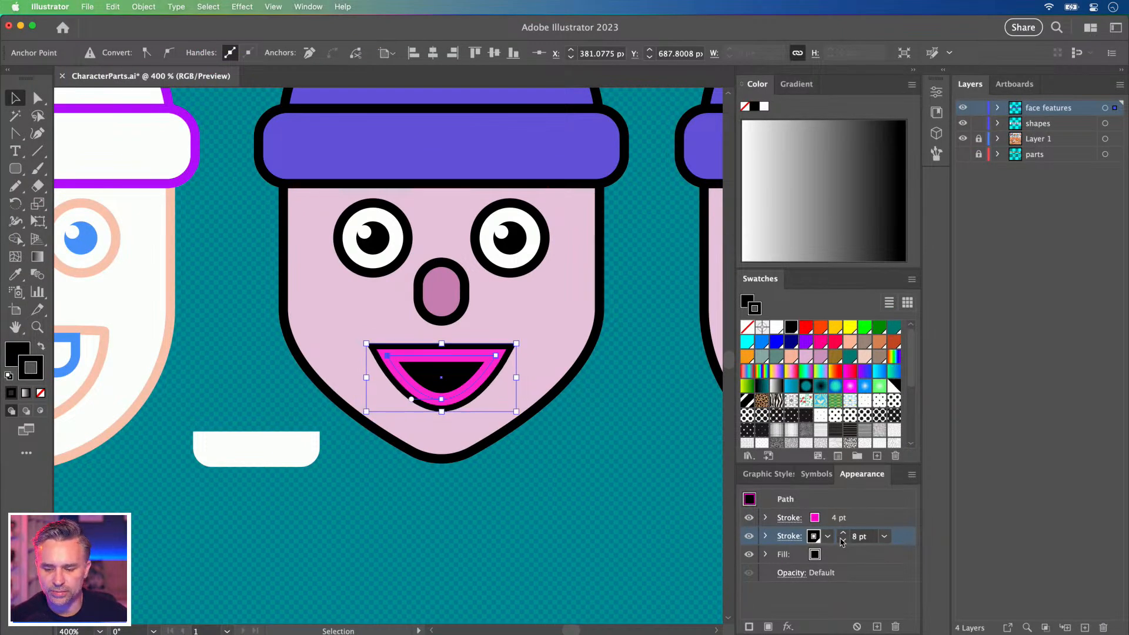
click(841, 540)
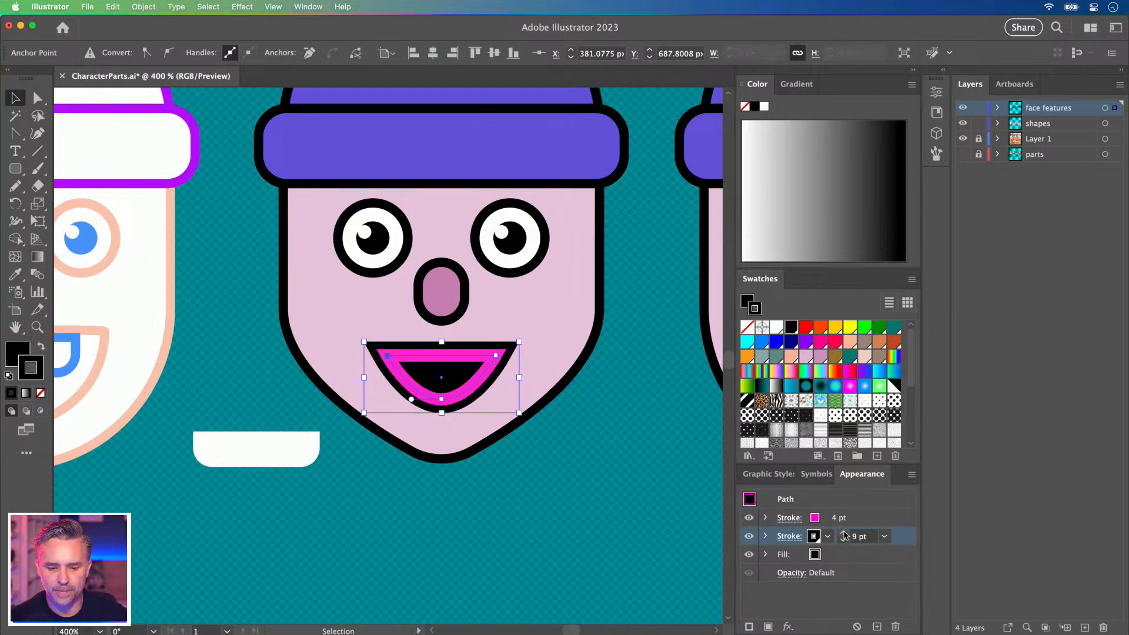
Thin the mouth's pink inner stroke to 3 pt and set the black outline to 8 pt.
click(604, 329)
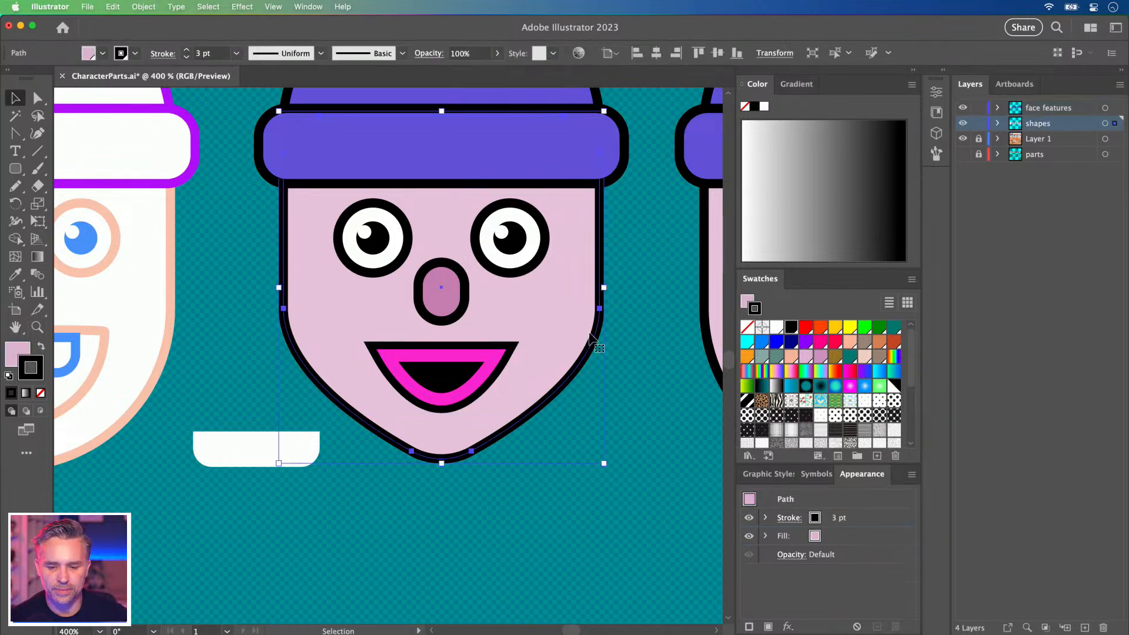
click(441, 378)
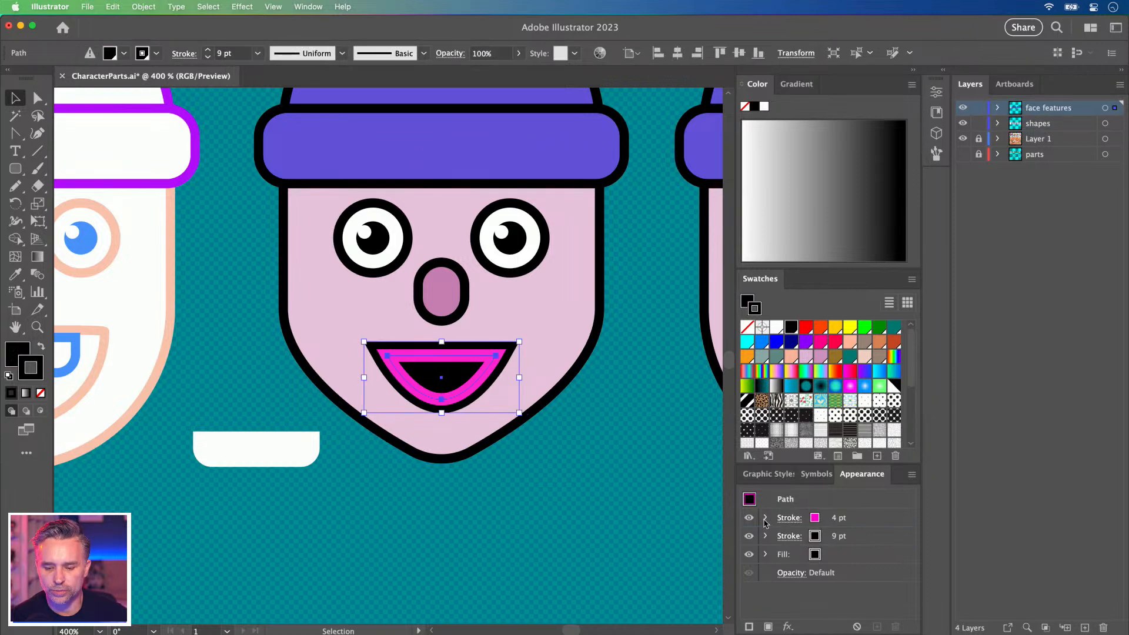
click(840, 519)
click(843, 523)
click(840, 537)
click(843, 540)
click(843, 541)
click(843, 541)
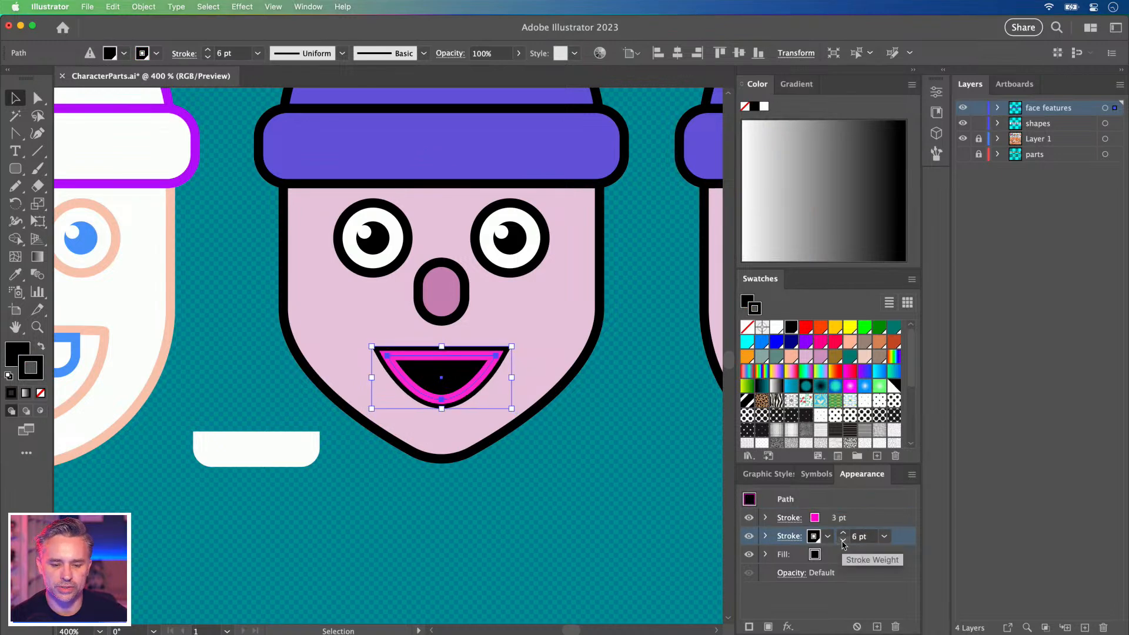
click(842, 532)
click(843, 532)
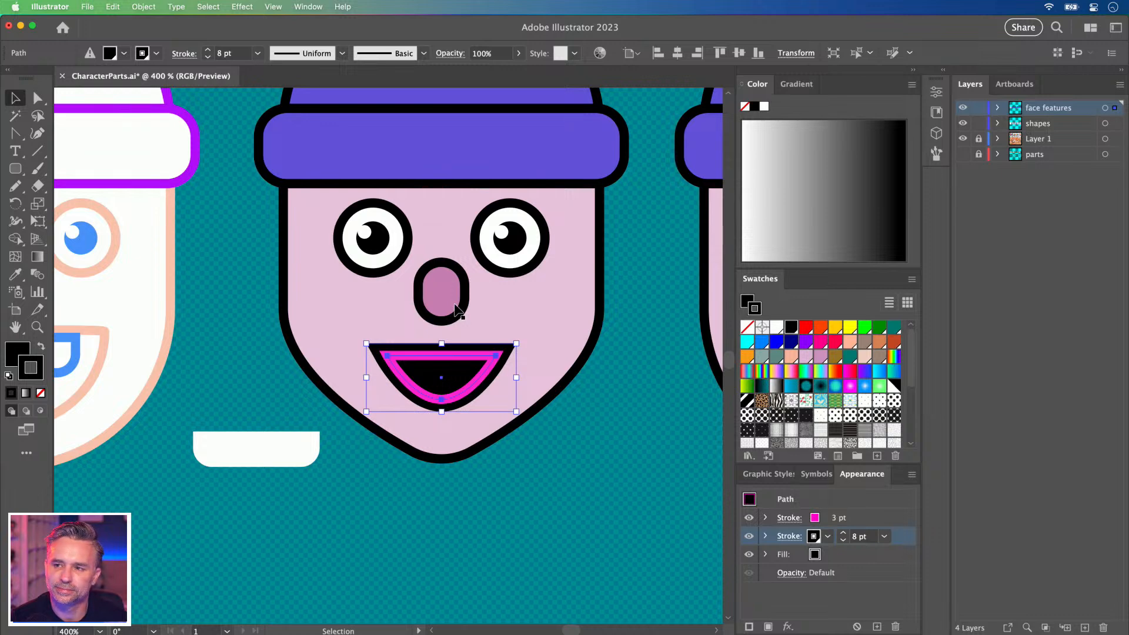
key(space)
drag(300, 293, 343, 414)
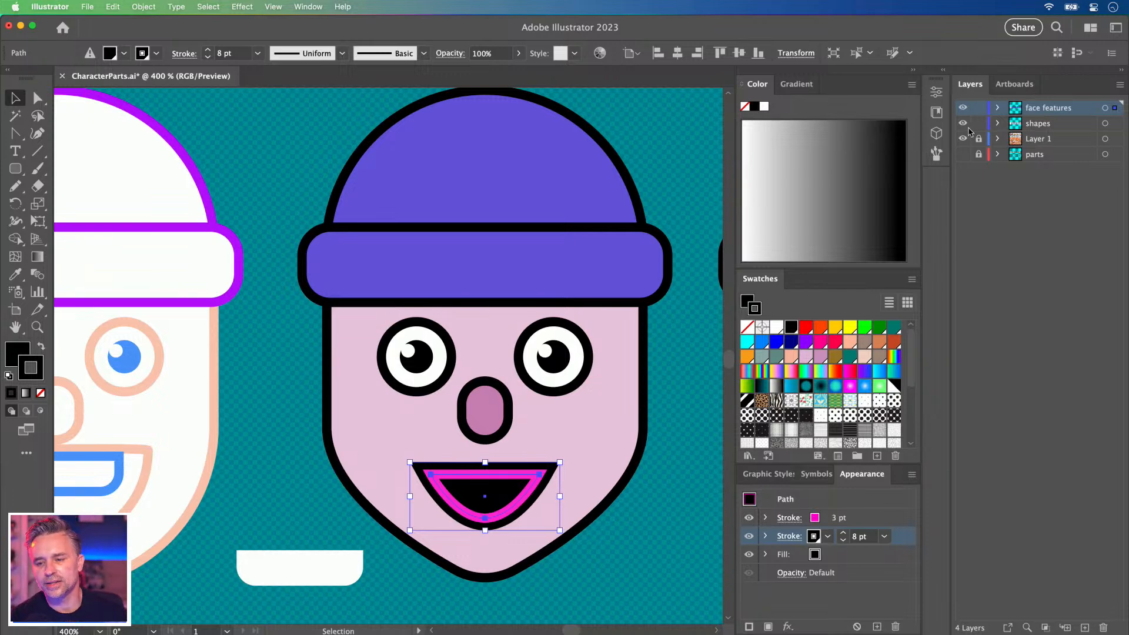
Hide the face features, shapes and Layer 1 layers, make parts active, and zoom into the glasses.
drag(962, 140, 963, 110)
click(962, 154)
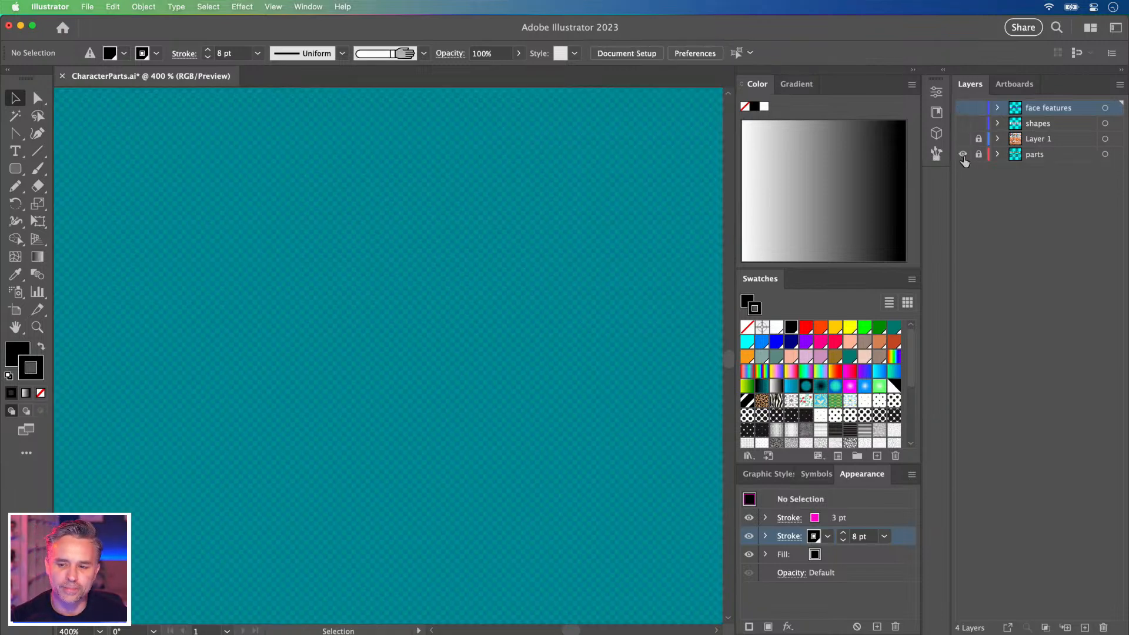
click(1034, 154)
click(37, 327)
drag(140, 270, 312, 392)
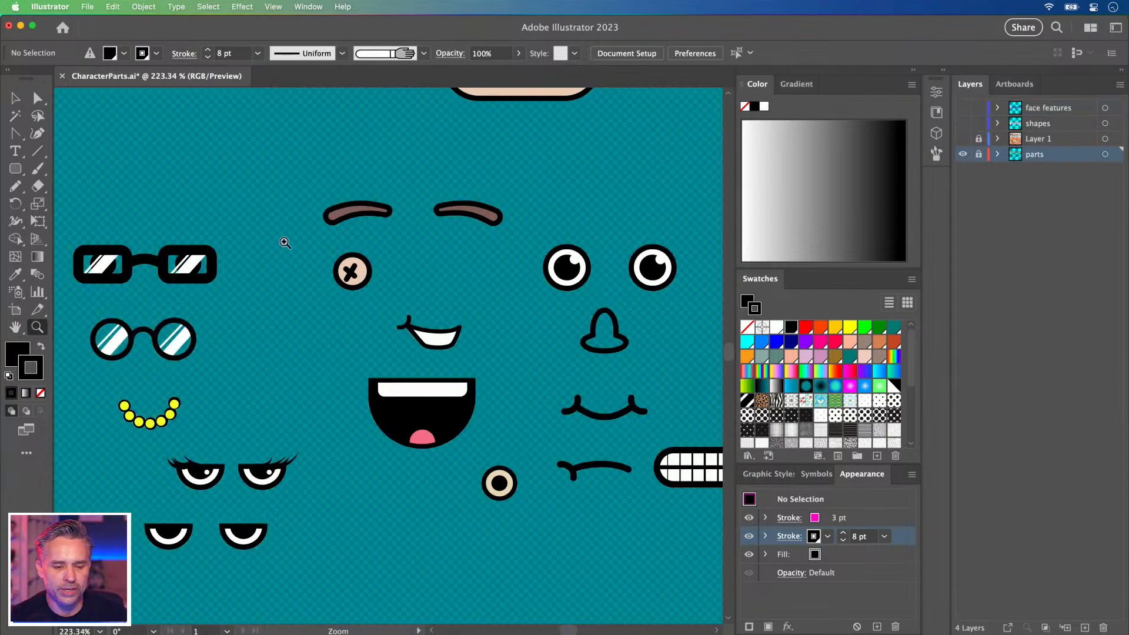
drag(549, 212, 588, 205)
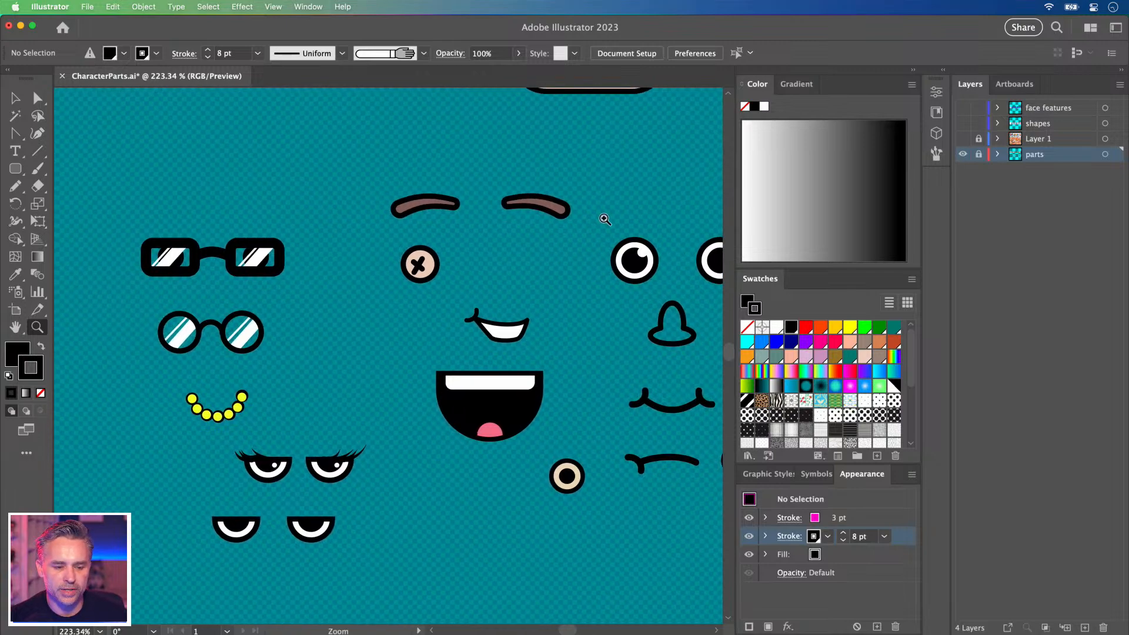
drag(256, 489, 349, 519)
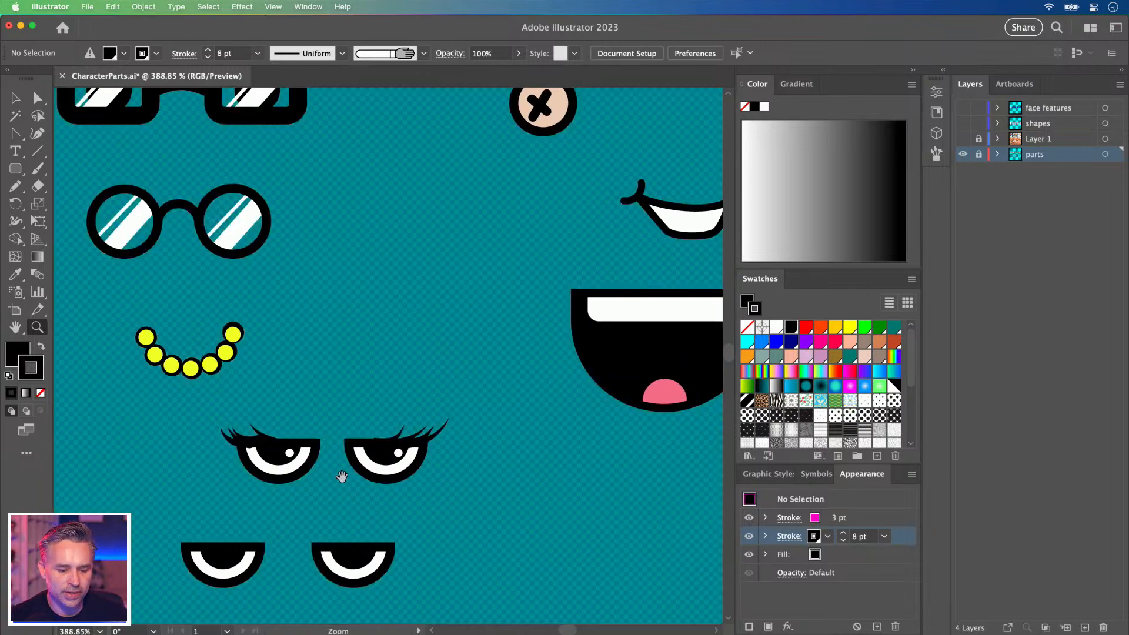
Pan across the spare face parts to centre the lashed eyes and lips.
drag(336, 474, 481, 319)
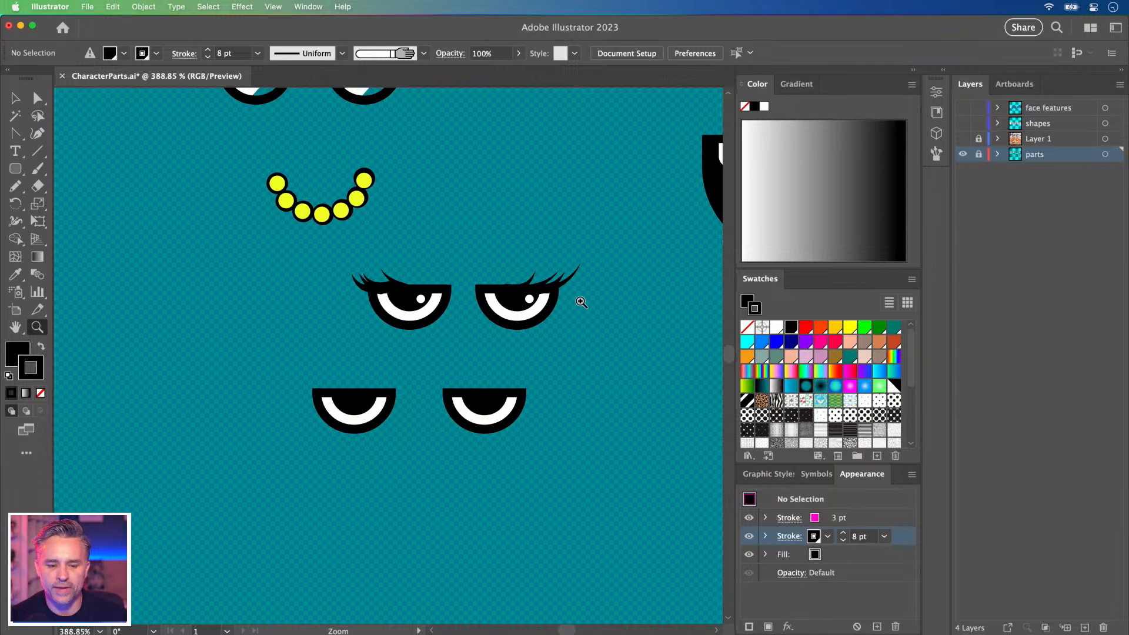
drag(387, 192, 280, 372)
drag(563, 268, 202, 360)
drag(441, 383, 303, 378)
drag(587, 399, 423, 341)
drag(488, 320, 218, 317)
drag(469, 345, 347, 335)
drag(606, 352, 387, 335)
drag(456, 194, 475, 407)
Pick the Ellipse Tool and unlock Layer 1.
click(15, 98)
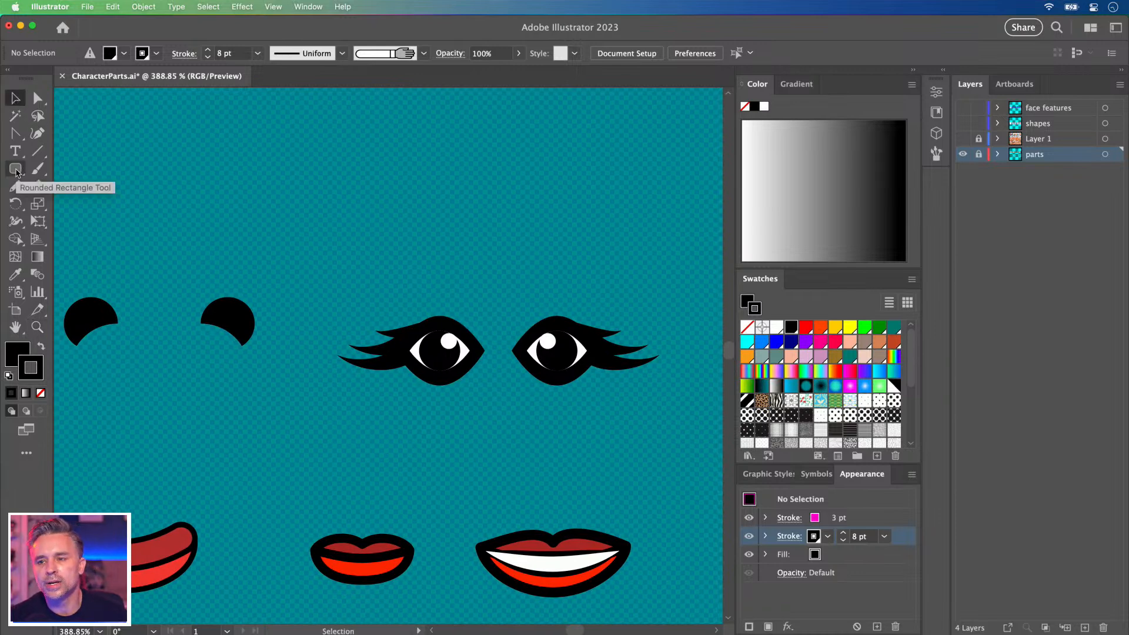
drag(16, 170, 59, 204)
click(978, 139)
Unlock parts, draw a circle above the eyes, clear its appearance and apply the Default Graphic Style.
click(978, 154)
drag(375, 167, 478, 270)
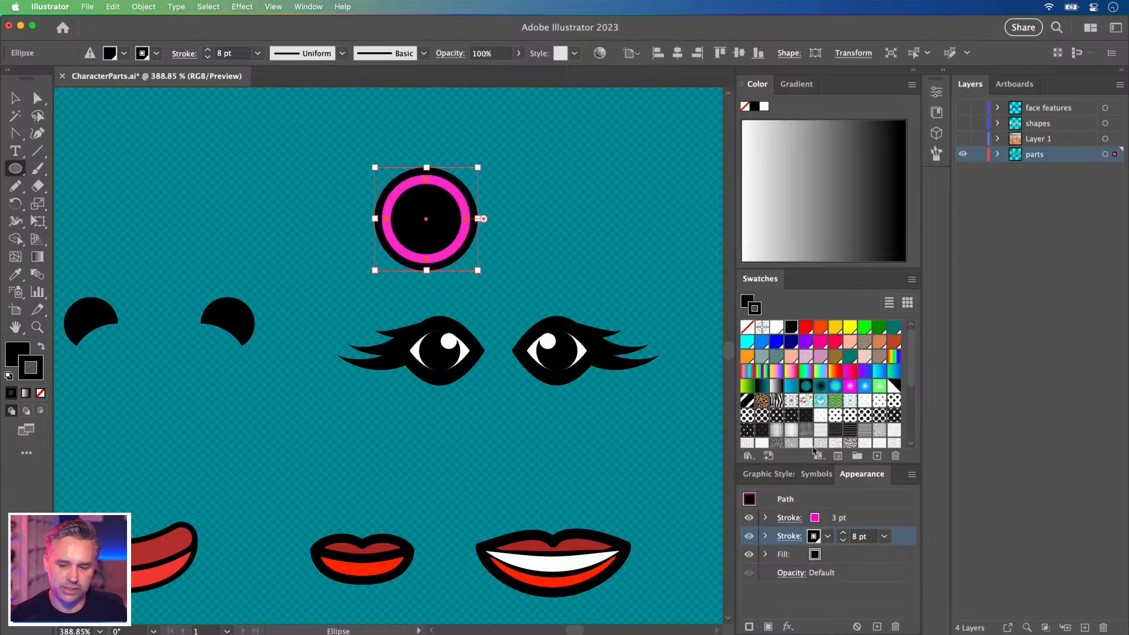
click(911, 478)
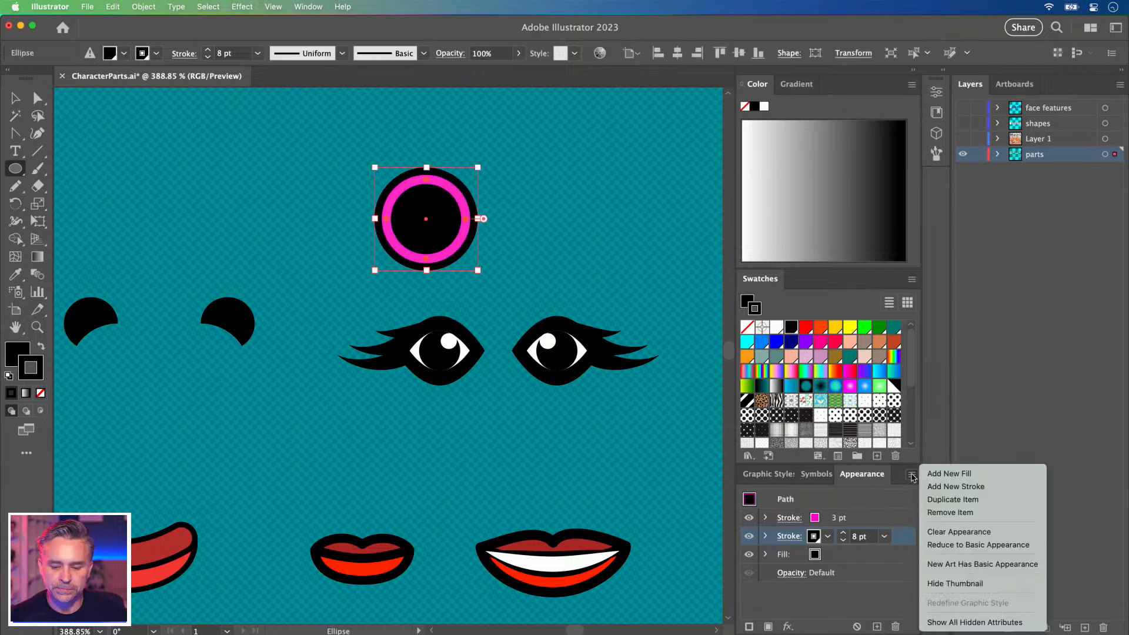
click(953, 531)
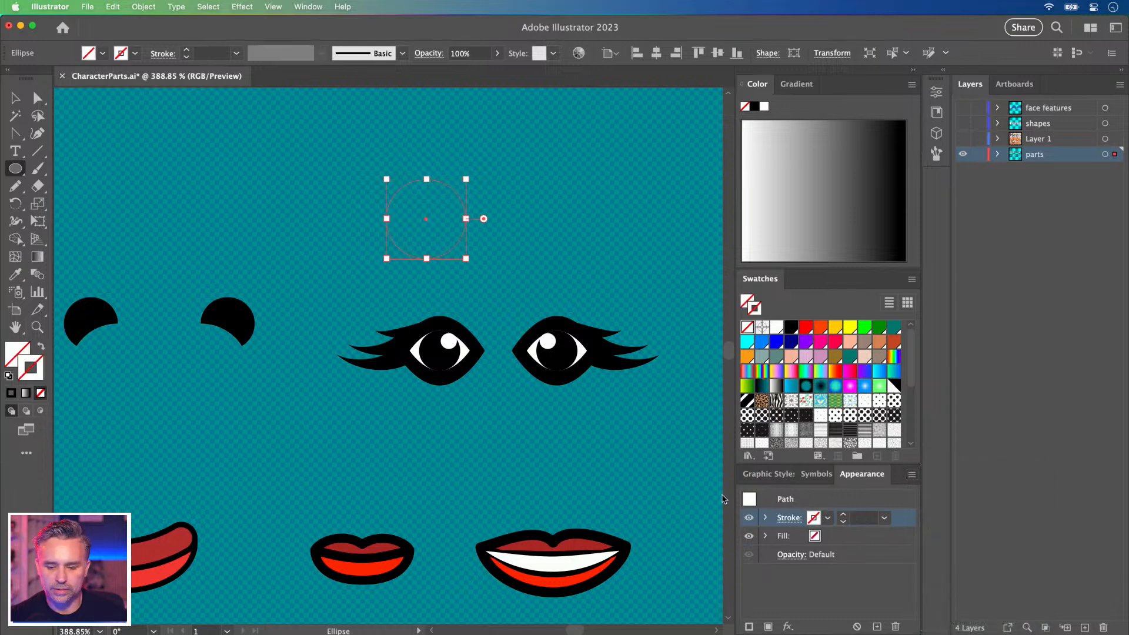
click(768, 473)
click(751, 503)
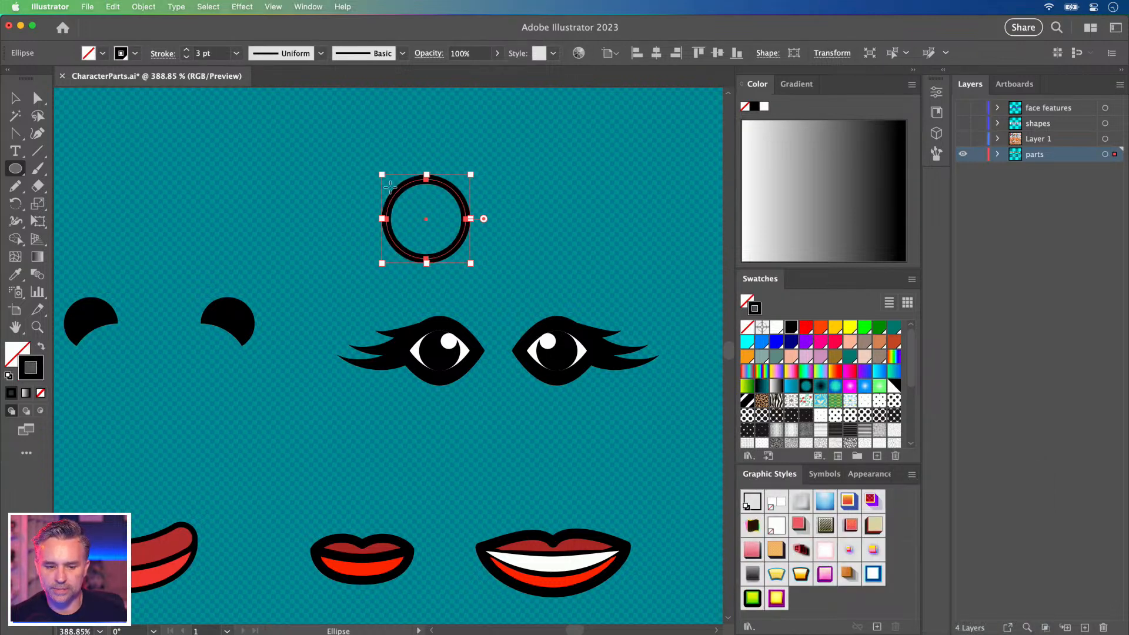
Bring the fill to the front, deselect the circle and zoom out.
click(18, 352)
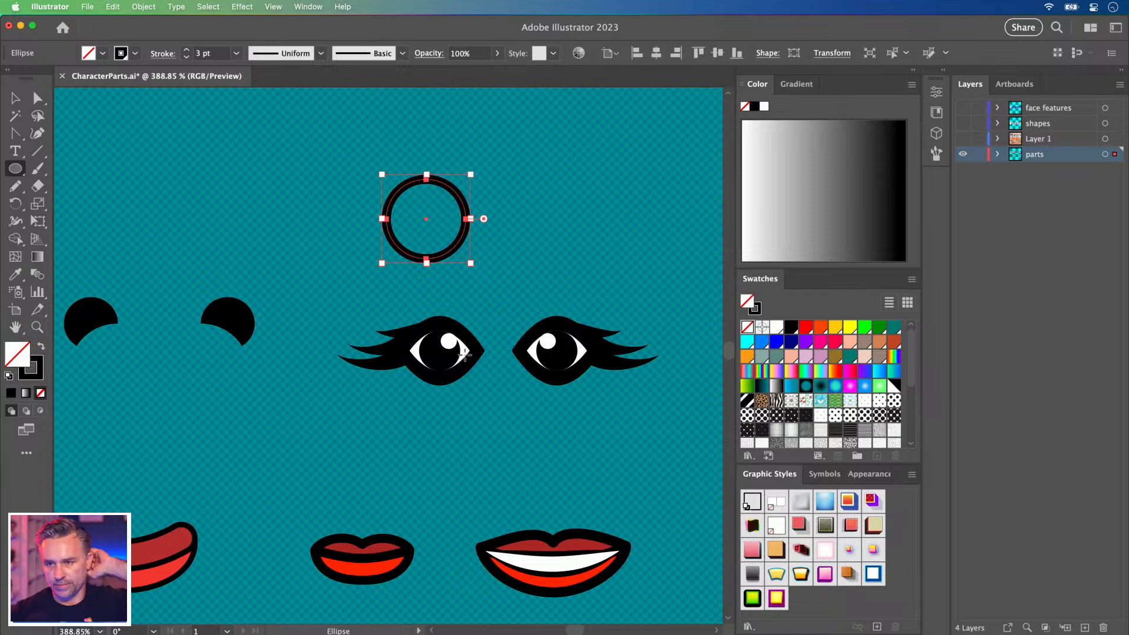
key(v)
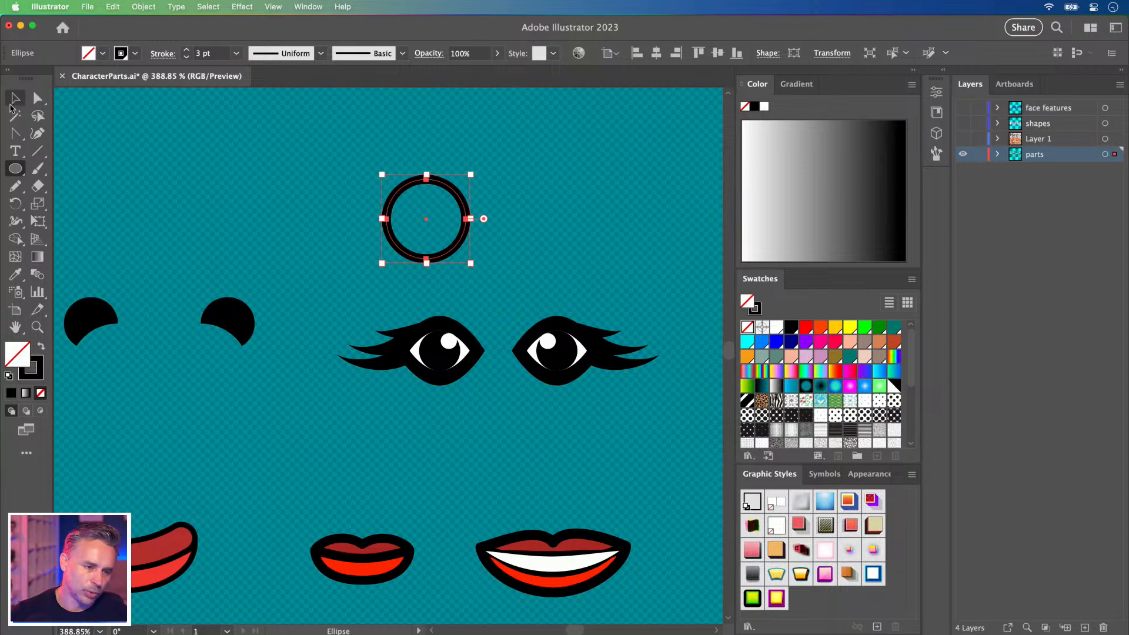
click(129, 160)
key(super+minus)
key(super+minus)
key(super+minus)
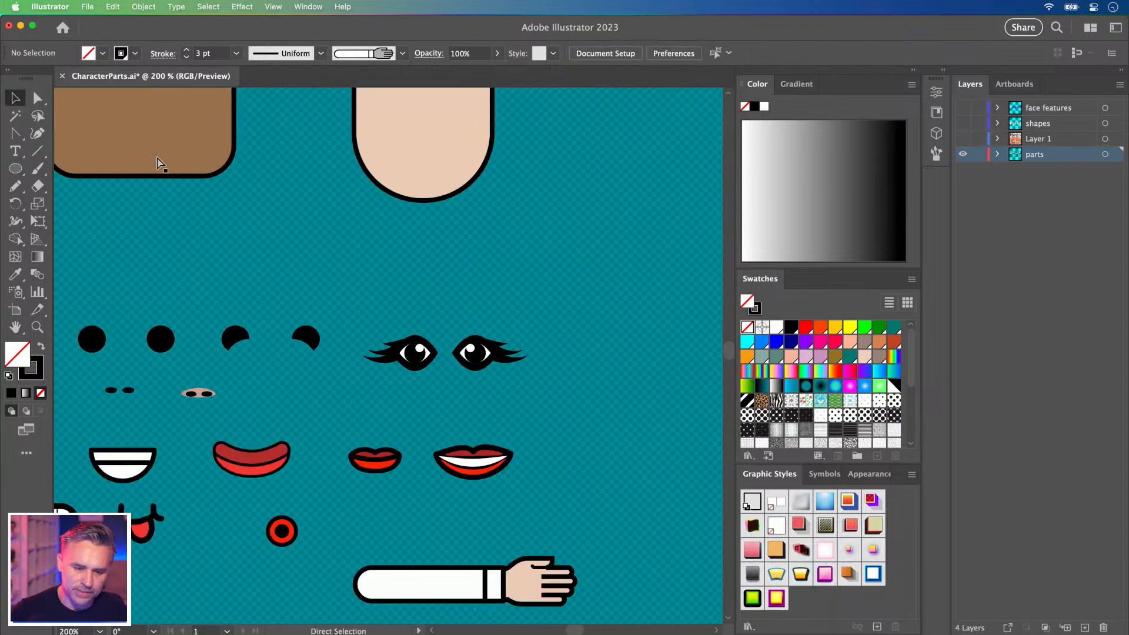
Collapse the colour panels and marquee-select the four head shapes.
drag(424, 315, 656, 319)
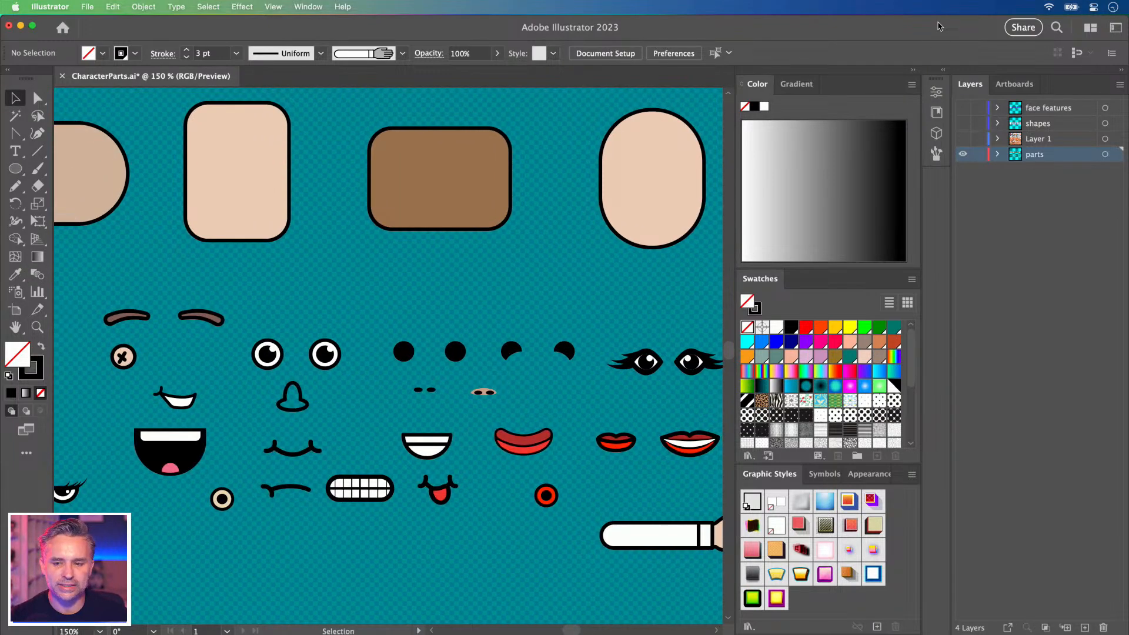
click(913, 73)
scroll(448, 234, left, 5)
scroll(449, 235, up, 1)
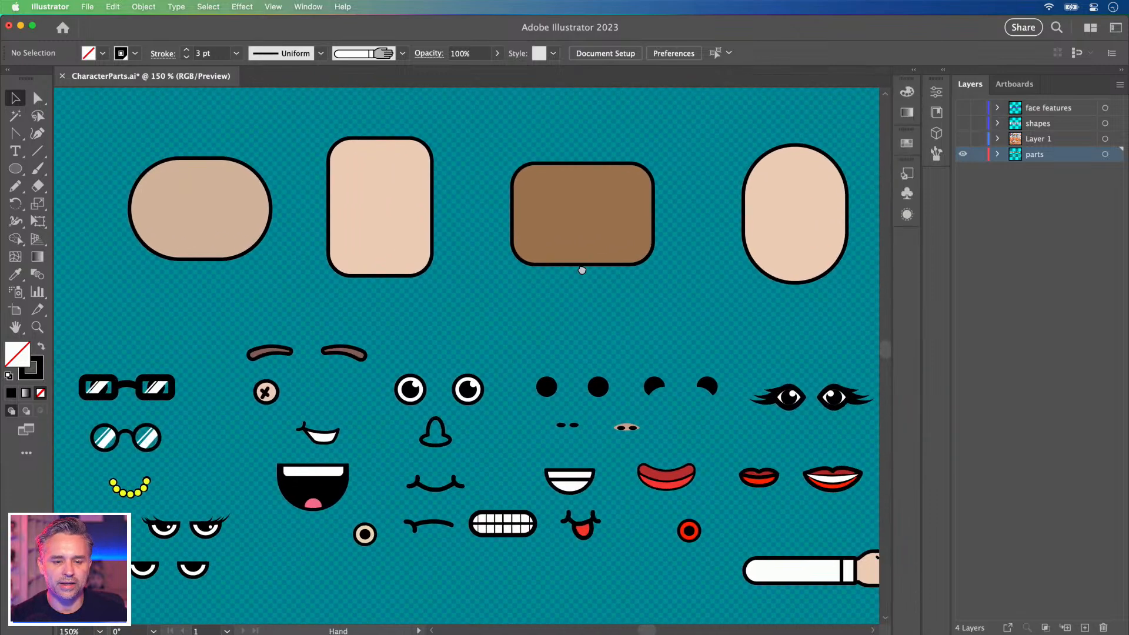
drag(132, 129, 797, 268)
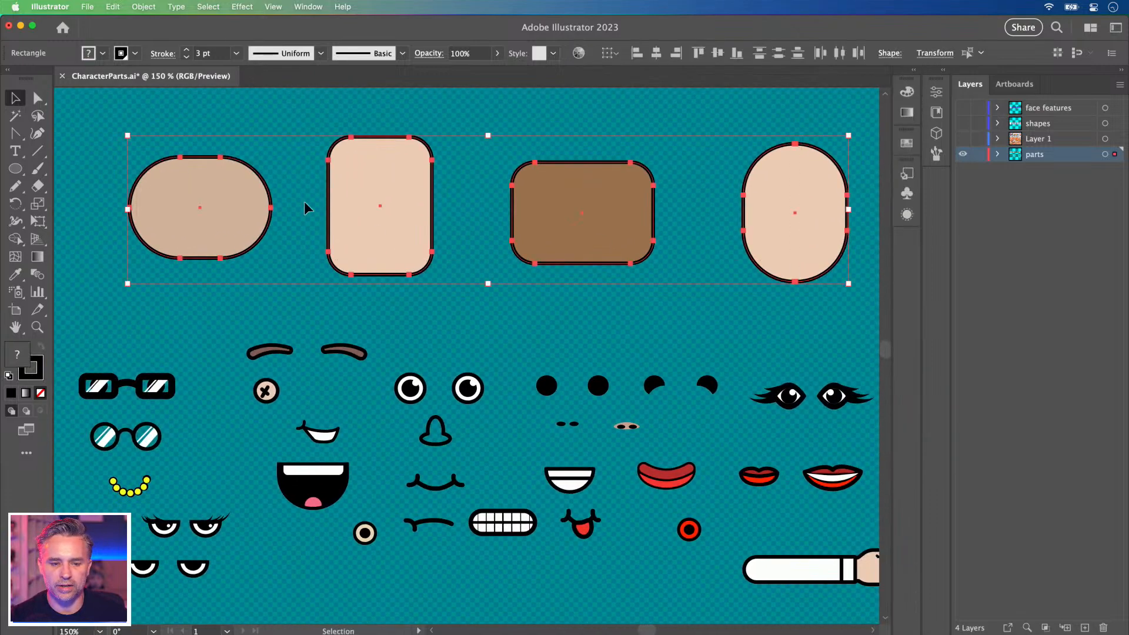
Recolor the head shapes via Recolor Artwork's unlinked colour wheel to green, peach and olive.
click(112, 7)
mouse_move(247, 237)
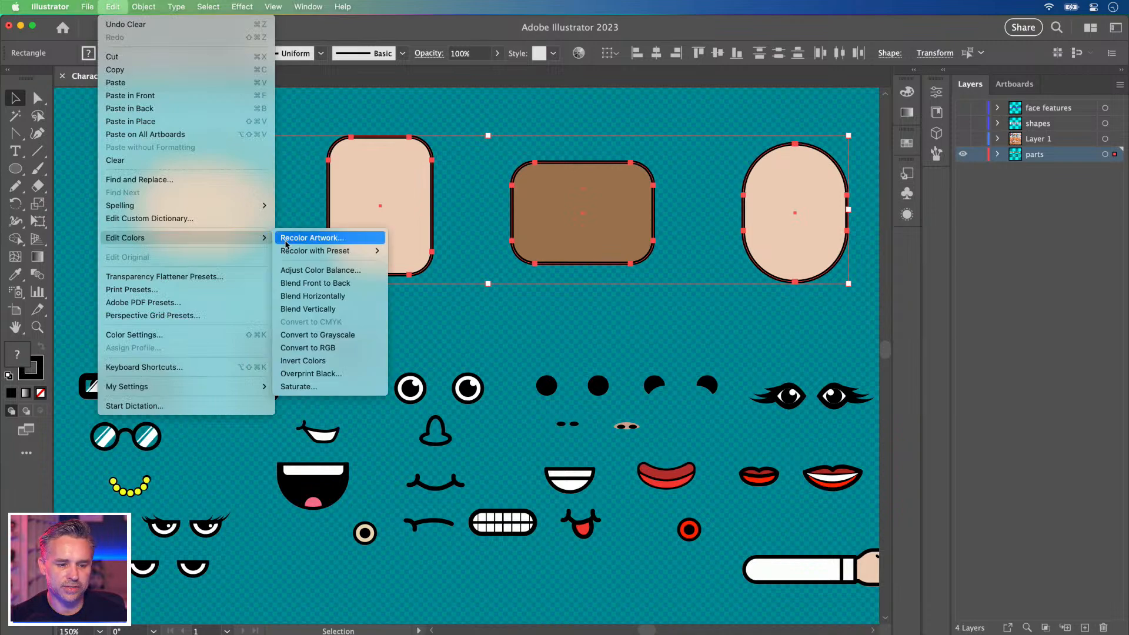
click(292, 239)
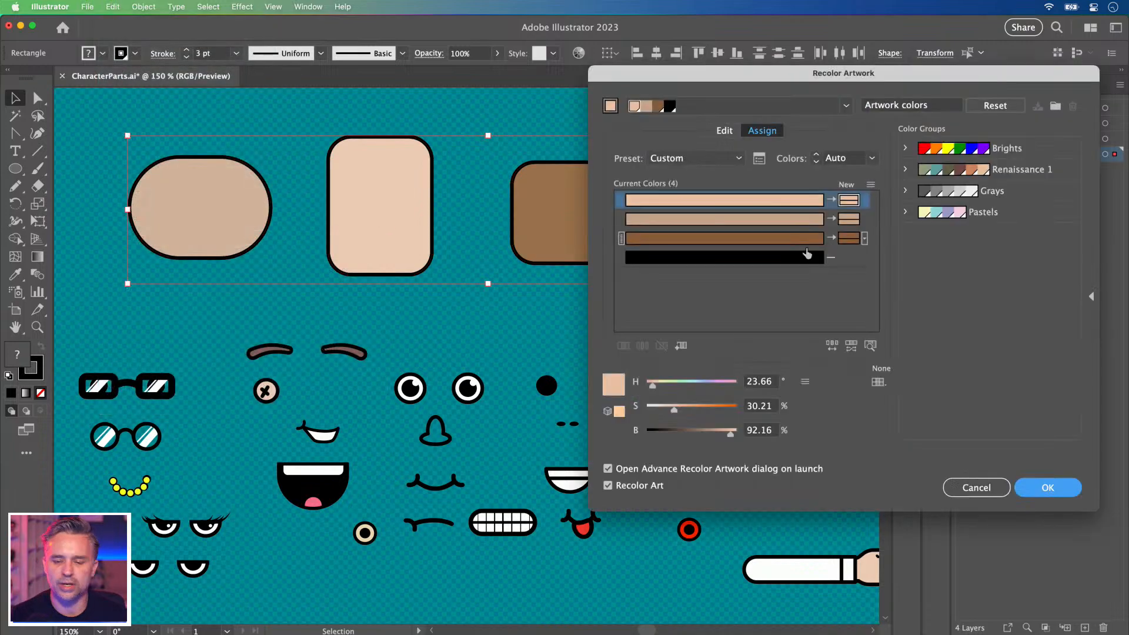
click(724, 130)
mouse_move(764, 230)
mouse_down()
mouse_move(772, 236)
mouse_move(740, 222)
mouse_move(750, 216)
mouse_up()
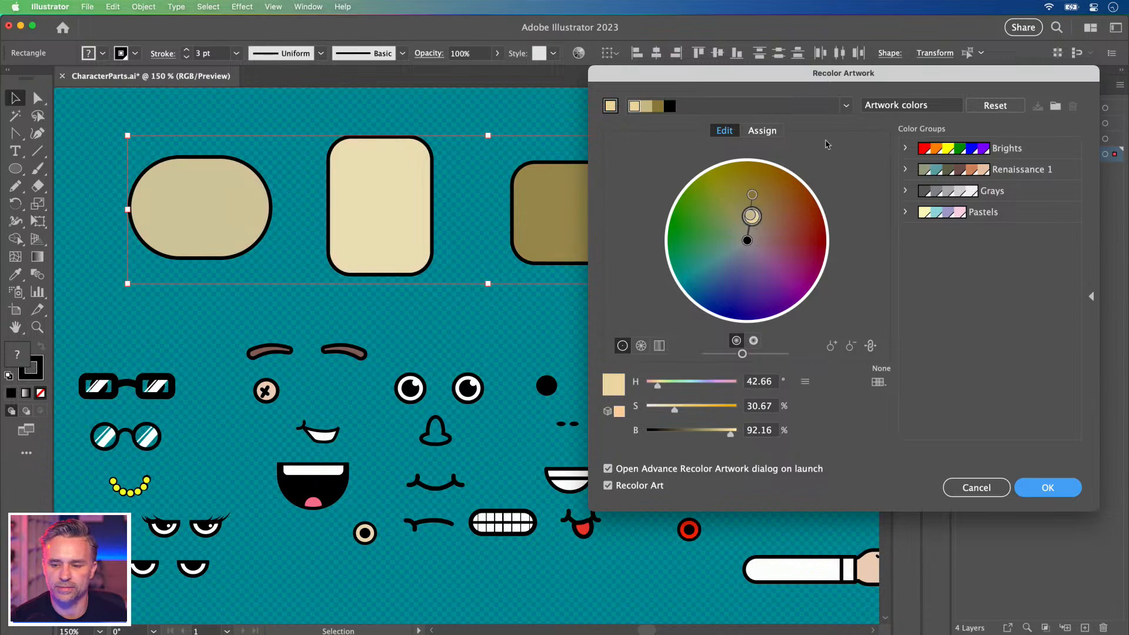
click(869, 346)
drag(751, 216, 763, 226)
drag(723, 70, 750, 277)
drag(781, 417, 817, 439)
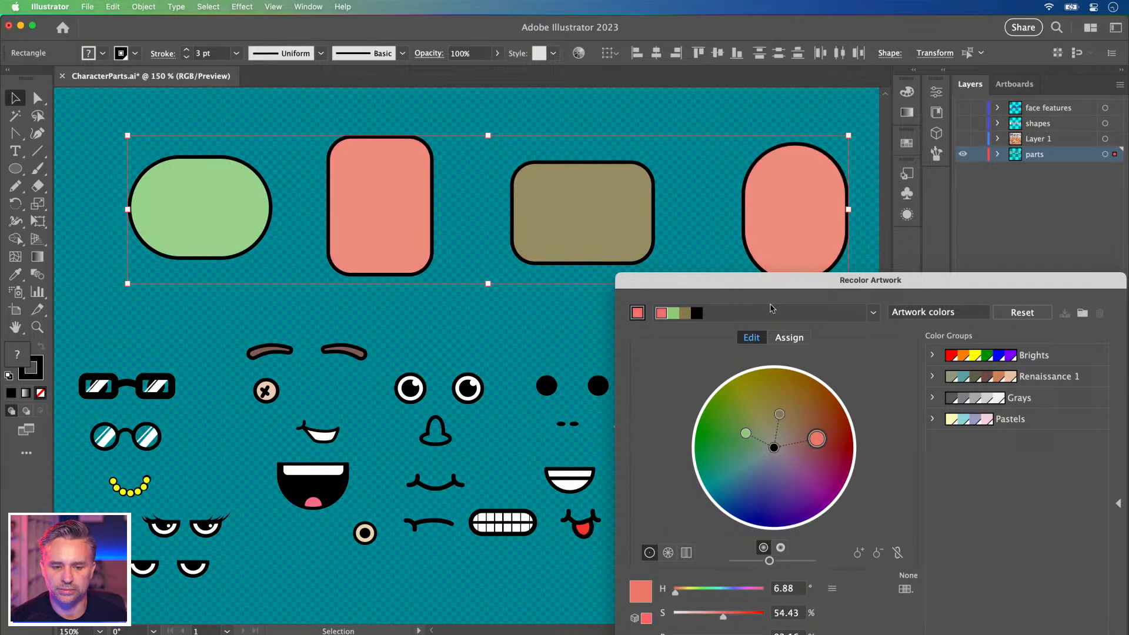
drag(771, 281, 584, 211)
click(887, 624)
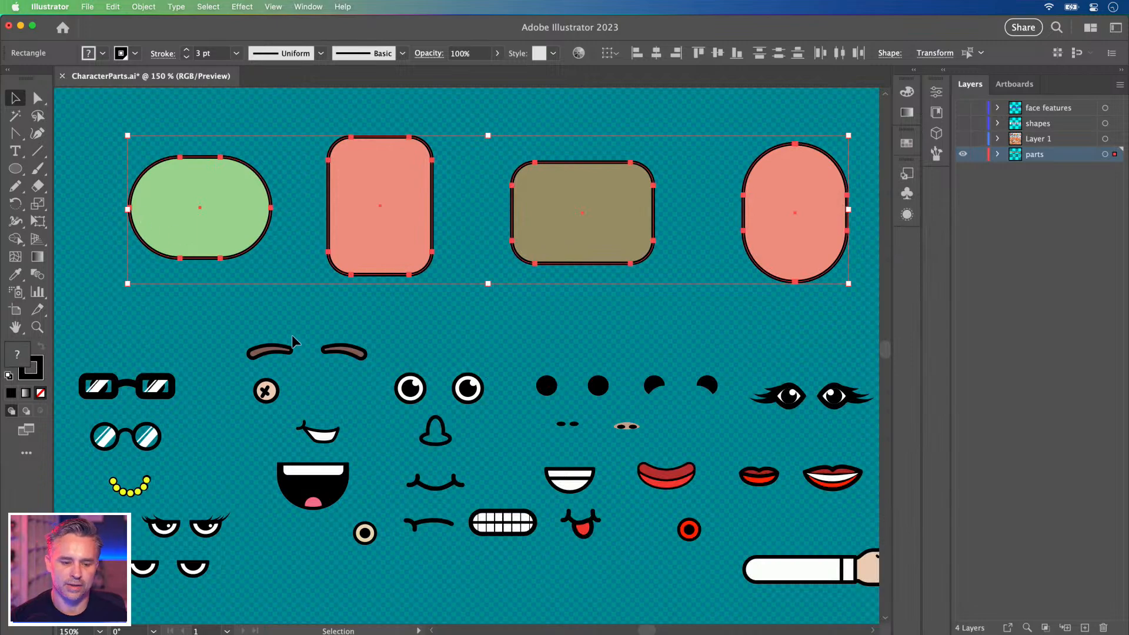
Deselect, reframe the view around the head shapes and select the green one.
click(220, 321)
key(space)
drag(171, 363, 294, 202)
drag(645, 251, 517, 385)
click(226, 164)
Show the shapes and face features layers again and zoom out to see everything.
click(404, 160)
click(775, 178)
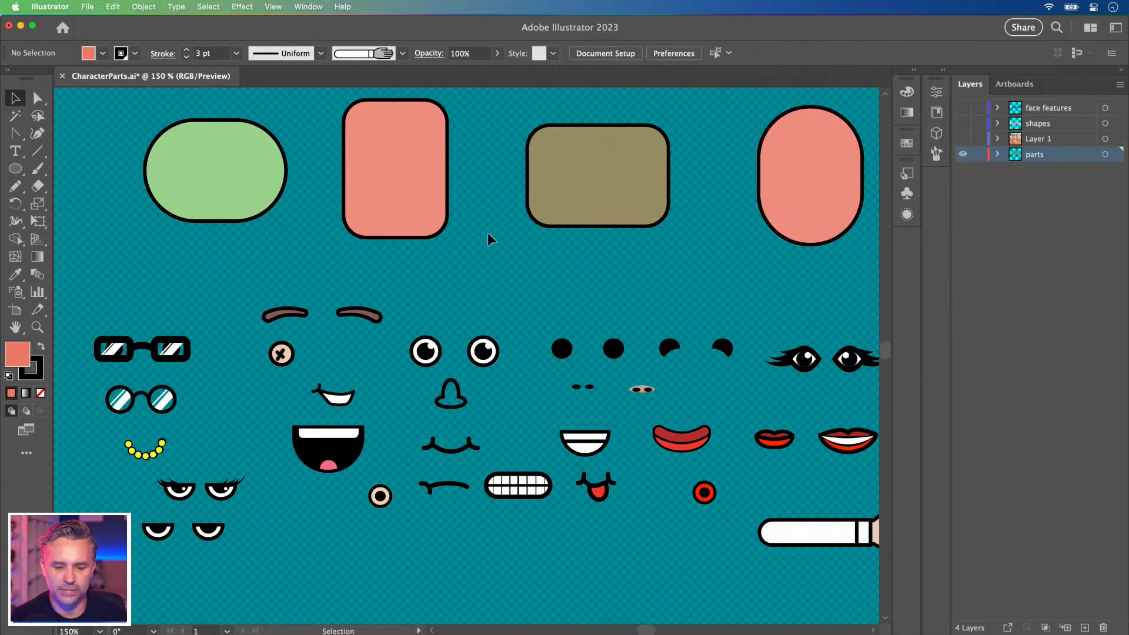
click(488, 231)
scroll(488, 230, up, 8)
click(962, 123)
click(963, 108)
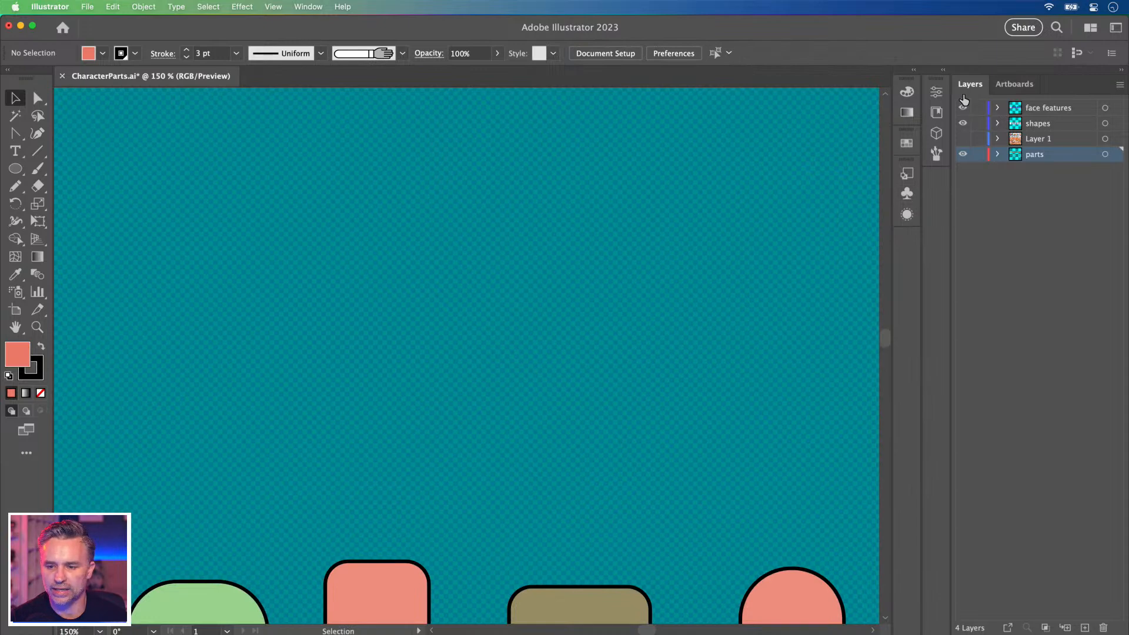
scroll(376, 388, up, 2)
key(super+0)
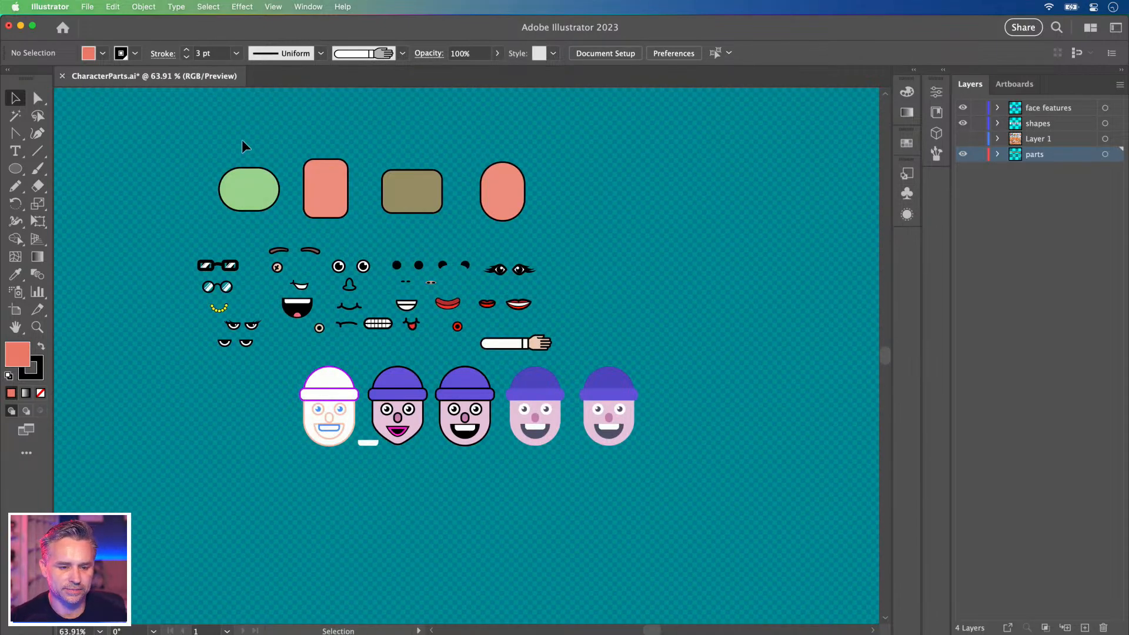
Eyedropper the pink face colour onto the salmon rounded rectangle and oval.
click(327, 185)
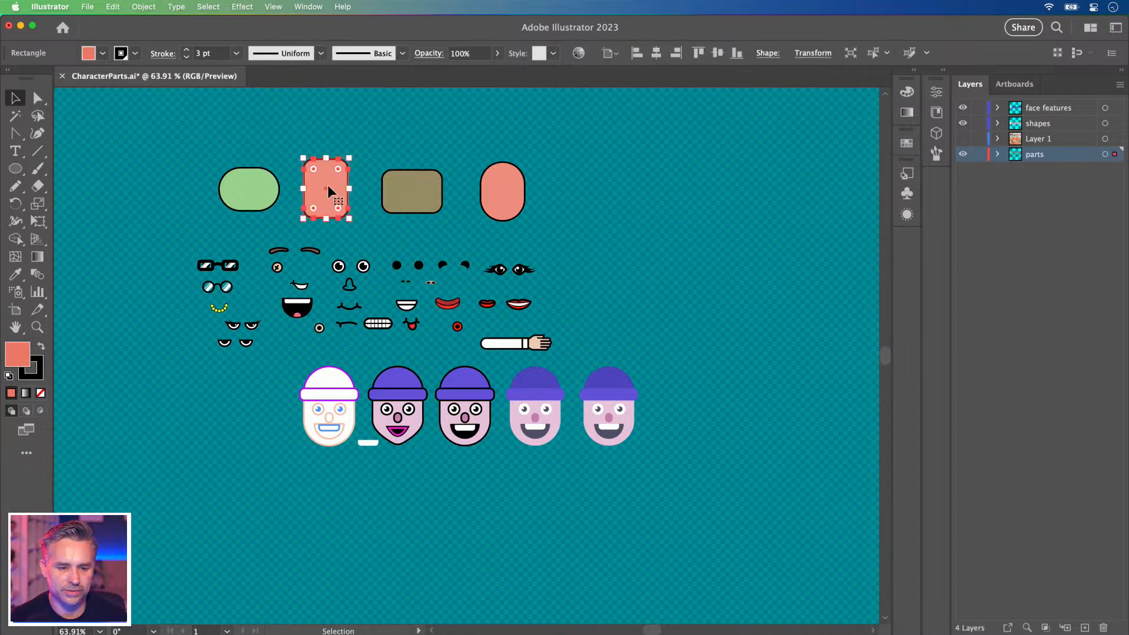
shift+click(495, 188)
key(i)
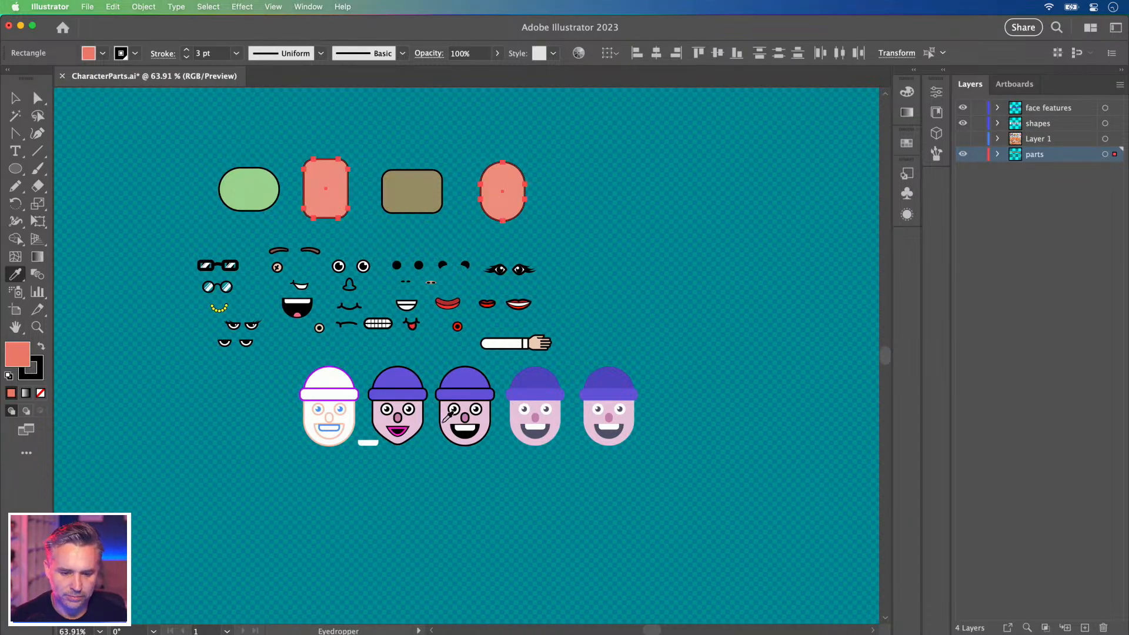
click(441, 420)
key(v)
Marquee-select the leftmost white-beanie face and delete it.
click(207, 185)
click(246, 188)
click(399, 207)
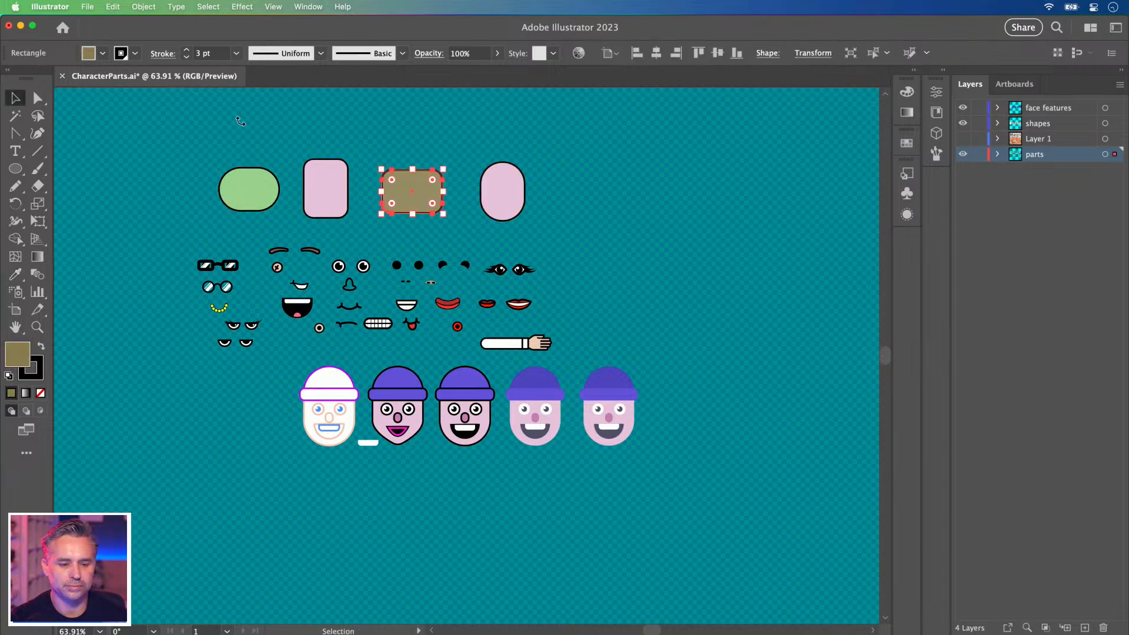
click(194, 201)
drag(296, 388, 350, 475)
key(Delete)
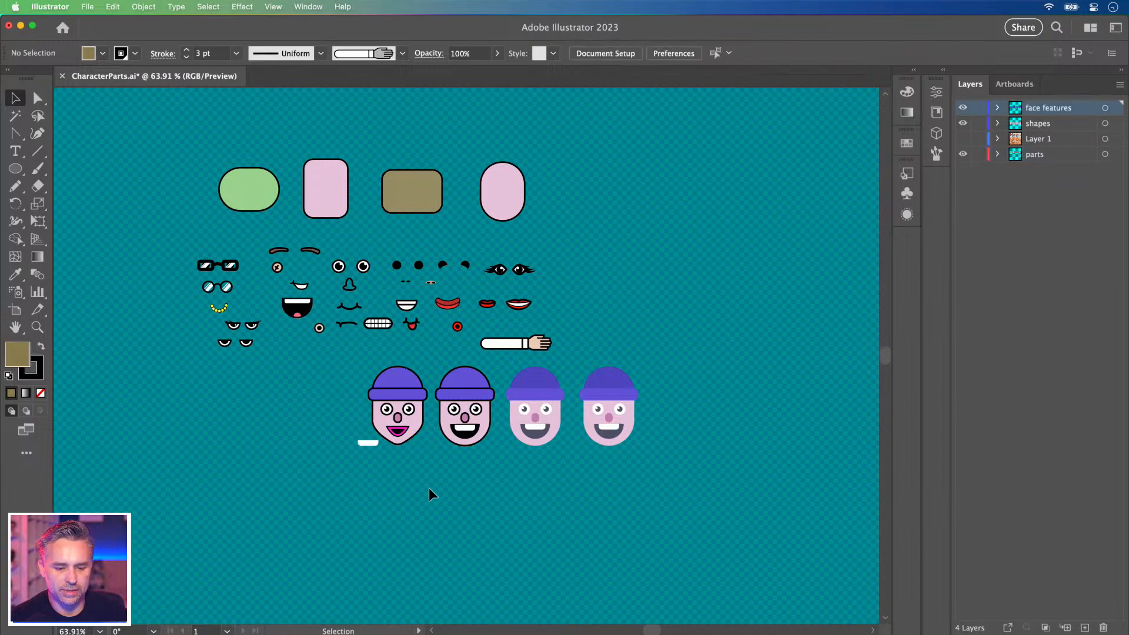
Delete the leftmost outlined face with its teeth piece and the rightmost flat face.
key(Delete)
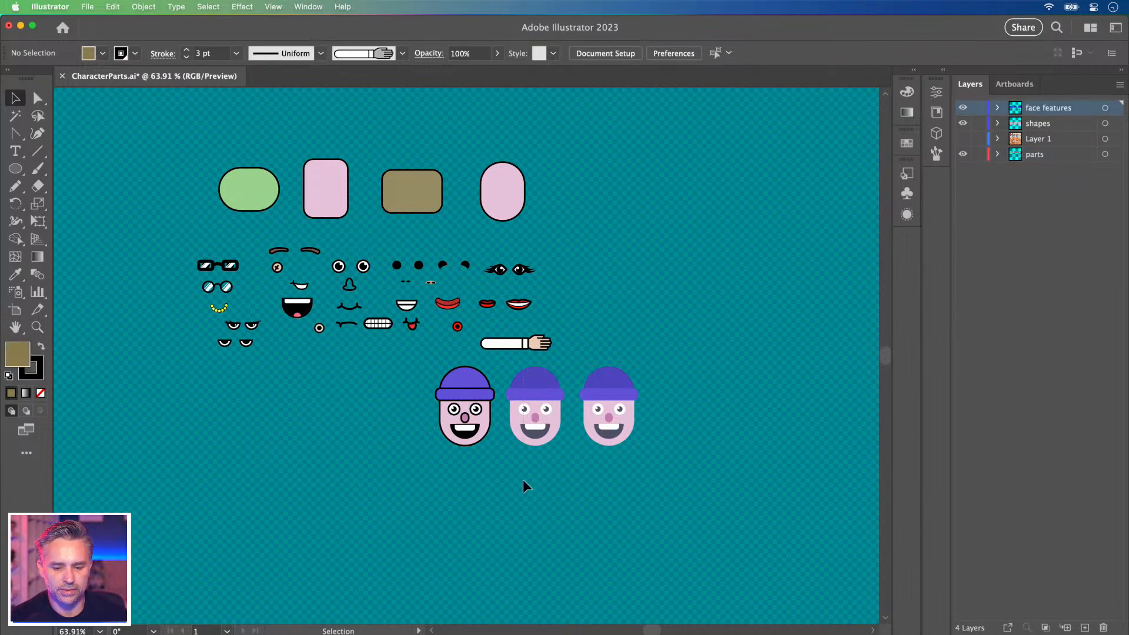
drag(523, 478, 522, 479)
click(646, 342)
drag(673, 358, 588, 463)
key(Delete)
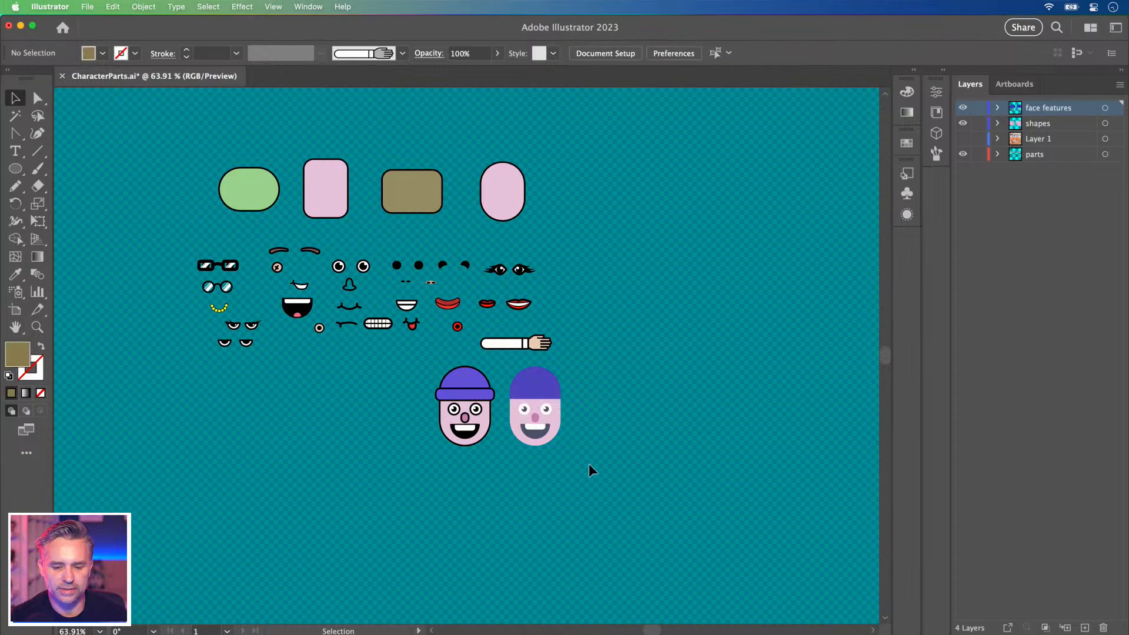
Move the remaining faces up beside the head shapes, then delete the flat face on the right.
drag(424, 385, 557, 180)
key(super+equal)
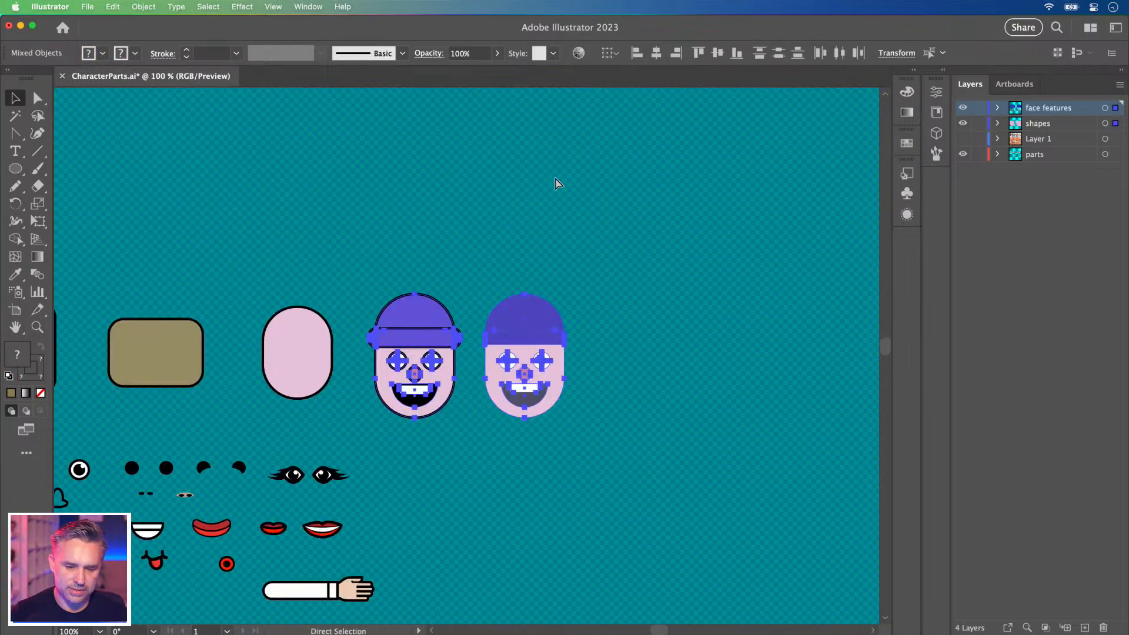
drag(405, 351, 605, 282)
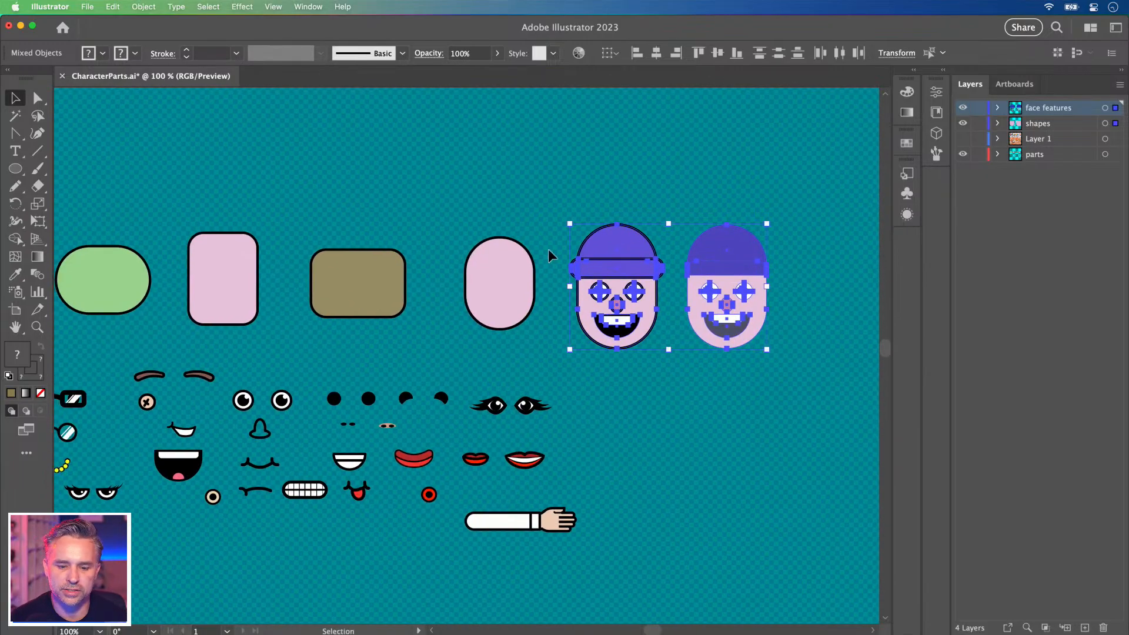
click(317, 177)
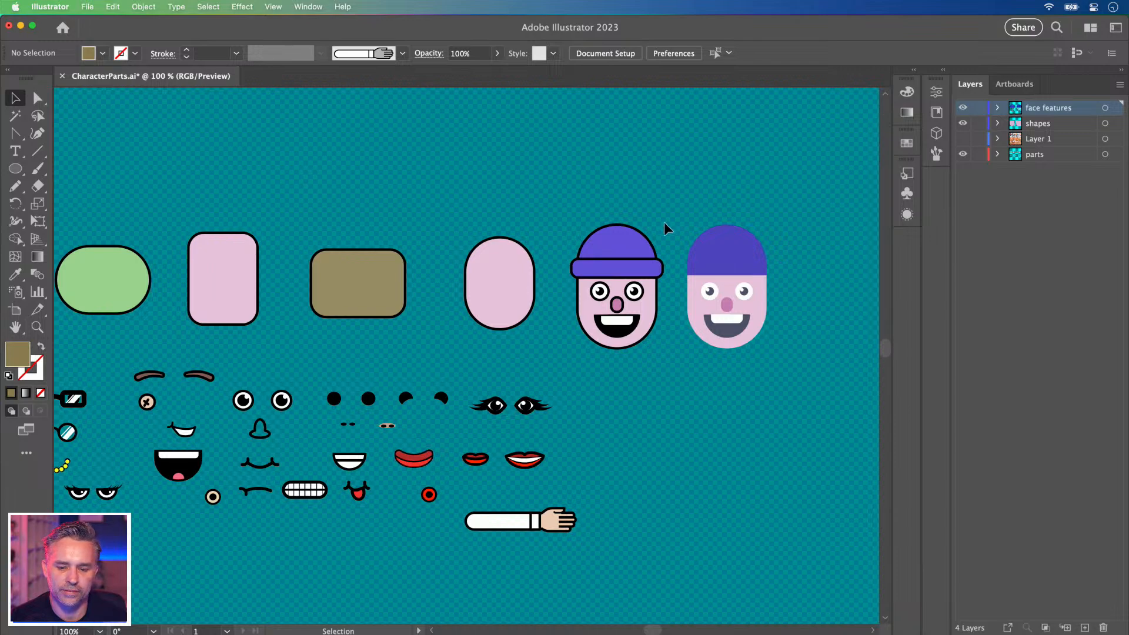
key(space)
drag(527, 478, 597, 441)
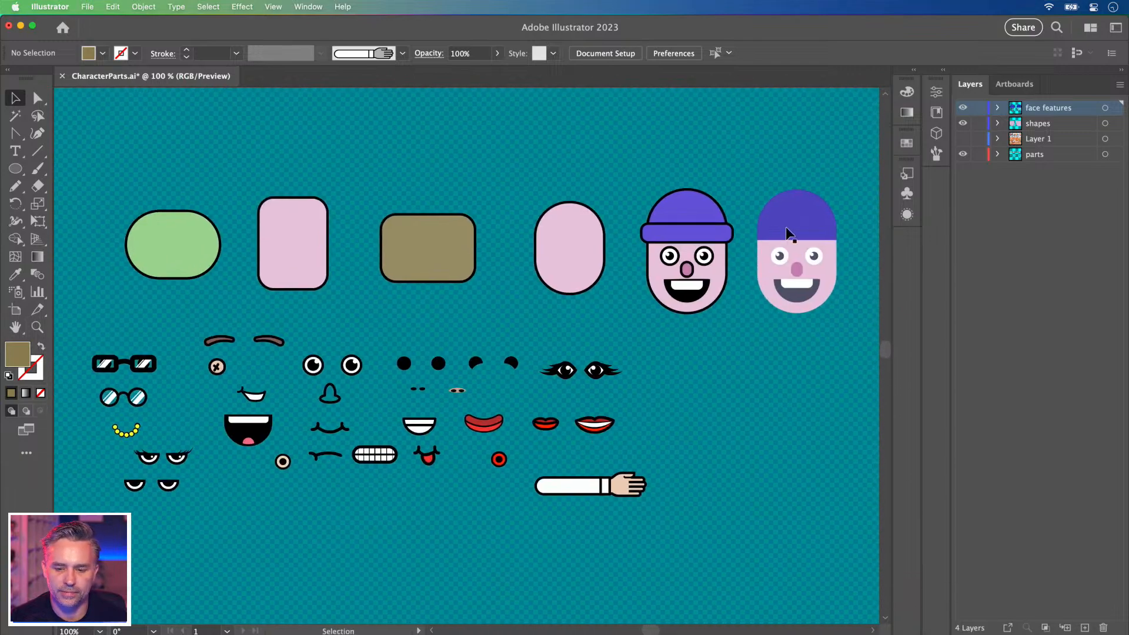
key(Delete)
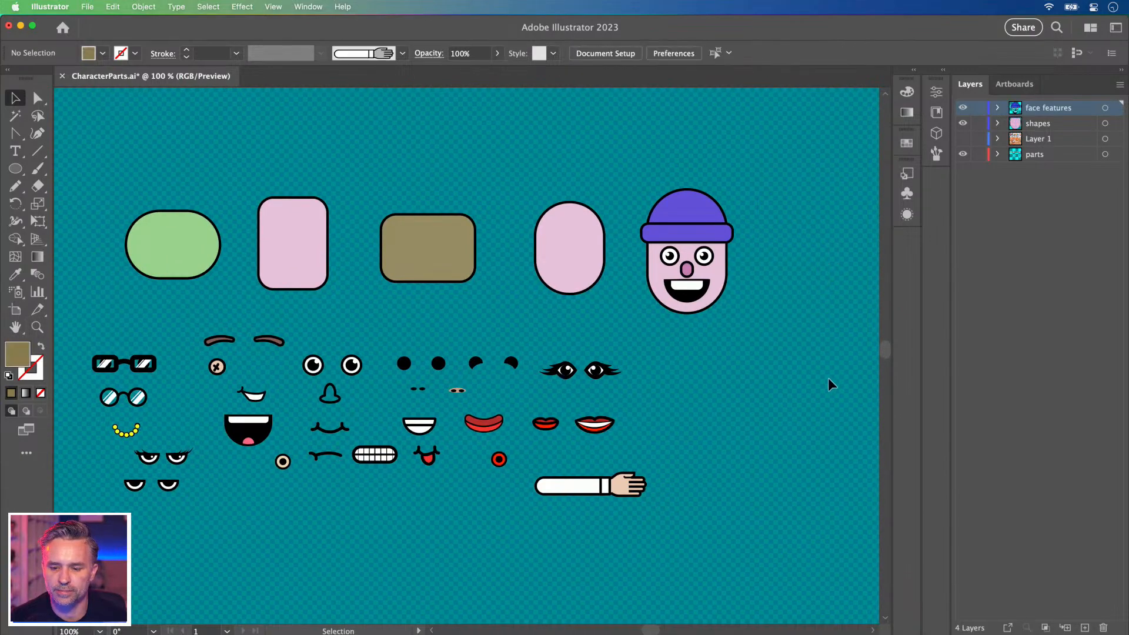
scroll(330, 329, left, 1)
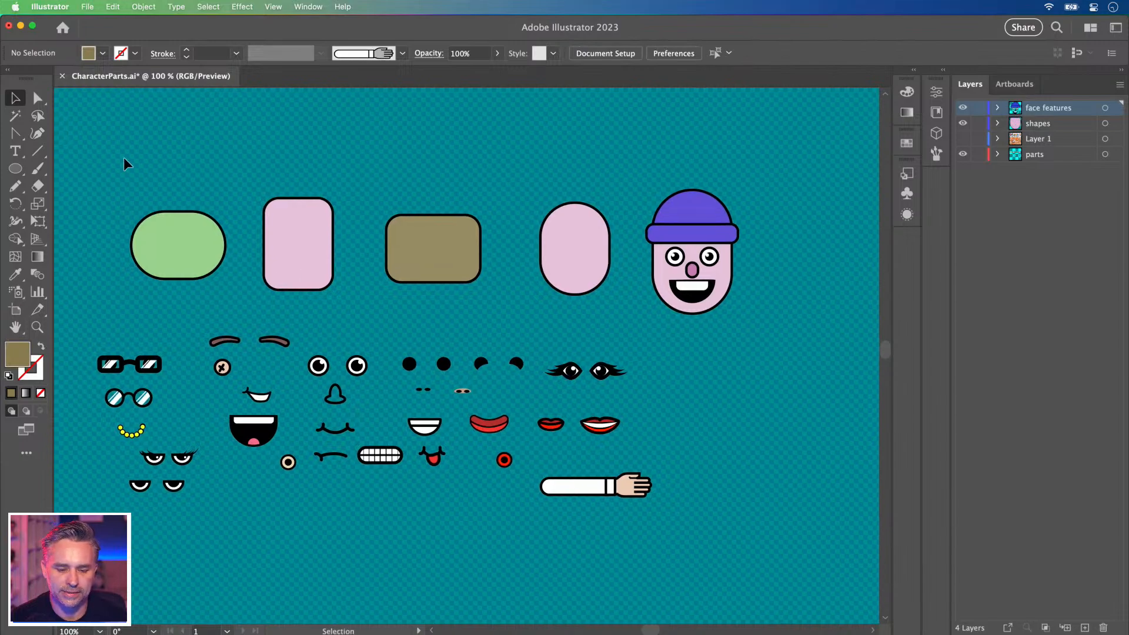
scroll(497, 197, right, 5)
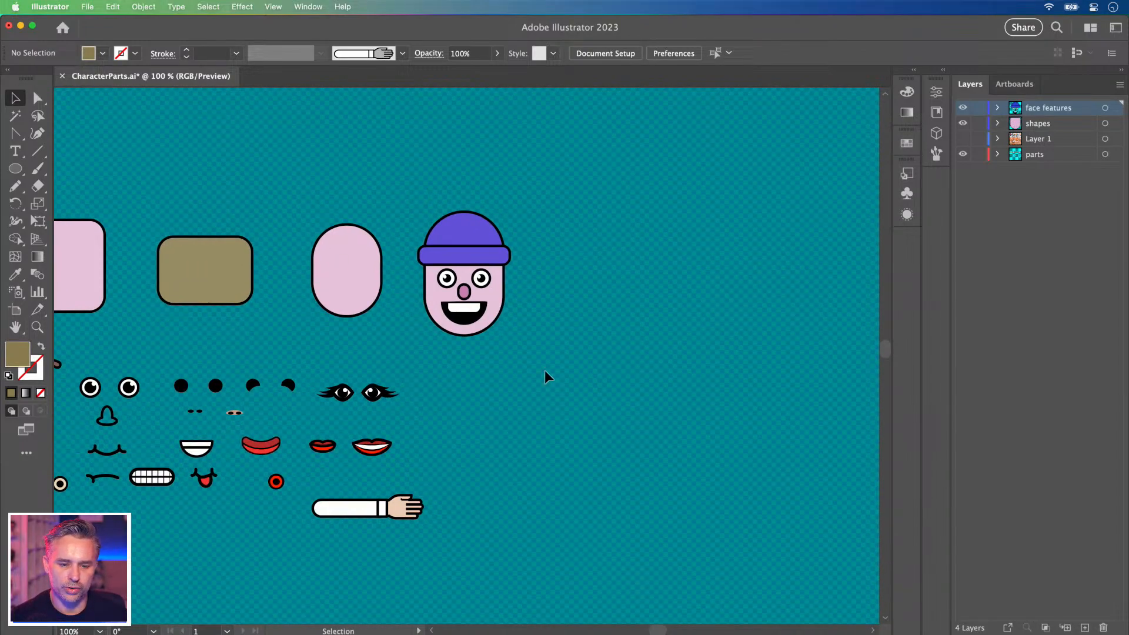
Duplicate the beanie face to the right of the original.
click(453, 264)
drag(453, 265, 564, 263)
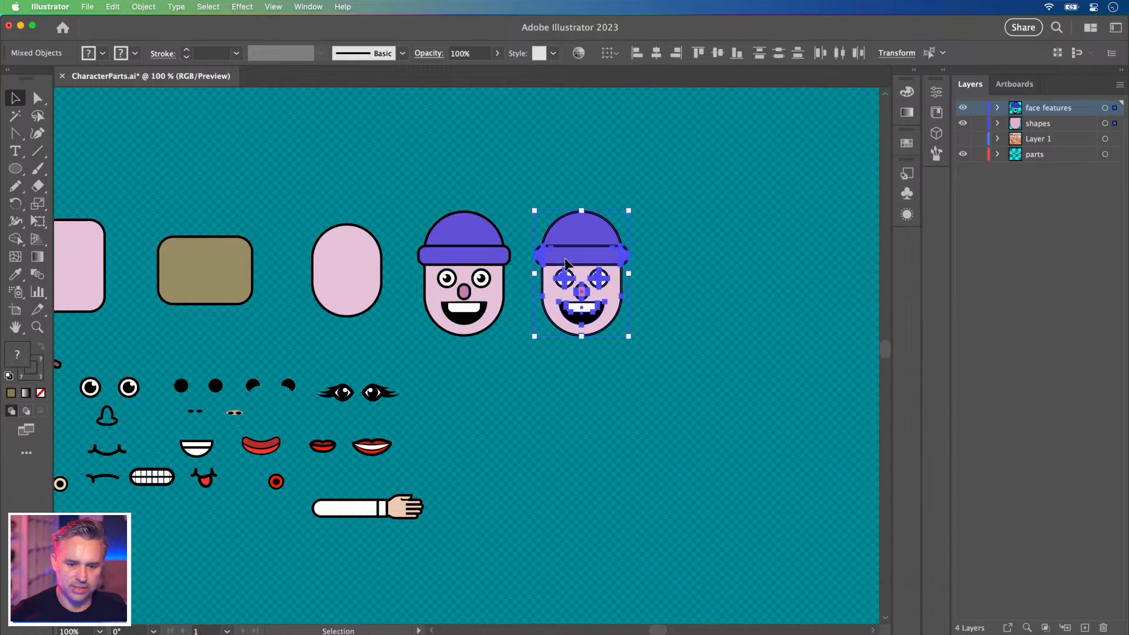
key(super+equal)
key(super+equal)
key(super+equal)
key(space)
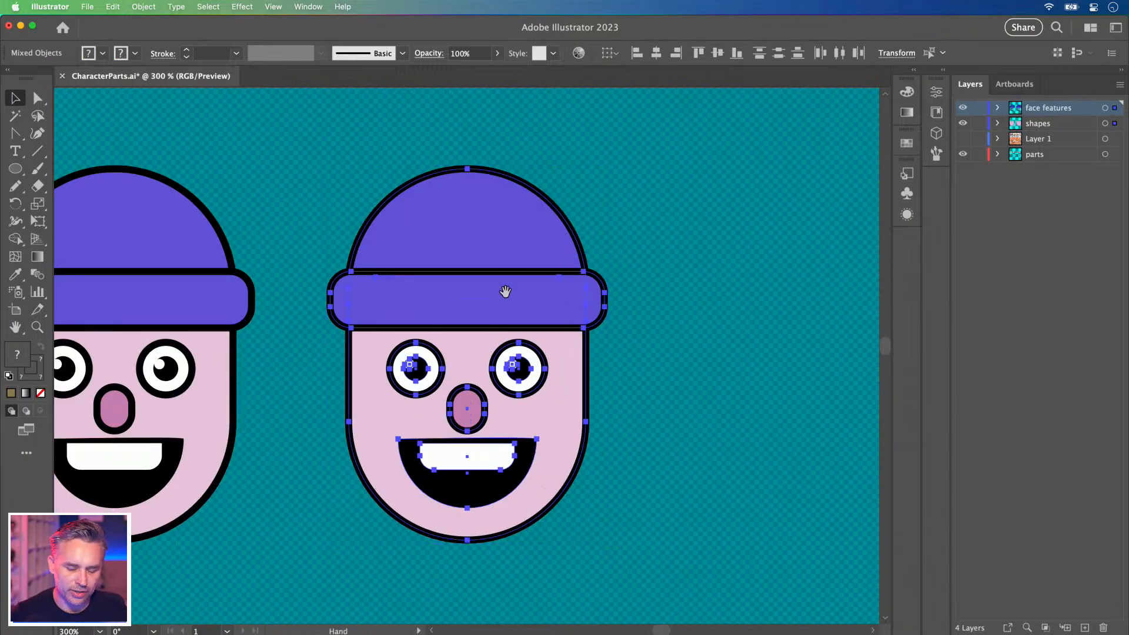
drag(499, 290, 564, 270)
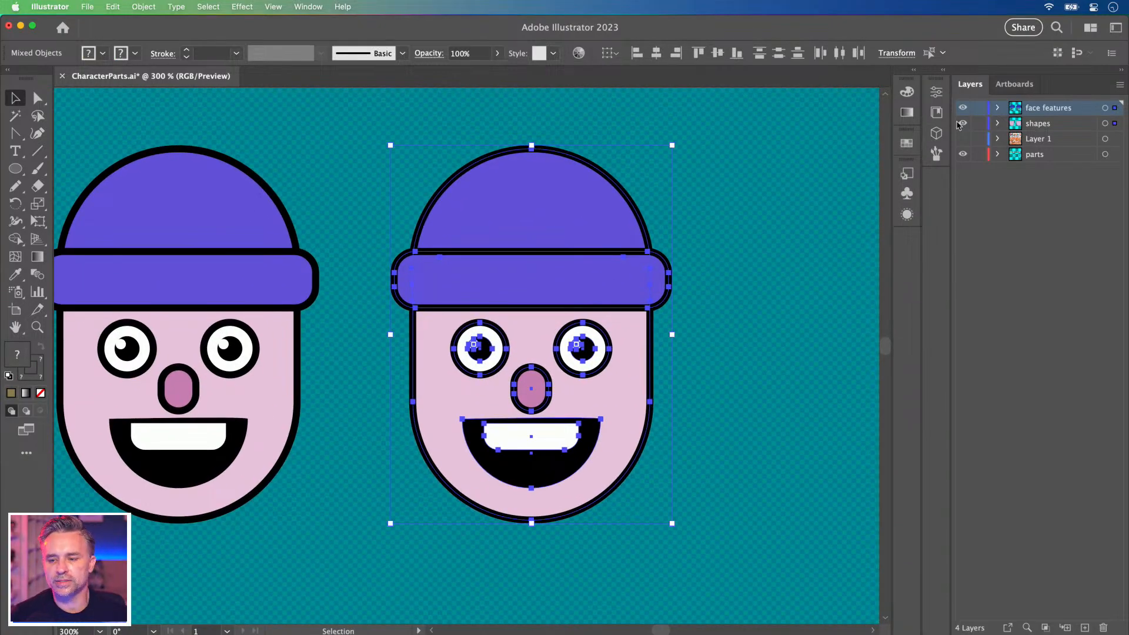
Scale the copy's eyes group down into small beady circles.
click(595, 137)
click(486, 350)
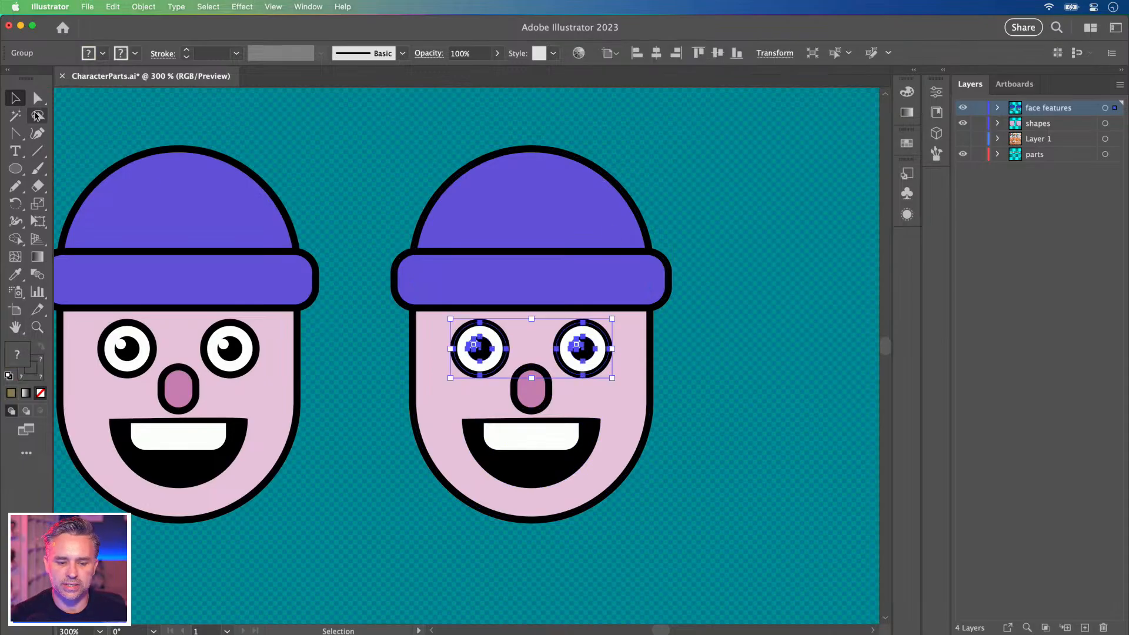
drag(449, 379, 482, 374)
Bring both faces into view and select every part of the left face.
key(super+minus)
key(super+minus)
click(358, 328)
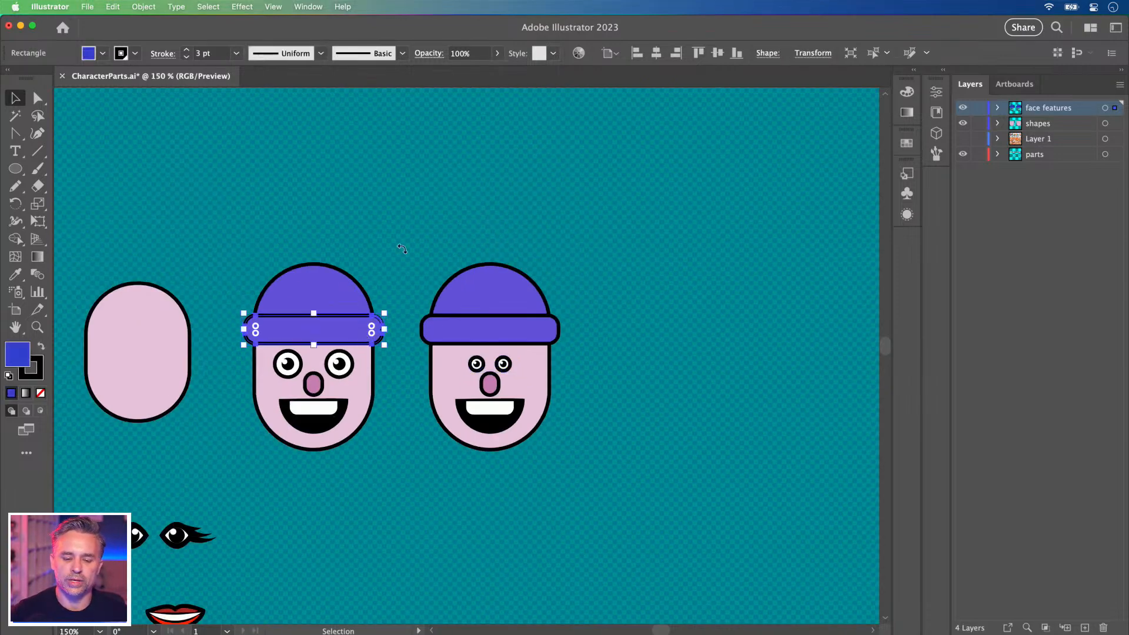
click(428, 220)
drag(428, 253, 487, 227)
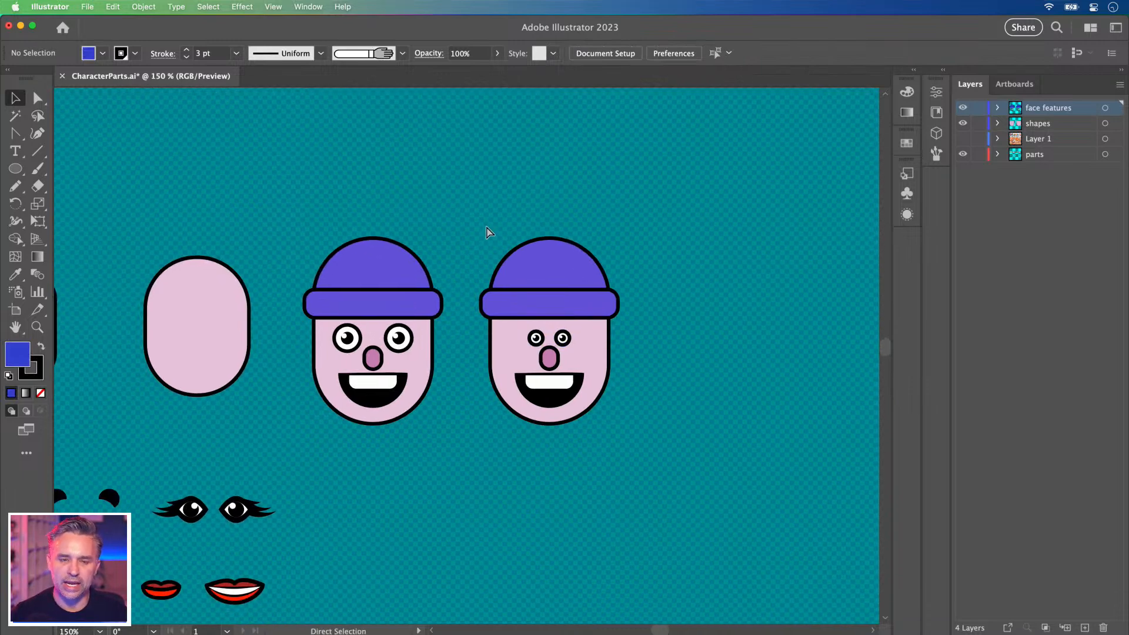
key(super+plus)
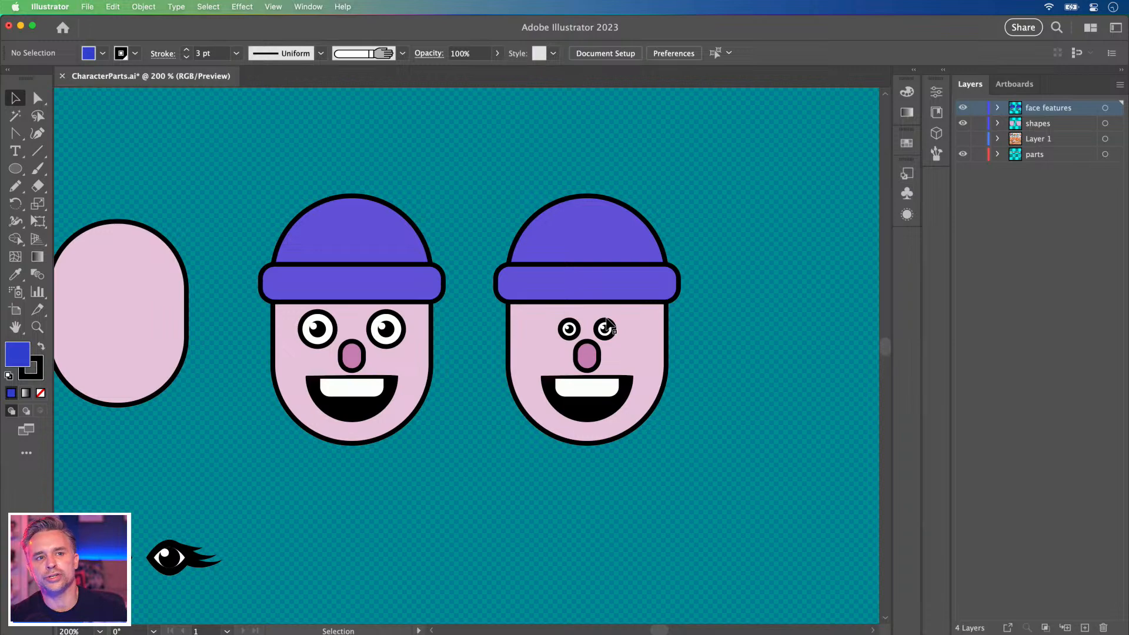
drag(607, 325, 426, 362)
drag(258, 190, 562, 556)
click(285, 177)
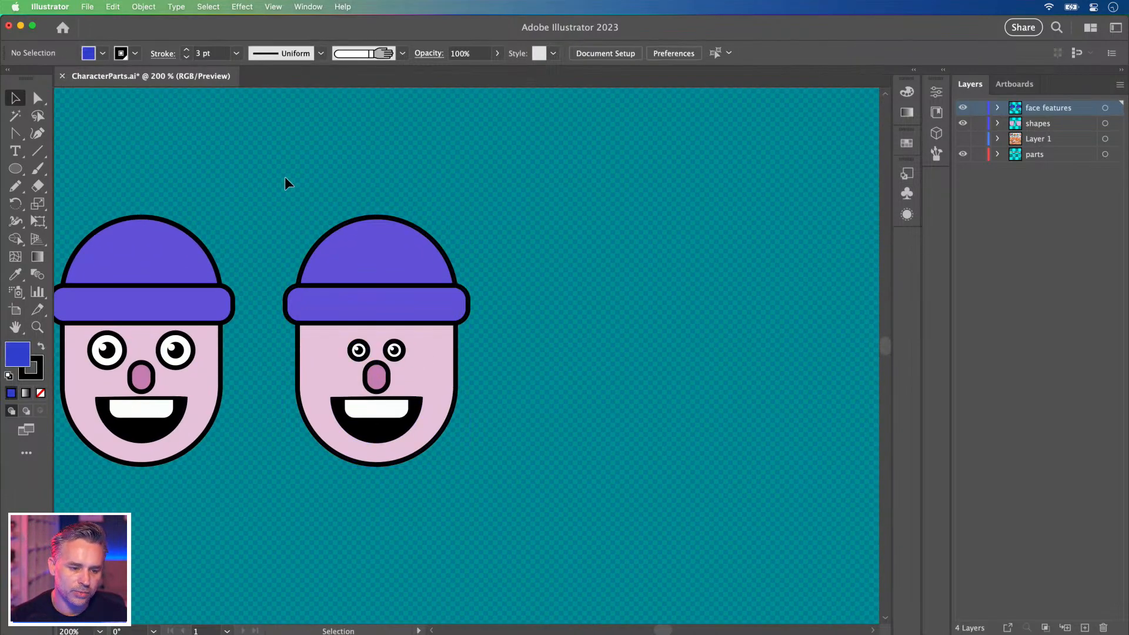
drag(259, 184, 95, 452)
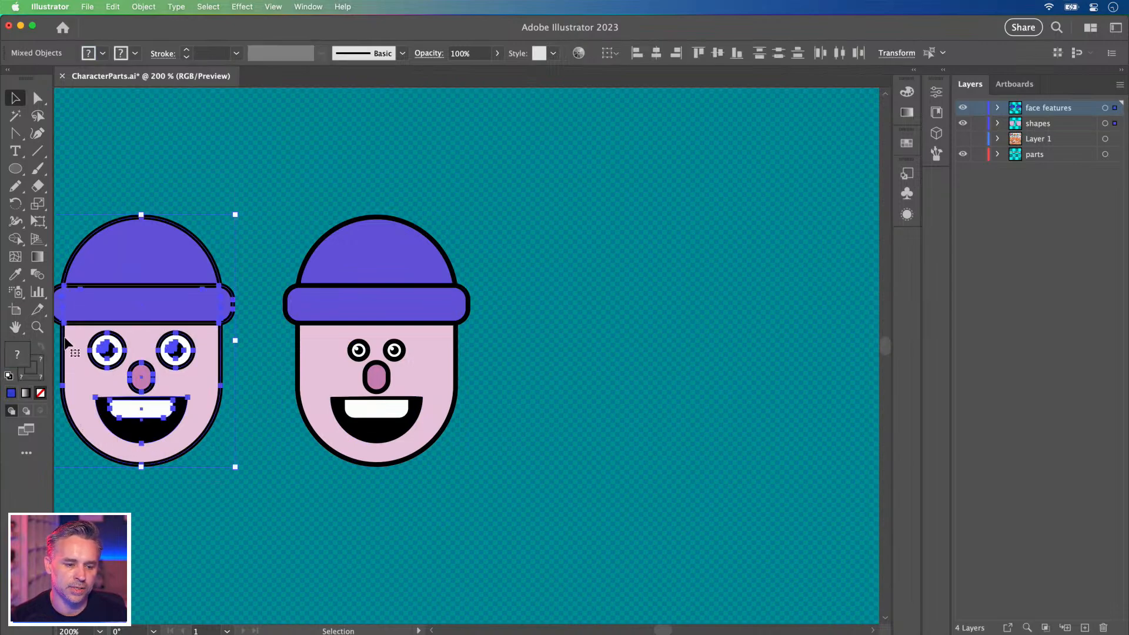
Duplicate the left face to the right of the others and enlarge its eyes group.
drag(98, 301, 600, 341)
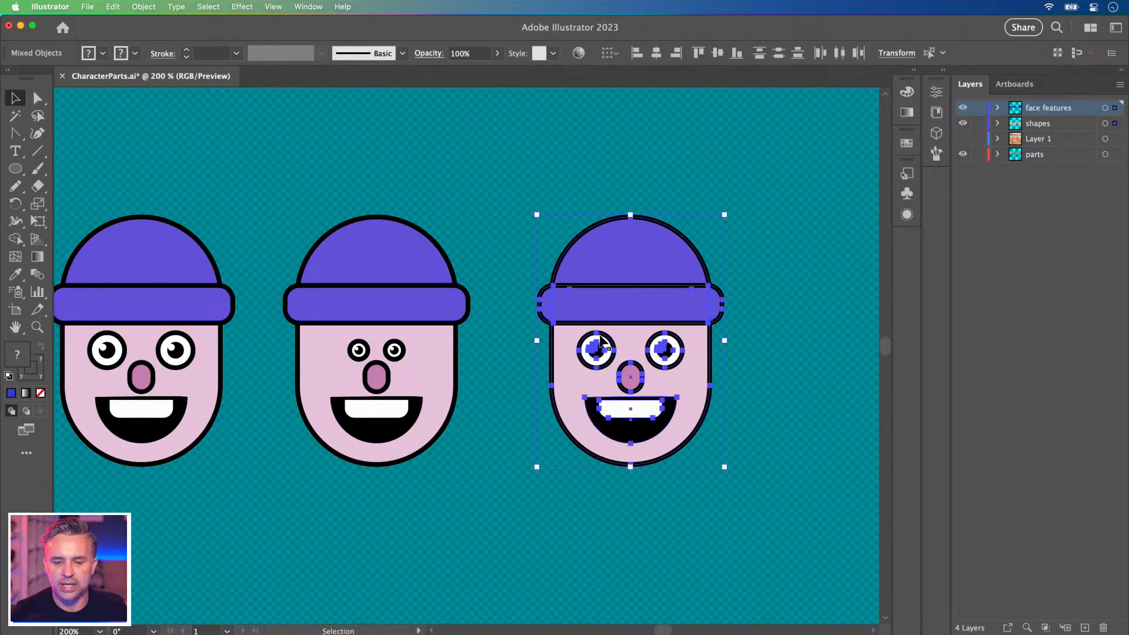
click(484, 188)
click(597, 343)
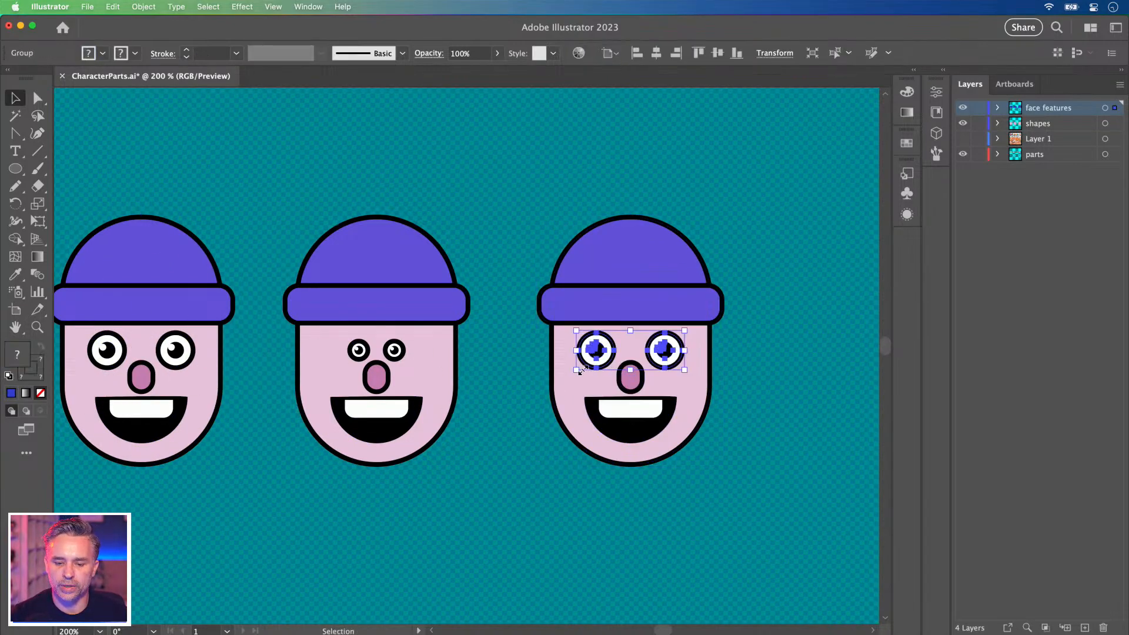
drag(578, 371, 519, 417)
Ungroup the enlarged eyes and move each eye inward so they sit close together.
click(519, 417)
click(536, 379)
right_click(559, 353)
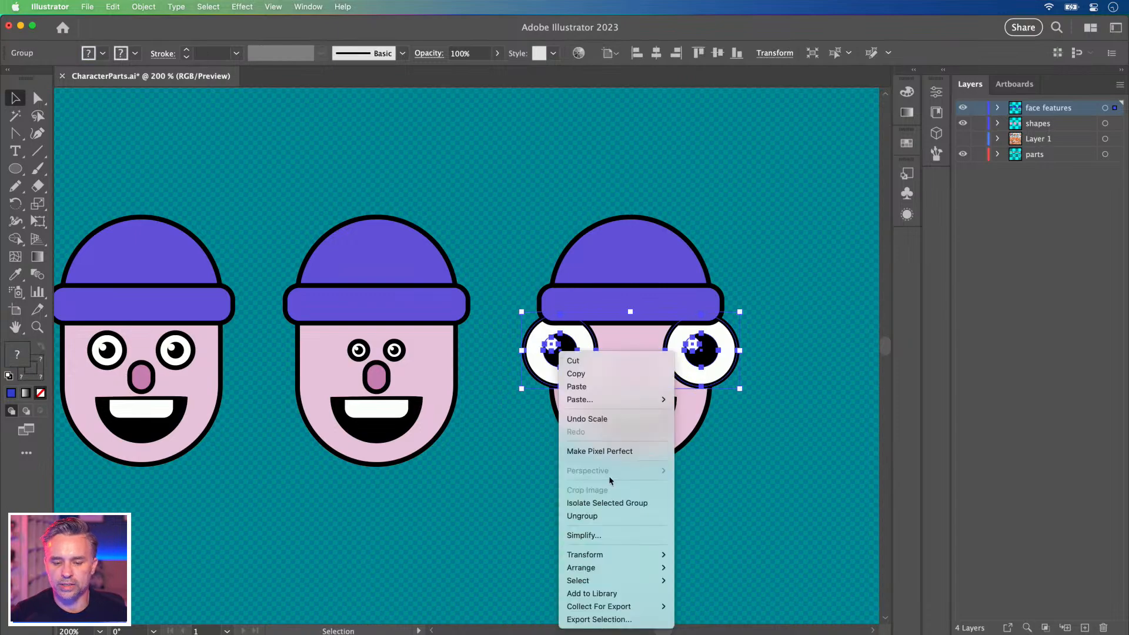
click(600, 515)
click(503, 509)
drag(554, 355, 580, 354)
click(712, 356)
drag(712, 357, 685, 356)
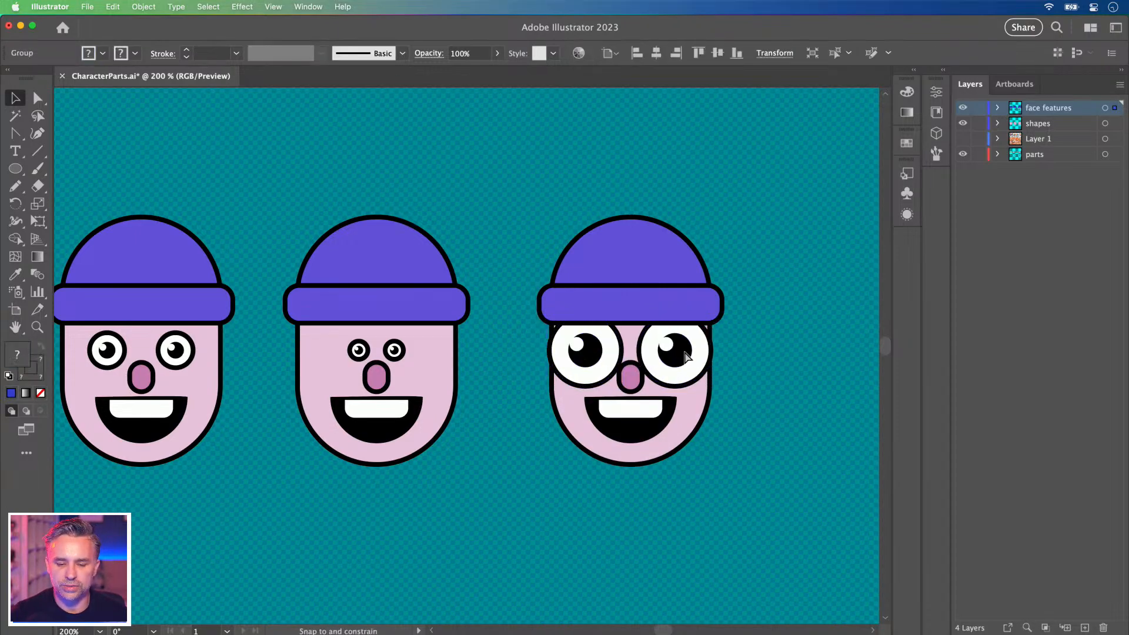
click(535, 185)
drag(346, 211, 439, 209)
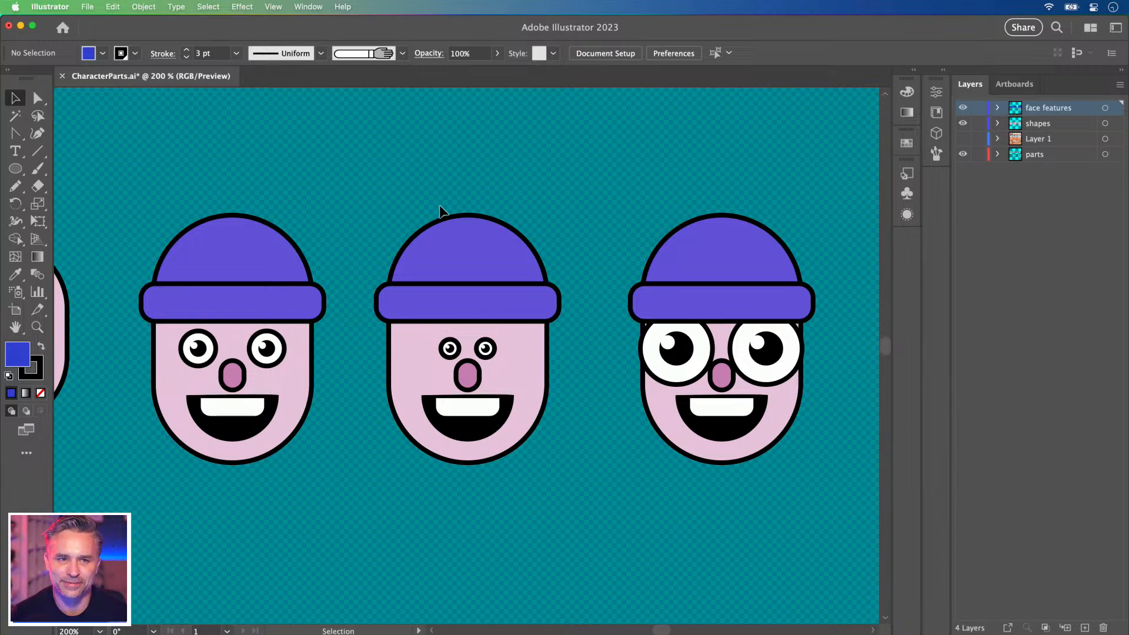
scroll(439, 204, right, 5)
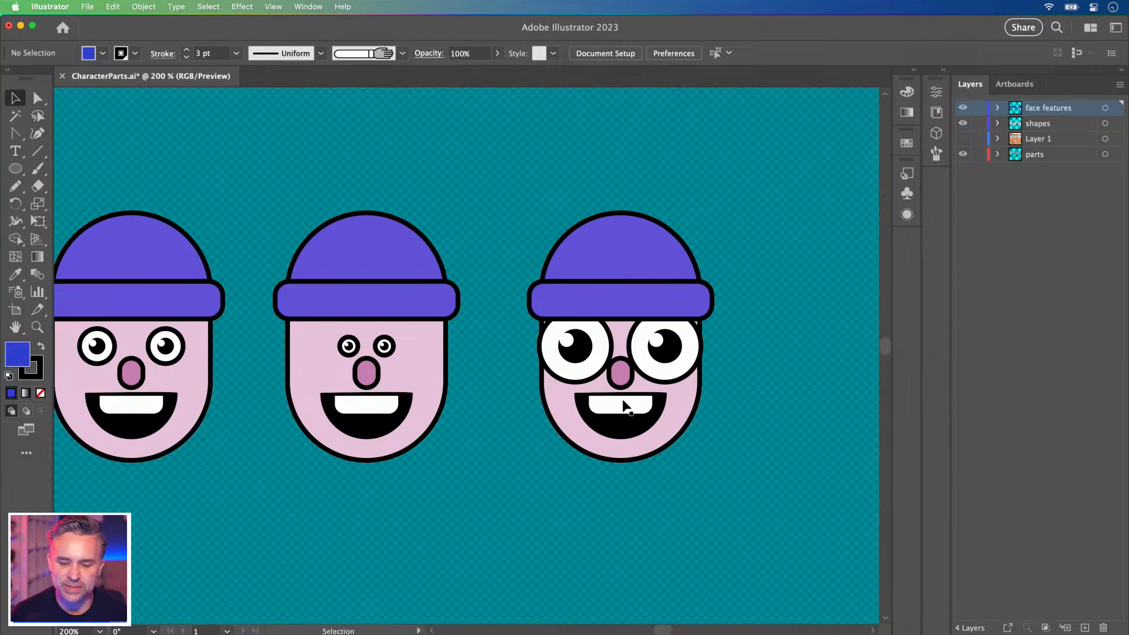
Group the teeth and black mouth and scale them down.
click(624, 405)
shift+click(625, 425)
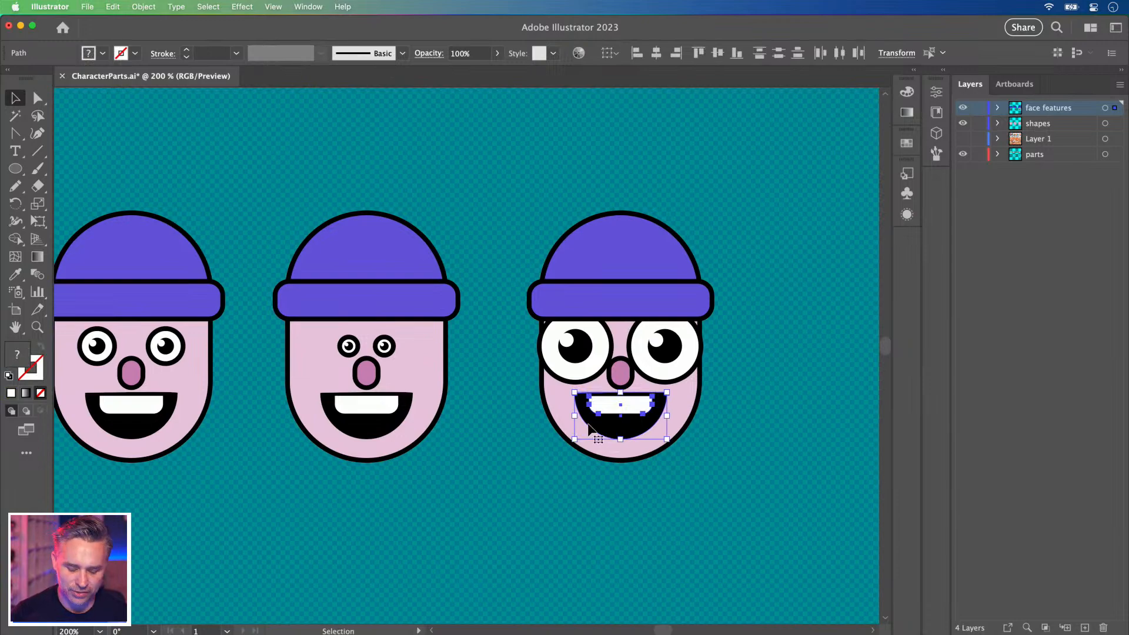
key(super+g)
drag(574, 441, 591, 431)
Scale up the pink nose between the goggle eyes.
click(621, 375)
drag(608, 388, 600, 398)
click(479, 384)
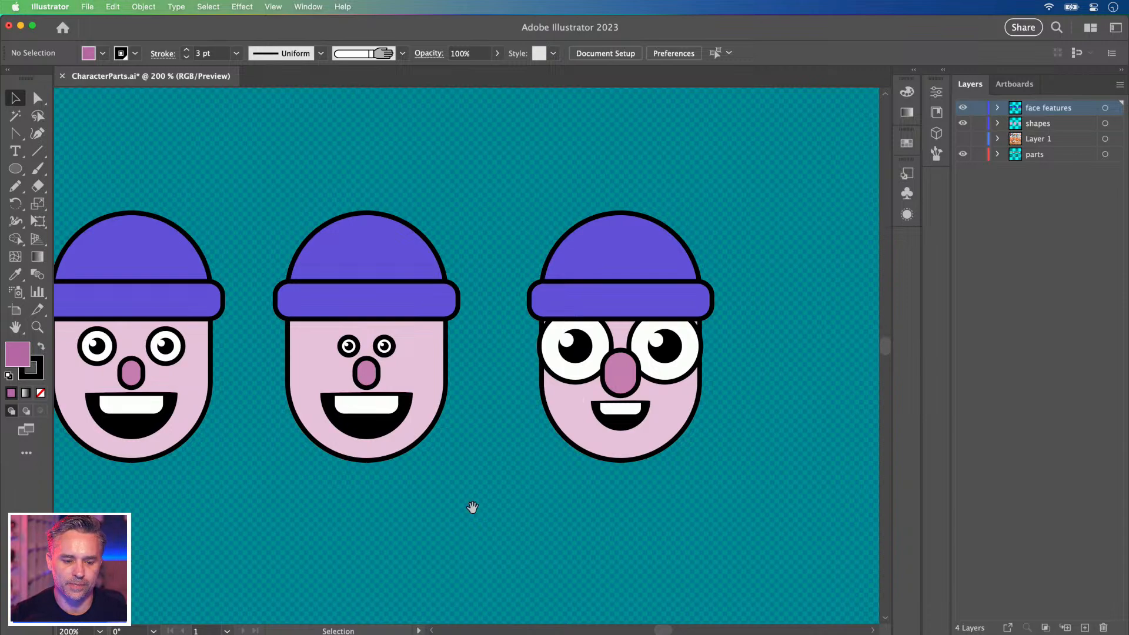
scroll(466, 504, left, 6)
scroll(692, 521, right, 3)
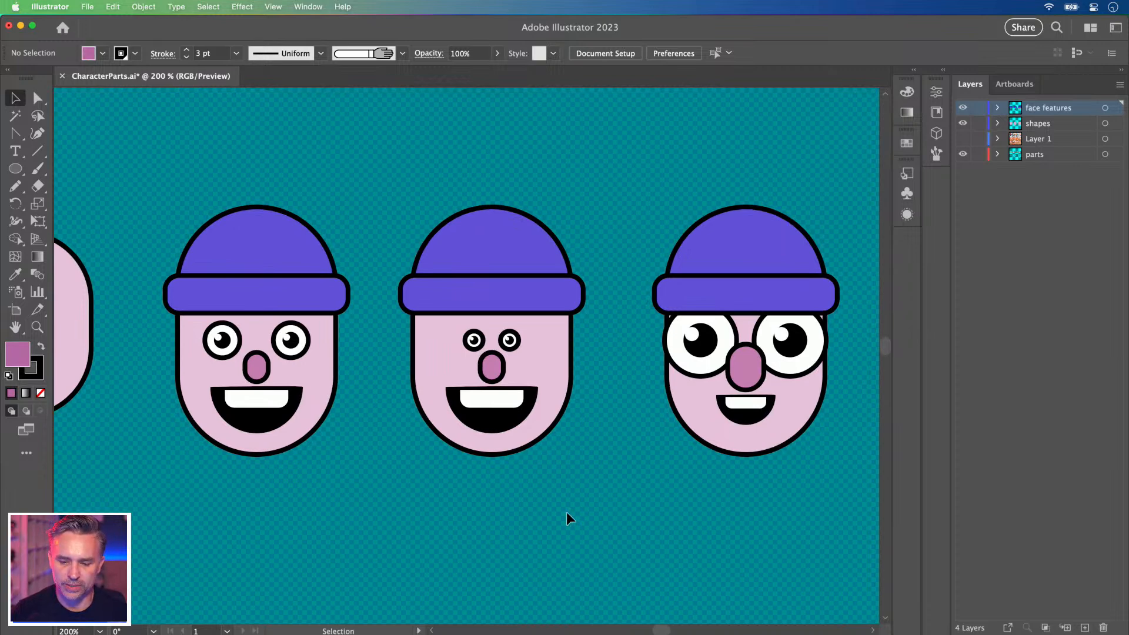
scroll(574, 510, right, 4)
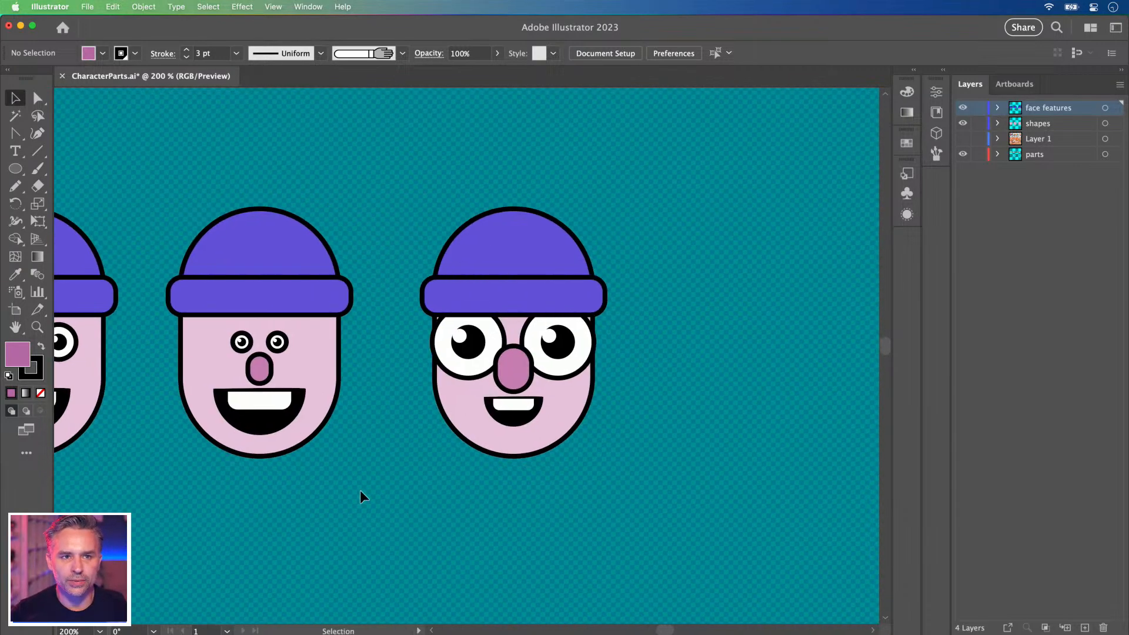
Copy the big-eyed face and paste a duplicate of it.
drag(408, 175, 687, 526)
key(super+c)
drag(314, 535, 605, 4)
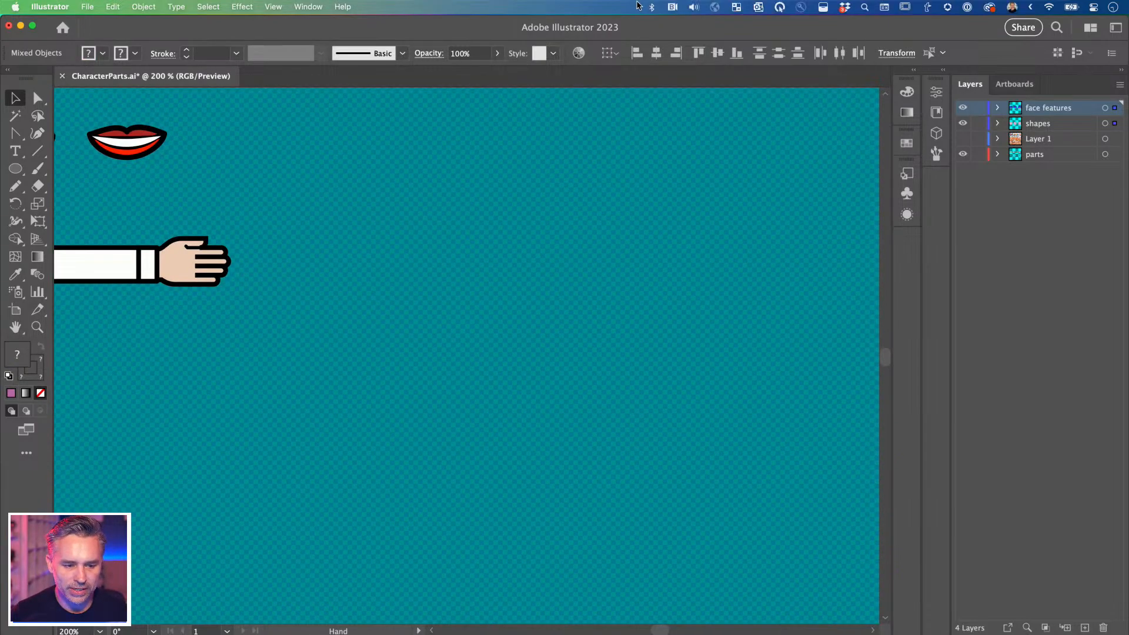
key(super+v)
drag(559, 284, 782, 302)
drag(520, 331, 413, 244)
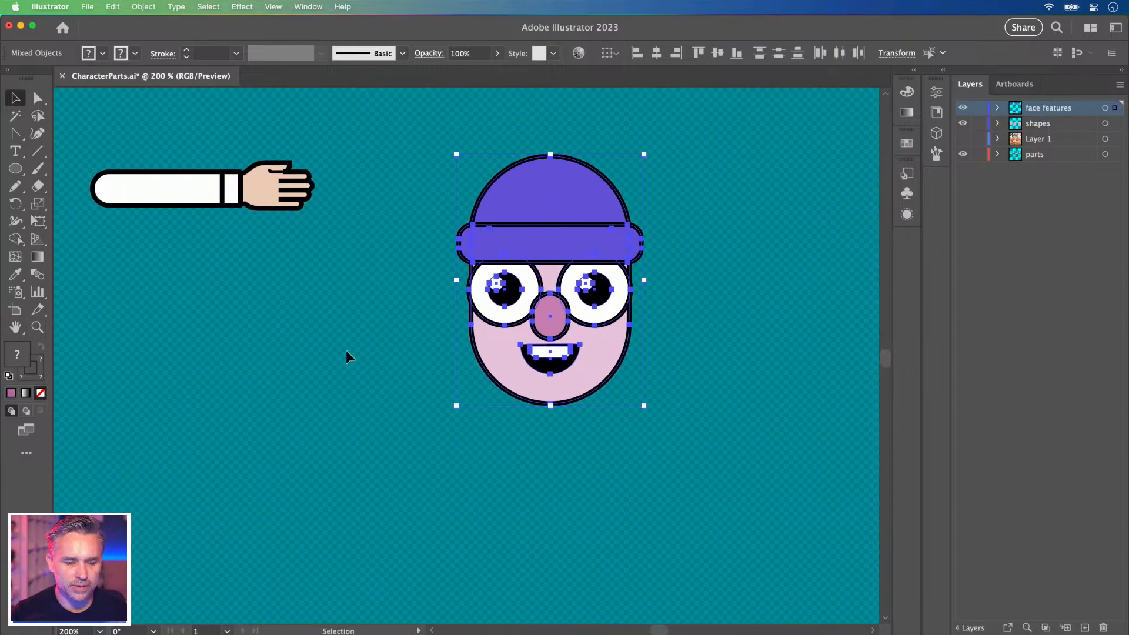
click(347, 355)
Draw a tall rounded-rectangle body under the face and send it behind.
click(16, 169)
mouse_move(451, 335)
mouse_down()
mouse_move(631, 614)
mouse_move(664, 479)
mouse_move(658, 498)
mouse_up()
key(super+z)
drag(16, 169, 82, 186)
drag(456, 161, 652, 489)
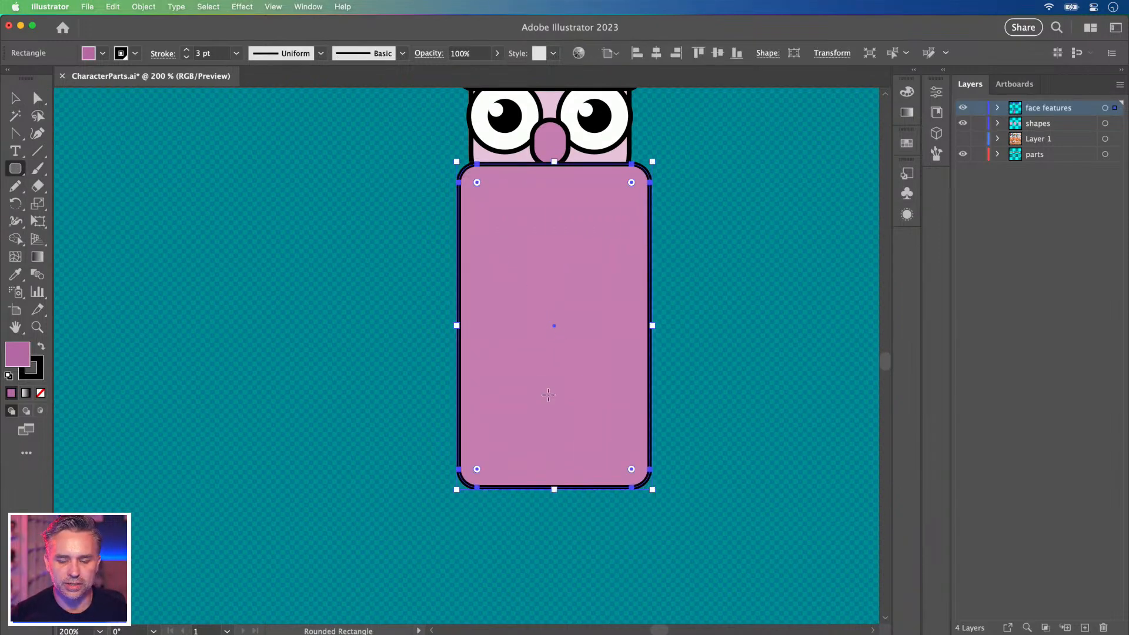
scroll(412, 389, up, 3)
key(super+shift+bracketleft)
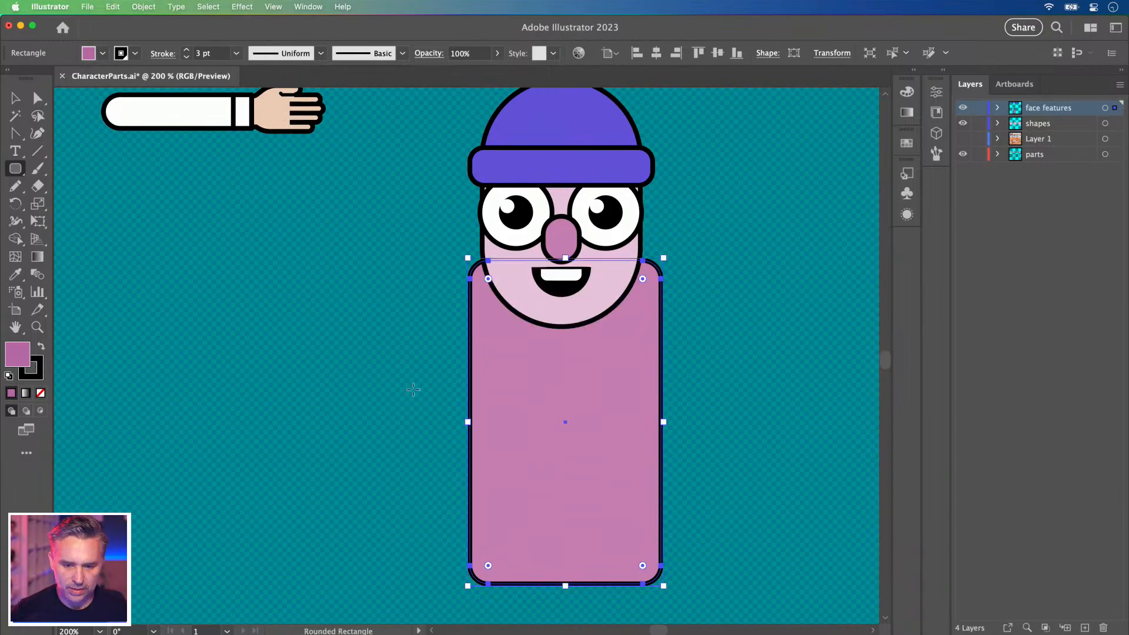
Centre the body under the face and fill it with the hat's purple.
click(14, 100)
key(Left)
key(Left)
key(Left)
key(Right)
key(i)
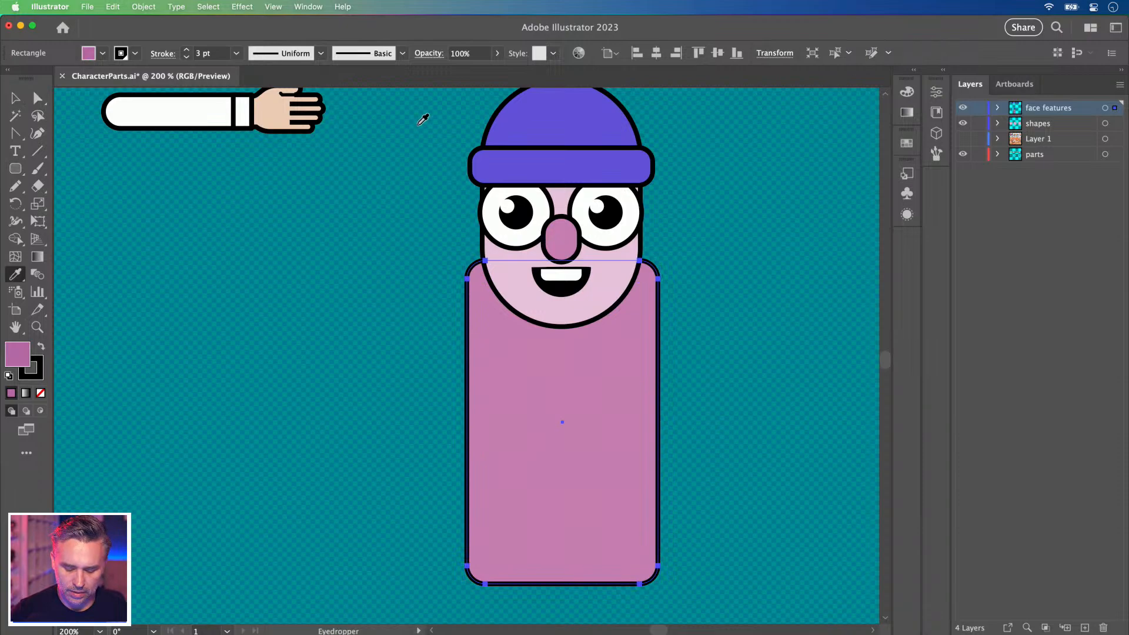
click(553, 118)
Set the body rectangle's fill to magenta #ce389c, then deselect it.
double_click(26, 360)
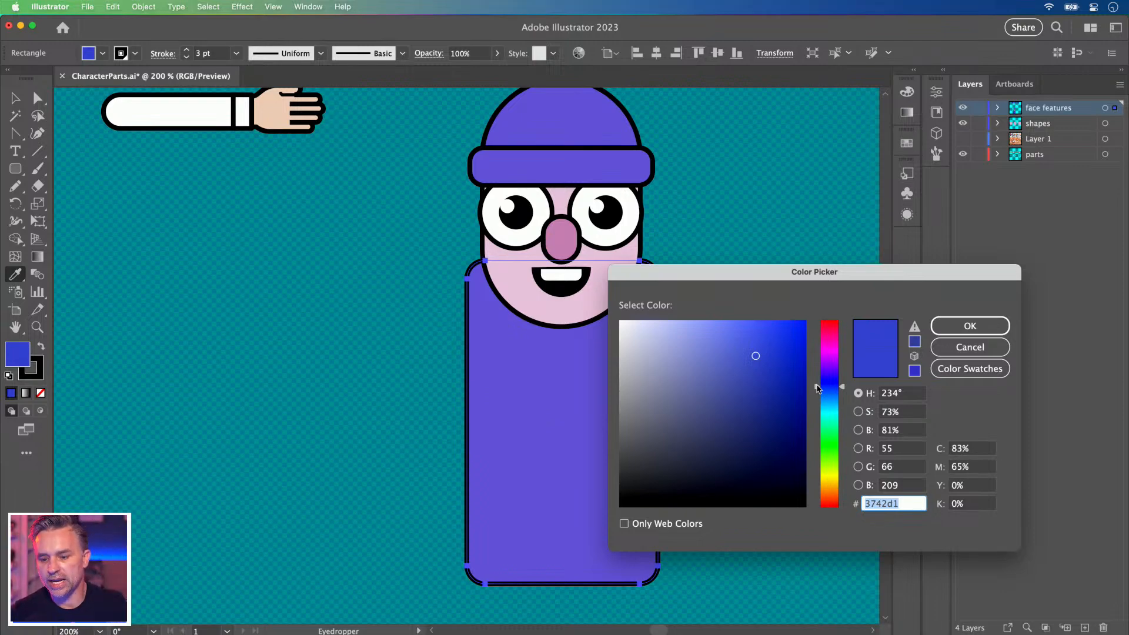
drag(816, 388, 813, 416)
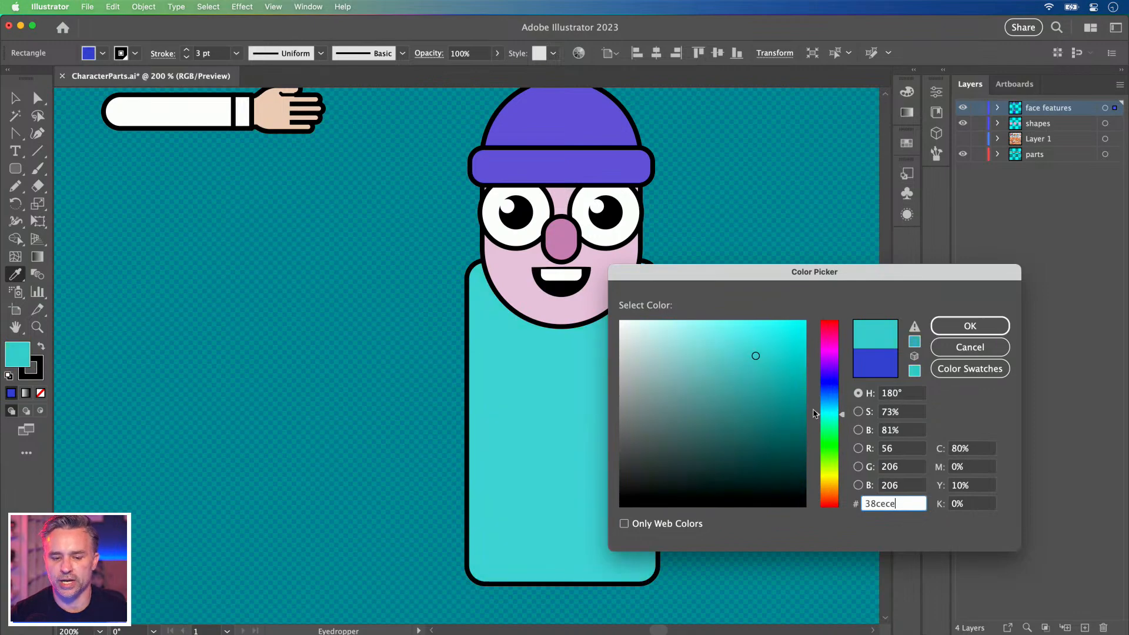
click(815, 351)
click(813, 339)
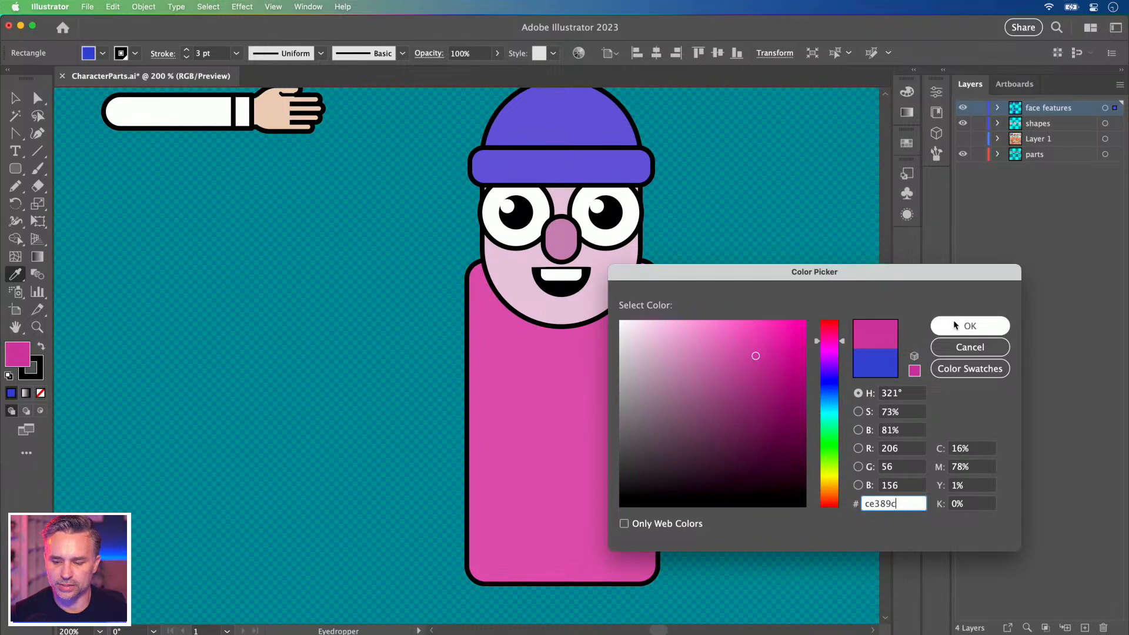
click(954, 324)
click(15, 99)
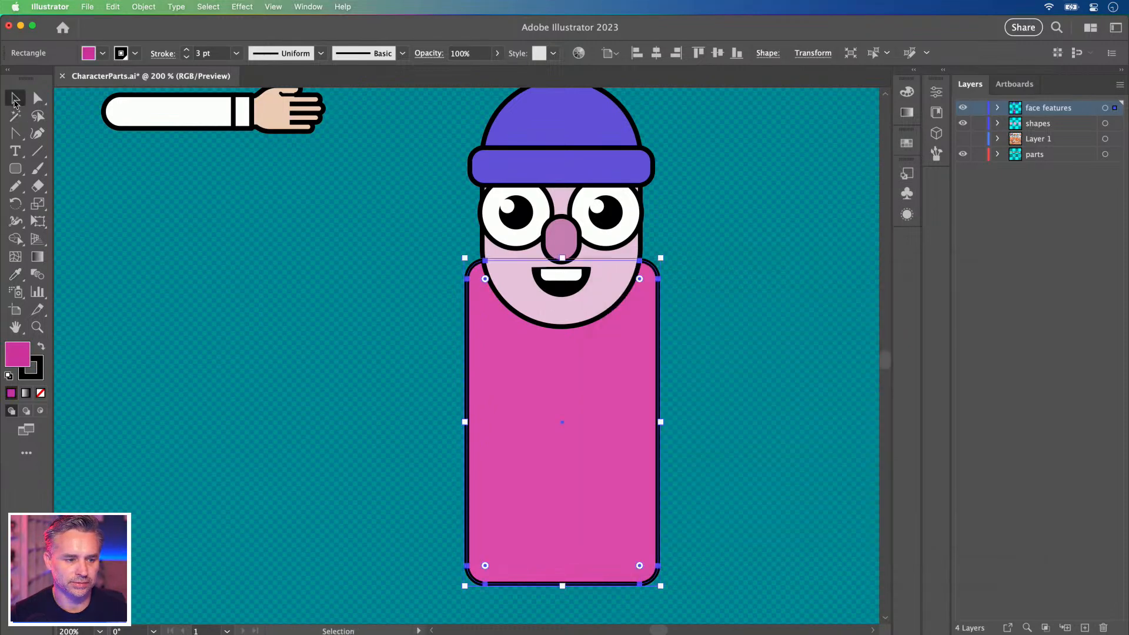
click(253, 228)
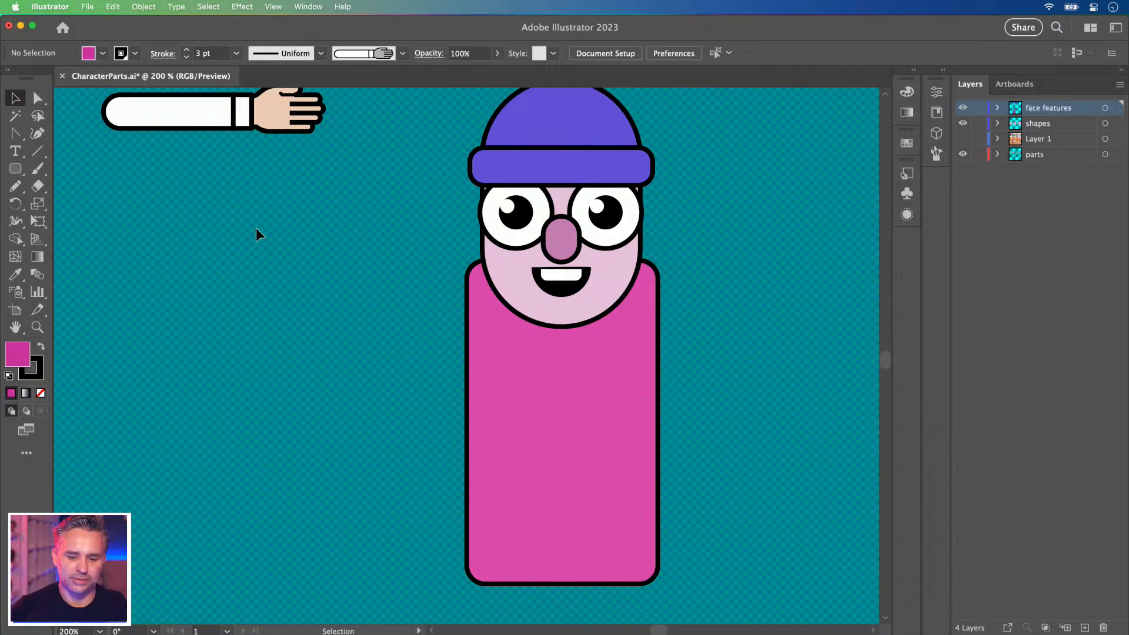
Move the sleeve-and-hand arm group beside the character and enlarge it.
drag(256, 186, 521, 347)
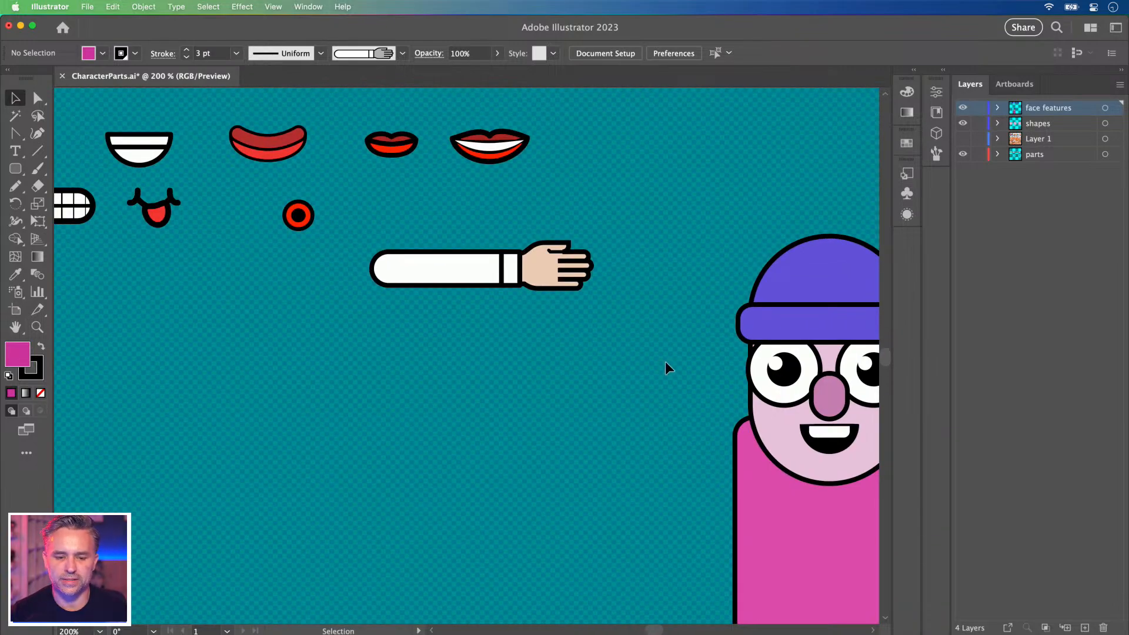
click(558, 275)
drag(630, 365, 318, 300)
drag(144, 199, 212, 250)
drag(222, 302, 403, 258)
drag(290, 216, 118, 321)
drag(363, 341, 170, 352)
Size the arm to the shoulder, then place a copy beside the body's right side.
drag(116, 201, 603, 310)
drag(390, 378, 485, 357)
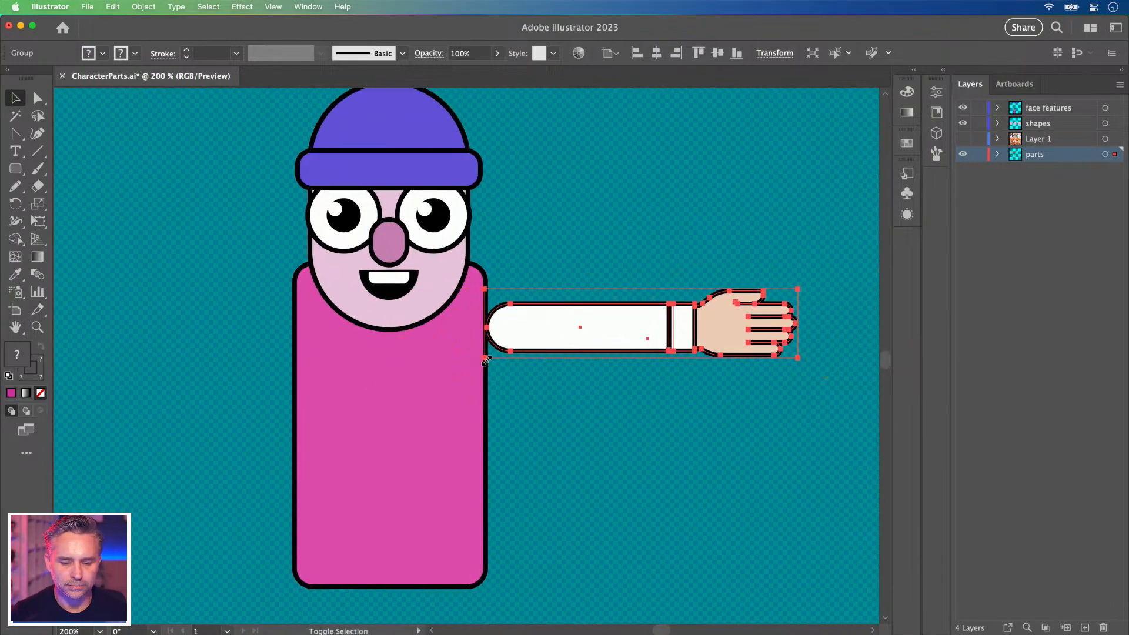
drag(529, 327, 651, 325)
drag(700, 237, 611, 254)
drag(600, 347, 215, 237)
drag(213, 247, 433, 242)
drag(424, 239, 317, 327)
drag(385, 247, 205, 273)
drag(170, 321, 643, 297)
Delete the rounded left end of the copied sleeve to square it off.
click(37, 98)
click(594, 215)
mouse_move(553, 340)
mouse_down()
mouse_move(564, 336)
mouse_move(553, 340)
mouse_up()
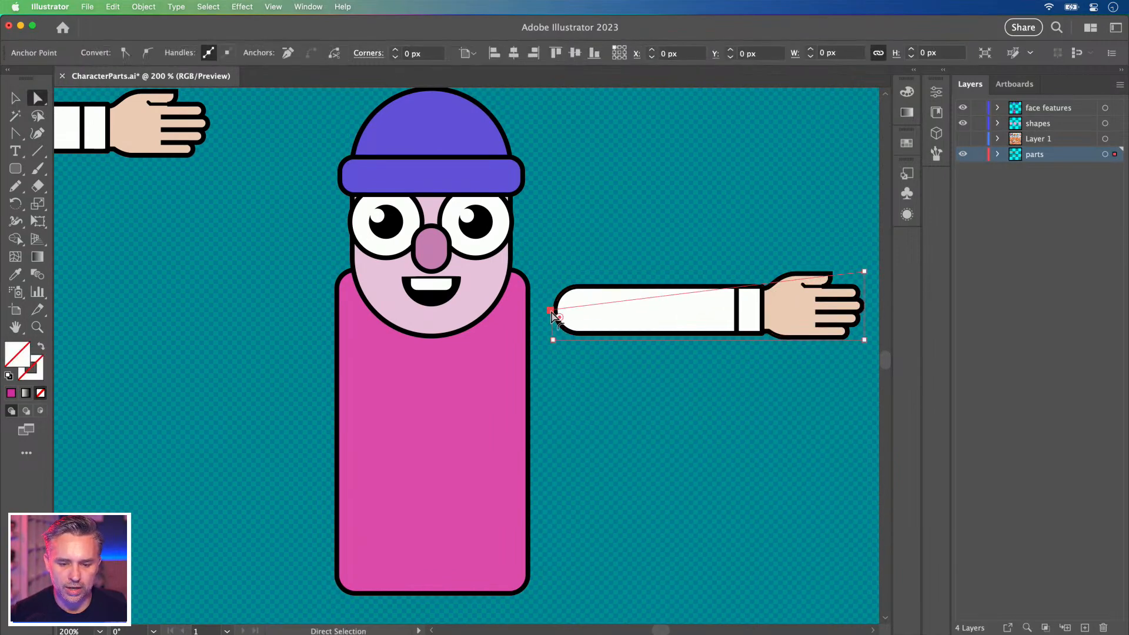
click(534, 278)
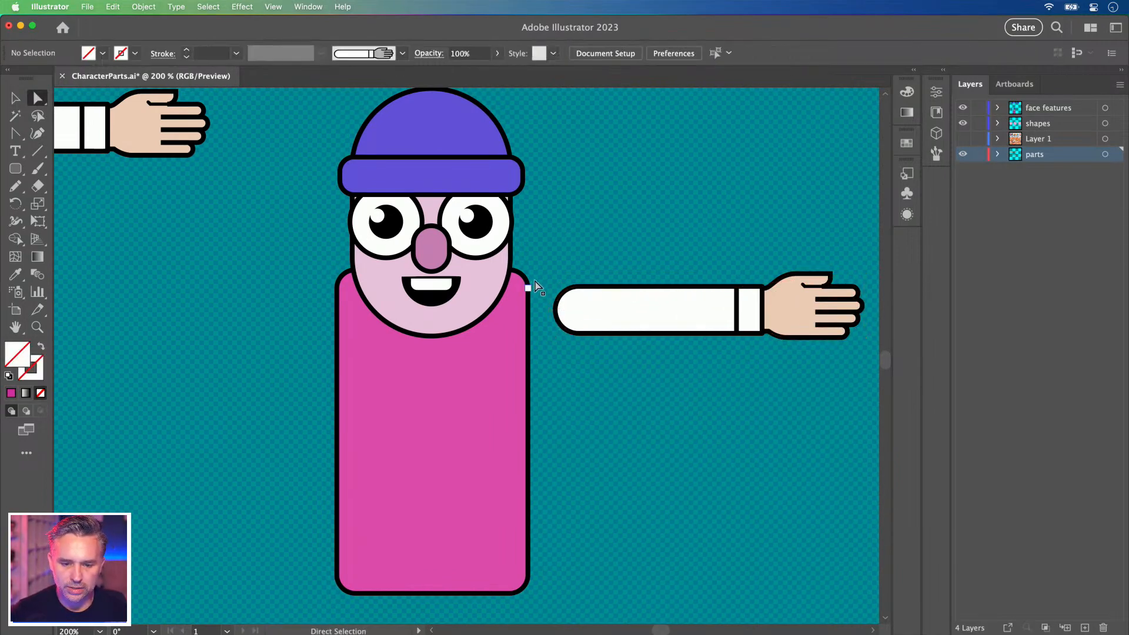
click(563, 335)
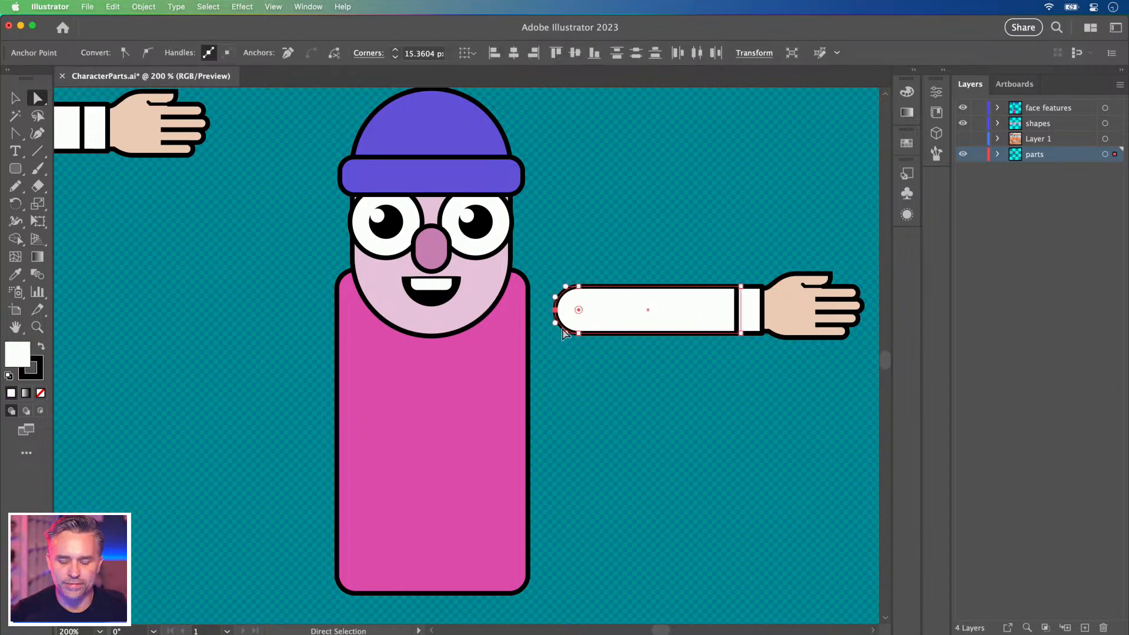
key(Delete)
click(558, 228)
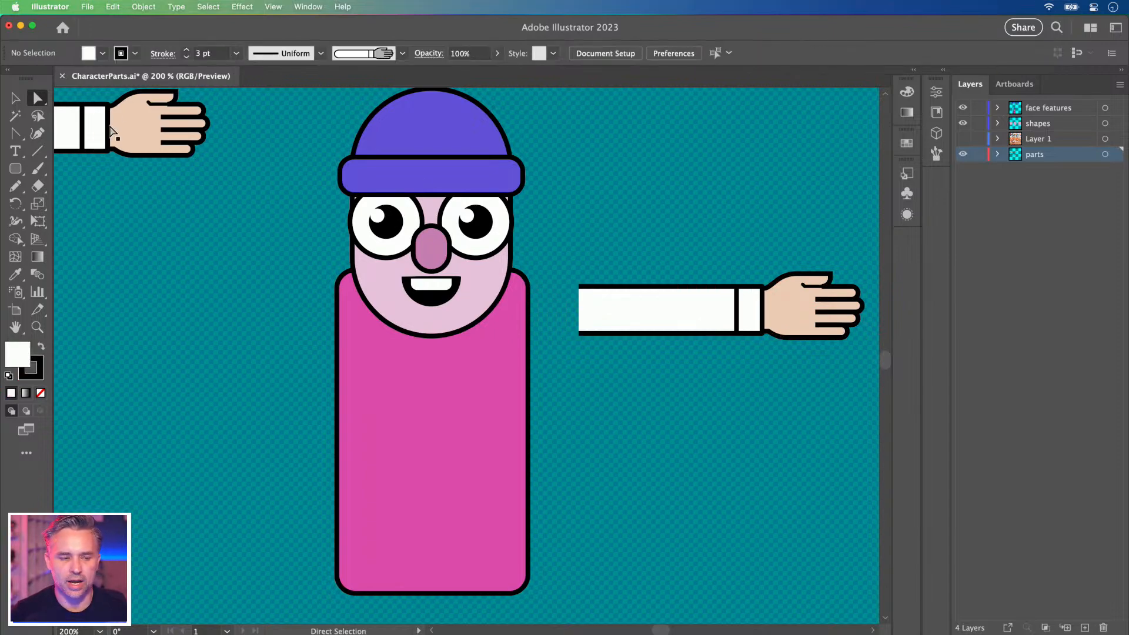
Try sampling the body's magenta onto the arm group, undoing a stray sleeve move.
click(656, 323)
key(i)
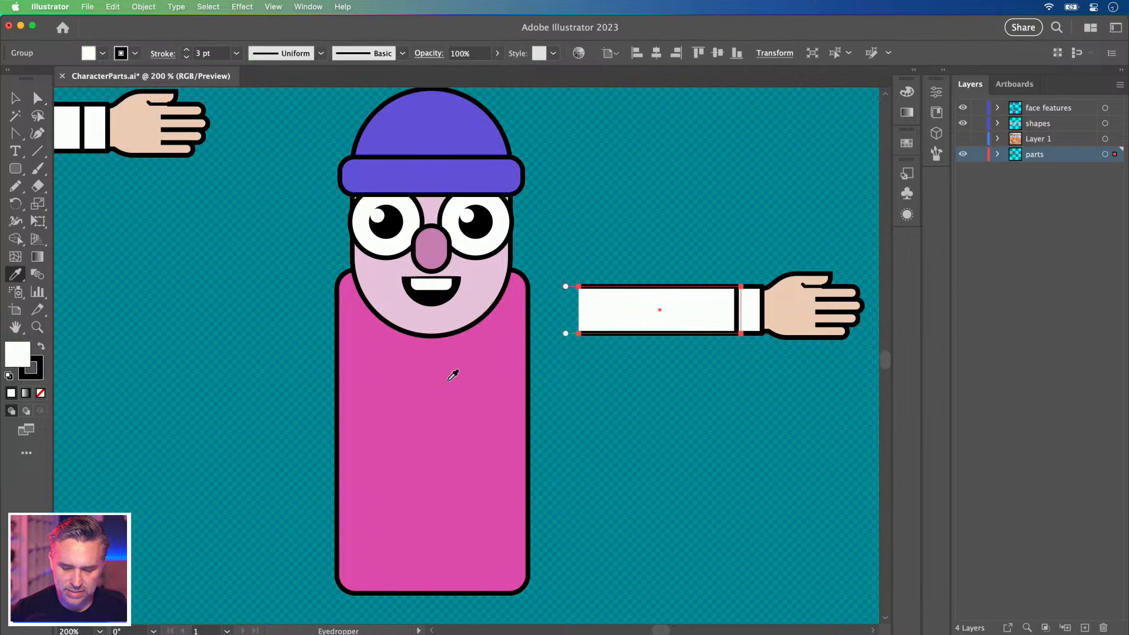
click(482, 405)
click(479, 409)
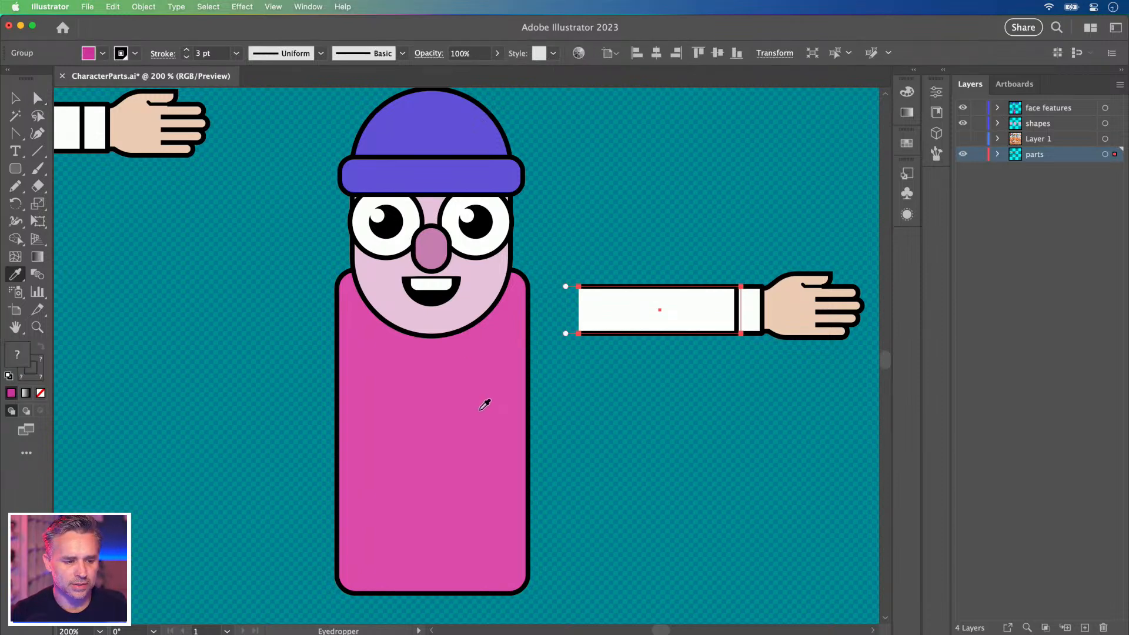
click(37, 98)
click(620, 229)
click(631, 315)
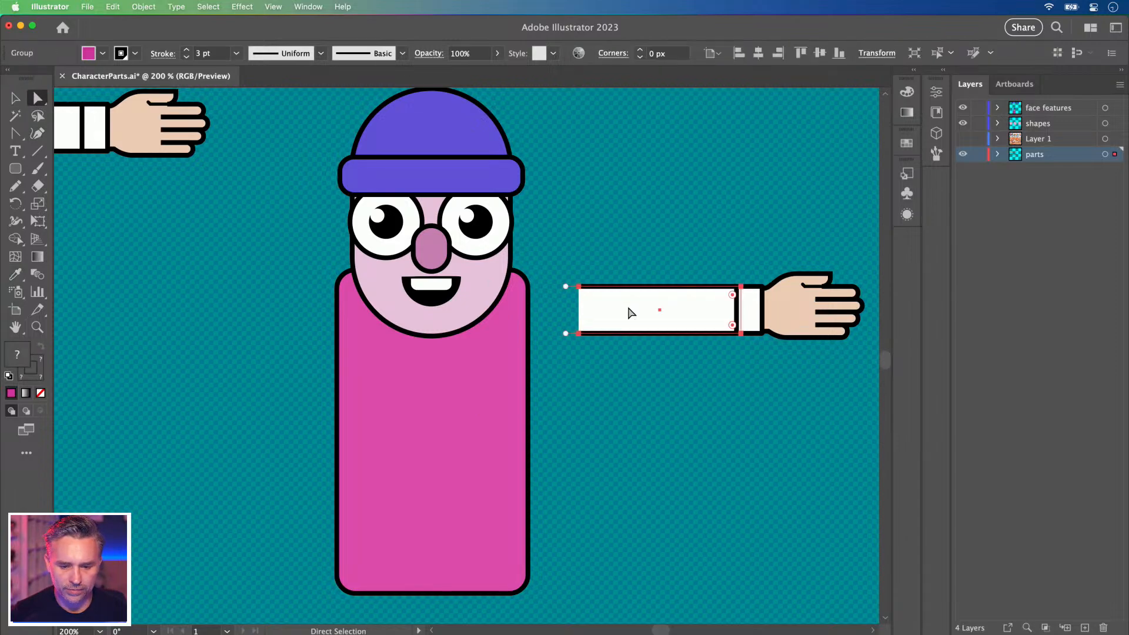
drag(631, 313, 631, 252)
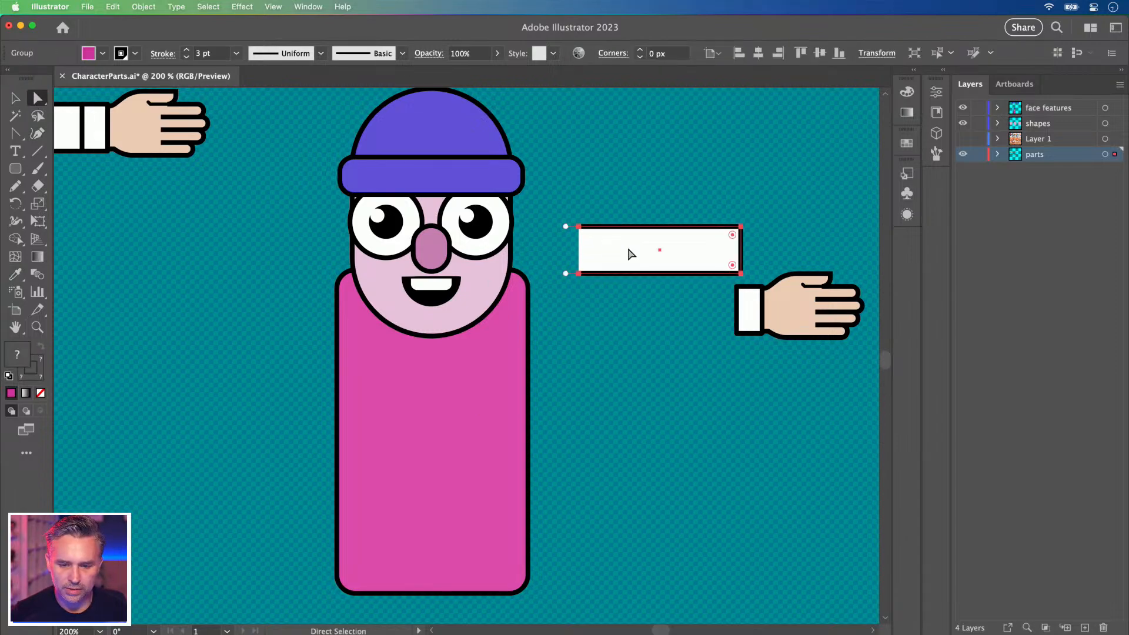
key(super+z)
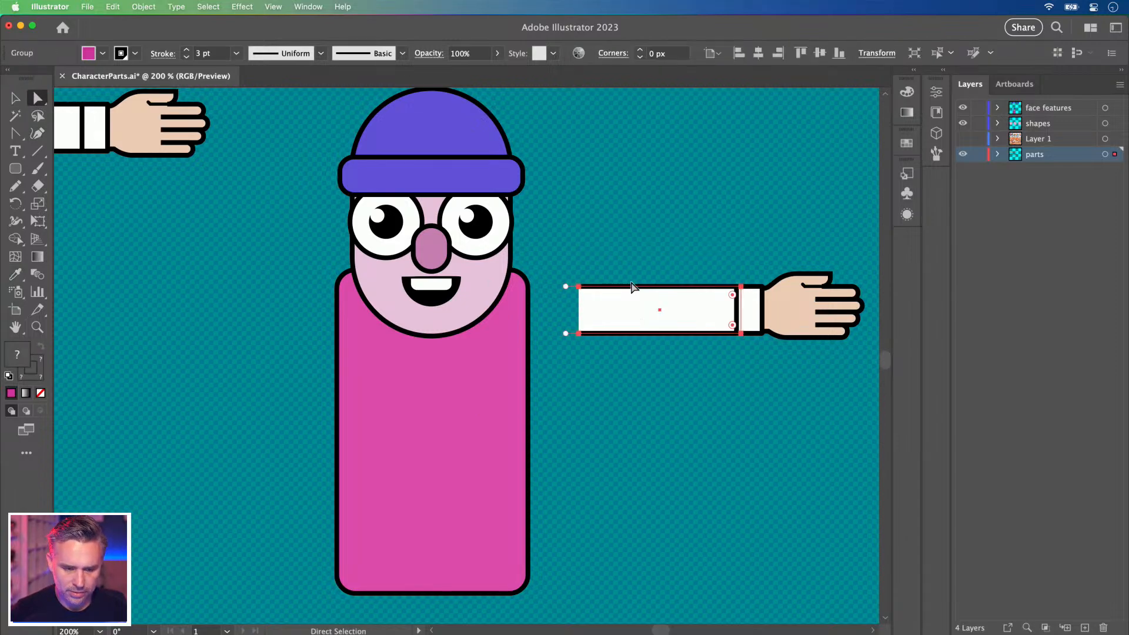
Ungroup the arm and fill the sleeve alone with the body's magenta.
right_click(624, 305)
click(656, 465)
click(581, 231)
click(608, 300)
key(i)
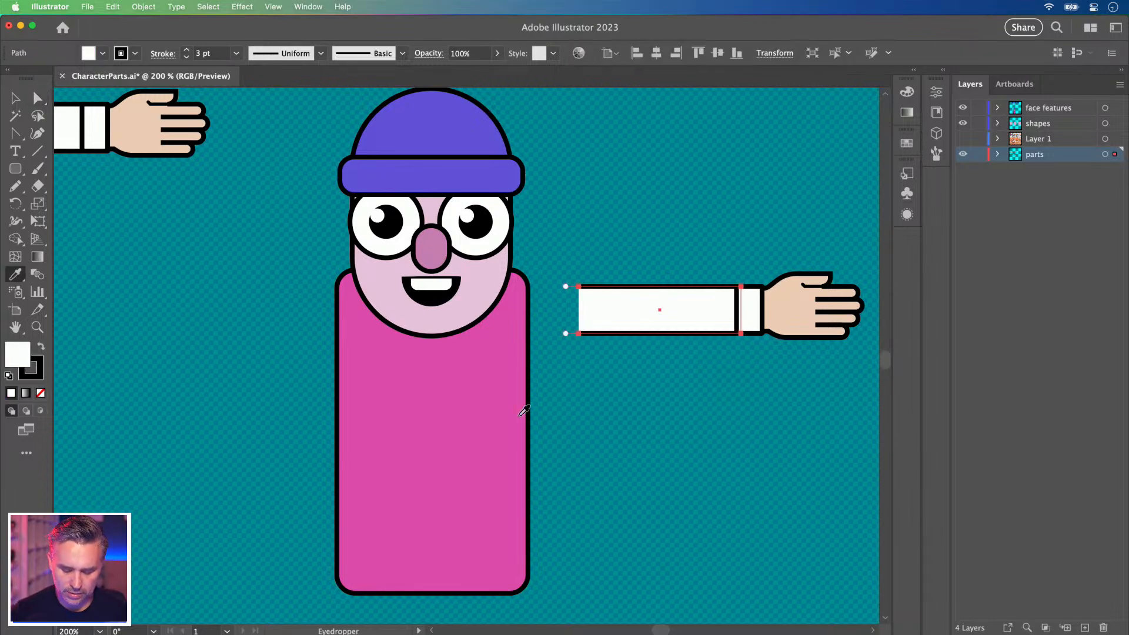
click(468, 437)
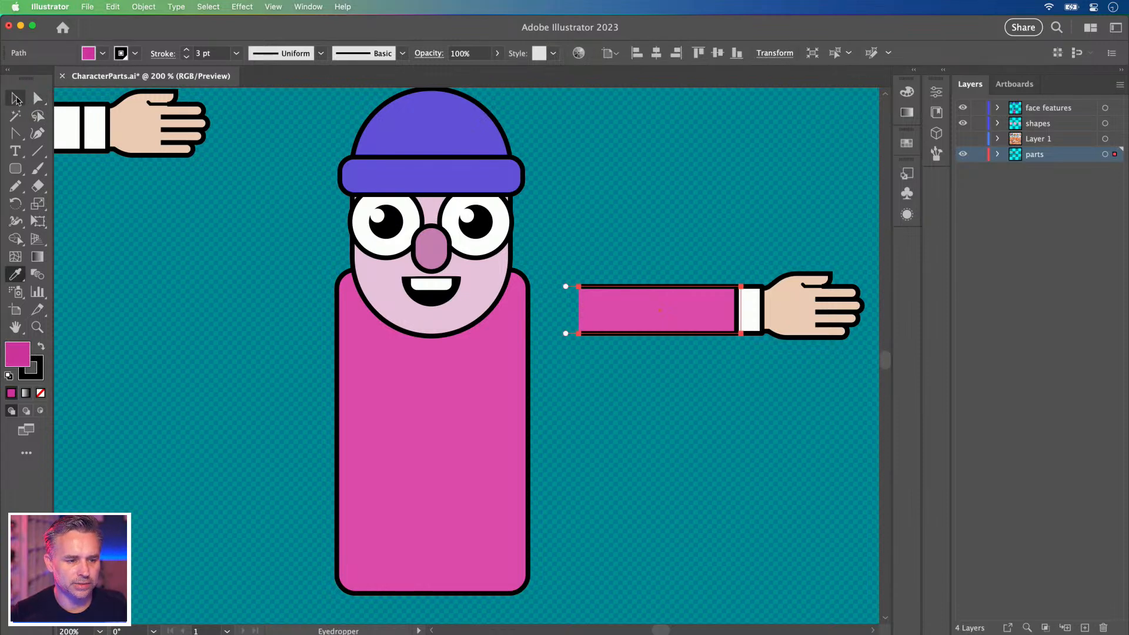
super+click(749, 309)
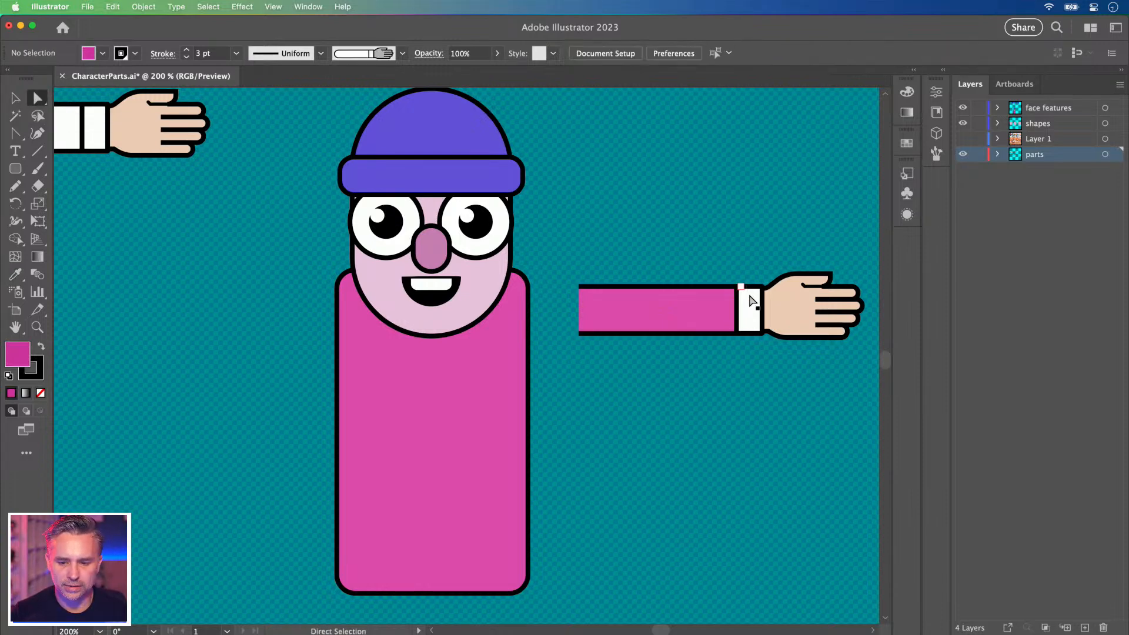
Fill the cuff with magenta, round its corners, enlarge it and bring it in front of the hand.
click(488, 406)
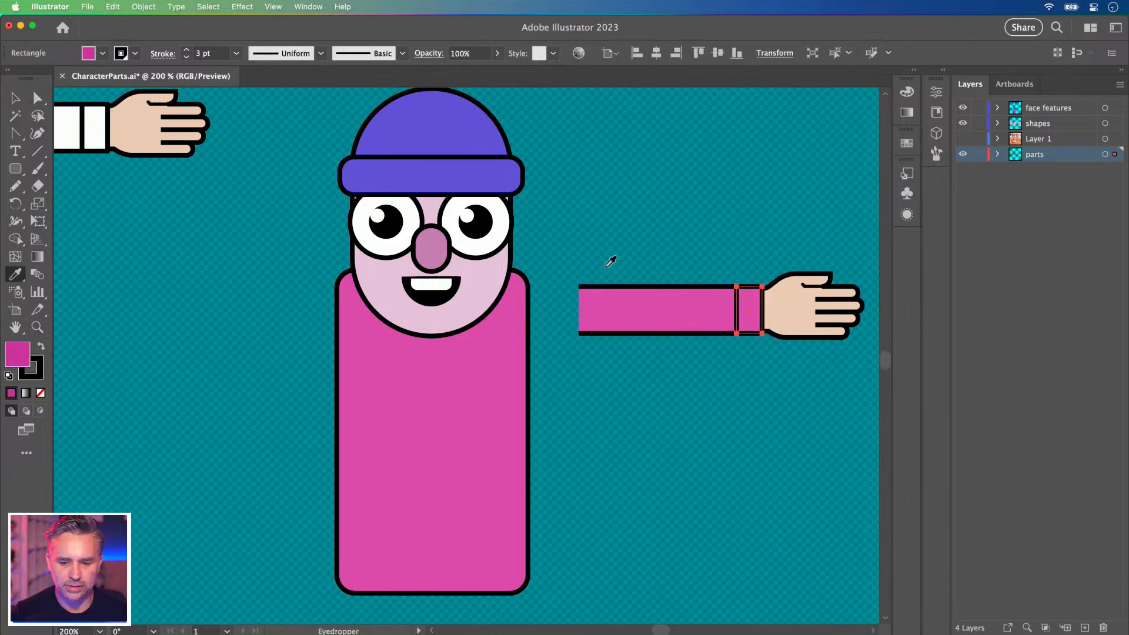
click(39, 99)
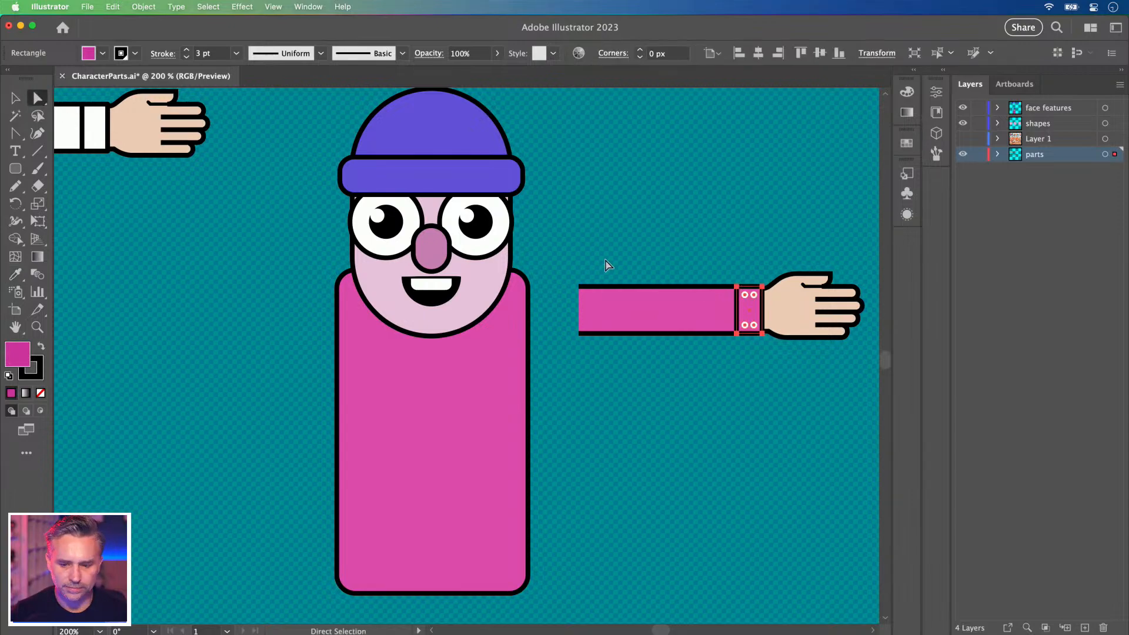
drag(745, 295, 750, 302)
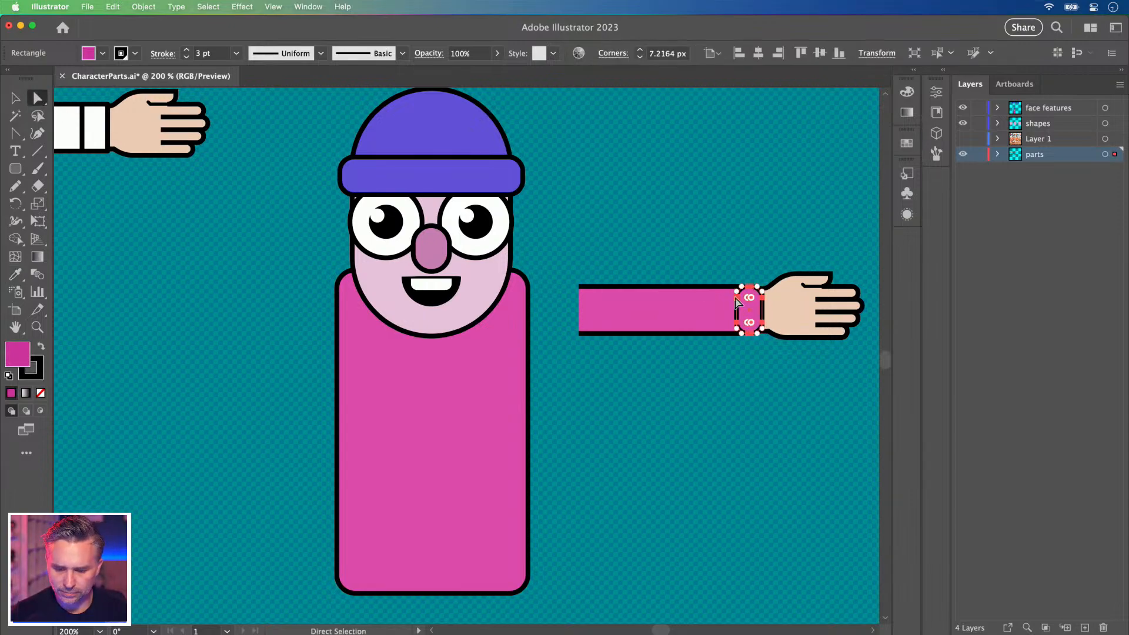
click(15, 98)
drag(735, 284, 728, 276)
key(shift+super+bracketright)
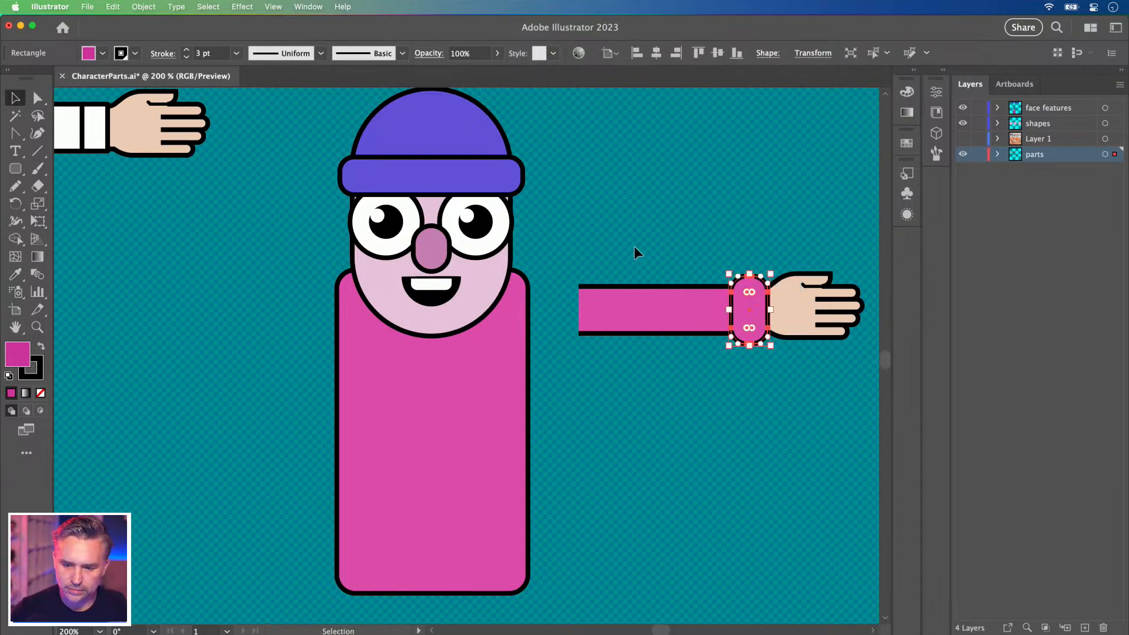
click(634, 246)
Shift the whole arm slightly right and undo the wrist band resize.
scroll(633, 246, right, 3)
scroll(686, 320, up, 1)
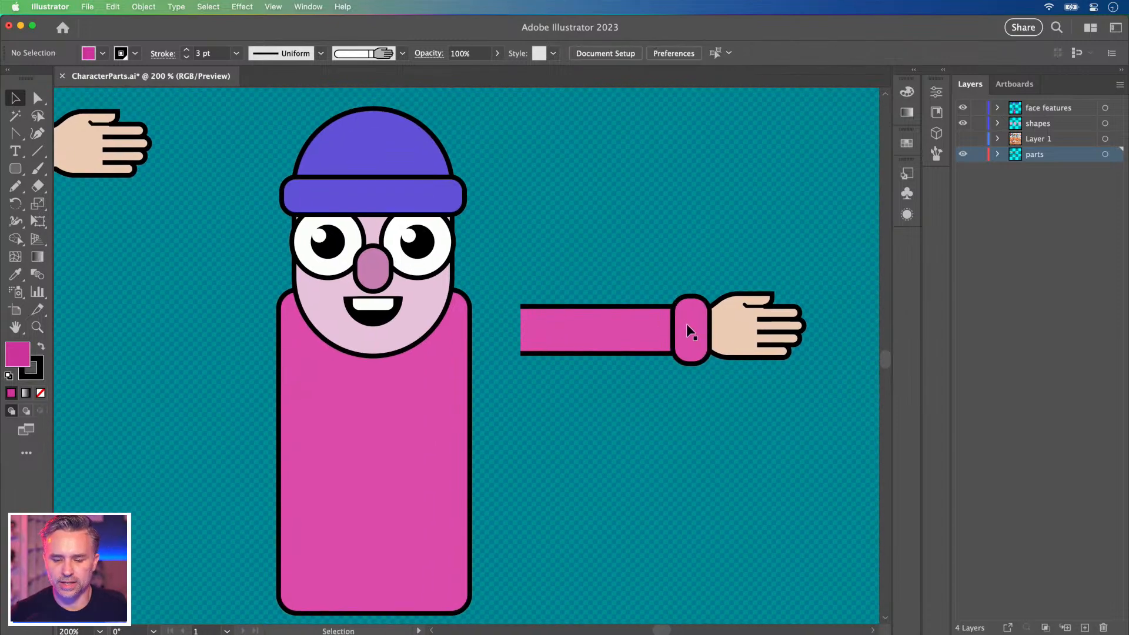
drag(652, 331, 692, 330)
click(608, 241)
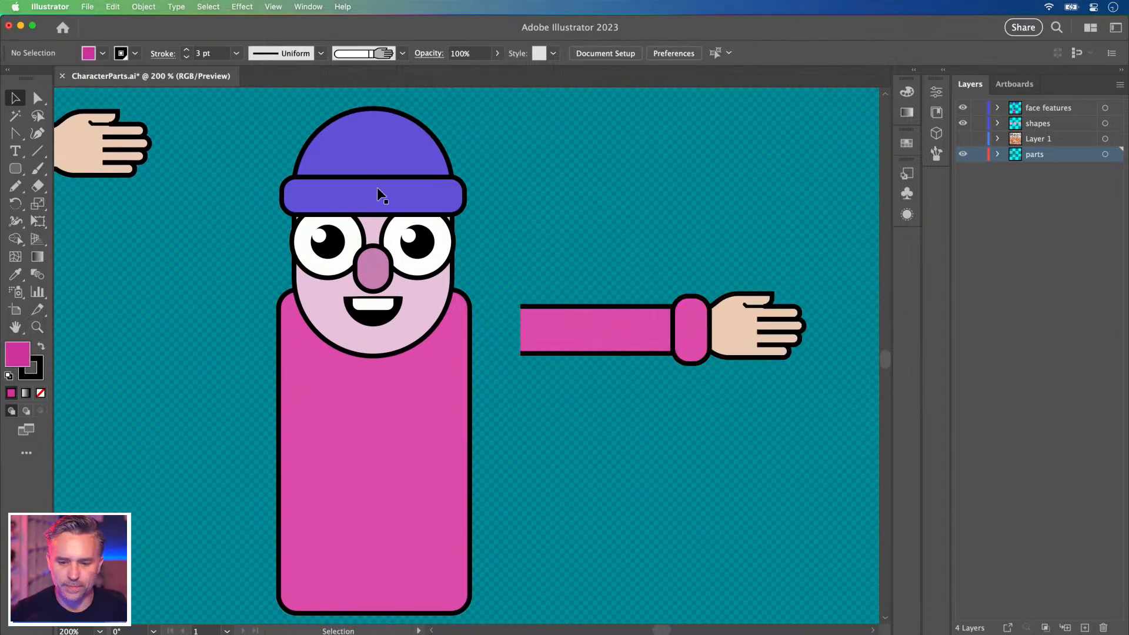
click(36, 100)
click(692, 340)
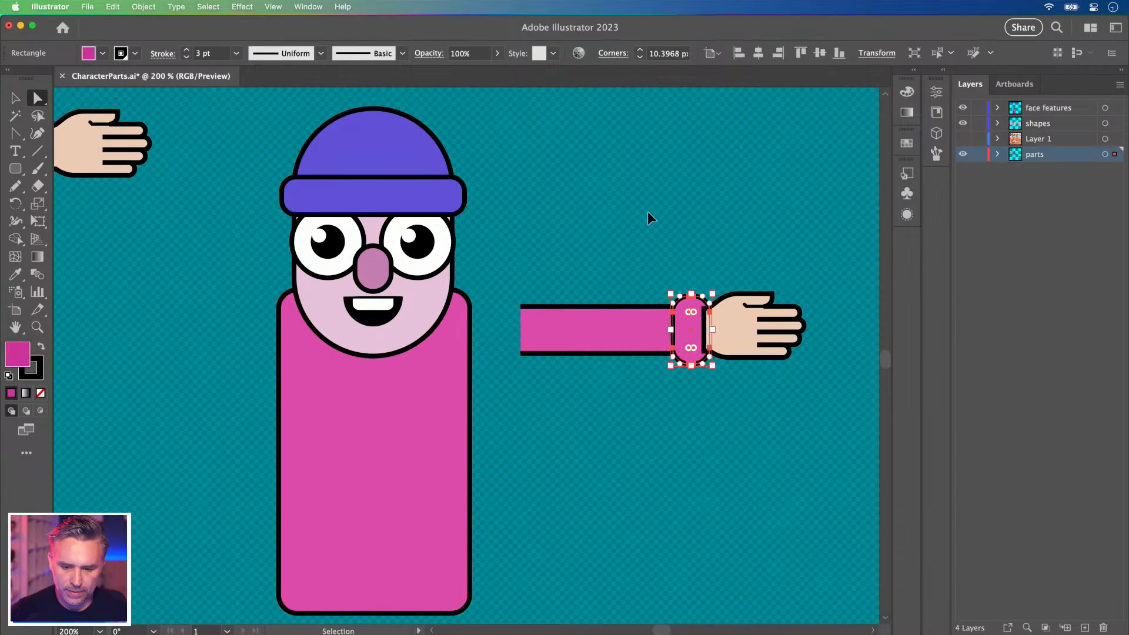
key(super+z)
key(super+z)
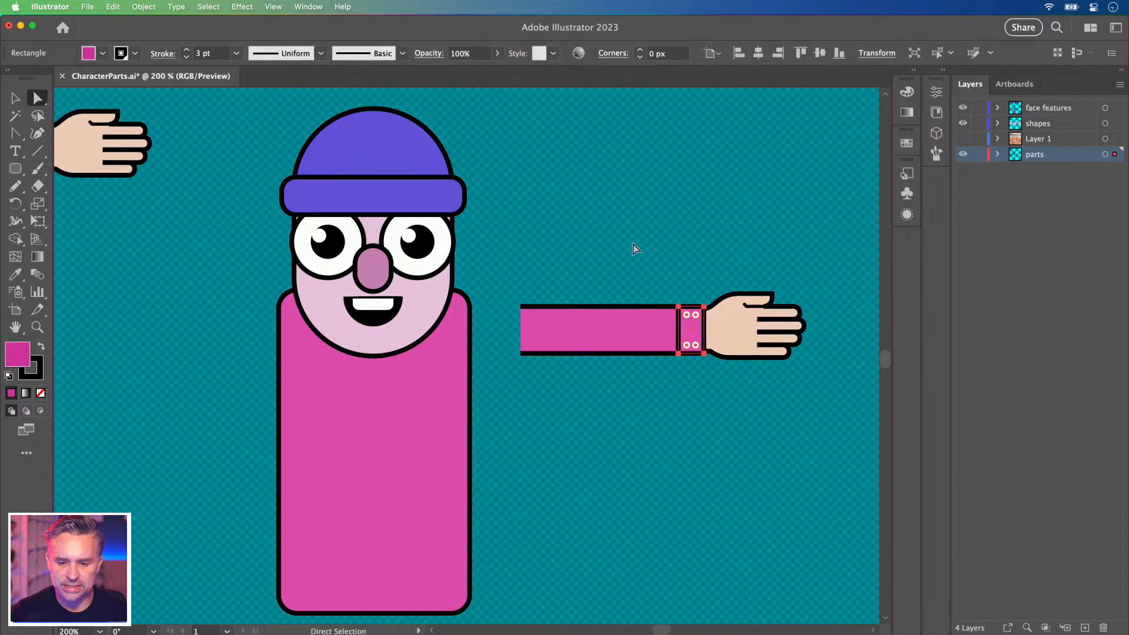
Round the cuff's corners again and enlarge it to stand taller than the sleeve.
drag(686, 315, 686, 316)
key(super+equal)
key(super+equal)
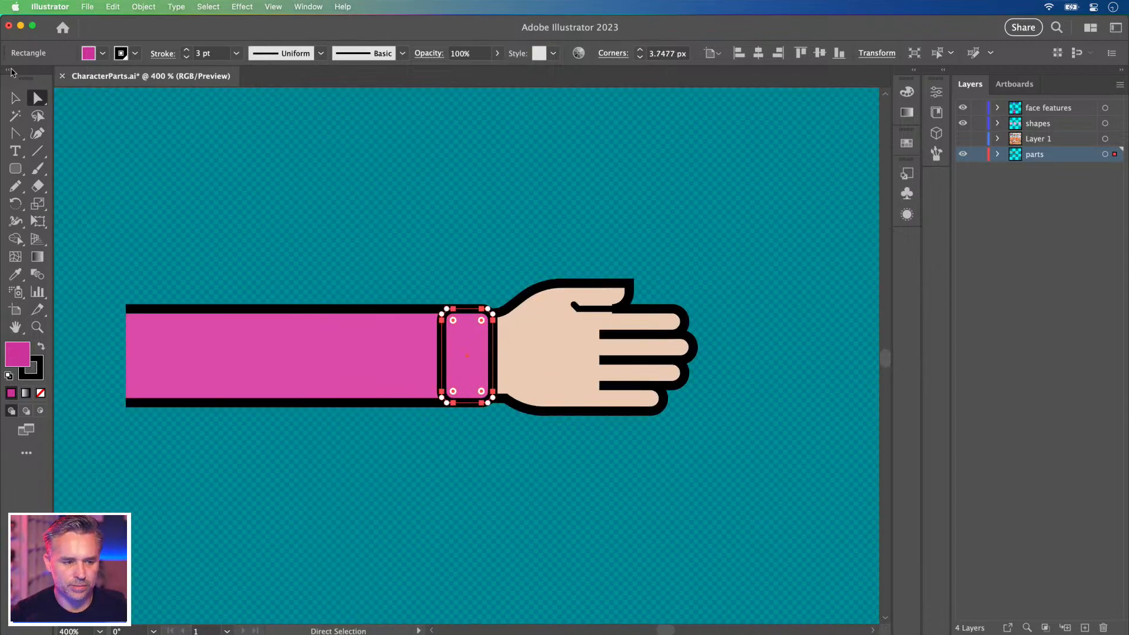
click(15, 104)
drag(441, 308, 425, 292)
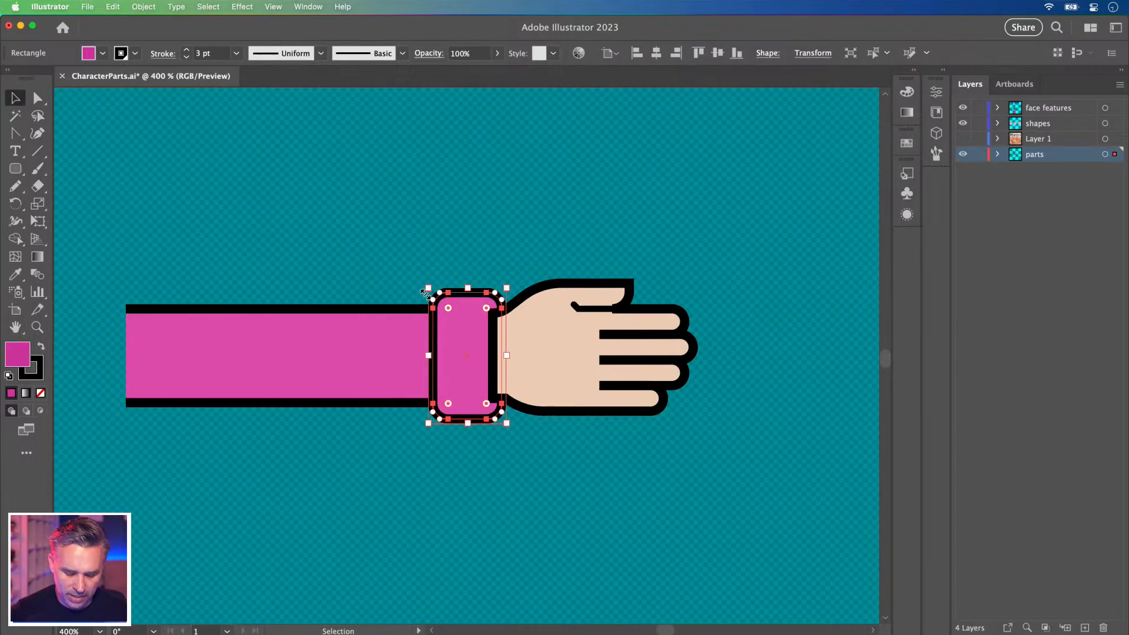
click(315, 219)
key(super+minus)
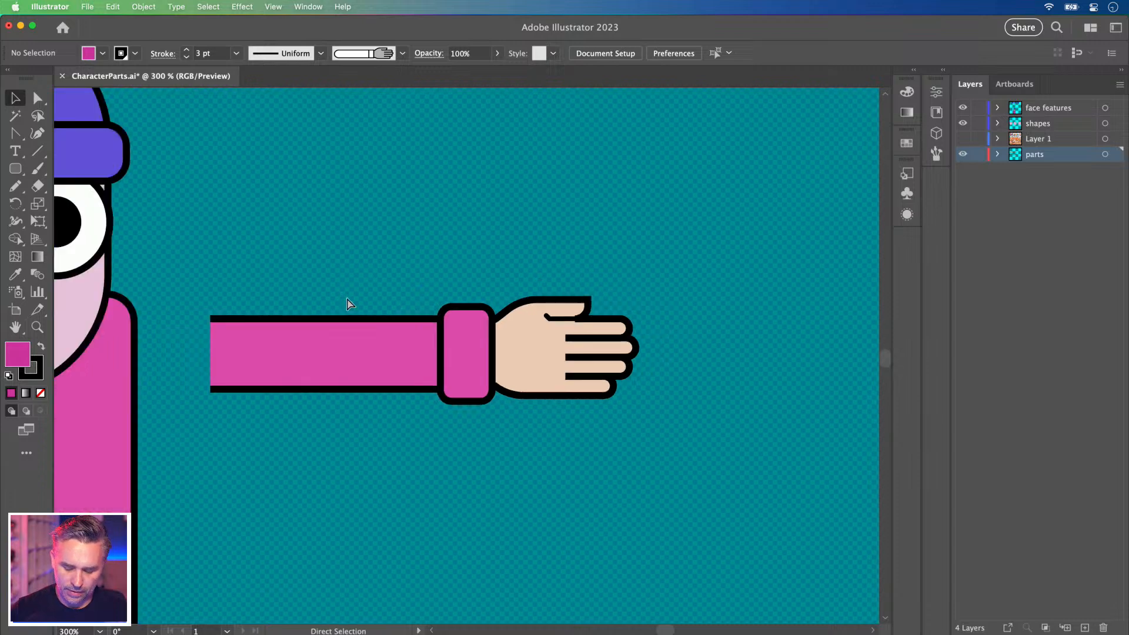
key(super+minus)
key(super+minus)
drag(418, 316, 499, 343)
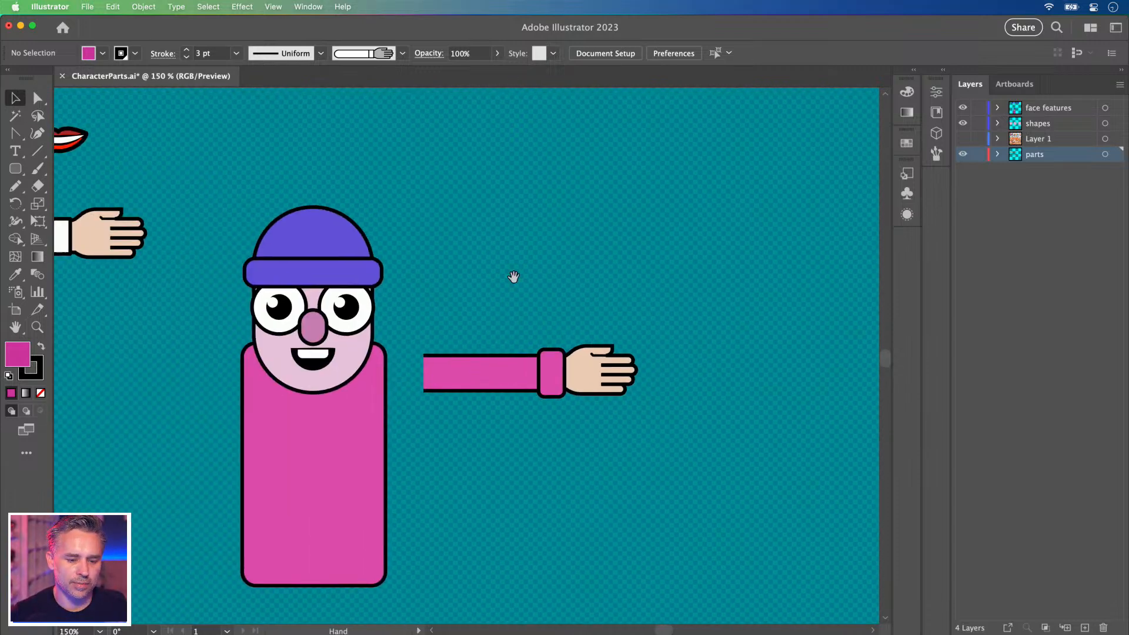
scroll(519, 390, left, 5)
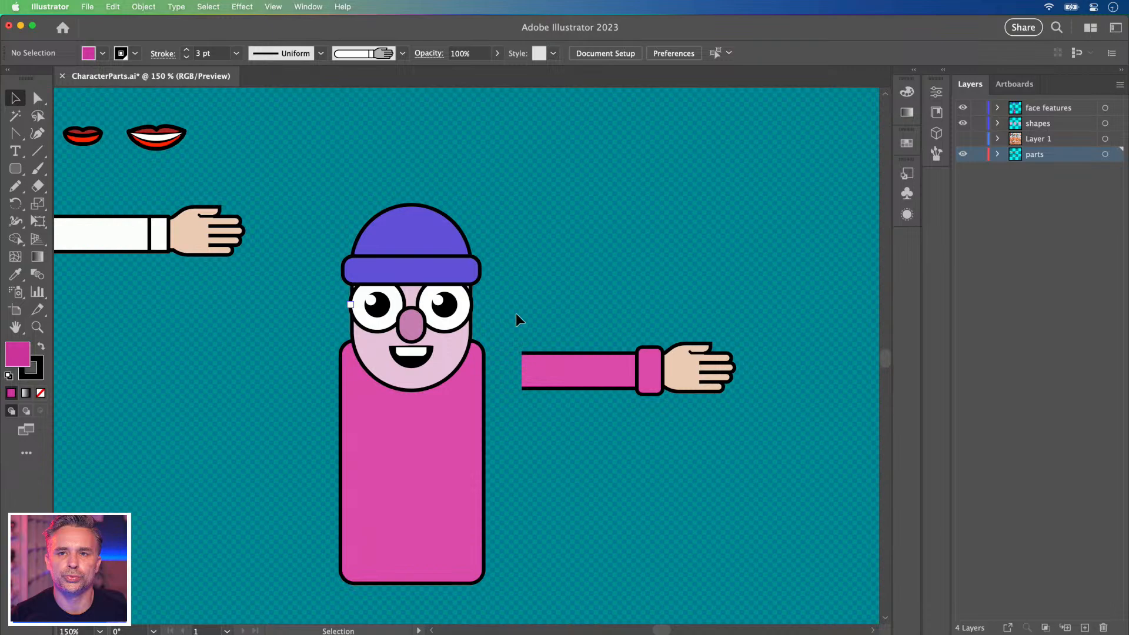
Save the sleeve, cuff and hand group in the Brushes panel as Art Brush 1 with default options.
click(945, 73)
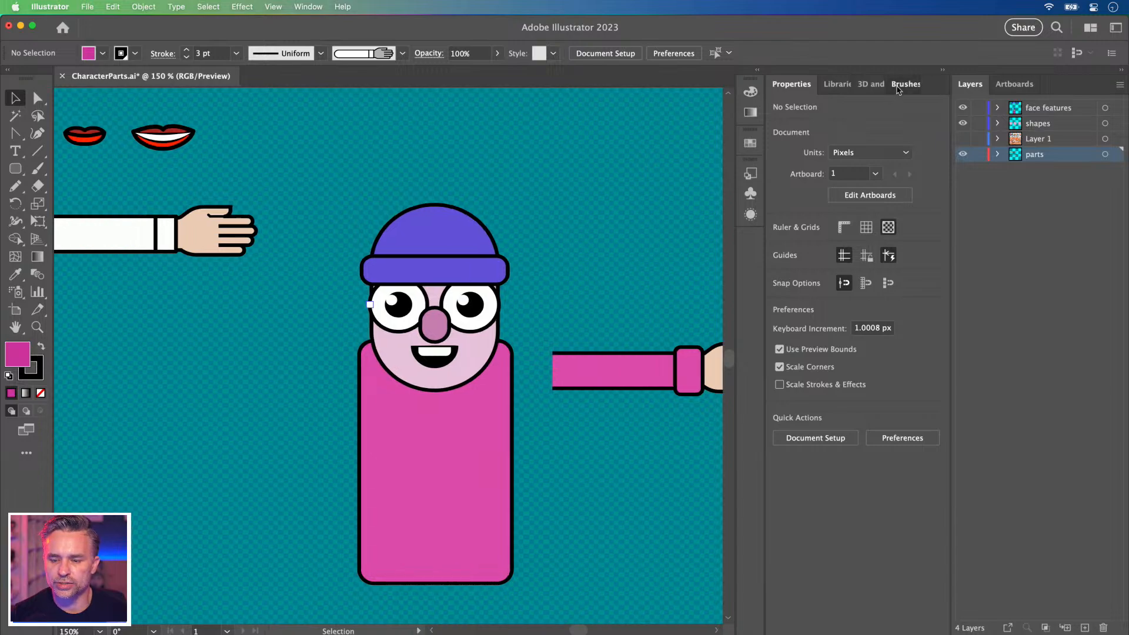
click(904, 84)
key(space)
mouse_move(633, 291)
mouse_down()
mouse_move(554, 182)
mouse_move(514, 251)
mouse_up()
scroll(760, 326, down, 10)
scroll(760, 325, down, 3)
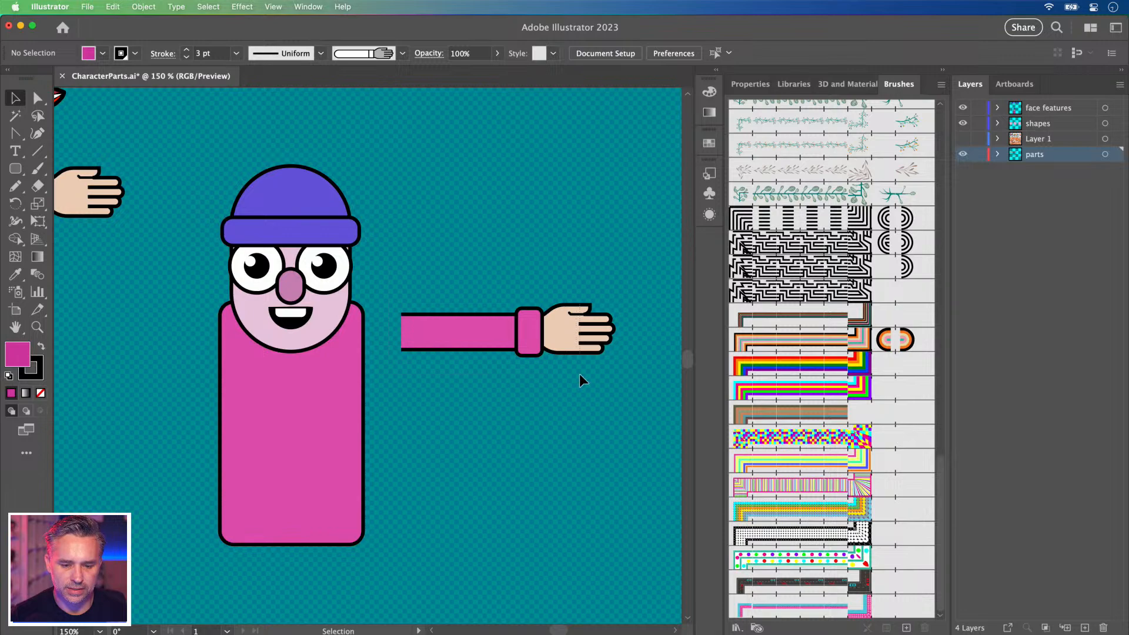
click(585, 344)
drag(424, 333, 791, 470)
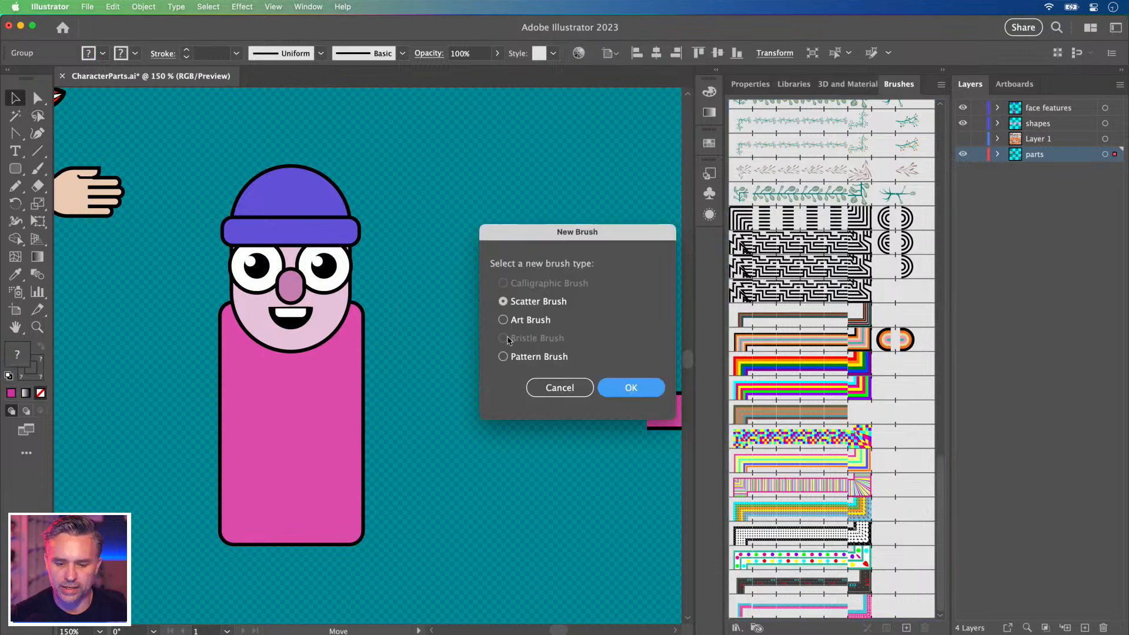
click(544, 326)
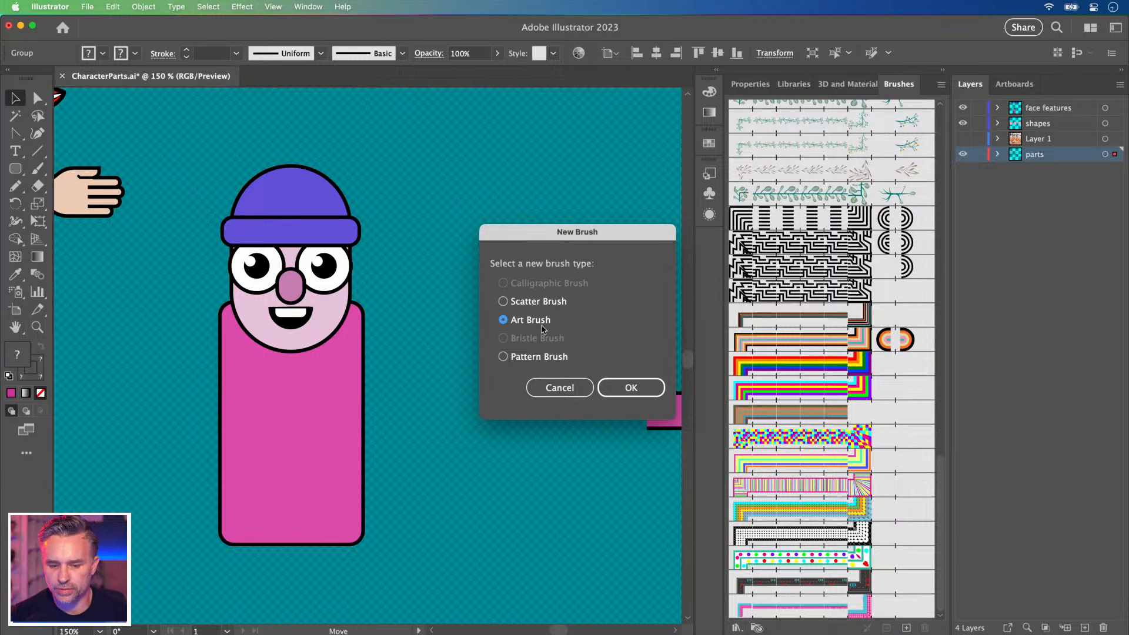
click(632, 387)
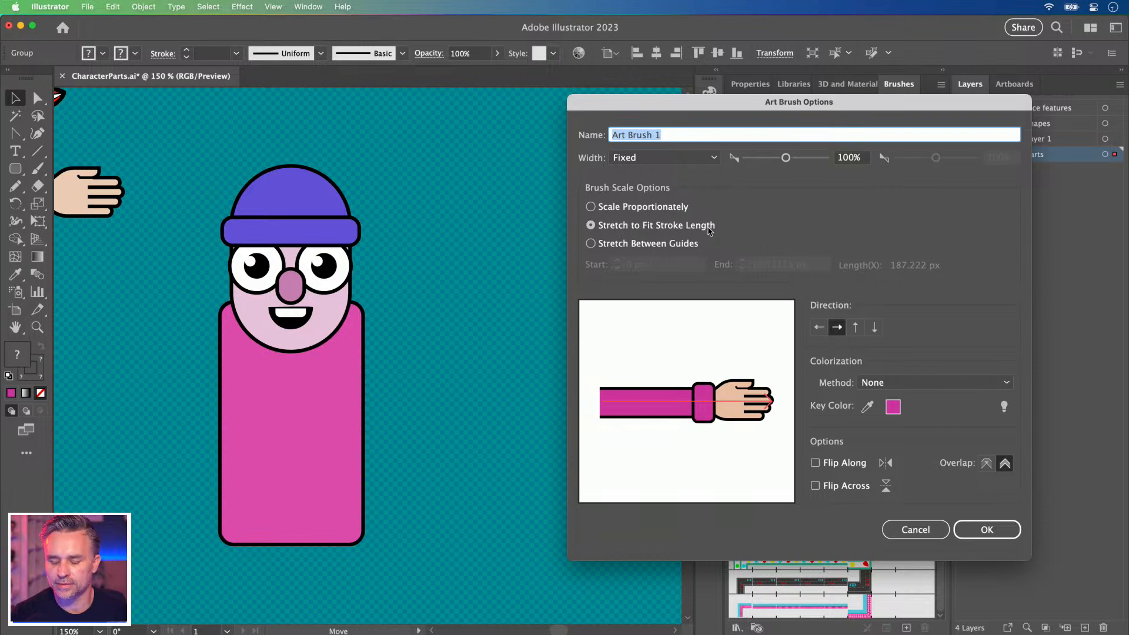
click(979, 531)
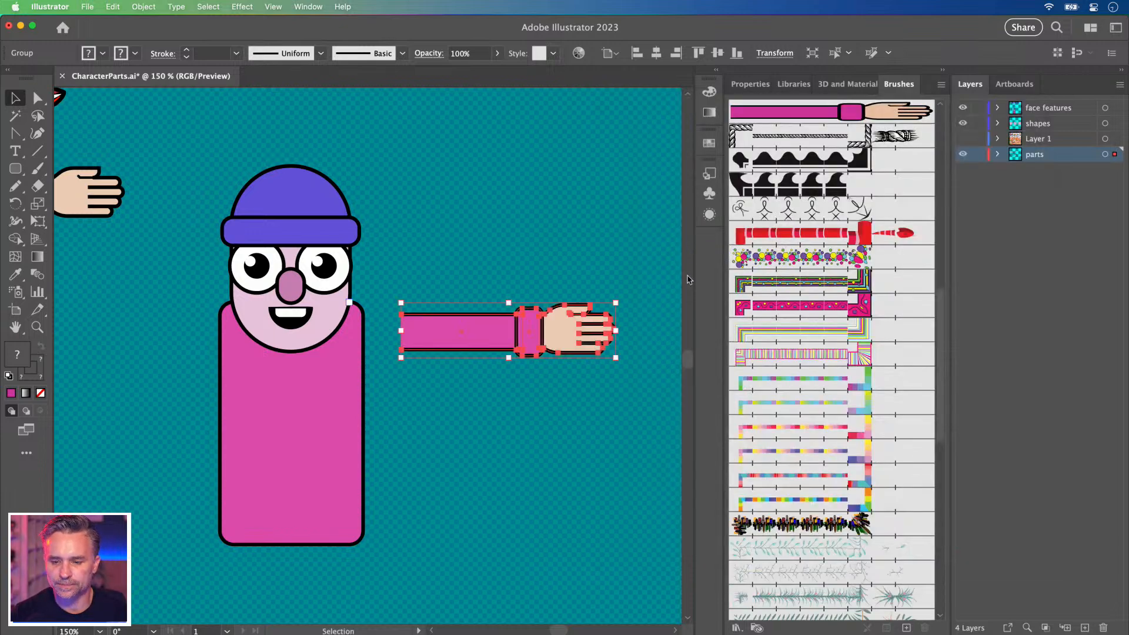
click(538, 201)
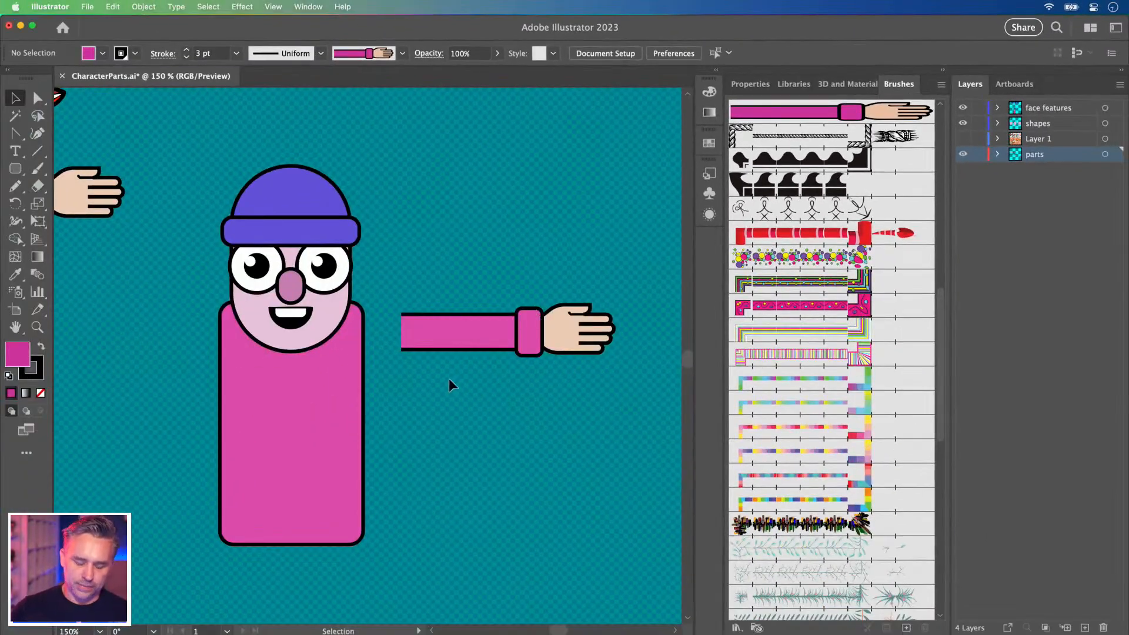
Move the sample arm above the body and test the arm brush on a pencil stroke.
drag(446, 342, 444, 171)
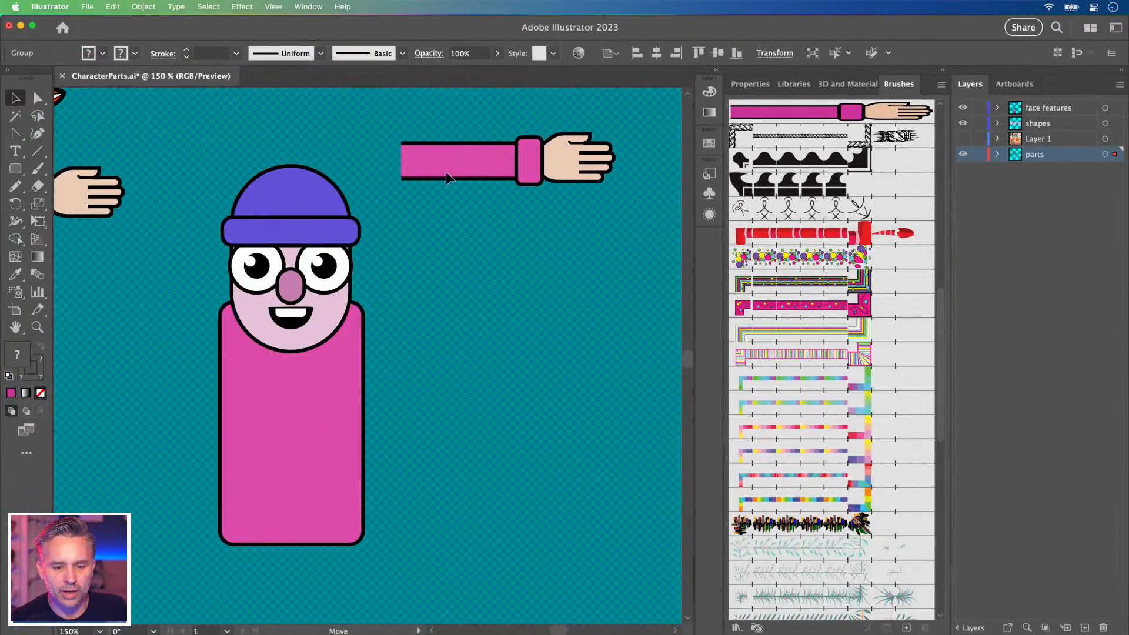
click(471, 395)
key(n)
mouse_move(333, 363)
mouse_down()
mouse_move(413, 335)
mouse_move(580, 435)
mouse_up()
click(794, 117)
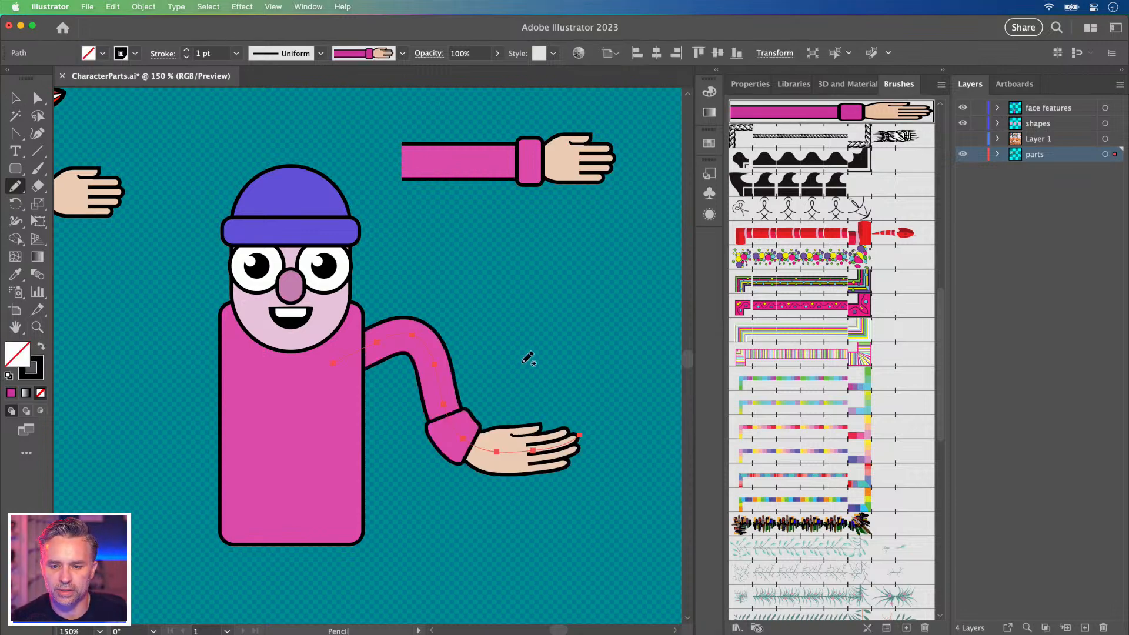
key(Delete)
Draw two brushed arms, one looping back to a hand on the body, one arching left.
mouse_move(321, 375)
mouse_down()
mouse_move(435, 306)
mouse_move(526, 430)
mouse_move(335, 430)
mouse_move(233, 479)
mouse_move(391, 382)
mouse_move(467, 383)
mouse_up()
key(Delete)
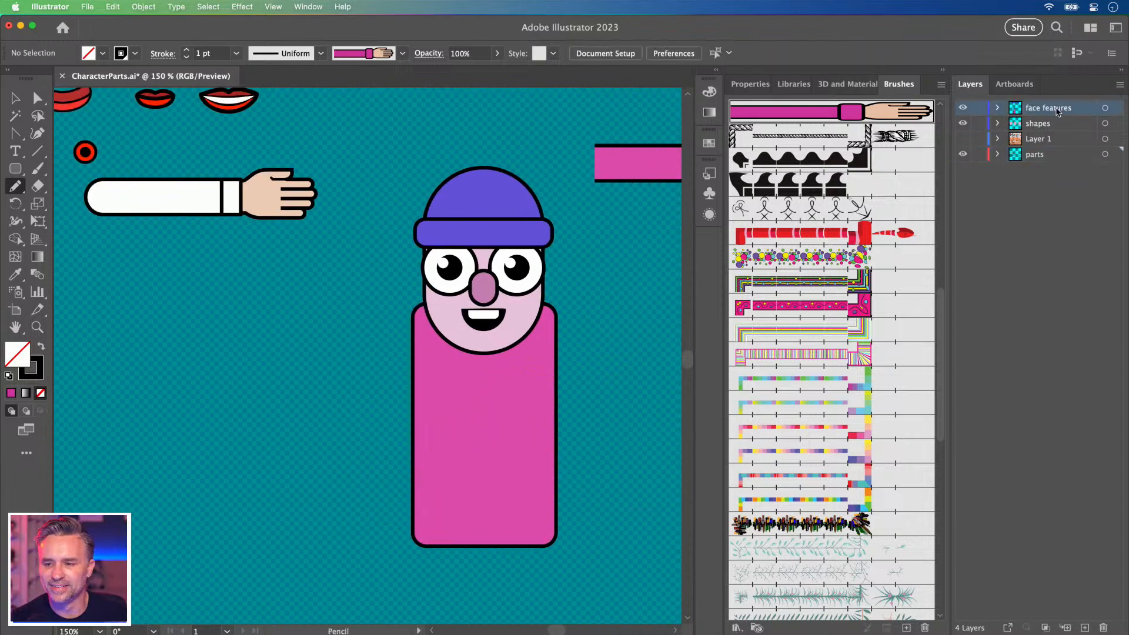
mouse_move(533, 357)
mouse_down()
mouse_move(661, 449)
mouse_move(441, 493)
mouse_up()
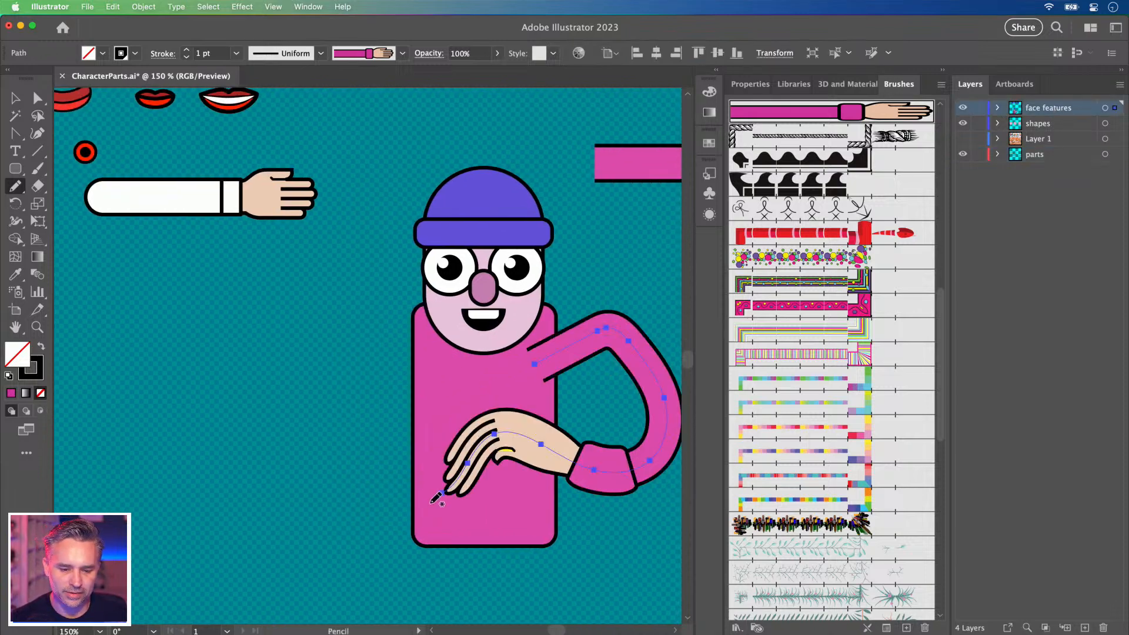
scroll(285, 435, right, 5)
scroll(284, 435, up, 3)
mouse_move(371, 416)
mouse_down()
mouse_move(246, 340)
mouse_move(165, 418)
mouse_up()
mouse_move(262, 460)
mouse_down()
mouse_move(322, 296)
mouse_move(272, 372)
mouse_up()
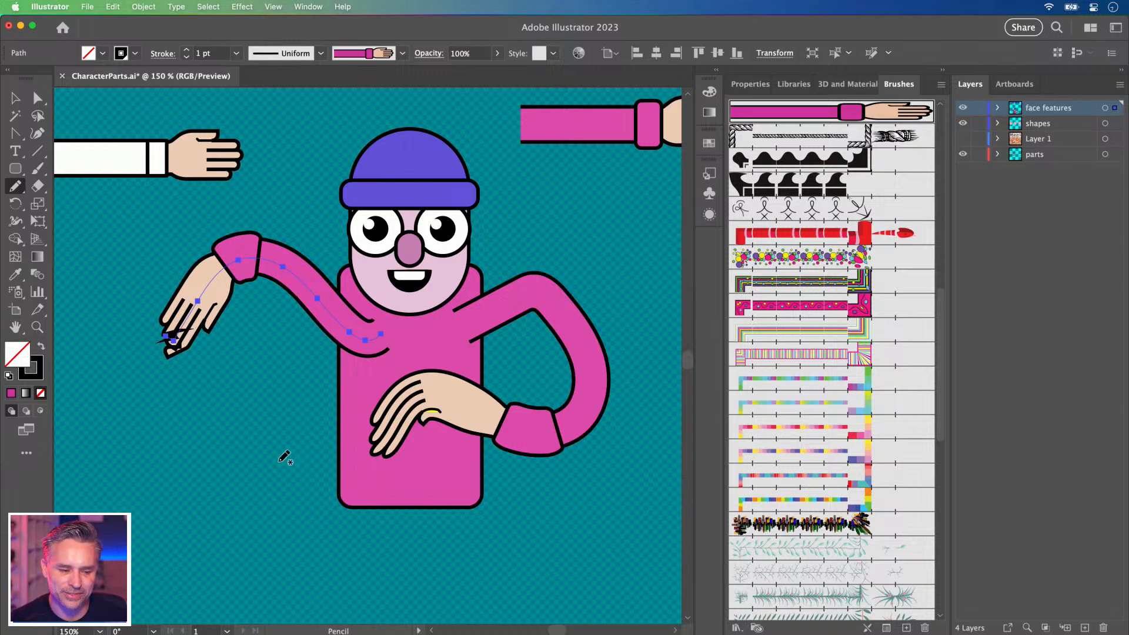
key(Delete)
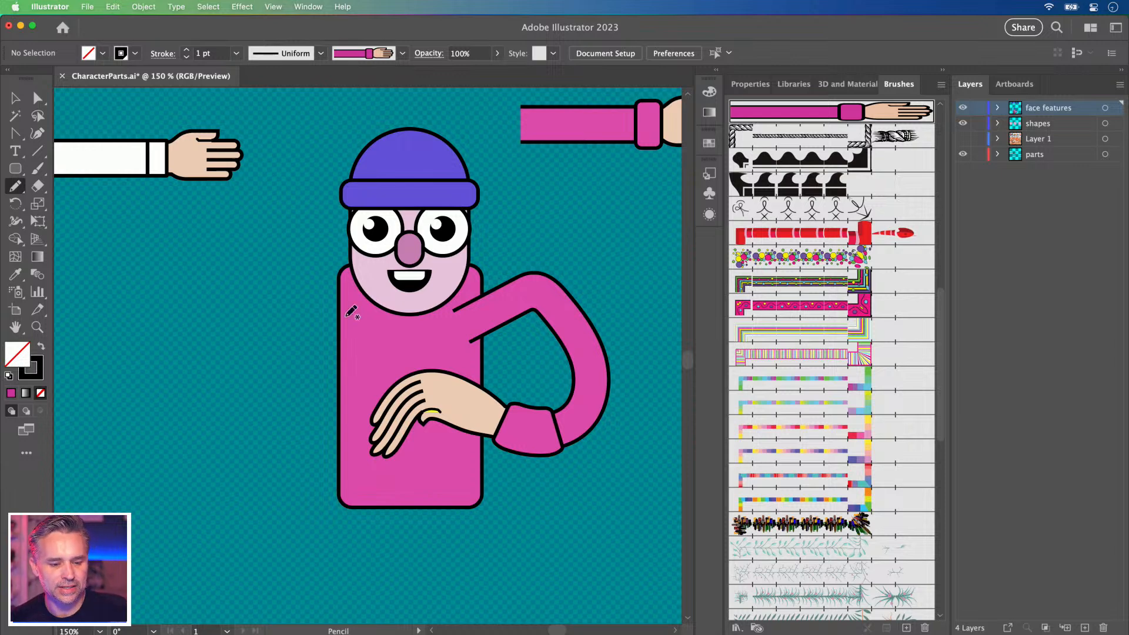
mouse_move(373, 347)
mouse_down()
mouse_move(204, 272)
mouse_move(154, 440)
mouse_up()
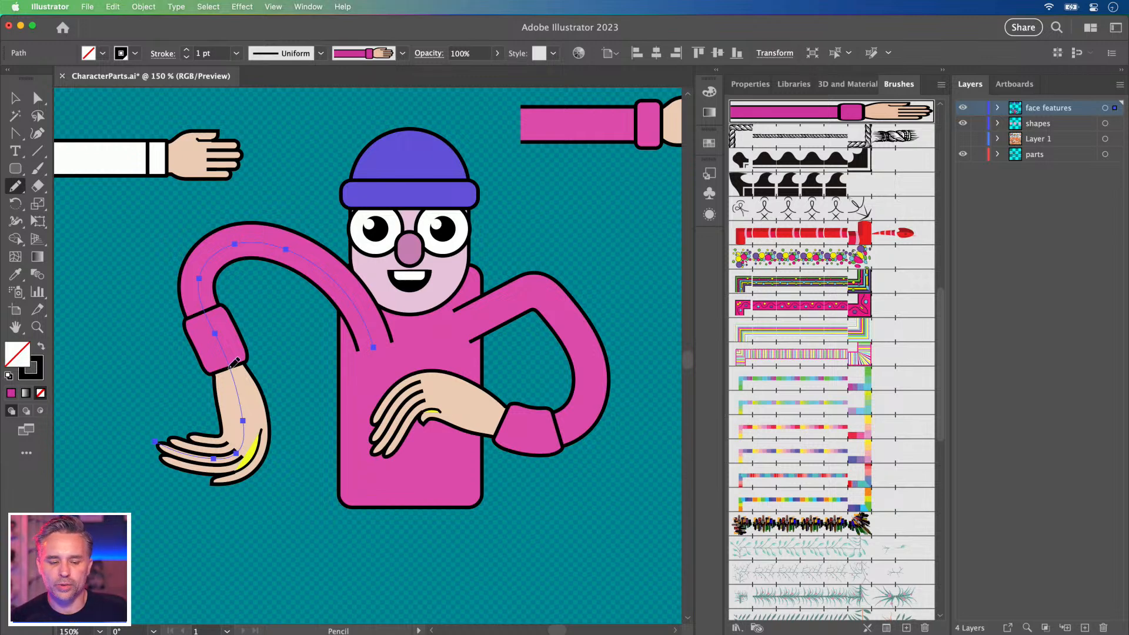
Drag the body rectangle's live-corner widget inward to round it into a pill shape.
click(15, 98)
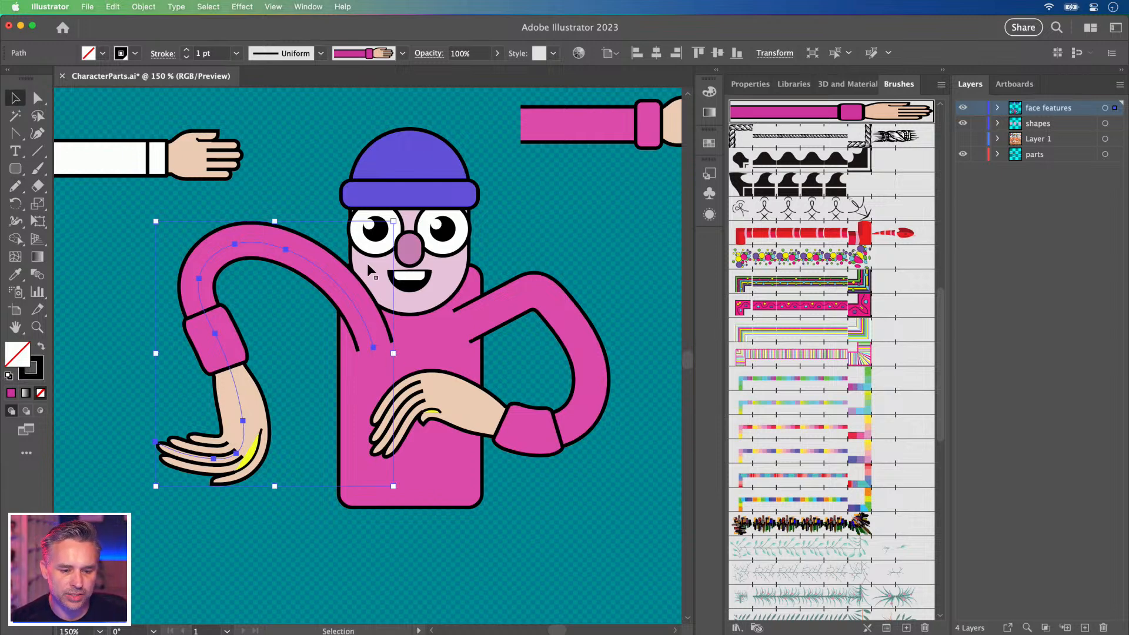
click(438, 349)
drag(464, 281, 431, 334)
click(553, 229)
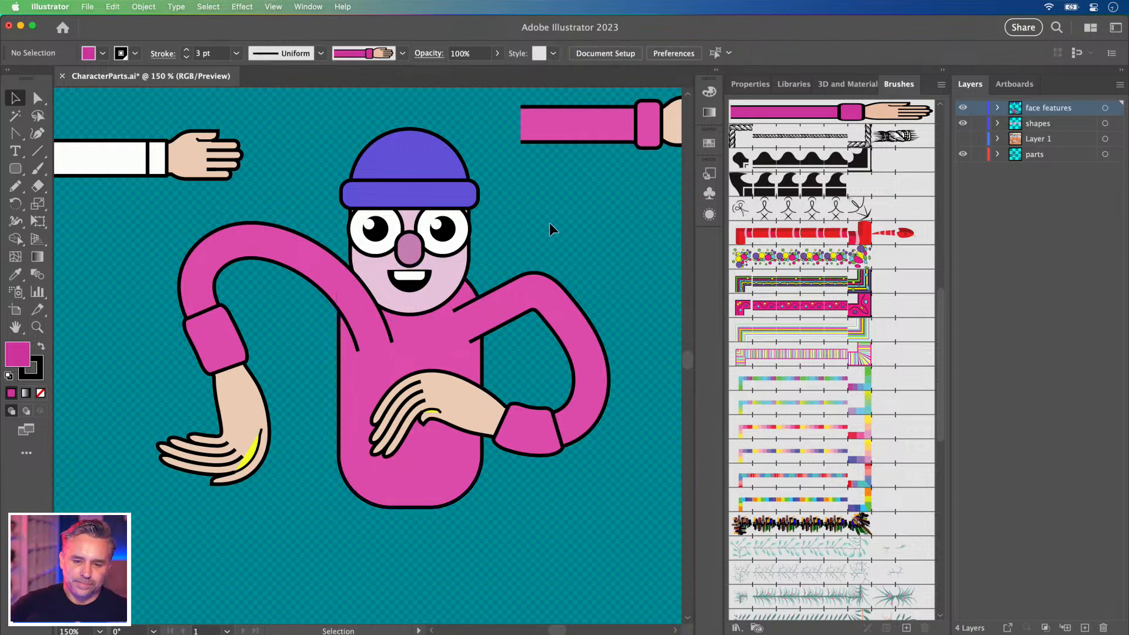
scroll(549, 222, up, 5)
scroll(549, 222, right, 5)
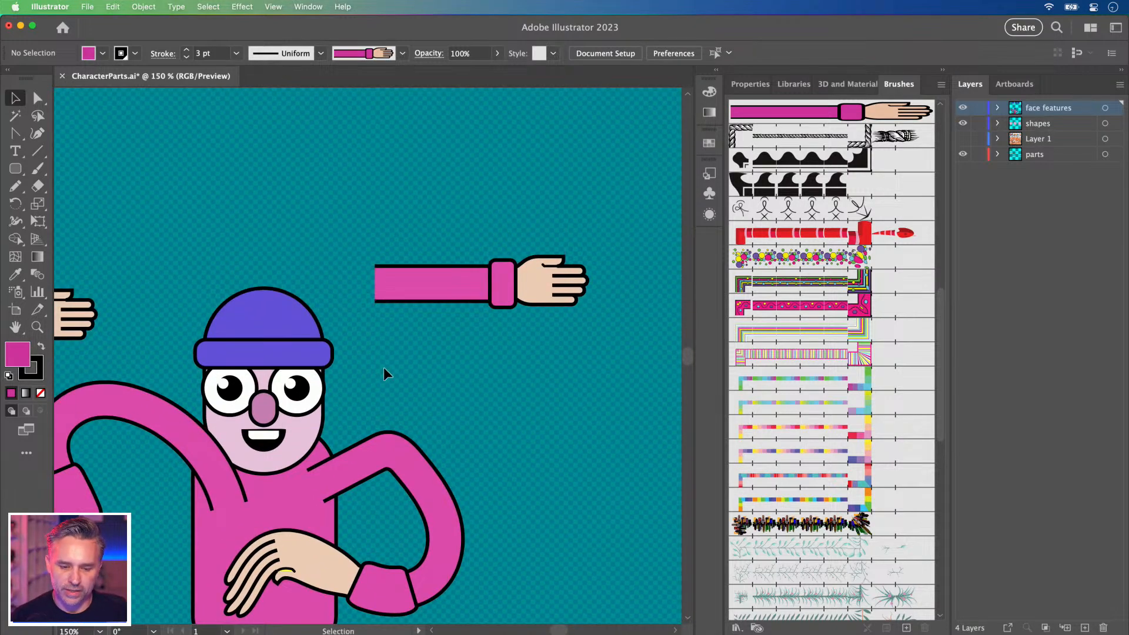
Zoom to 200% and place a copy of the sample arm below the original.
key(super+plus)
drag(387, 369, 352, 387)
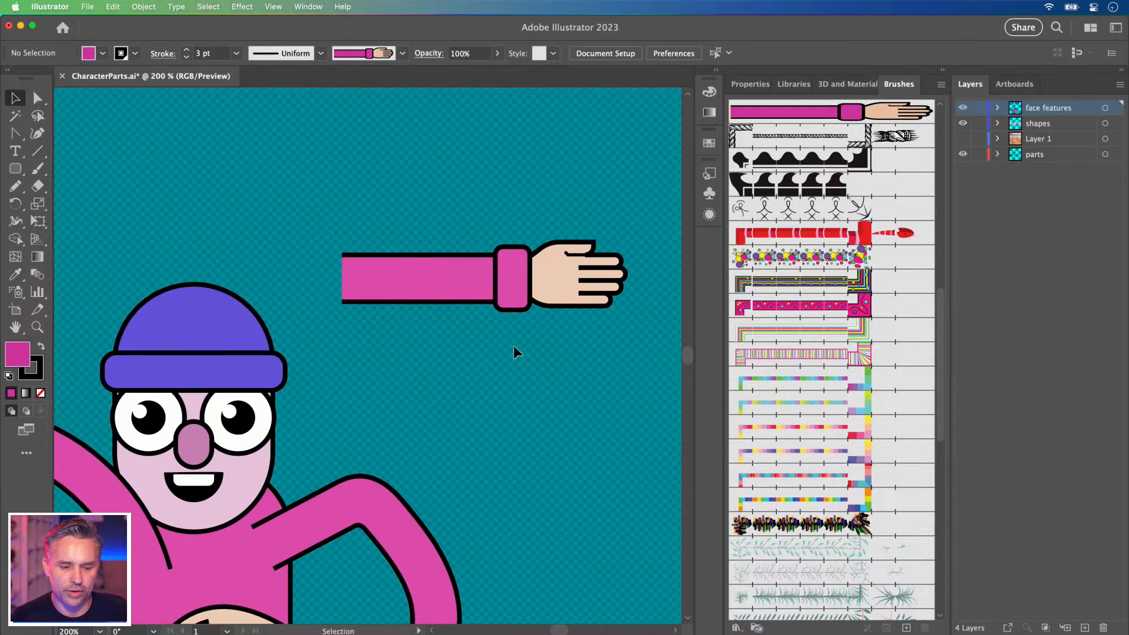
click(403, 260)
scroll(430, 235, down, 3)
drag(449, 207, 445, 322)
click(414, 277)
click(418, 308)
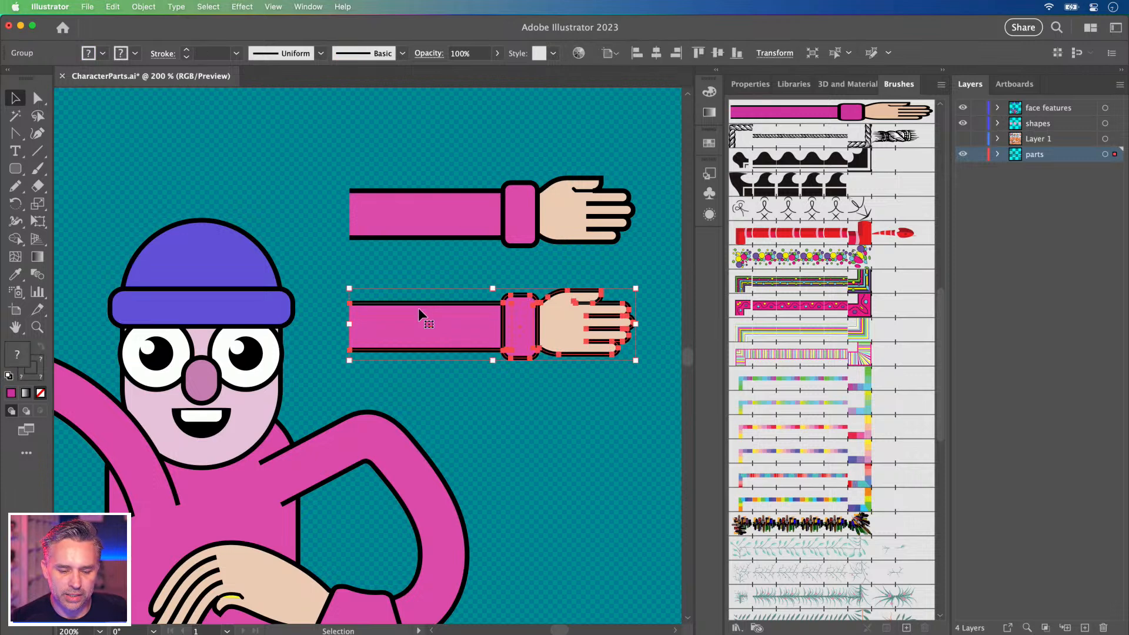
right_click(414, 325)
click(312, 293)
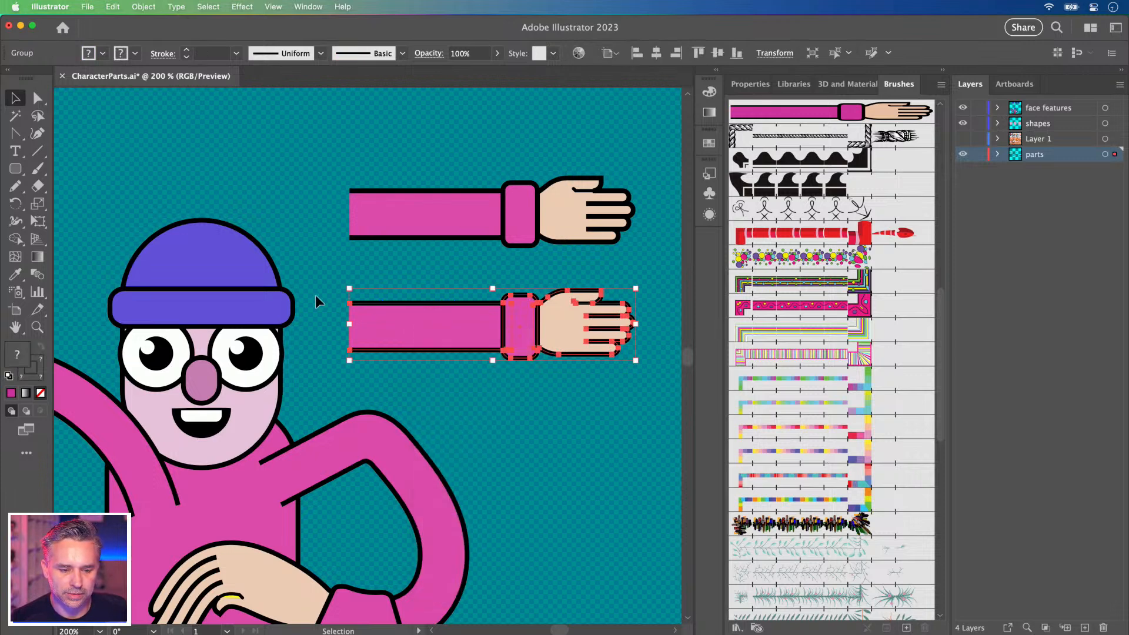
click(315, 295)
Enclose the copied arm in a fill-less, stroke-less rectangle trimmed to the fingertips.
click(13, 170)
drag(10, 174, 53, 168)
drag(342, 280, 649, 379)
click(39, 393)
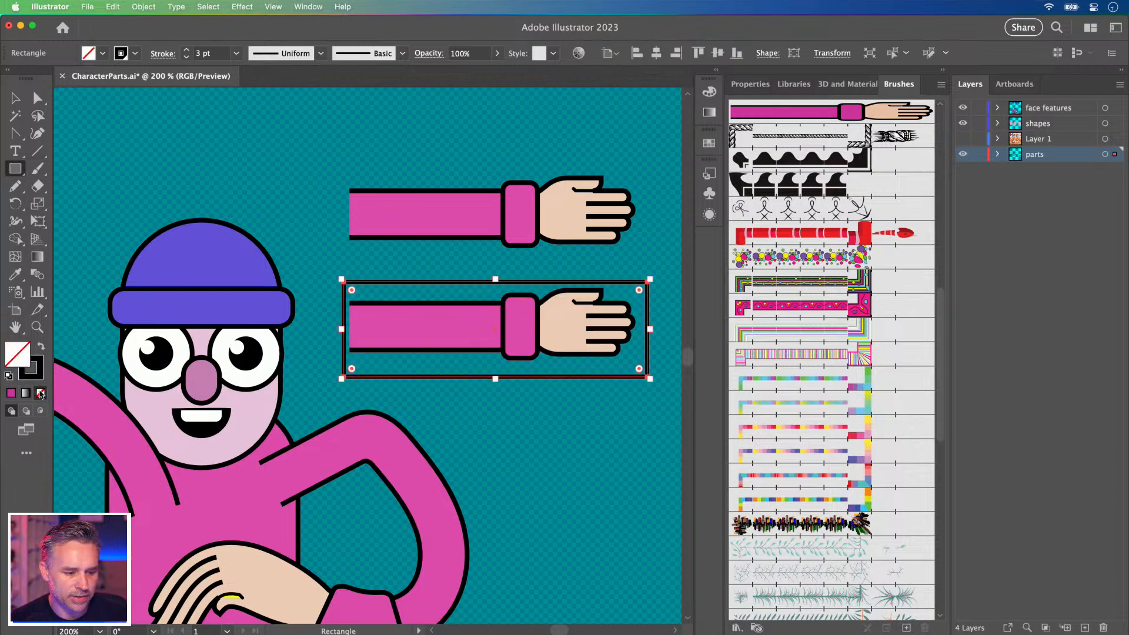
click(41, 394)
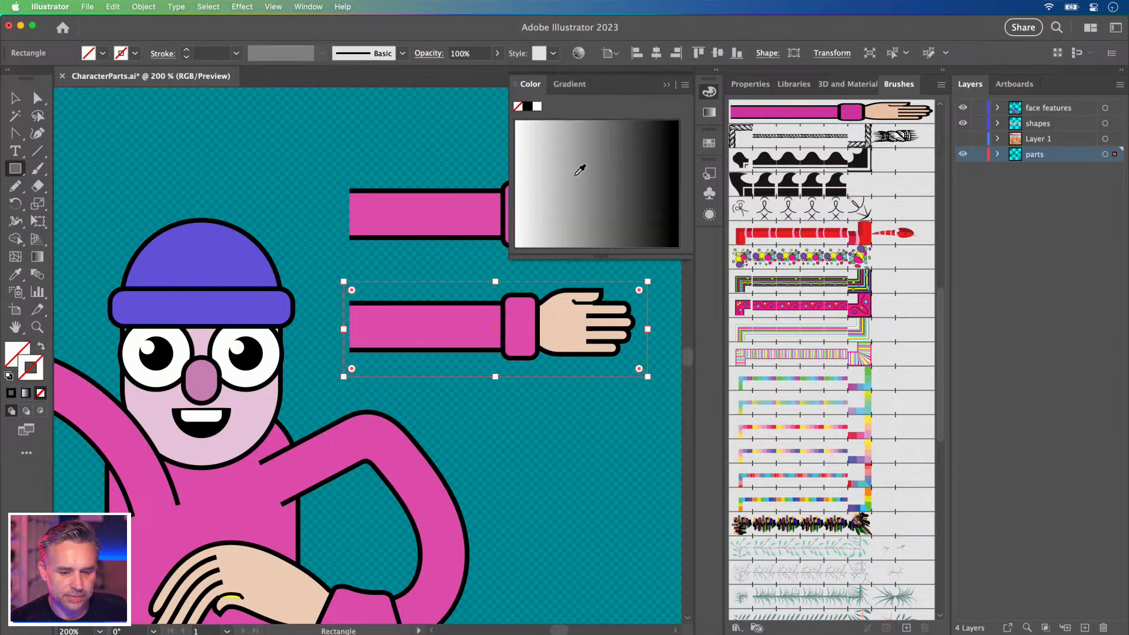
click(666, 84)
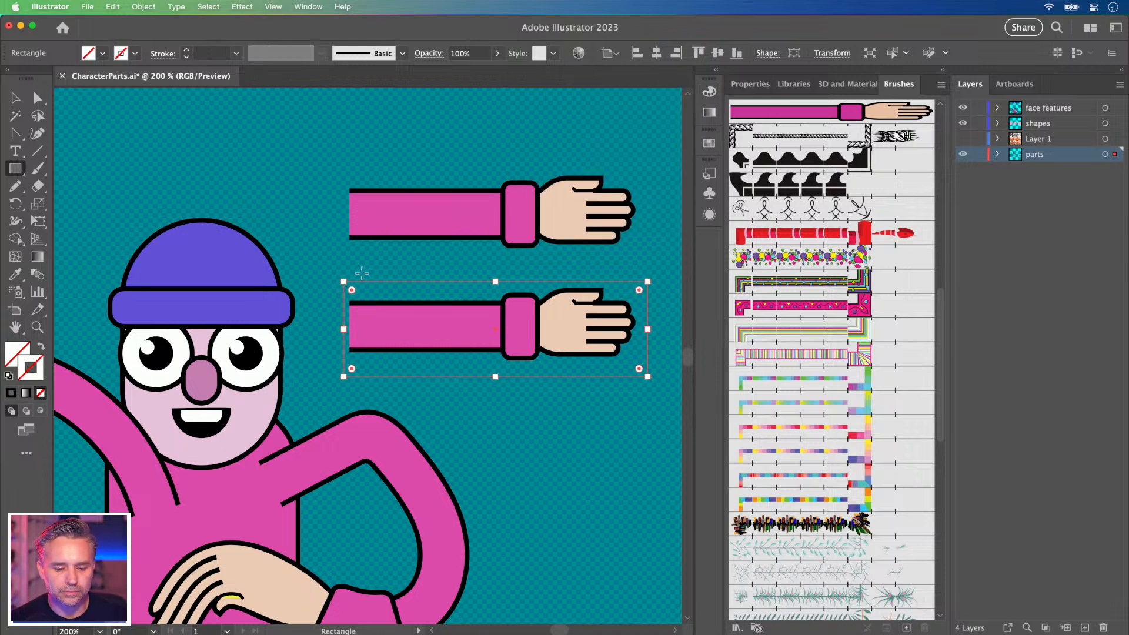
key(v)
mouse_move(418, 286)
mouse_down()
mouse_move(411, 276)
mouse_move(422, 278)
mouse_up()
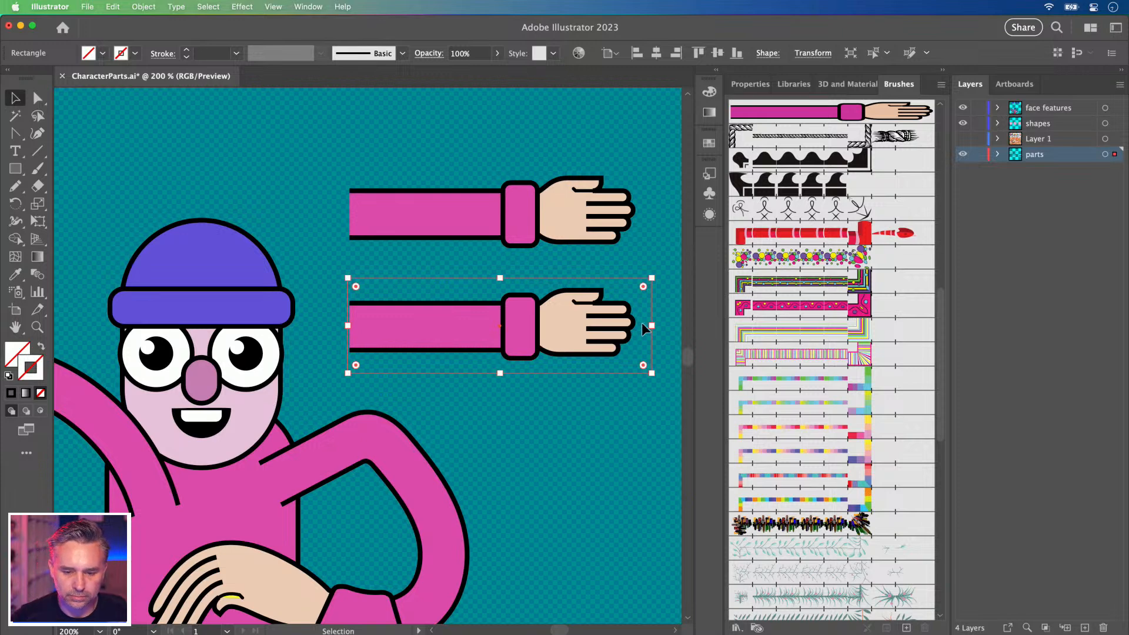
drag(652, 325, 642, 324)
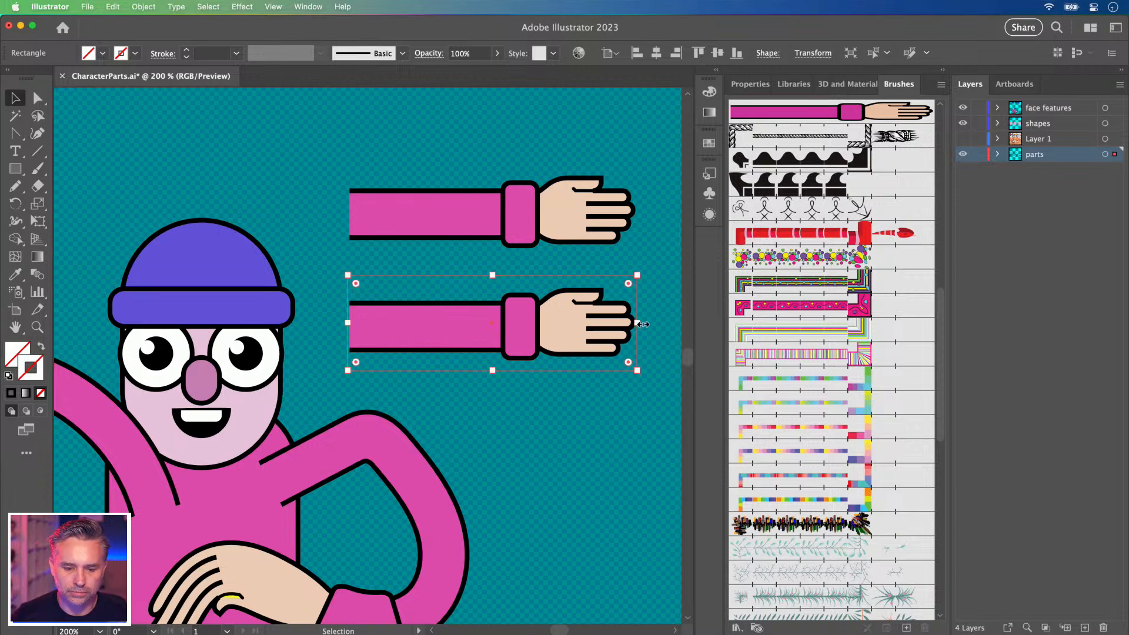
Duplicate the lower arm off to its right.
drag(430, 239, 100, 275)
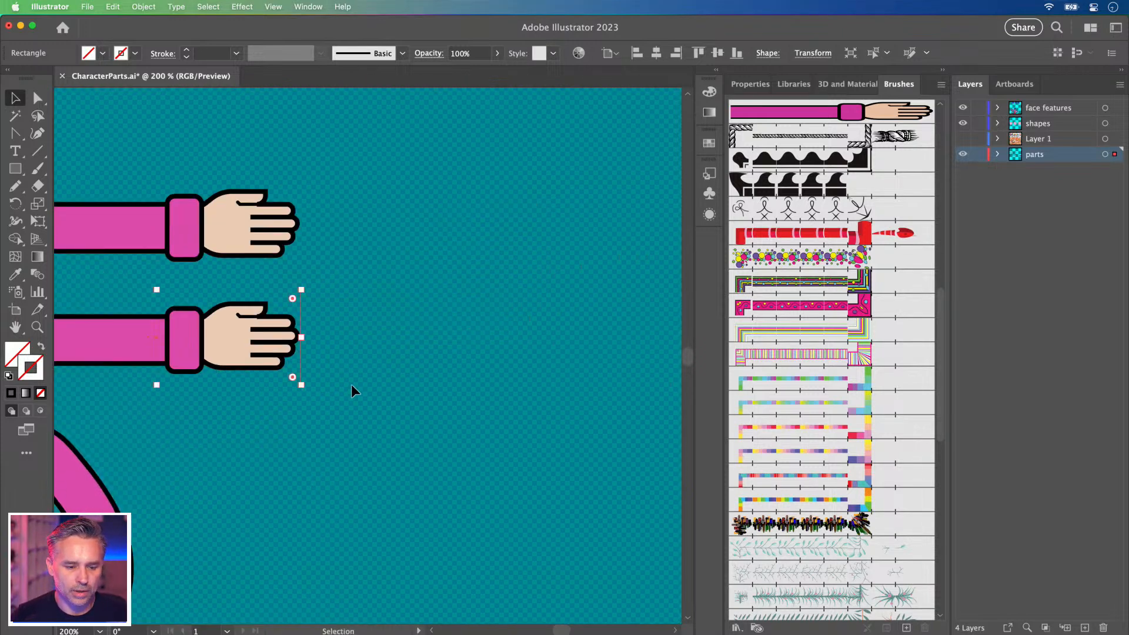
click(132, 341)
drag(107, 330, 459, 340)
click(425, 212)
Collapse the Brushes panel and select the middle arm group.
drag(254, 292, 351, 299)
click(941, 71)
drag(479, 217, 609, 222)
click(330, 360)
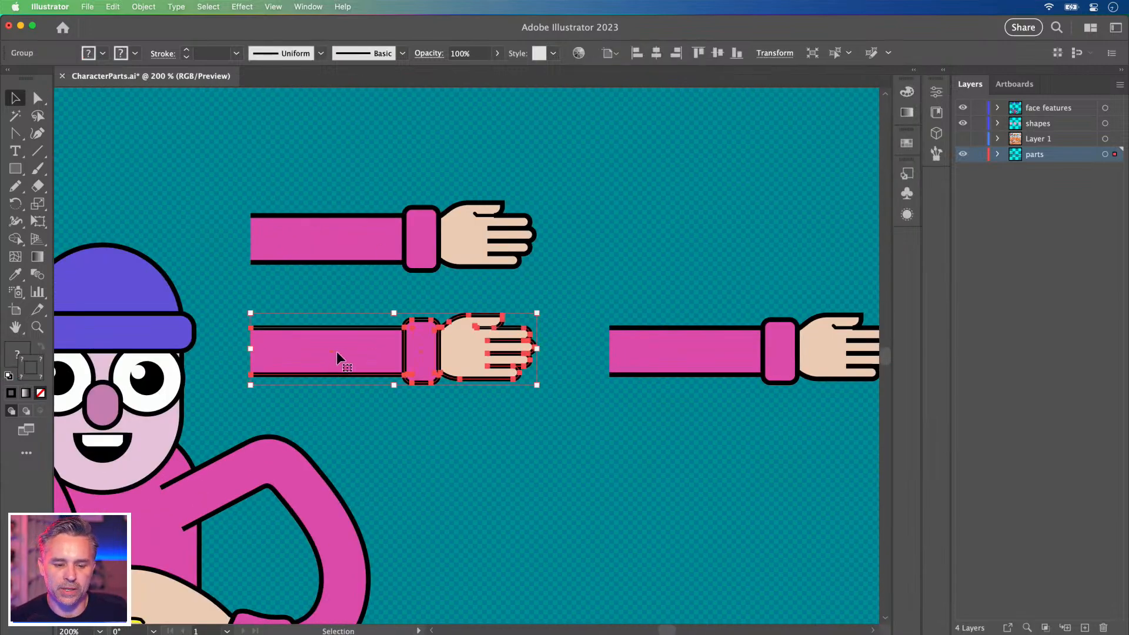
Ungroup the middle arm and delete its hand and cuff.
right_click(353, 351)
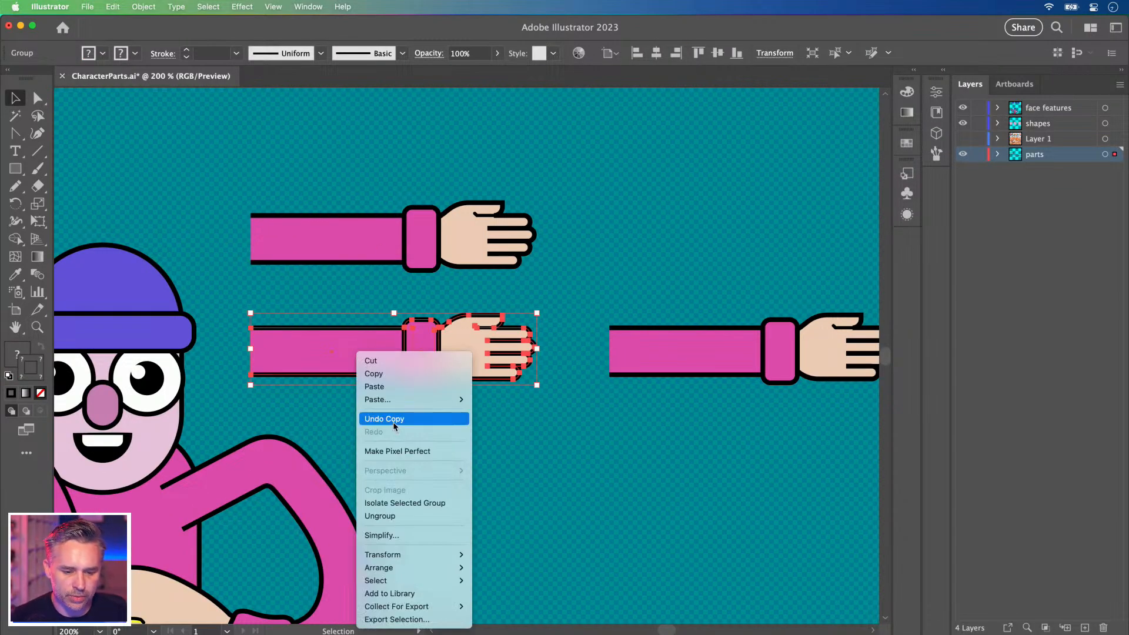
click(379, 515)
click(566, 436)
click(467, 341)
key(Delete)
click(421, 353)
key(Delete)
Delete the sleeve's right edge segment, leaving two open horizontal lines.
click(310, 351)
drag(303, 323, 439, 335)
key(a)
click(619, 375)
drag(617, 372, 509, 367)
key(Delete)
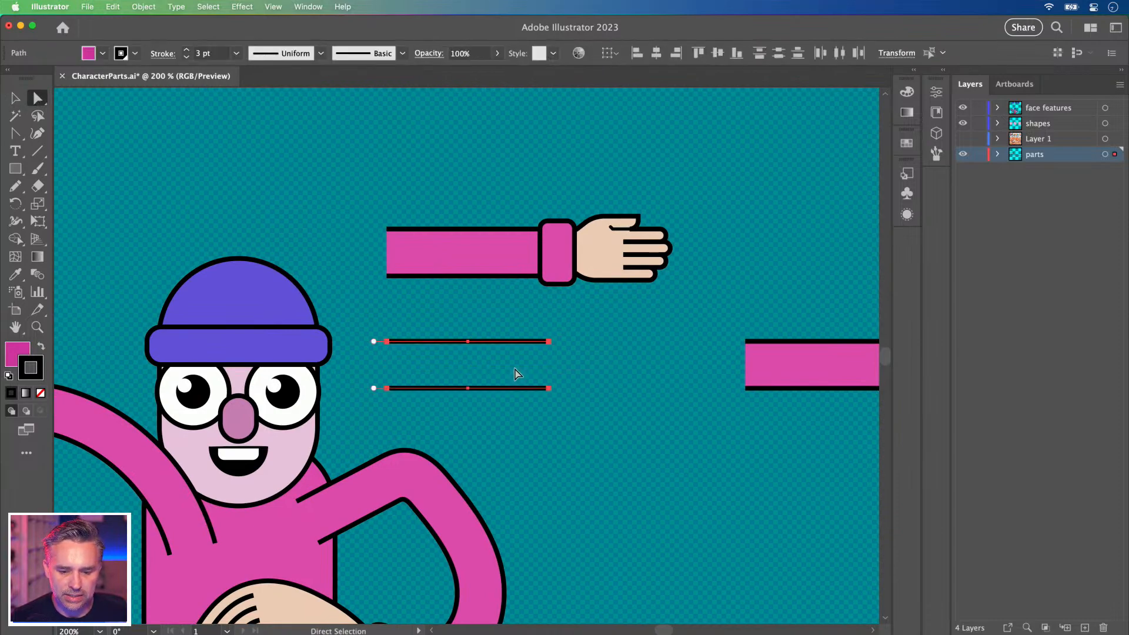
click(15, 98)
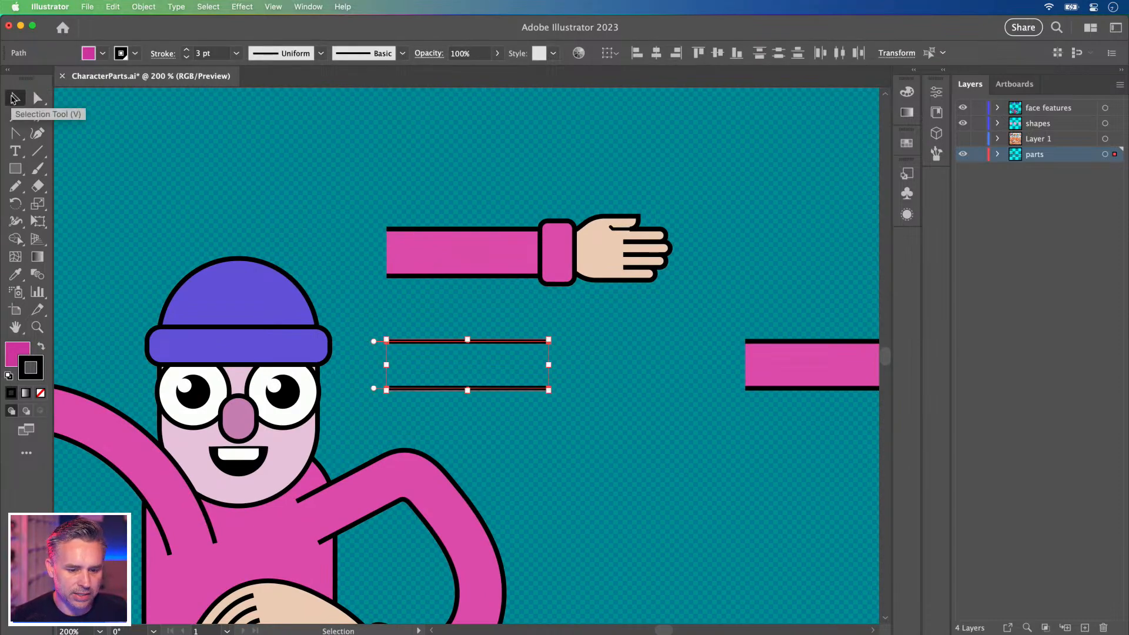
Zoom to 400%, set the stroke to None, and select the top black line.
key(super+equal)
key(super+equal)
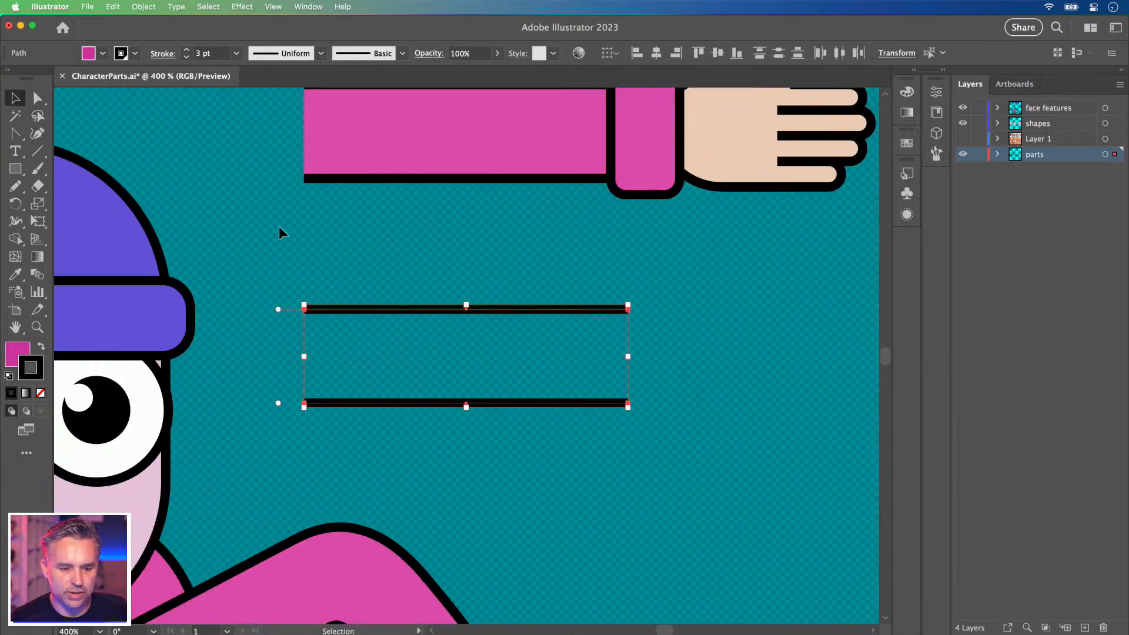
click(277, 282)
click(16, 168)
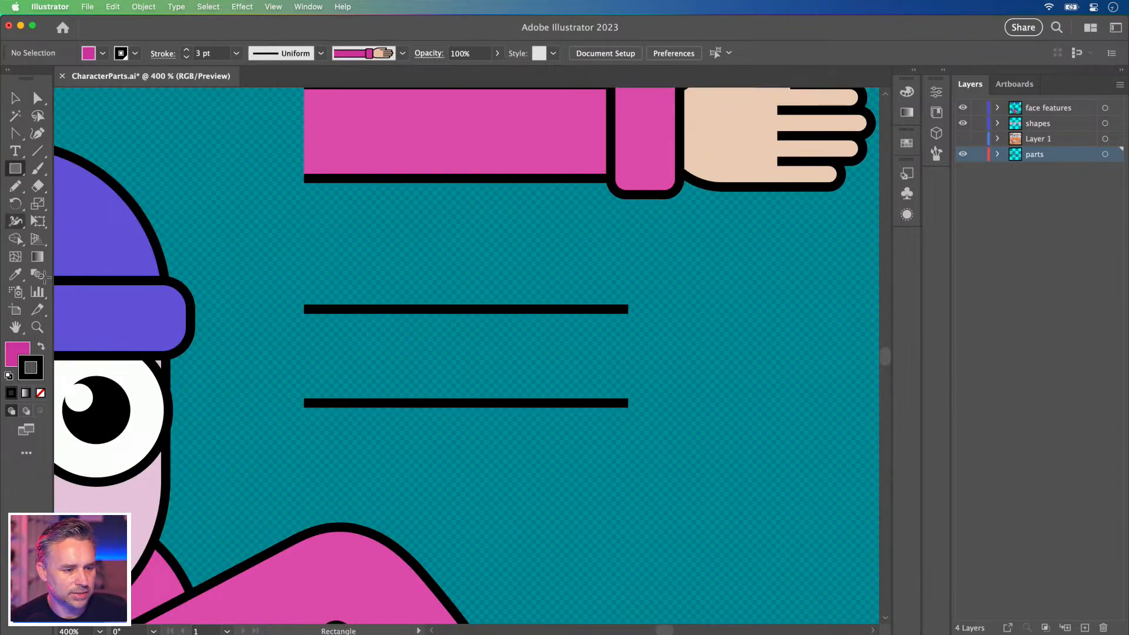
click(40, 392)
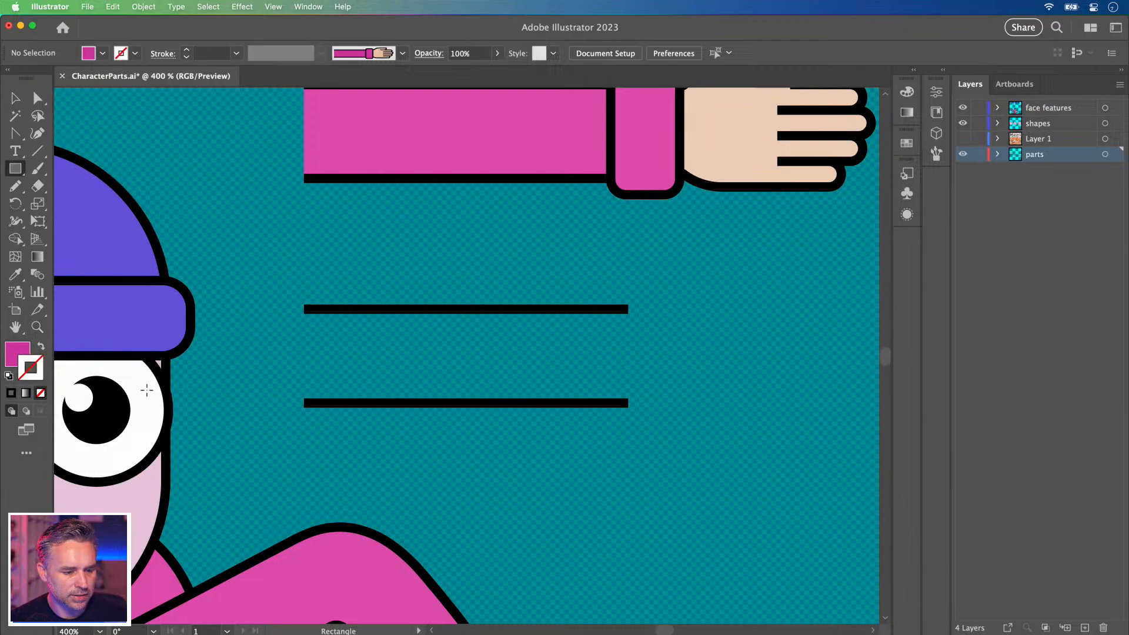
click(274, 7)
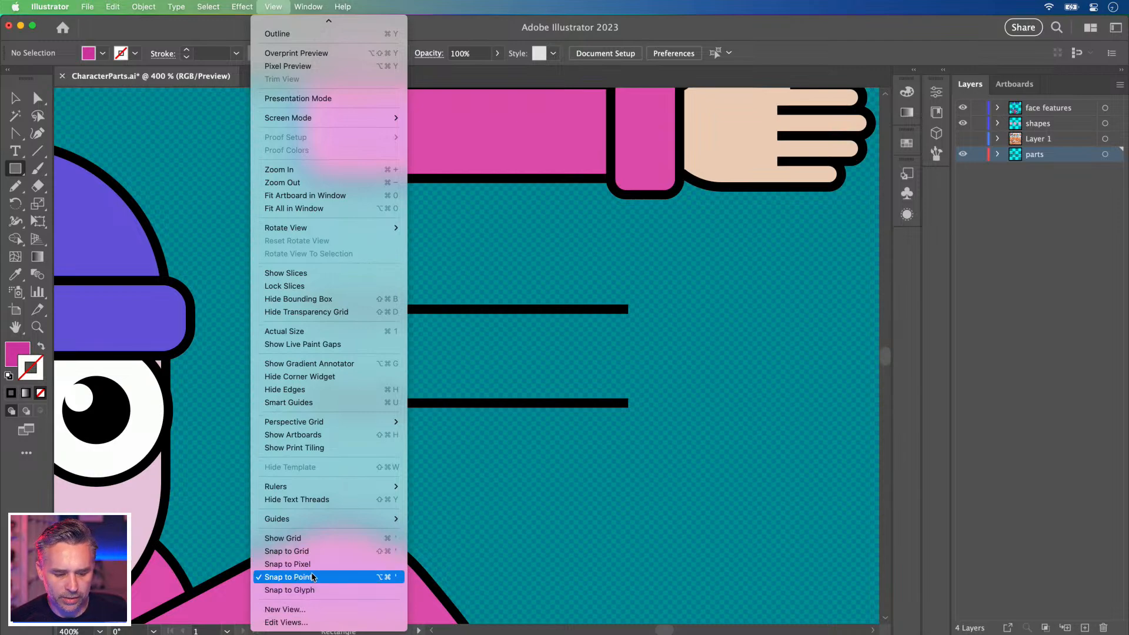
click(566, 312)
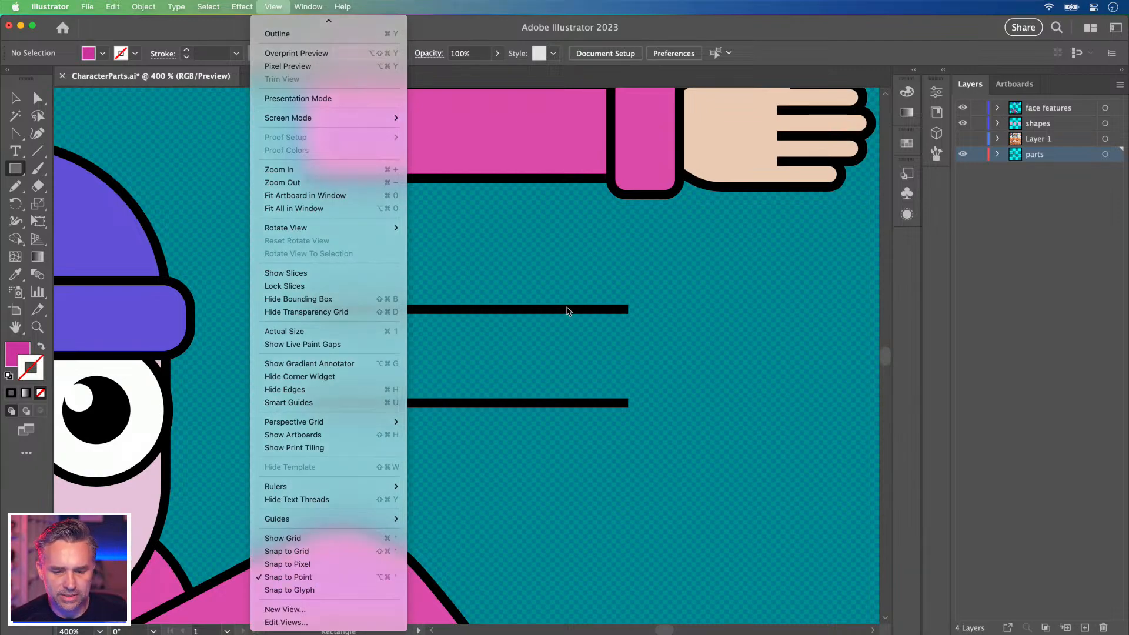
key(super)
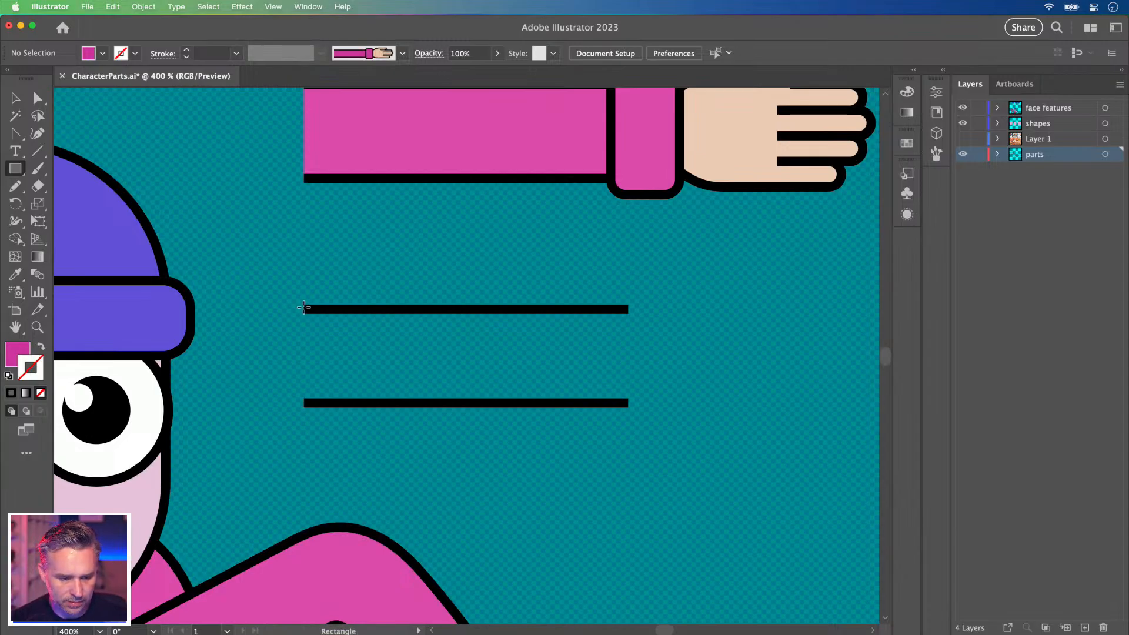
click(15, 99)
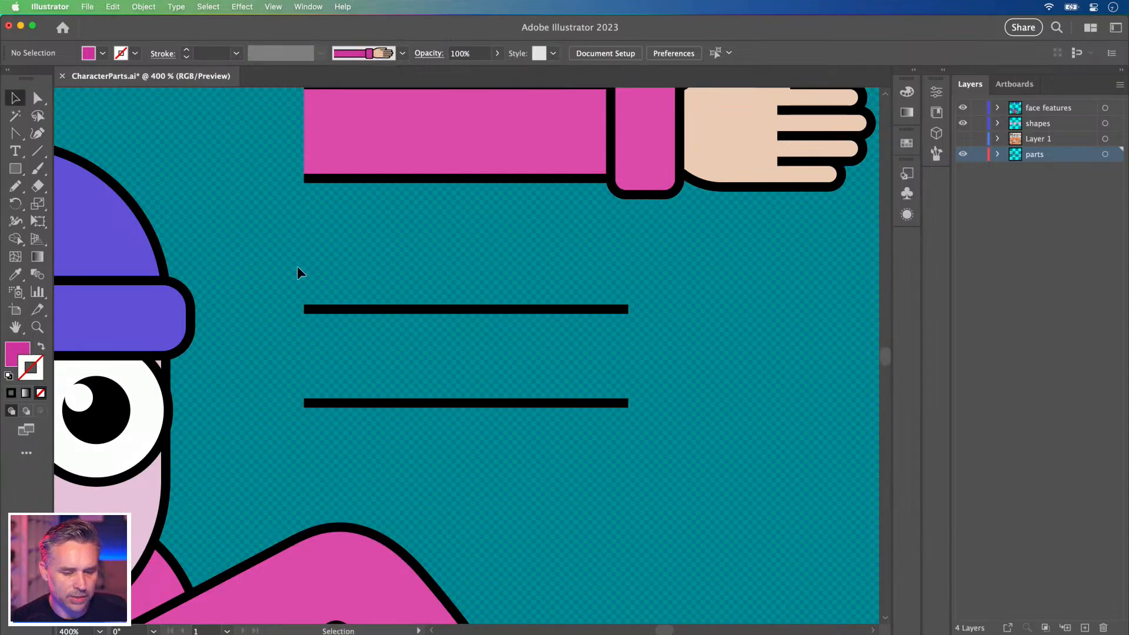
drag(651, 467, 599, 419)
click(503, 299)
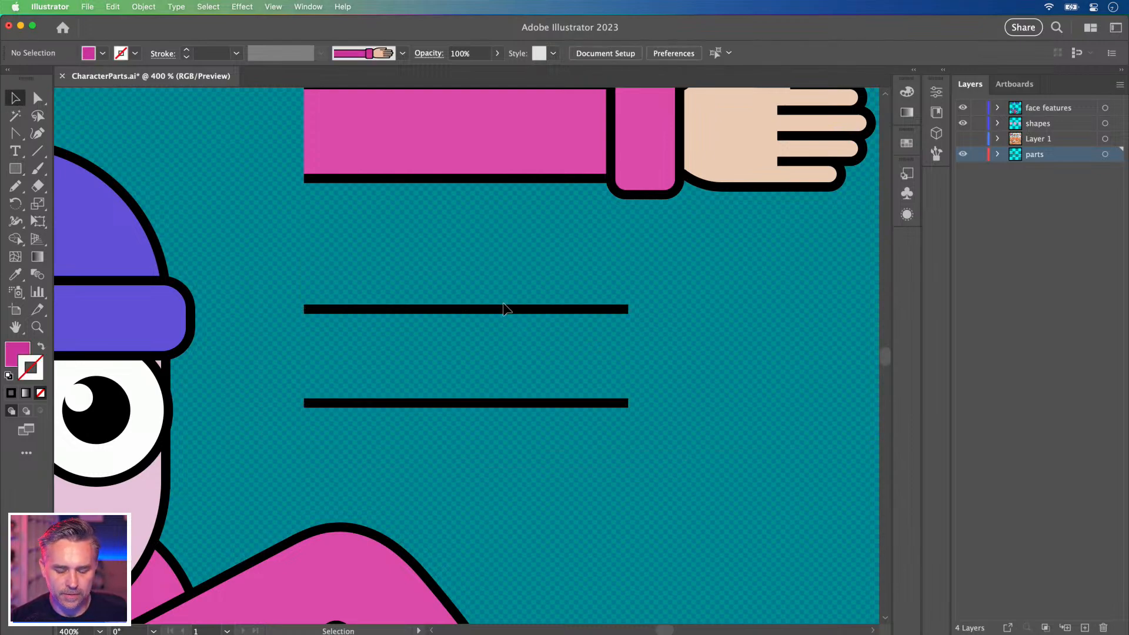
click(503, 307)
Copy both lines to the right and join their ends into a closed, outline-free pink shape.
shift+click(509, 404)
drag(466, 407, 406, 445)
drag(433, 347, 654, 344)
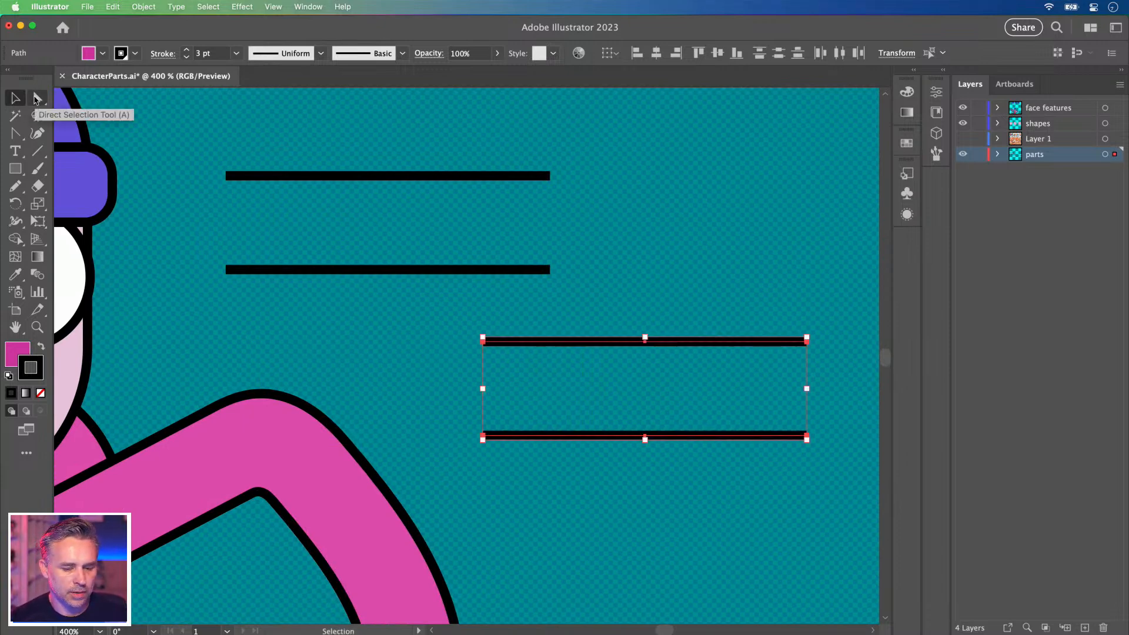
click(483, 342)
click(482, 435)
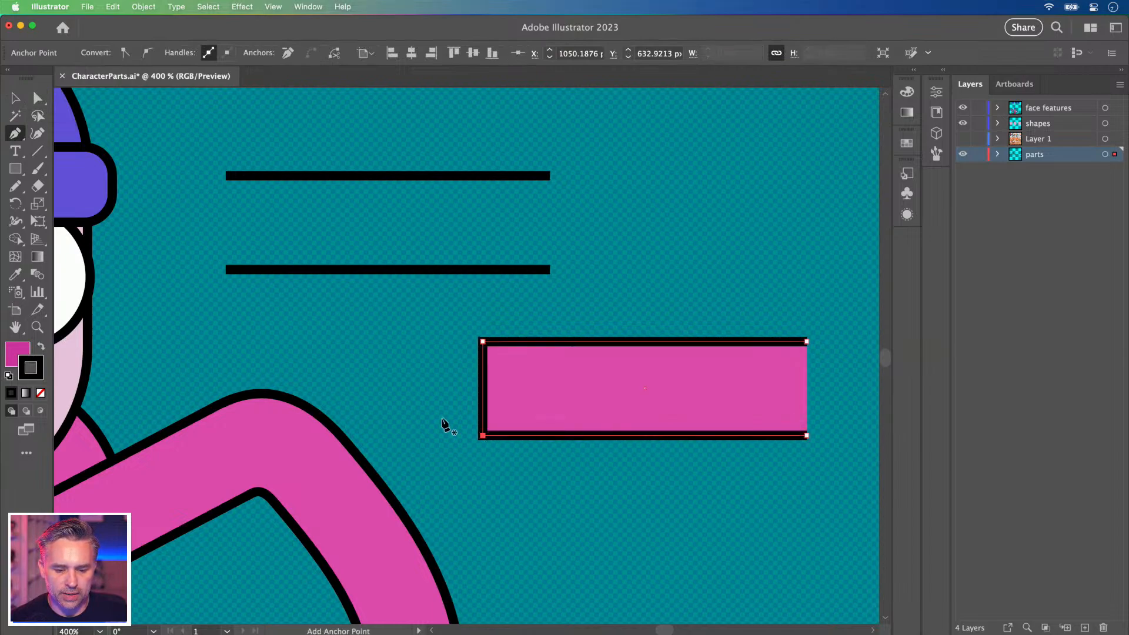
click(806, 435)
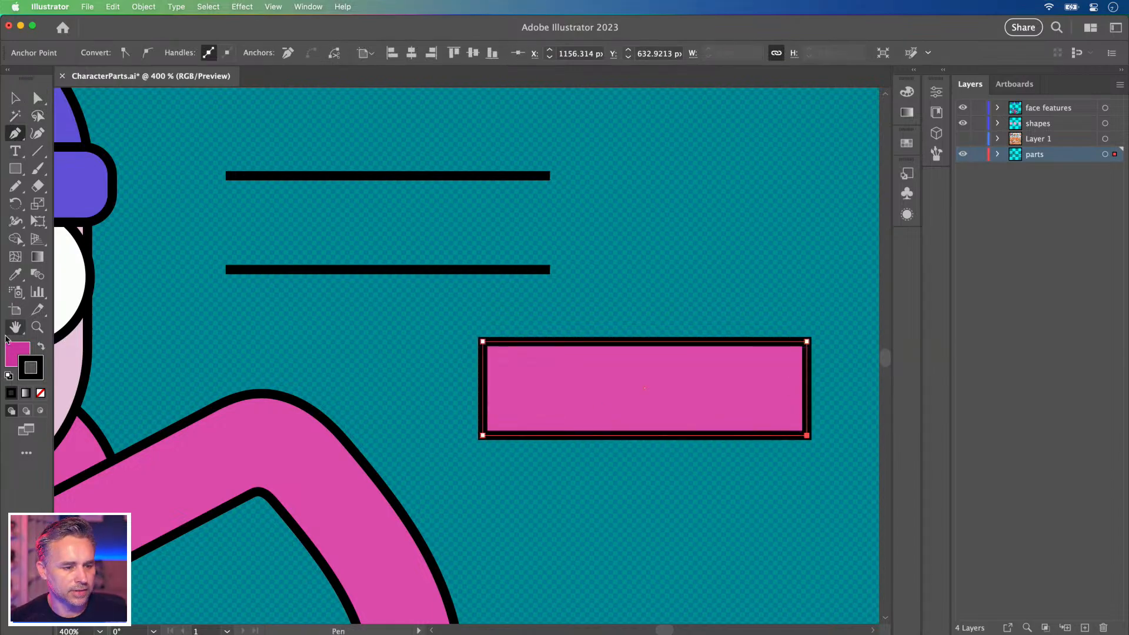
click(40, 393)
Place the pink bar between the original black lines and send it behind them.
click(16, 98)
drag(605, 391, 482, 309)
key(space)
key(shift+super+[)
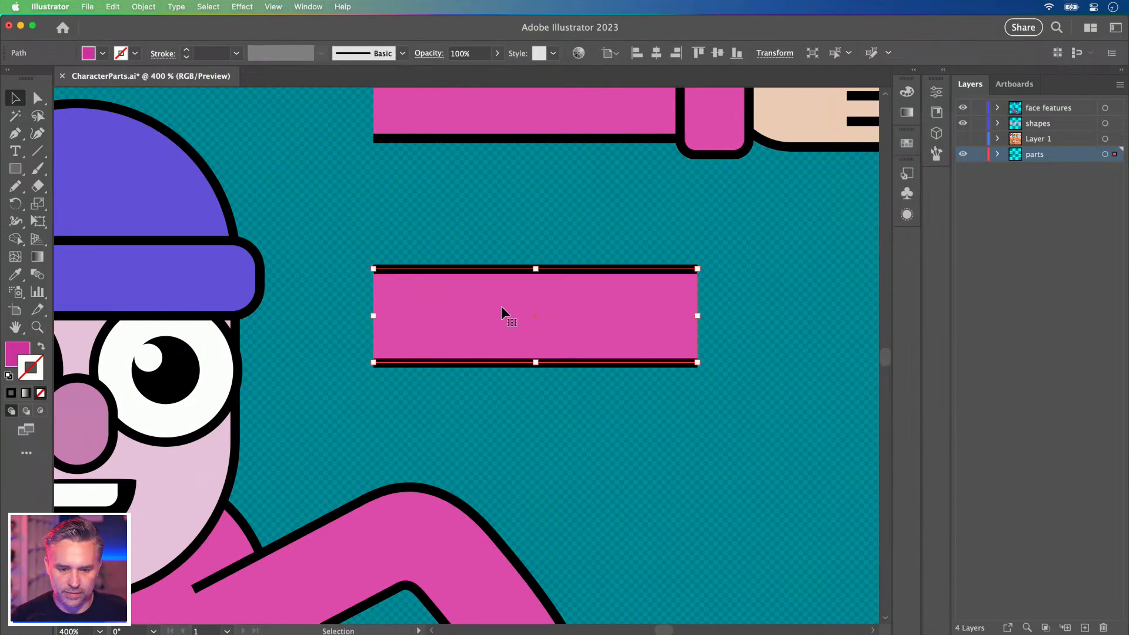
click(407, 225)
Resize the invisible box around the sleeve tile to match the pink bar's ends.
drag(377, 190, 294, 249)
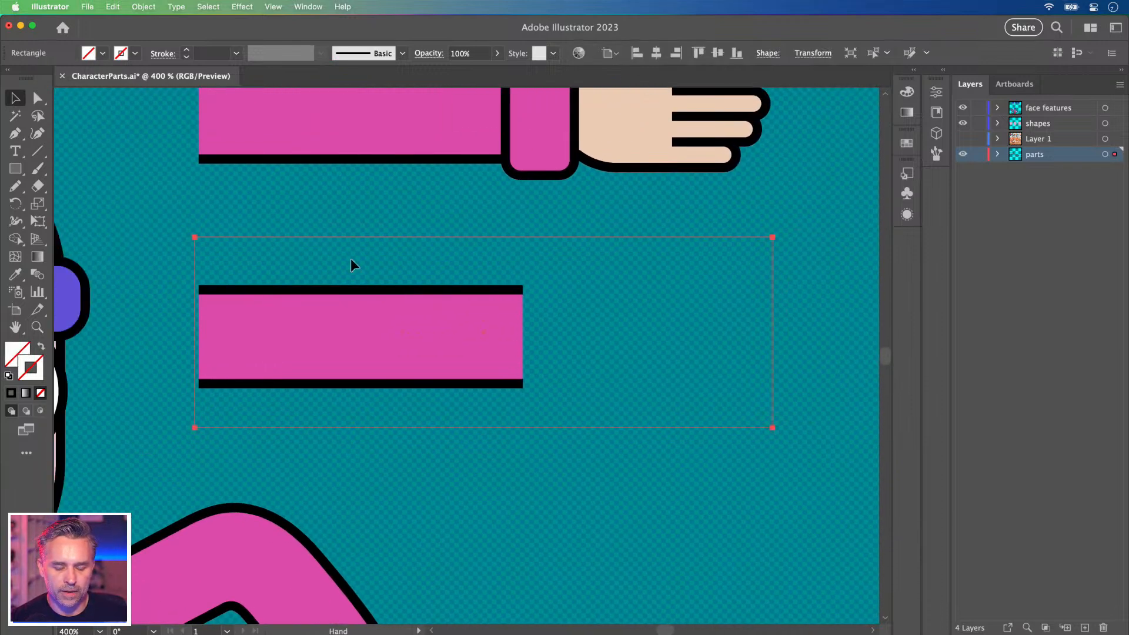
drag(772, 331, 524, 333)
drag(193, 331, 201, 332)
click(232, 262)
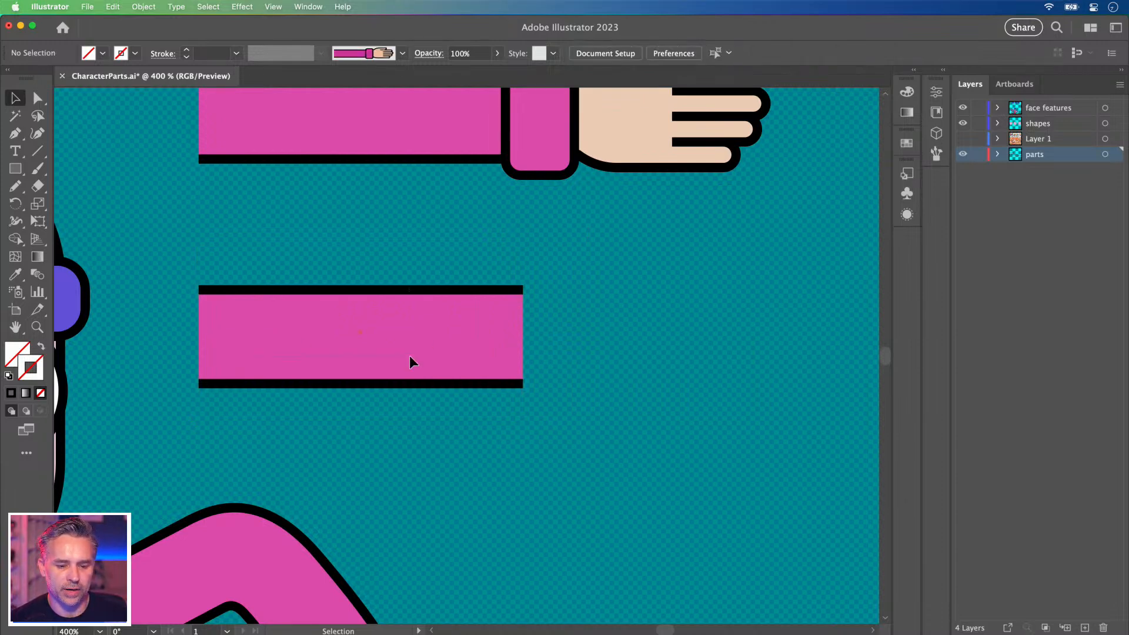
drag(232, 262, 598, 460)
Zoom out to 200% and shrink the right arm's invisible box to span just cuff and hand.
key(super+minus)
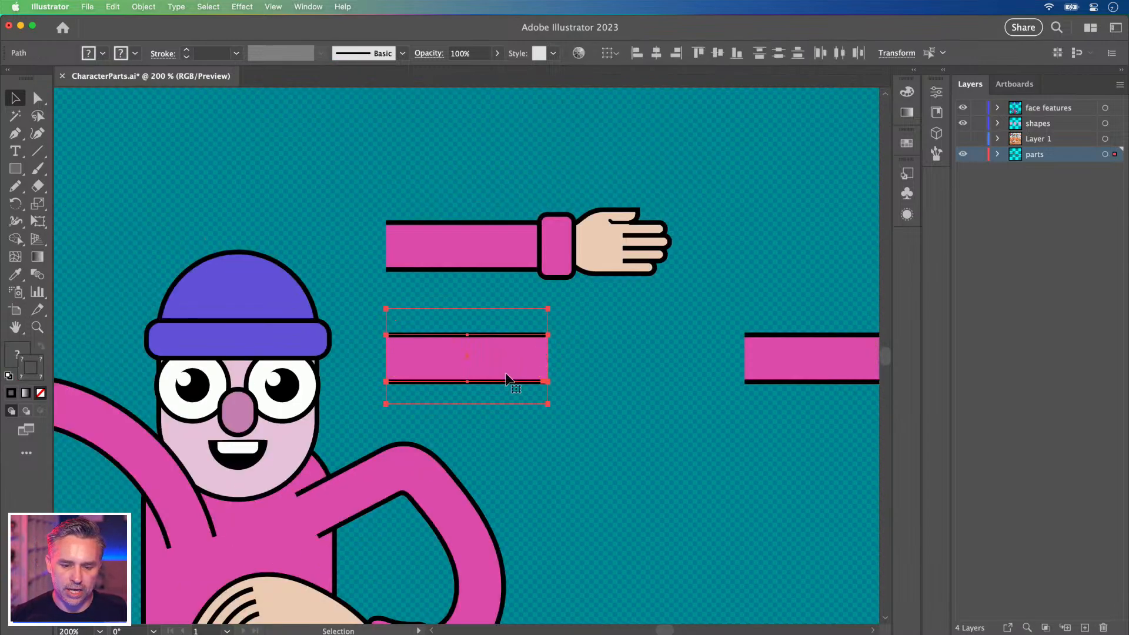
drag(625, 396, 307, 442)
click(473, 369)
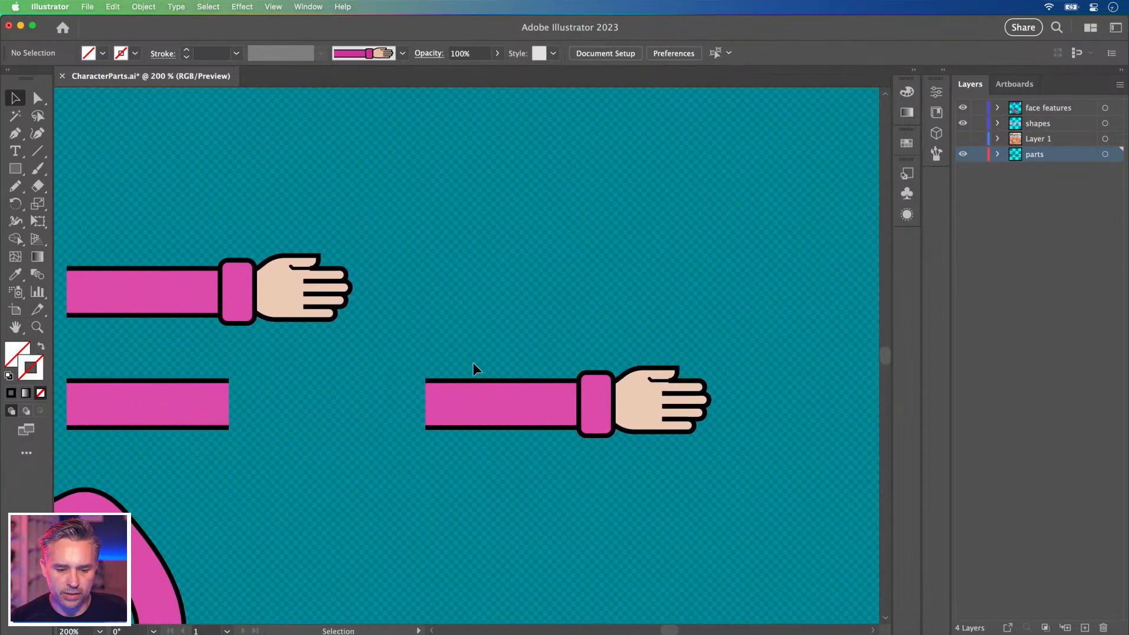
drag(484, 343, 477, 365)
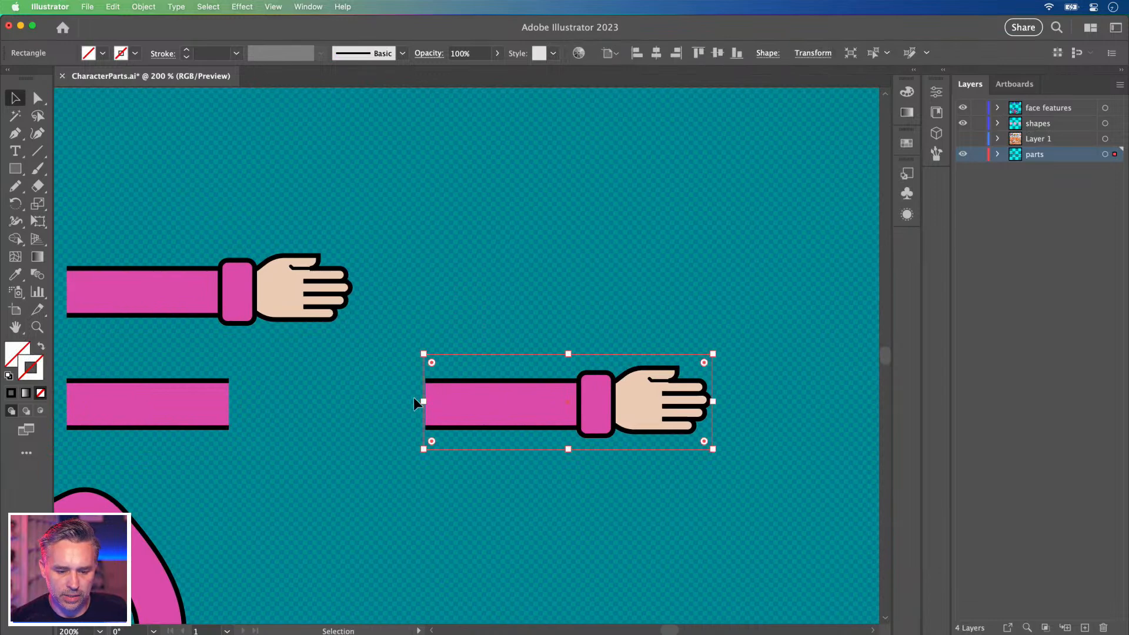
drag(423, 403, 580, 407)
Delete the right arm's sleeve and move its cuff and hand left beside the lower sleeve.
drag(434, 346, 507, 468)
click(39, 99)
drag(448, 315, 522, 510)
key(Delete)
click(522, 515)
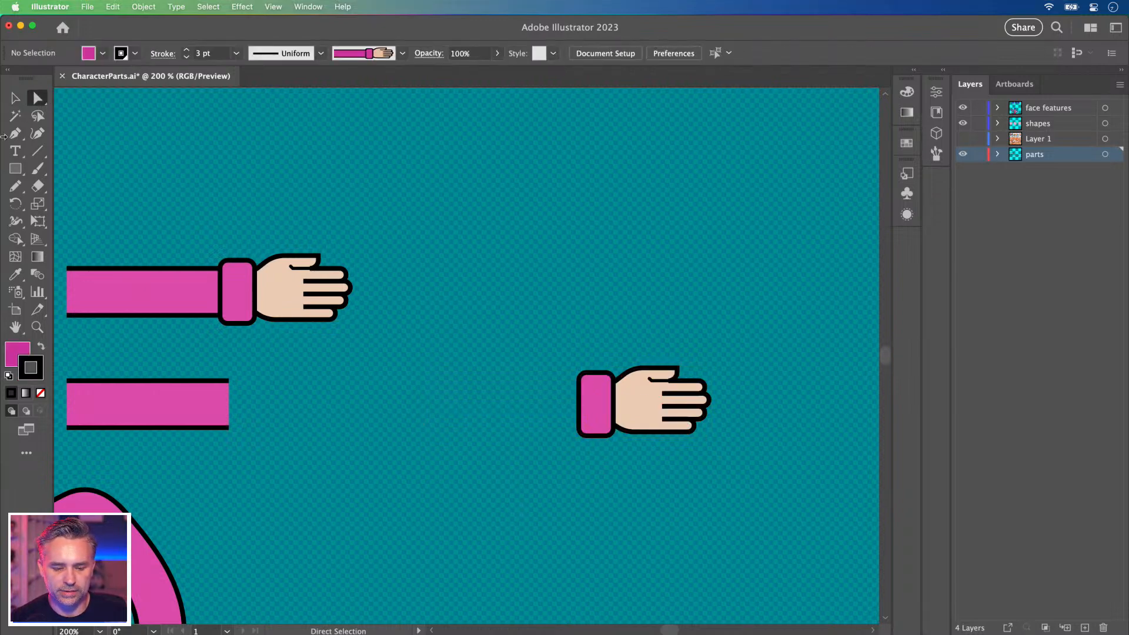
key(v)
drag(643, 386, 382, 392)
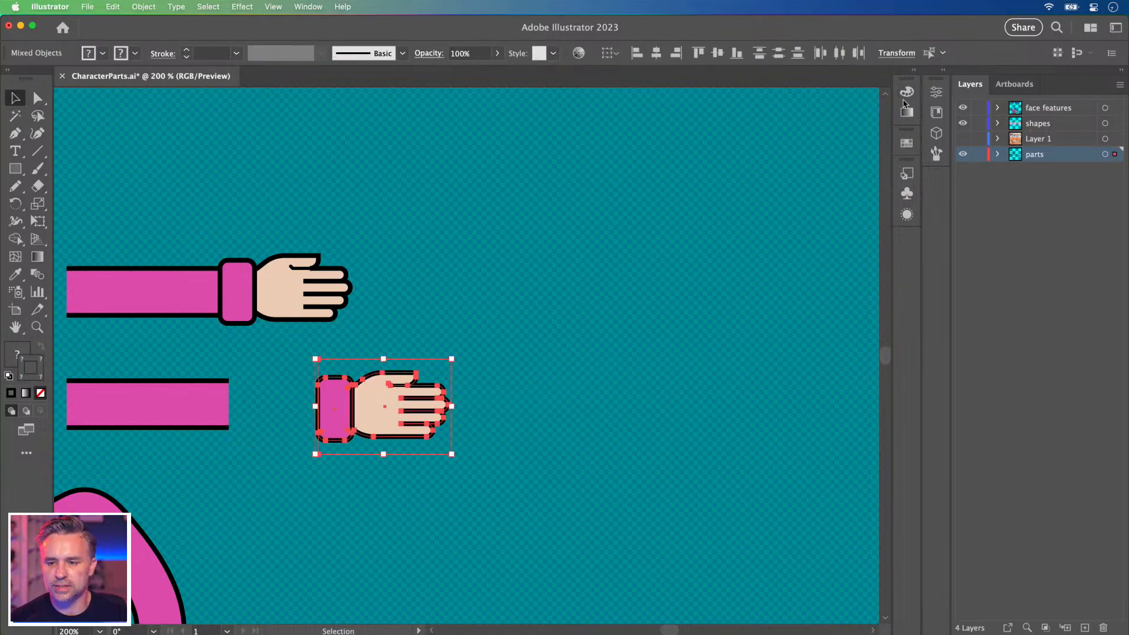
Make the sleeve tile a pattern brush with an Auto-Centered outer corner tile.
click(944, 73)
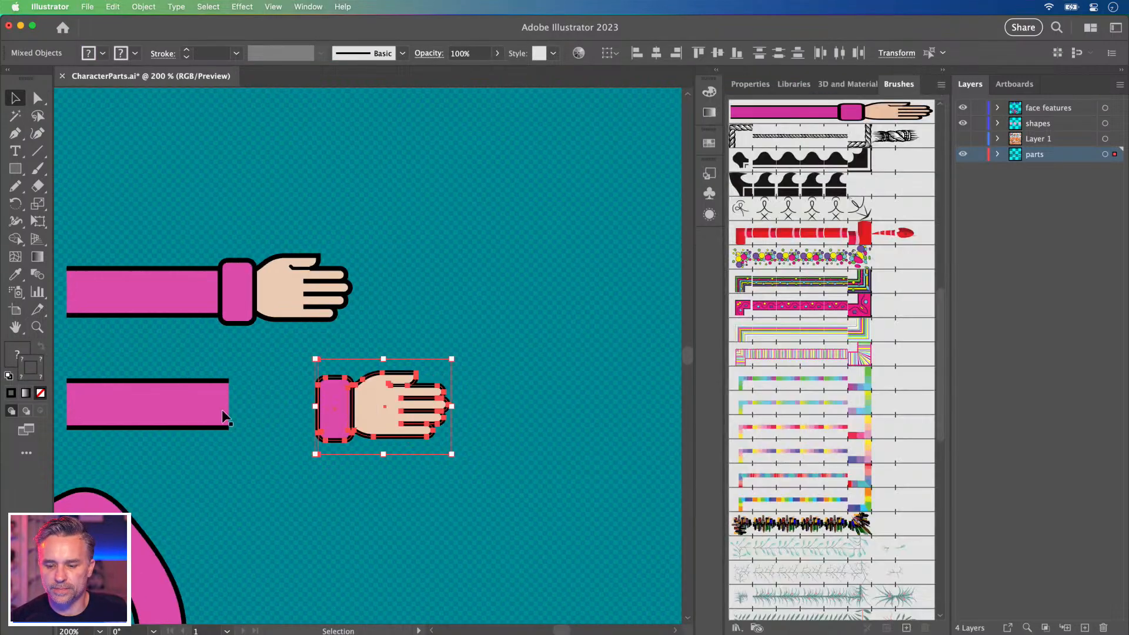
click(203, 357)
drag(203, 358, 442, 350)
click(416, 385)
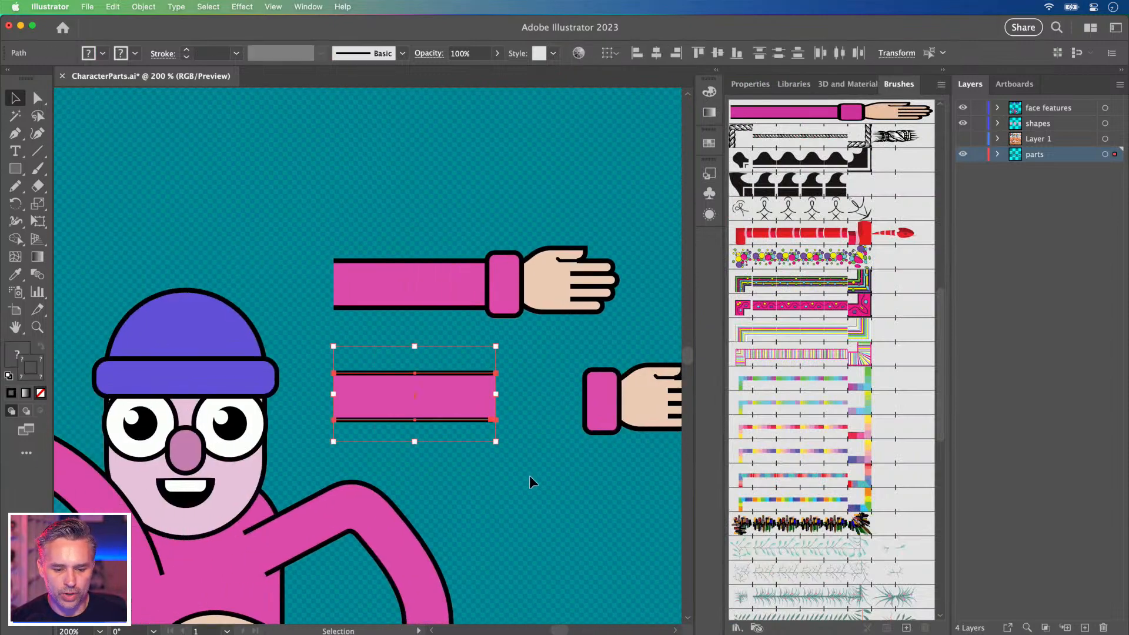
drag(368, 385, 827, 400)
click(529, 360)
click(631, 388)
mouse_move(267, 486)
mouse_down()
mouse_move(686, 192)
mouse_move(722, 103)
mouse_up()
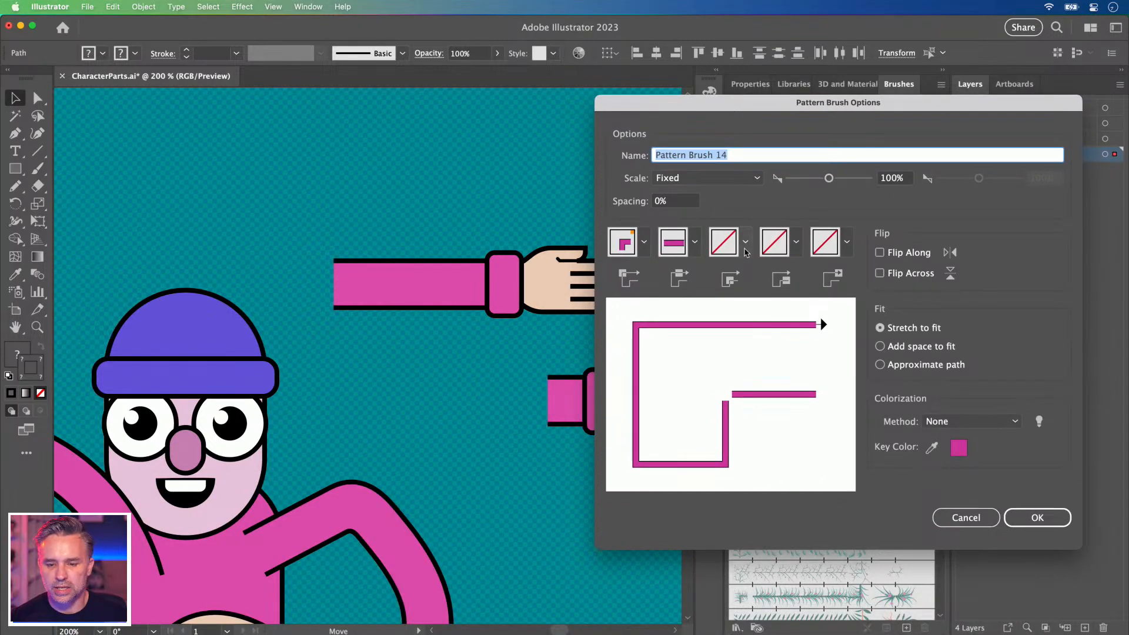
click(745, 241)
click(598, 368)
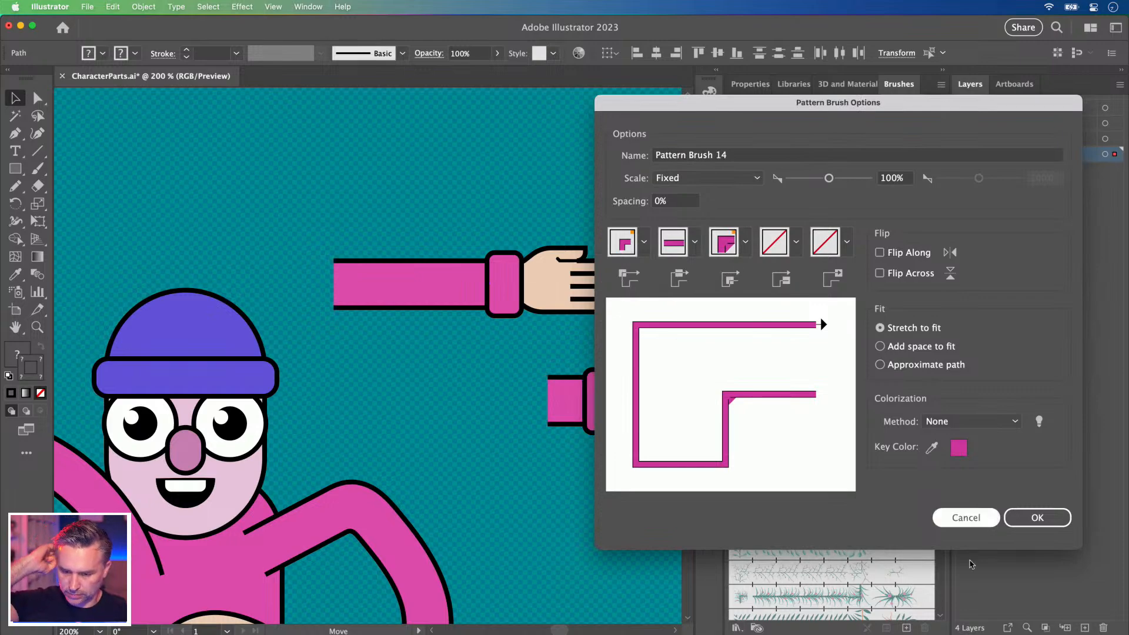
click(1034, 519)
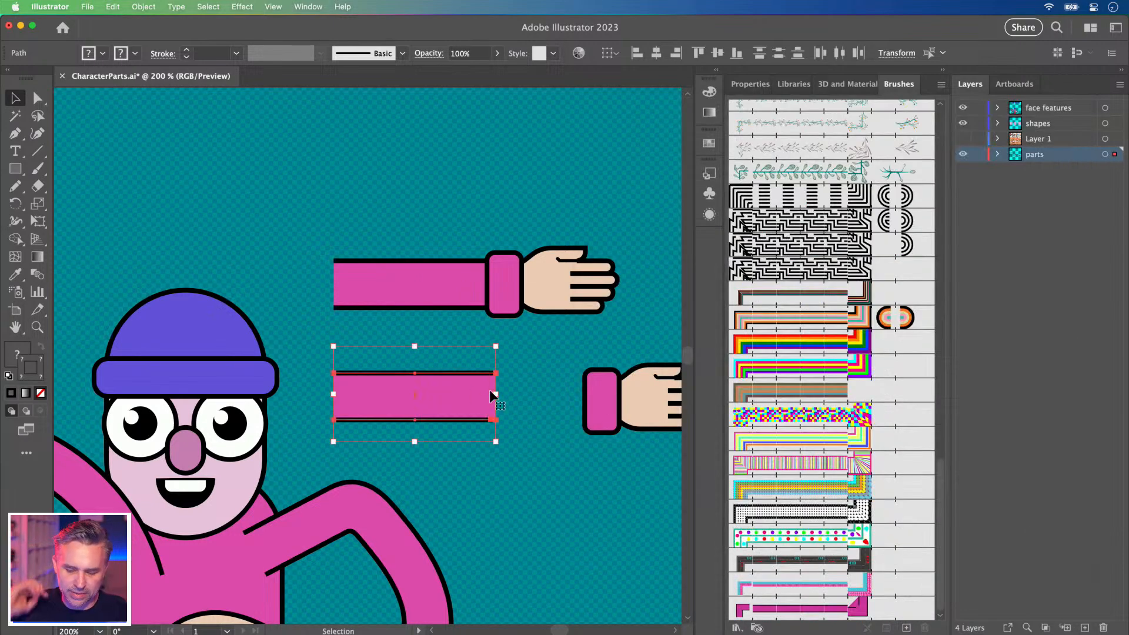
Try the pink sleeve brush on a pencil curve, then delete the curve and the brush.
click(539, 492)
mouse_move(539, 492)
mouse_down()
mouse_move(298, 378)
mouse_move(312, 323)
mouse_move(611, 386)
mouse_up()
key(n)
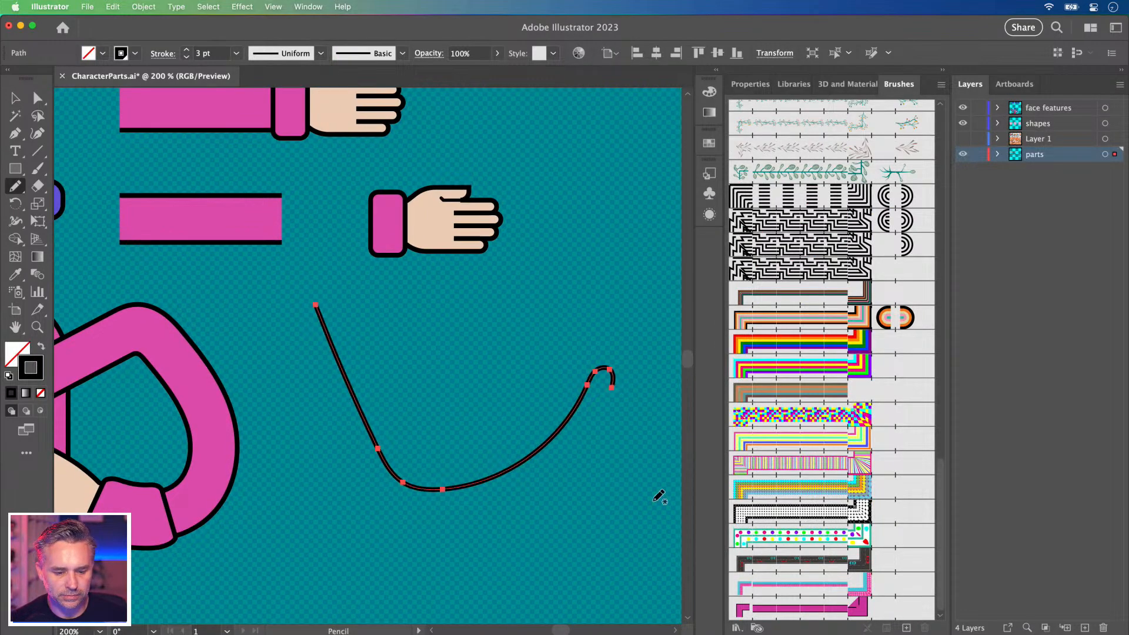
click(788, 608)
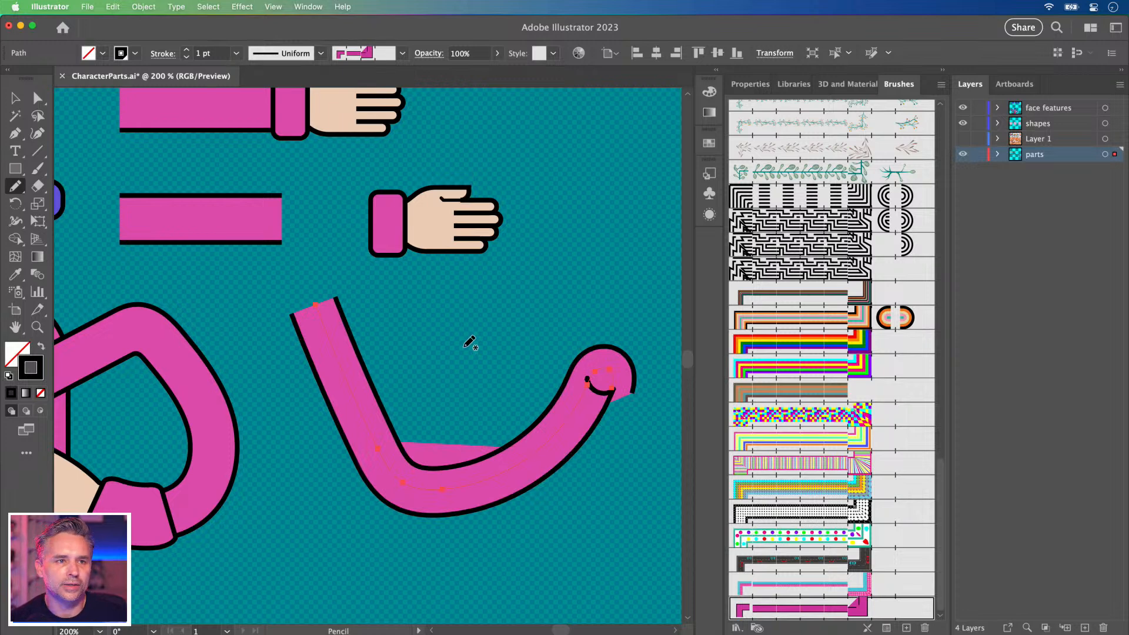
key(Delete)
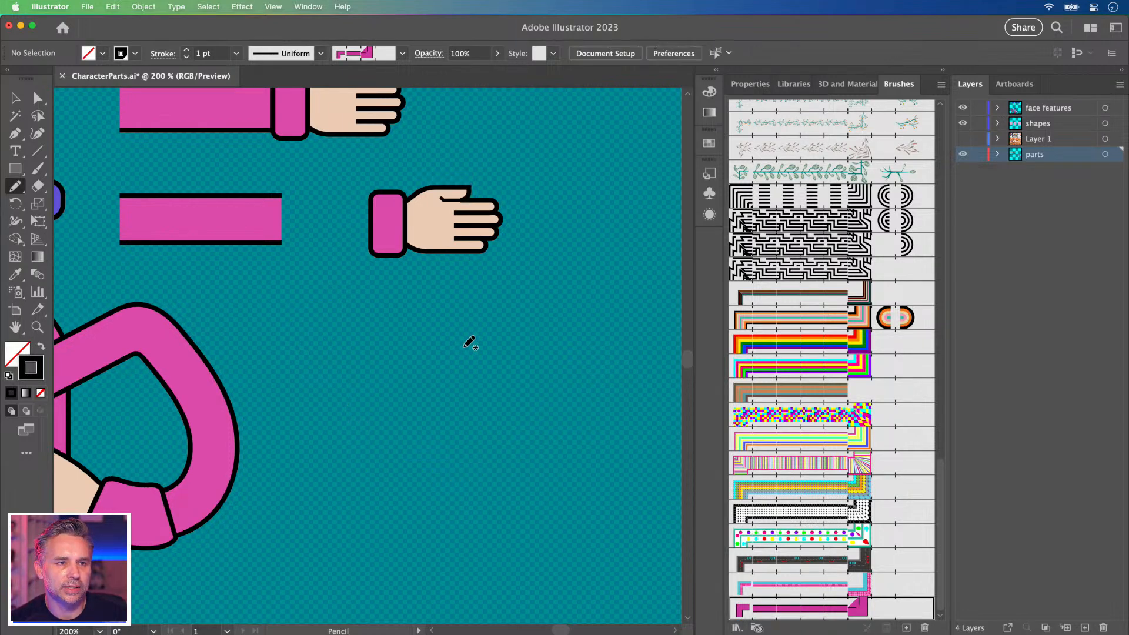
click(16, 98)
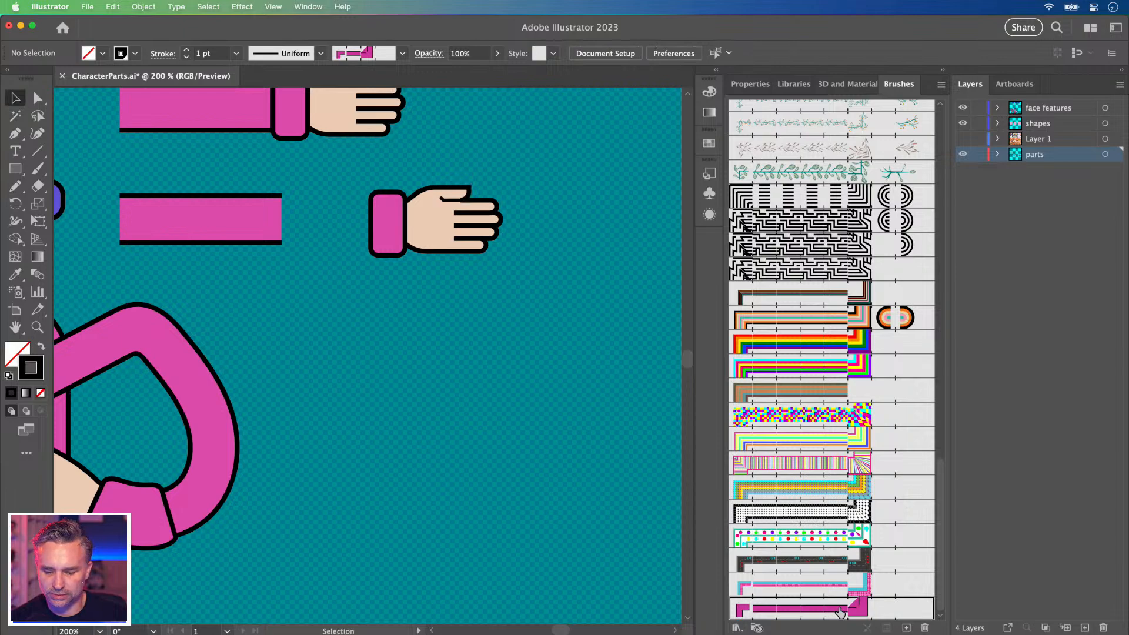
click(924, 627)
click(610, 352)
scroll(429, 318, left, 5)
scroll(428, 318, up, 2)
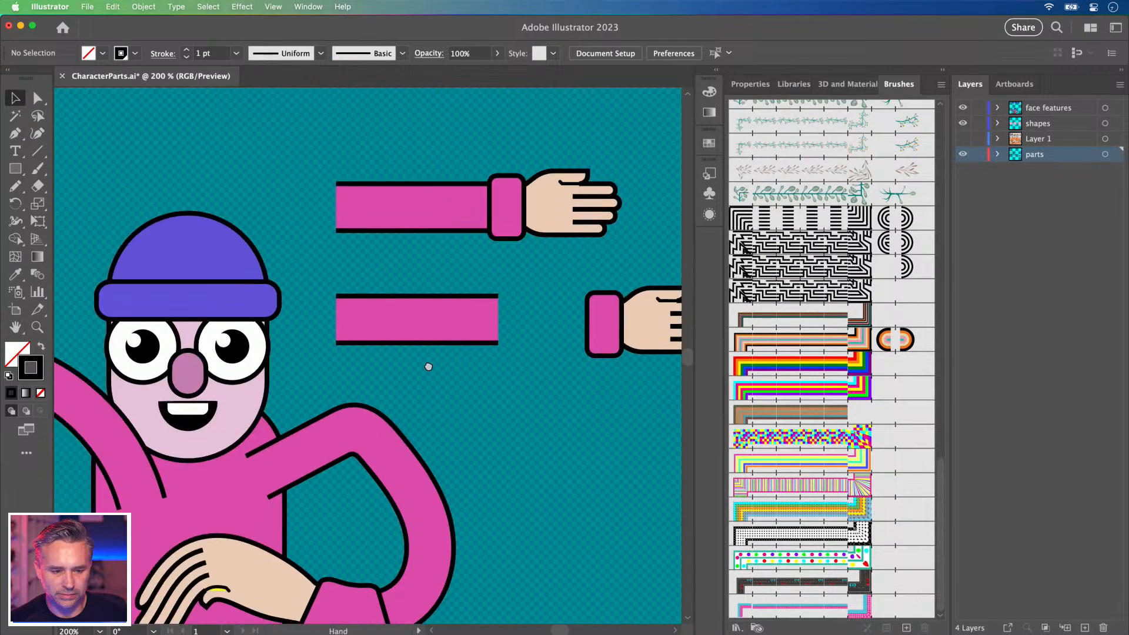
Set the sleeve bar's fill to None and select all of its parts.
click(434, 321)
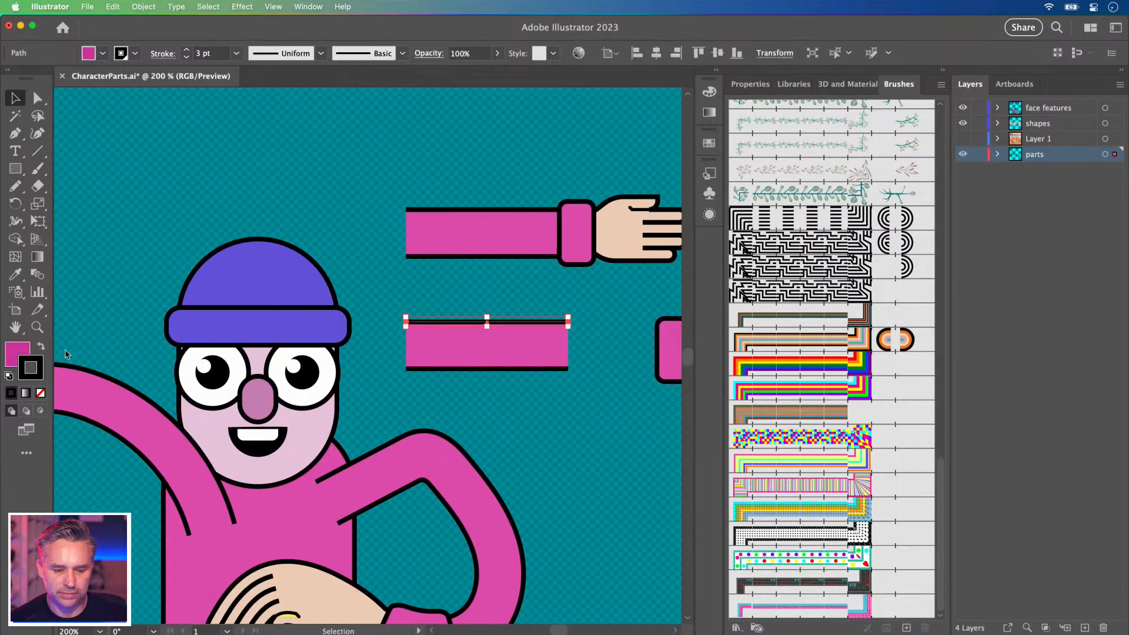
click(14, 356)
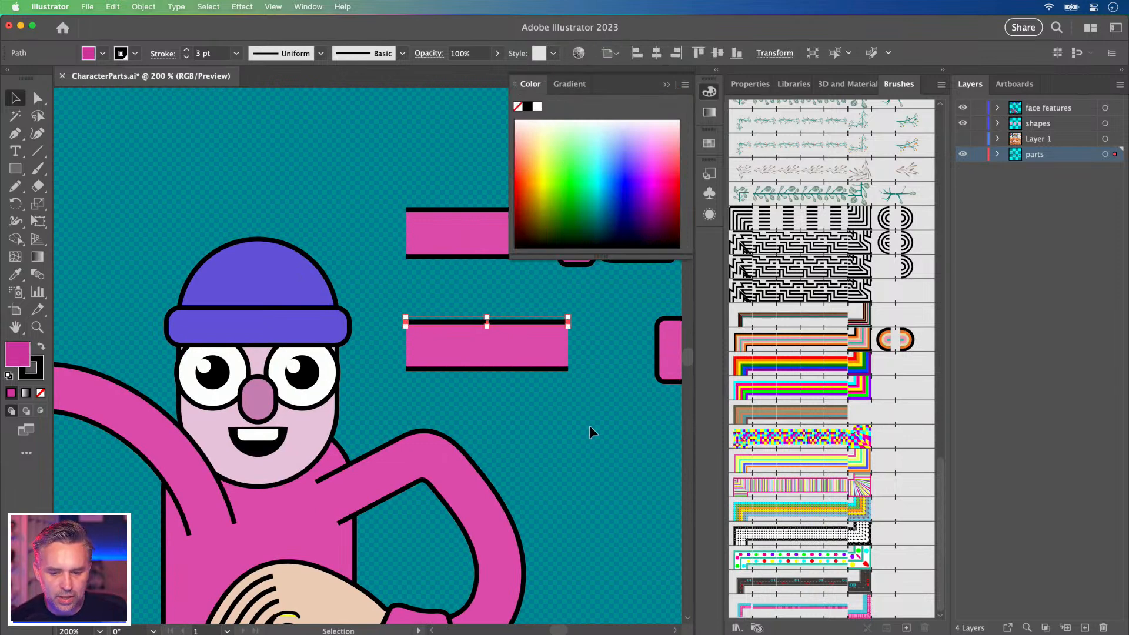
scroll(590, 429, right, 3)
scroll(590, 429, down, 2)
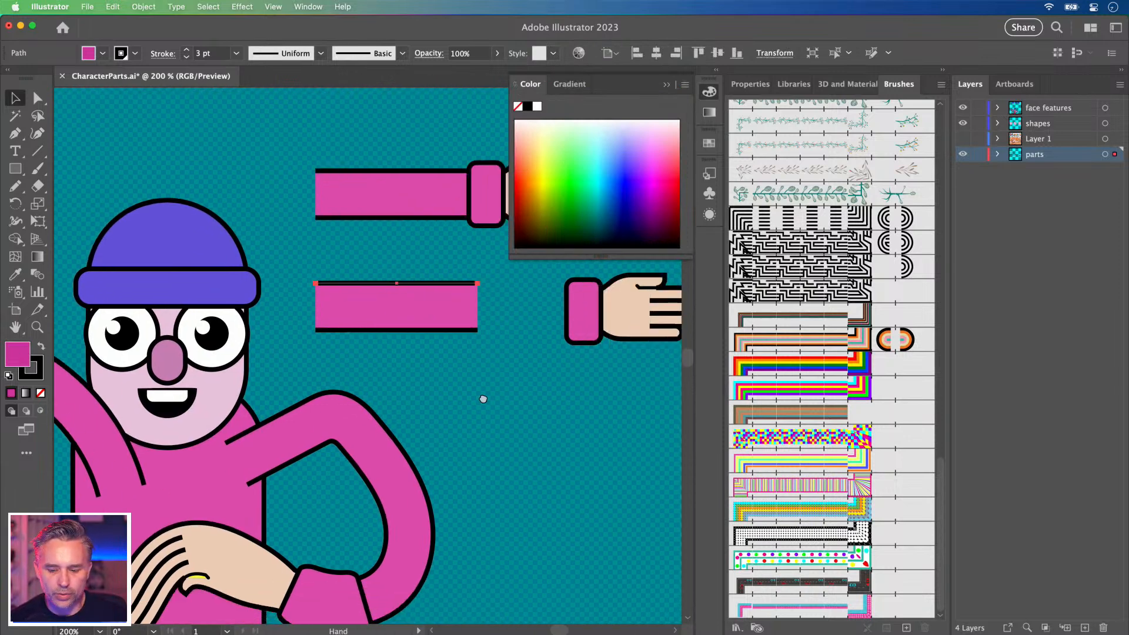
shift+click(425, 329)
click(41, 392)
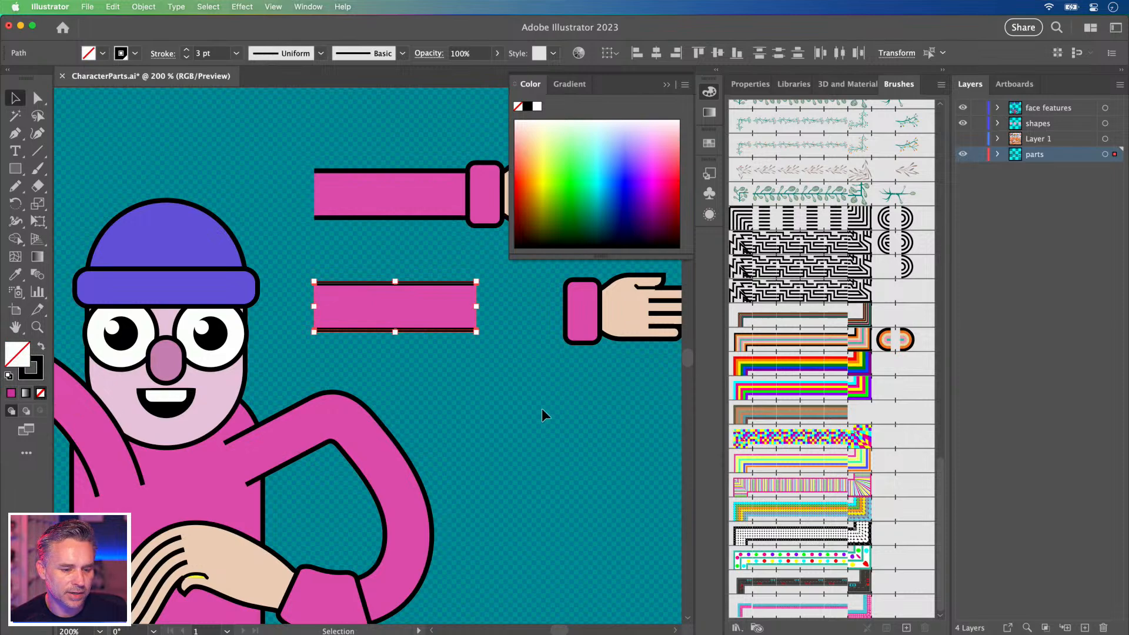
click(275, 272)
click(315, 250)
drag(290, 243, 482, 347)
Turn the sleeve bar into a new Pattern Brush with an auto-generated outer corner tile.
drag(370, 299, 823, 441)
click(522, 357)
click(632, 388)
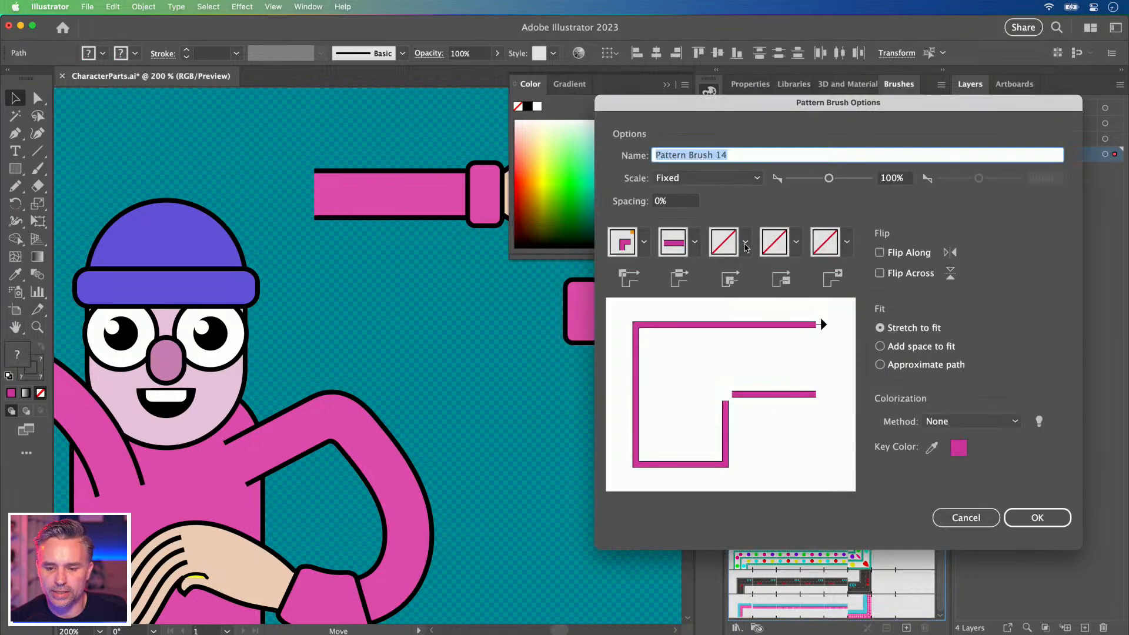
click(745, 247)
click(651, 363)
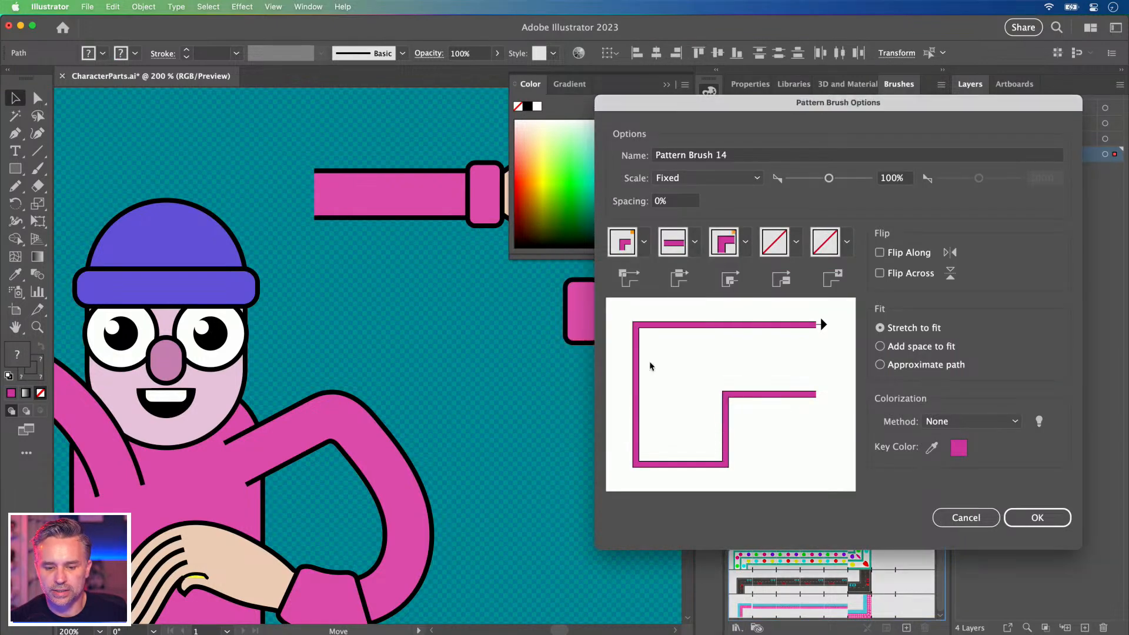
click(1036, 517)
Pencil-draw a U-shaped test arm, apply the new sleeve brush, then delete it.
scroll(534, 354, right, 10)
scroll(534, 354, down, 3)
key(n)
mouse_move(246, 335)
mouse_down()
mouse_move(281, 497)
mouse_move(511, 434)
mouse_up()
click(800, 608)
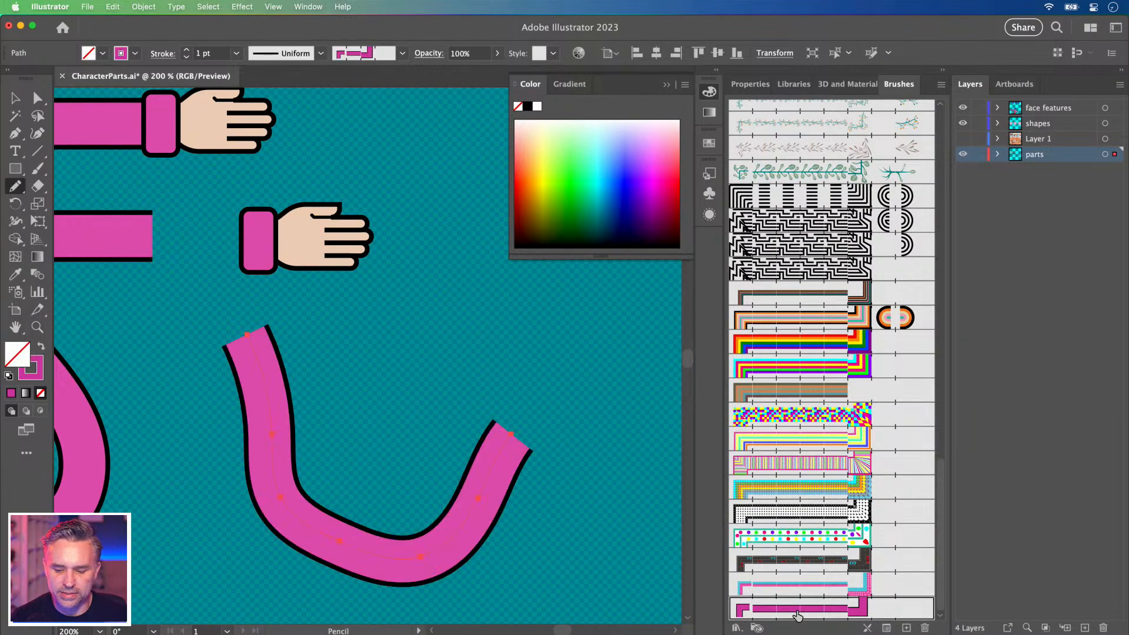
scroll(226, 324, left, 5)
scroll(225, 325, up, 1)
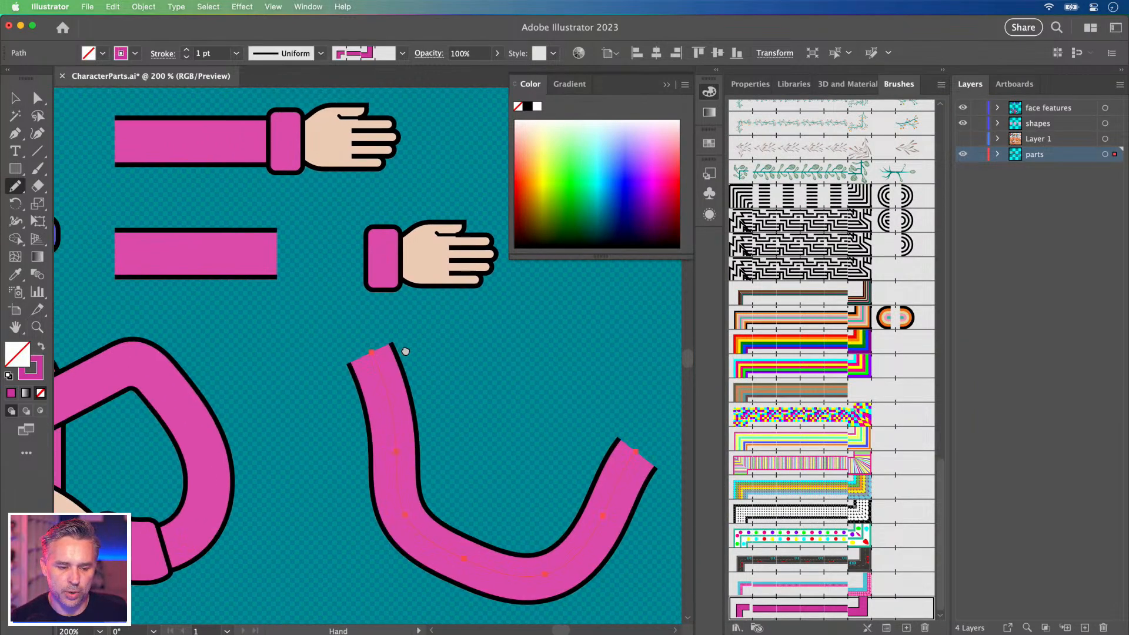
click(664, 85)
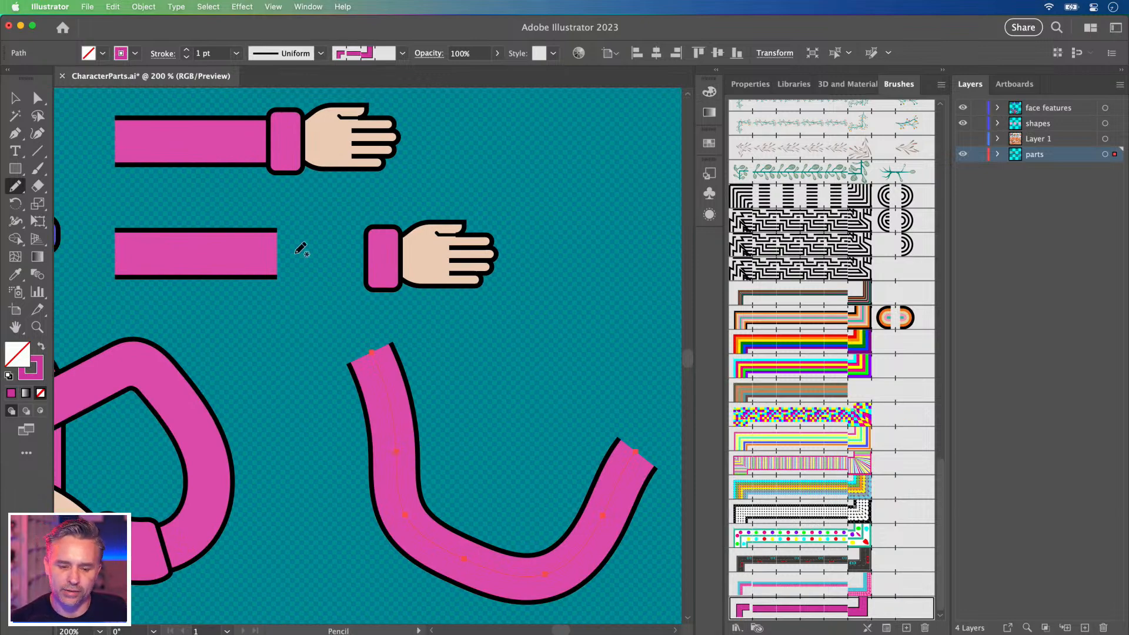
key(Delete)
Add the lower hand group as the end tile of the sleeve pattern brush.
key(v)
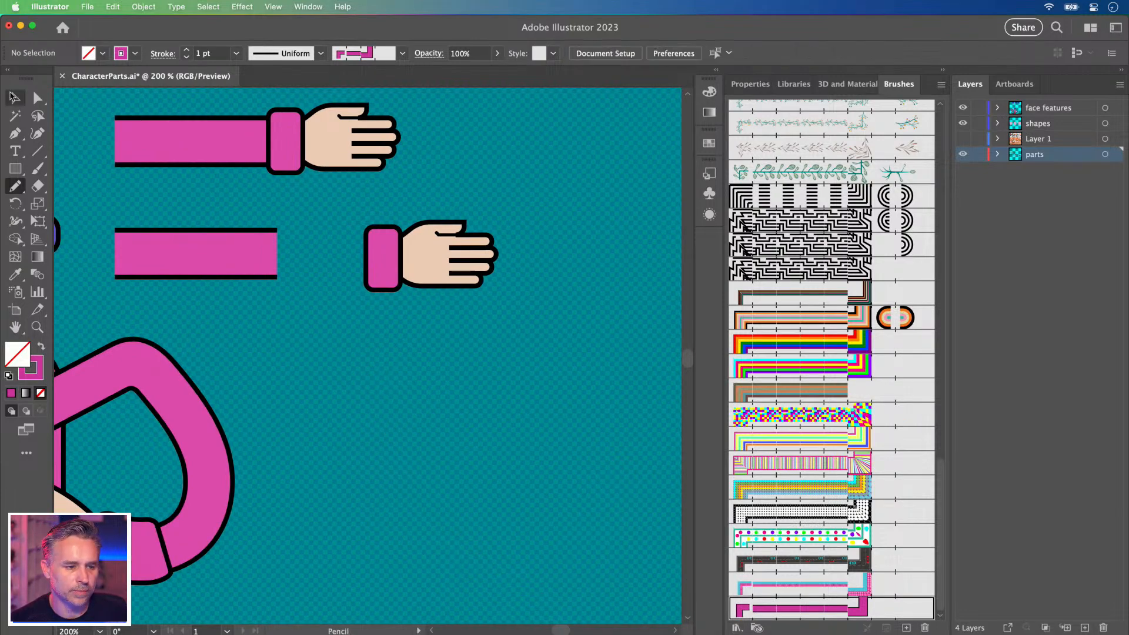
click(395, 204)
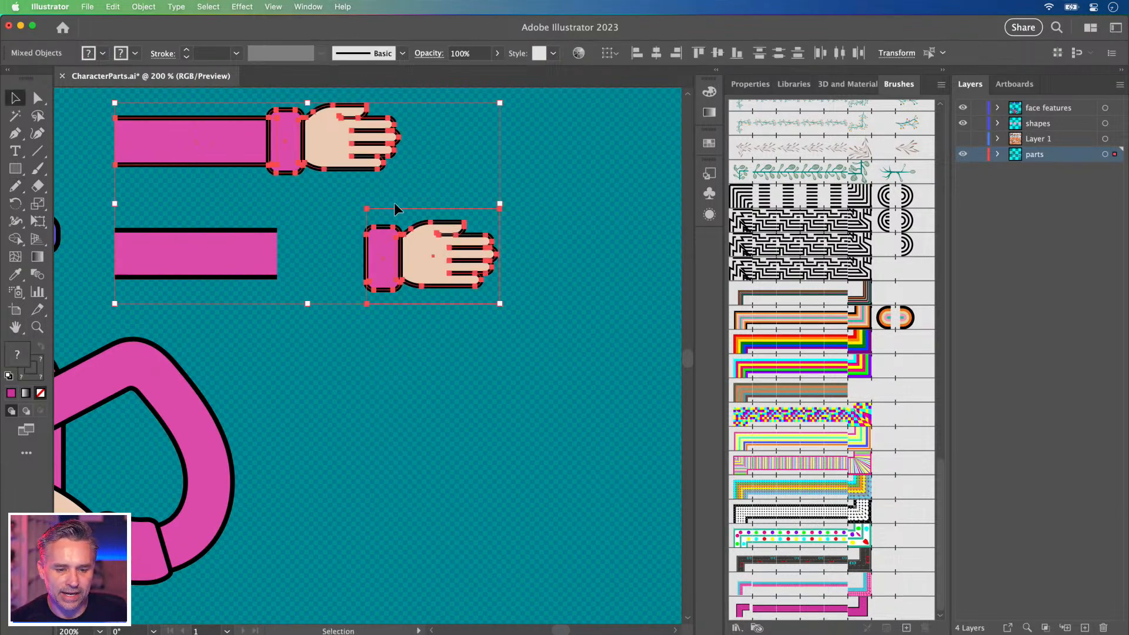
click(477, 387)
mouse_move(375, 232)
mouse_down()
mouse_move(889, 589)
mouse_move(877, 606)
mouse_up()
click(559, 388)
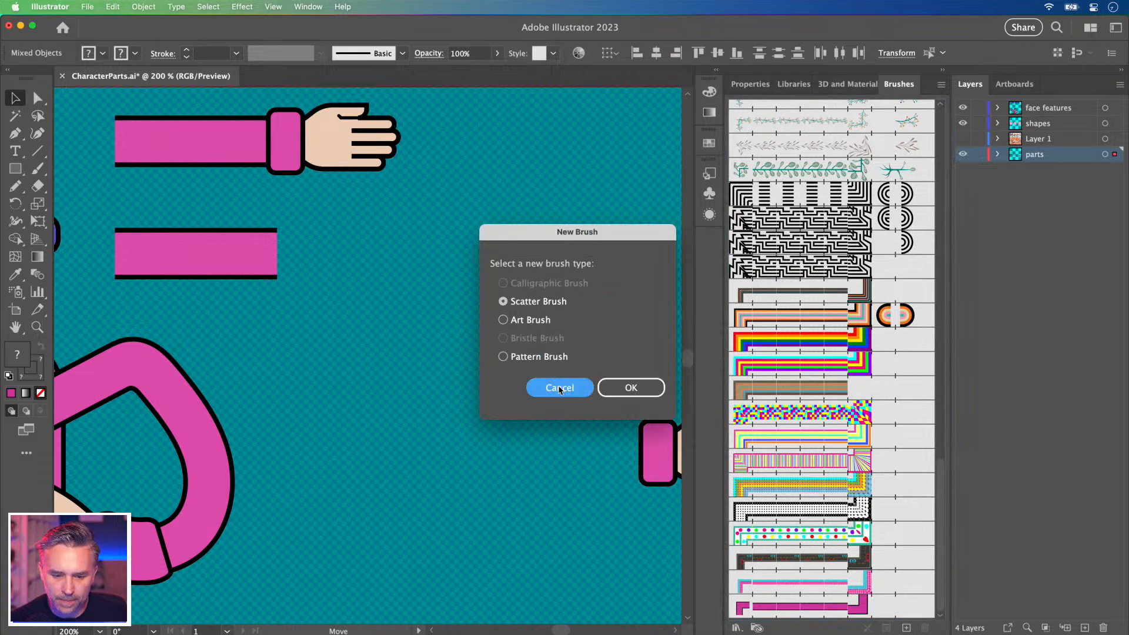
mouse_move(411, 250)
mouse_down()
mouse_move(791, 611)
mouse_move(883, 610)
mouse_move(386, 351)
mouse_move(386, 245)
mouse_move(483, 451)
mouse_move(423, 231)
mouse_move(398, 242)
mouse_up()
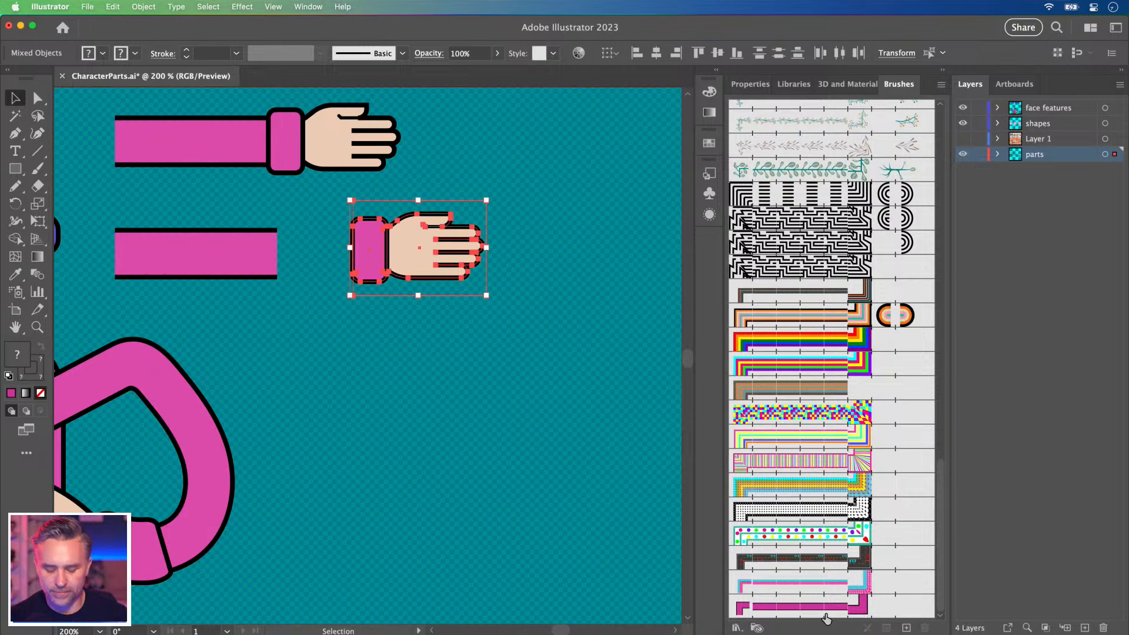
drag(406, 244, 593, 552)
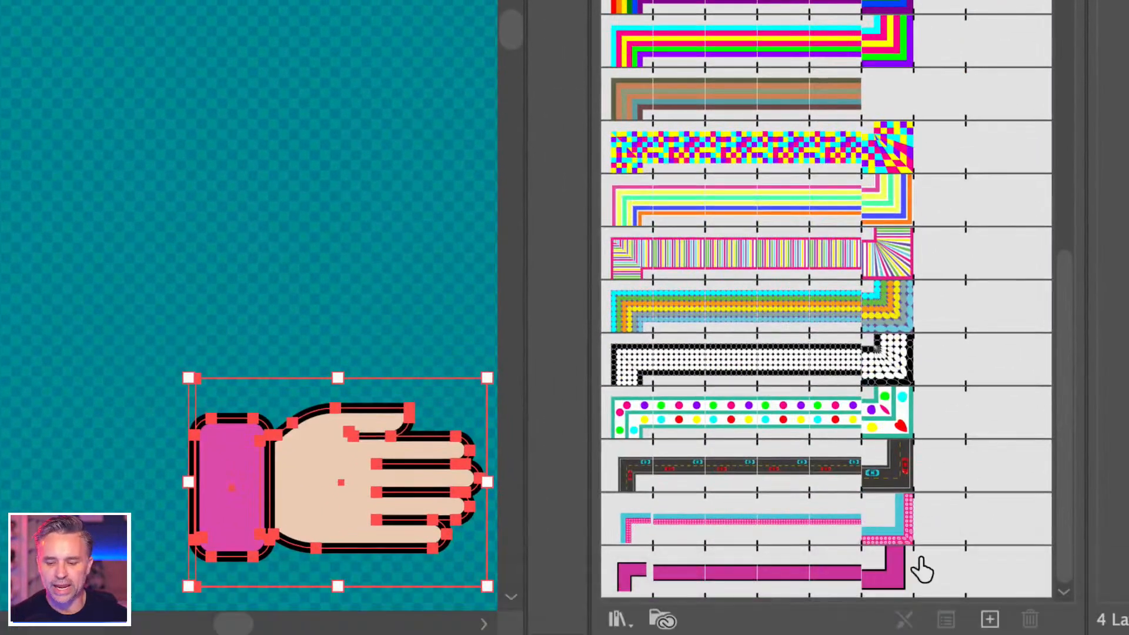
mouse_move(338, 447)
mouse_down()
mouse_move(780, 496)
mouse_move(953, 573)
mouse_up()
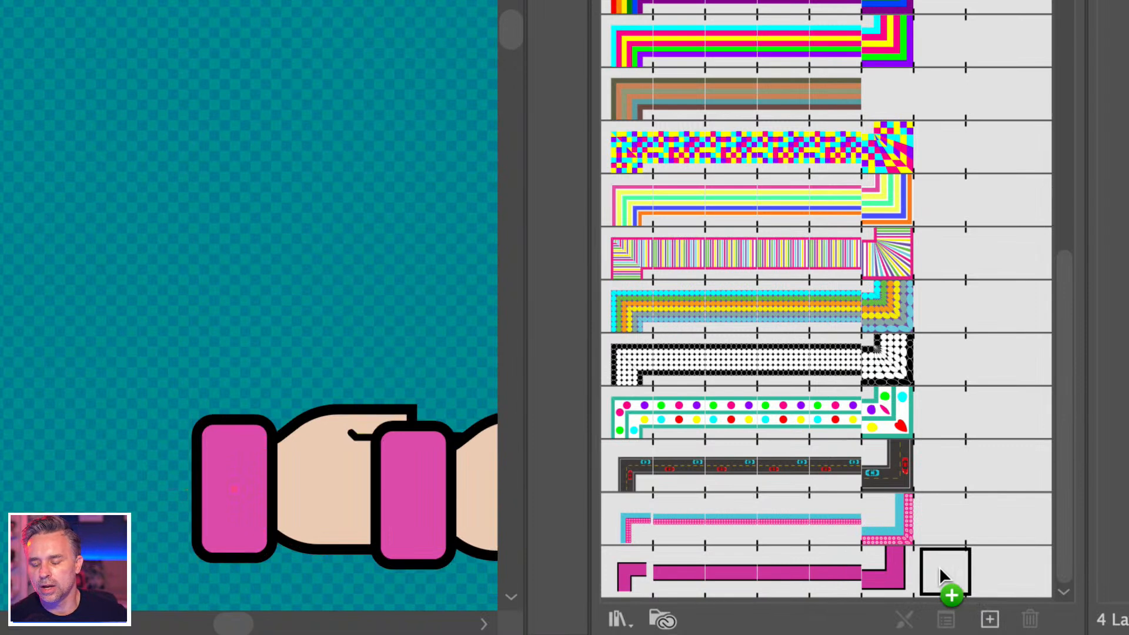
mouse_move(939, 566)
mouse_down()
mouse_move(1008, 566)
mouse_move(938, 564)
mouse_up()
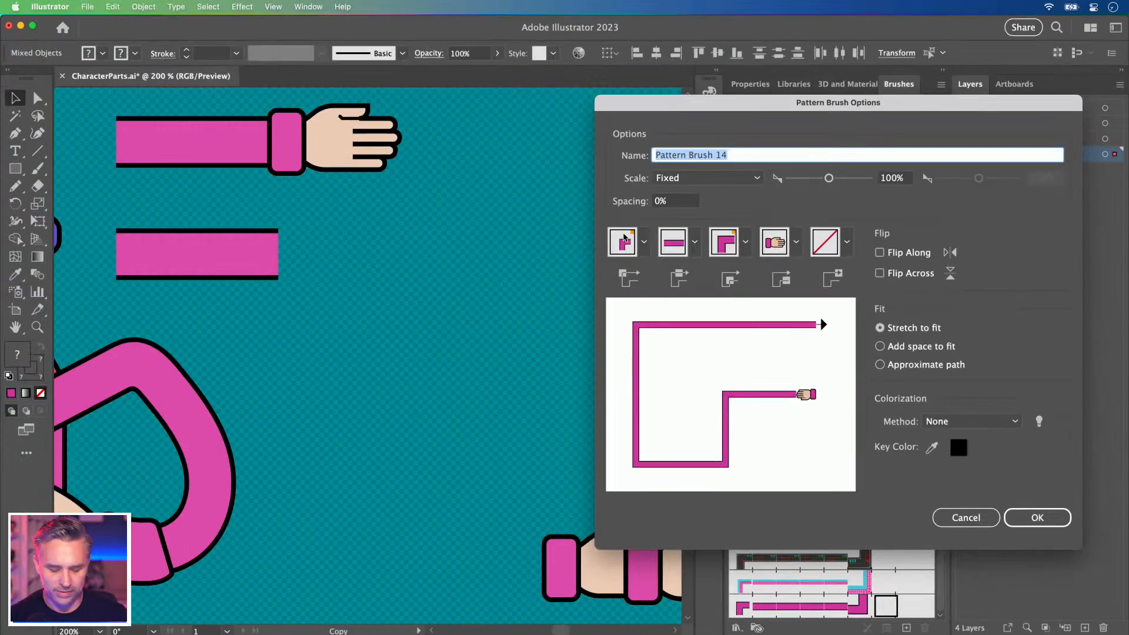
key(Return)
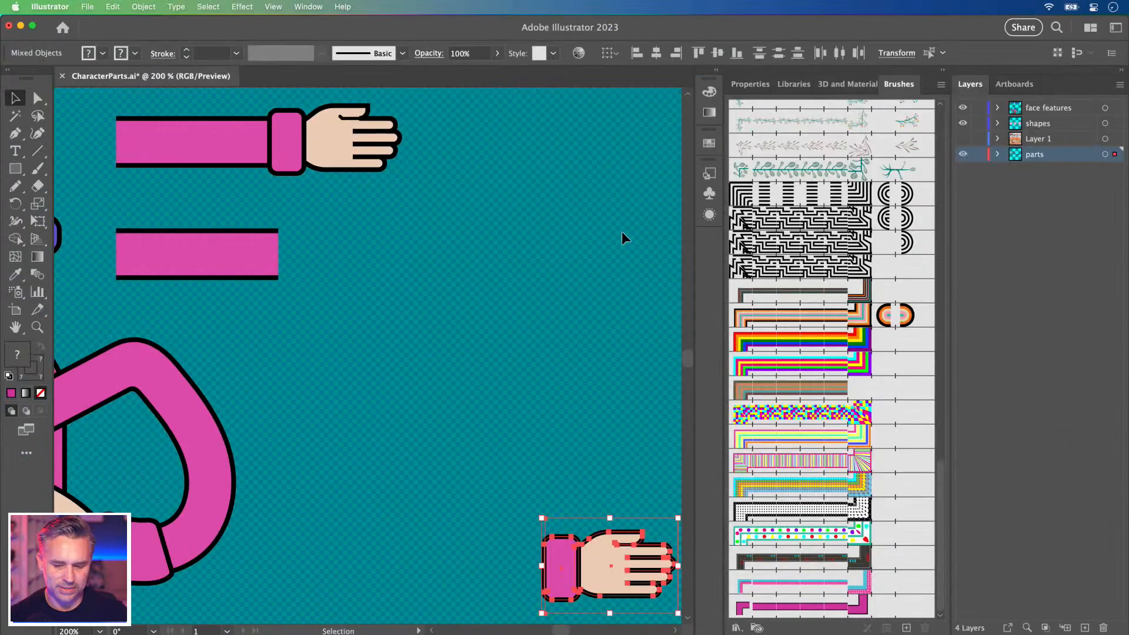
drag(601, 563, 904, 606)
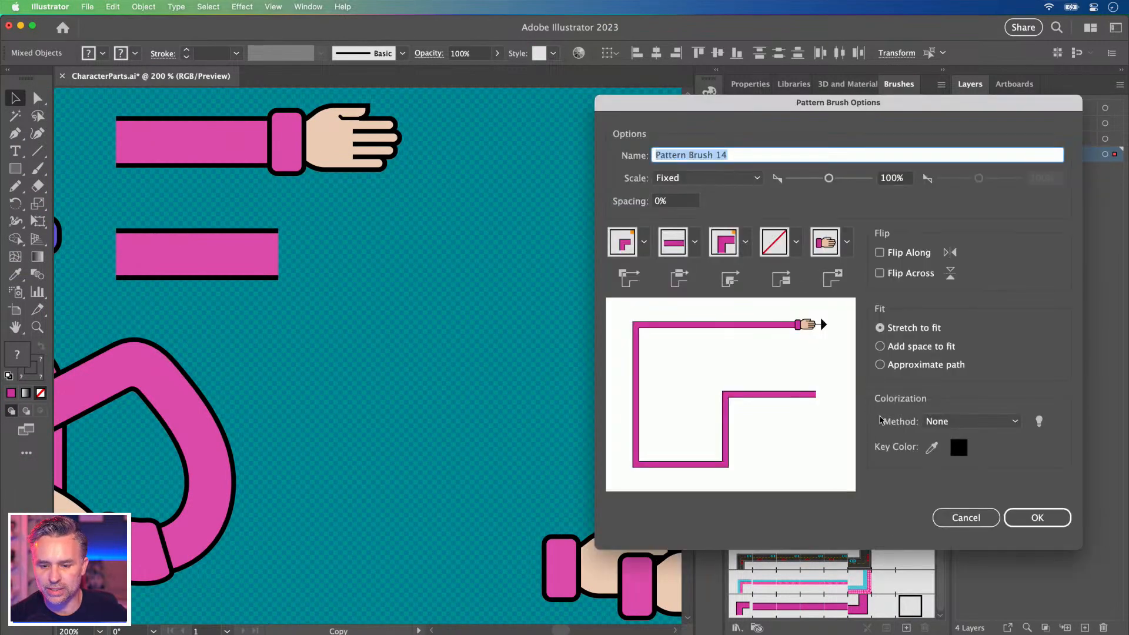
click(1012, 517)
Draw a wavy Pencil arm with the hand-ending sleeve brush, then zoom out.
click(411, 381)
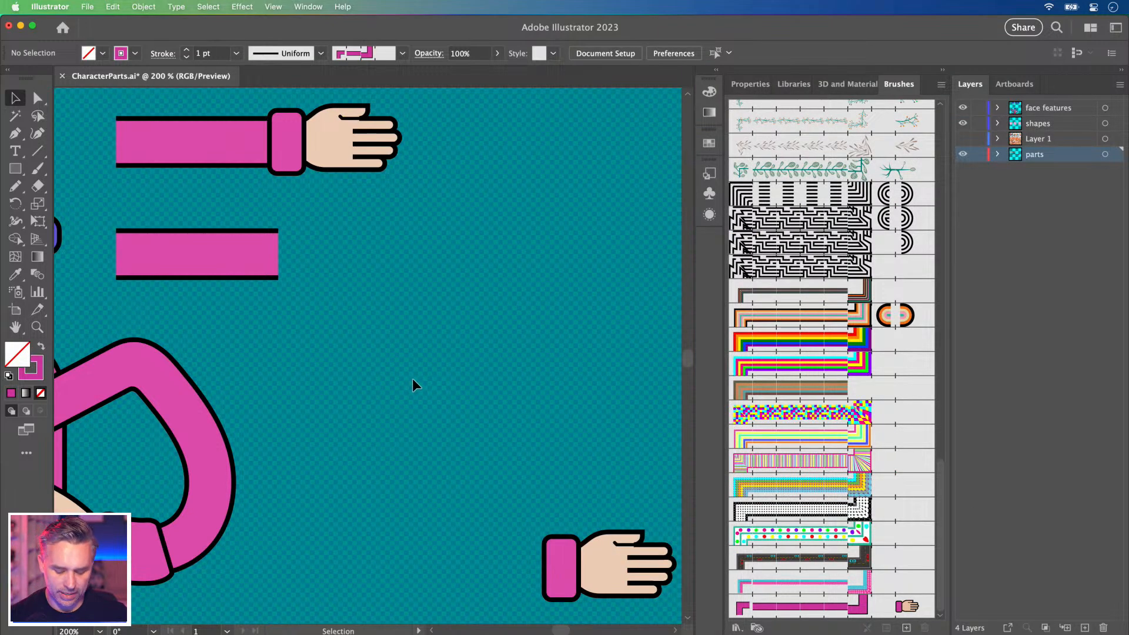
click(799, 609)
key(n)
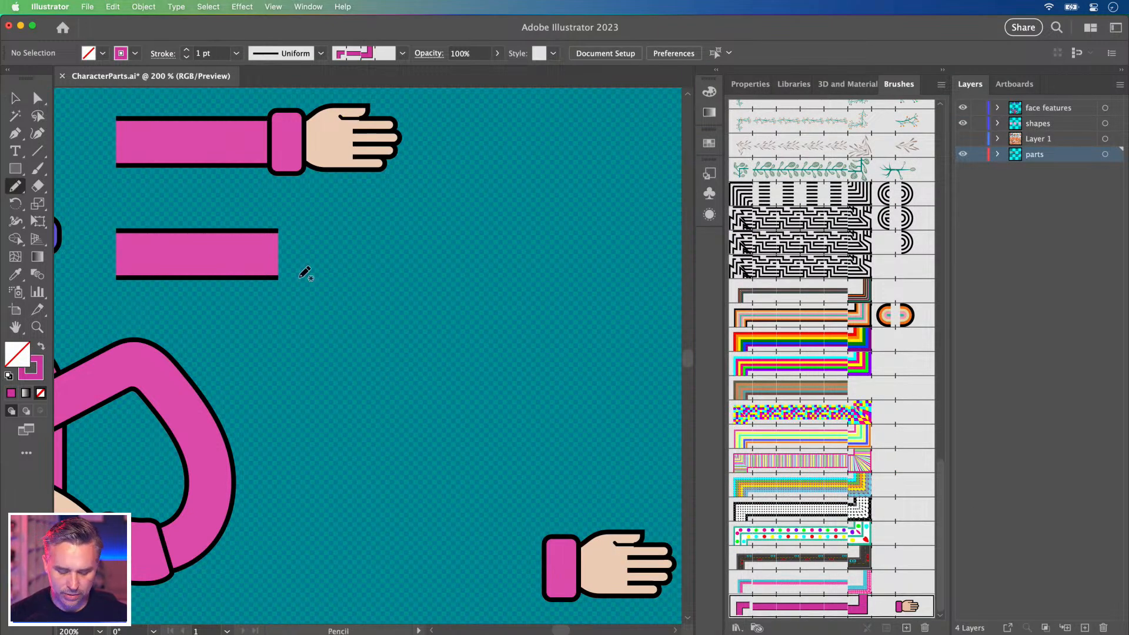
drag(346, 273, 552, 274)
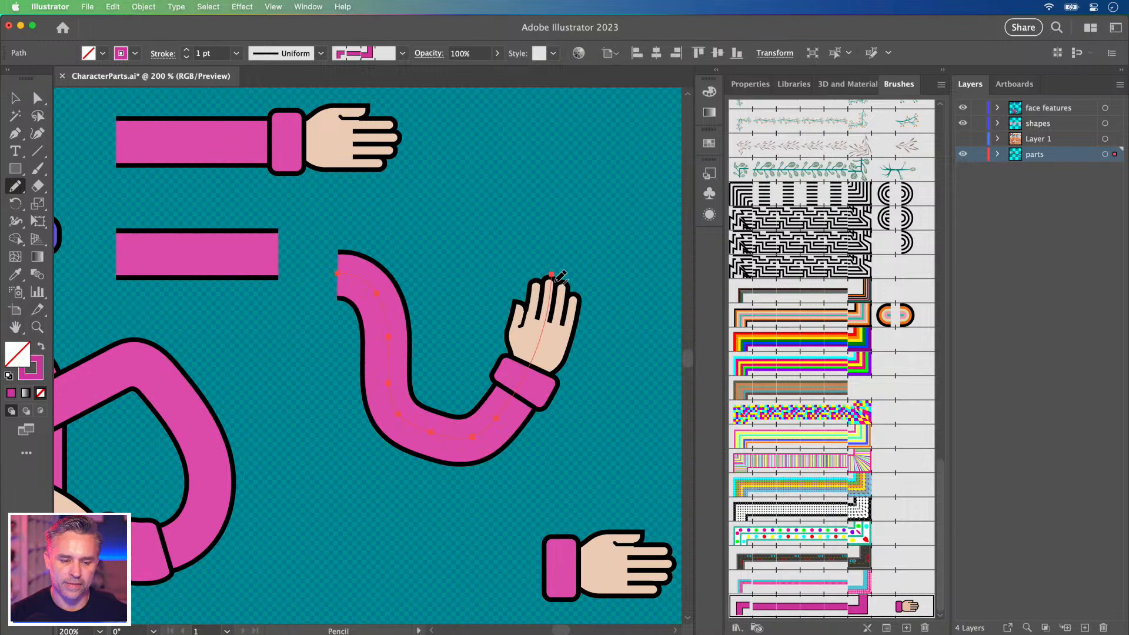
key(super+minus)
scroll(554, 282, left, 5)
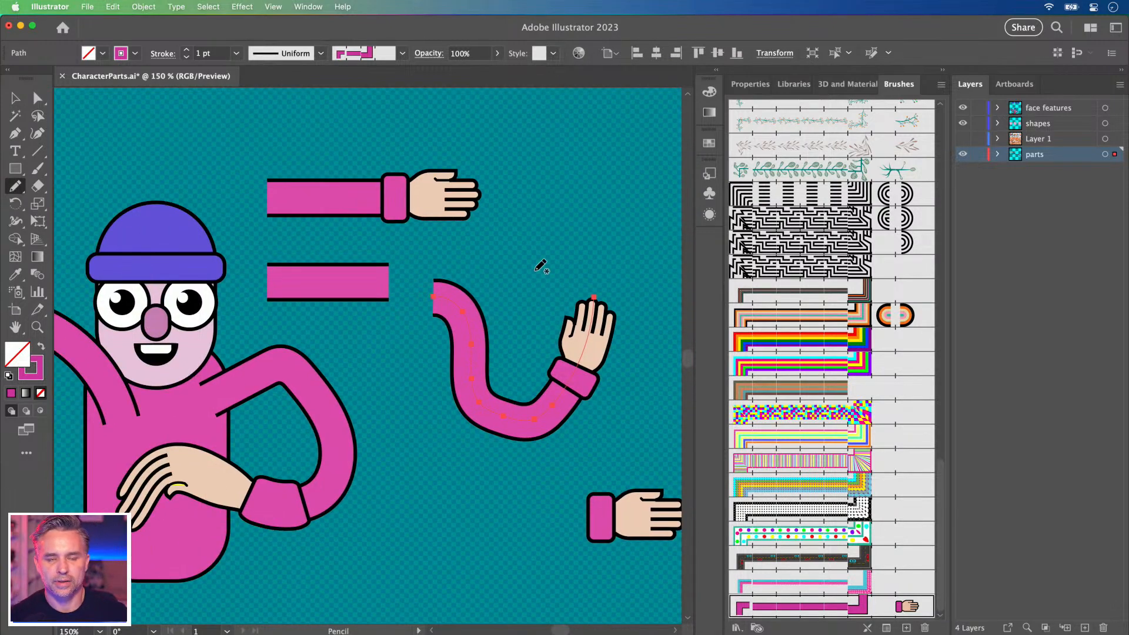
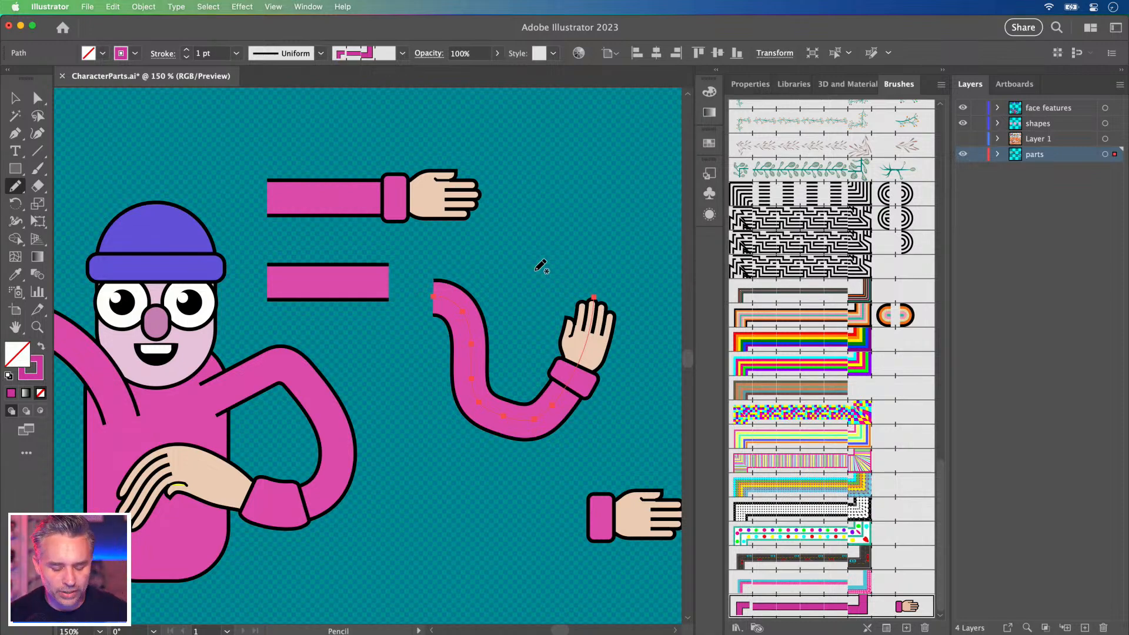
Collapse the Brushes panel and pan the view to bring the loose arm parts into sight.
click(941, 72)
mouse_move(294, 181)
mouse_down()
mouse_move(541, 160)
mouse_move(463, 154)
mouse_up()
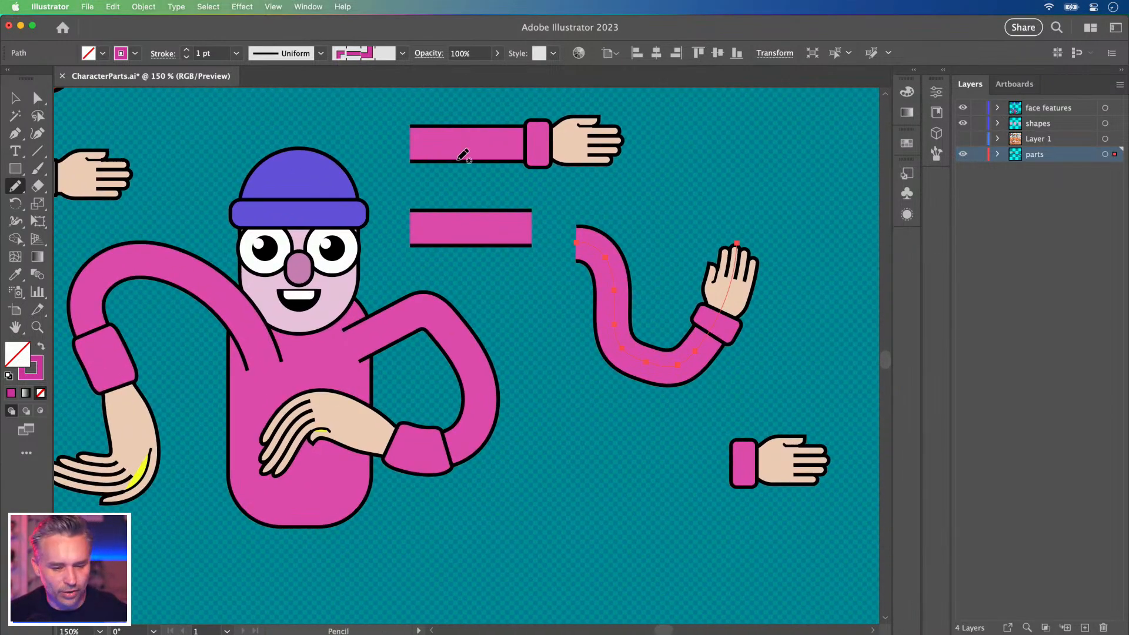
click(15, 98)
scroll(481, 179, right, 5)
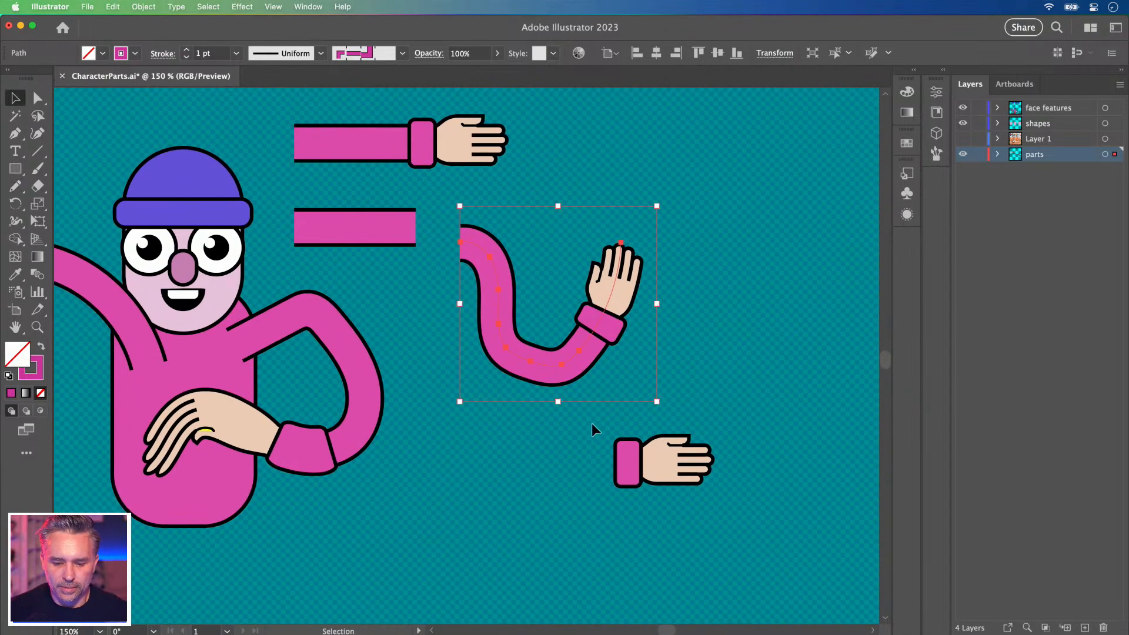
click(566, 435)
click(676, 462)
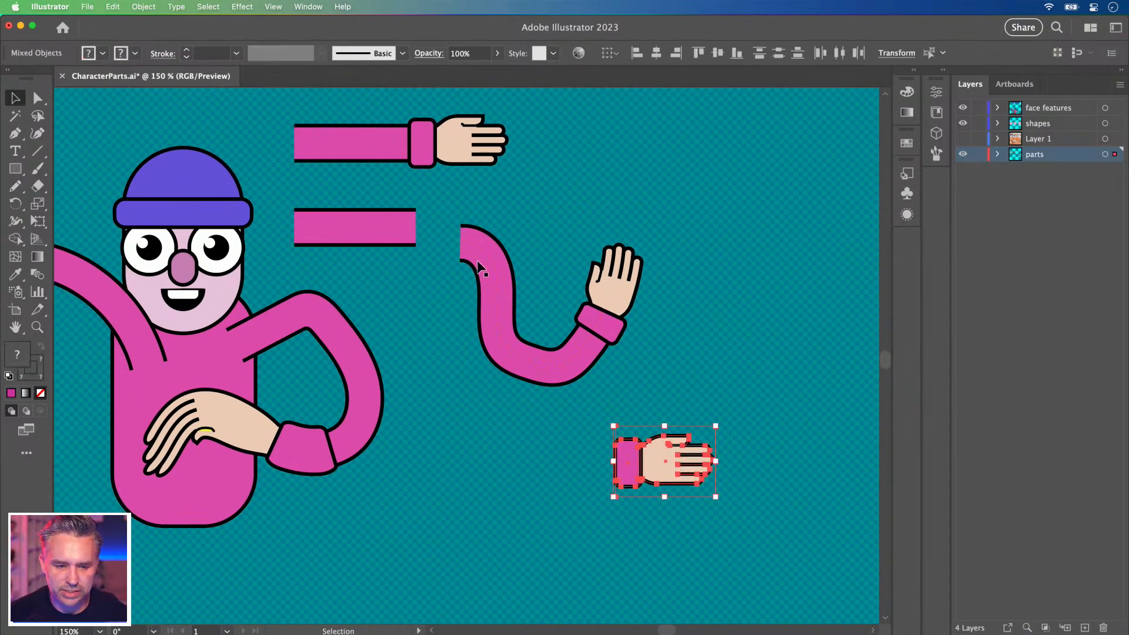
click(453, 336)
Drag the waving arm to the canvas bottom and set the small hand beside the lower pink bar.
drag(569, 347, 497, 596)
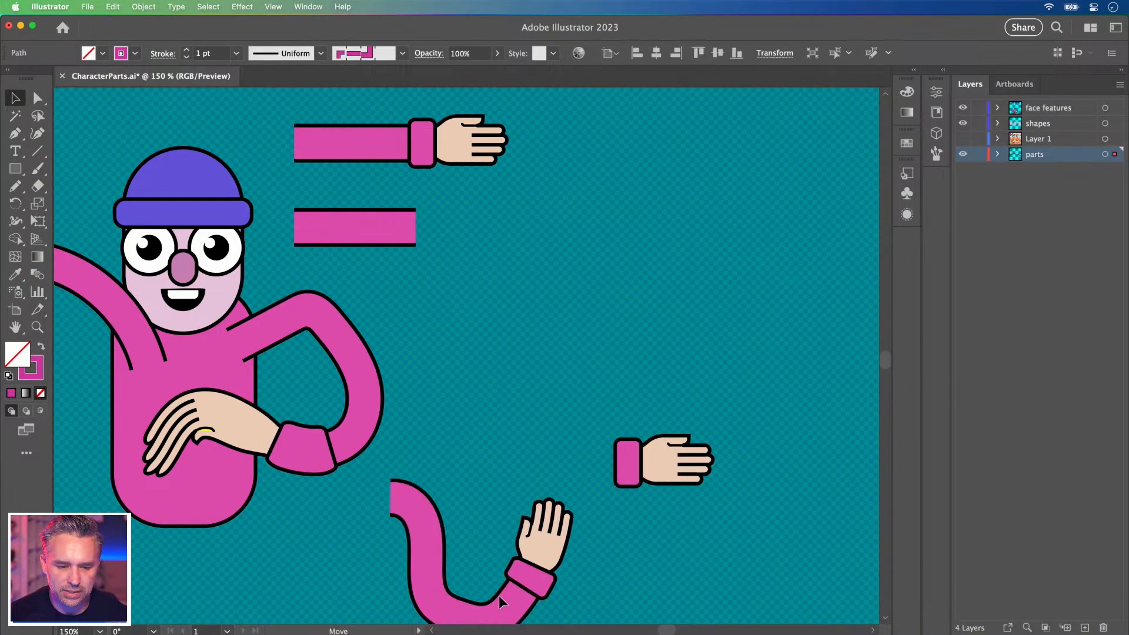
click(646, 450)
drag(645, 450, 482, 222)
Check the character's pink arm and the upper and lower sleeve-and-hand parts, ending on the bent arm.
drag(416, 188, 570, 294)
click(510, 186)
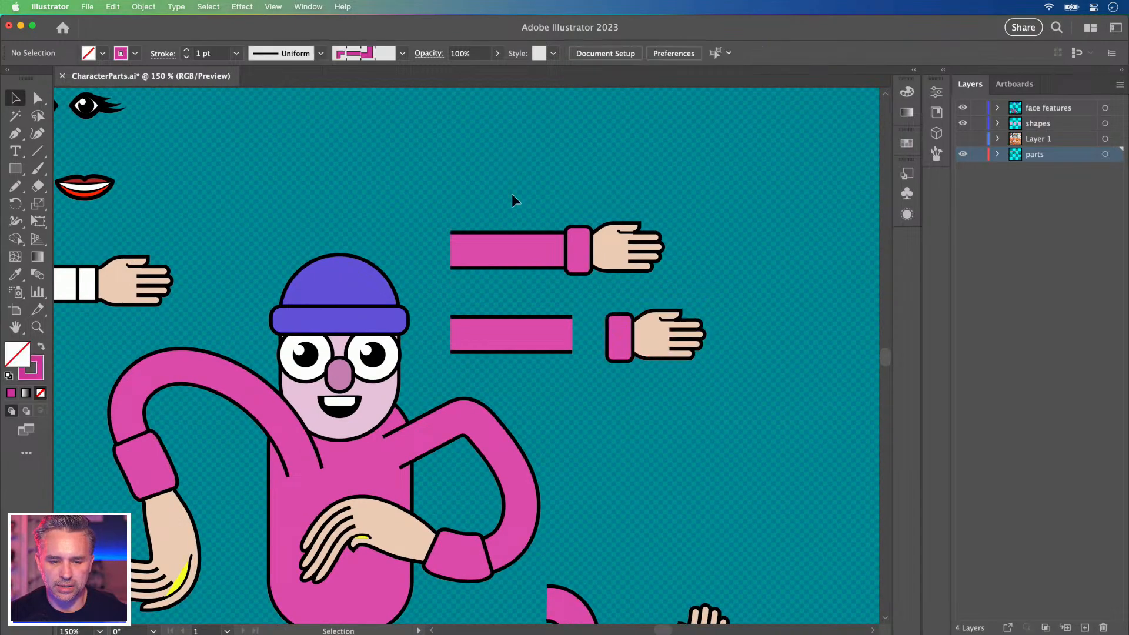
click(470, 417)
click(535, 212)
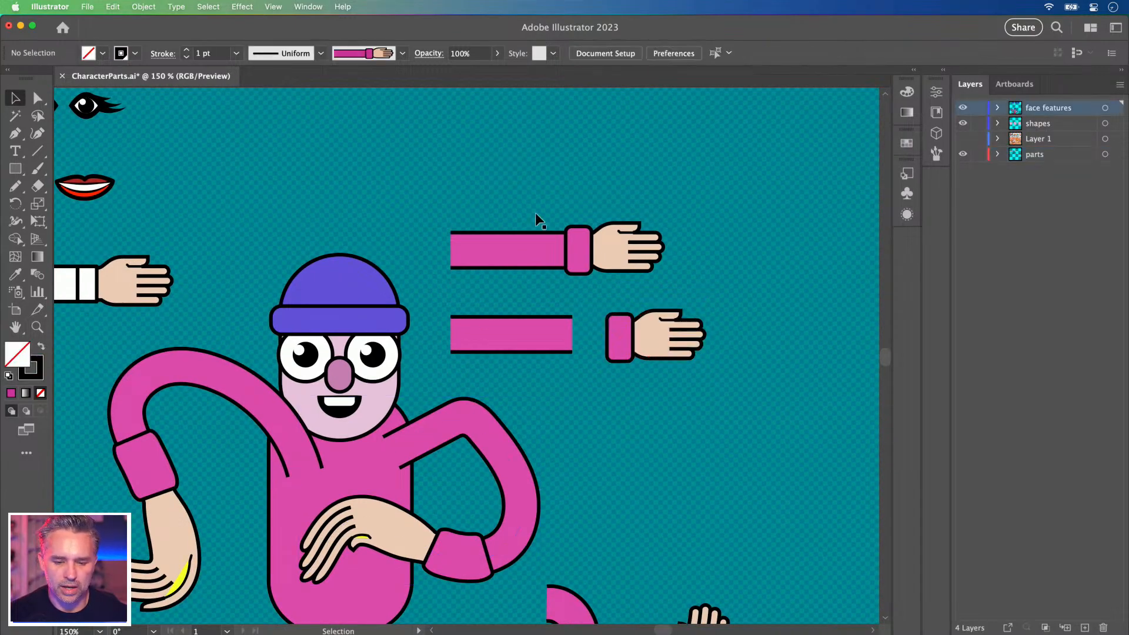
click(652, 269)
click(686, 410)
click(548, 332)
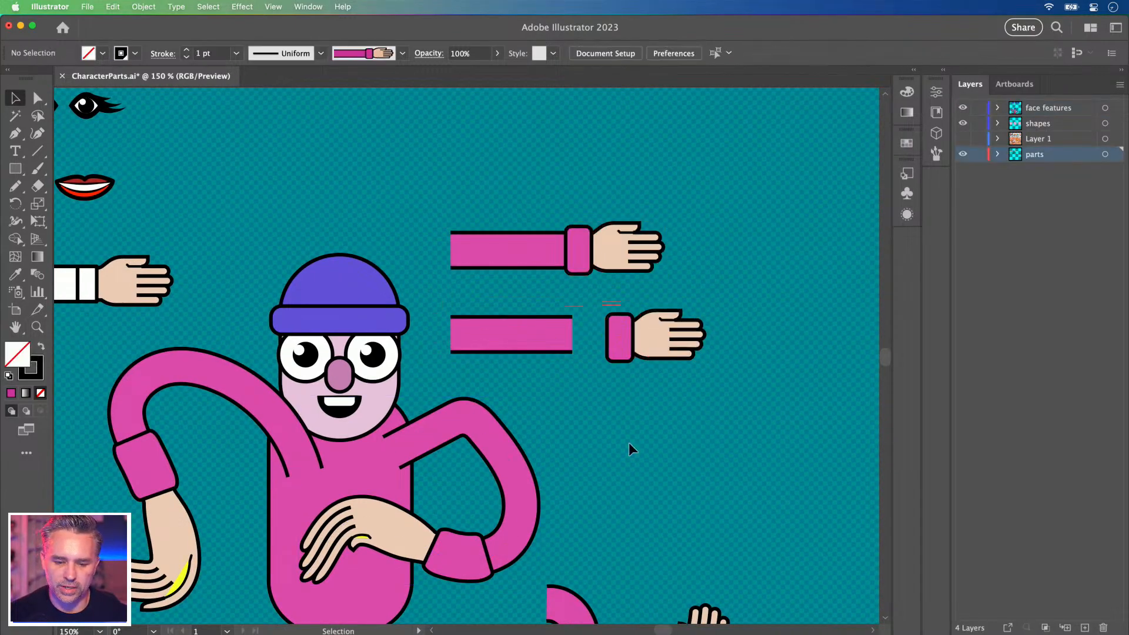
click(629, 408)
scroll(588, 382, down, 5)
scroll(588, 382, right, 3)
click(429, 350)
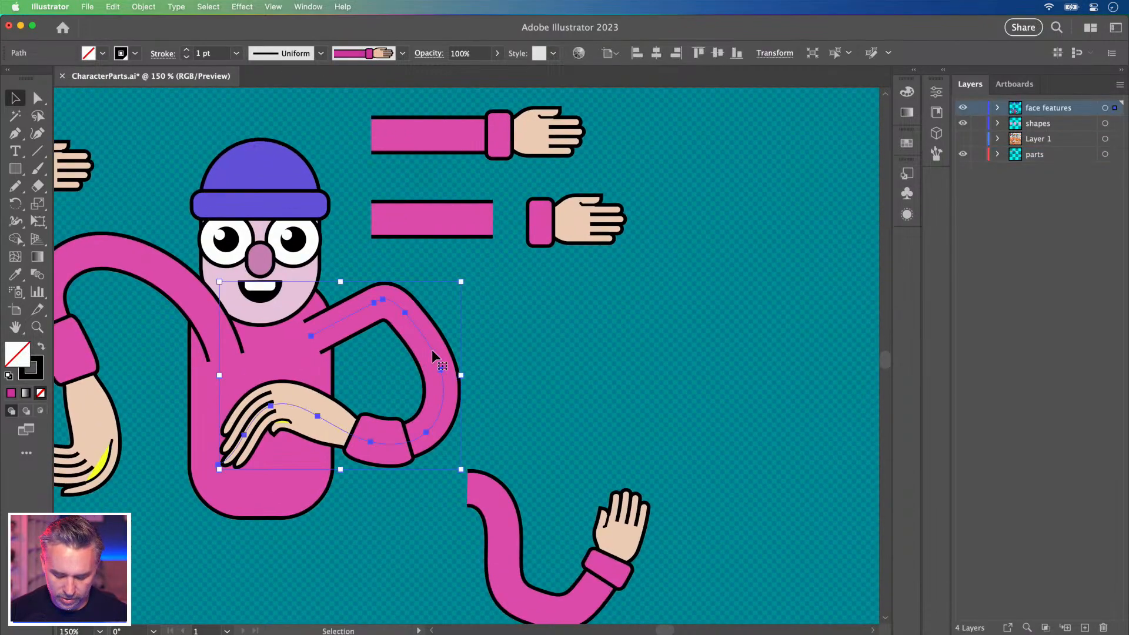
Pencil-draw a new wavy arm across the upper canvas, deleting a stray stroke.
key(n)
drag(758, 166, 869, 167)
mouse_move(685, 188)
mouse_down()
mouse_move(652, 215)
mouse_move(537, 231)
mouse_up()
key(Delete)
mouse_move(461, 166)
mouse_down()
mouse_move(587, 204)
mouse_move(794, 176)
mouse_up()
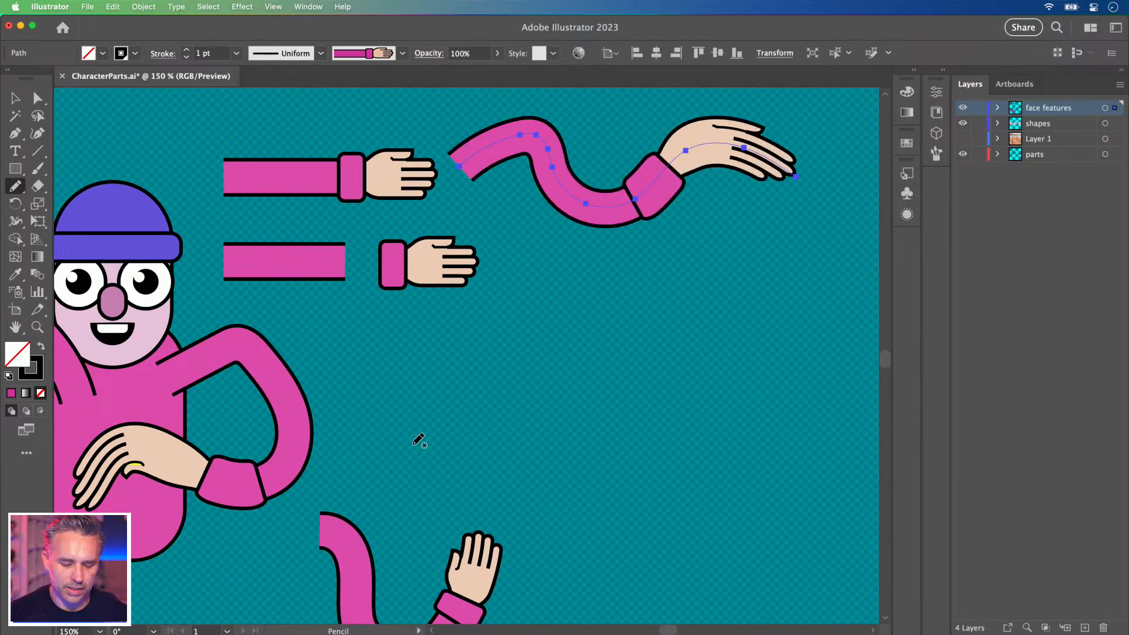
Eyedrop the waving arm's brush onto the wavy copy below.
key(v)
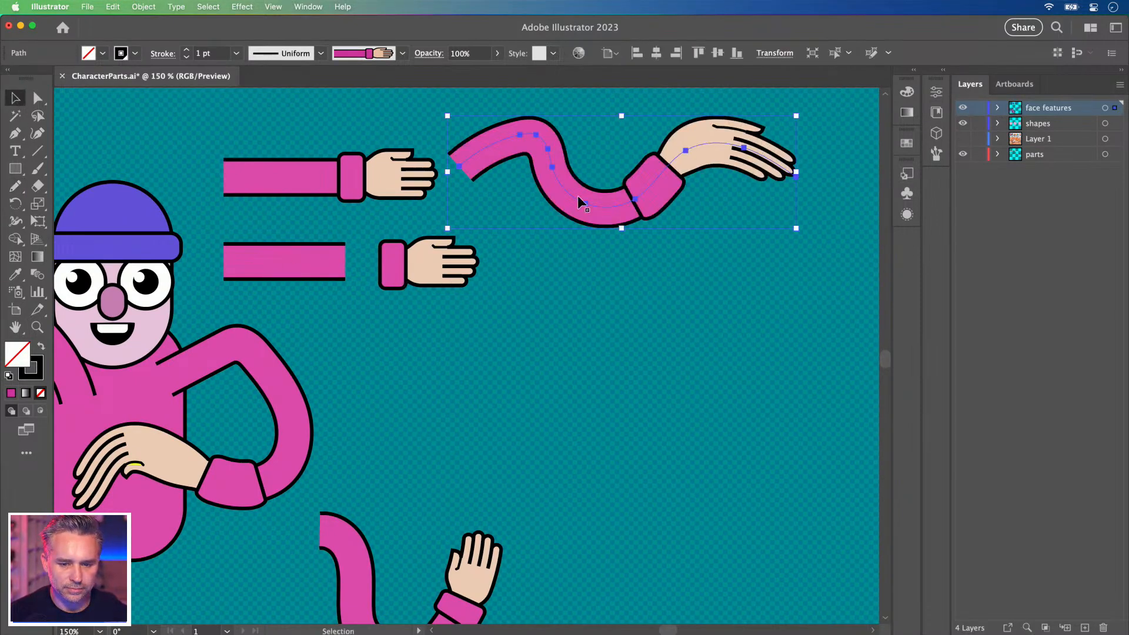
click(573, 362)
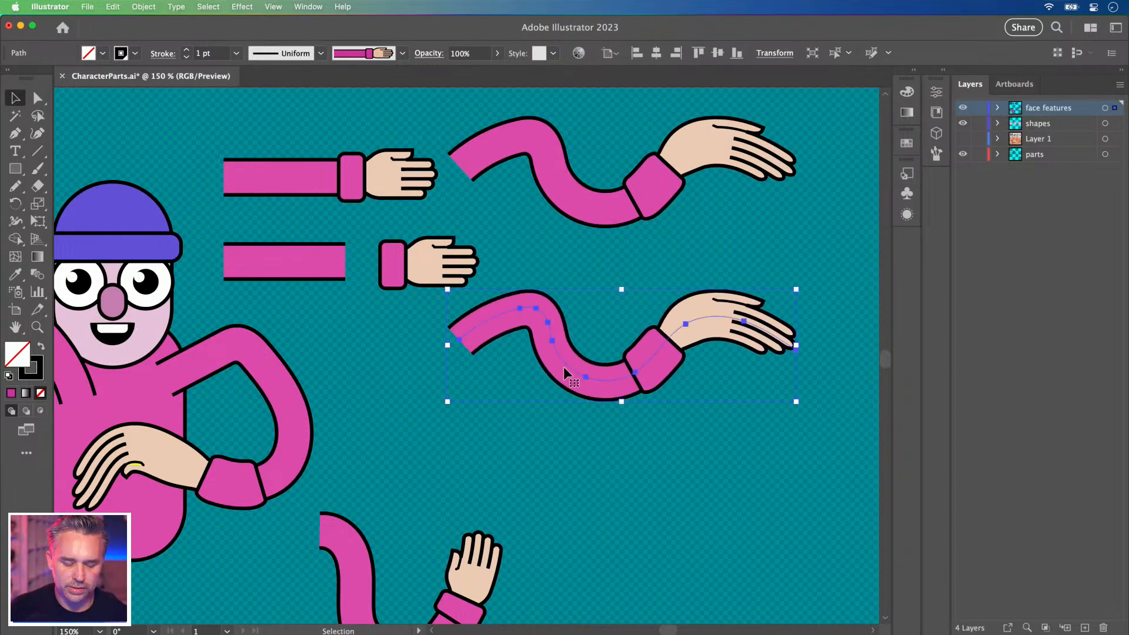
scroll(504, 382, down, 3)
key(i)
click(502, 509)
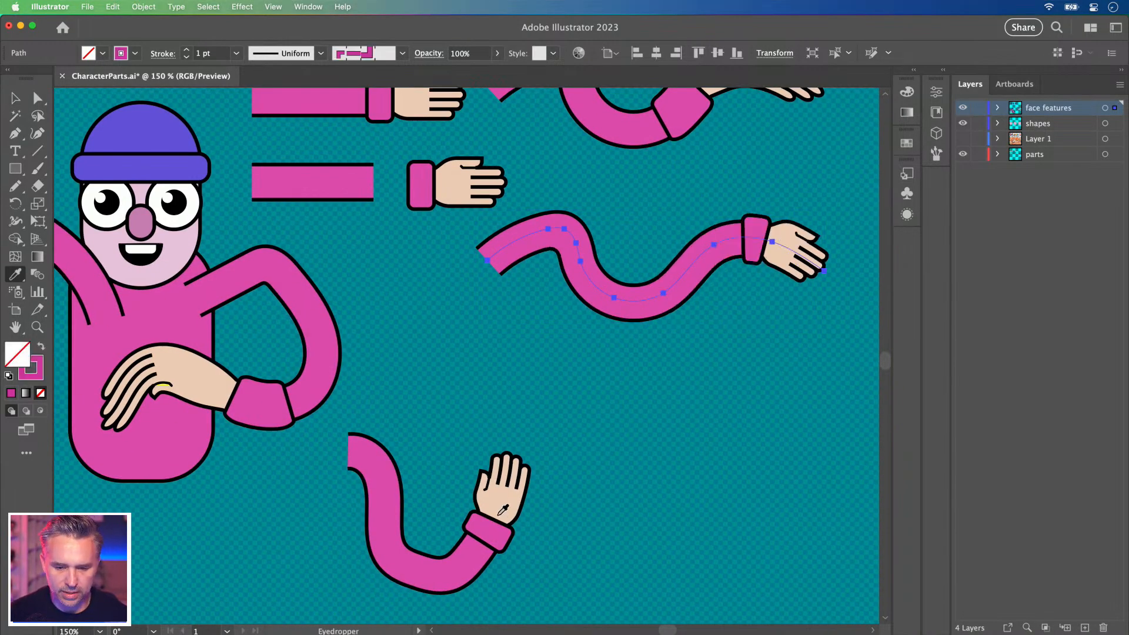
key(v)
Select both wavy arms and move them up and to the right.
drag(378, 262, 337, 421)
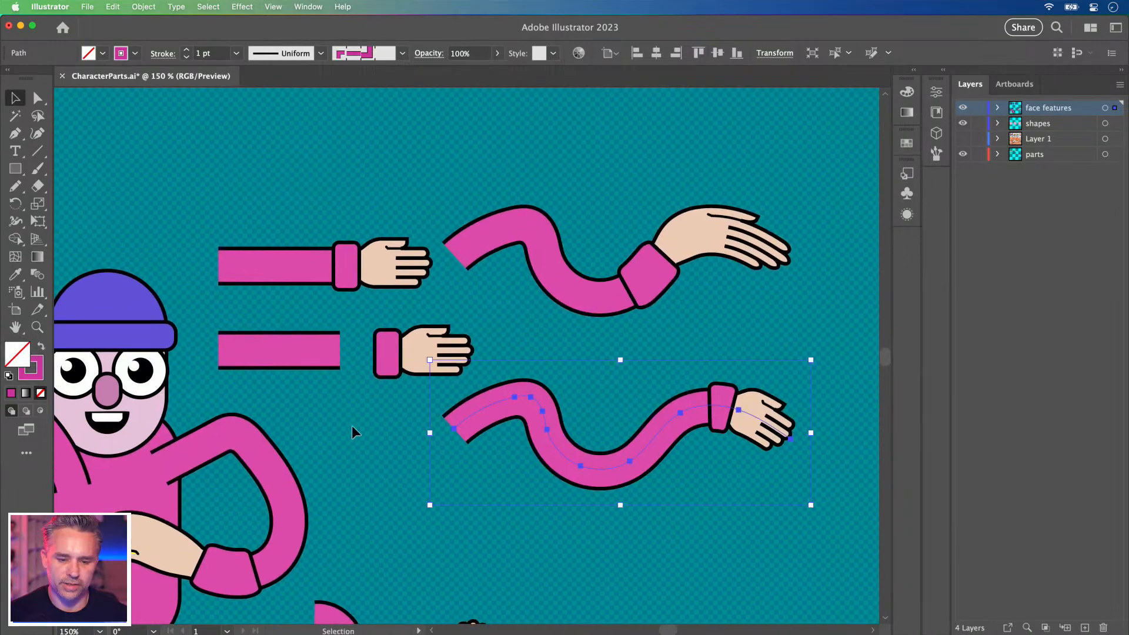
click(369, 426)
drag(770, 552, 772, 552)
drag(514, 396, 546, 372)
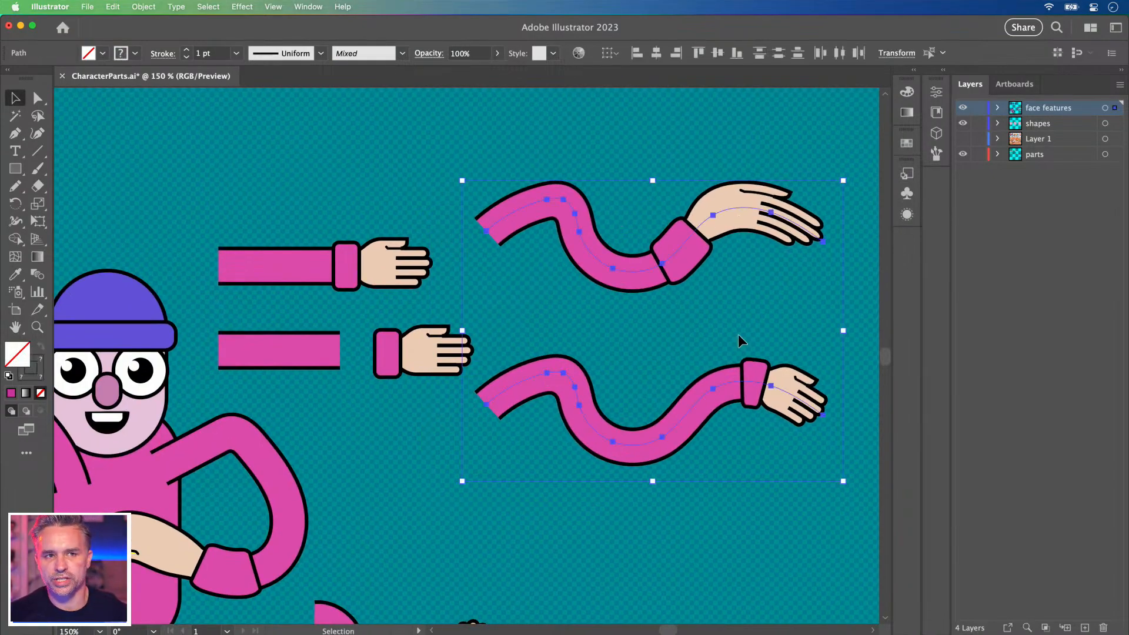
click(445, 462)
drag(416, 492, 571, 253)
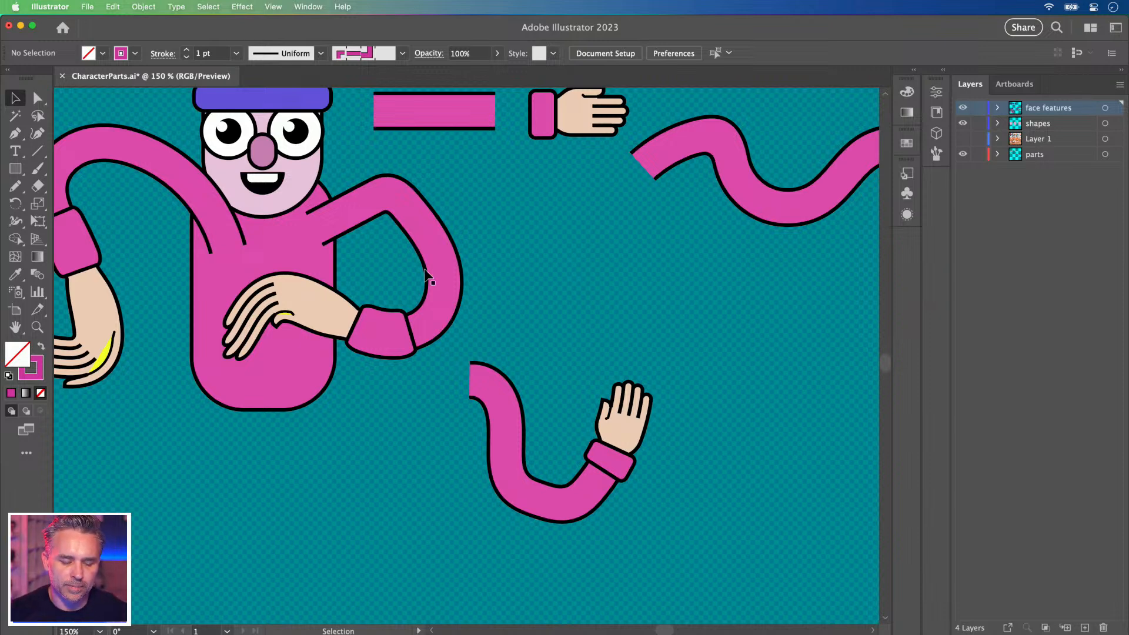
Select the waving arm and delete it.
scroll(437, 266, up, 5)
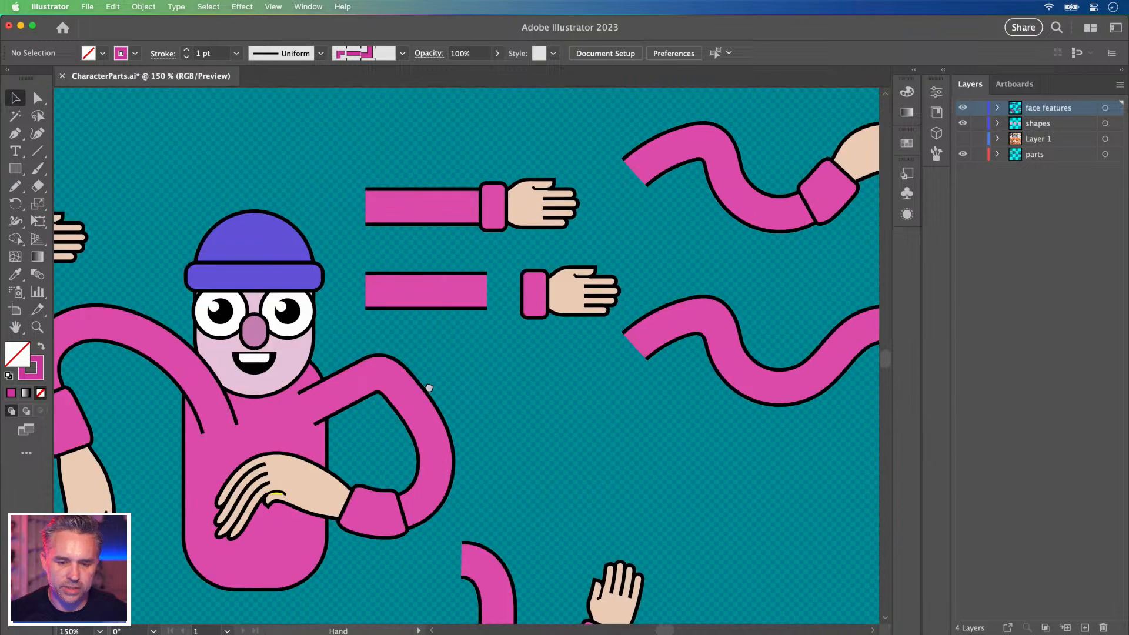
scroll(482, 329, left, 2)
drag(668, 356, 567, 321)
scroll(605, 262, down, 5)
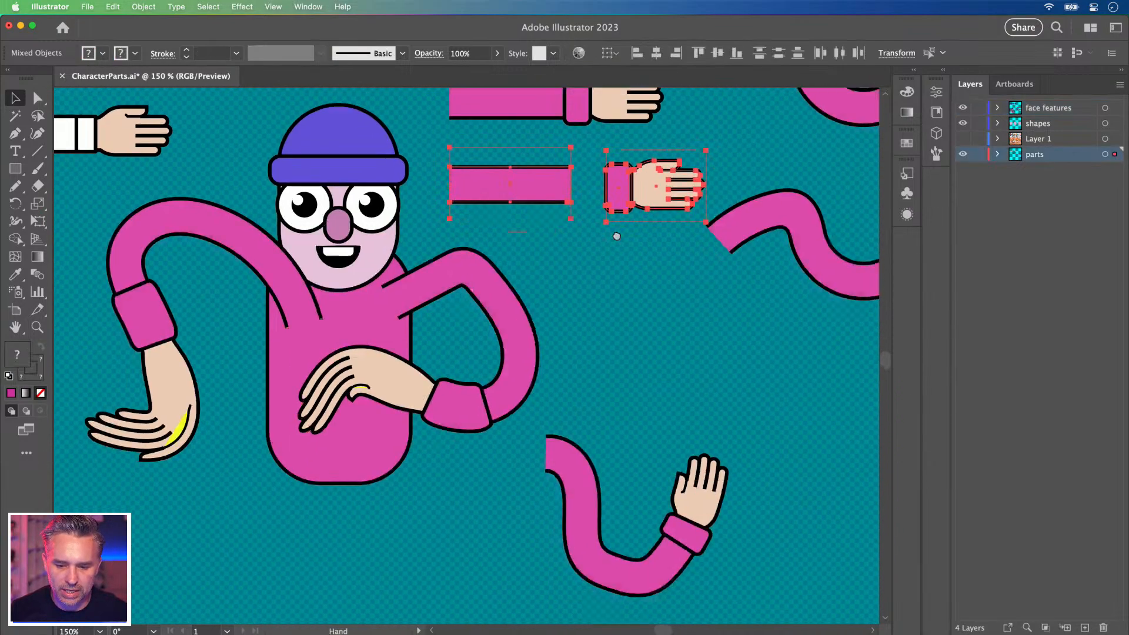
mouse_move(520, 161)
mouse_down()
mouse_move(520, 634)
mouse_move(520, 509)
mouse_up()
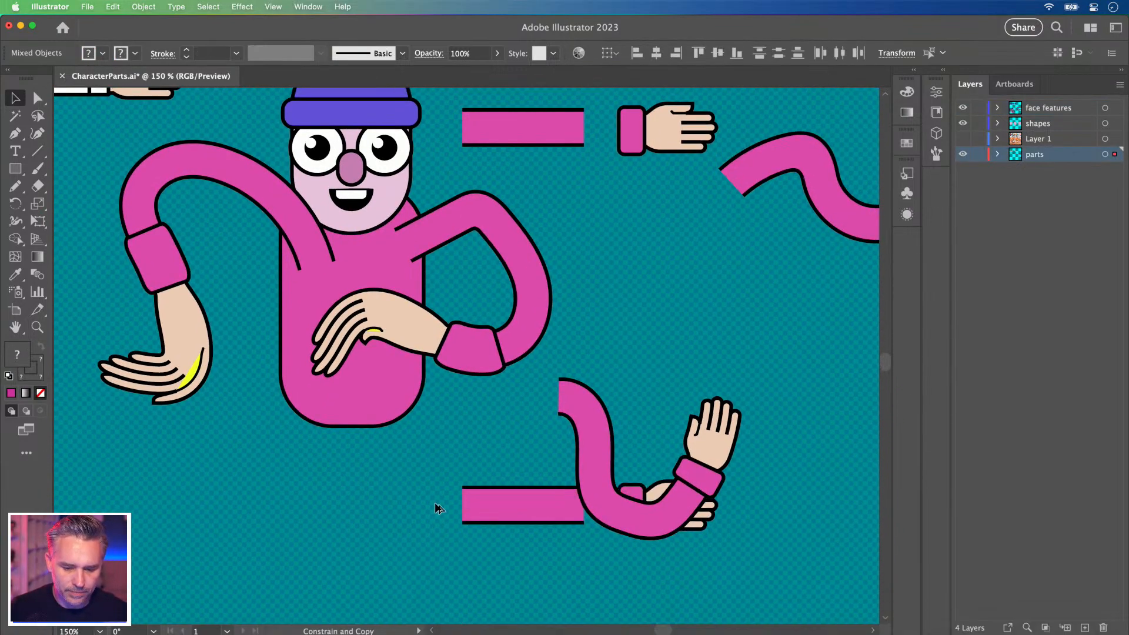
click(579, 429)
drag(580, 429, 669, 285)
key(Delete)
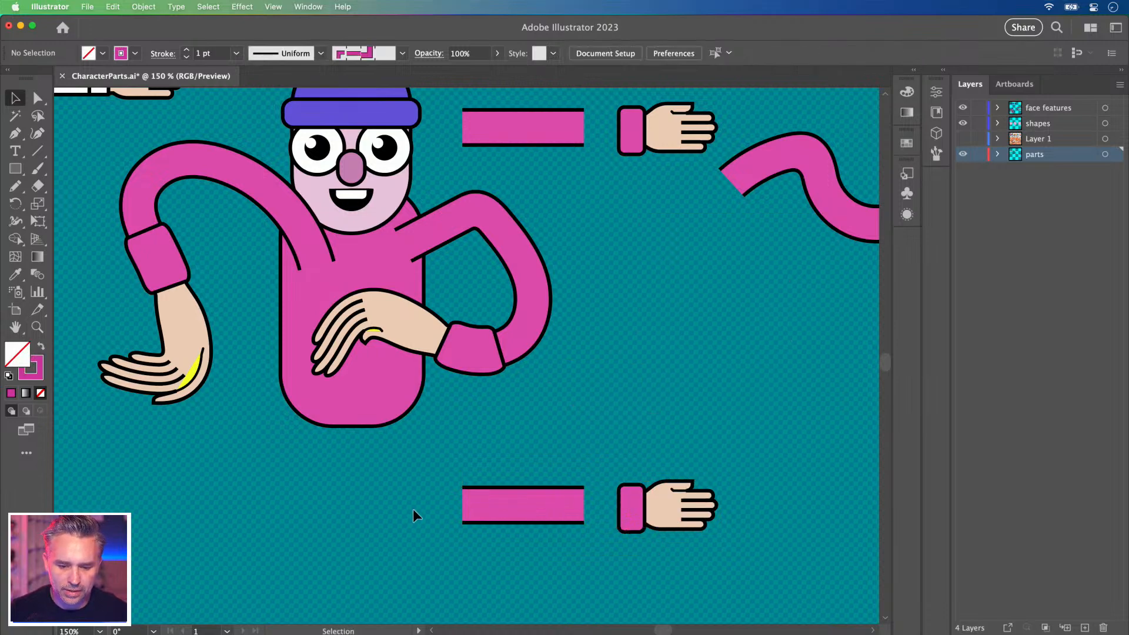
Copy the body shape straight down and reduce the copy's corner rounding.
scroll(489, 484, left, 4)
click(443, 425)
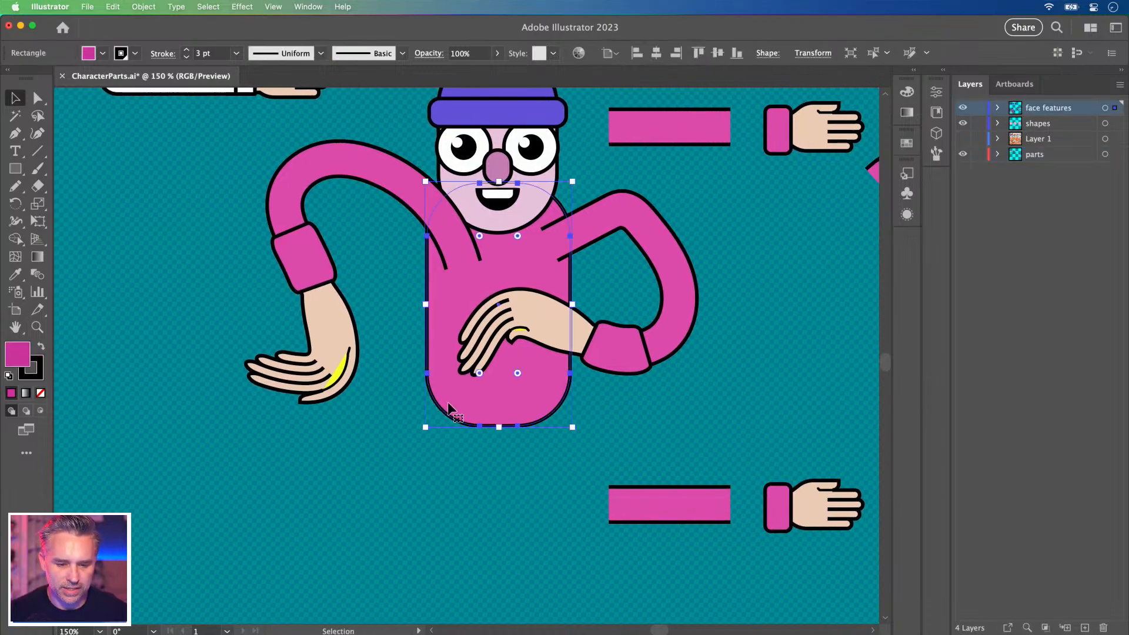
drag(446, 392, 401, 481)
drag(445, 391, 439, 386)
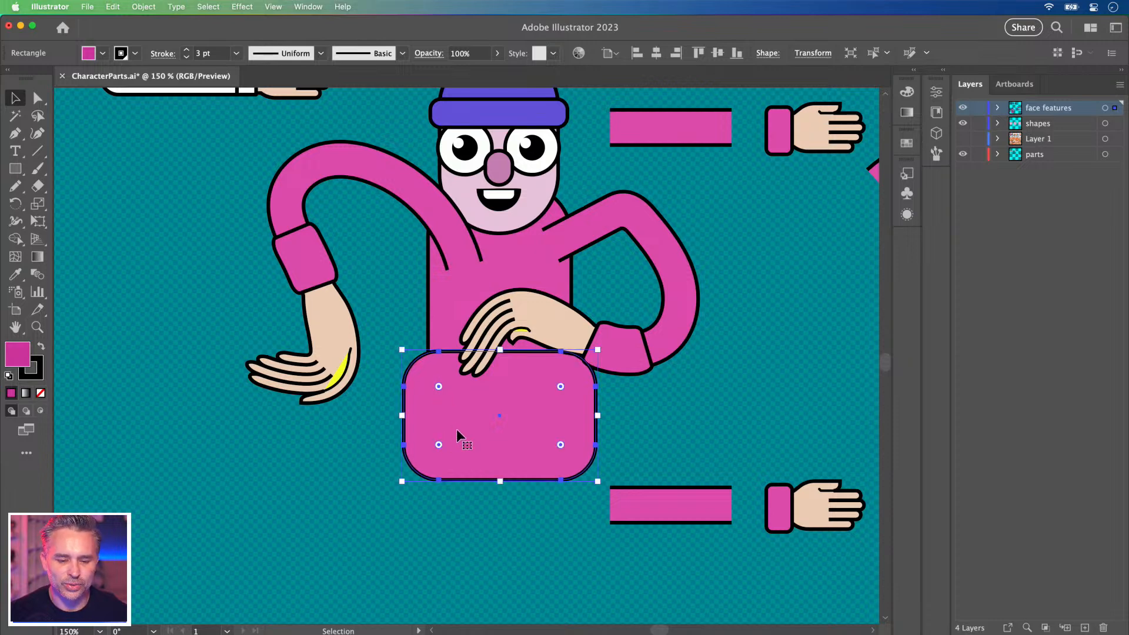
Give the copied rounded shape a green fill in the colour picker.
double_click(16, 357)
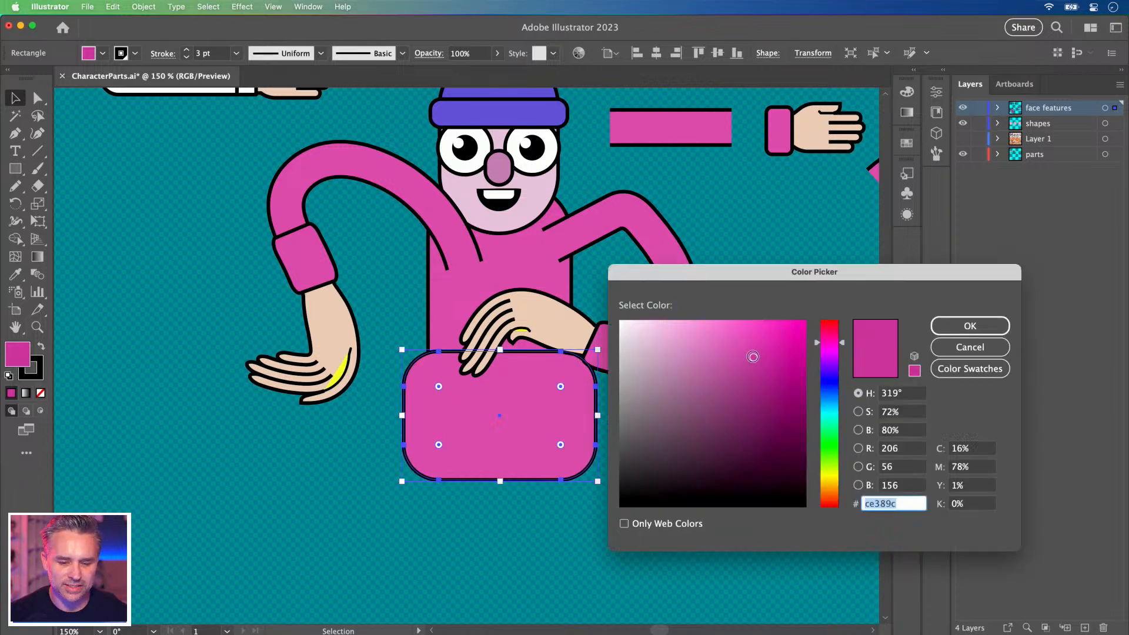
mouse_move(826, 438)
mouse_down()
mouse_move(826, 465)
mouse_move(826, 429)
mouse_up()
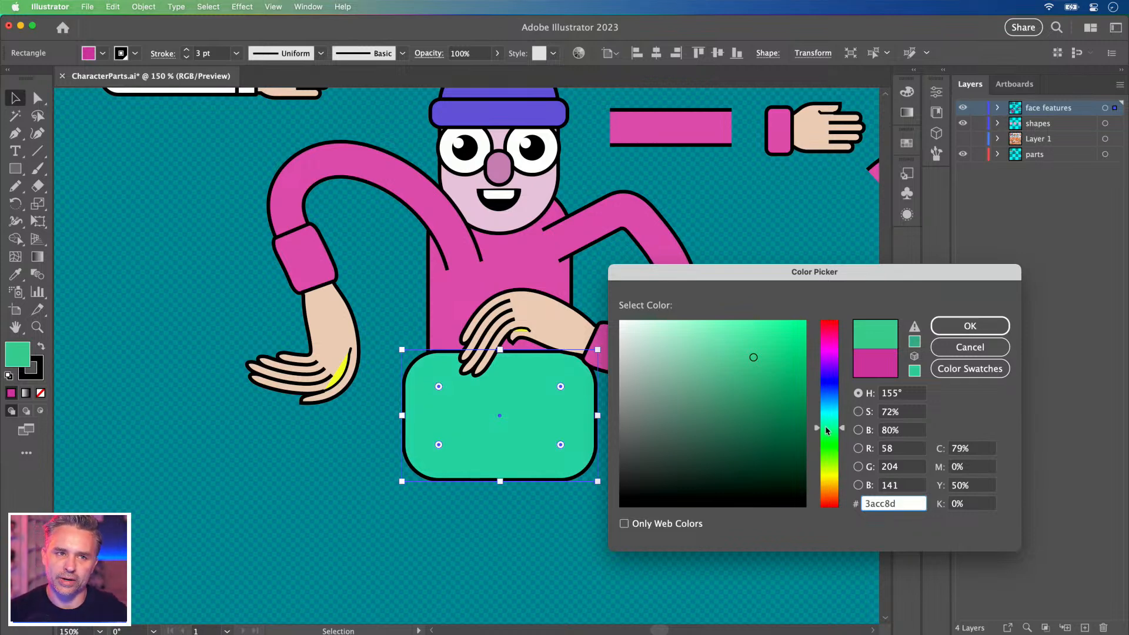
click(969, 325)
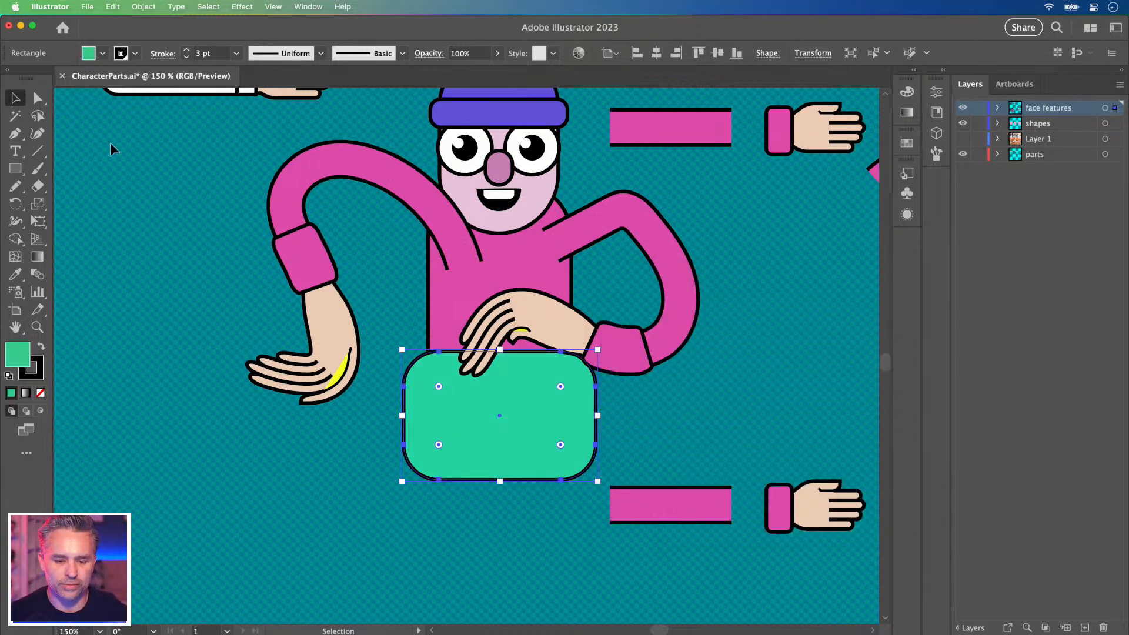
click(146, 288)
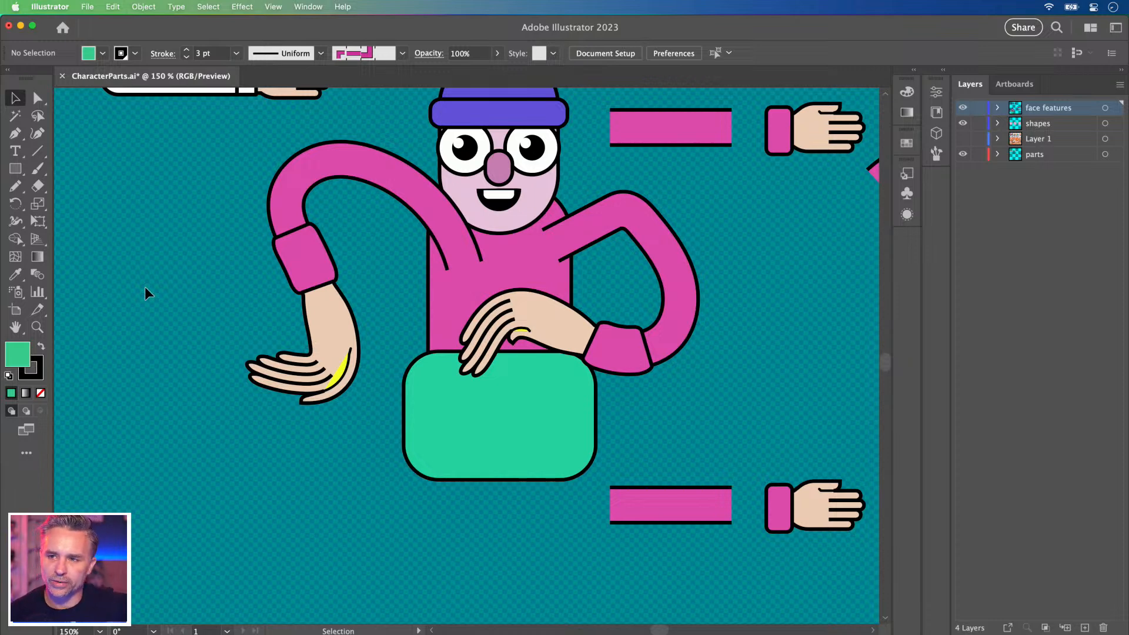
Eyedrop the green fill onto the bottom pink sleeve bar and remove its black outline.
click(668, 515)
key(space)
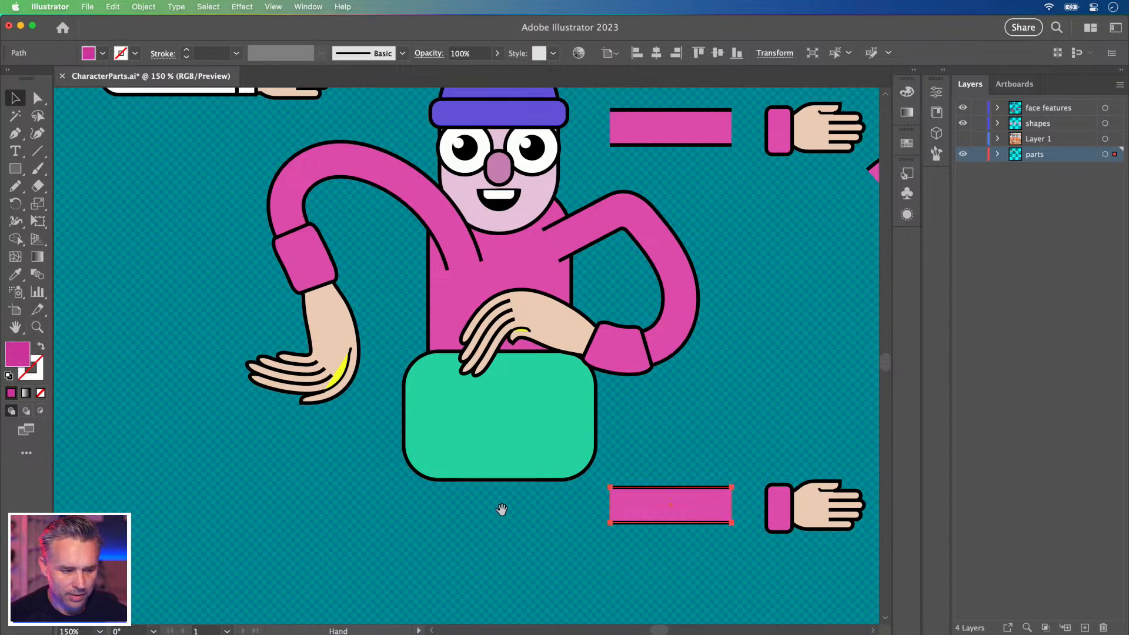
drag(506, 507, 429, 464)
key(i)
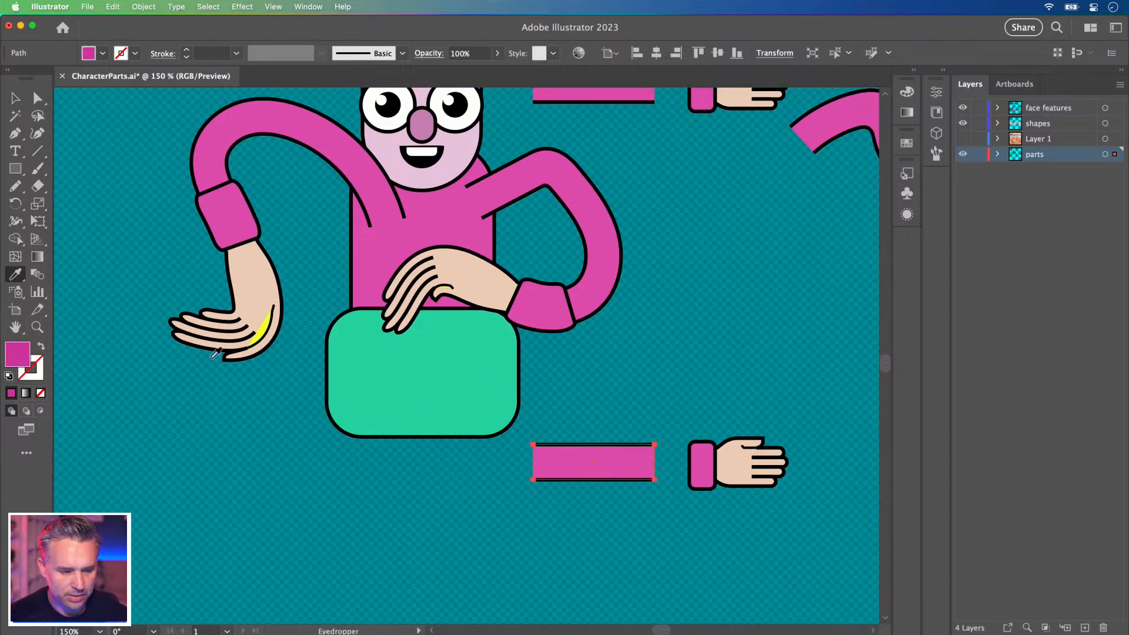
click(452, 381)
click(32, 375)
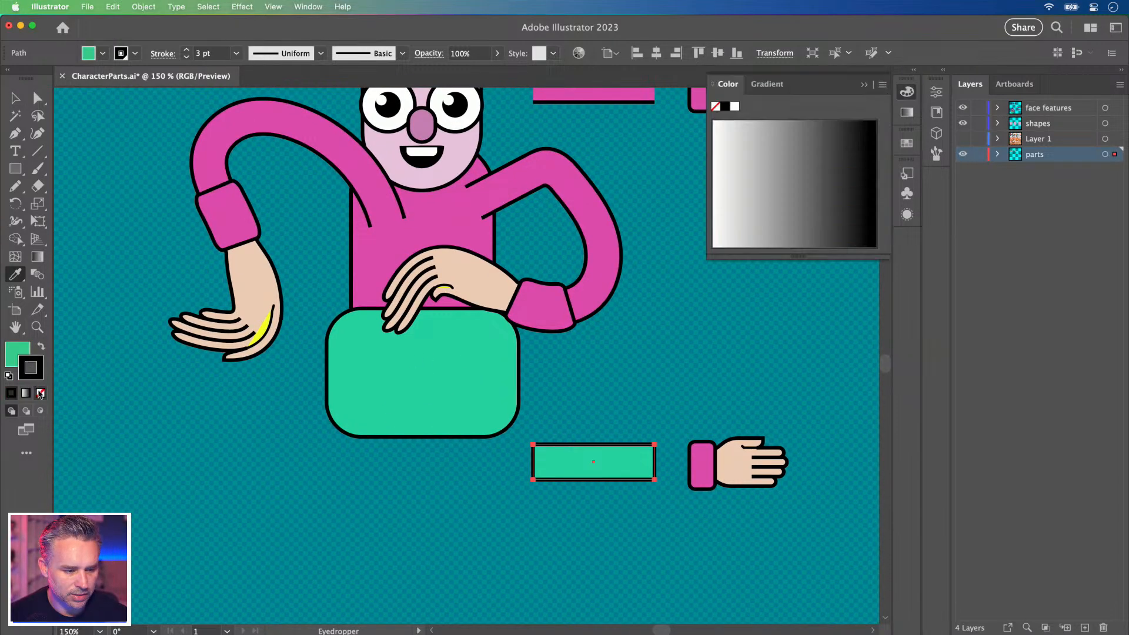
click(41, 393)
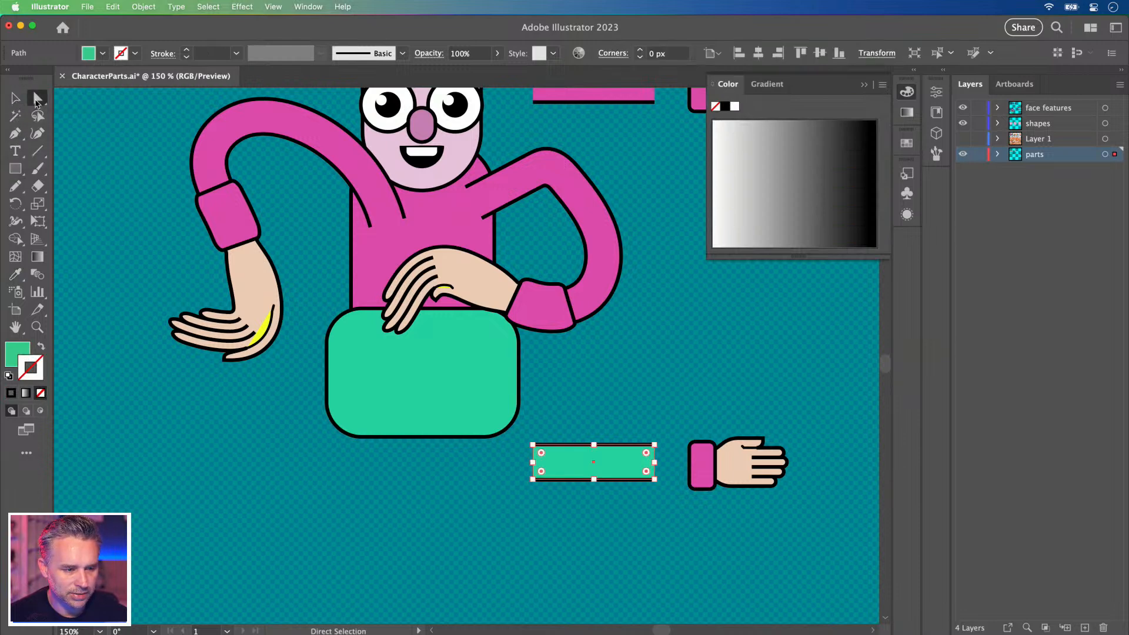
Eyedrop the torso's green onto the cuff, then select and zoom in on cuff and hand.
super+click(703, 477)
click(443, 385)
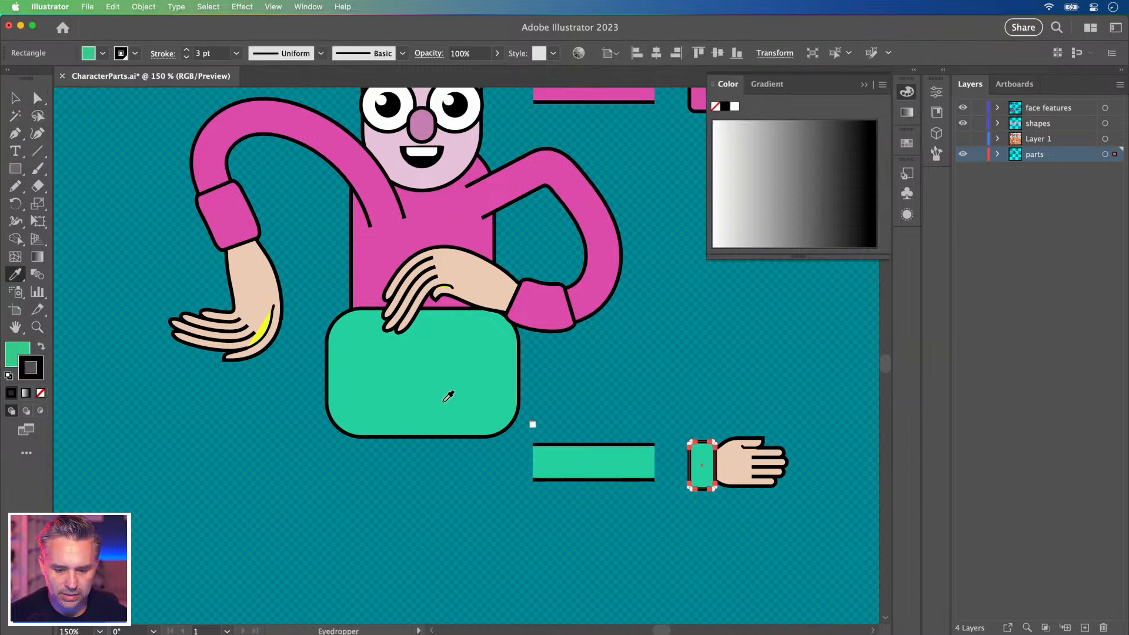
click(15, 99)
click(617, 385)
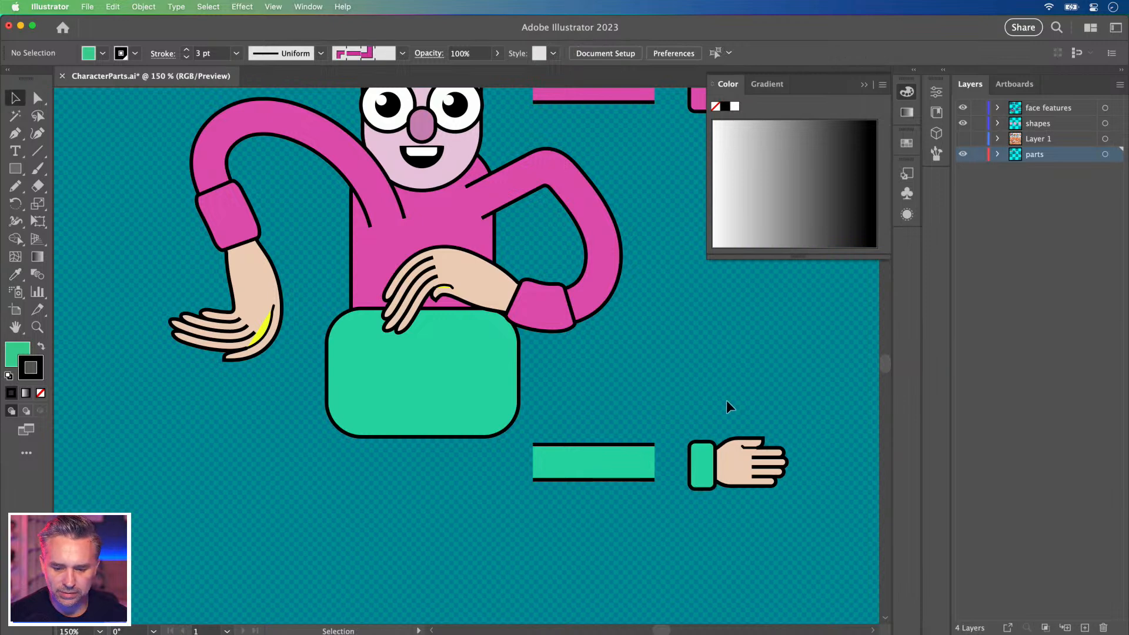
drag(727, 405, 798, 526)
key(super+equal)
key(super+equal)
drag(396, 397, 571, 355)
Draw a green rectangle and curve its top-left and bottom-left corners into a dome.
click(259, 434)
click(16, 168)
mouse_move(368, 566)
mouse_down()
mouse_move(578, 380)
mouse_move(578, 316)
mouse_up()
click(38, 98)
drag(565, 330, 559, 334)
drag(271, 426, 301, 292)
drag(459, 281, 444, 395)
click(326, 276)
drag(326, 277, 449, 401)
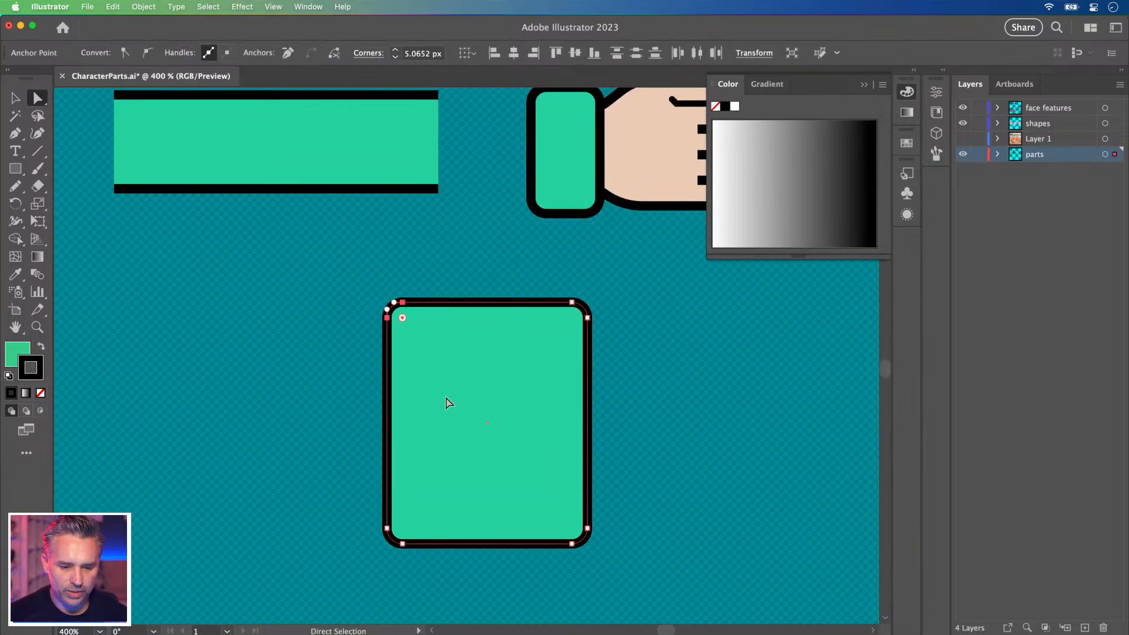
drag(403, 319, 503, 422)
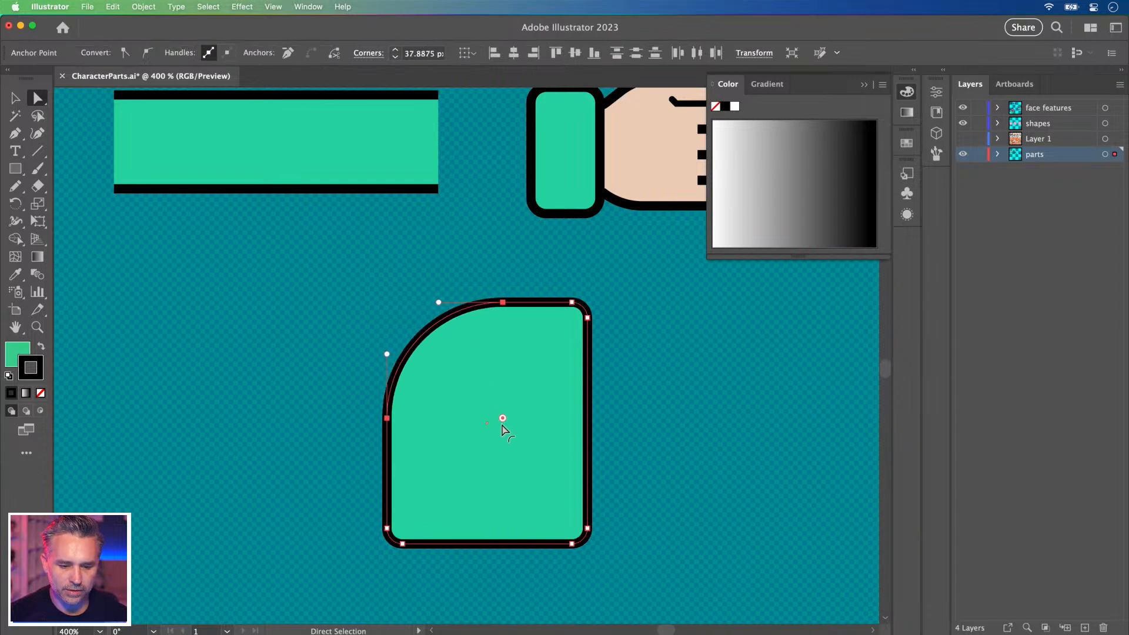
drag(345, 515, 462, 574)
drag(404, 528, 439, 491)
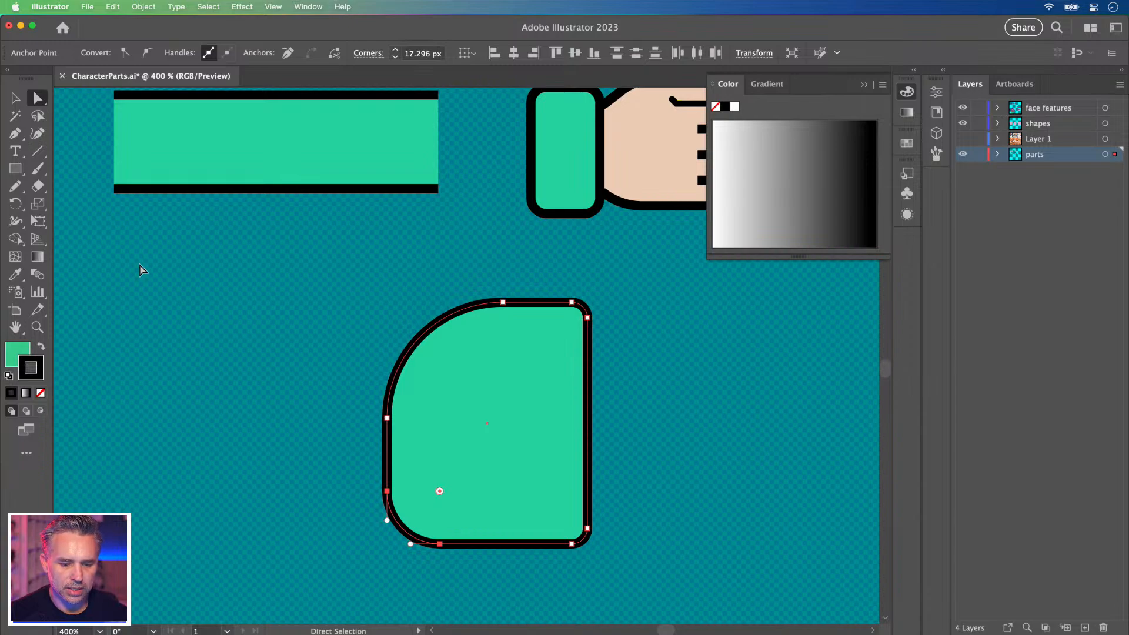
Draw a tall rounded rectangle as a cuff over the dome's right edge.
click(16, 168)
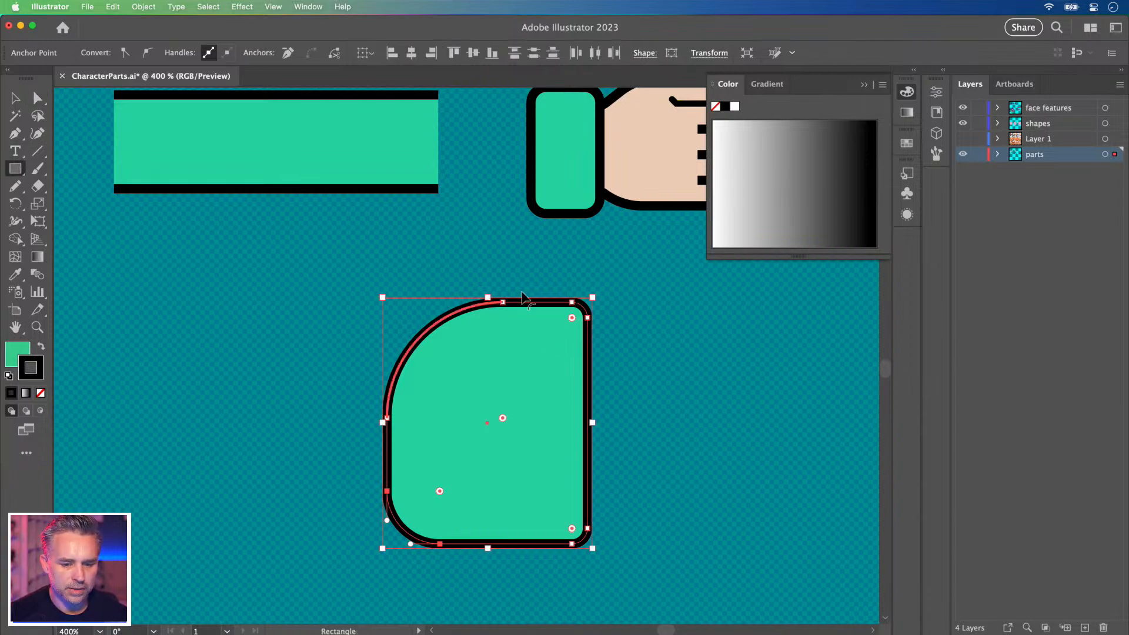
click(507, 275)
click(452, 296)
mouse_move(600, 266)
mouse_down()
mouse_move(492, 559)
mouse_move(557, 521)
mouse_move(521, 547)
mouse_up()
drag(531, 273, 538, 289)
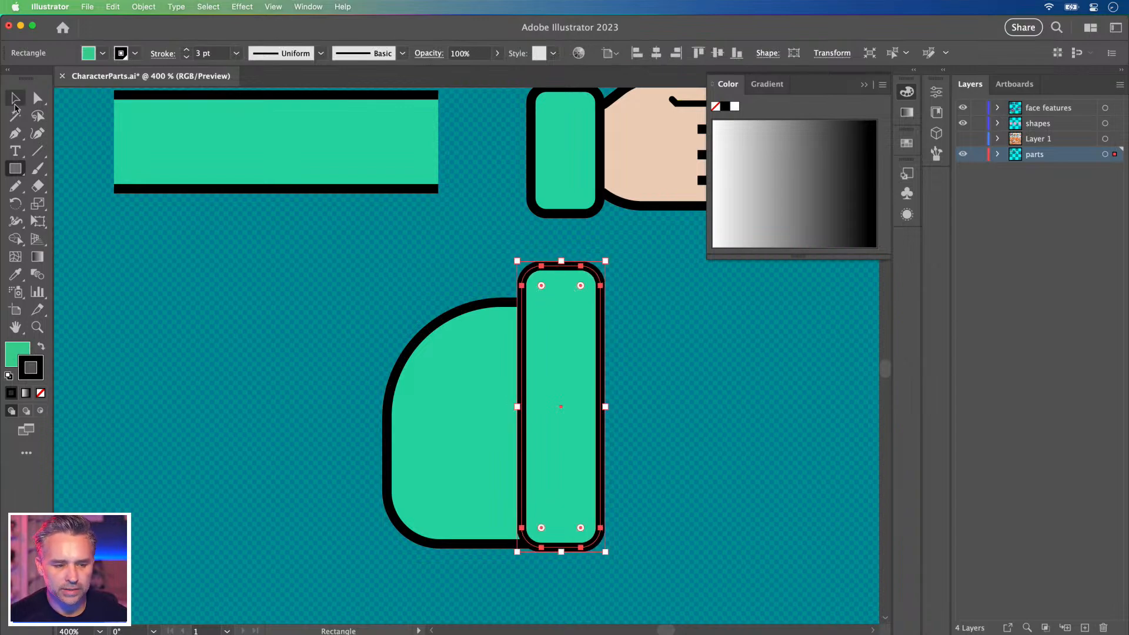
click(16, 100)
drag(543, 354, 533, 369)
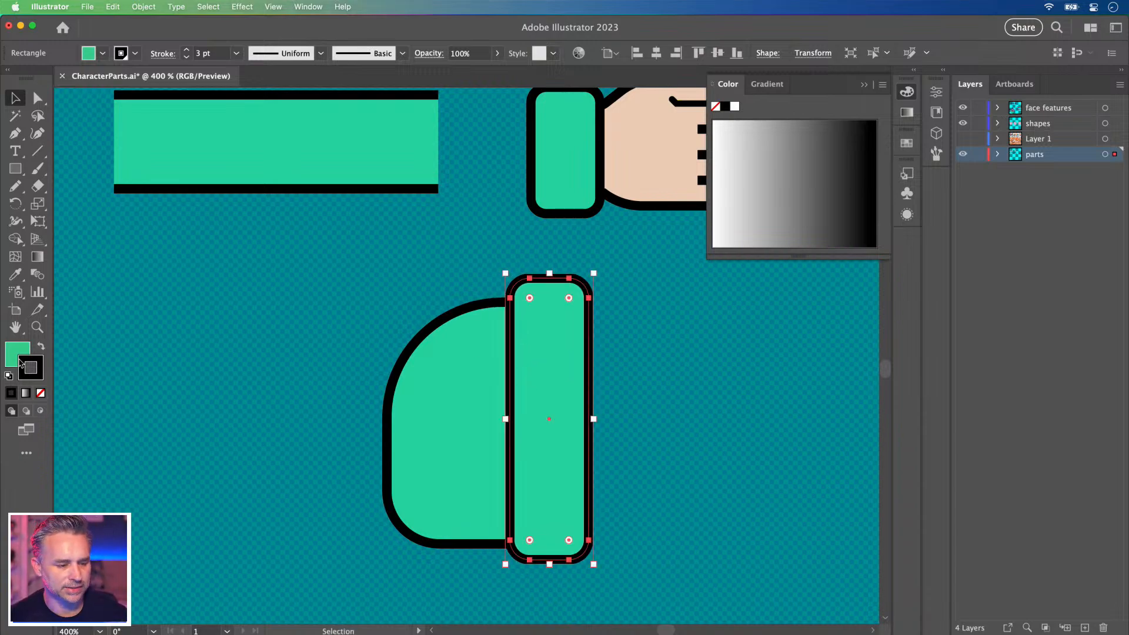
Move the long green bar against the dome's left side.
key(super+minus)
key(super+minus)
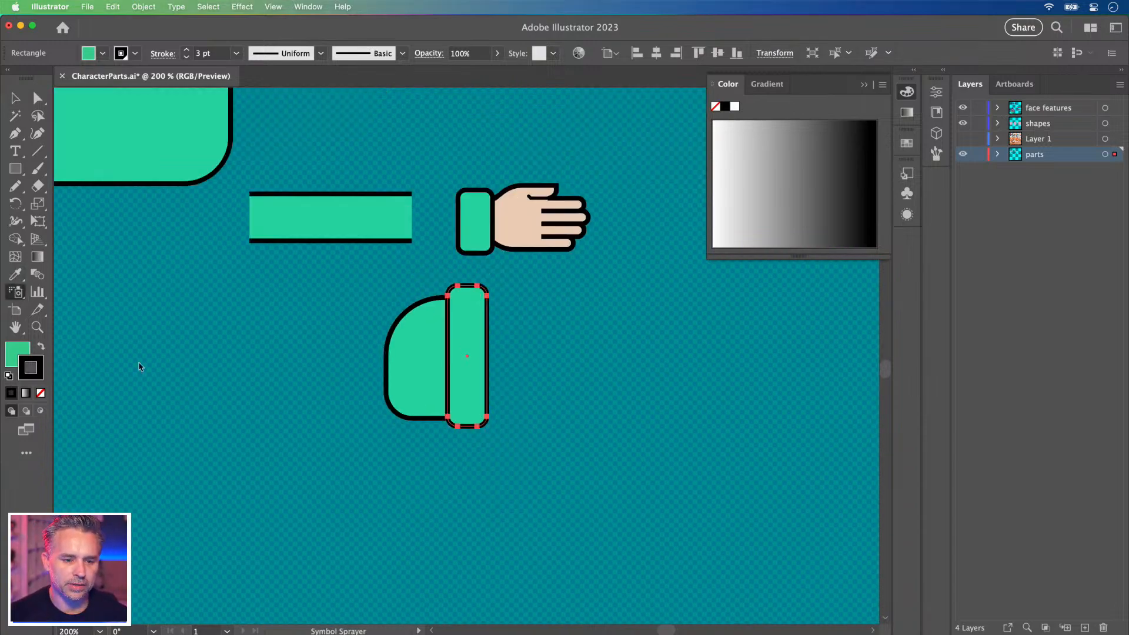
click(19, 96)
drag(277, 394, 359, 469)
key(super+plus)
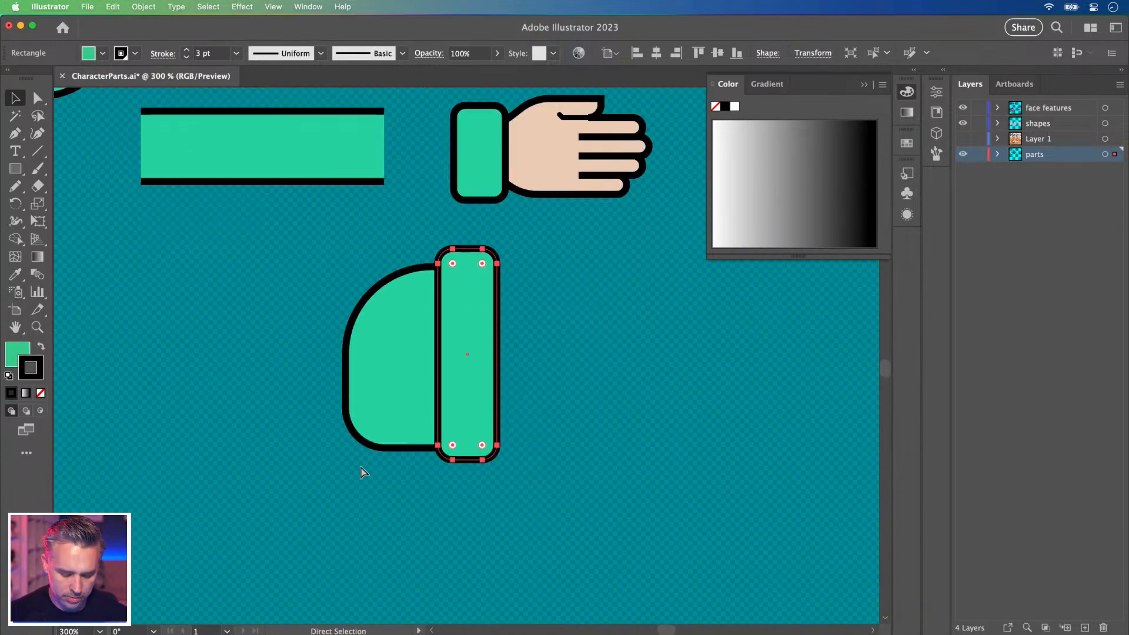
drag(425, 483, 541, 426)
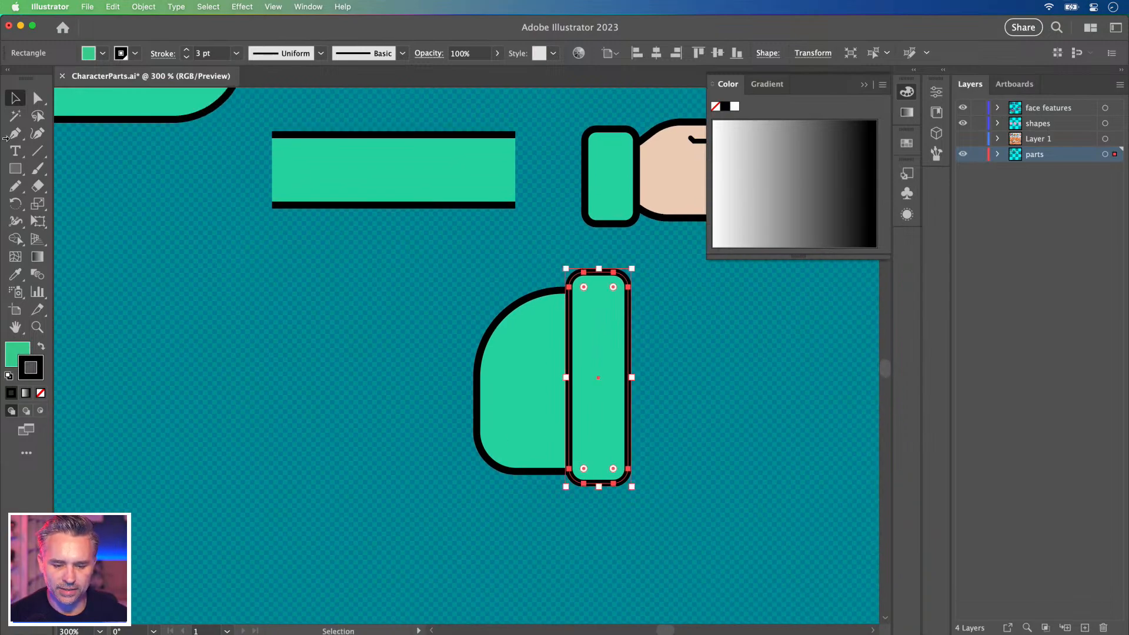
click(38, 98)
drag(300, 320, 180, 465)
click(15, 97)
drag(345, 431, 405, 315)
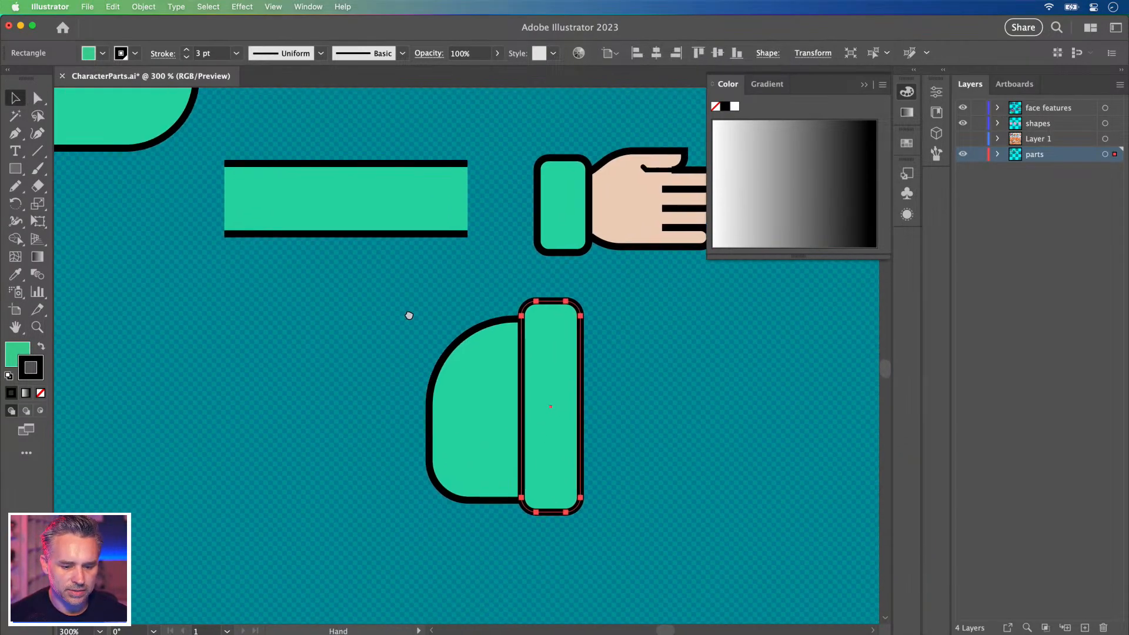
click(344, 202)
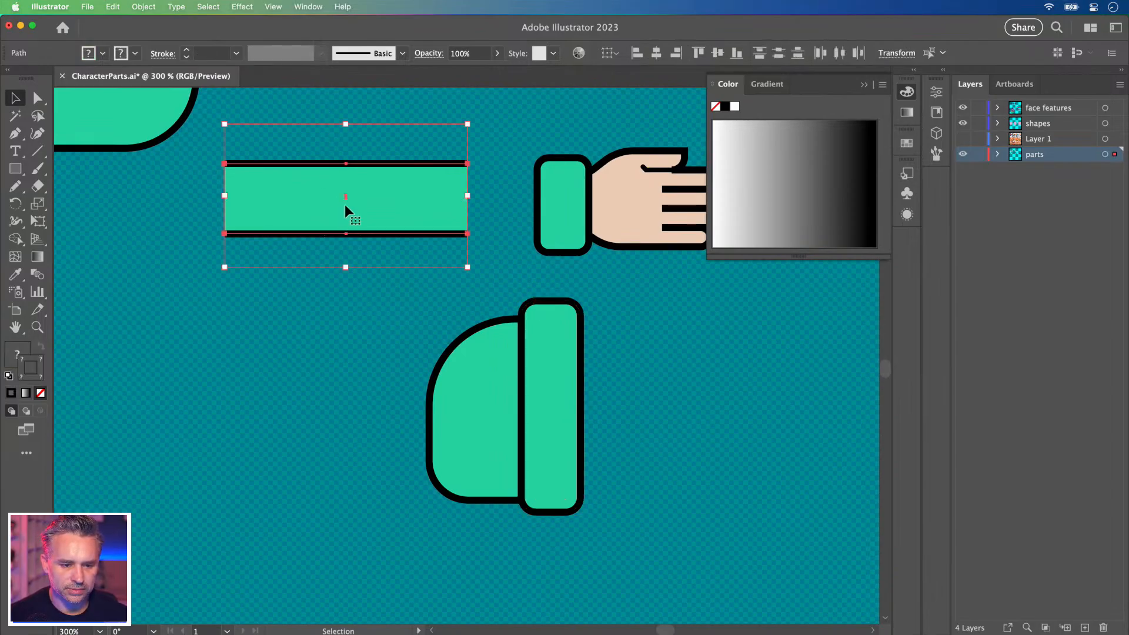
drag(360, 199, 280, 422)
Fill the tall cuff rectangle solid black.
key(a)
click(561, 404)
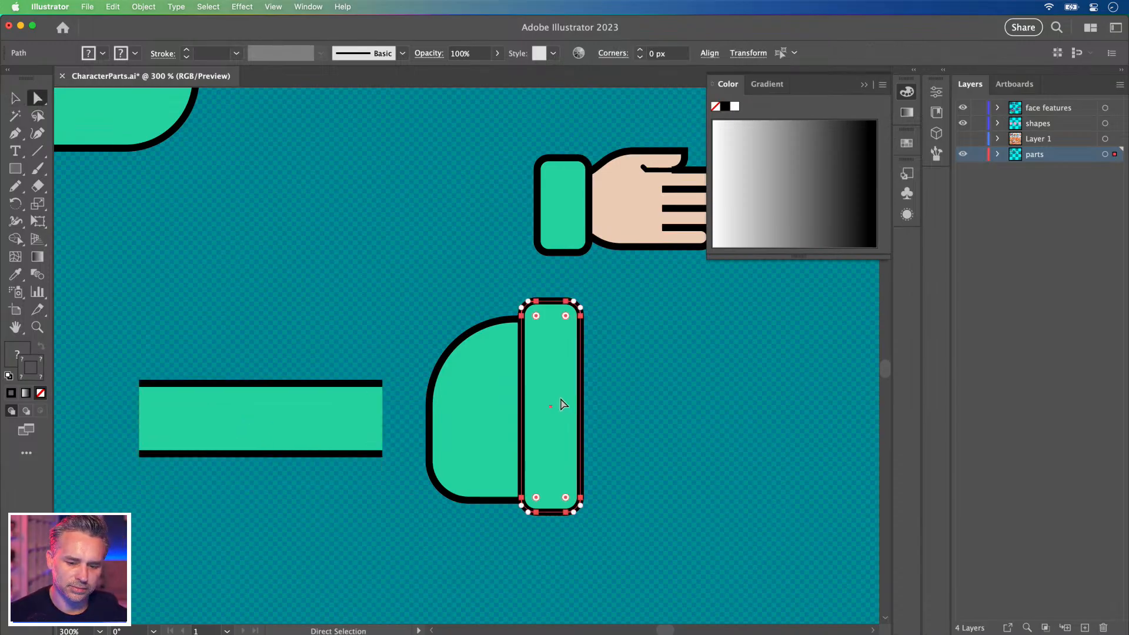
click(13, 357)
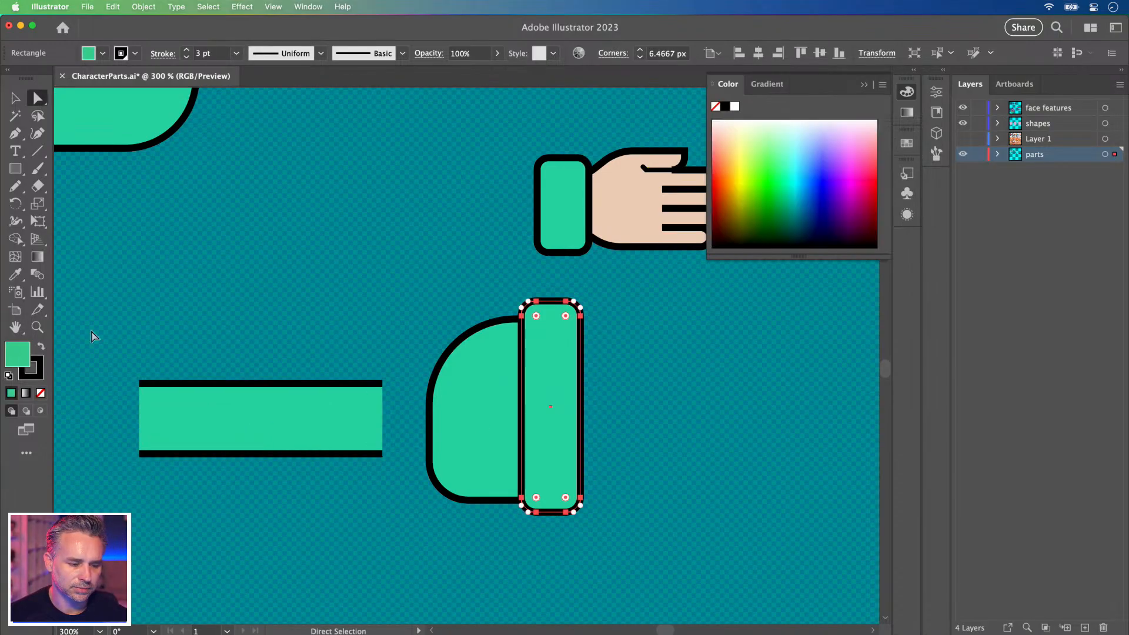
click(725, 107)
Try other dome colours in the colour picker, cancel to keep it green, and zoom out.
click(481, 415)
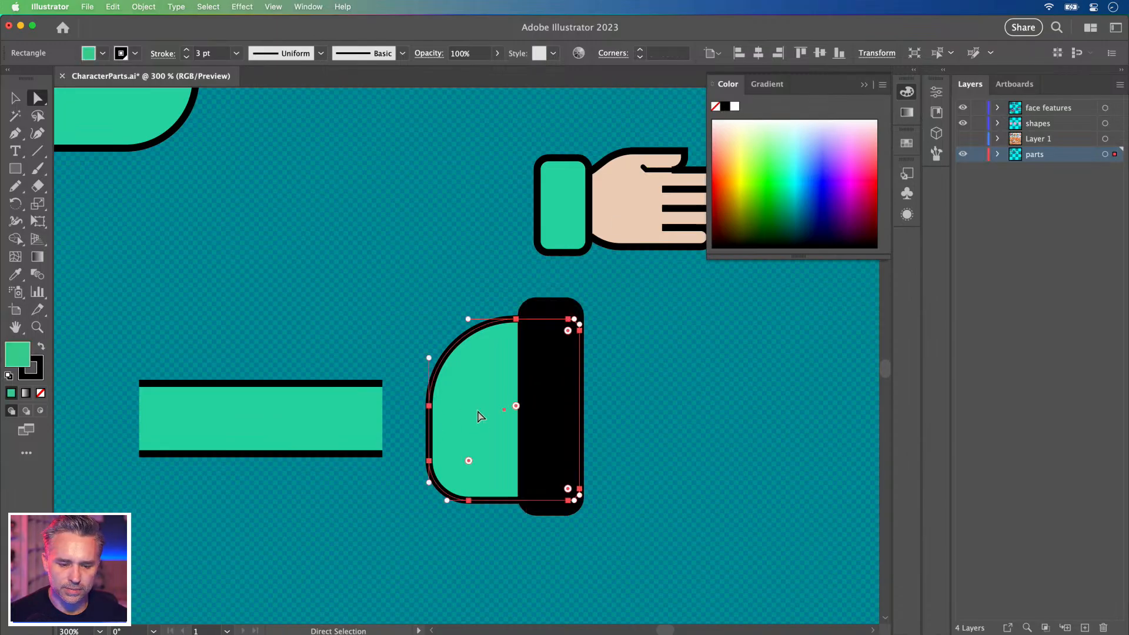
double_click(25, 357)
text(ffffff)
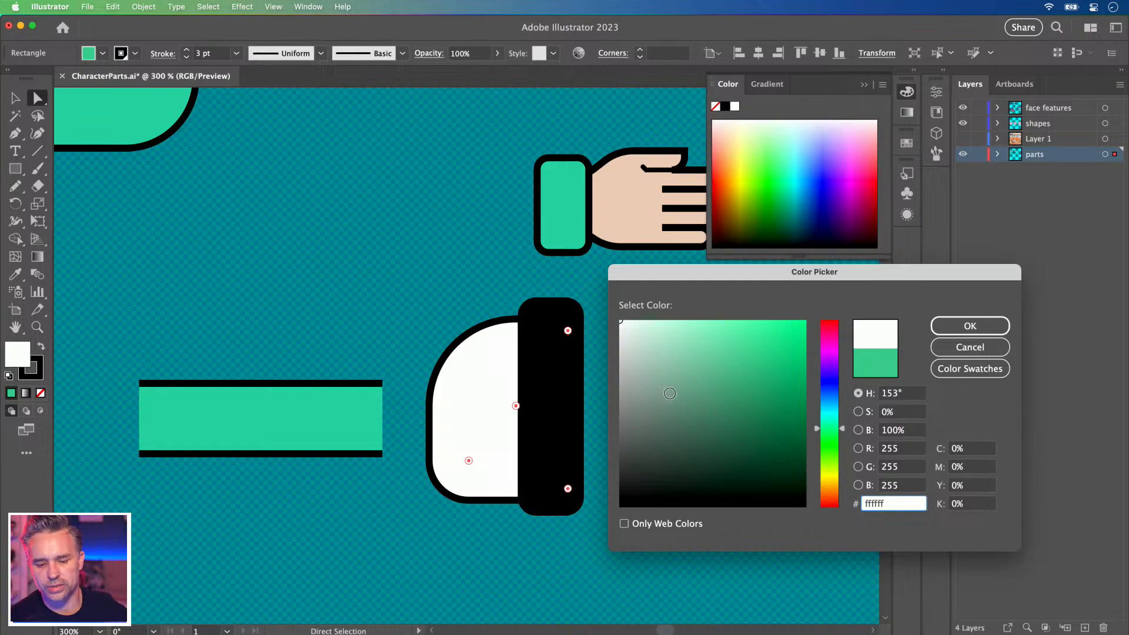
click(669, 394)
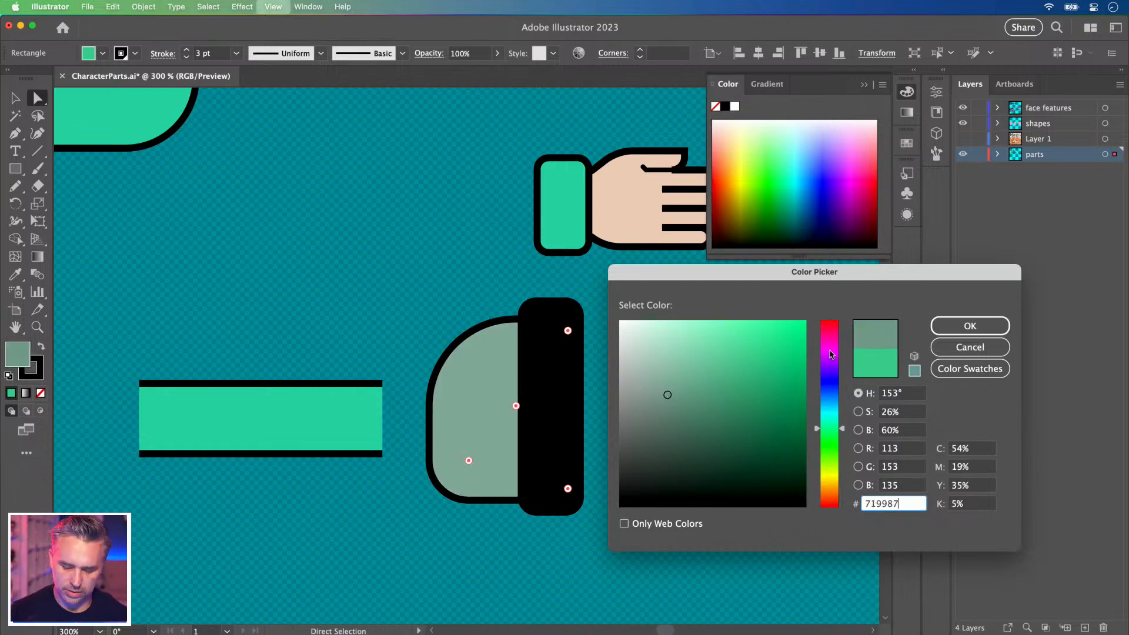
click(971, 350)
key(super+minus)
key(super+minus)
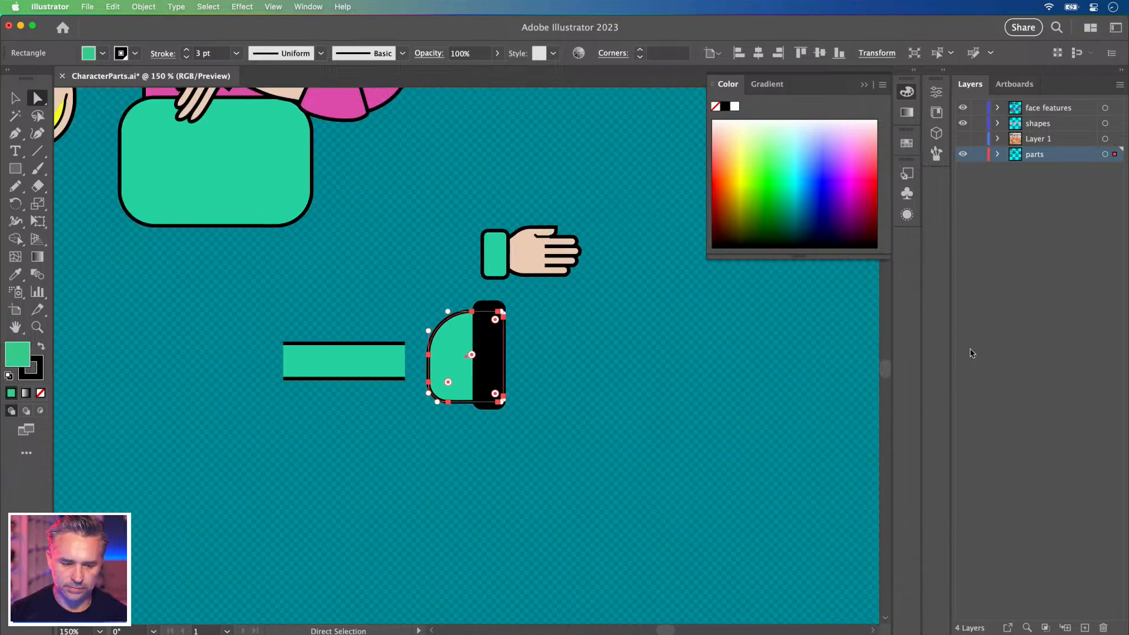
key(super+minus)
drag(503, 326, 667, 456)
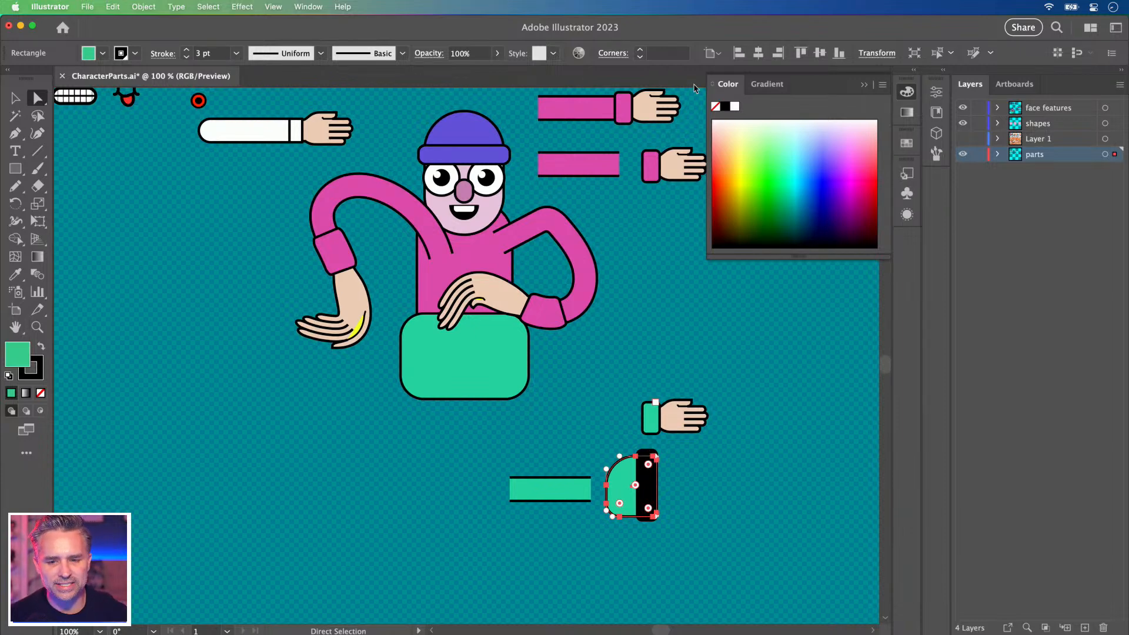
Try teal and brown swatches on the dome, settling on a greyish-brown fill.
click(912, 71)
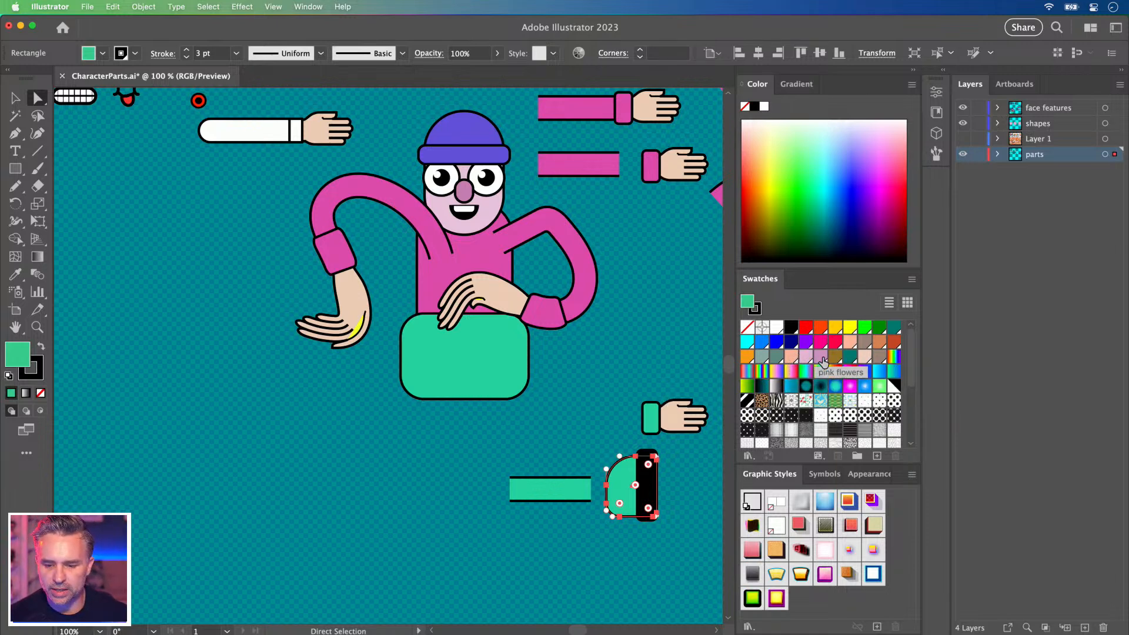
click(847, 358)
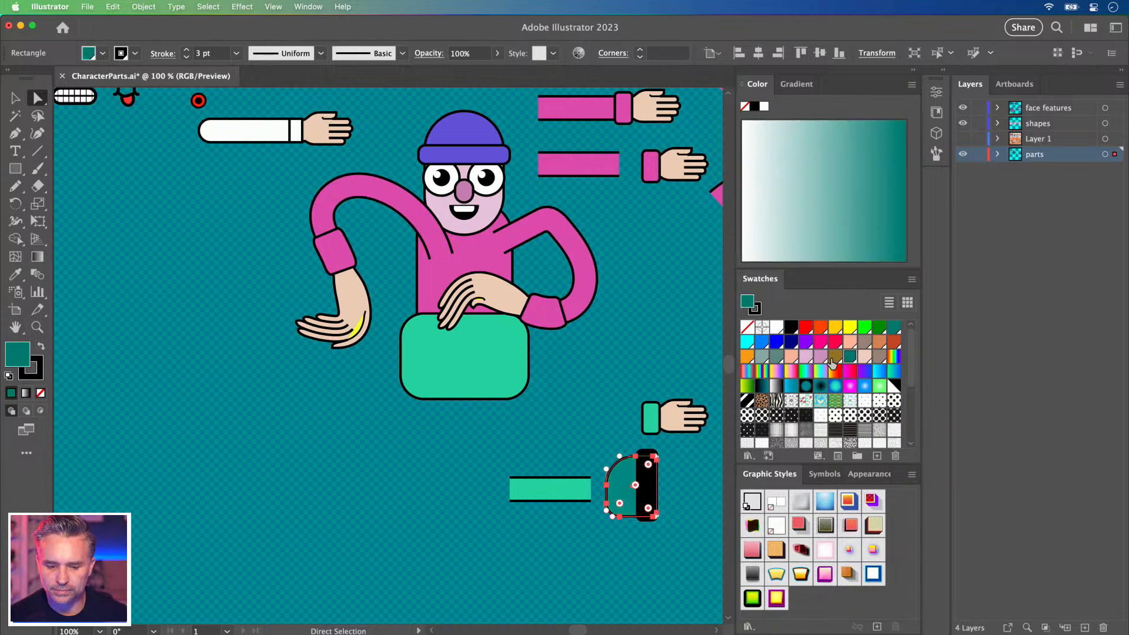
click(834, 359)
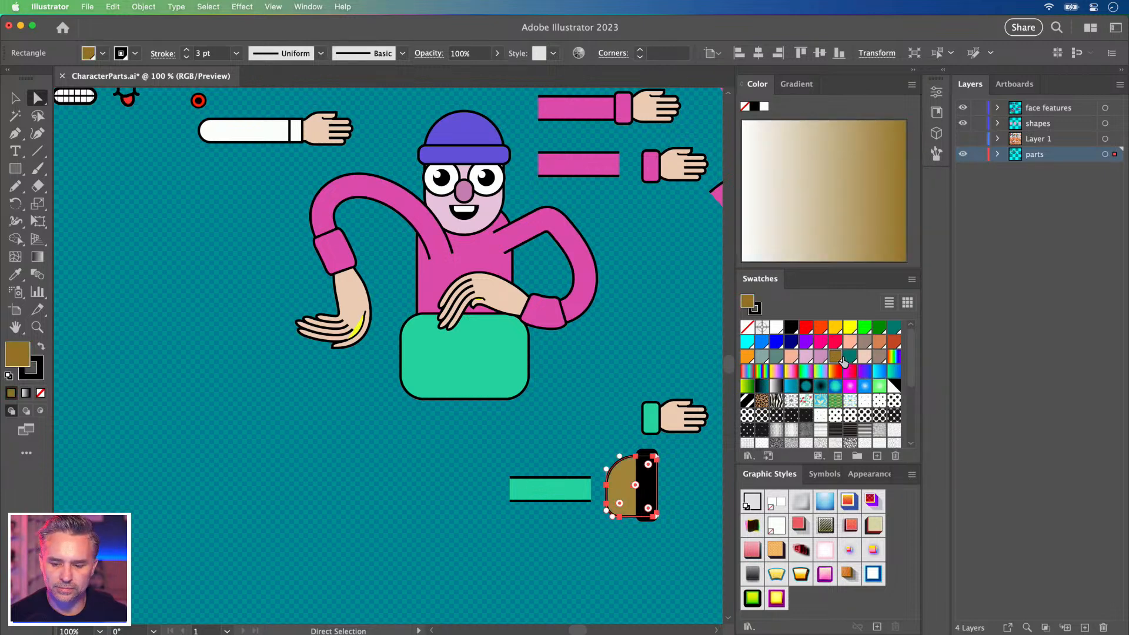
click(848, 358)
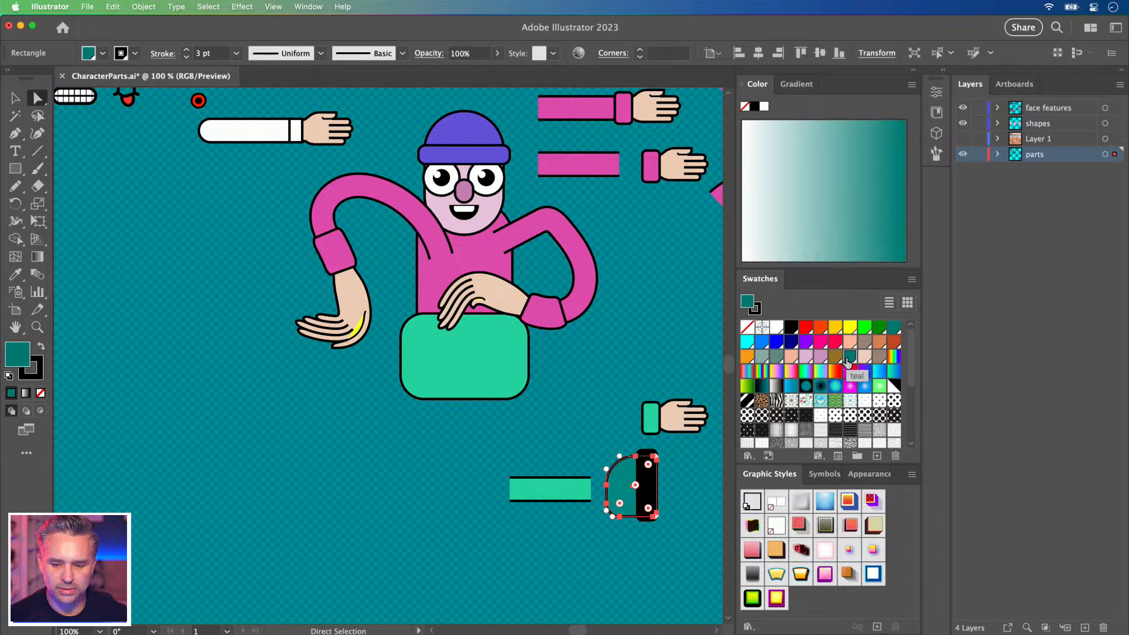
click(864, 343)
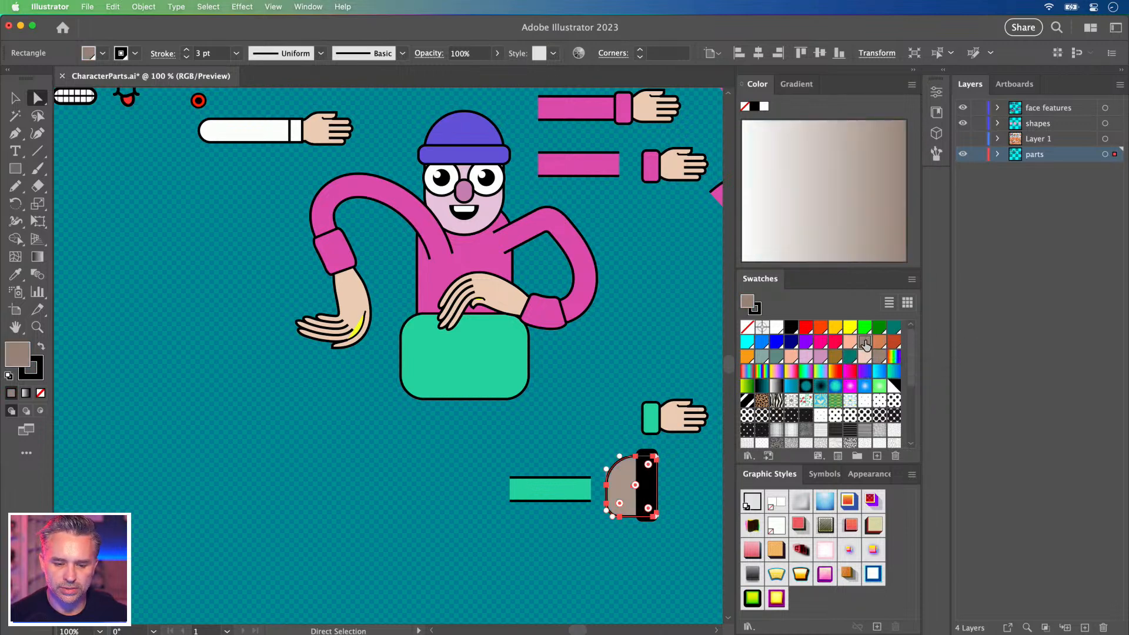
click(16, 98)
click(351, 460)
scroll(351, 449, right, 4)
scroll(351, 450, down, 1)
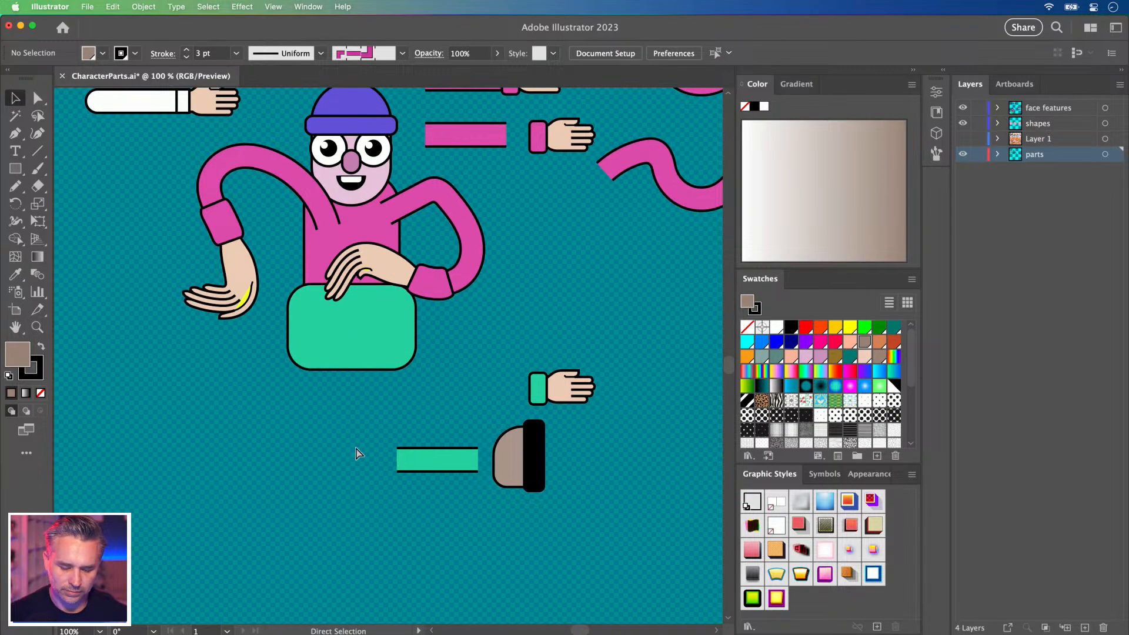
Draw a short straight line across the brown dome.
key(super+equal)
key(super+equal)
drag(449, 474, 347, 394)
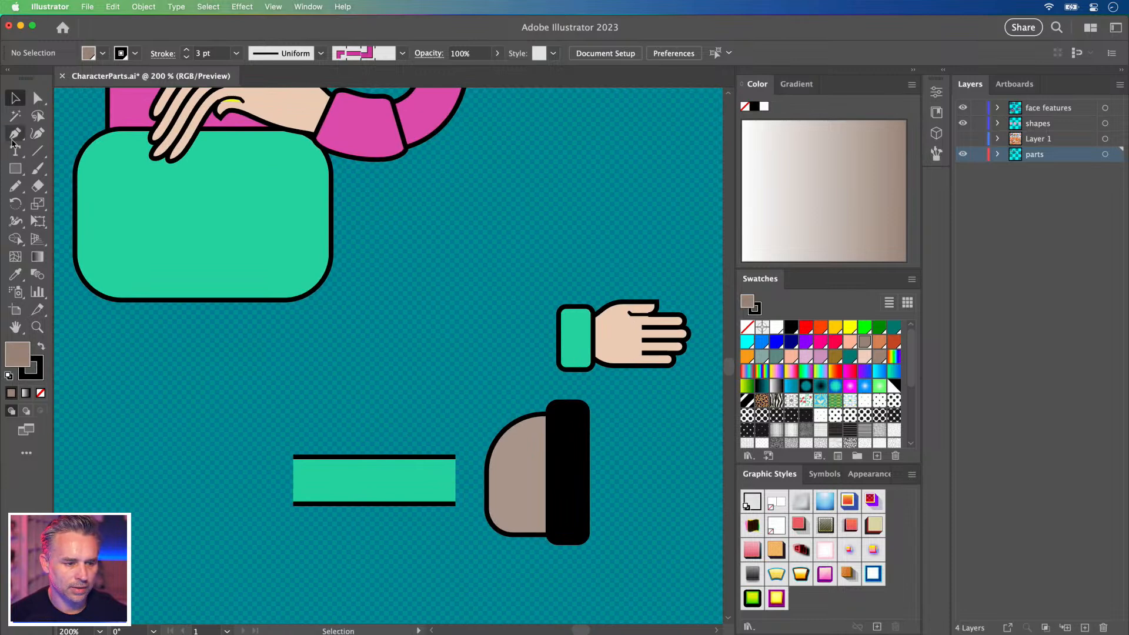
click(36, 152)
drag(490, 459, 517, 459)
click(34, 363)
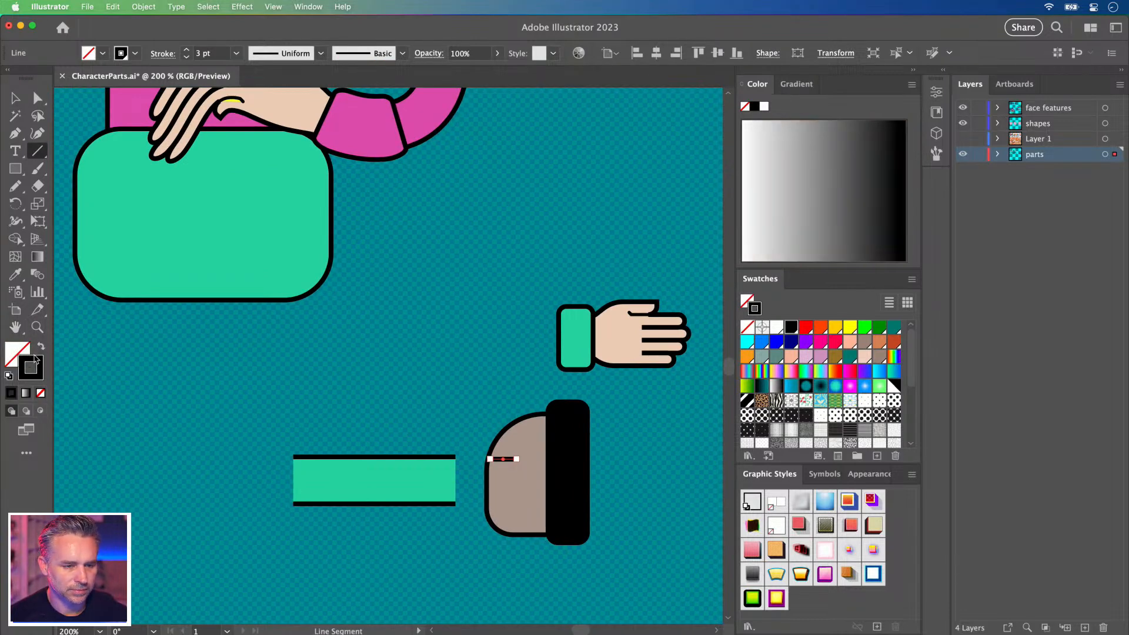
click(15, 99)
click(409, 316)
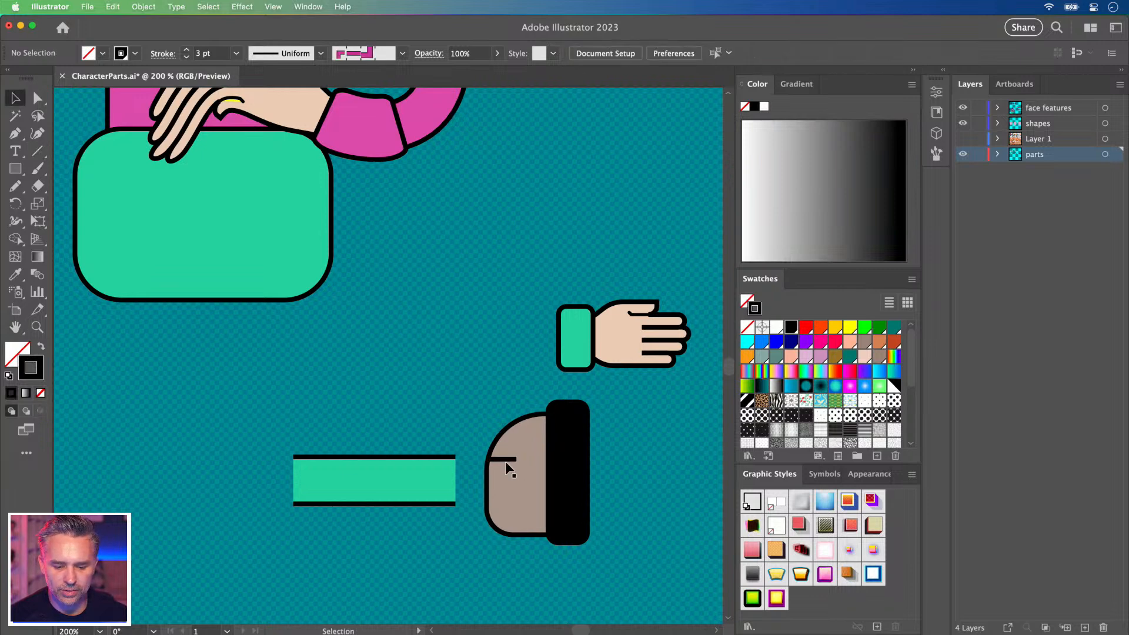
Tuck the brown dome behind the black cuff and butt it left against the black bar.
click(505, 468)
click(478, 379)
drag(516, 432, 633, 424)
key(space)
drag(530, 390, 403, 378)
click(36, 98)
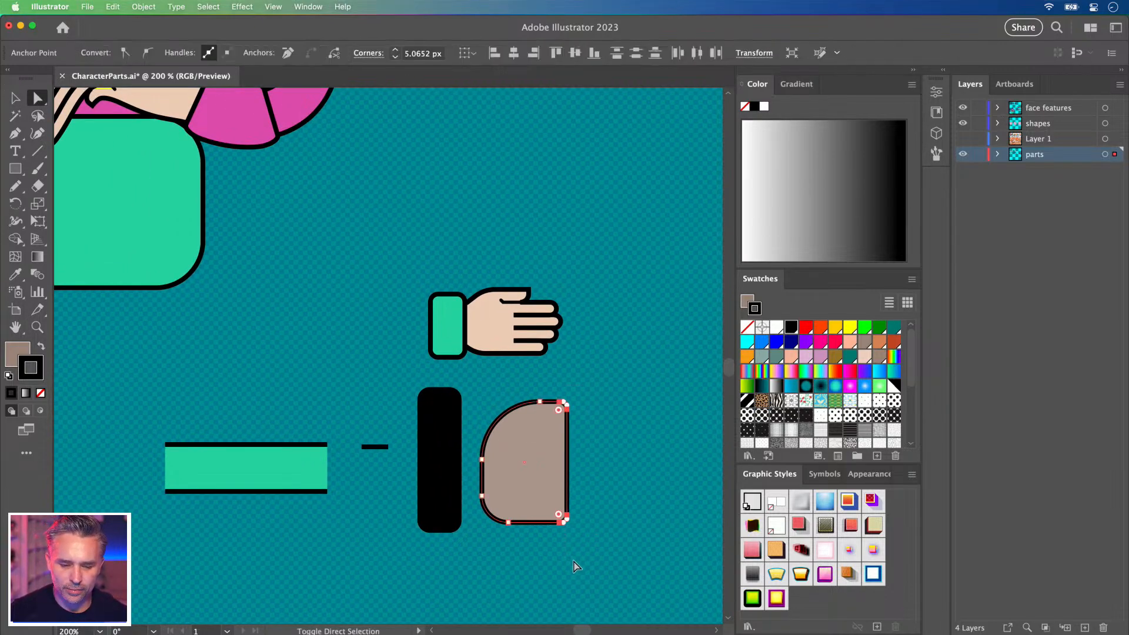
click(15, 96)
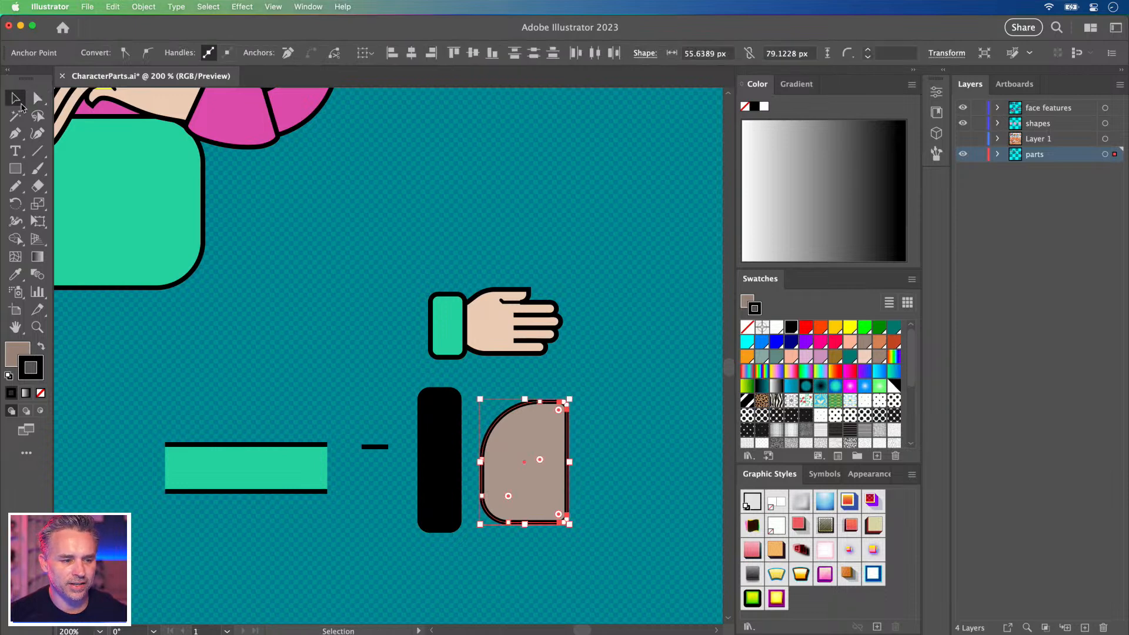
click(395, 390)
drag(523, 456, 401, 454)
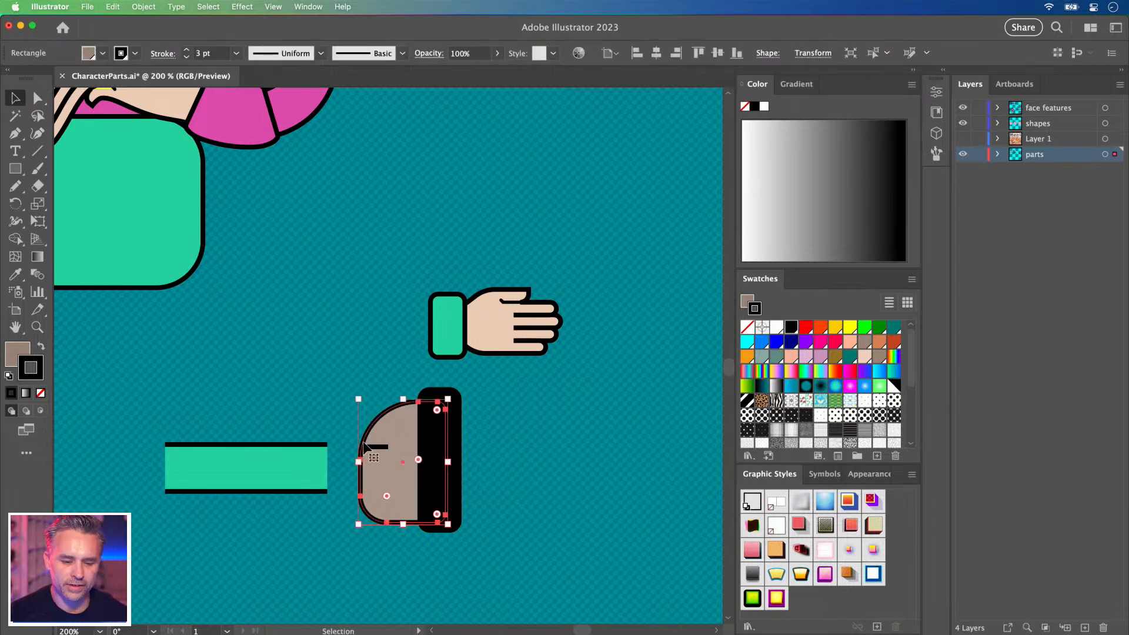
Set the short black line's stroke weight to 8 pt.
click(375, 448)
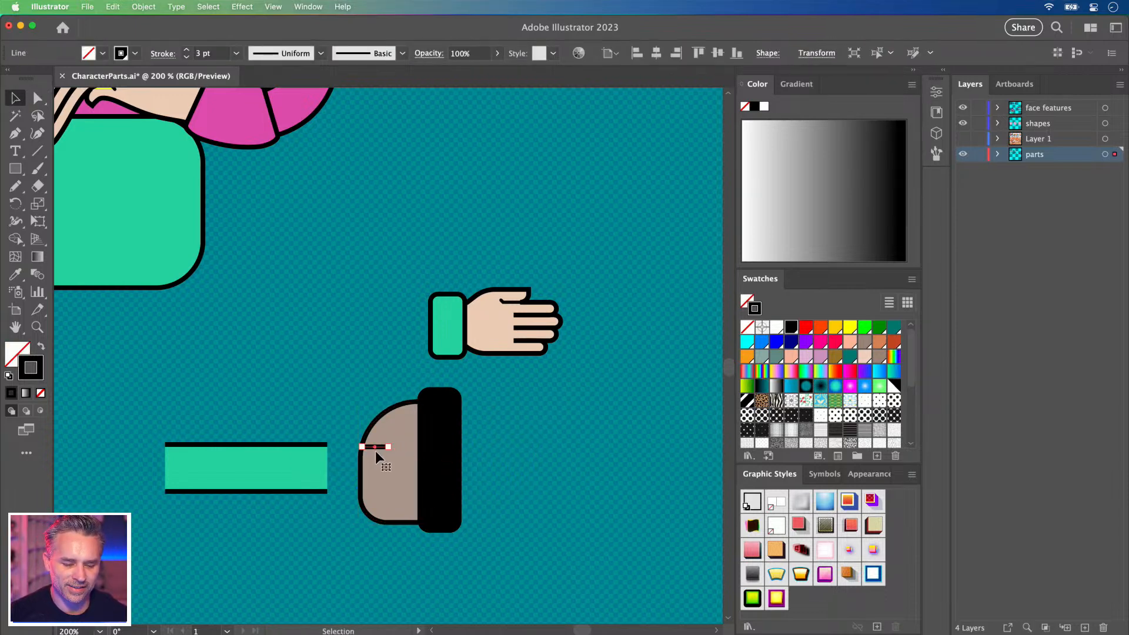
click(187, 50)
click(187, 51)
click(187, 51)
click(187, 51)
click(187, 51)
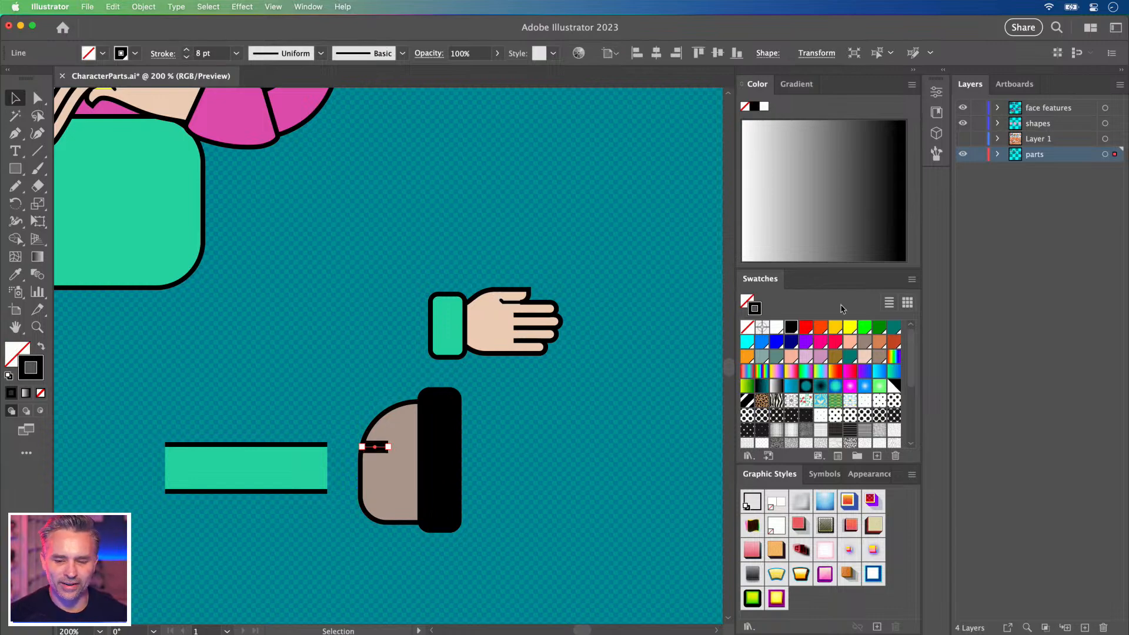
click(945, 70)
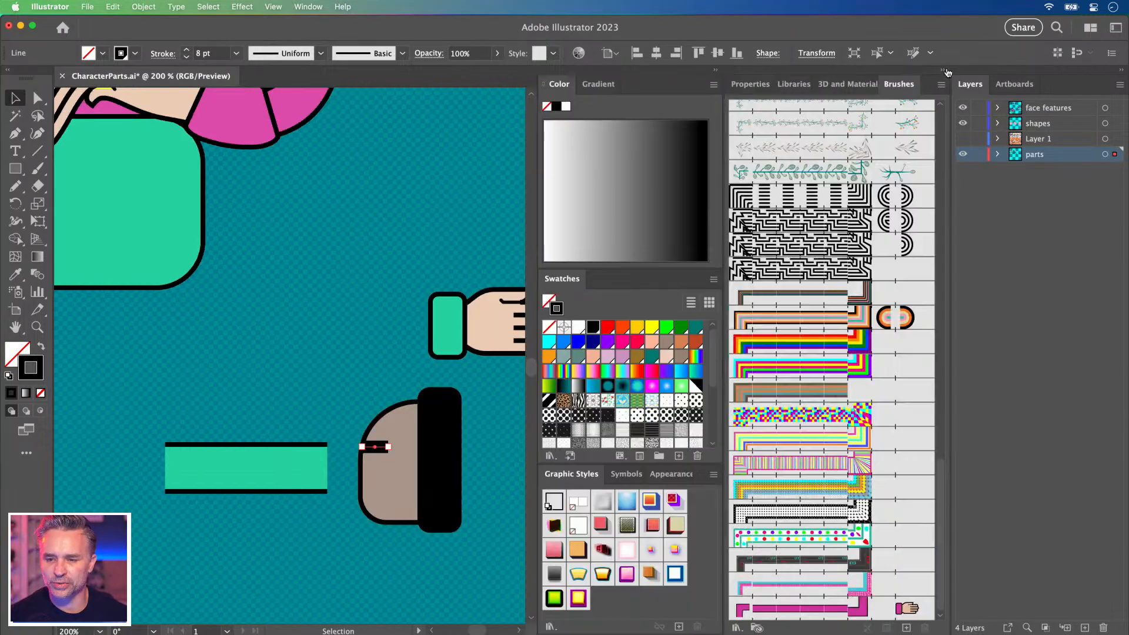
Give the thick black line rounded caps from the Properties stroke options.
click(748, 84)
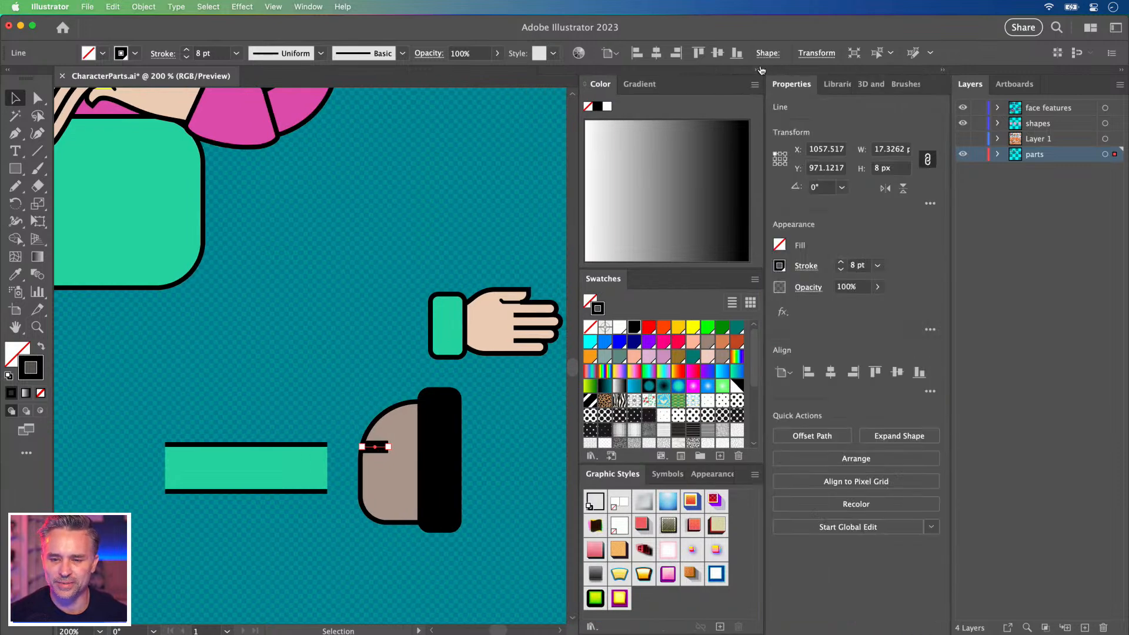
click(756, 71)
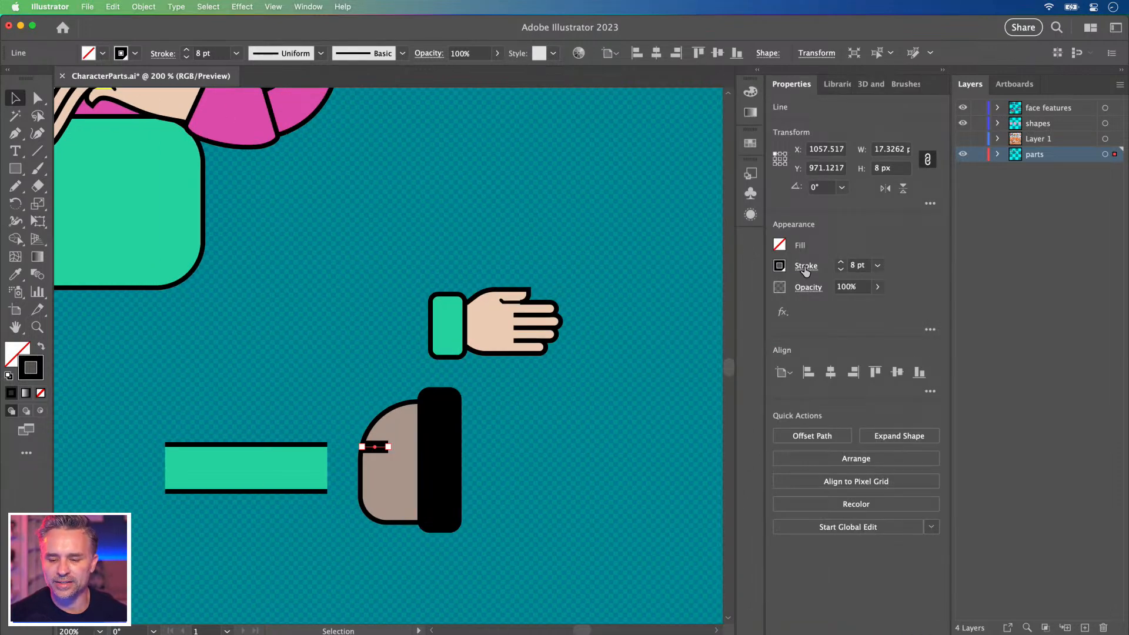
click(805, 266)
click(727, 304)
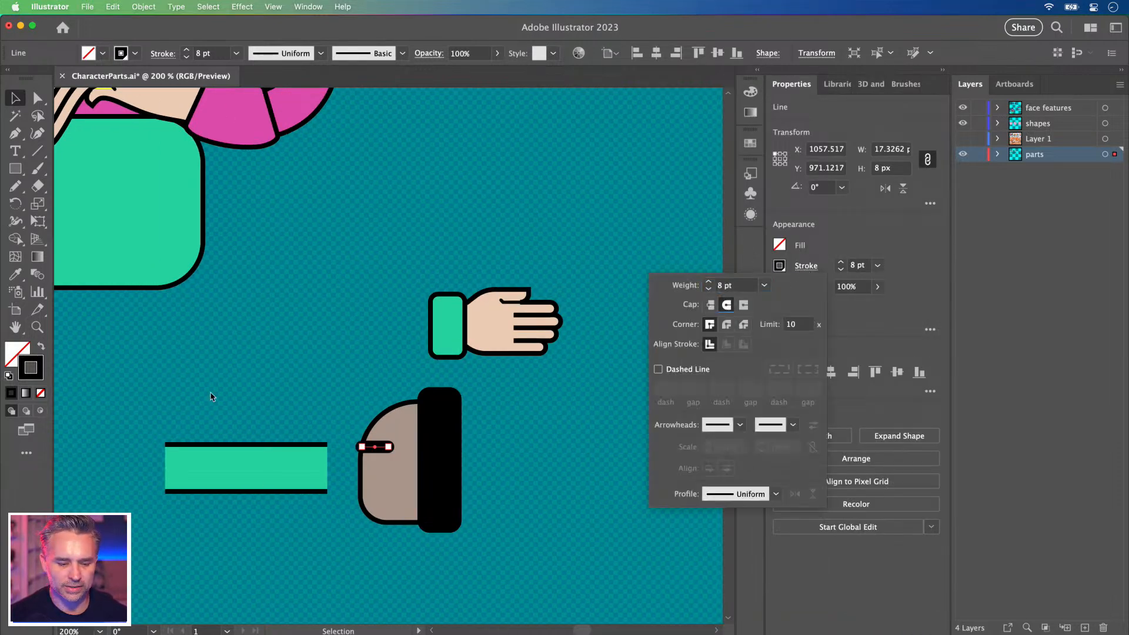
click(344, 453)
click(344, 446)
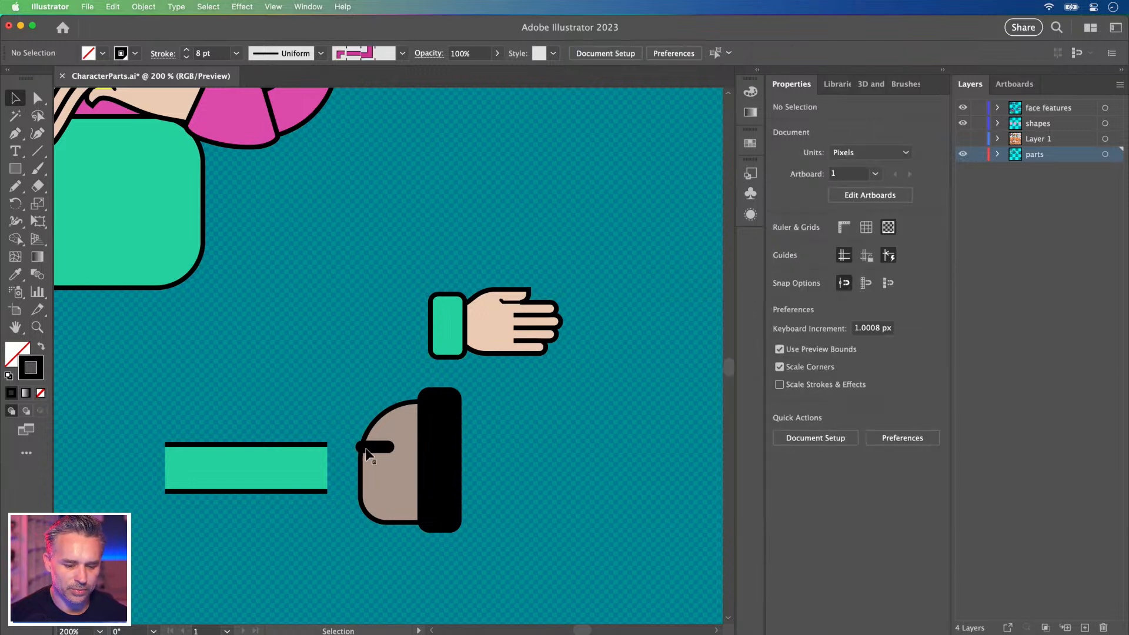
Copy the rounded line just above the original and shorten the copy from the left.
click(370, 448)
click(340, 408)
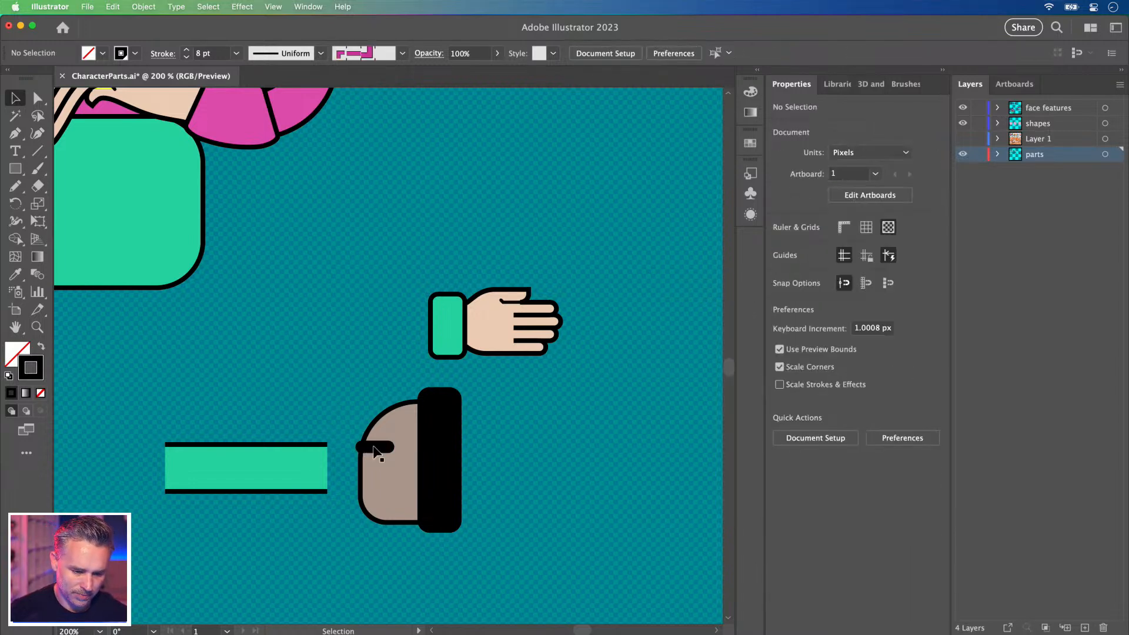
drag(375, 452, 375, 431)
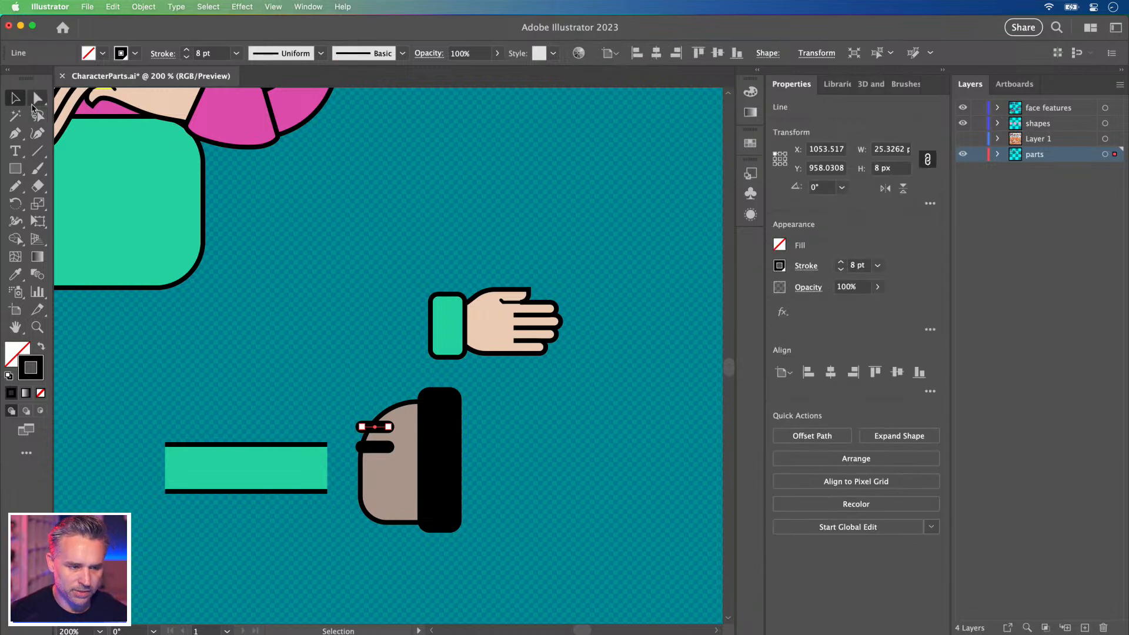
key(a)
click(363, 427)
key(shift+Right)
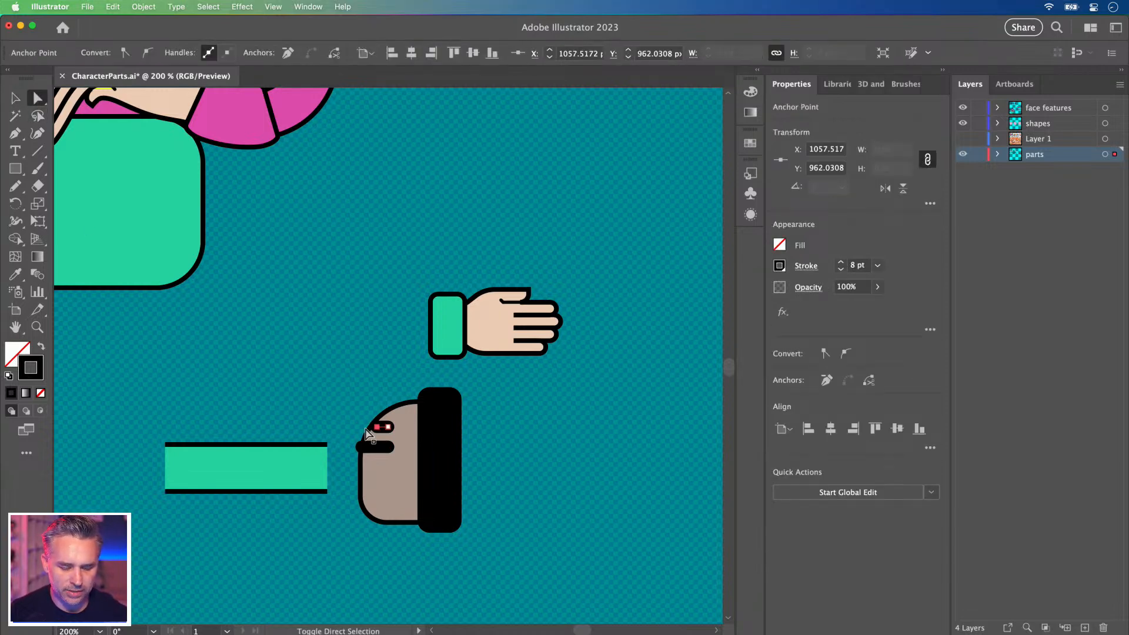
key(v)
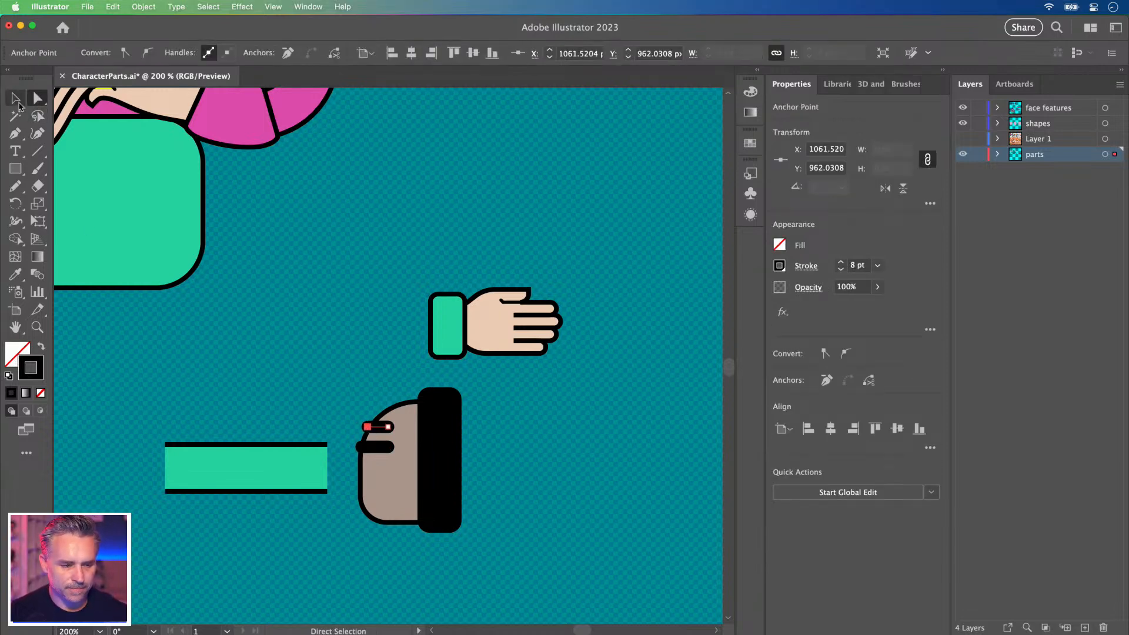
Move the green leg fill so it sits centred between its black outlines.
click(300, 417)
drag(292, 383, 452, 337)
click(408, 416)
mouse_move(351, 416)
mouse_down()
mouse_move(399, 416)
mouse_move(340, 423)
mouse_up()
click(411, 283)
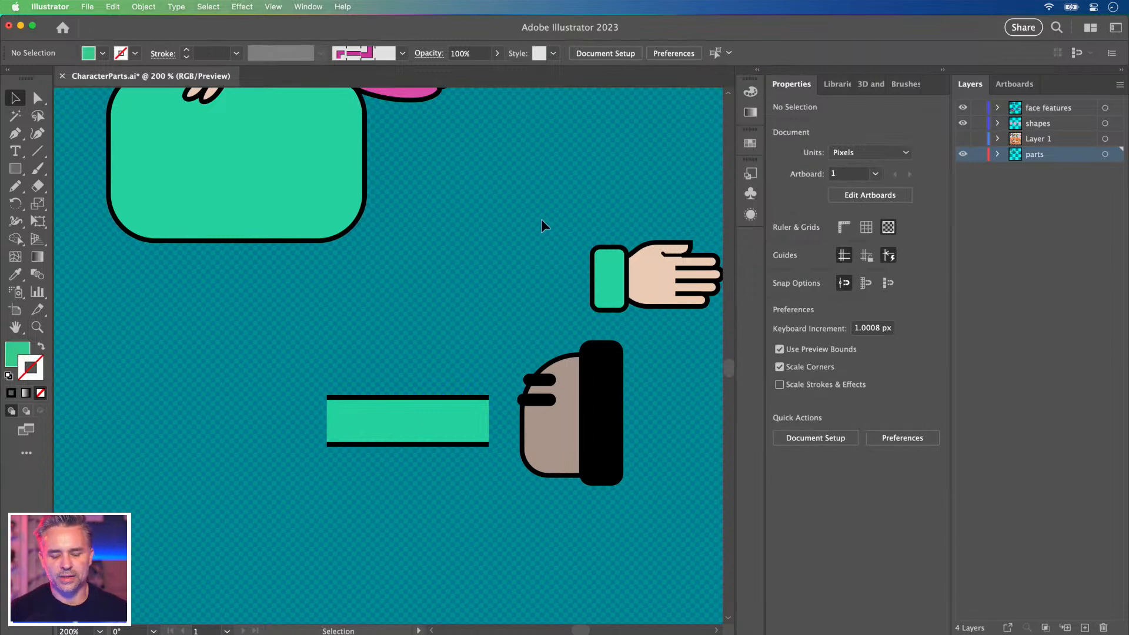
Delete the tan hand and recolour the brown shoe shape to mid-grey #898989.
click(711, 309)
key(Delete)
key(a)
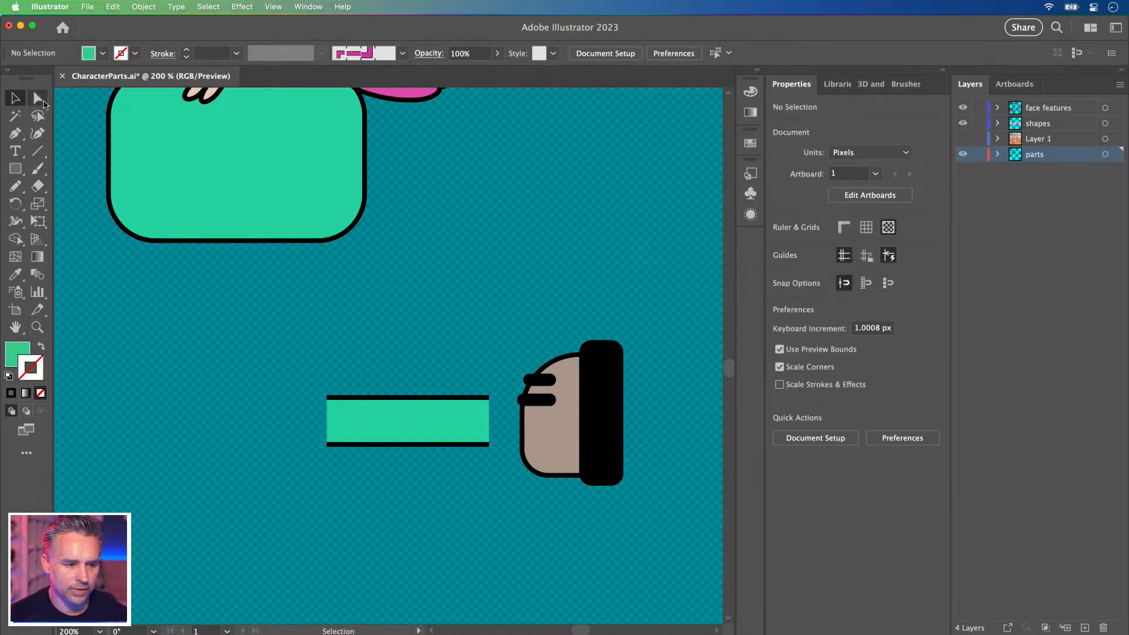
click(545, 438)
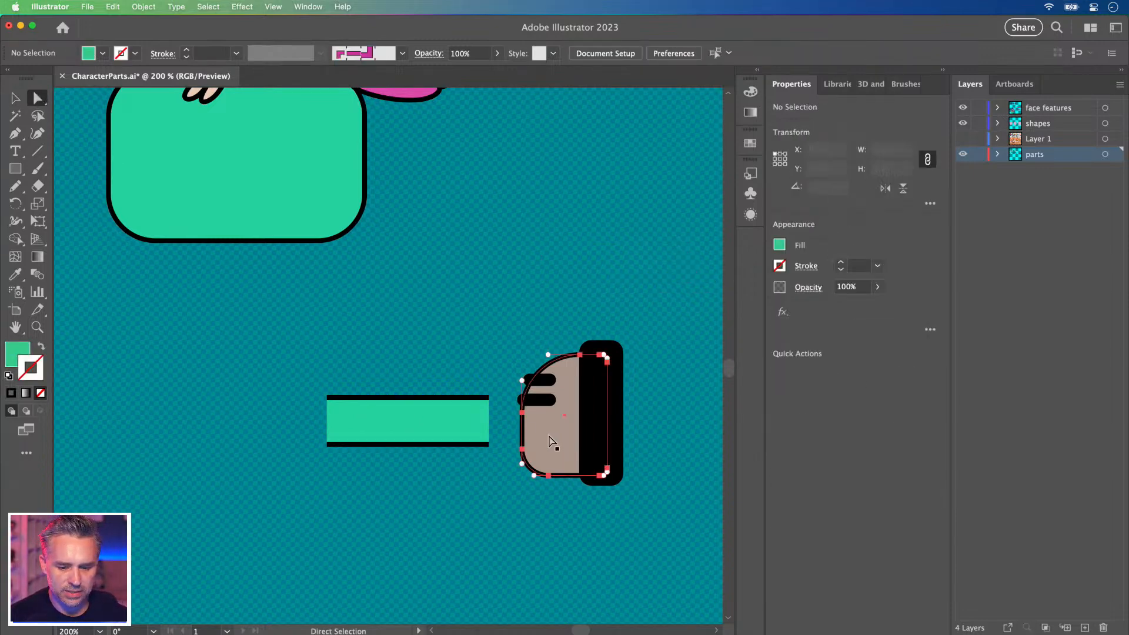
double_click(13, 355)
text(844e32)
drag(744, 401, 582, 406)
click(969, 326)
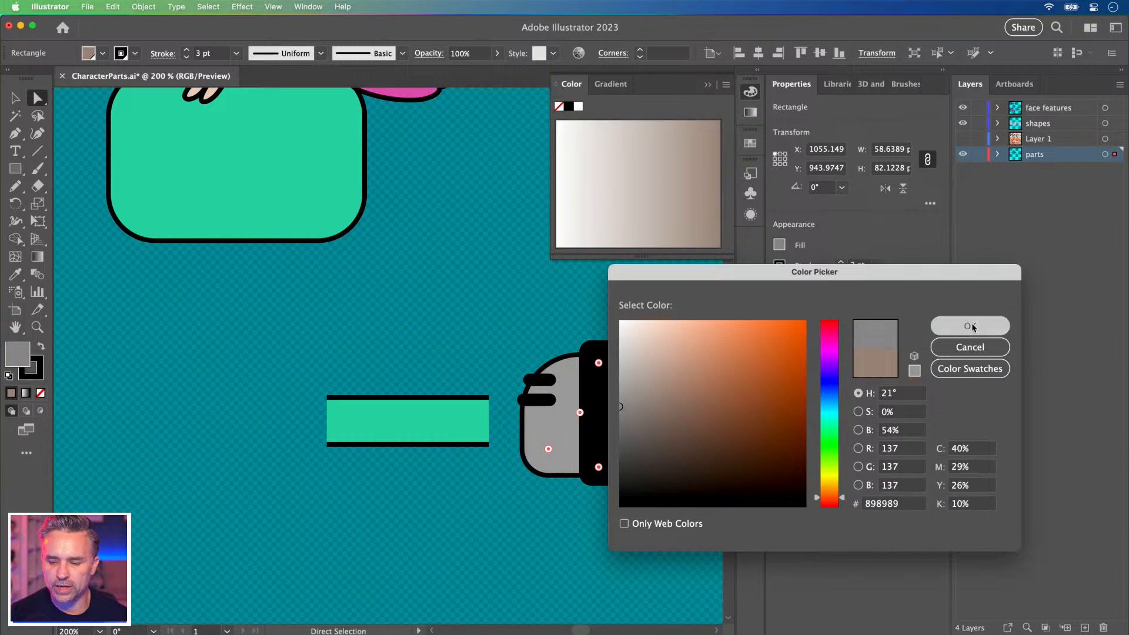
click(15, 101)
Make the empty rectangle framing the green leg taller by dragging its top up.
click(352, 314)
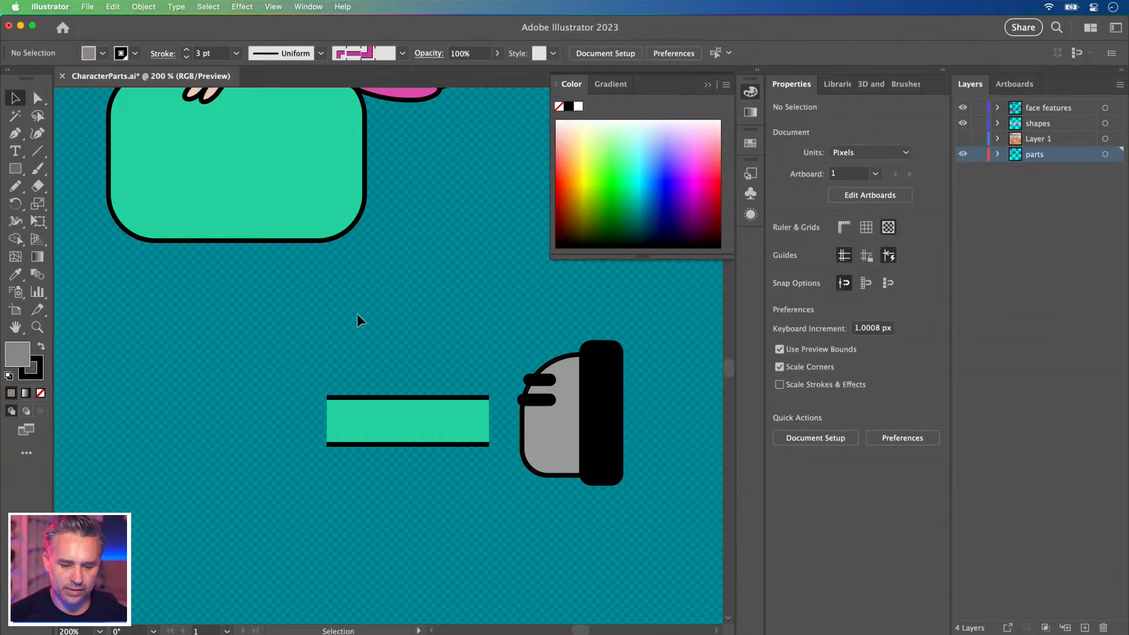
click(411, 371)
drag(408, 371, 477, 336)
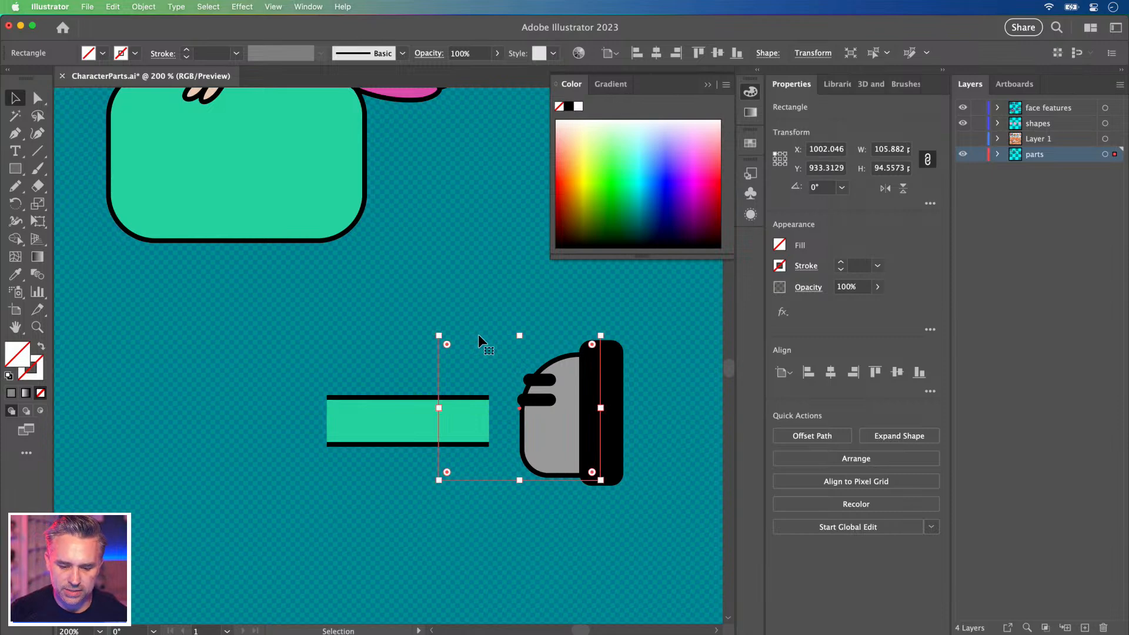
Move the empty rectangle over the shoe and narrow it from the left.
scroll(474, 333, left, 2)
drag(303, 307, 590, 498)
scroll(529, 441, right, 4)
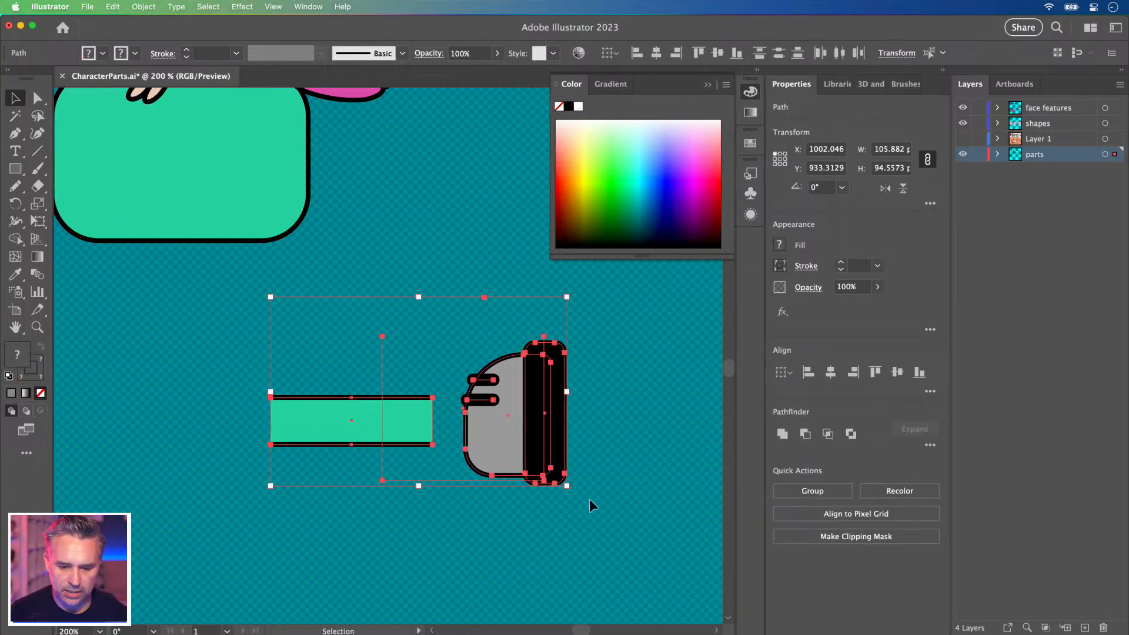
click(407, 368)
click(411, 333)
click(345, 276)
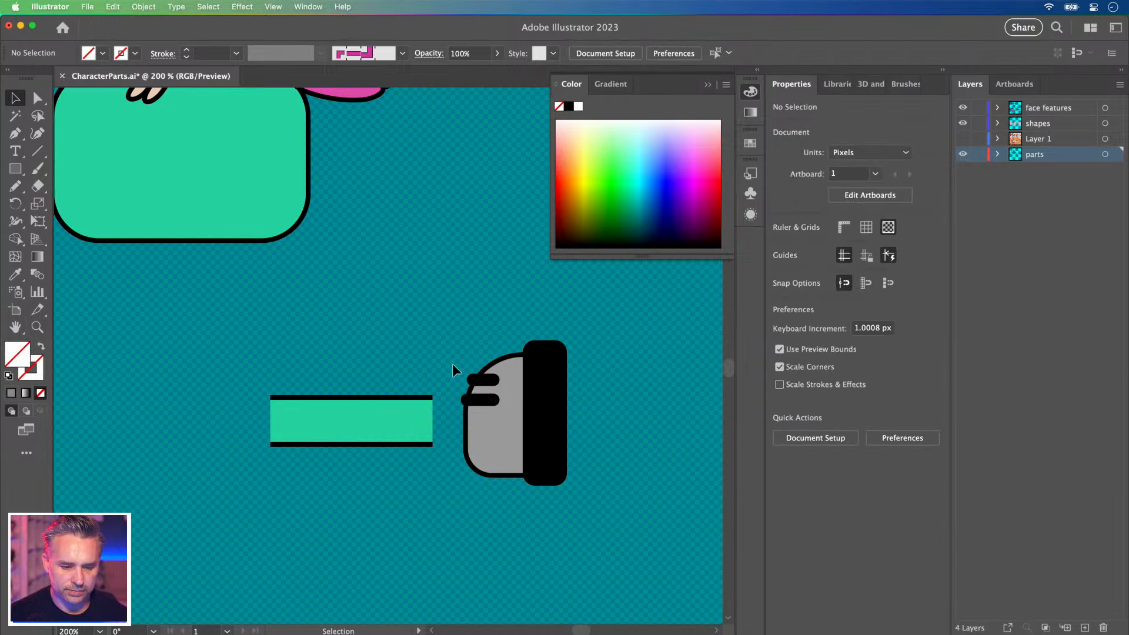
drag(288, 340, 610, 527)
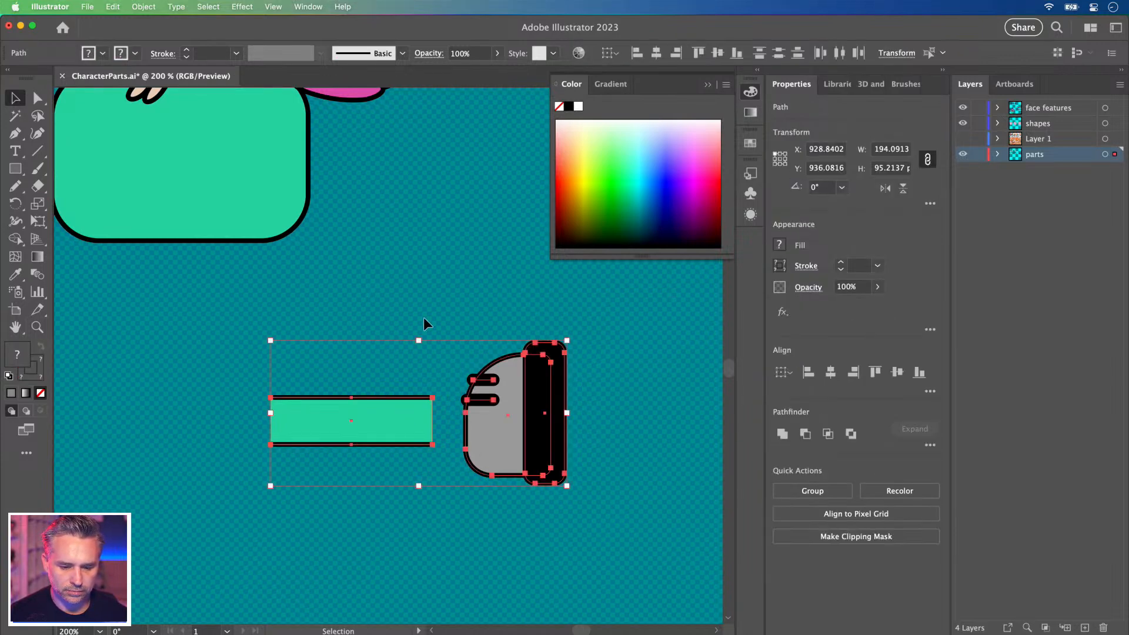
click(445, 319)
key(super+z)
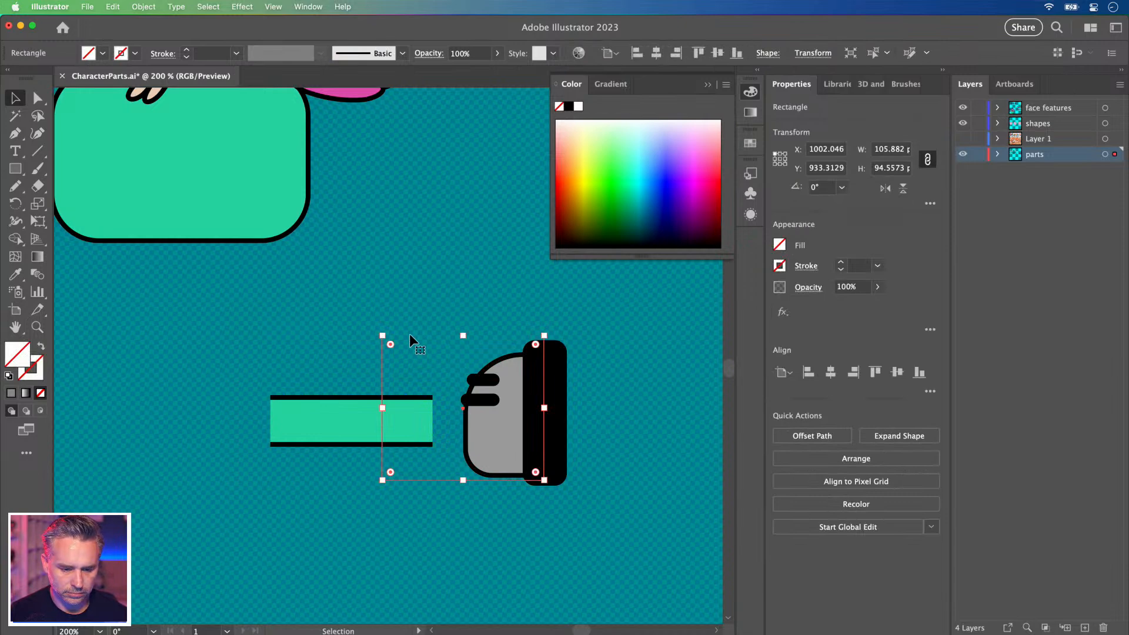
mouse_move(410, 334)
mouse_down()
mouse_move(442, 349)
mouse_move(422, 337)
mouse_up()
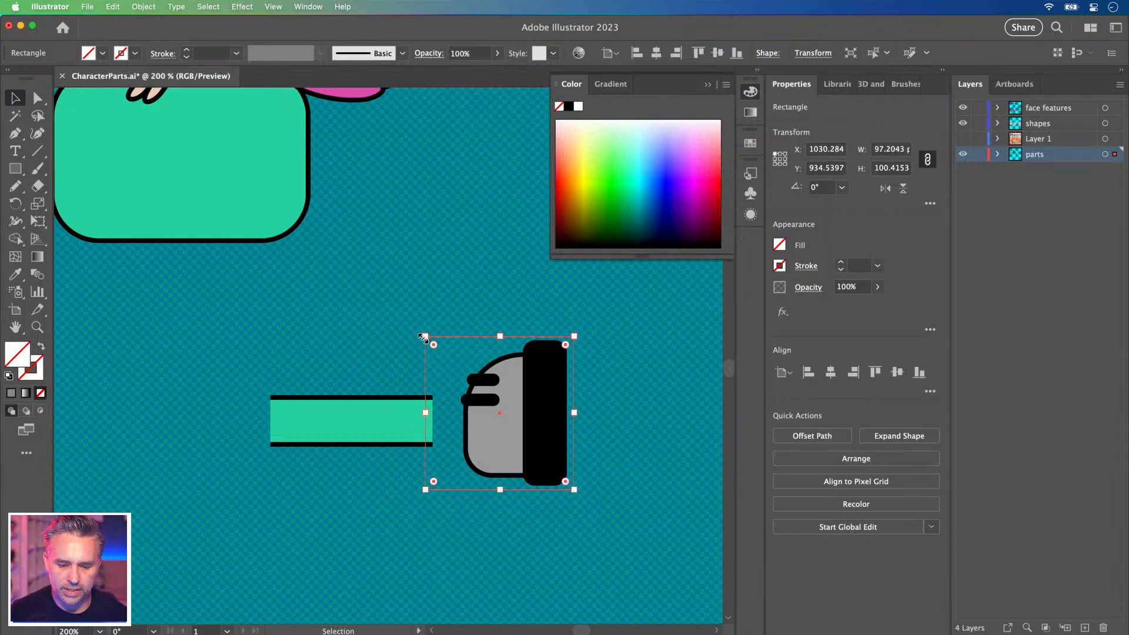
drag(425, 412, 467, 416)
Nudge the lower short black line 10 px right and rotate both short lines diagonally.
click(478, 400)
key(shift+Right)
click(482, 380)
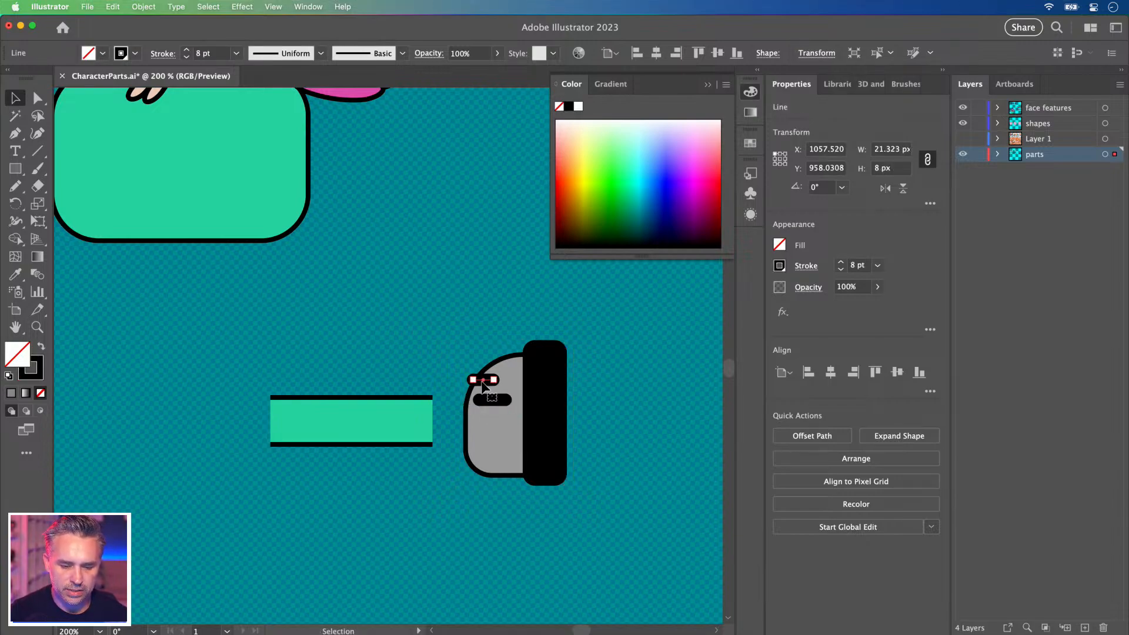
shift+click(489, 400)
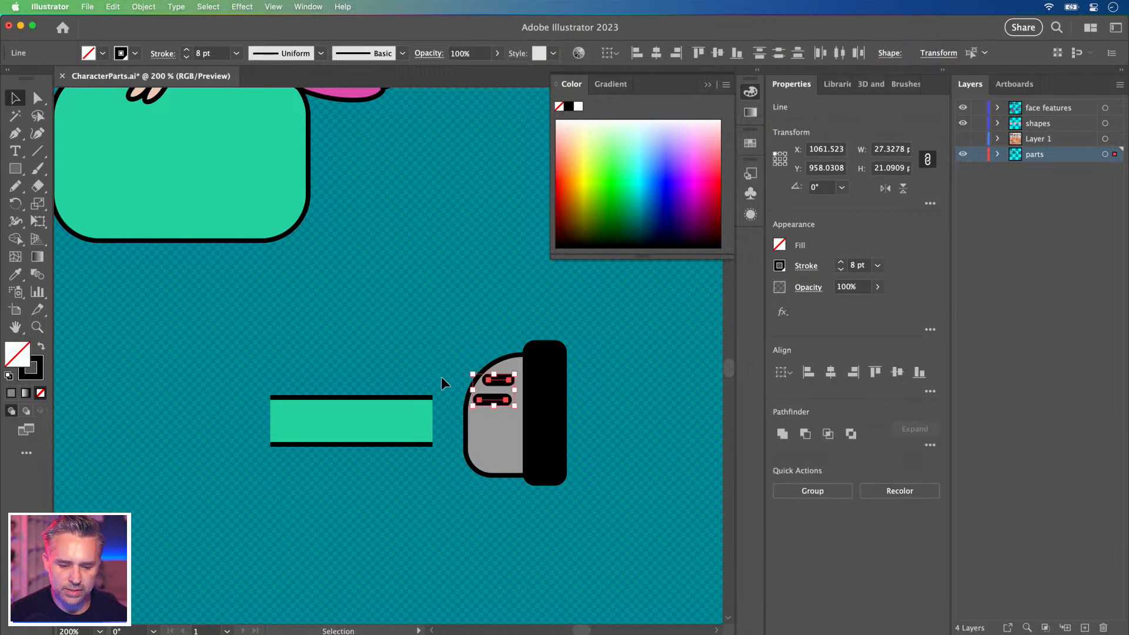
drag(468, 372, 452, 330)
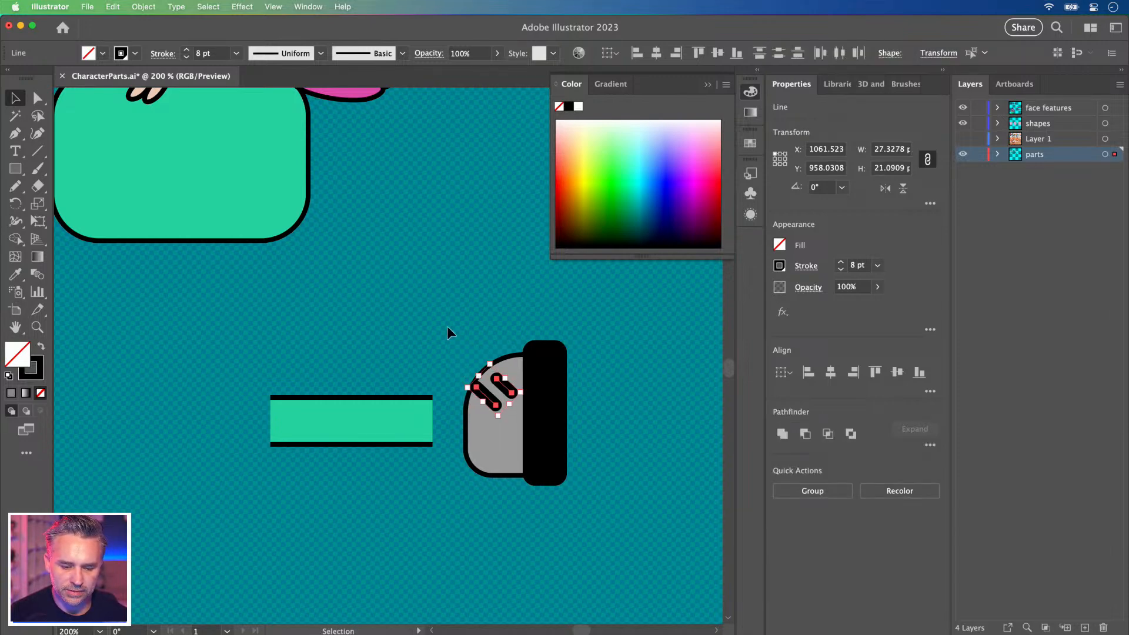
click(451, 331)
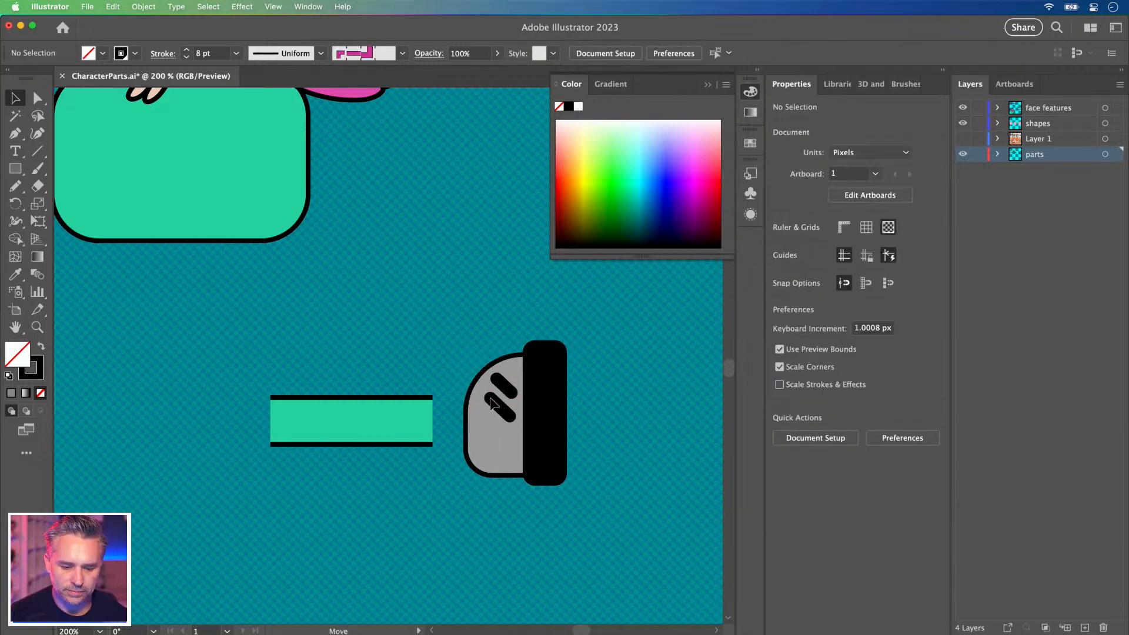
click(494, 407)
click(447, 326)
Move the rectangle over the green leg, stretch it to the bar's left edge, and select both.
click(470, 370)
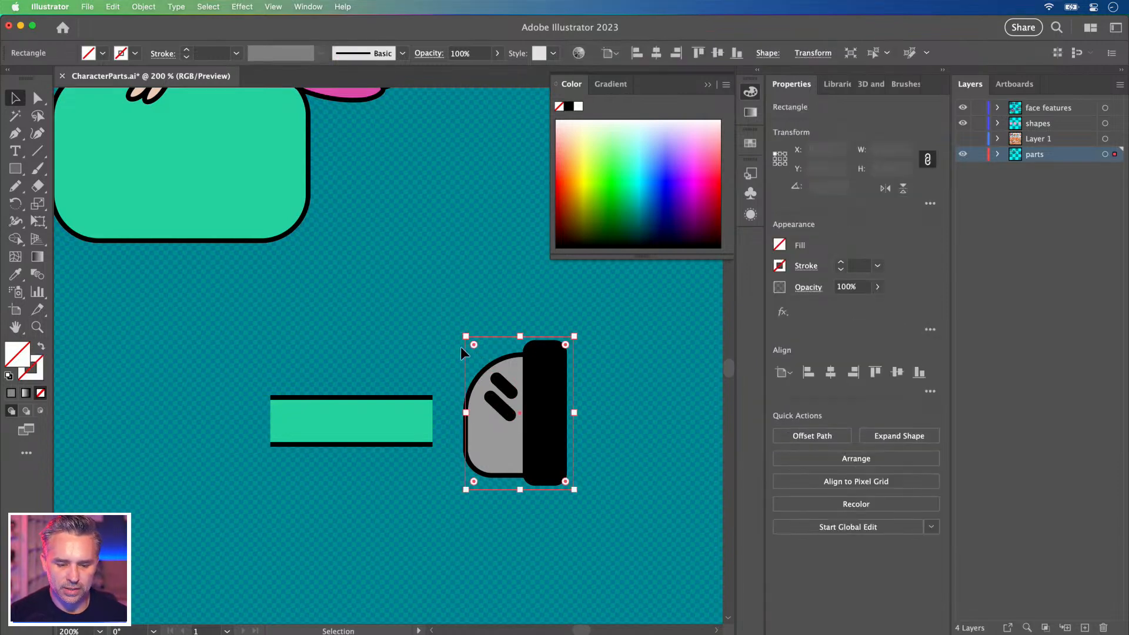
drag(495, 335, 329, 333)
key(shift+Right)
key(shift+Right)
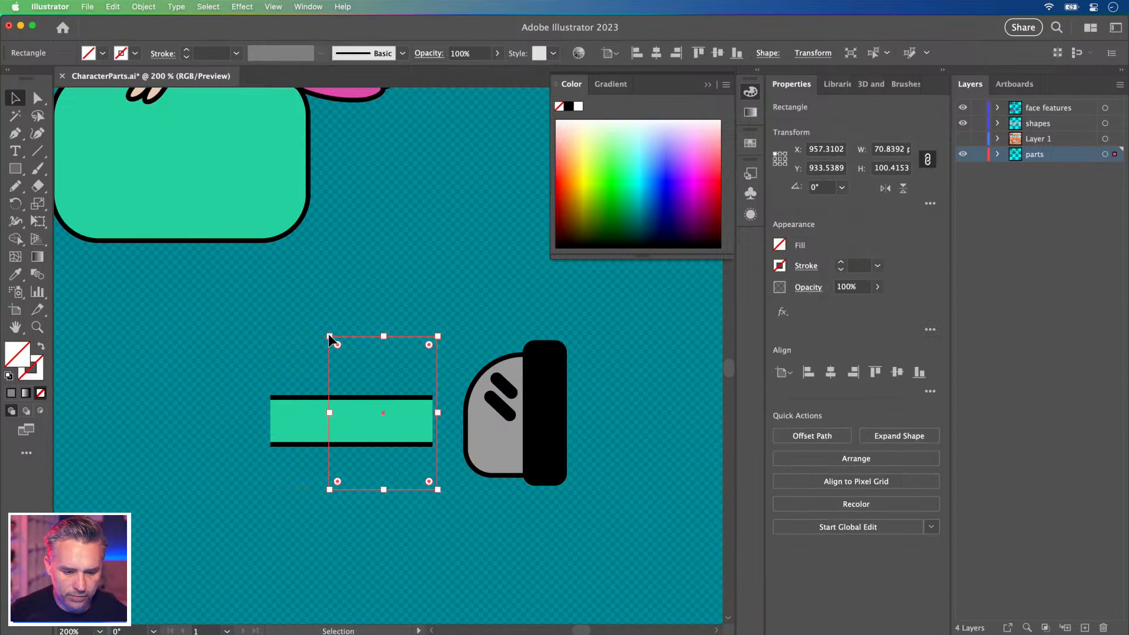
key(Left)
key(Left)
key(Left)
key(Left)
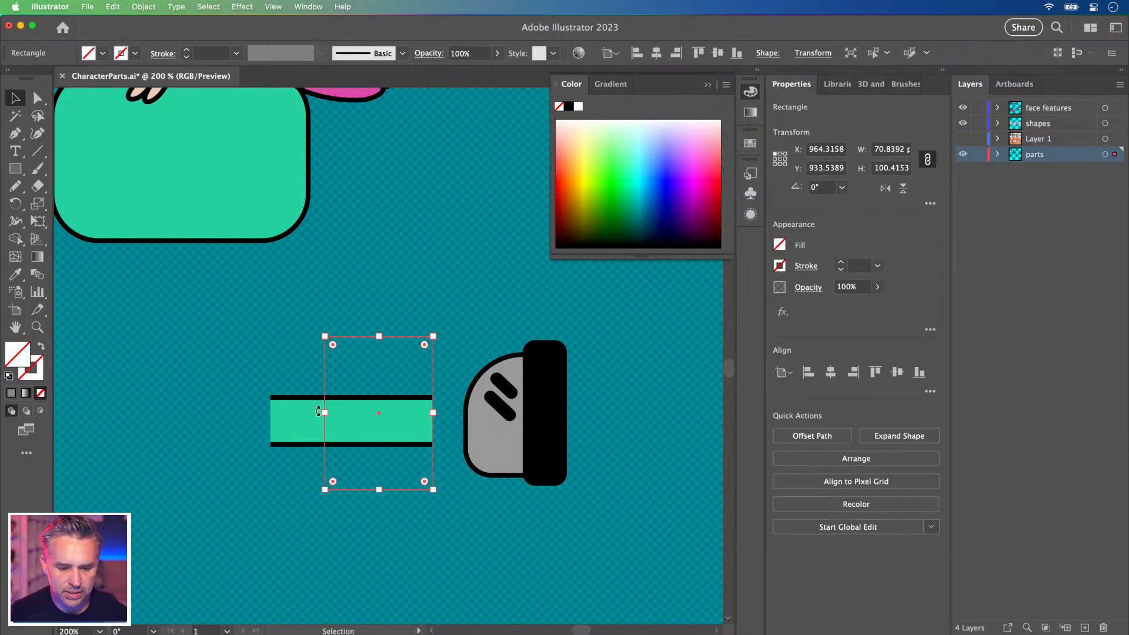
drag(324, 414, 272, 415)
click(221, 372)
drag(241, 327, 395, 420)
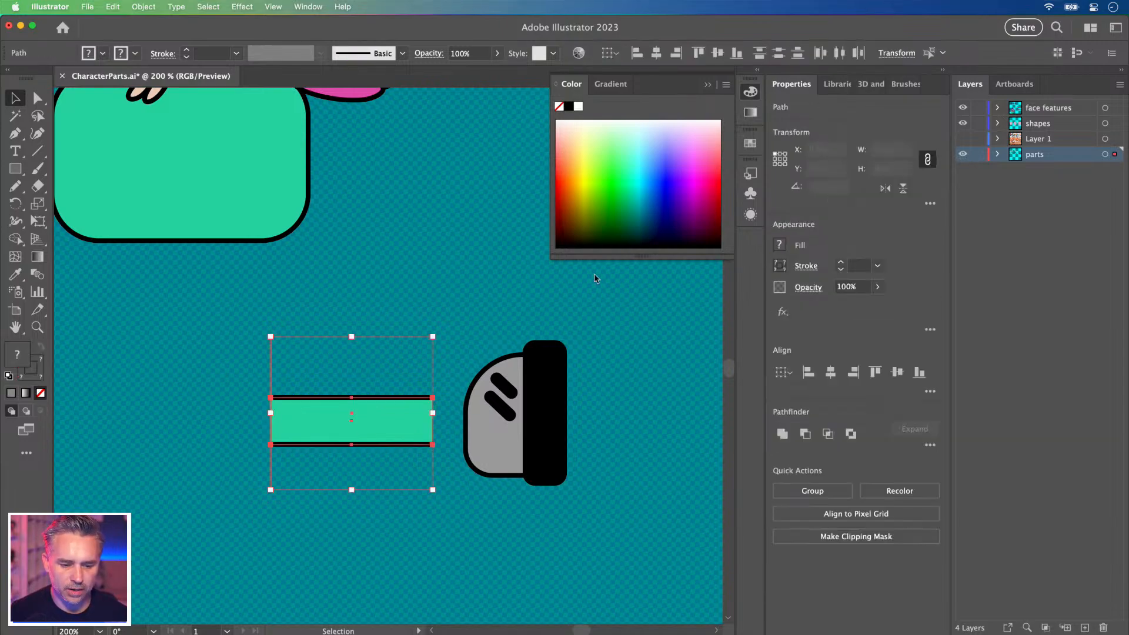
Make the green bar a new pattern brush with an Auto-Centered corner tile.
click(906, 83)
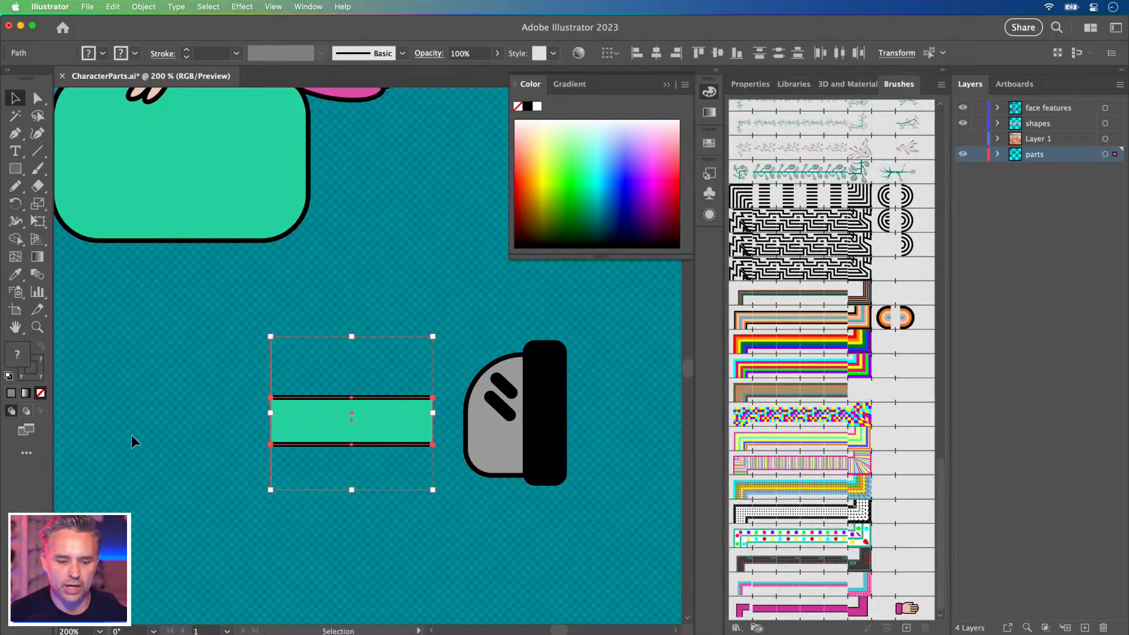
drag(286, 404, 782, 564)
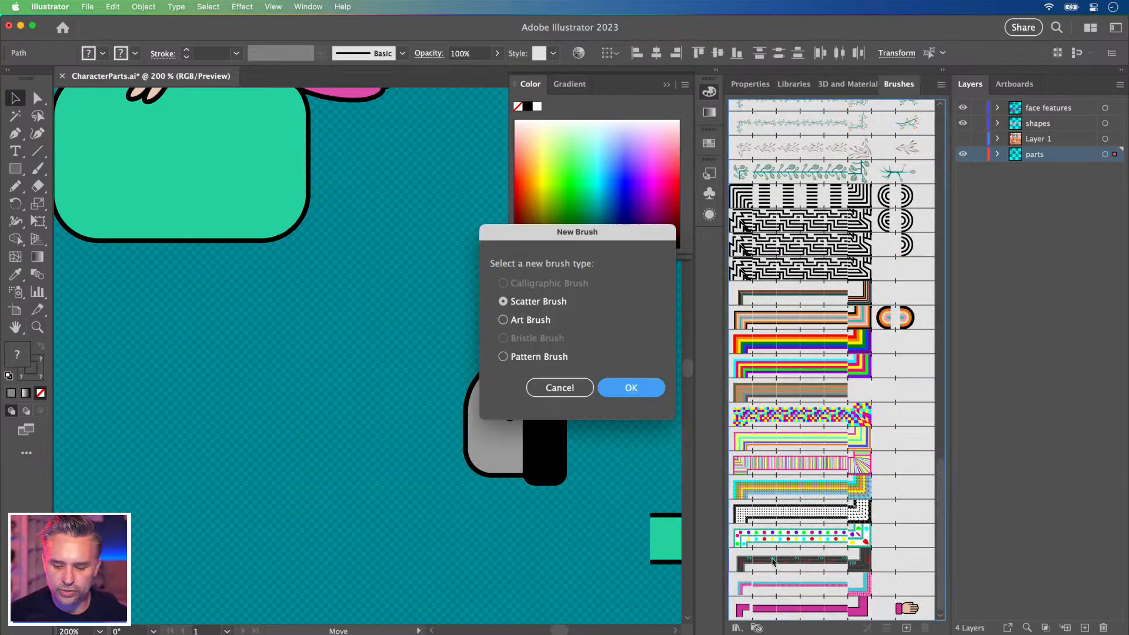
click(528, 356)
click(630, 388)
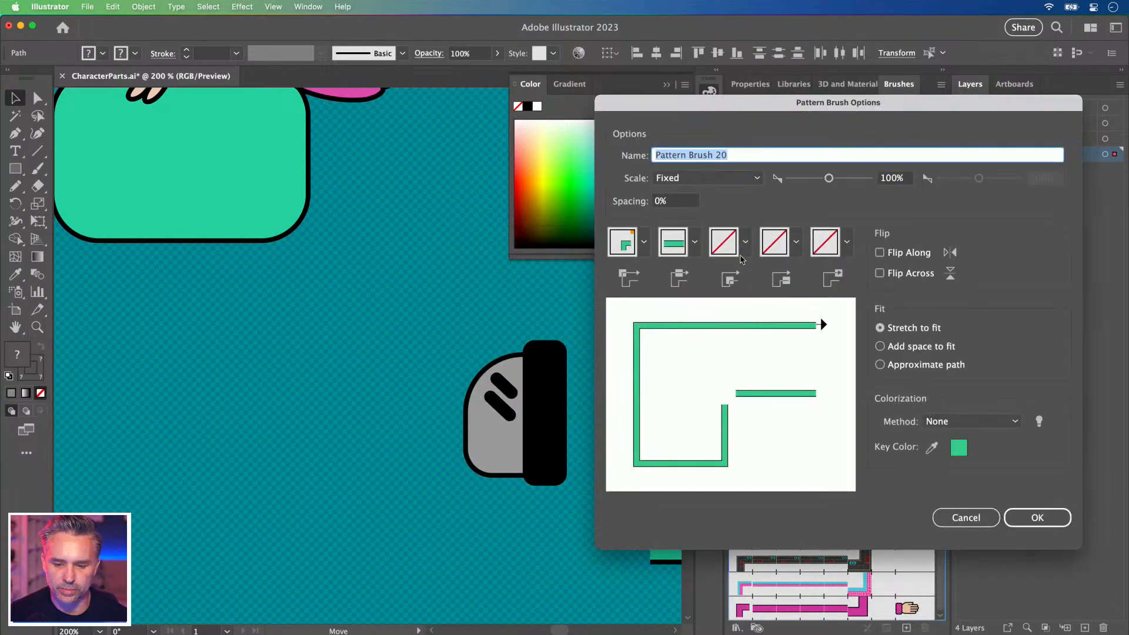
click(744, 242)
click(636, 359)
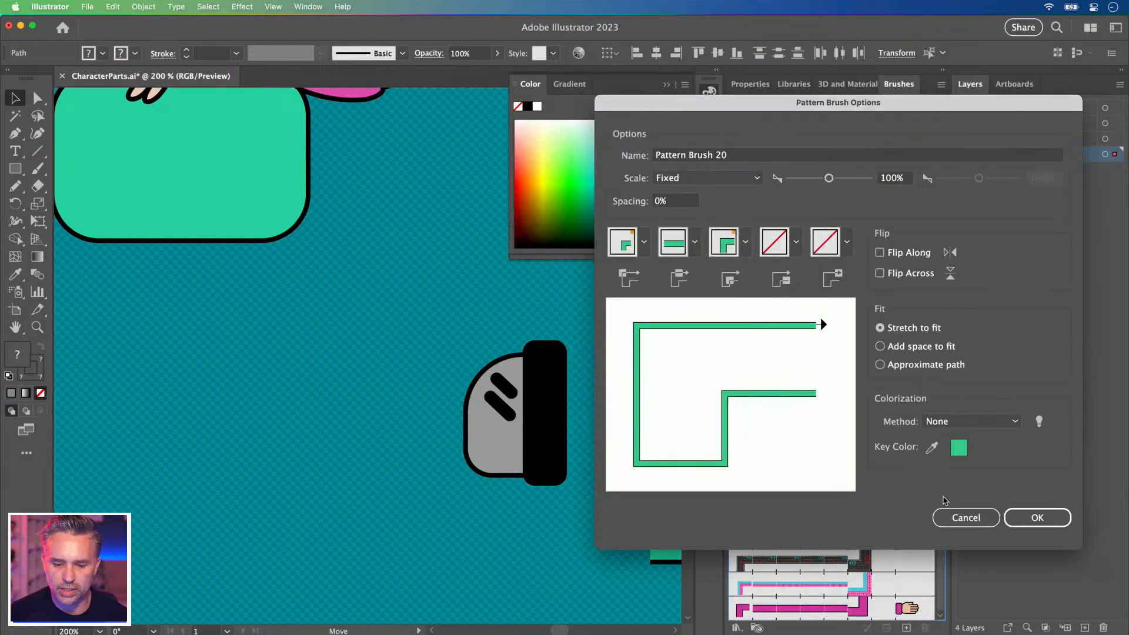
click(1036, 517)
Add the grey shoe as the brush's end tile, sample its grey as key colour, and use Hue Shift.
click(473, 321)
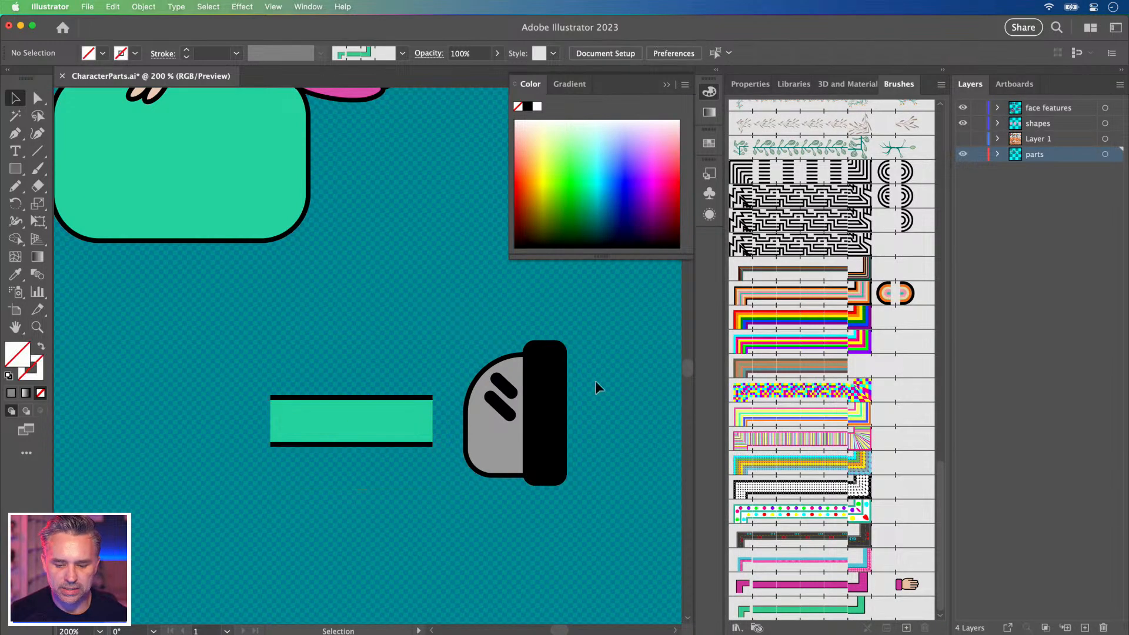
click(503, 432)
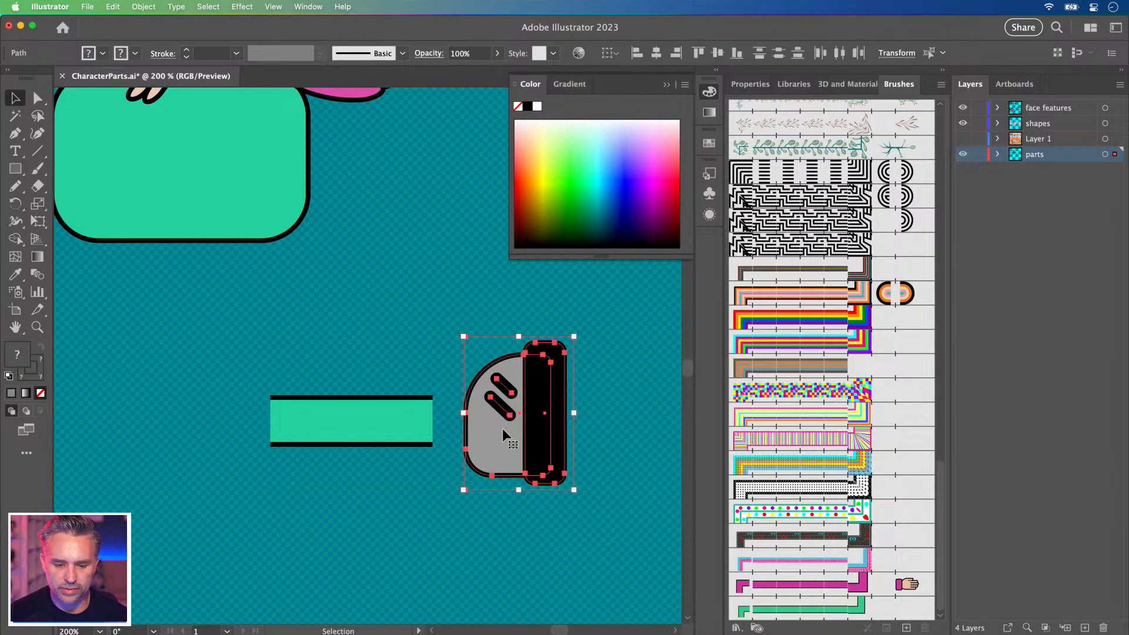
drag(509, 415, 908, 608)
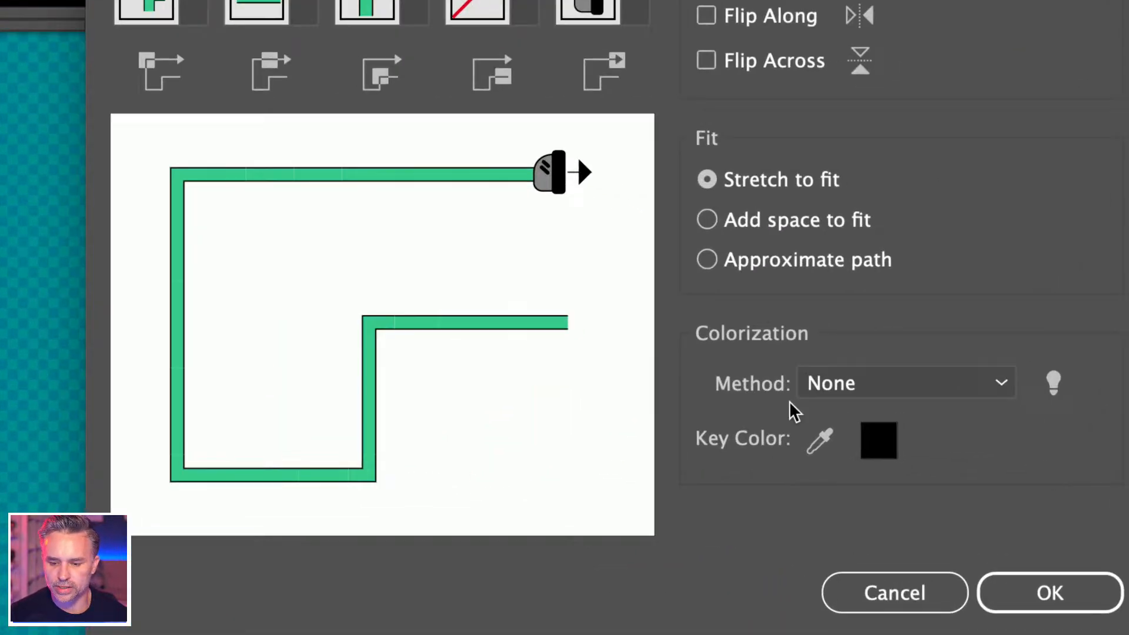
click(883, 448)
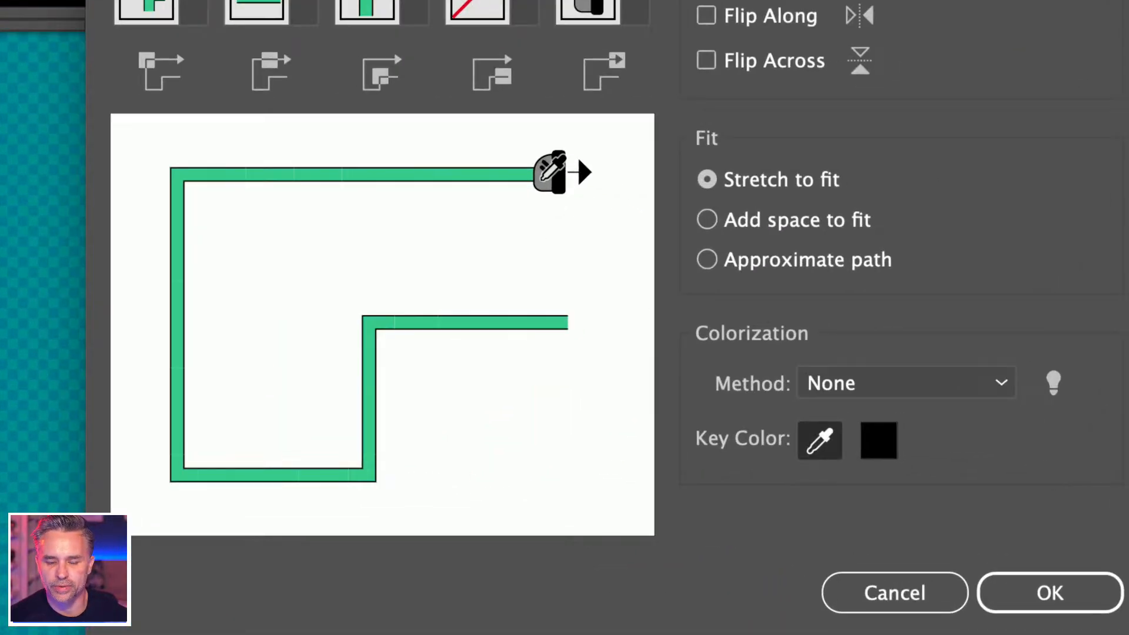
click(542, 178)
click(853, 387)
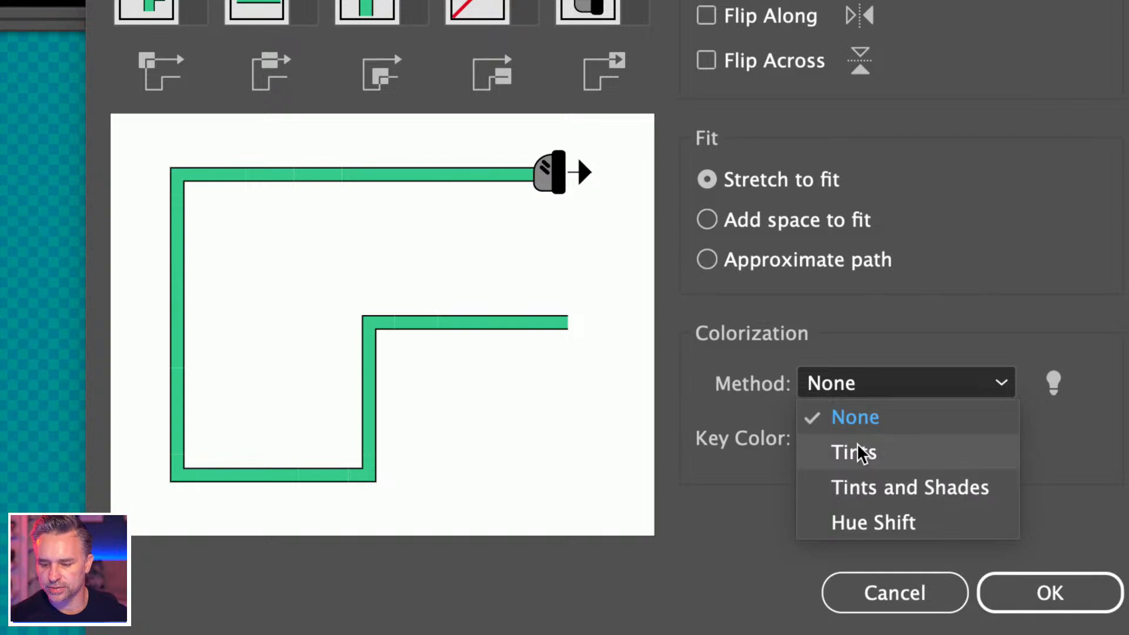
click(877, 520)
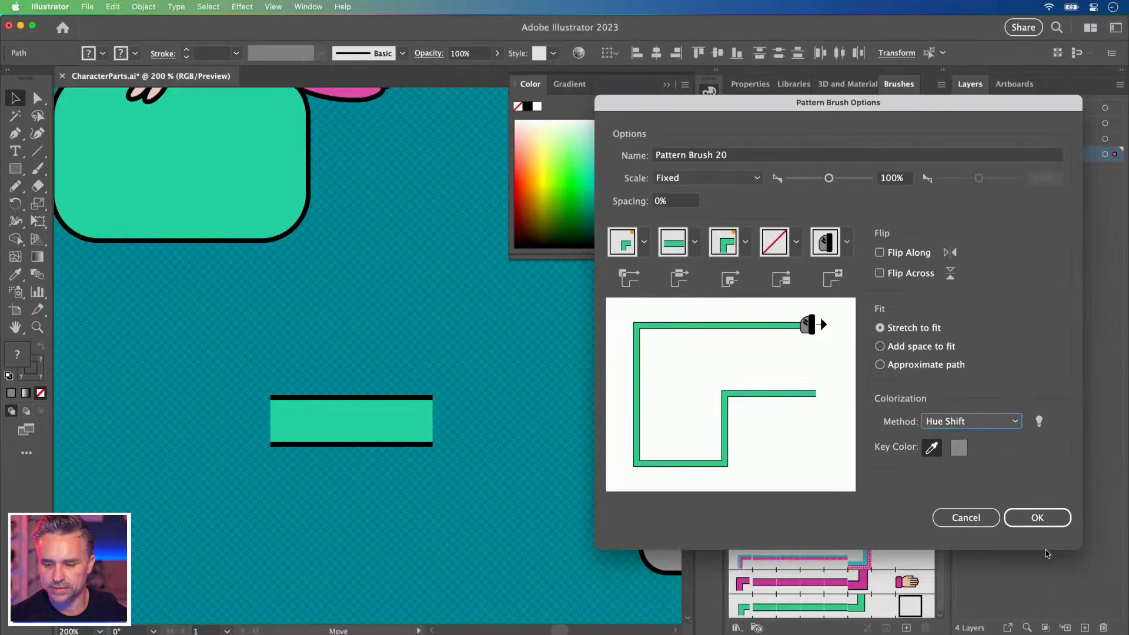
click(1036, 517)
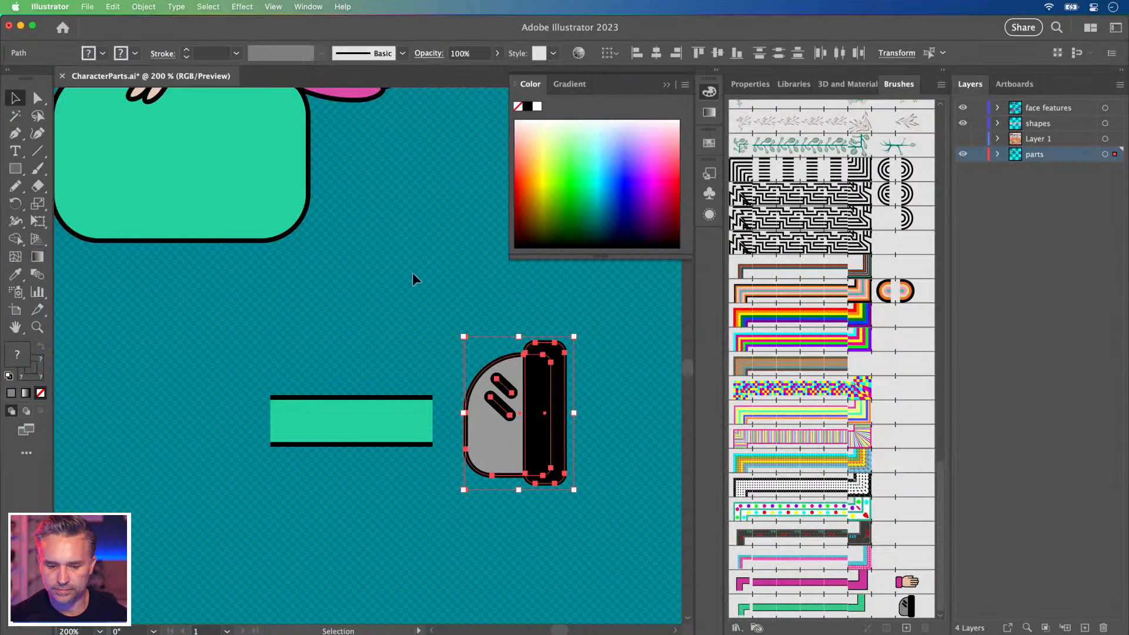
Draw a straight vertical leg with the new shoe pattern brush after discarding two curved test lines.
click(386, 304)
drag(201, 350, 401, 243)
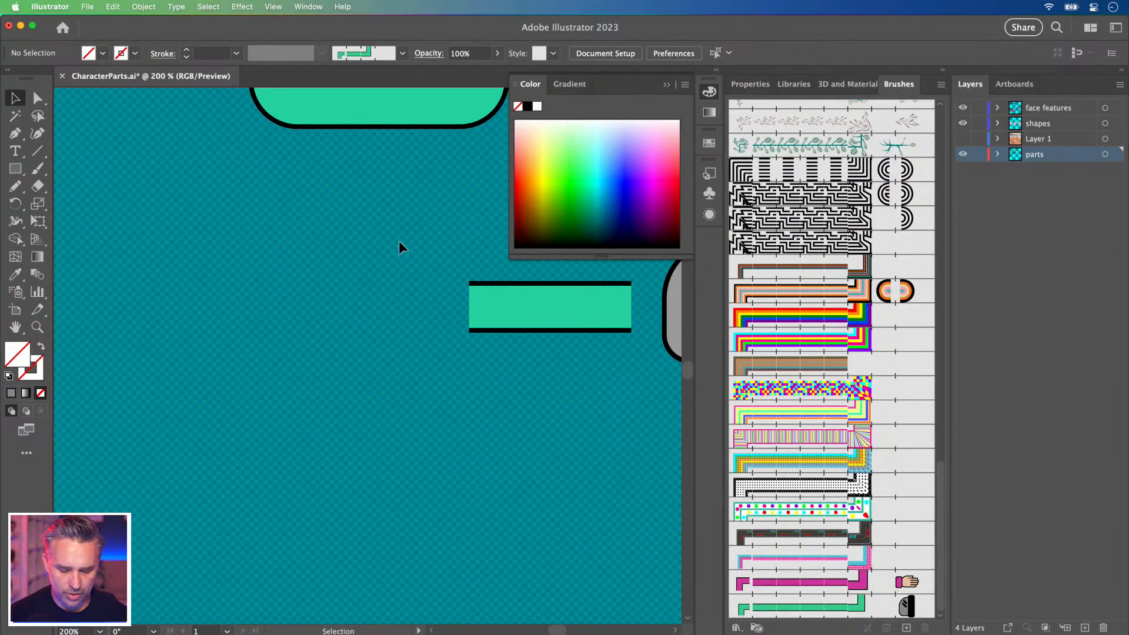
key(n)
mouse_move(243, 194)
mouse_down()
mouse_move(325, 259)
mouse_move(425, 496)
mouse_up()
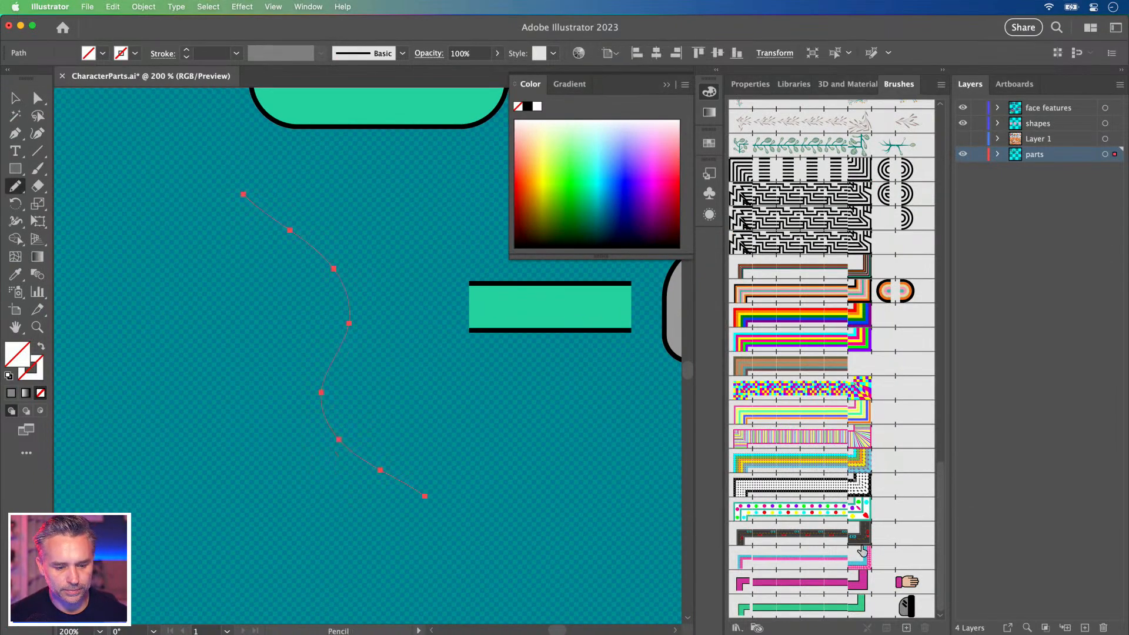
click(820, 612)
key(Delete)
mouse_move(276, 190)
mouse_down()
mouse_move(365, 278)
mouse_move(355, 498)
mouse_up()
key(Delete)
mouse_move(343, 177)
mouse_down()
mouse_move(331, 371)
mouse_move(344, 491)
mouse_up()
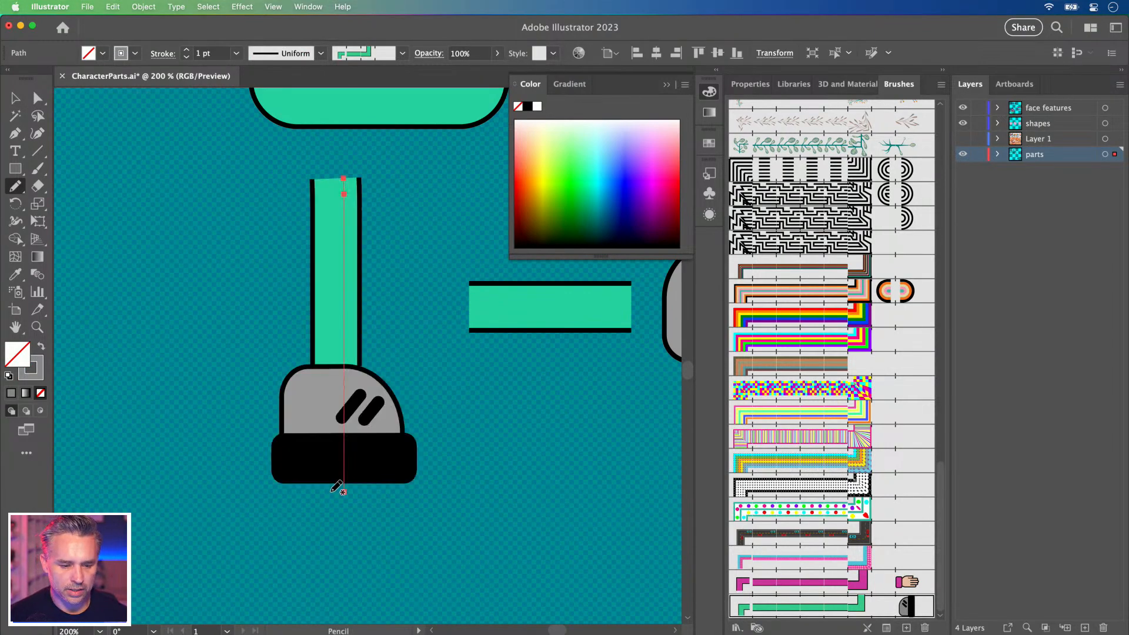
mouse_move(224, 269)
mouse_down()
mouse_move(446, 308)
mouse_move(358, 330)
mouse_up()
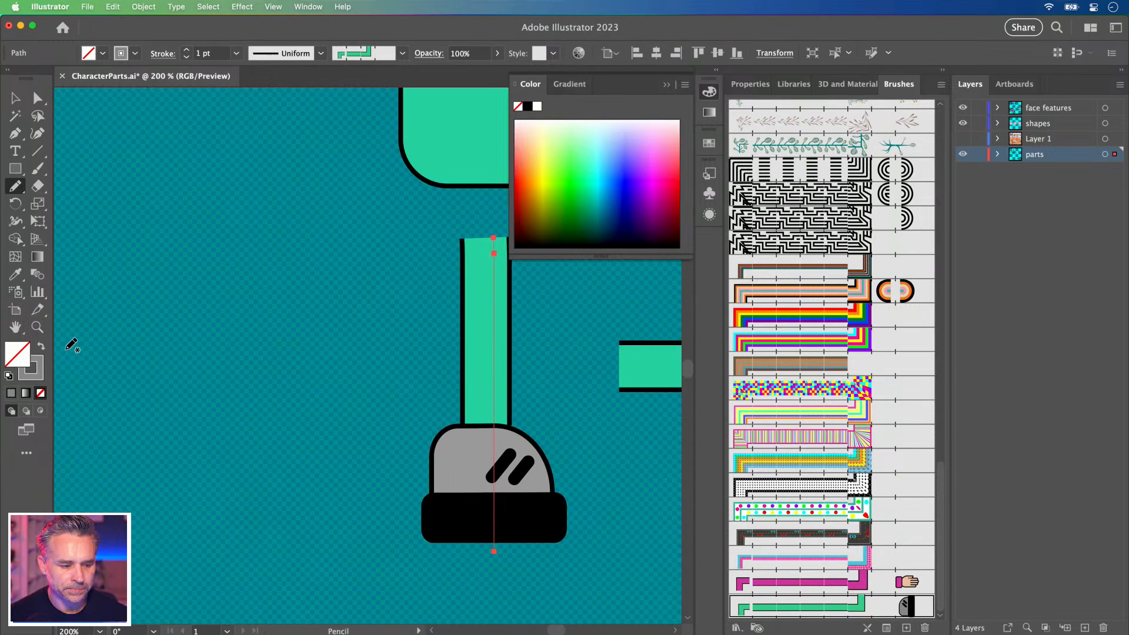
Try yellow, green and lime green stroke colours on the leg.
click(38, 384)
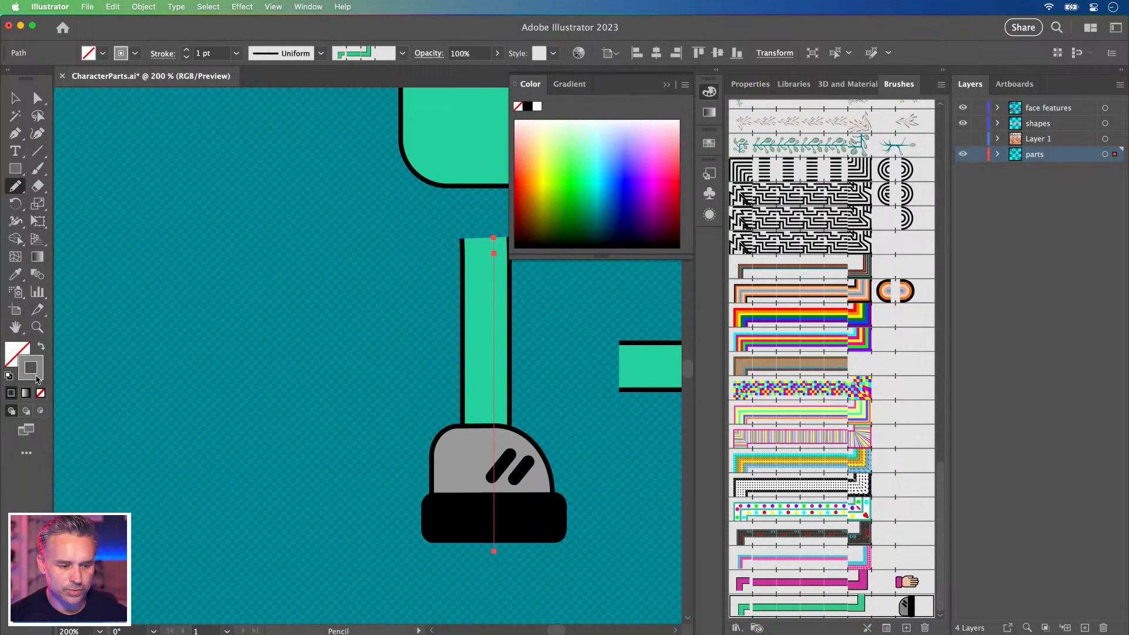
click(544, 174)
click(584, 169)
click(566, 171)
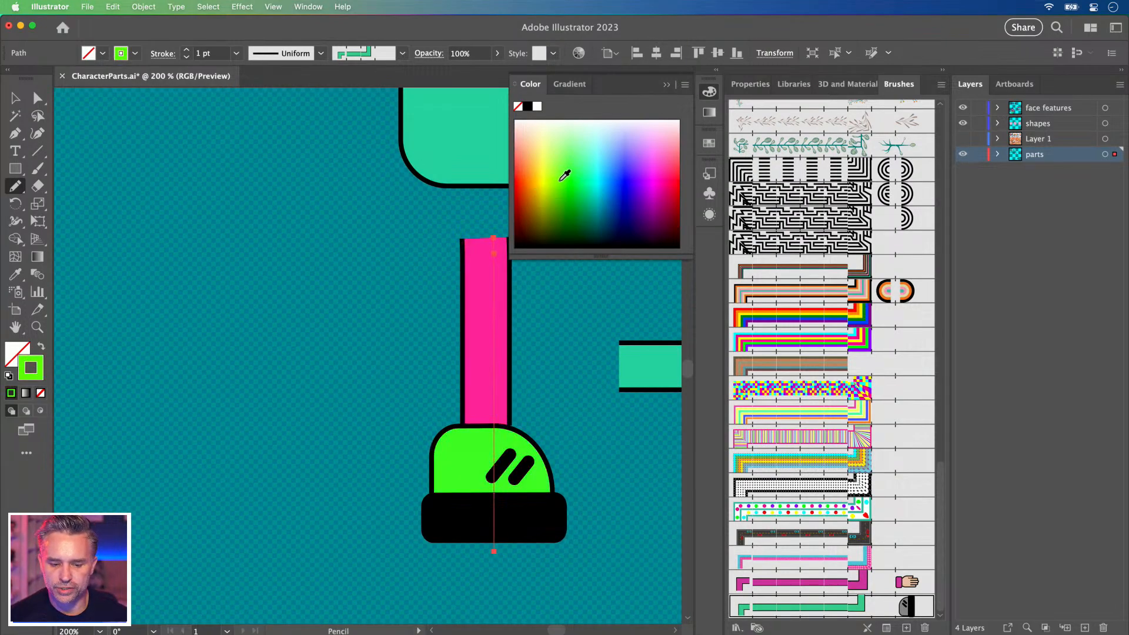
Compare Tints, Tints and Shades and Hue Shift, then set colourization to None and apply to strokes.
double_click(834, 610)
click(970, 421)
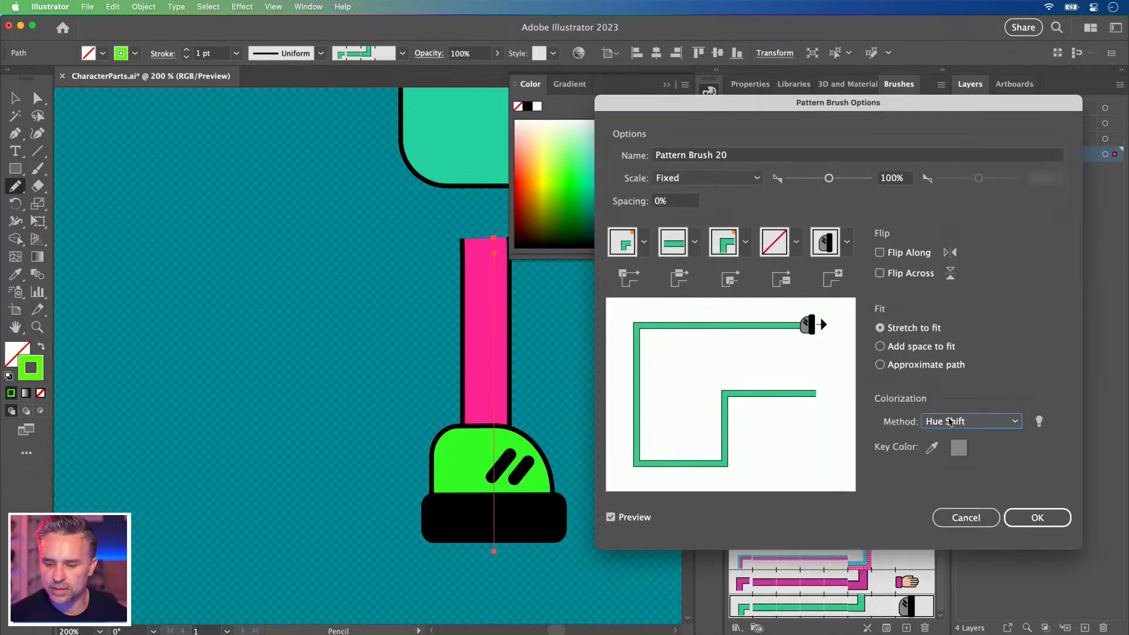
click(964, 454)
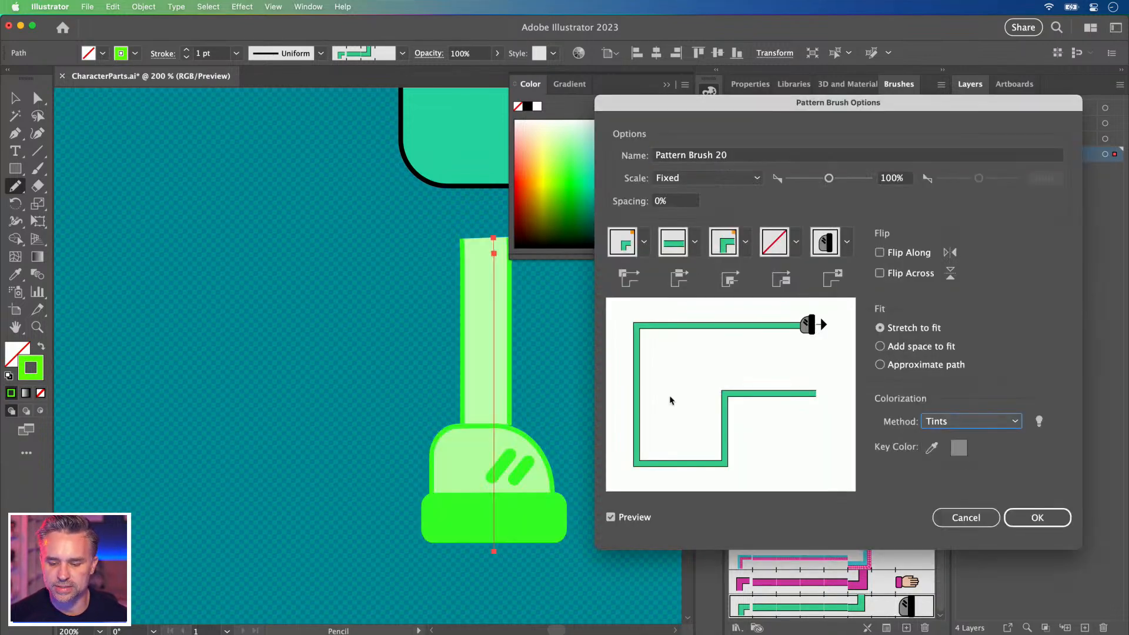
click(974, 427)
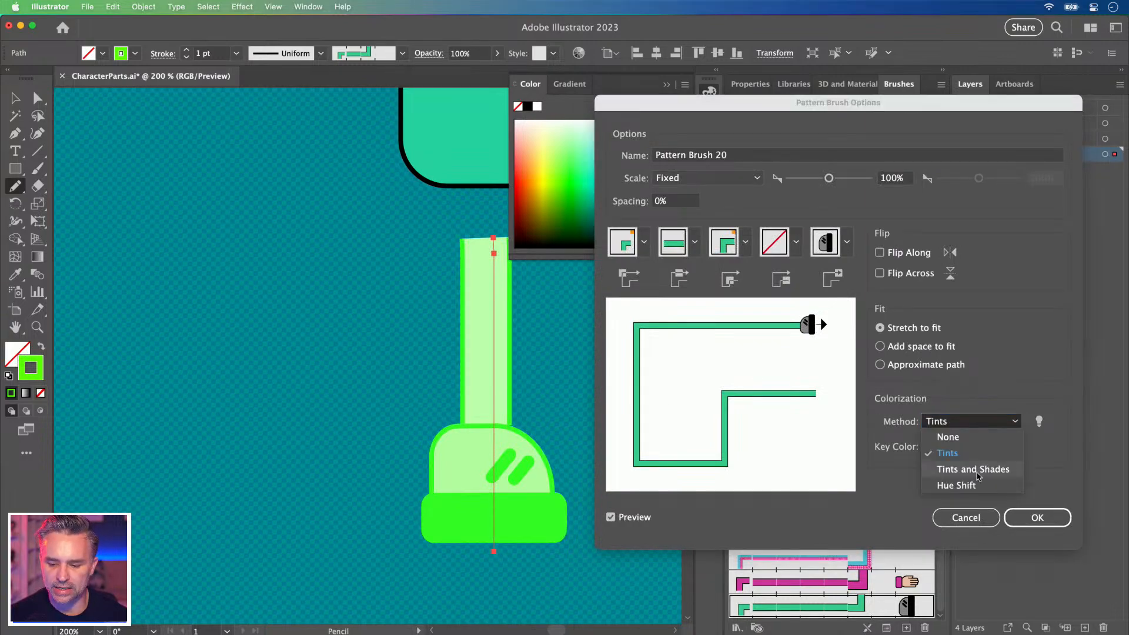
click(979, 474)
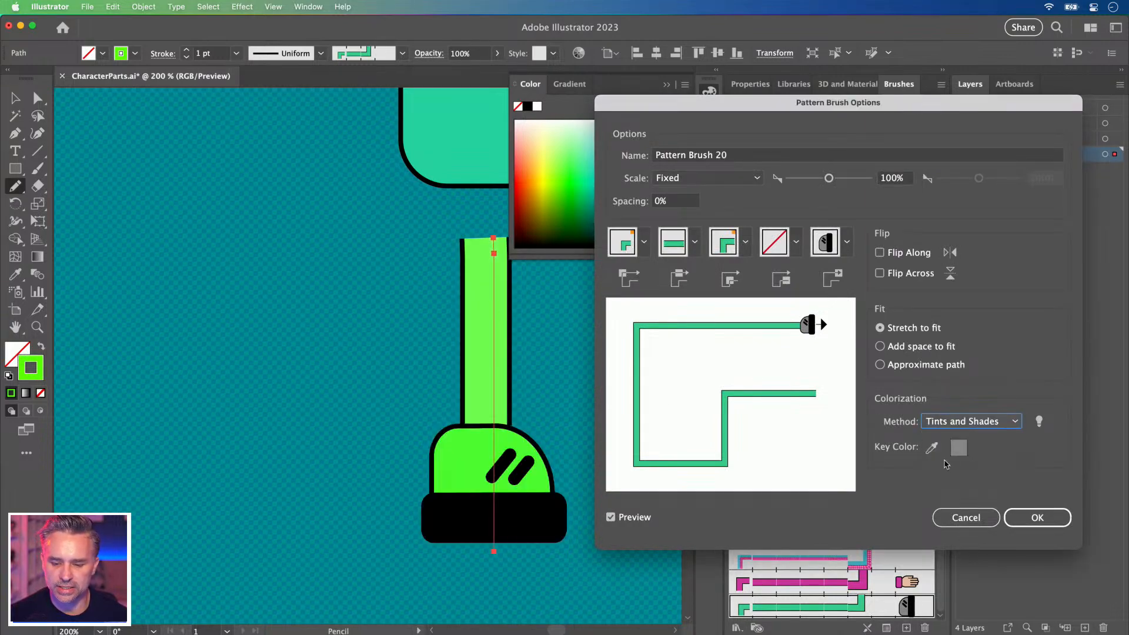
click(950, 422)
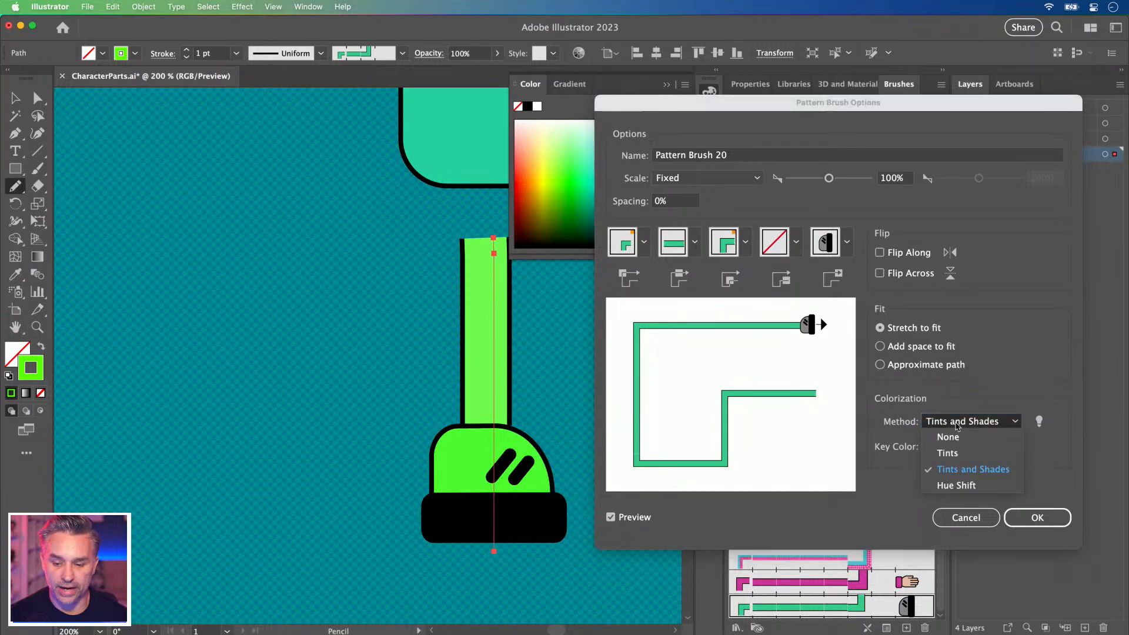
click(941, 485)
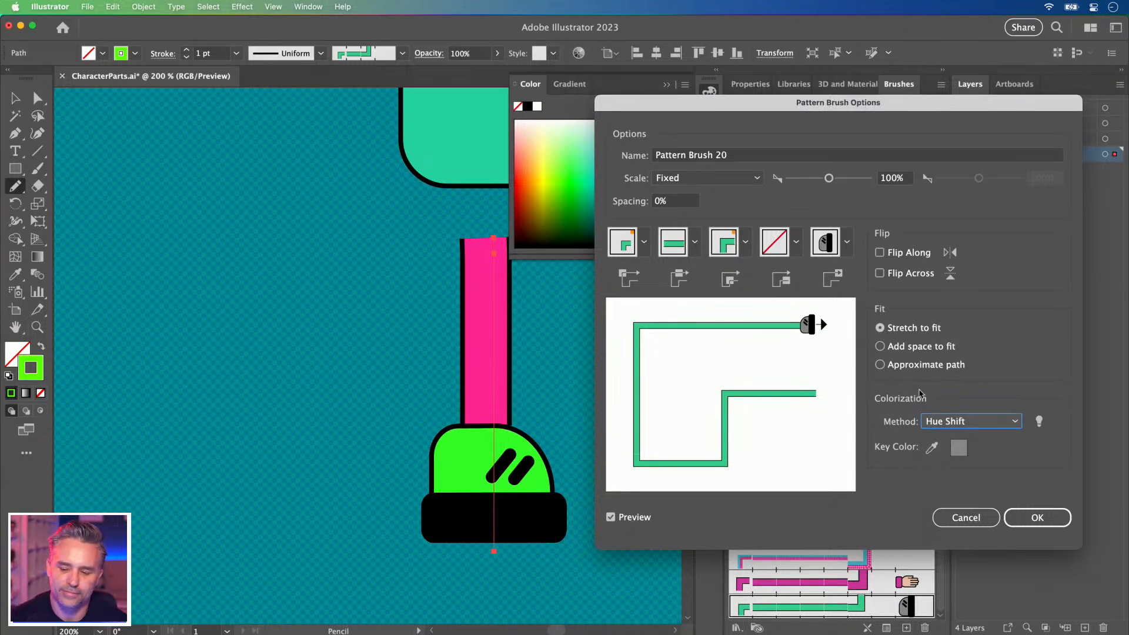
click(943, 422)
click(942, 437)
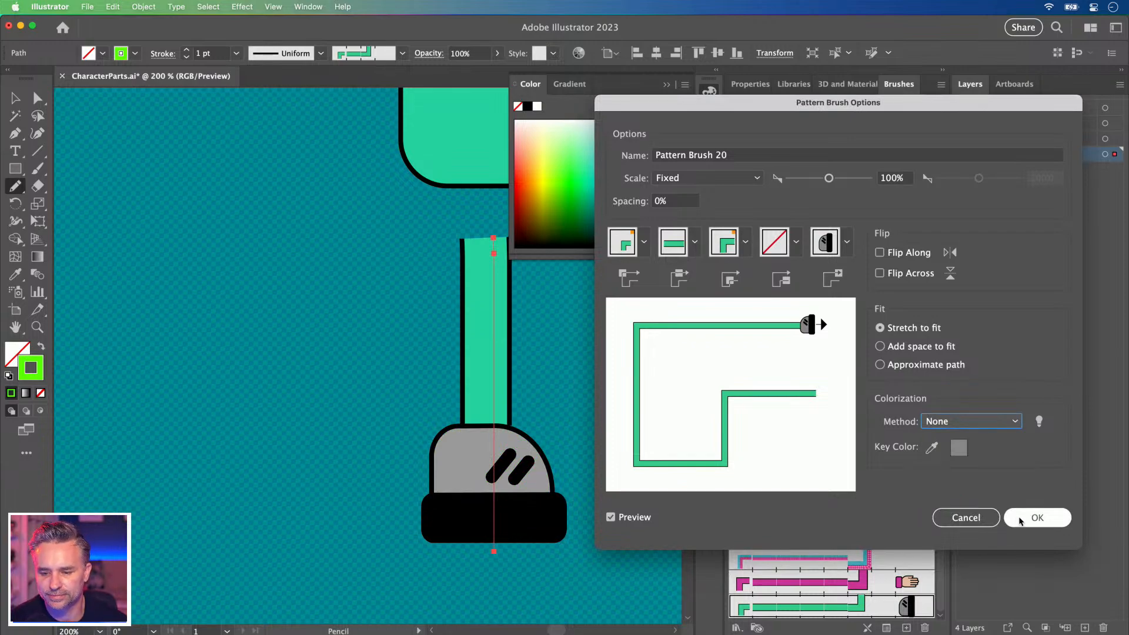
click(1037, 517)
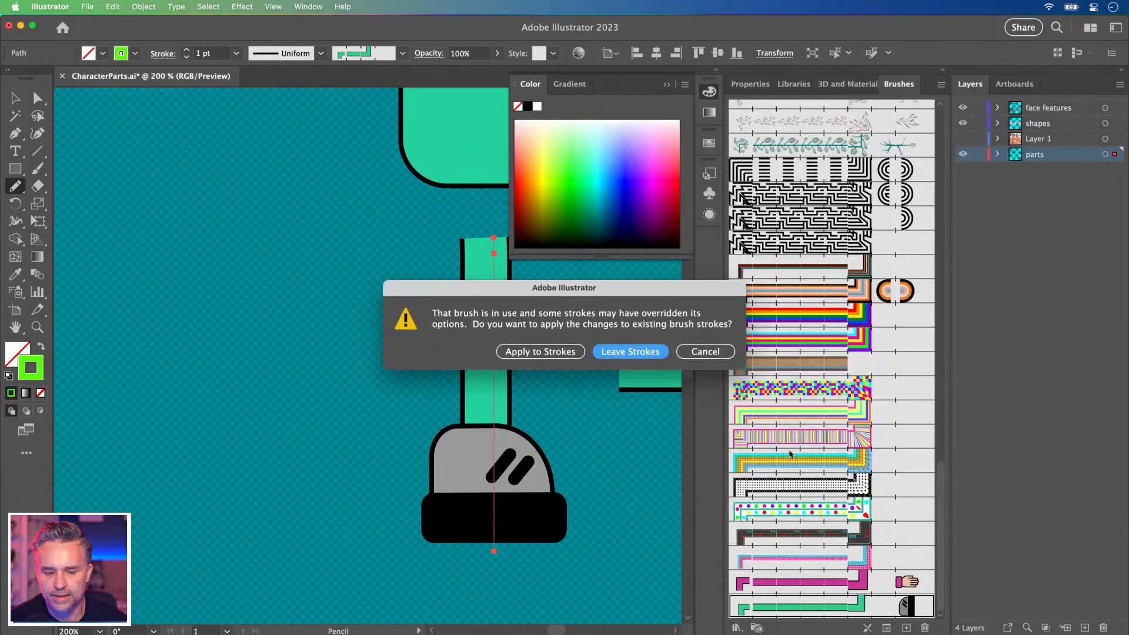
click(538, 352)
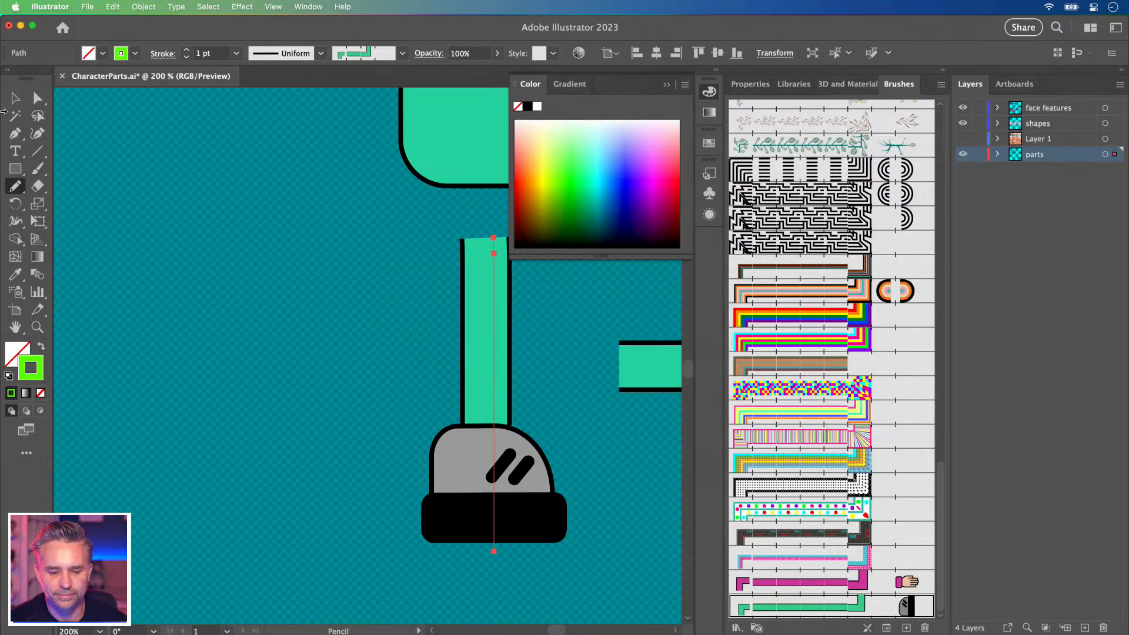
Zoom out and move the teal leg bar right beside its shoe.
click(13, 101)
key(super+minus)
key(super+minus)
key(super+minus)
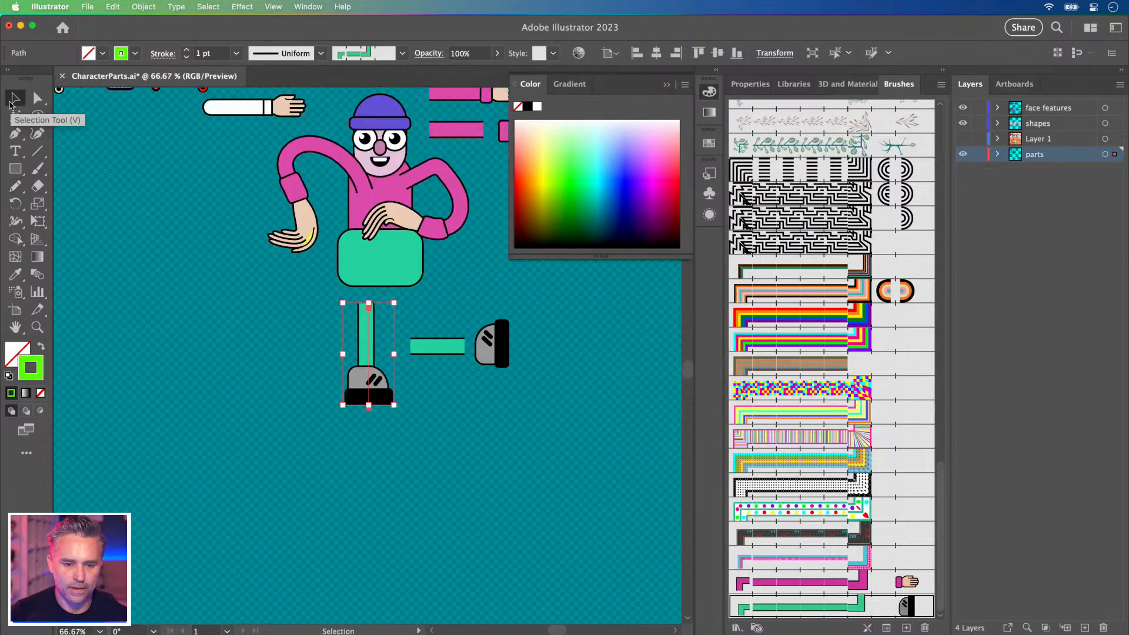
click(666, 84)
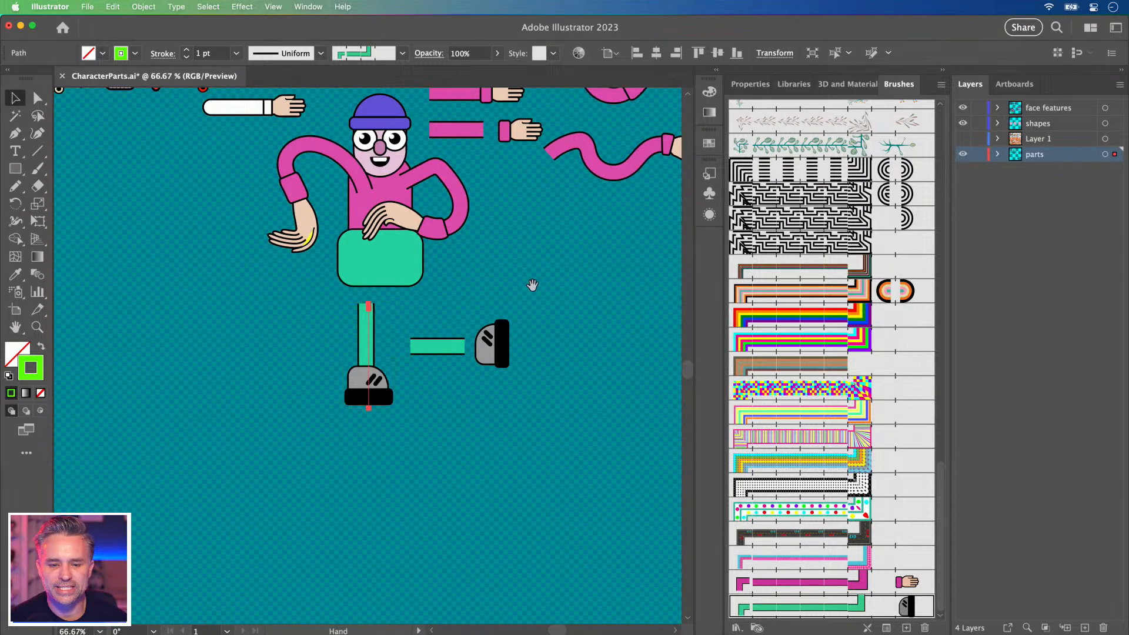
drag(529, 280, 549, 363)
click(241, 422)
click(380, 479)
click(442, 400)
click(449, 429)
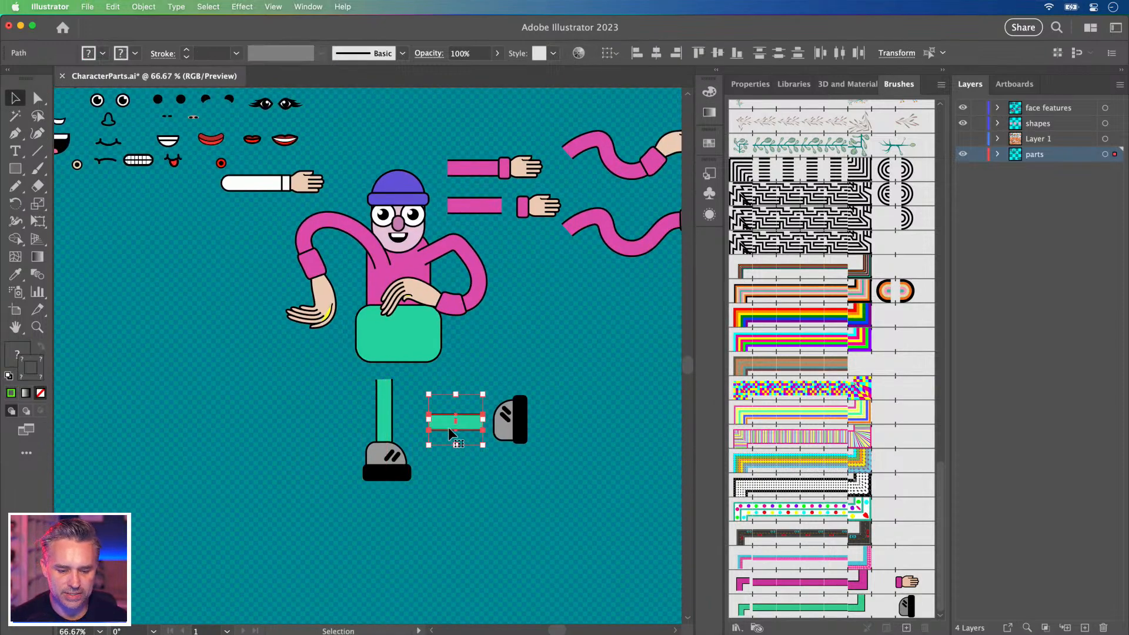
mouse_move(442, 419)
mouse_down()
mouse_move(452, 424)
mouse_move(439, 418)
mouse_up()
Move the whole character, cap included, to the left edge of the canvas.
click(249, 292)
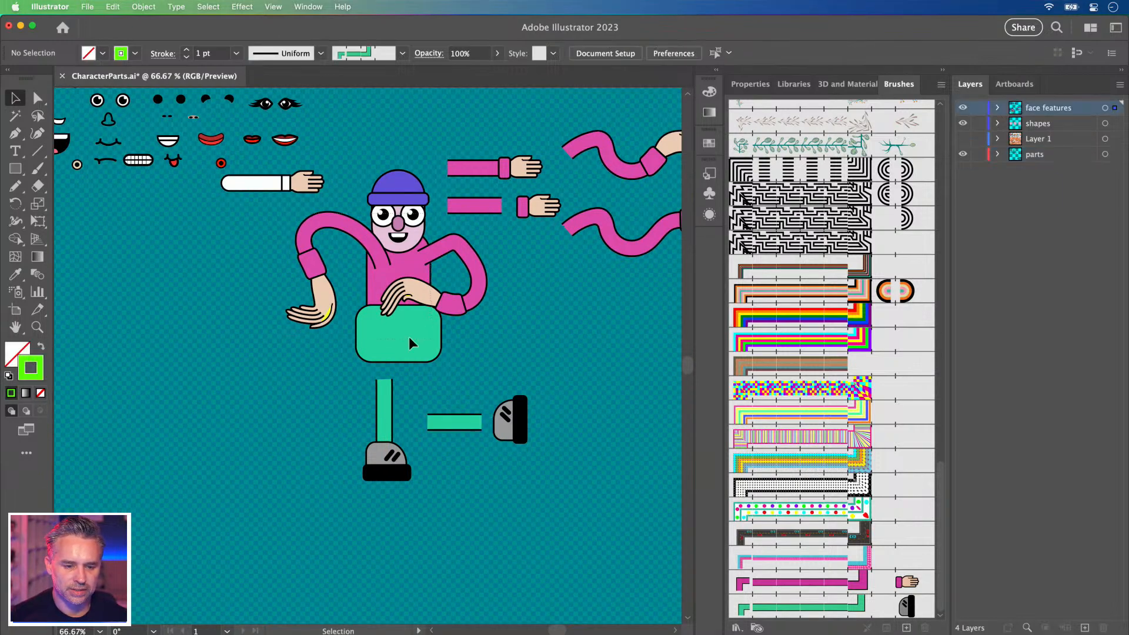
drag(431, 336, 432, 337)
drag(384, 282, 177, 318)
key(super+z)
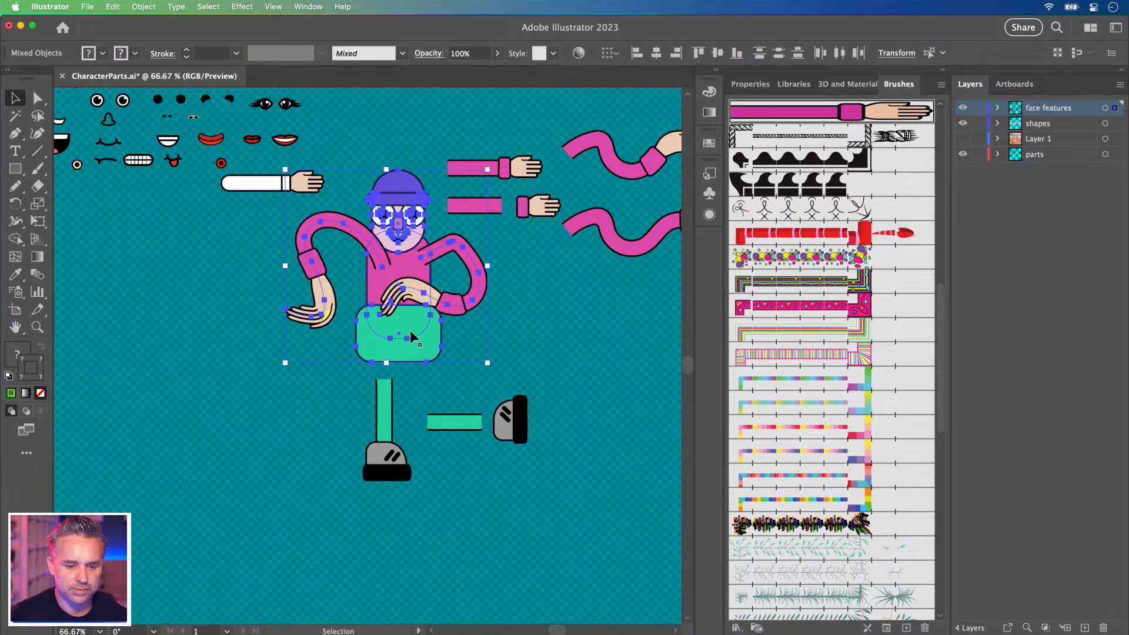
drag(430, 334, 215, 389)
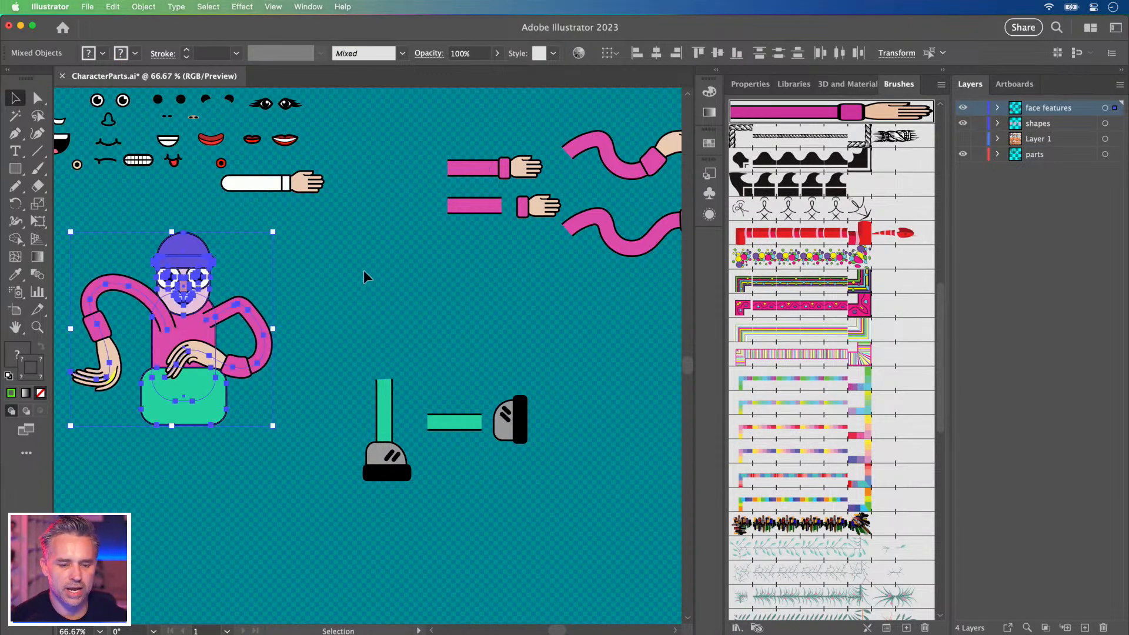
click(365, 277)
Select the horizontal leg bar and shoe together and zoom in on them.
scroll(364, 276, right, 3)
scroll(329, 352, up, 2)
drag(379, 435, 382, 321)
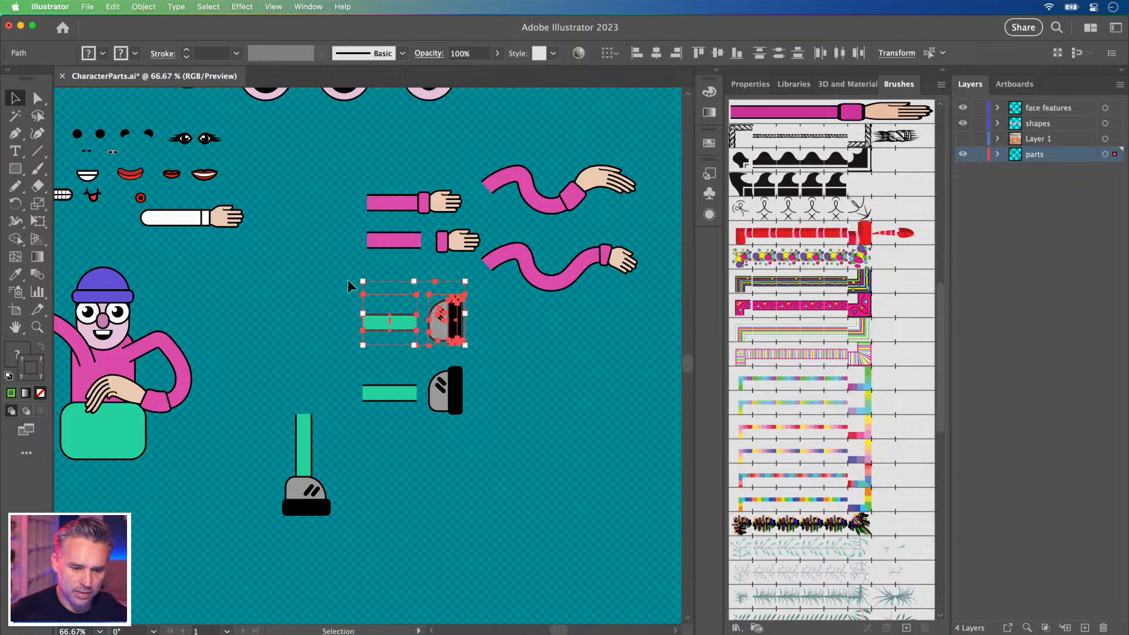
key(super+equal)
key(super+equal)
key(super+equal)
Nudge the upper green leg bar right against its shoe and lengthen it to the left.
key(space)
drag(348, 284, 382, 257)
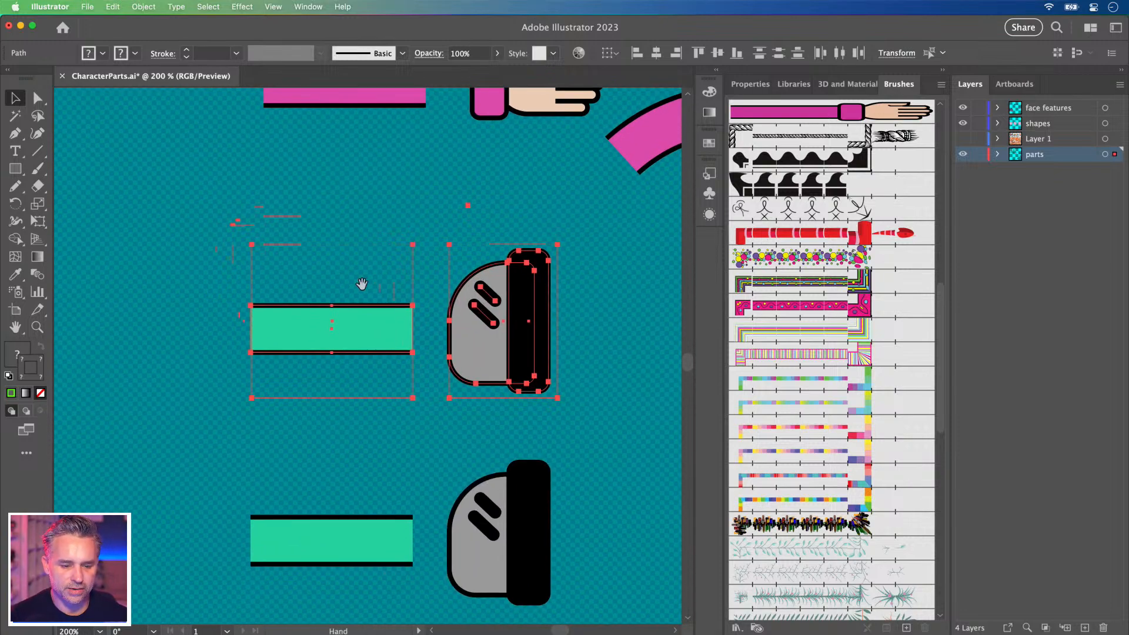
click(114, 235)
click(339, 381)
key(shift+Right)
key(shift+Right)
key(shift+Right)
key(shift+Right)
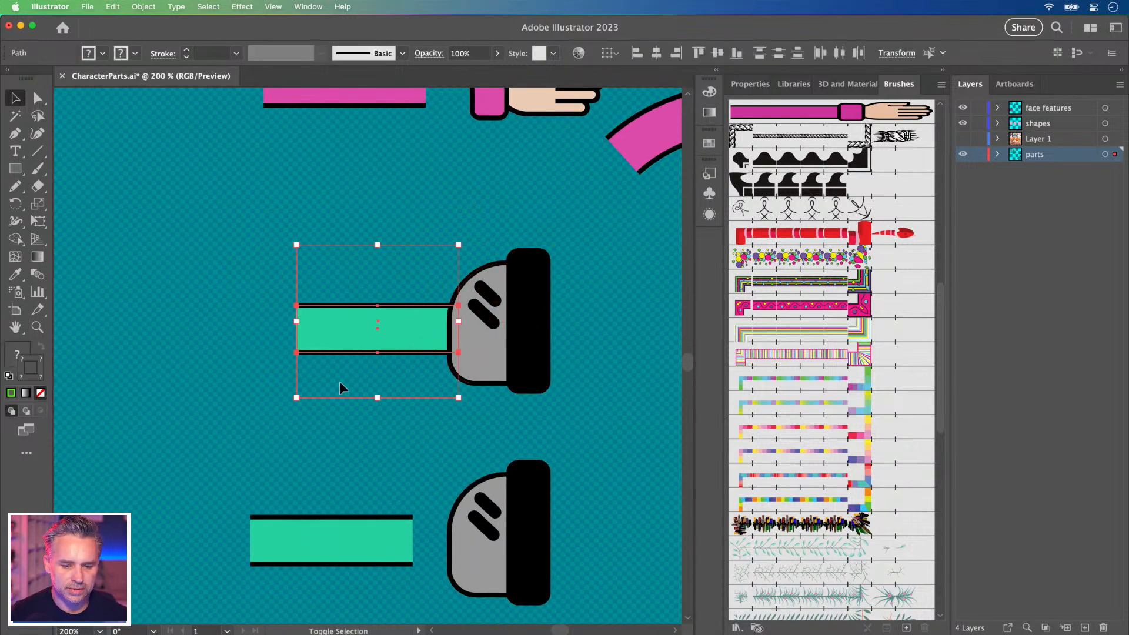
drag(292, 321, 253, 323)
Turn the leg bar and shoe into a new art brush that stretches to fit stroke length.
click(191, 307)
drag(514, 373, 910, 582)
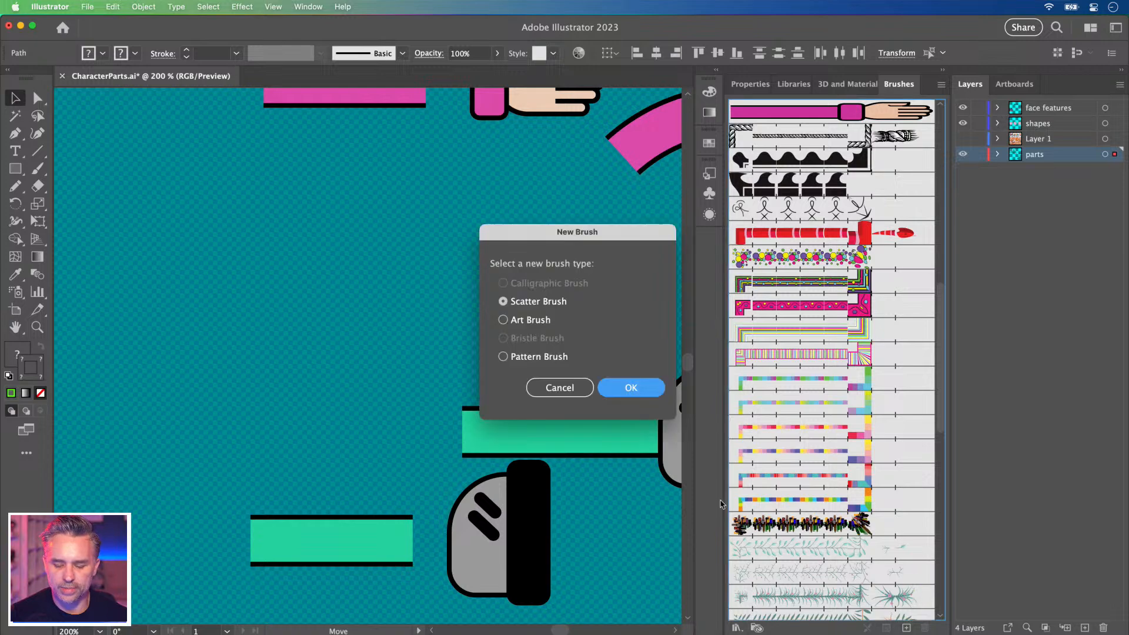
click(528, 319)
click(648, 386)
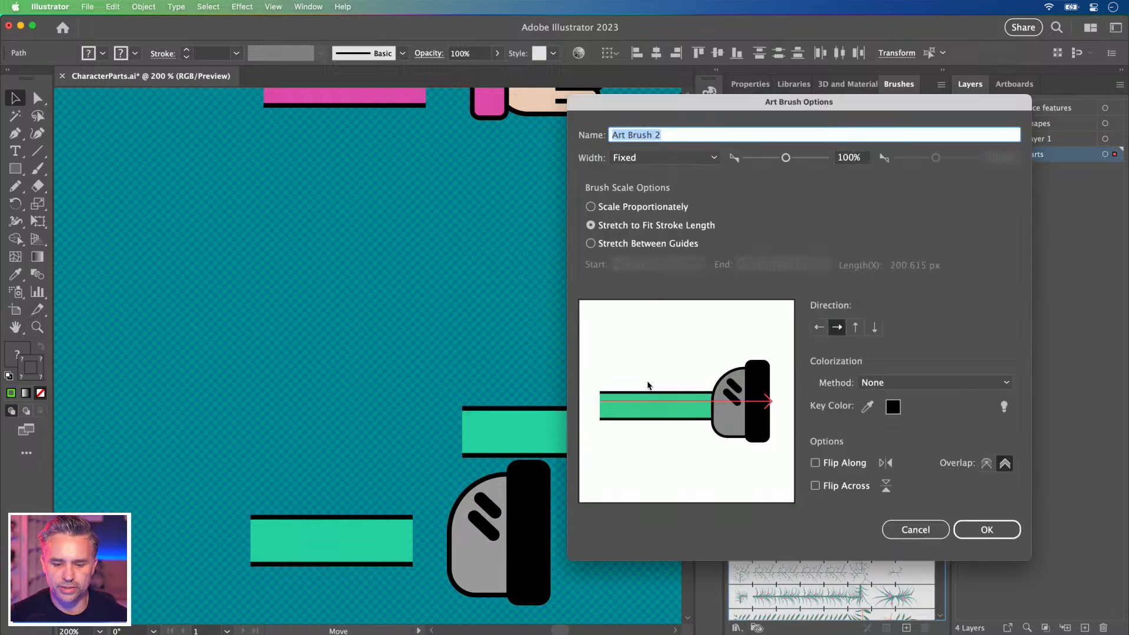
click(972, 531)
key(super+minus)
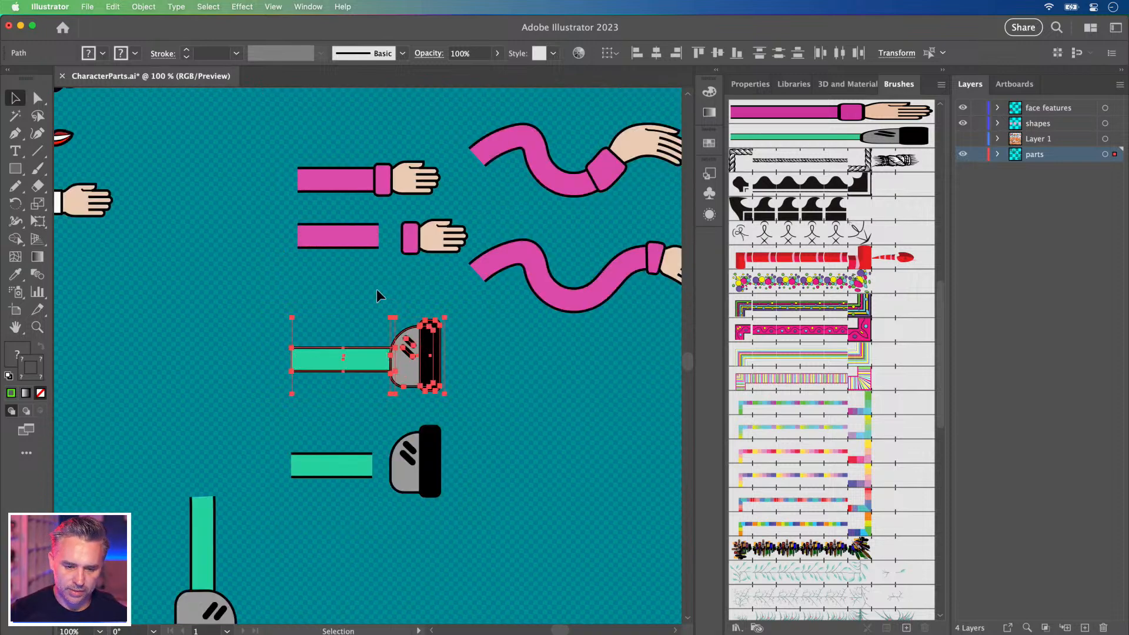
drag(517, 321, 418, 356)
click(468, 448)
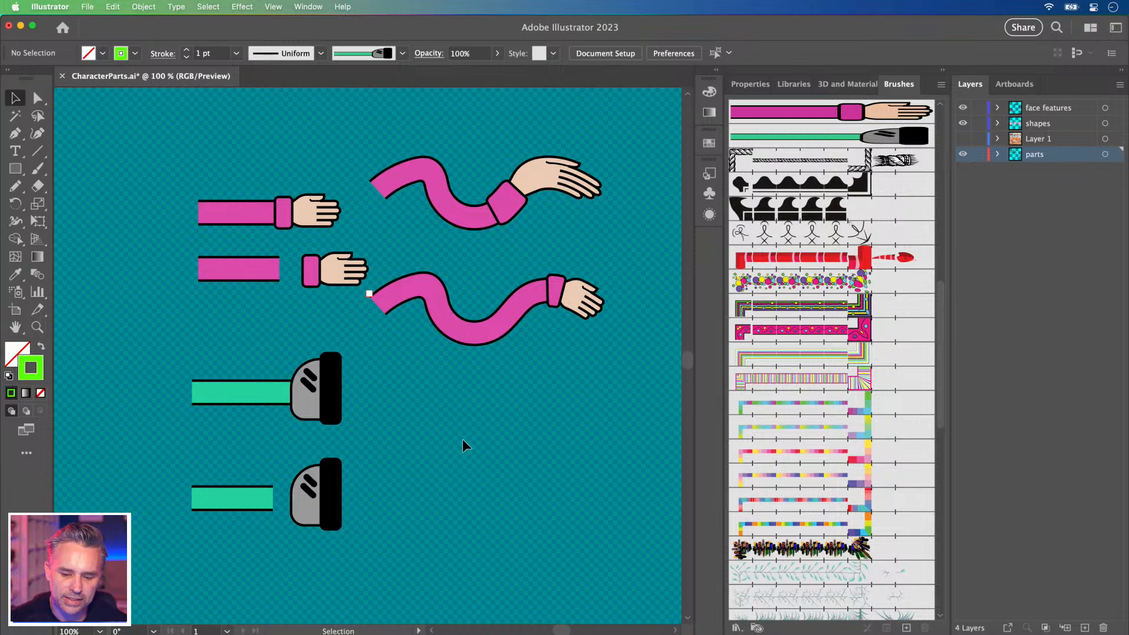
Copy the wavy arm path downward and restyle it with the green leg art brush.
click(500, 200)
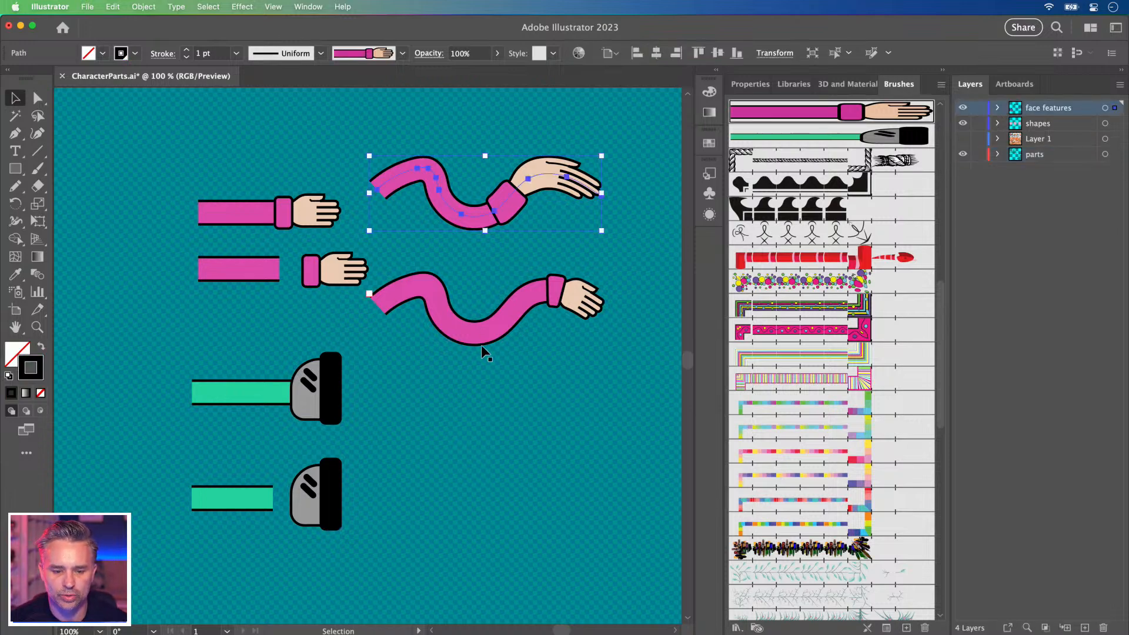
click(474, 343)
drag(469, 332, 469, 432)
click(885, 547)
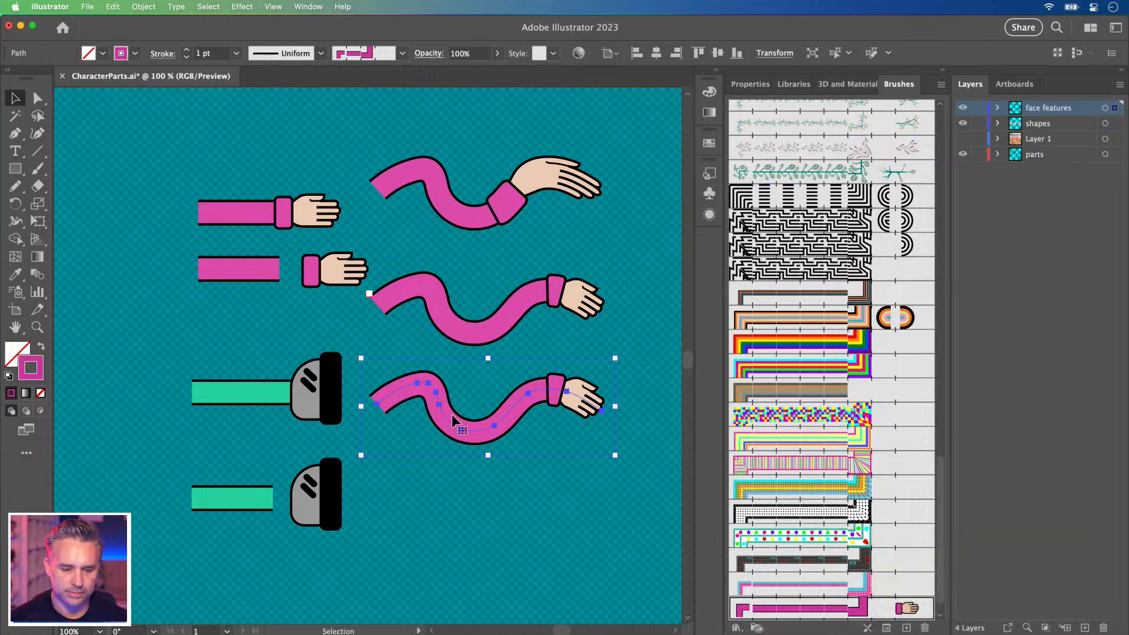
scroll(821, 597, down, 1)
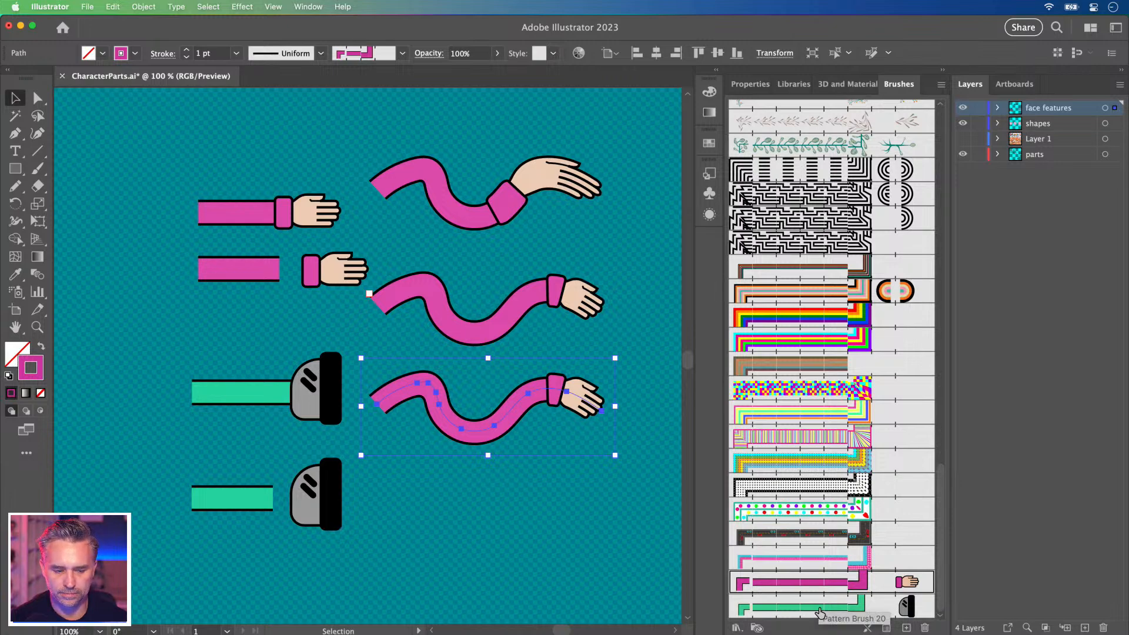
scroll(788, 511, up, 10)
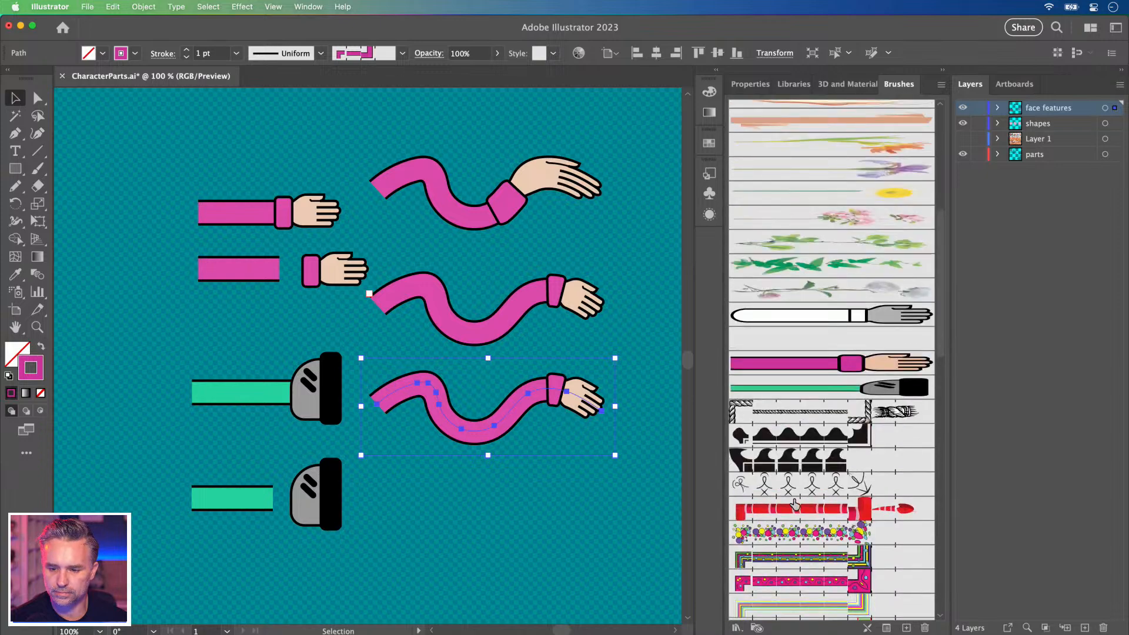
click(795, 387)
Copy the wavy green leg below and restyle it with the green leg pattern brush.
drag(456, 419, 443, 523)
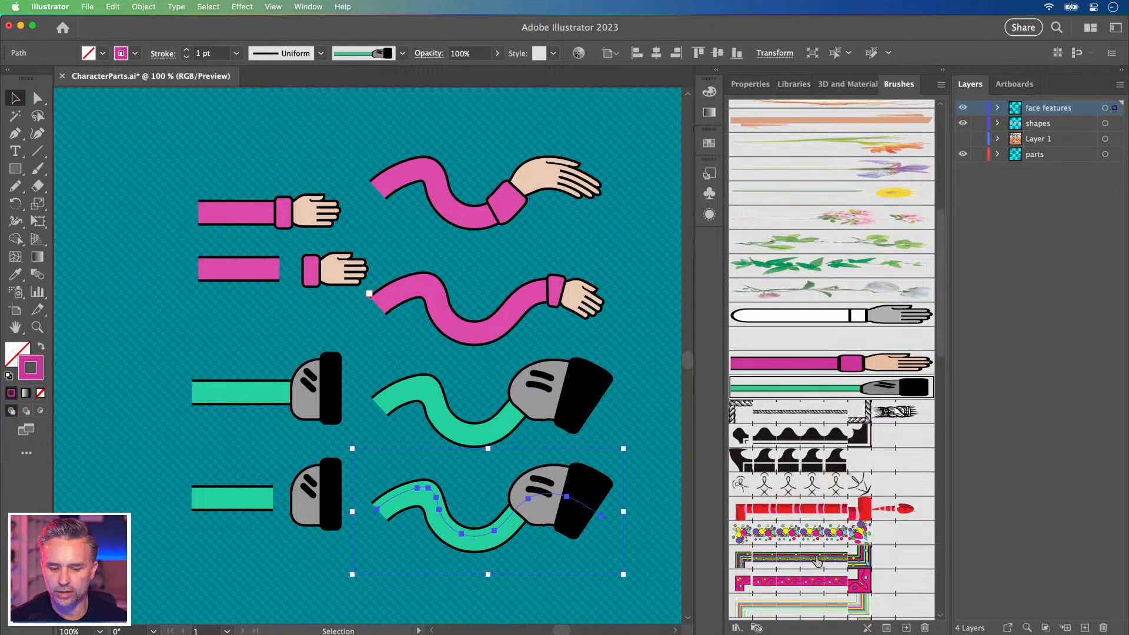
scroll(819, 564, down, 10)
click(820, 606)
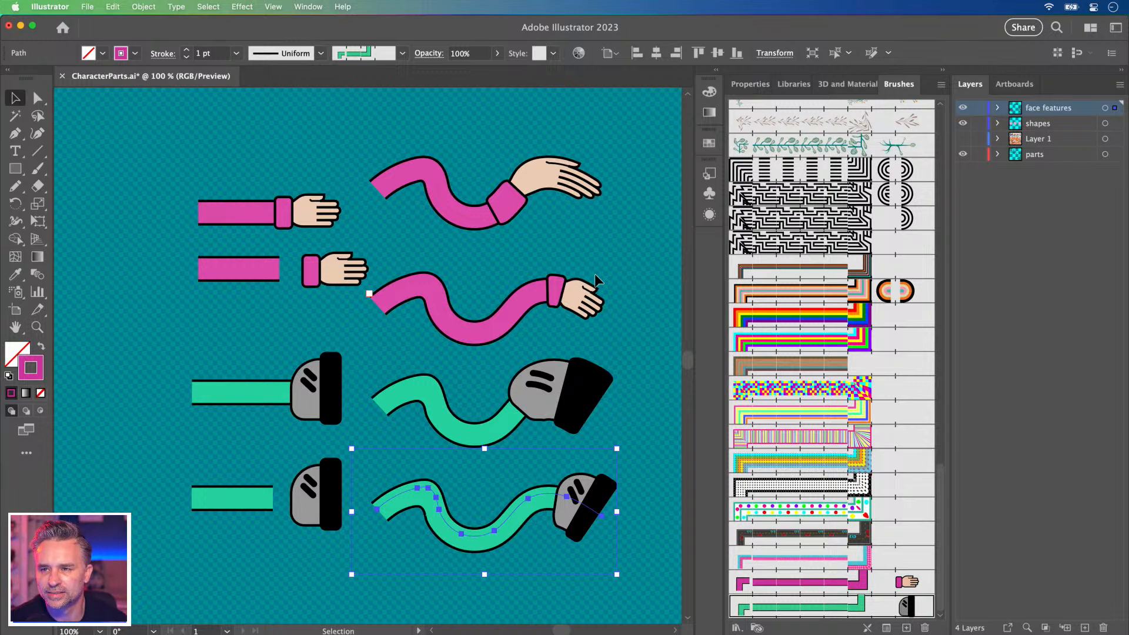
click(241, 378)
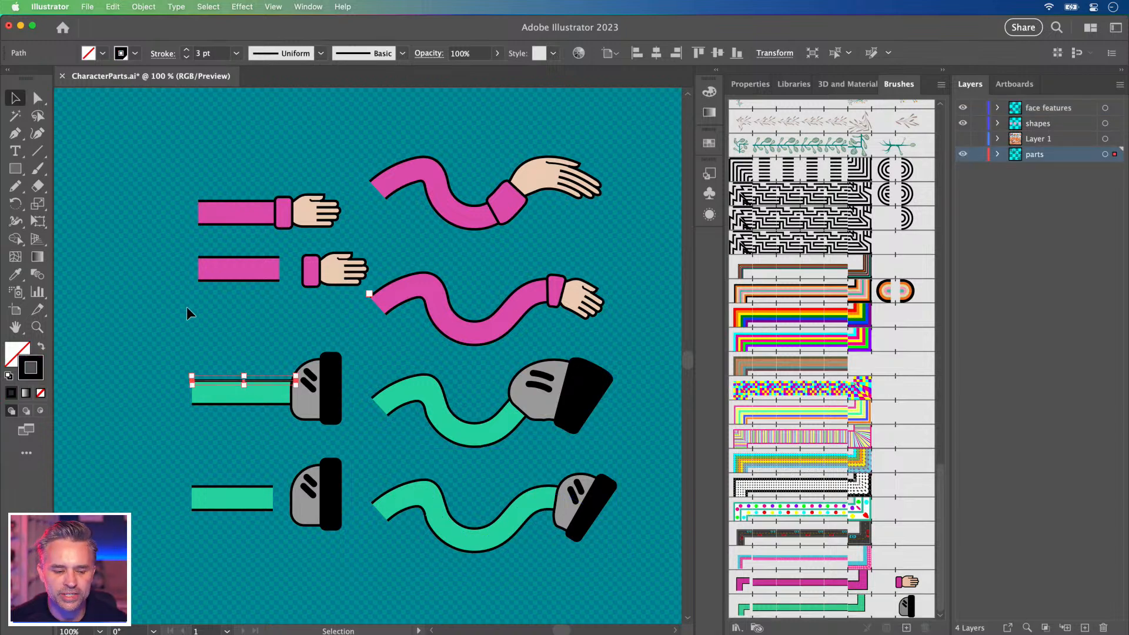
Zoom to about 190% on the lower straight green leg strip.
click(225, 341)
key(space)
drag(358, 492, 322, 273)
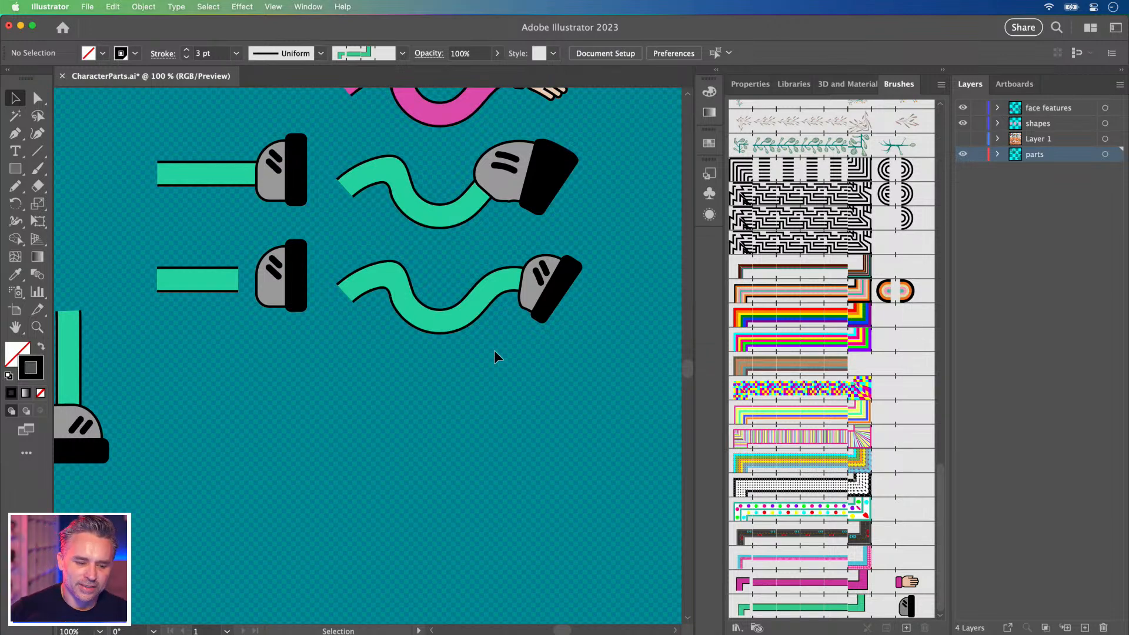
drag(297, 305, 515, 394)
click(37, 327)
drag(426, 363, 540, 497)
key(space)
drag(440, 313, 410, 332)
Select the lower green leg strip without its invisible rectangle and nudge it slightly down.
key(v)
click(376, 407)
click(285, 363)
click(352, 374)
drag(373, 393, 374, 396)
drag(225, 294, 382, 424)
key(super+z)
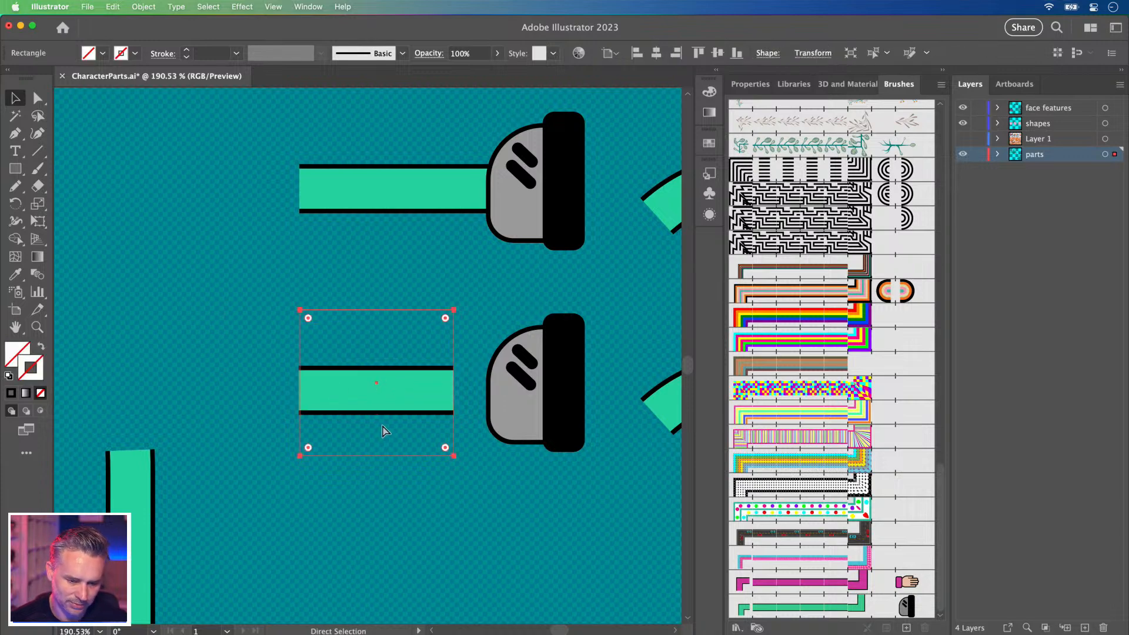
drag(199, 326, 351, 429)
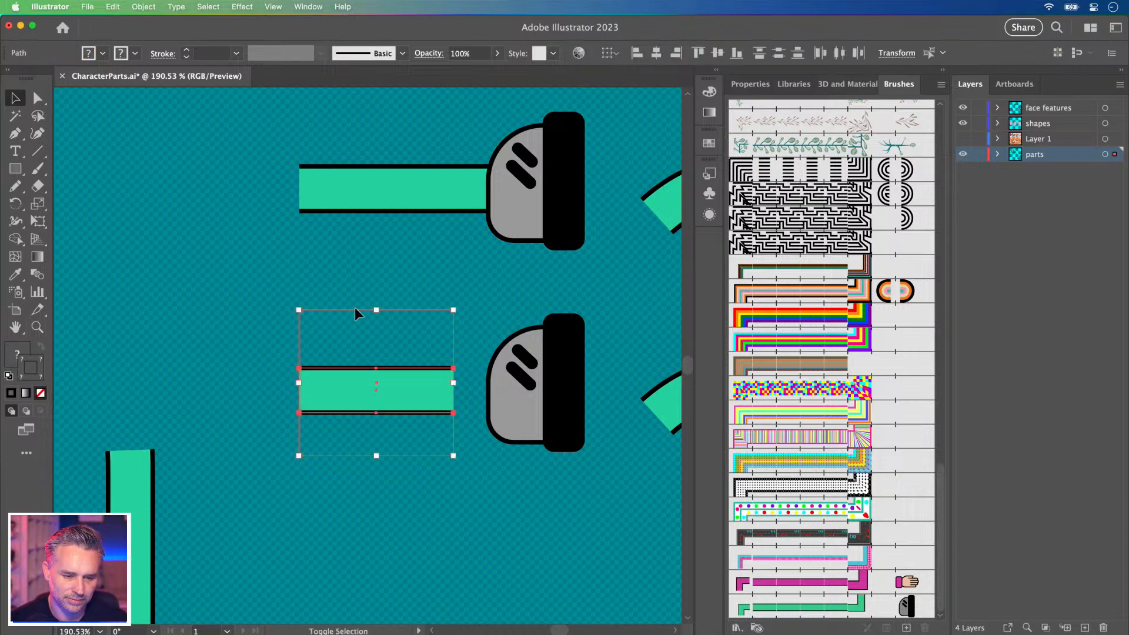
shift+click(368, 309)
key(shift+Down)
key(Up)
key(Up)
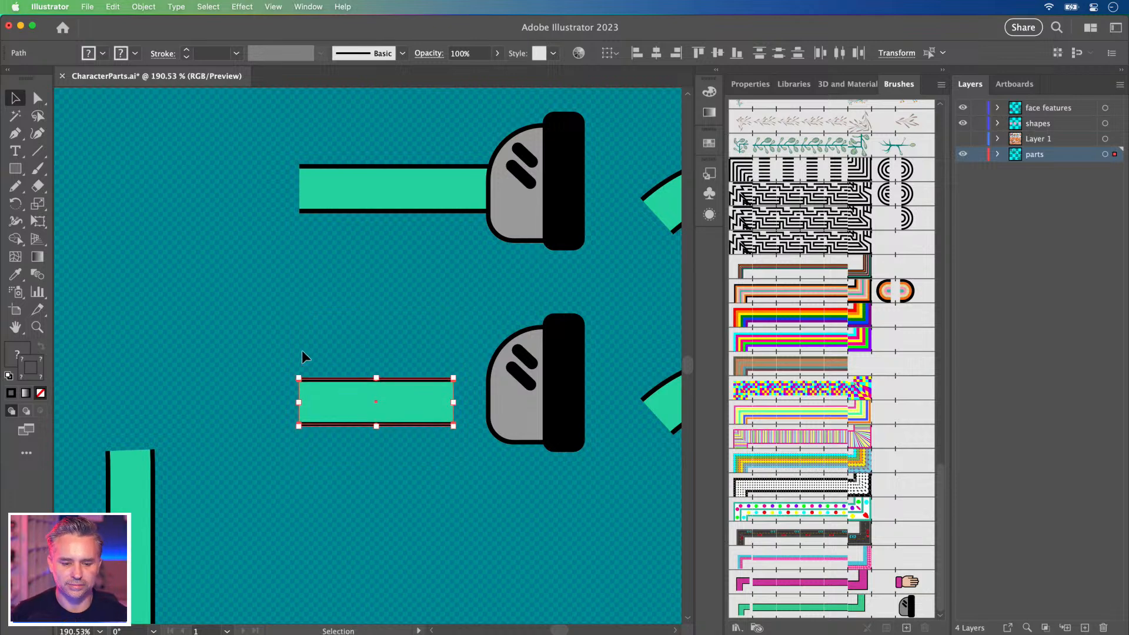
Nudge the black sole rectangle left and delete the shoe's two diagonal stripes.
click(37, 98)
click(508, 420)
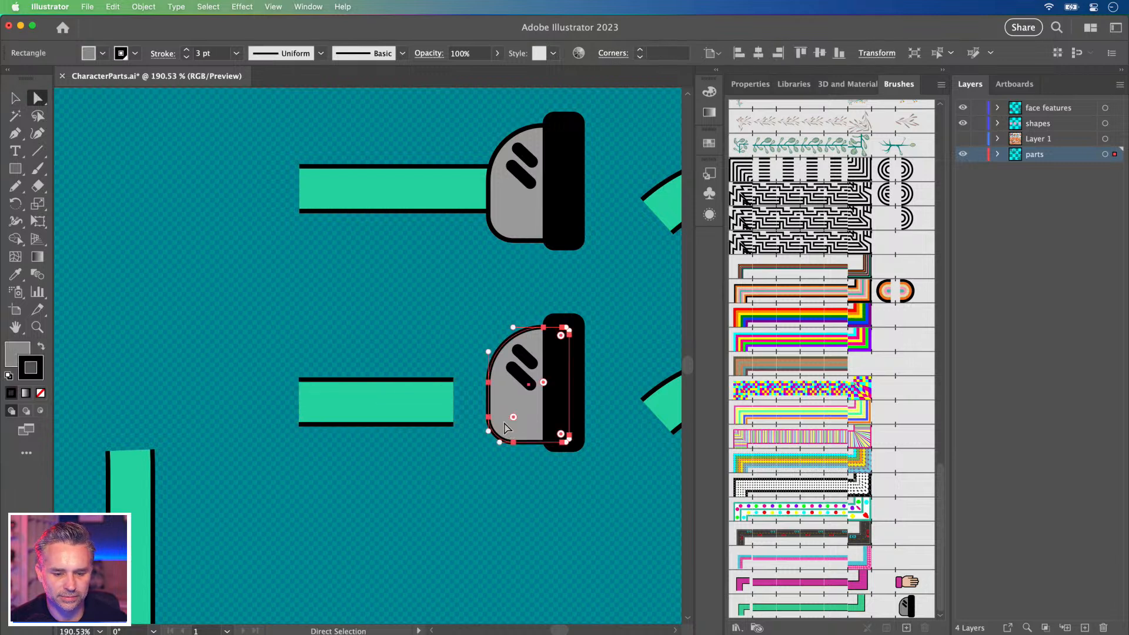
click(551, 377)
key(Left)
key(Left)
key(Left)
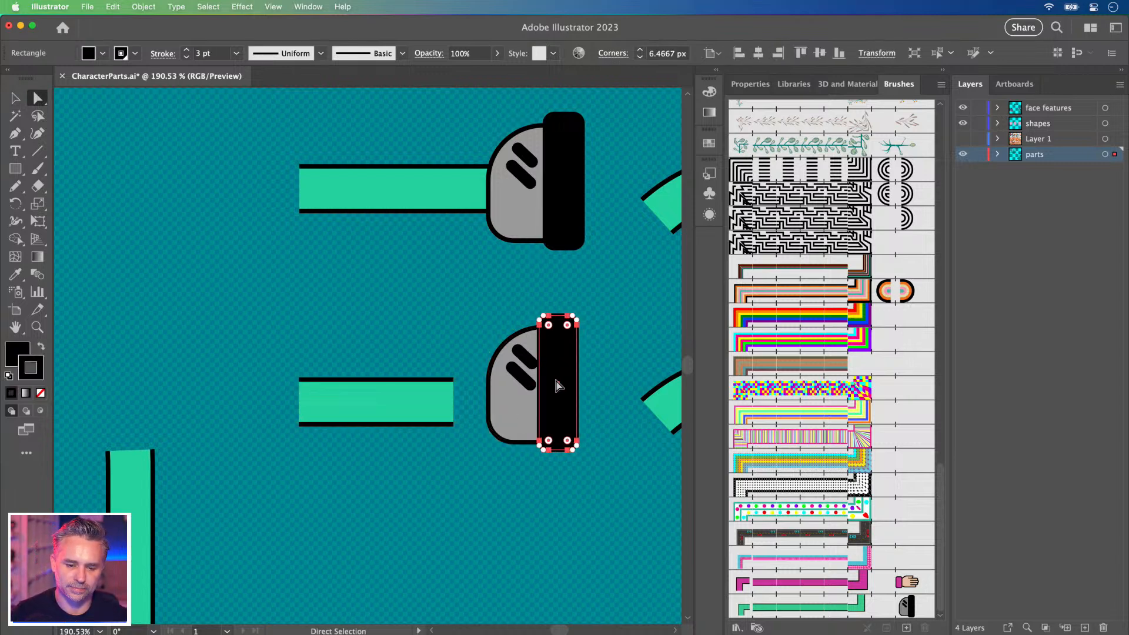
click(519, 374)
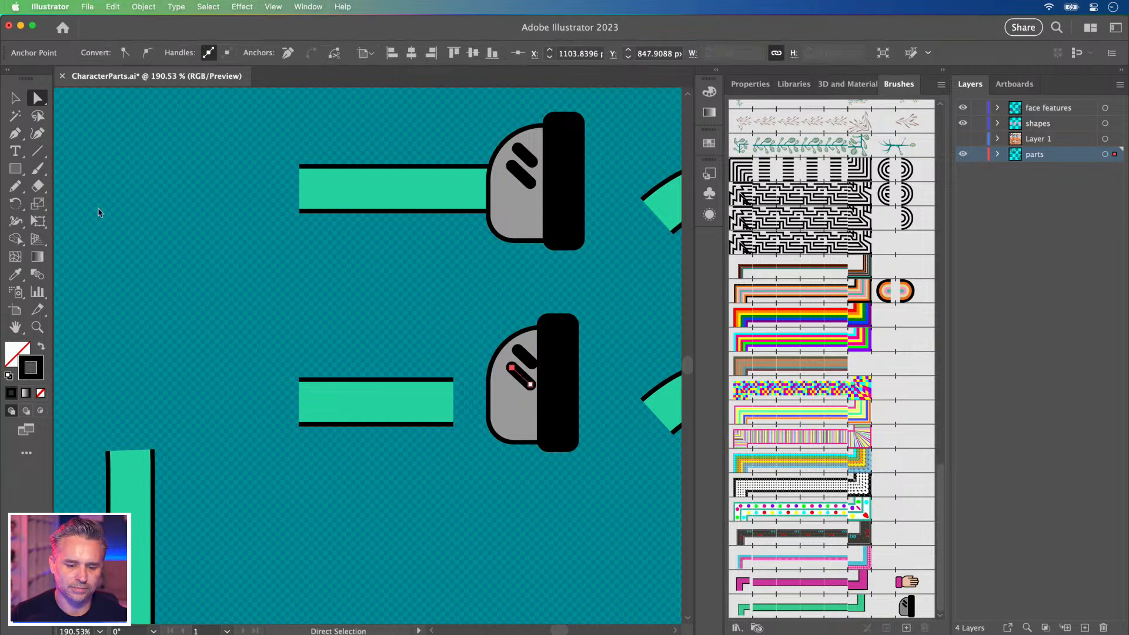
key(Delete)
click(526, 358)
key(Delete)
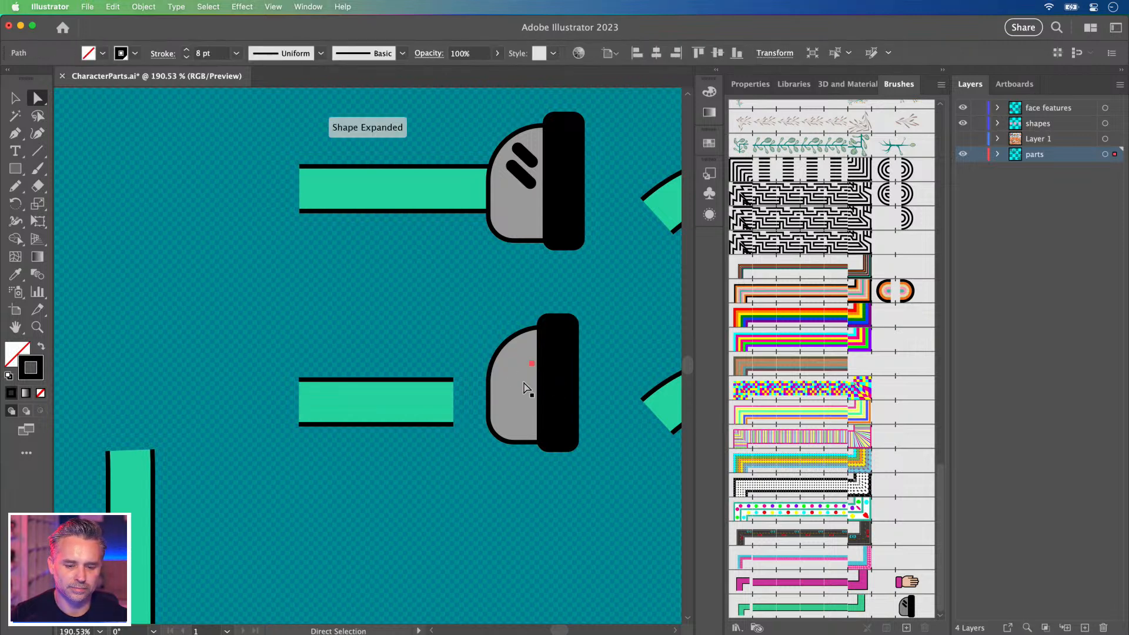
Fill the lower grey shoe shape solid black.
click(513, 388)
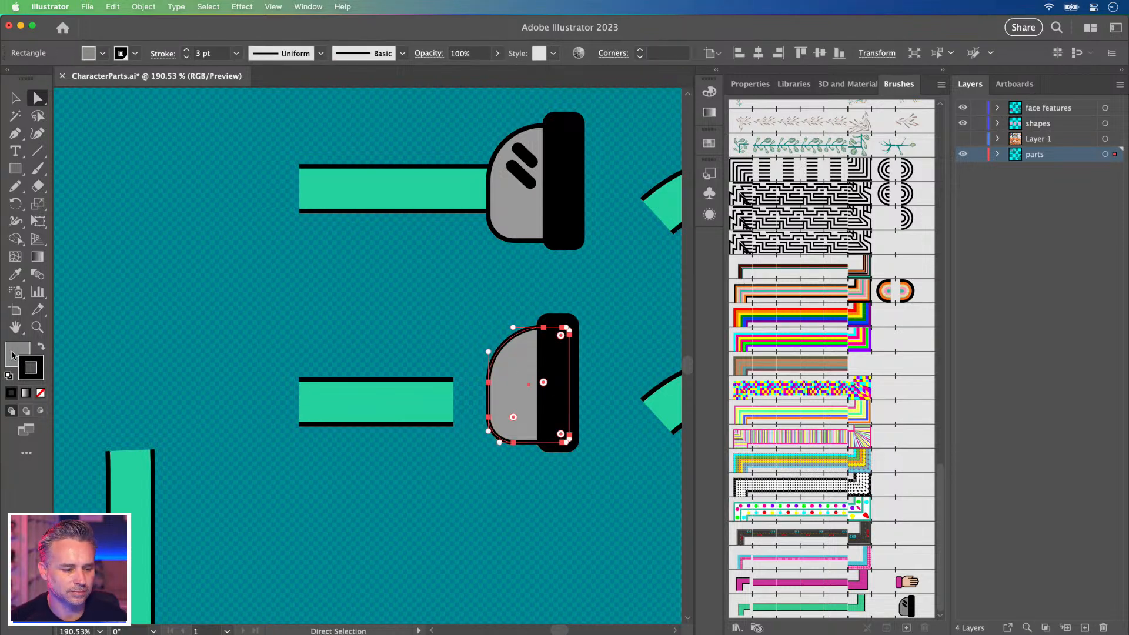
key(F6)
click(527, 106)
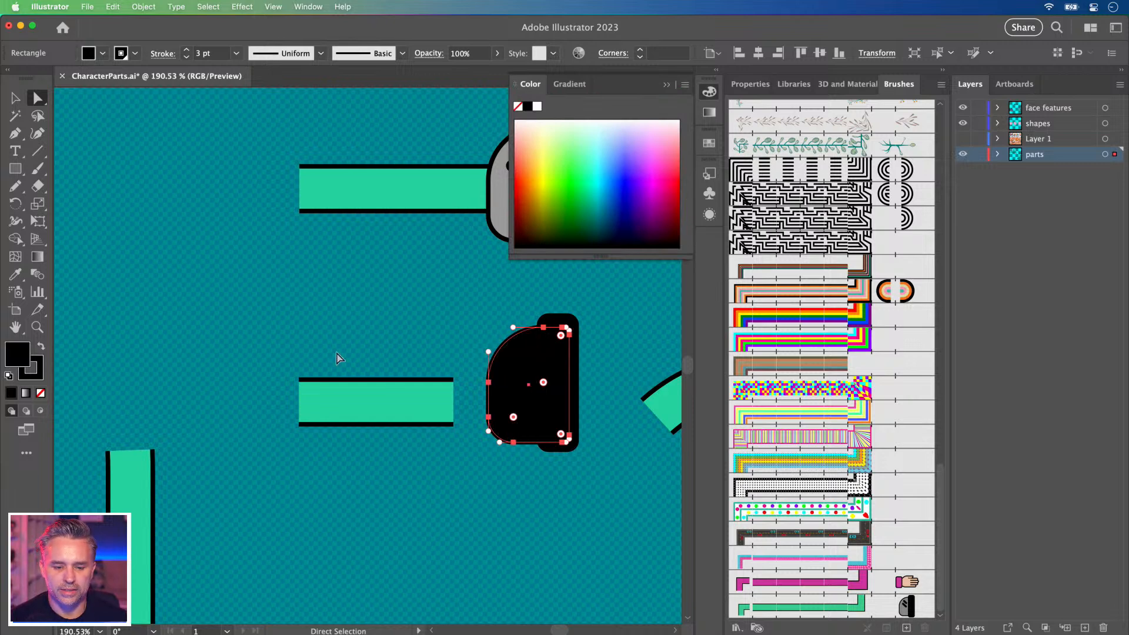
click(307, 341)
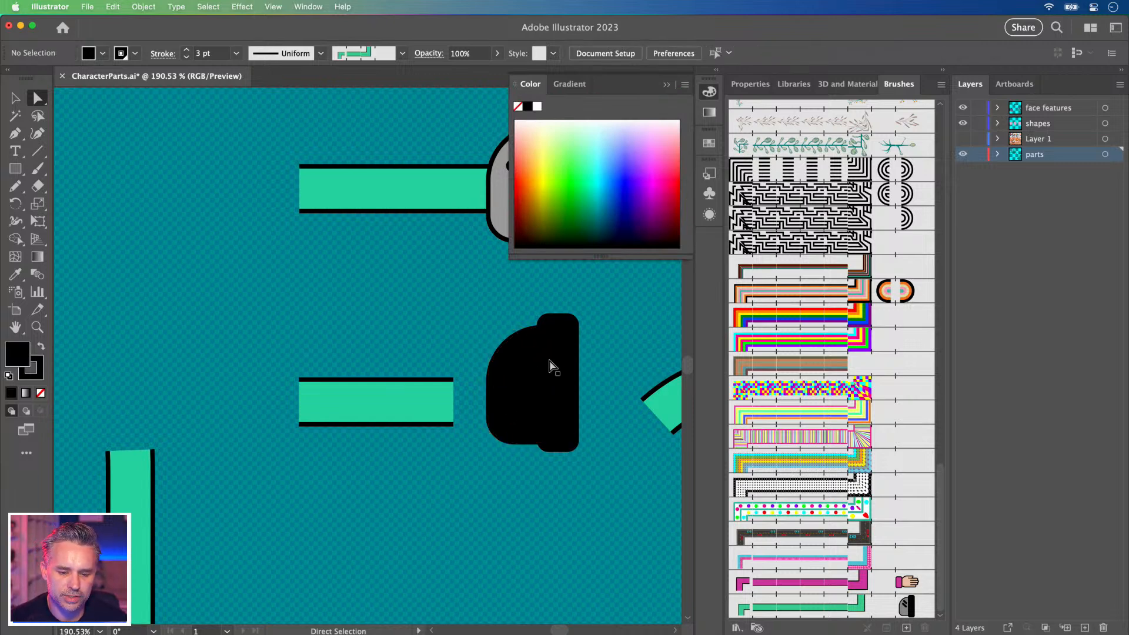
Narrow the rectangle beside the black shoe and shrink the black rounded rectangle.
click(552, 369)
key(v)
drag(578, 383, 574, 383)
click(441, 336)
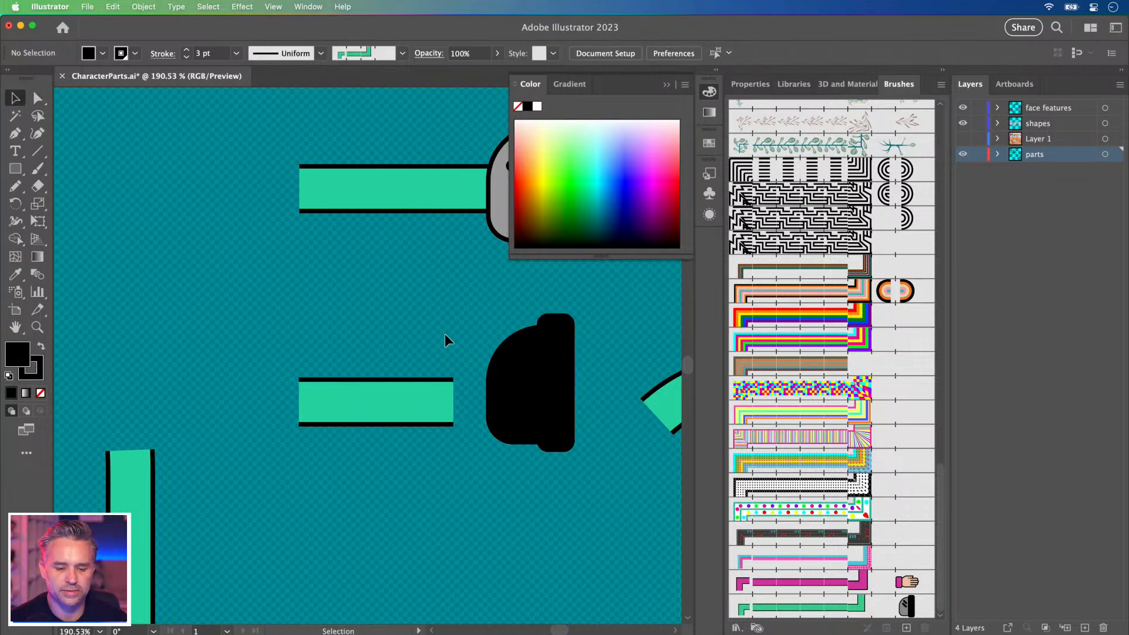
drag(453, 325, 443, 346)
click(578, 417)
click(542, 416)
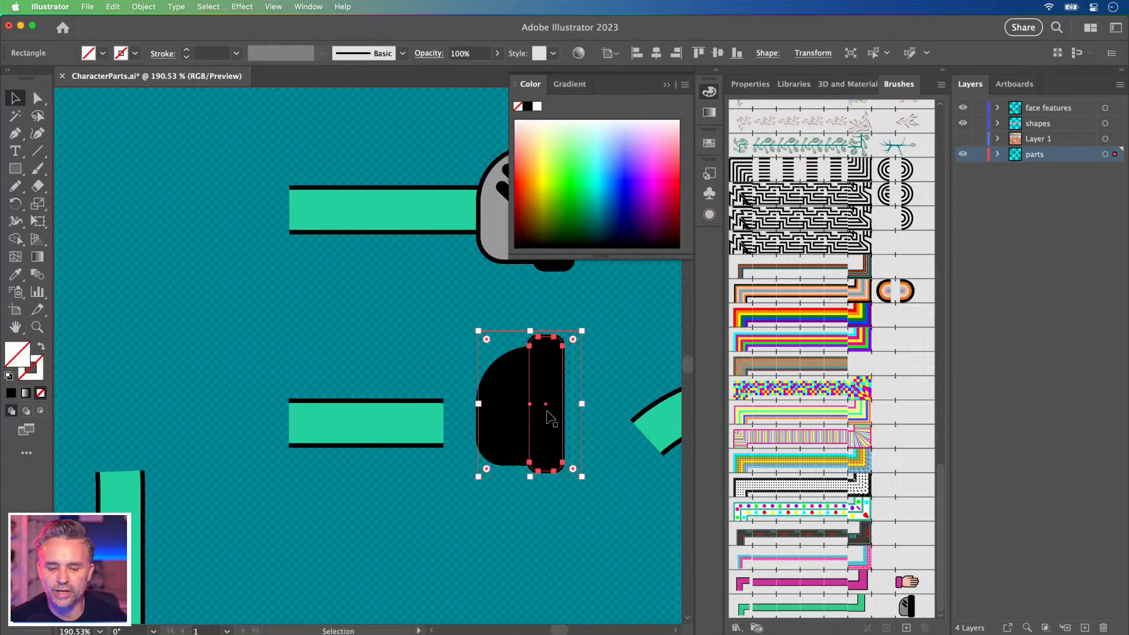
drag(525, 475, 533, 469)
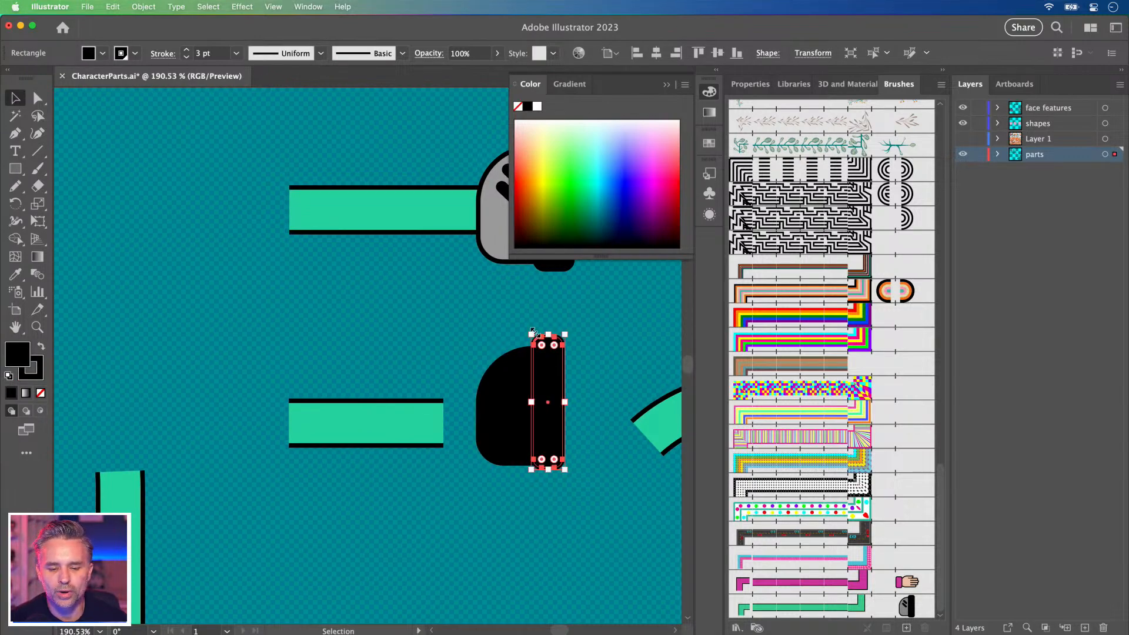
drag(530, 333, 533, 337)
click(486, 413)
click(383, 319)
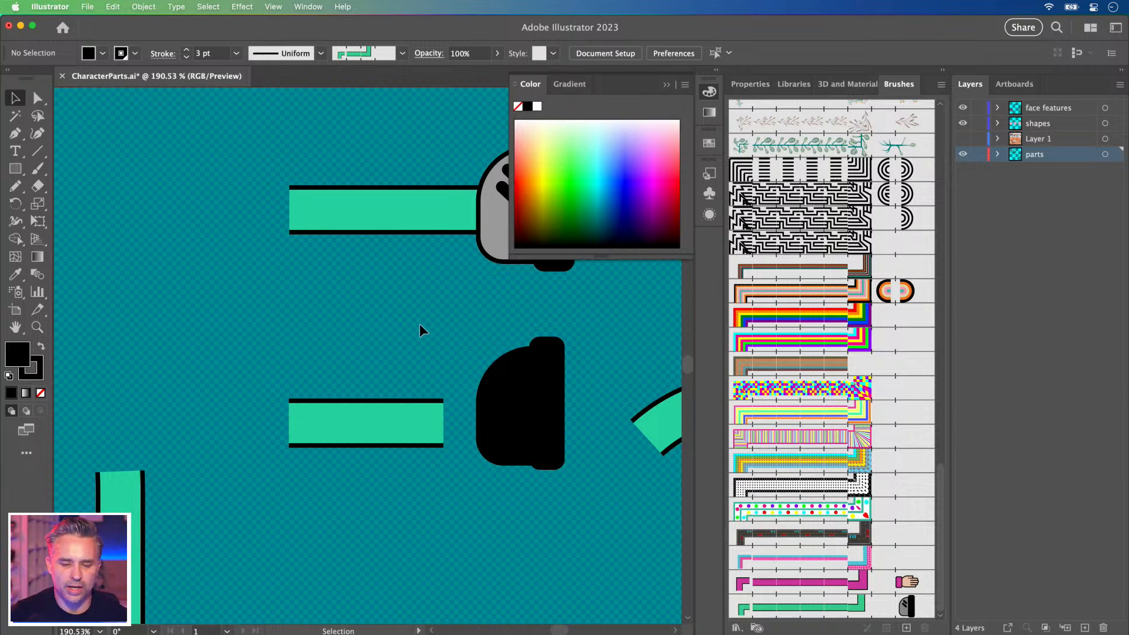
drag(577, 397, 577, 396)
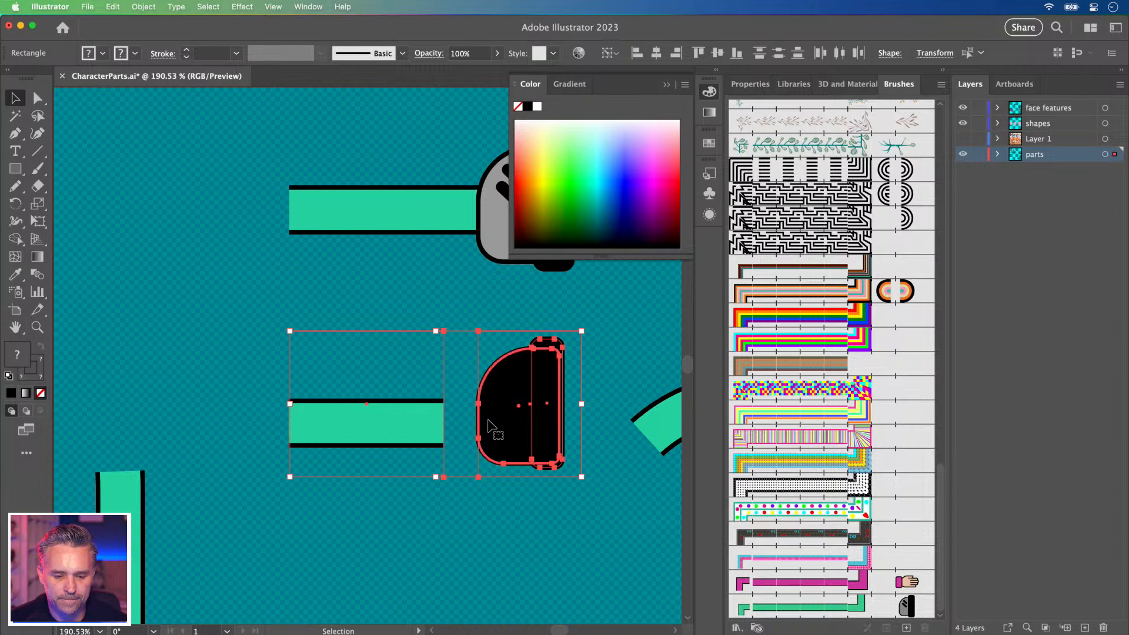
Shift the narrow end rectangle left and pull the D-shape's right edge inward to slim it.
click(37, 97)
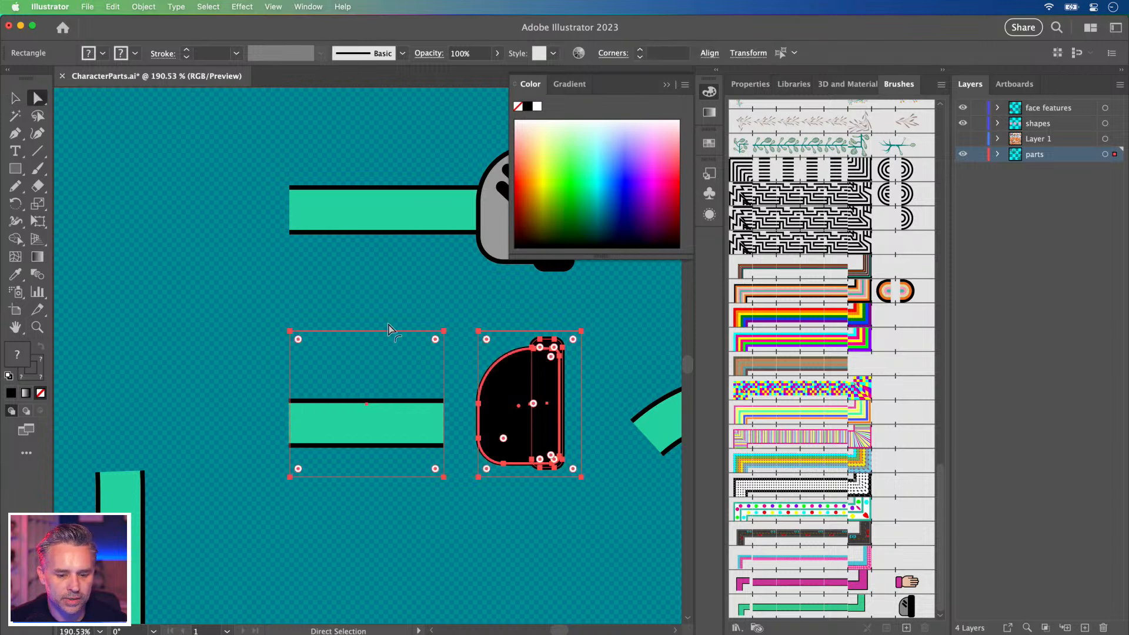
click(532, 586)
click(550, 401)
drag(549, 388, 537, 388)
click(497, 399)
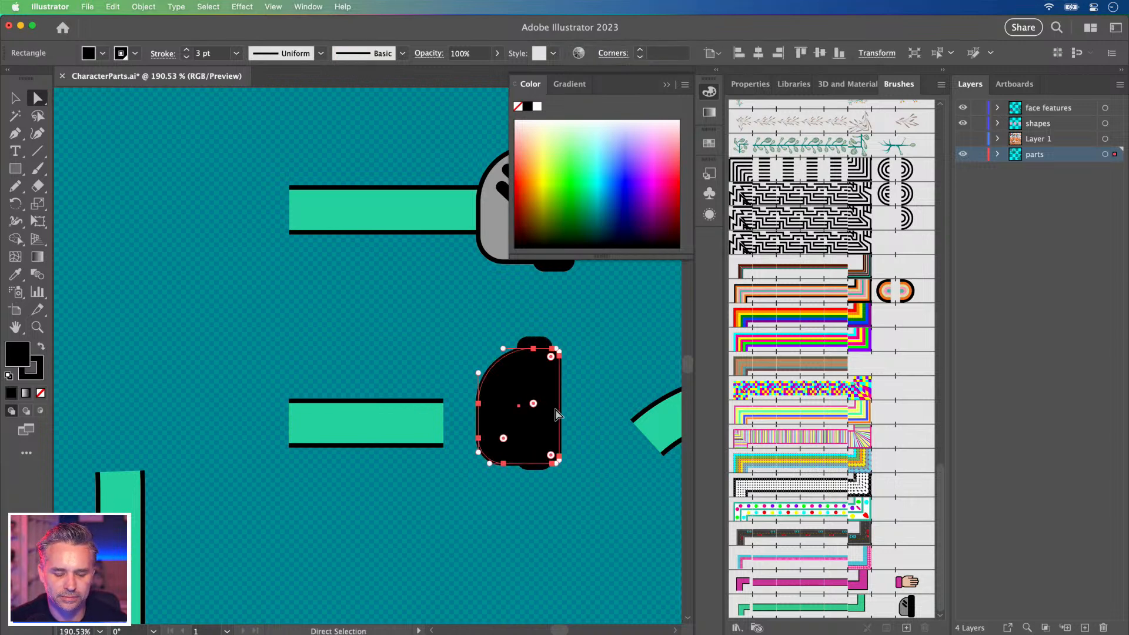
click(15, 98)
click(511, 367)
drag(562, 408, 551, 409)
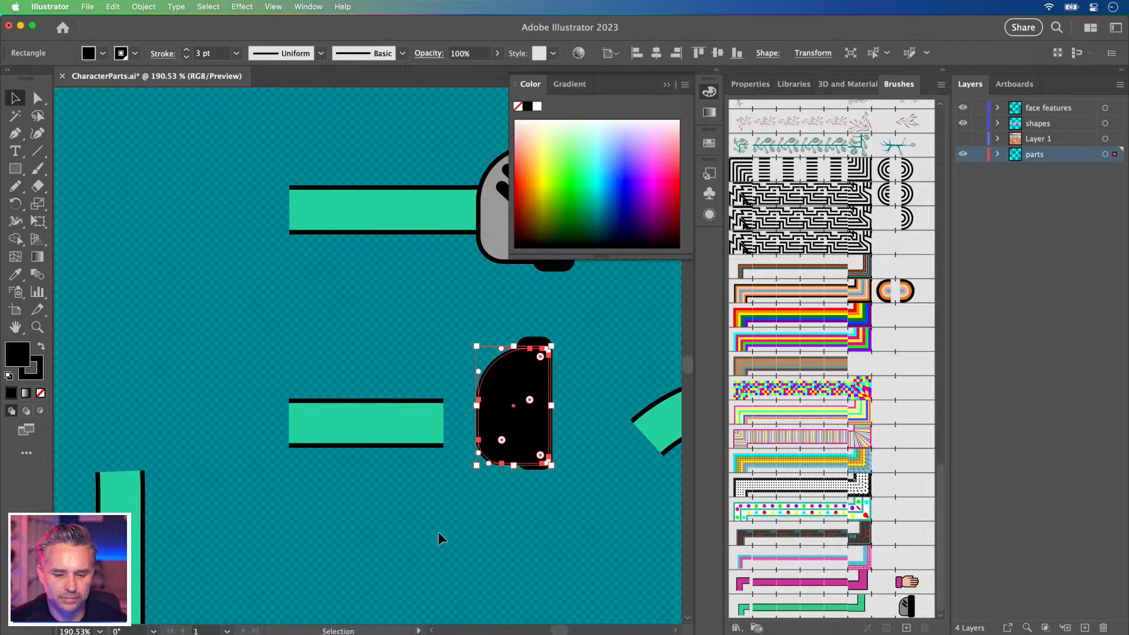
click(442, 532)
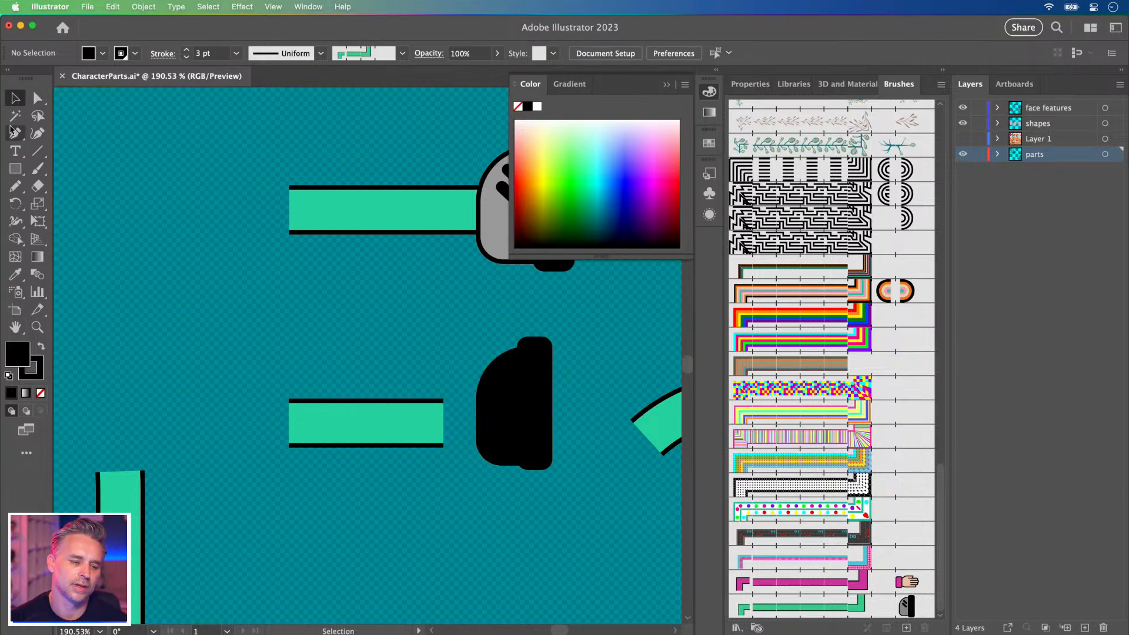
drag(12, 85, 7, 97)
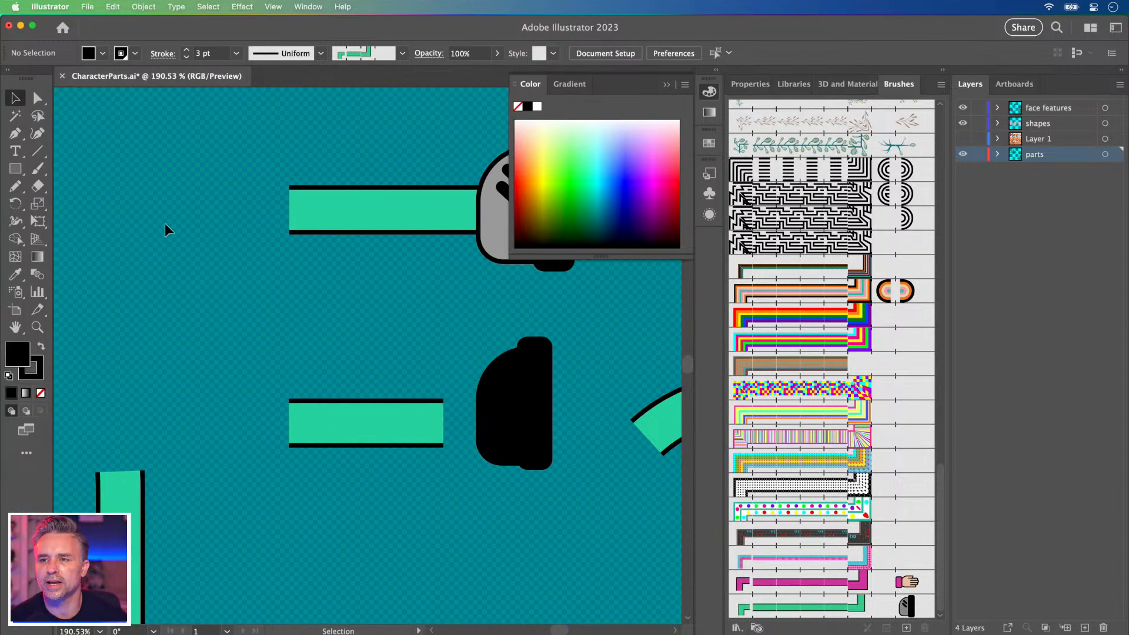
Duplicate the green bar and its black end downward, after cancelling a first brush attempt.
mouse_move(316, 422)
mouse_down()
mouse_move(627, 541)
mouse_move(748, 608)
mouse_up()
click(518, 324)
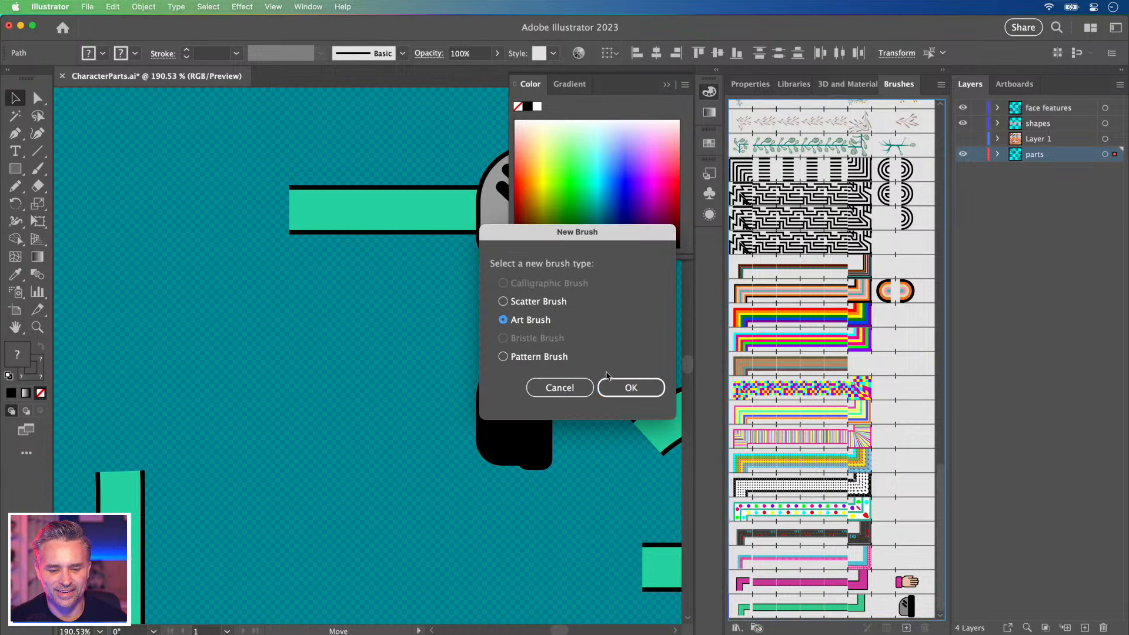
click(559, 388)
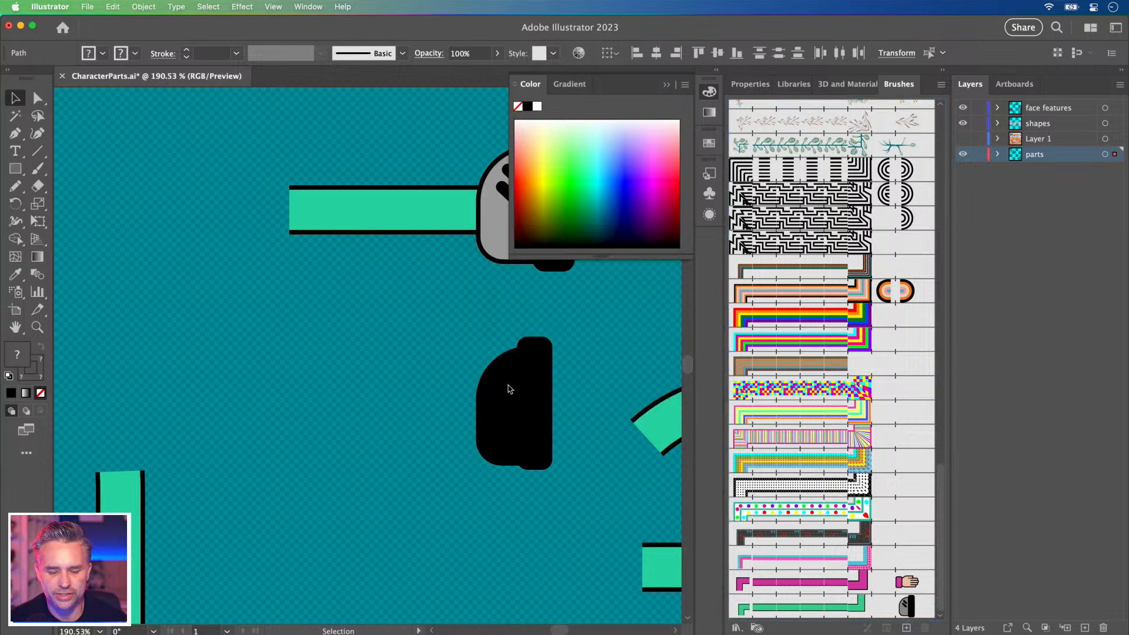
click(241, 344)
drag(262, 379, 170, 294)
drag(475, 430, 266, 536)
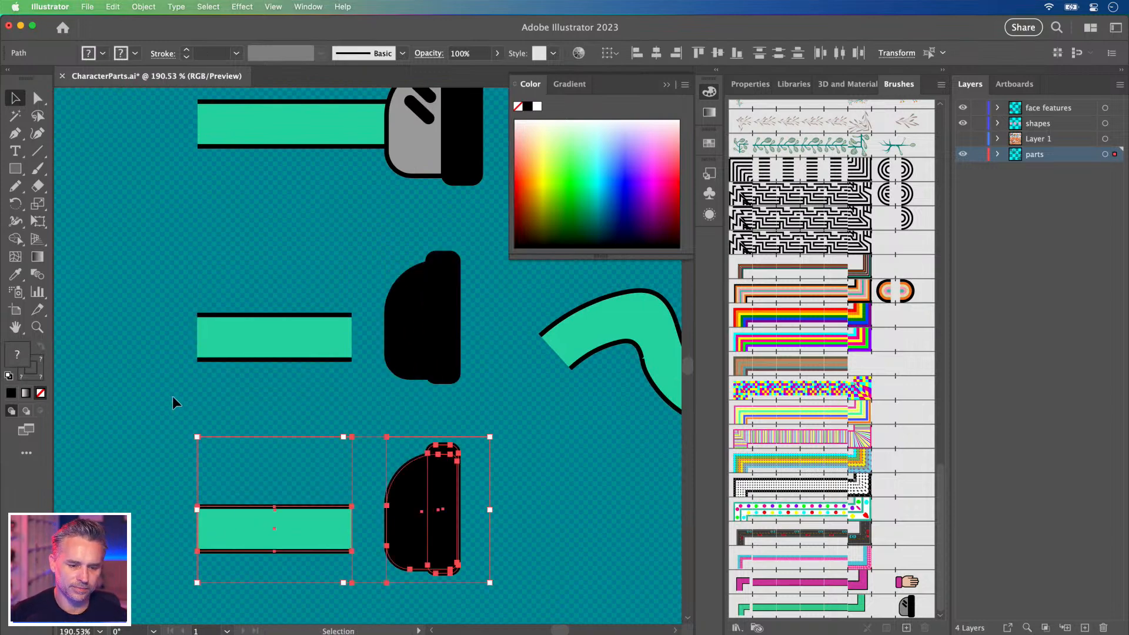
click(174, 403)
mouse_move(158, 238)
mouse_down()
mouse_move(277, 369)
mouse_move(276, 335)
mouse_move(292, 335)
mouse_move(450, 376)
mouse_up()
Define the middle green bar and black end as a new Art Brush.
drag(345, 345, 787, 595)
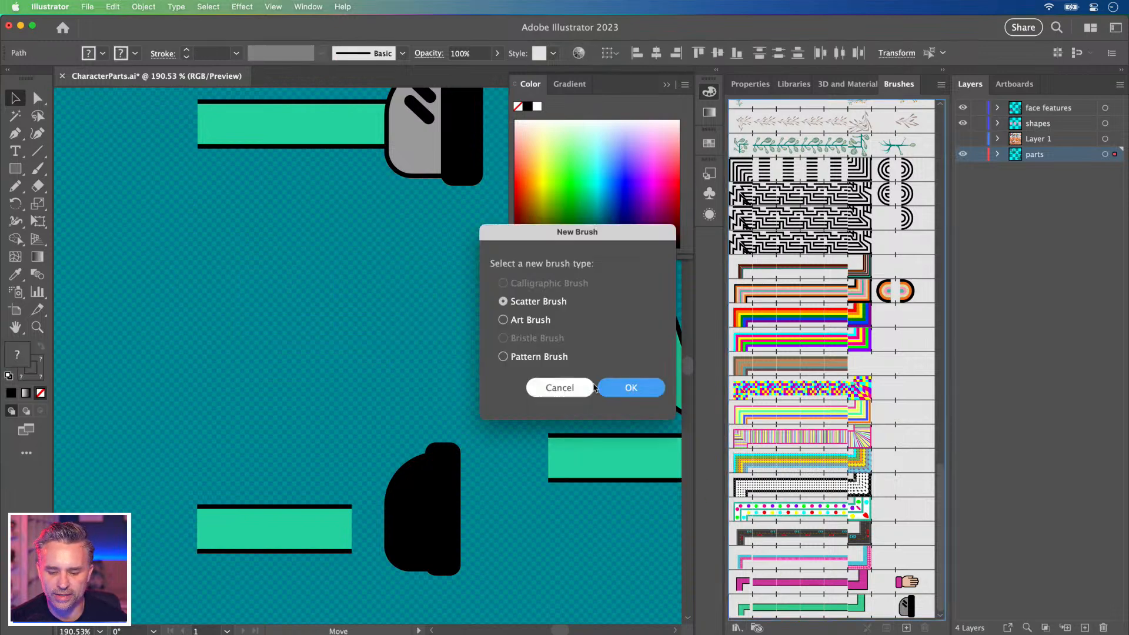
click(541, 322)
click(630, 388)
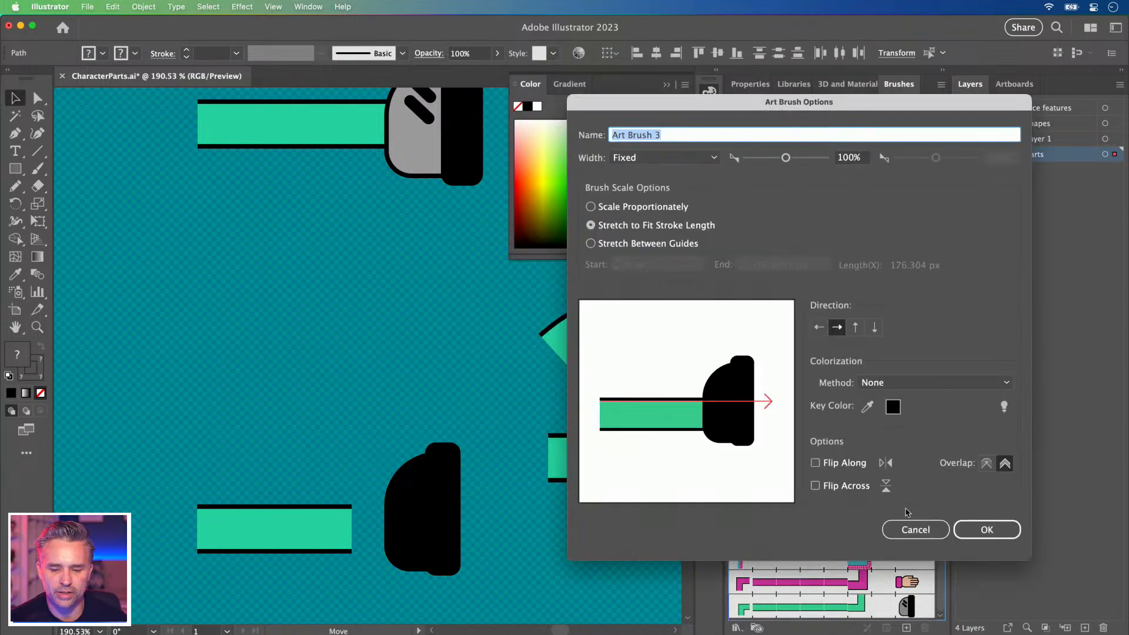
click(976, 529)
click(186, 372)
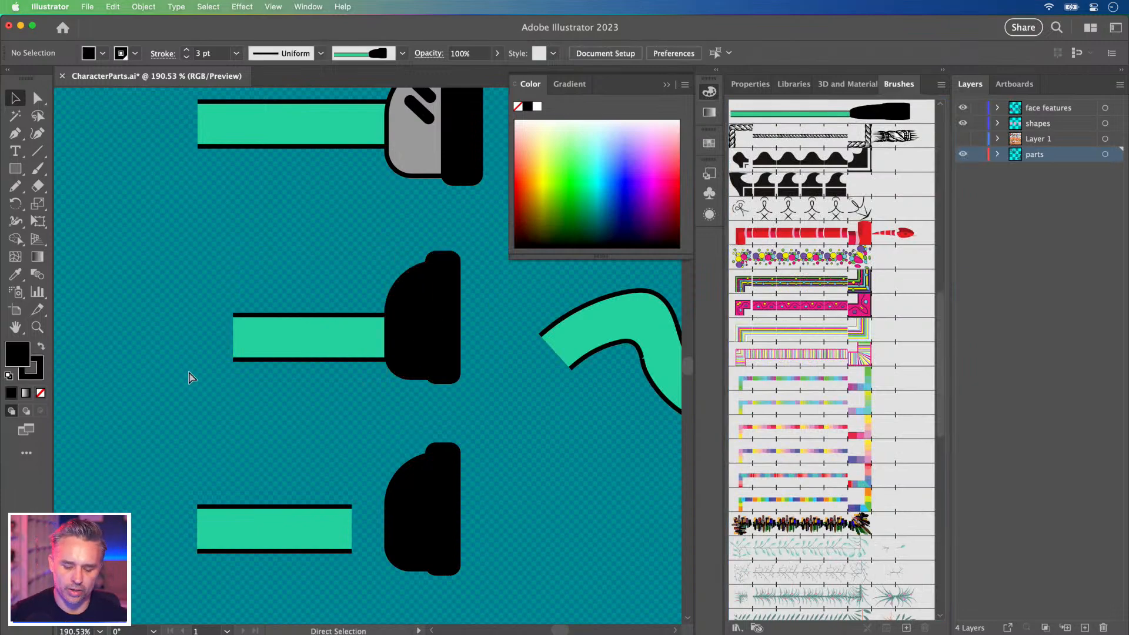
key(super+1)
key(super+minus)
key(super+minus)
Zoom to 100% on the character and delete its existing green leg with shoe.
drag(189, 374, 430, 402)
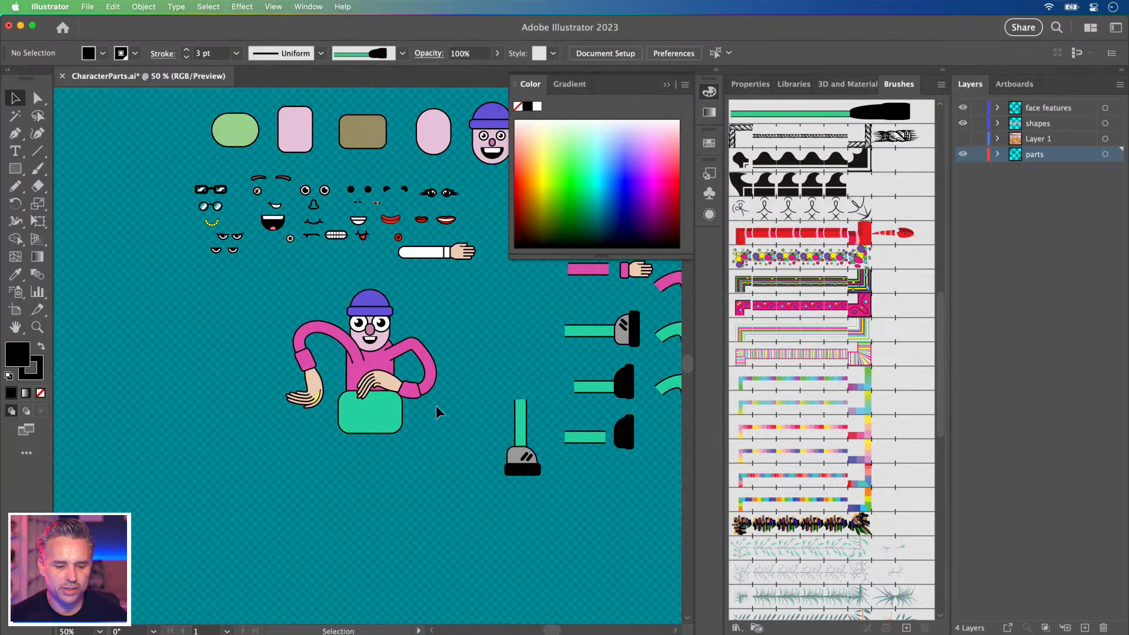
key(super+plus)
key(super+plus)
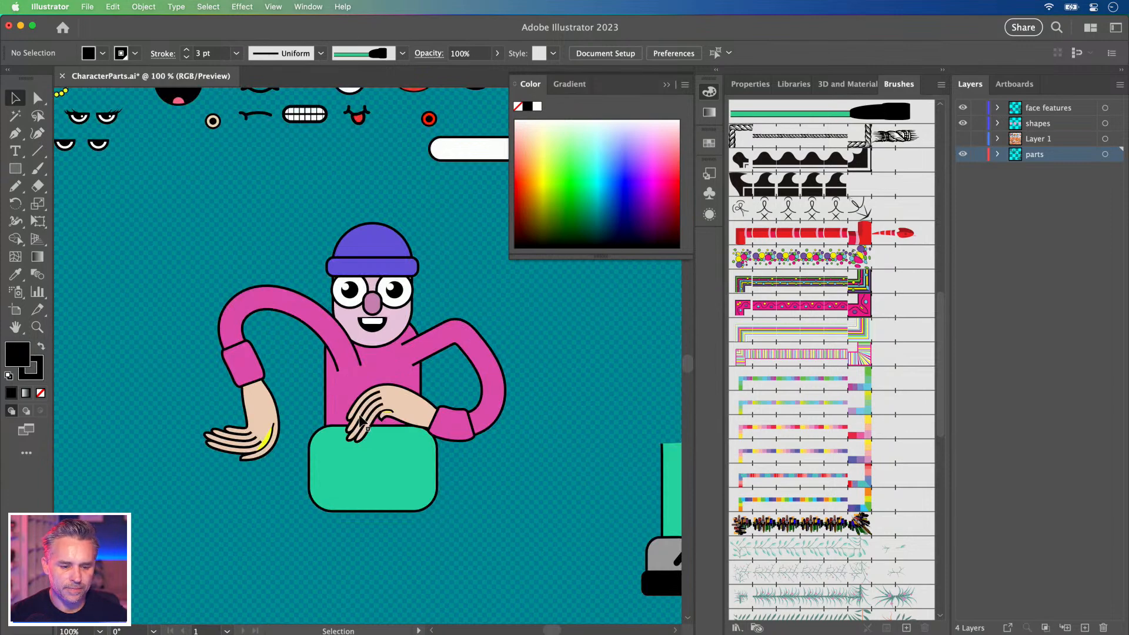
drag(344, 383, 272, 306)
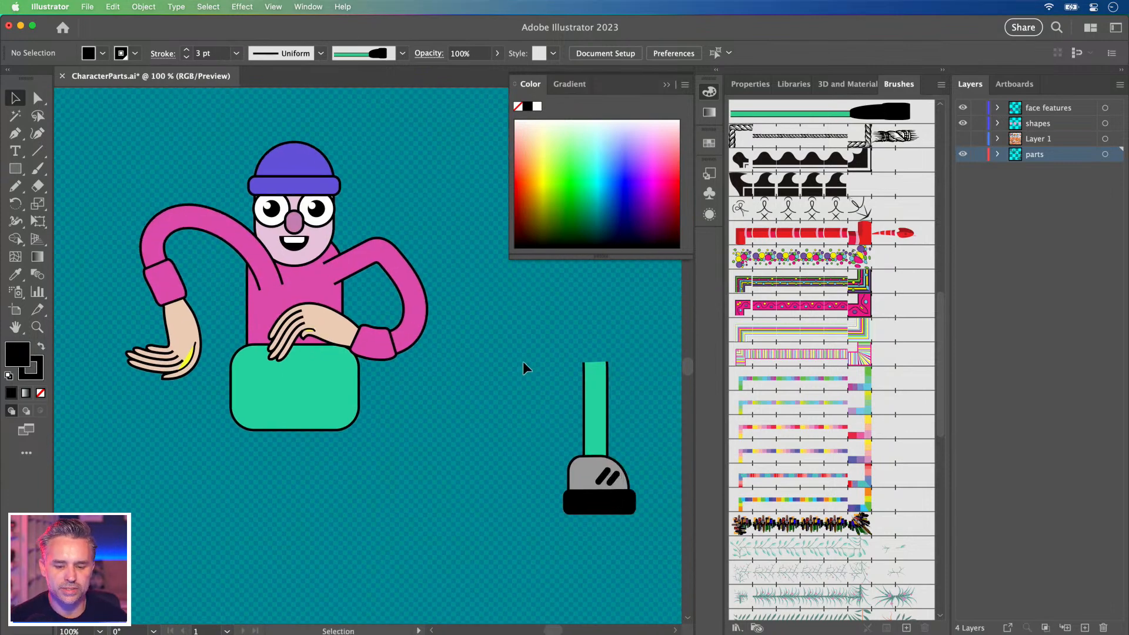
drag(522, 361, 615, 528)
key(Delete)
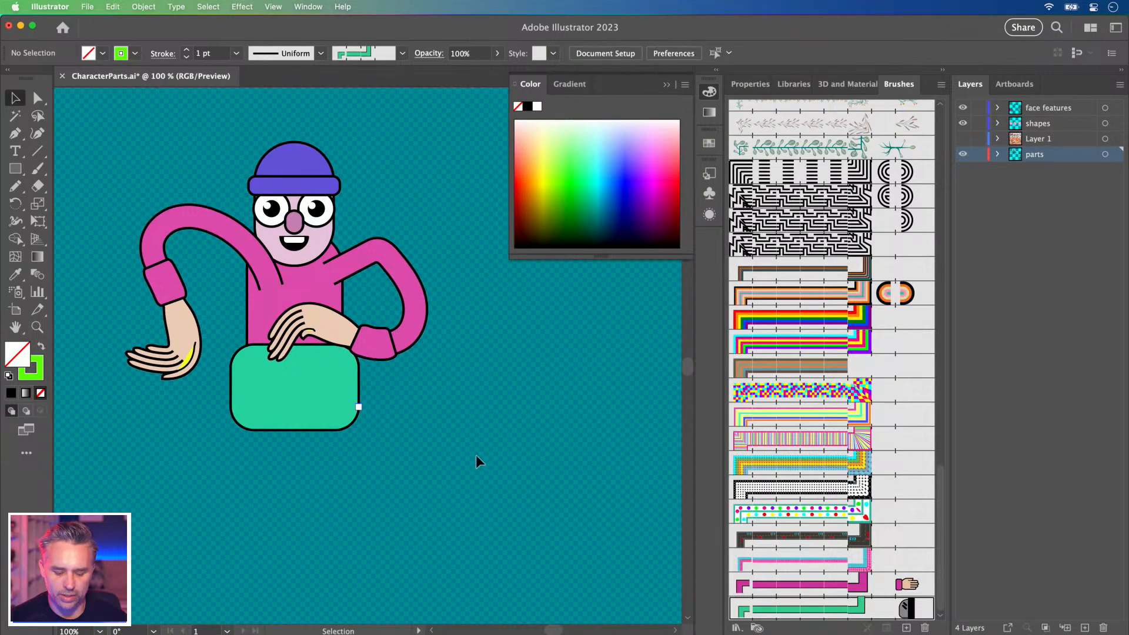
Paint two legs down from the green hips with the green-leg black-shoe art brush.
key(n)
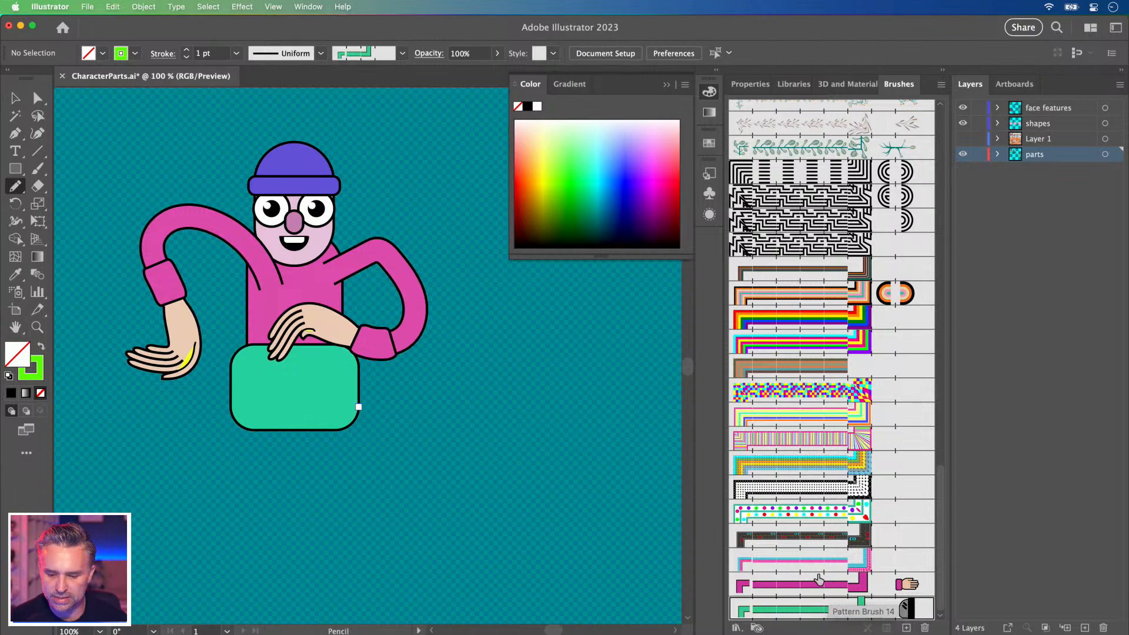
scroll(820, 579, up, 15)
click(776, 361)
mouse_move(316, 392)
mouse_down()
mouse_move(346, 396)
mouse_move(356, 554)
mouse_up()
key(super+z)
mouse_move(299, 393)
mouse_down()
mouse_move(423, 399)
mouse_move(452, 526)
mouse_move(549, 537)
mouse_move(563, 555)
mouse_up()
key(p)
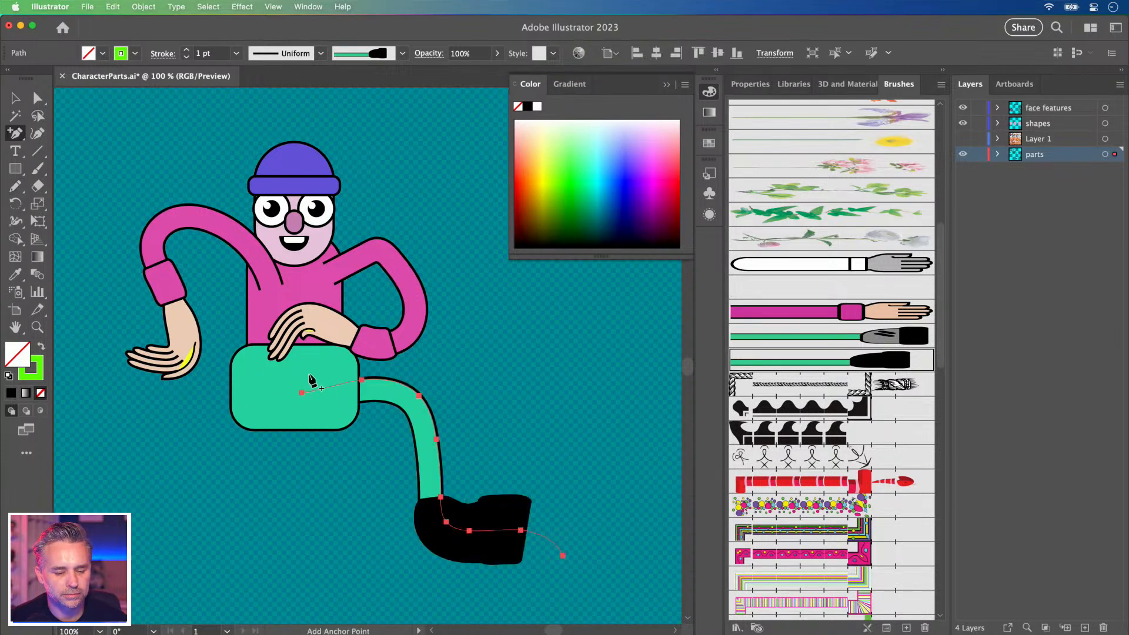
key(super+z)
key(n)
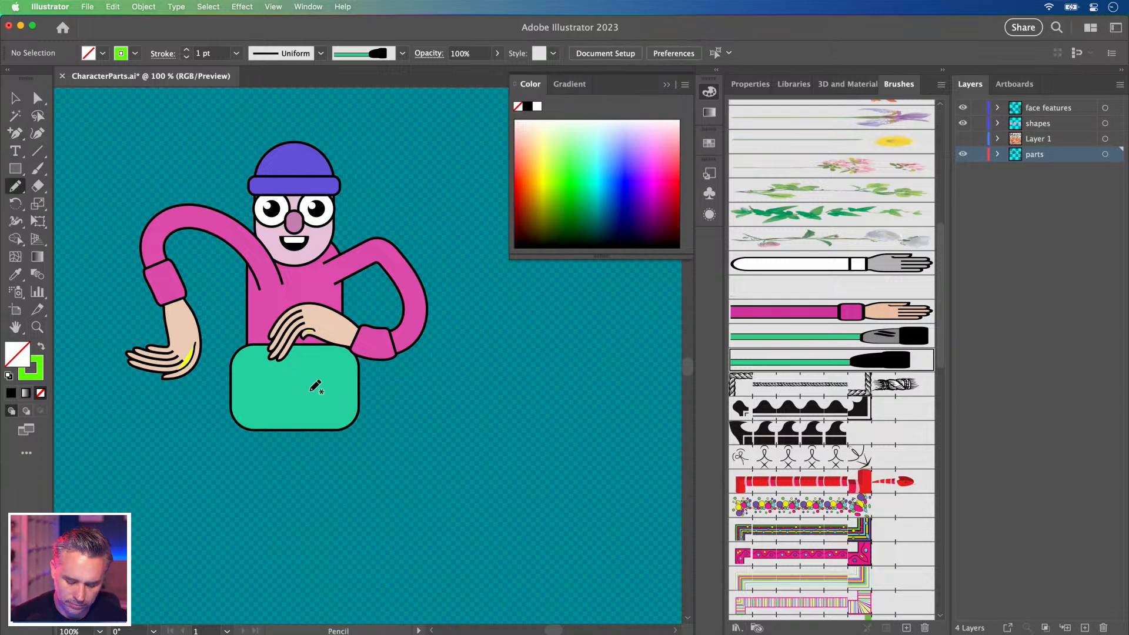
mouse_move(319, 391)
mouse_down()
mouse_move(372, 396)
mouse_move(371, 462)
mouse_move(426, 466)
mouse_move(439, 516)
mouse_up()
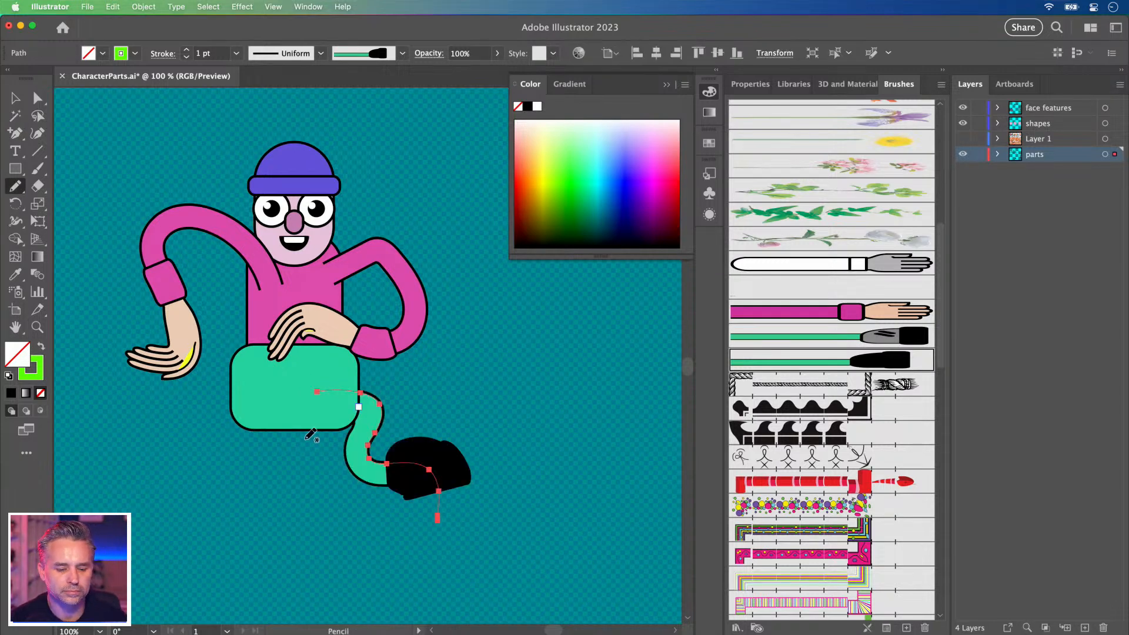
key(super+z)
drag(317, 395, 421, 518)
mouse_move(270, 389)
mouse_down()
mouse_move(274, 468)
mouse_move(246, 580)
mouse_up()
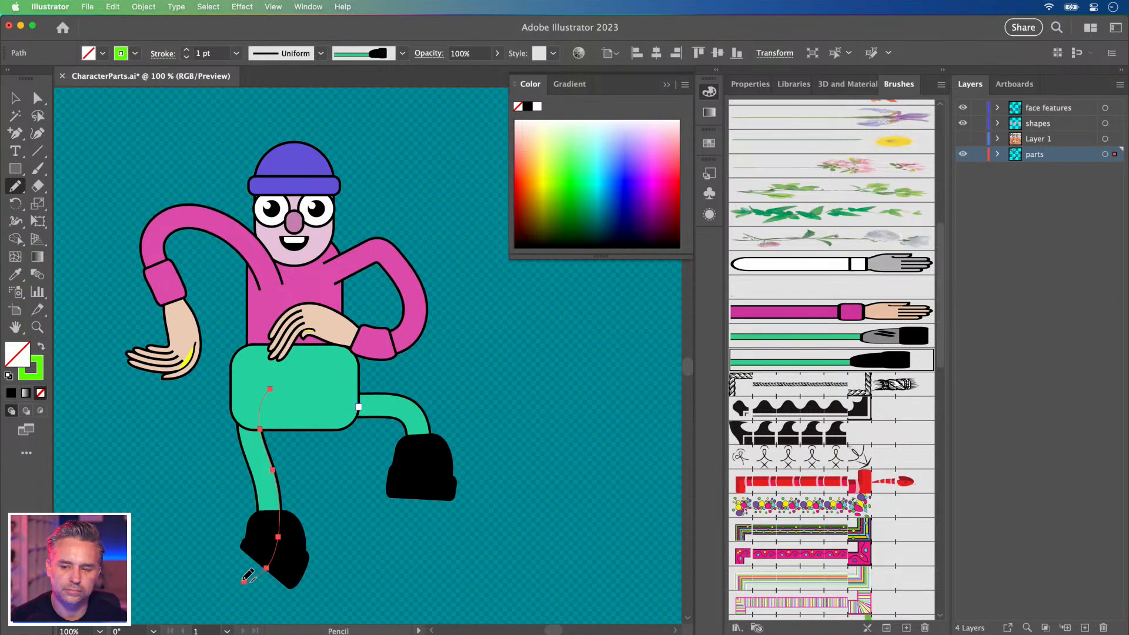
Move both legs and the green hip rectangle onto the shapes layer, pasted in place.
click(16, 98)
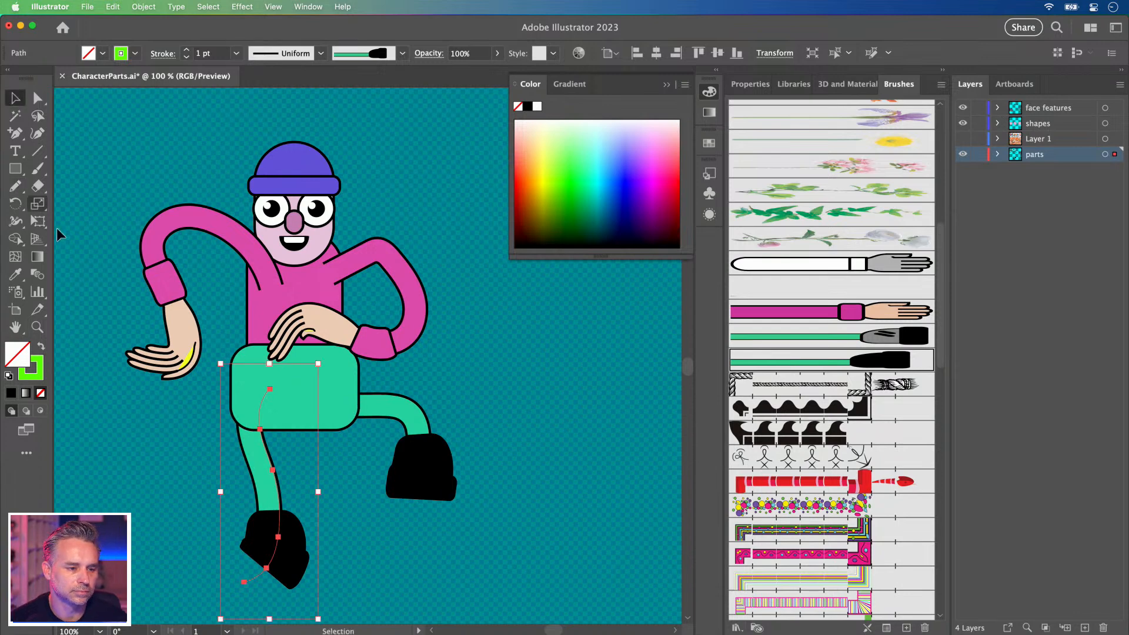
shift+click(414, 471)
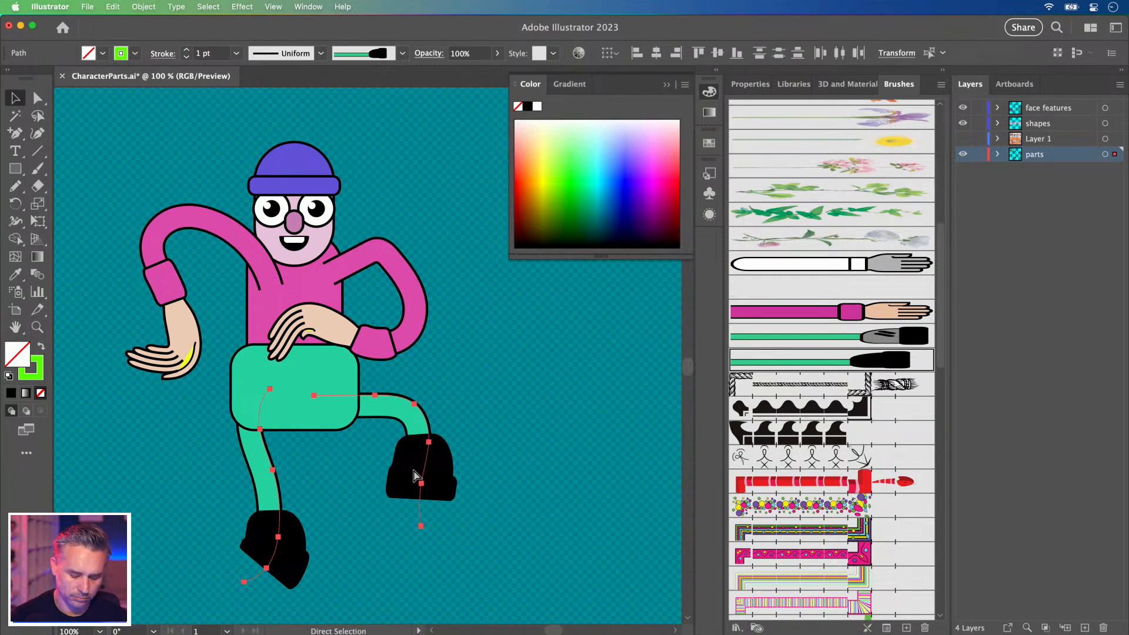
key(Delete)
click(1053, 111)
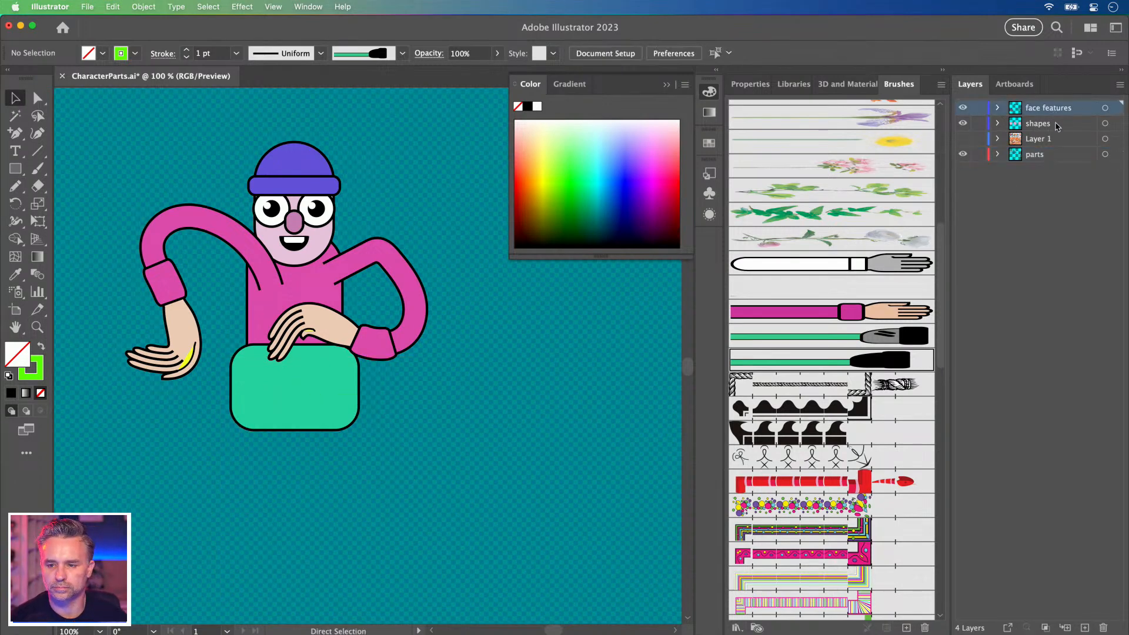
click(1054, 124)
key(ctrl+f)
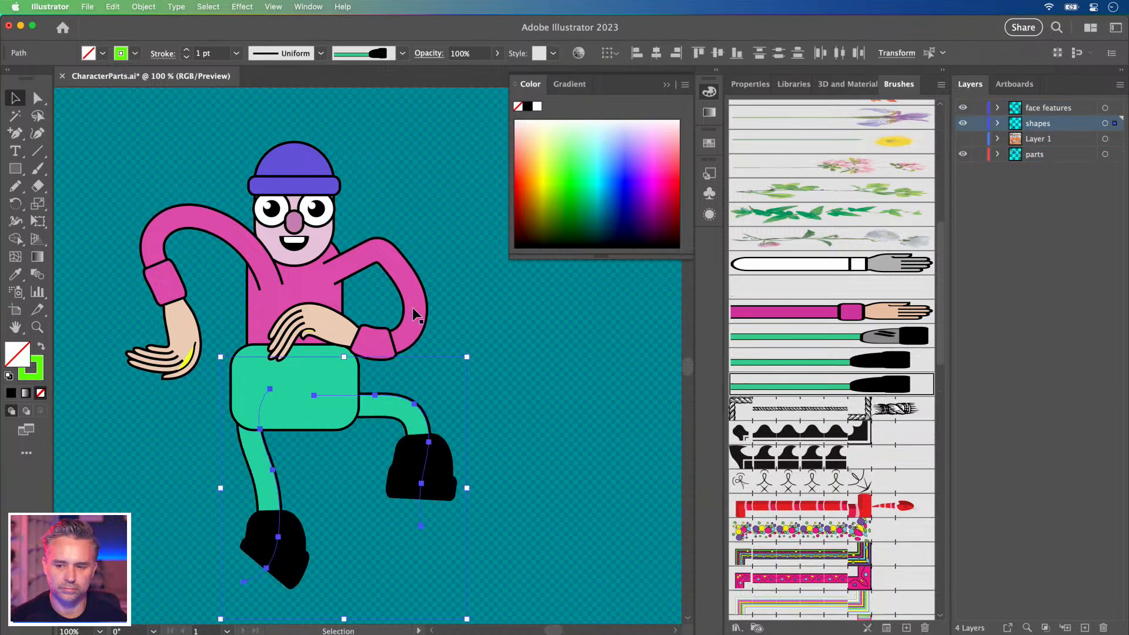
click(248, 389)
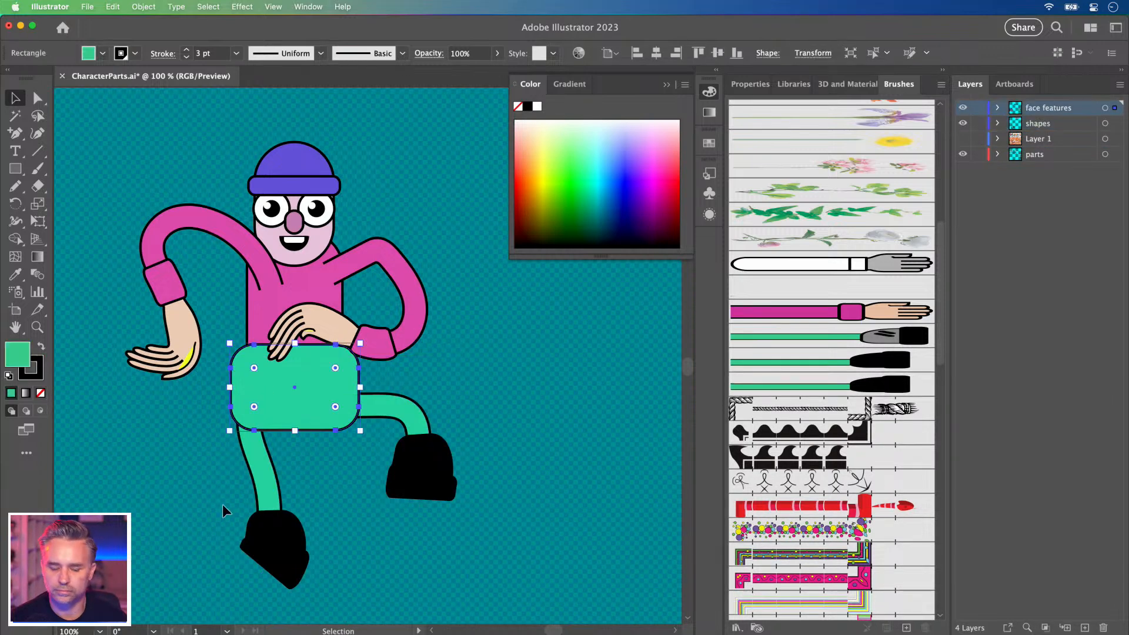
key(ctrl+x)
click(1037, 122)
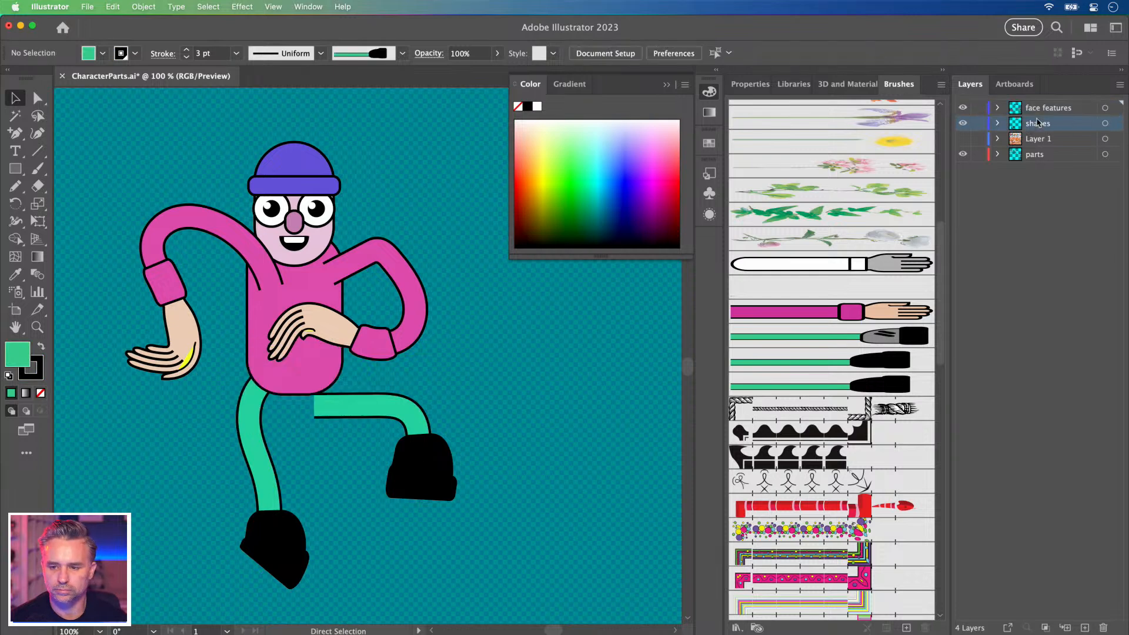
key(ctrl+f)
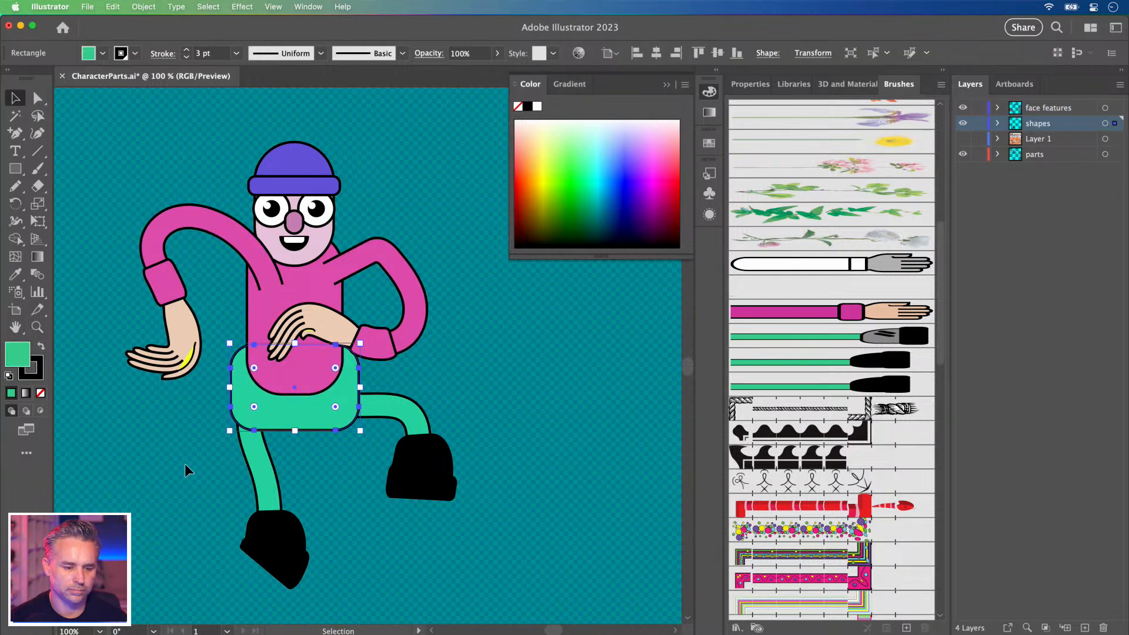
Round the green hip rectangle's corners fully using its live corner widget.
drag(181, 469, 613, 570)
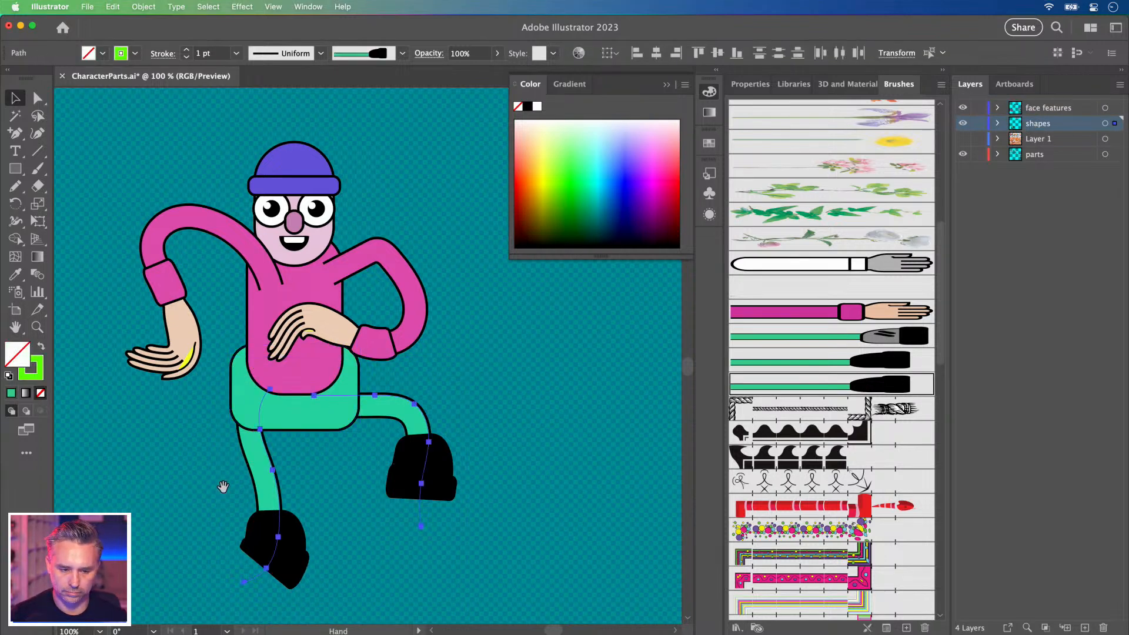
scroll(306, 444, left, 5)
click(405, 390)
click(402, 400)
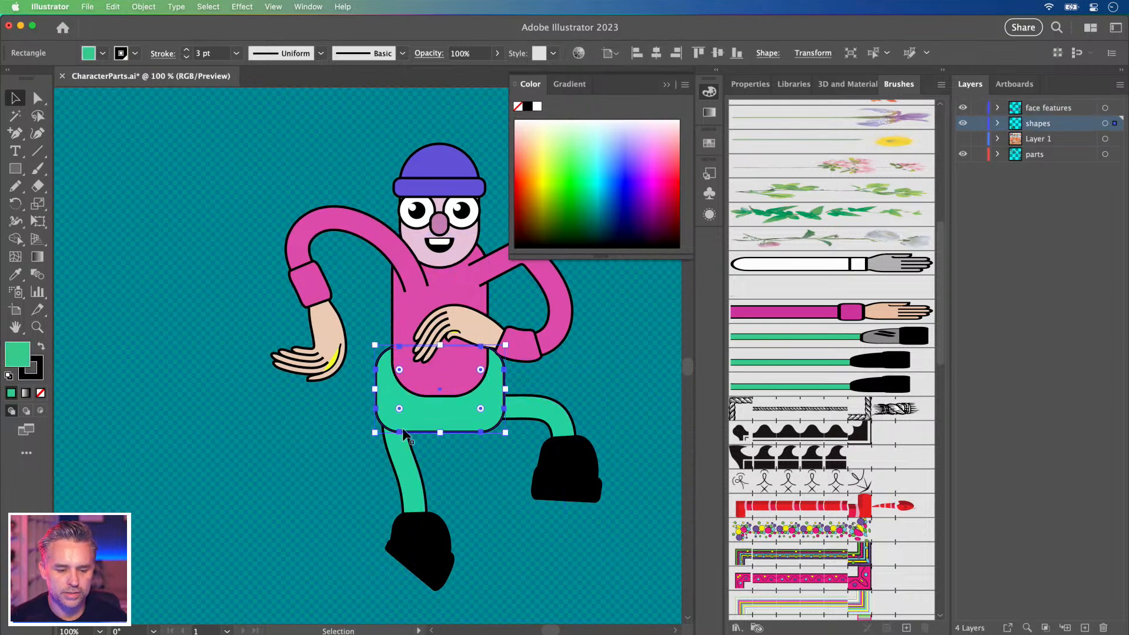
drag(399, 407, 424, 399)
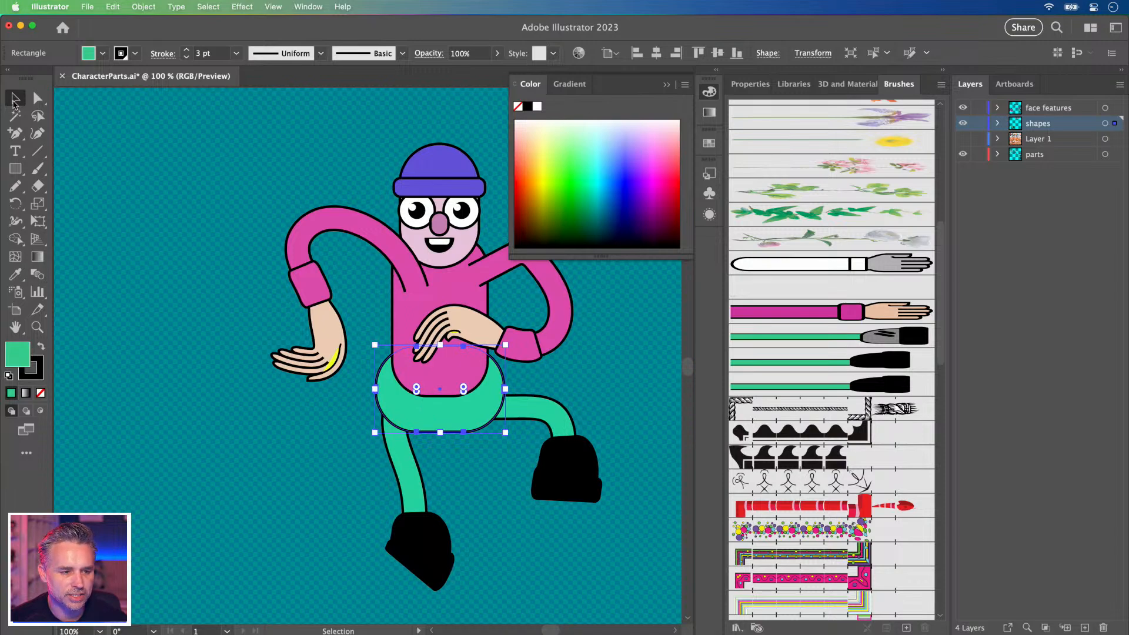
Shift the left leg slightly left and down.
drag(219, 467, 631, 512)
key(a)
key(Delete)
click(1045, 111)
key(super+z)
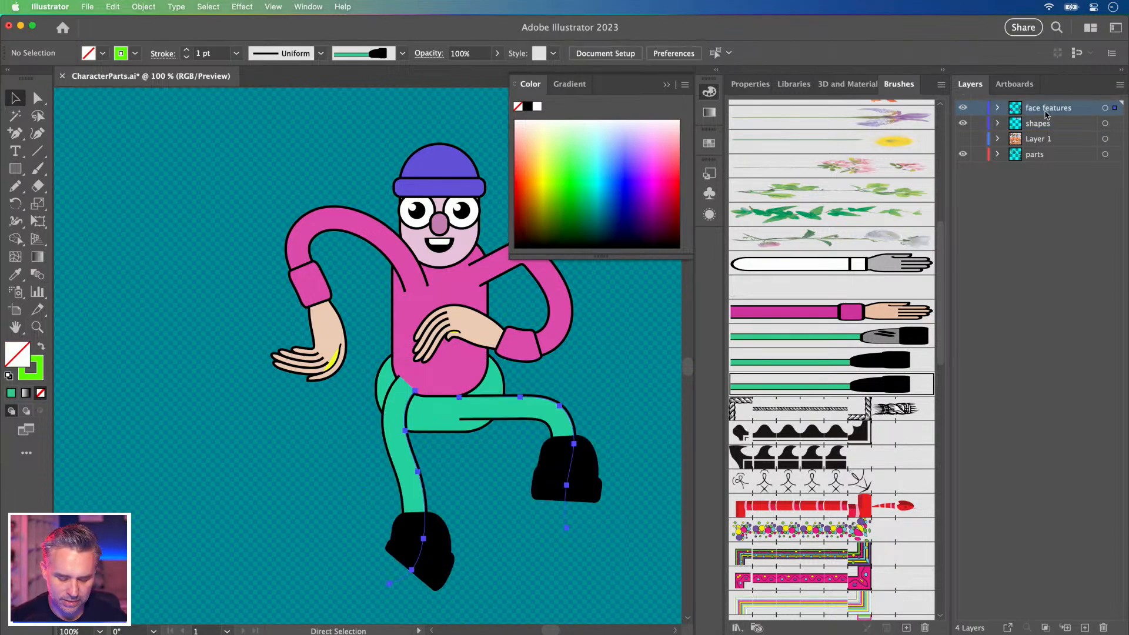
key(v)
click(301, 384)
mouse_move(405, 421)
mouse_down()
mouse_move(380, 415)
mouse_move(392, 427)
mouse_up()
Delete the old left leg and draw a new one with the Pencil from hip to foot.
key(n)
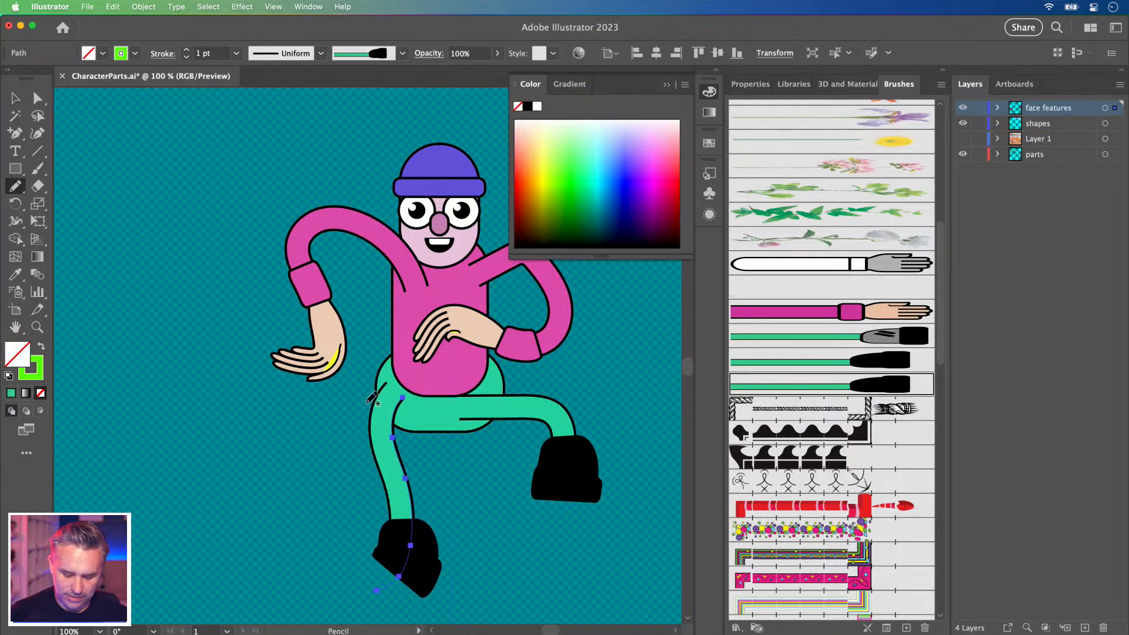
key(Delete)
key(super+z)
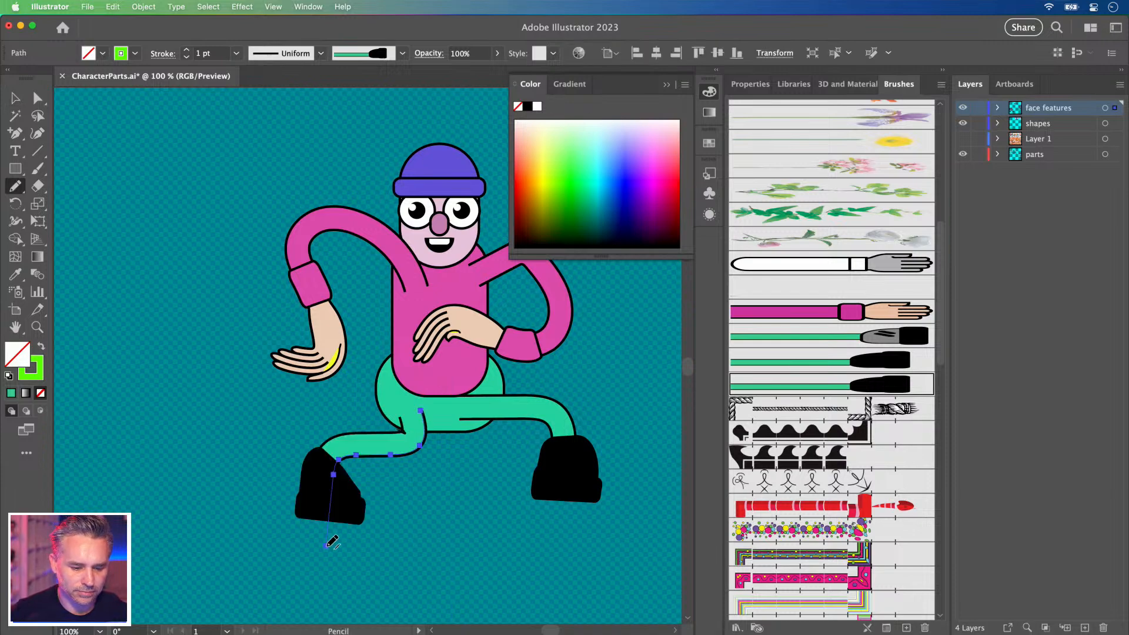
key(super+shift+z)
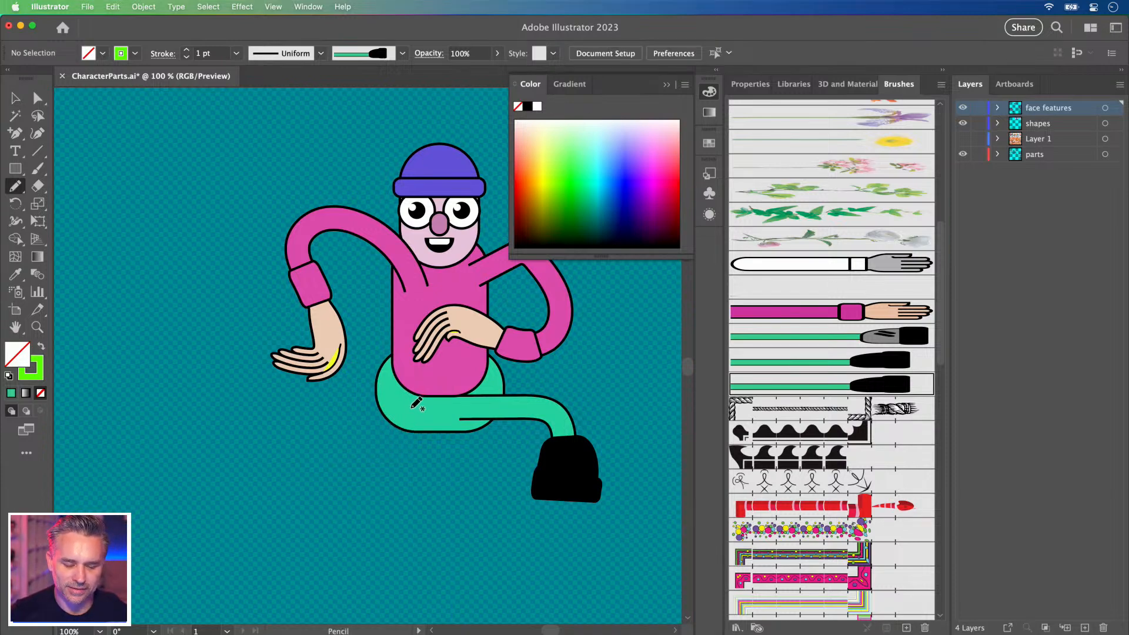
drag(410, 405, 376, 565)
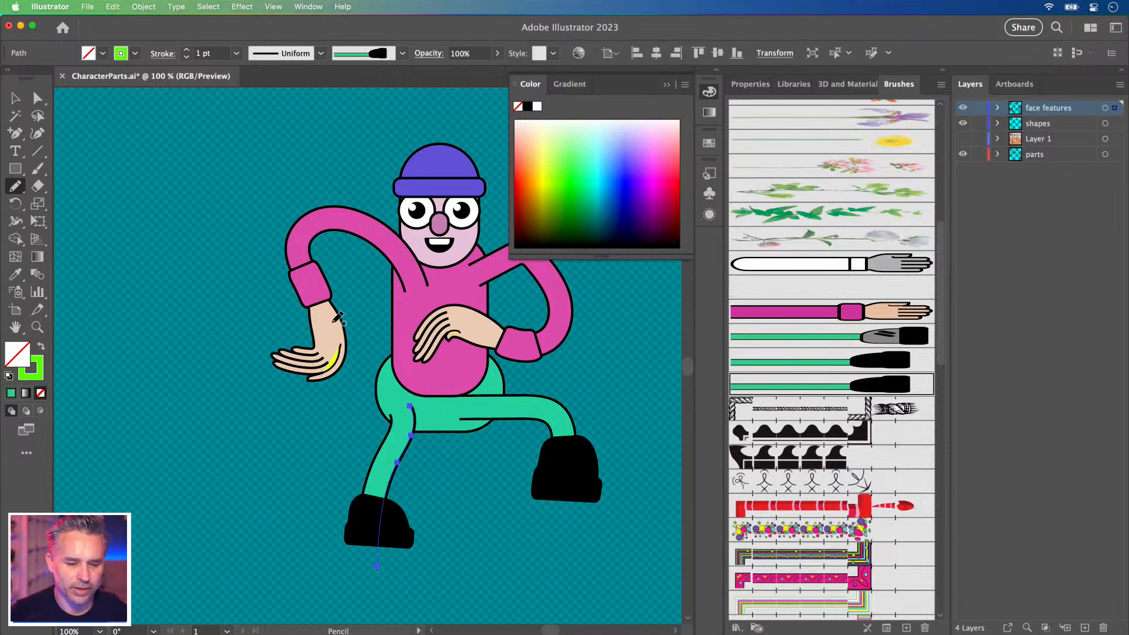
Delete the right leg and foot, try a brushed green replacement, then remove it.
click(38, 98)
click(550, 417)
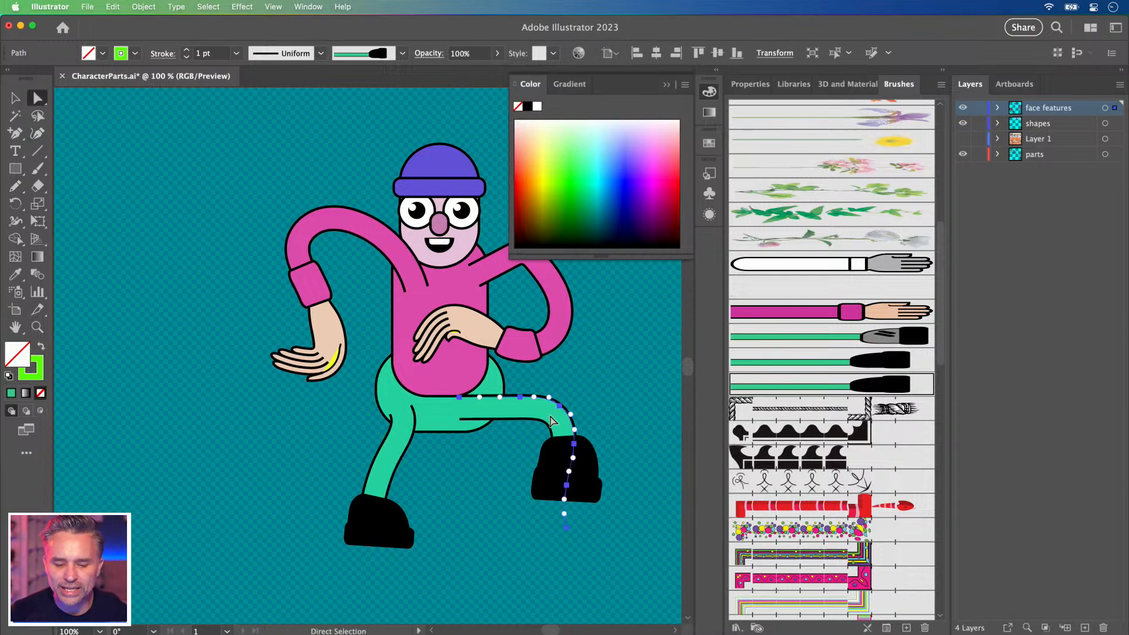
key(Delete)
key(b)
drag(473, 404, 497, 518)
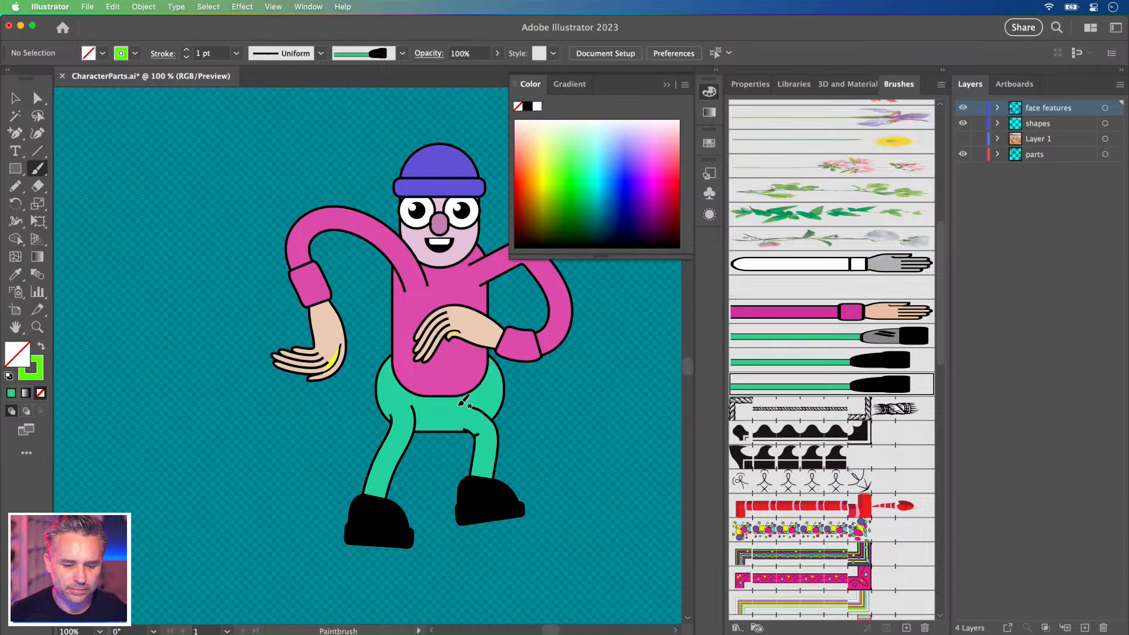
click(15, 99)
click(488, 511)
key(Delete)
Cut the pink torso and paste it in back on the shapes layer, behind the green hips.
click(402, 330)
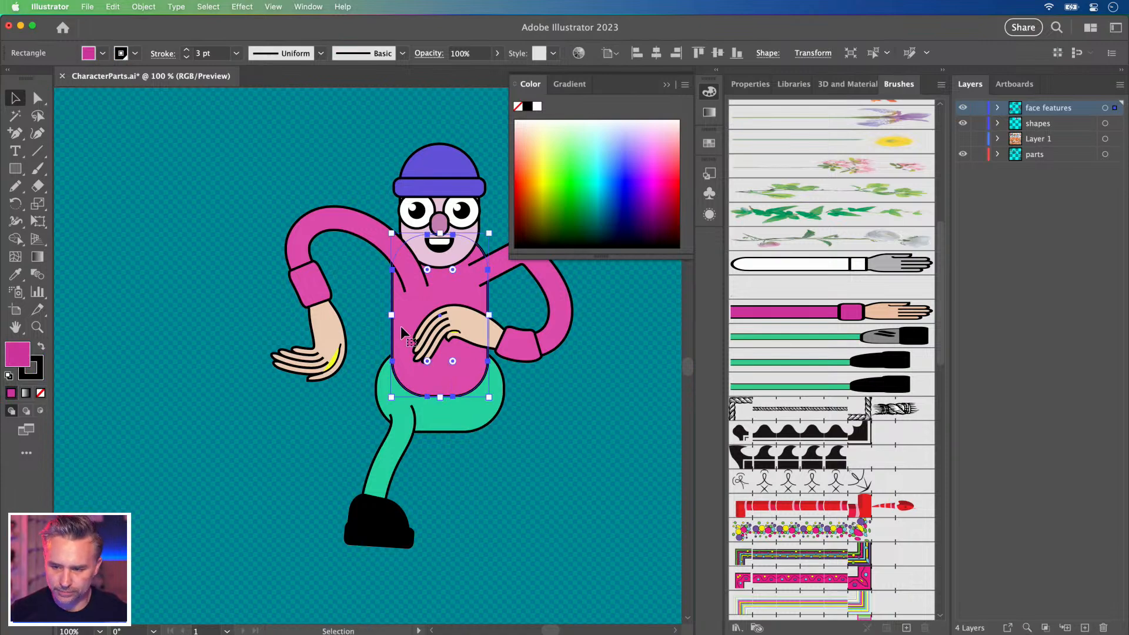
key(super+x)
click(1039, 124)
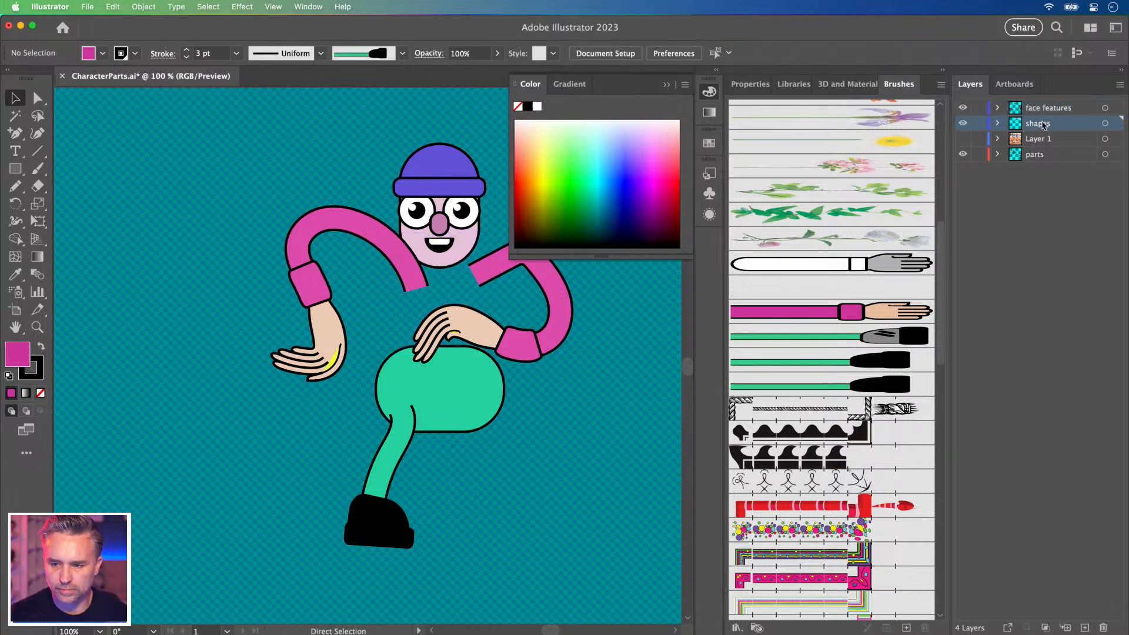
key(super+f)
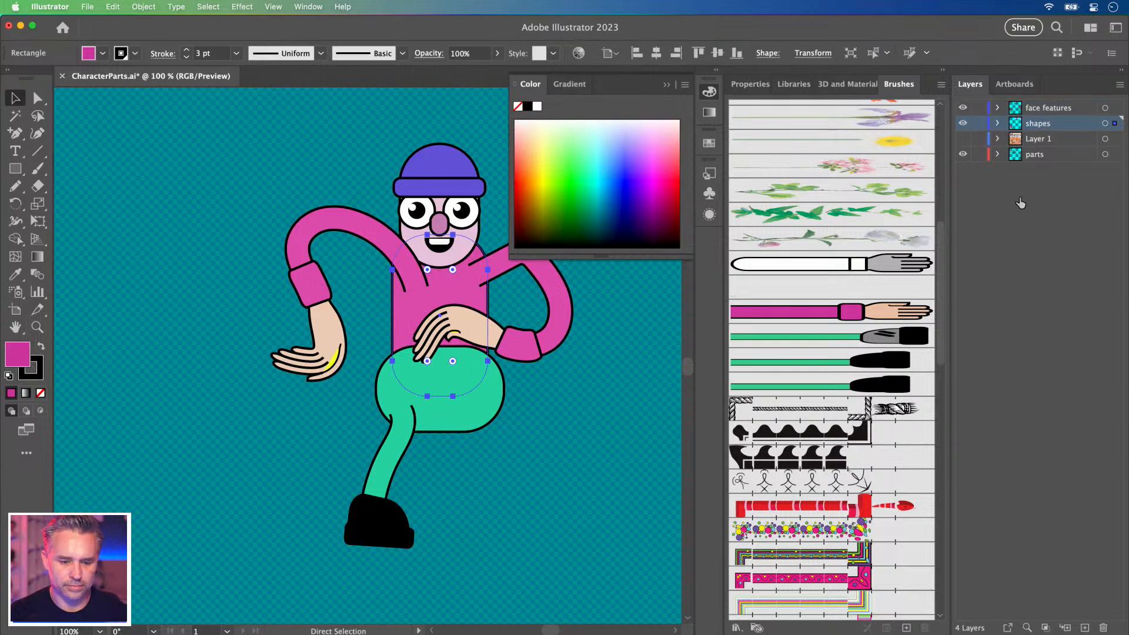
click(253, 491)
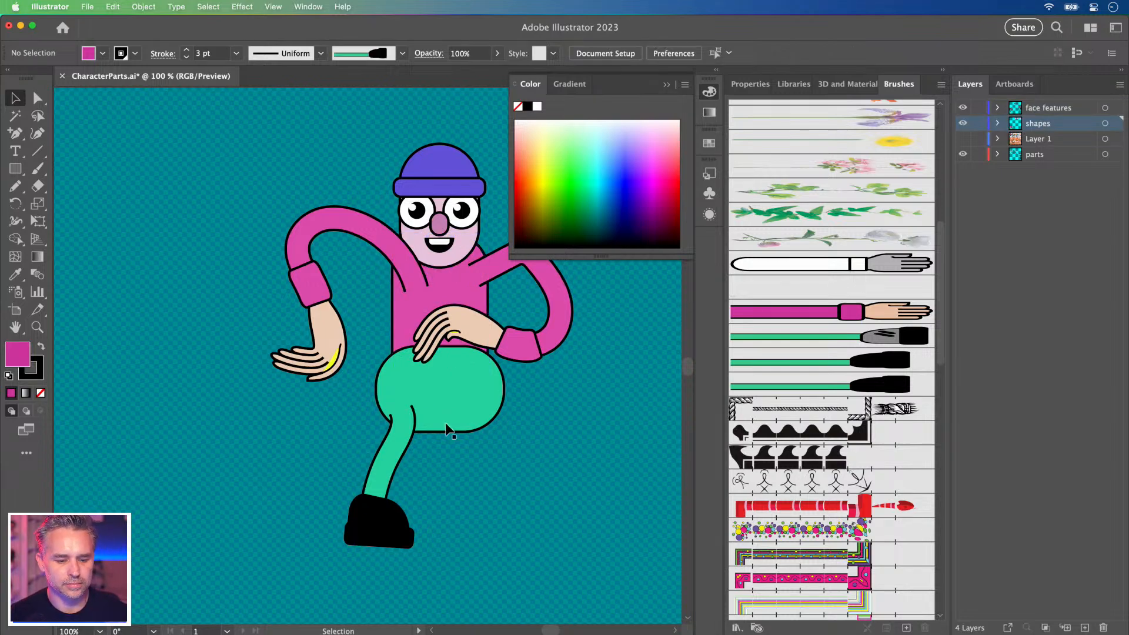
Draw a new second leg with the Pencil, lengthening the shoe and moving its top onto the thigh.
click(395, 468)
key(n)
mouse_move(462, 392)
mouse_down()
mouse_move(504, 424)
mouse_move(499, 534)
mouse_up()
click(37, 99)
drag(500, 534, 499, 574)
drag(462, 392, 505, 435)
Shift the left leg slightly right and down and nudge its foot end to smooth the curve.
click(398, 415)
drag(410, 408, 422, 413)
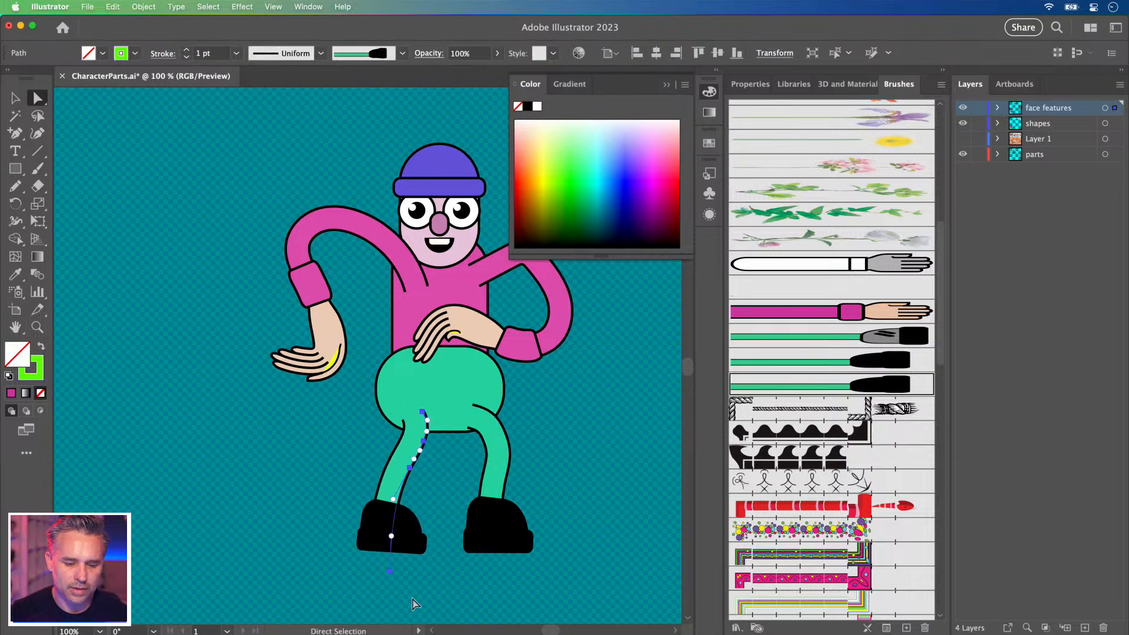
click(393, 573)
drag(393, 573, 397, 575)
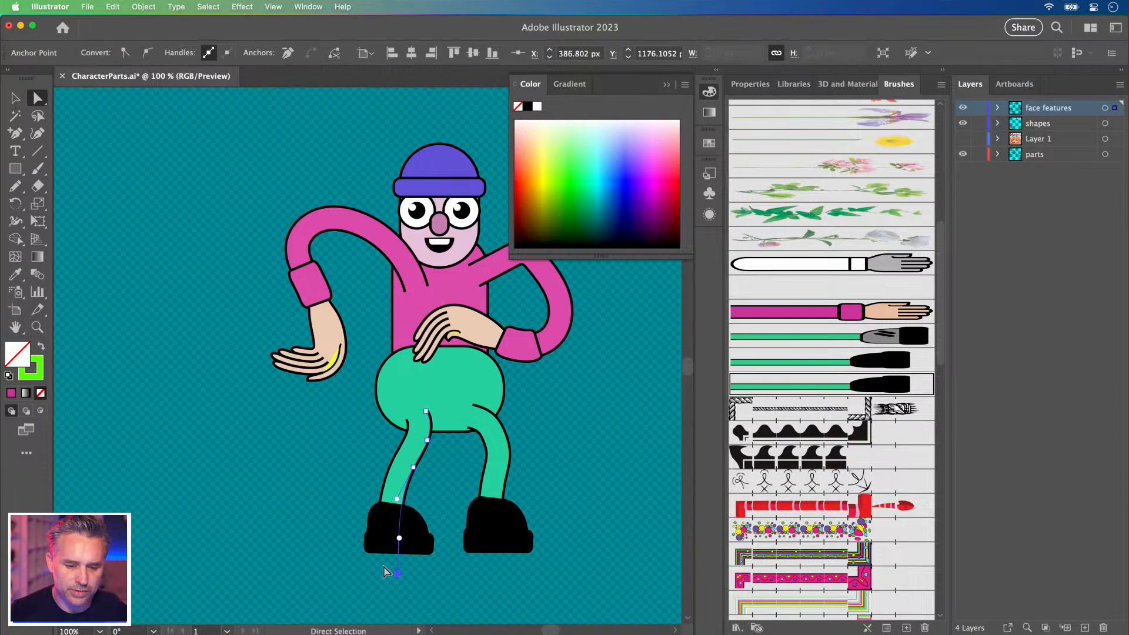
click(398, 394)
click(333, 423)
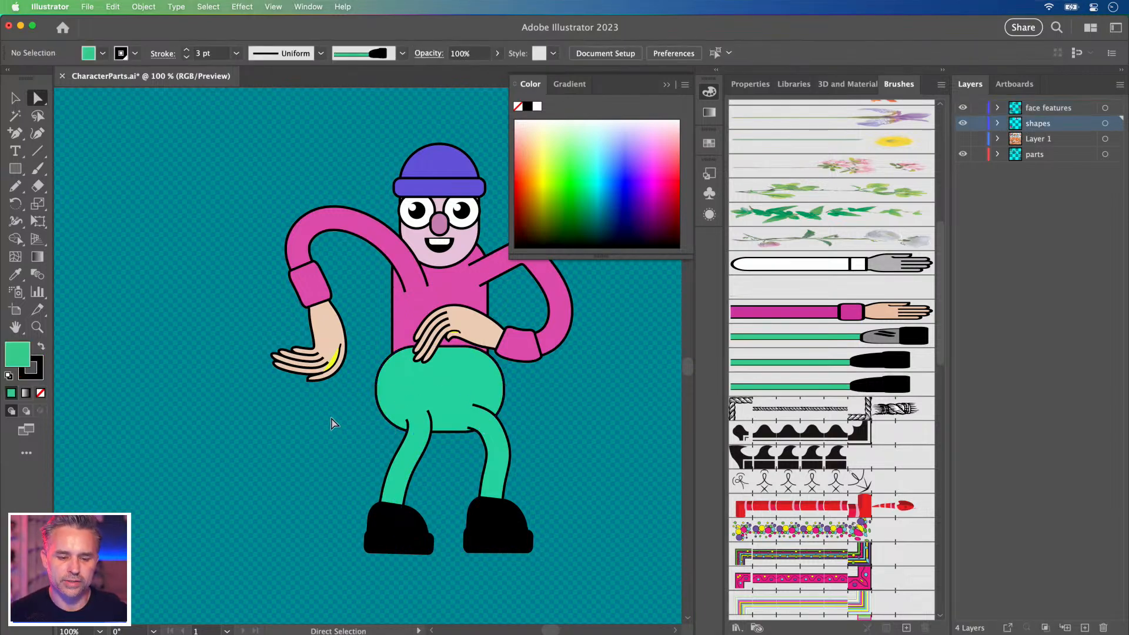
scroll(333, 410, up, 3)
click(487, 336)
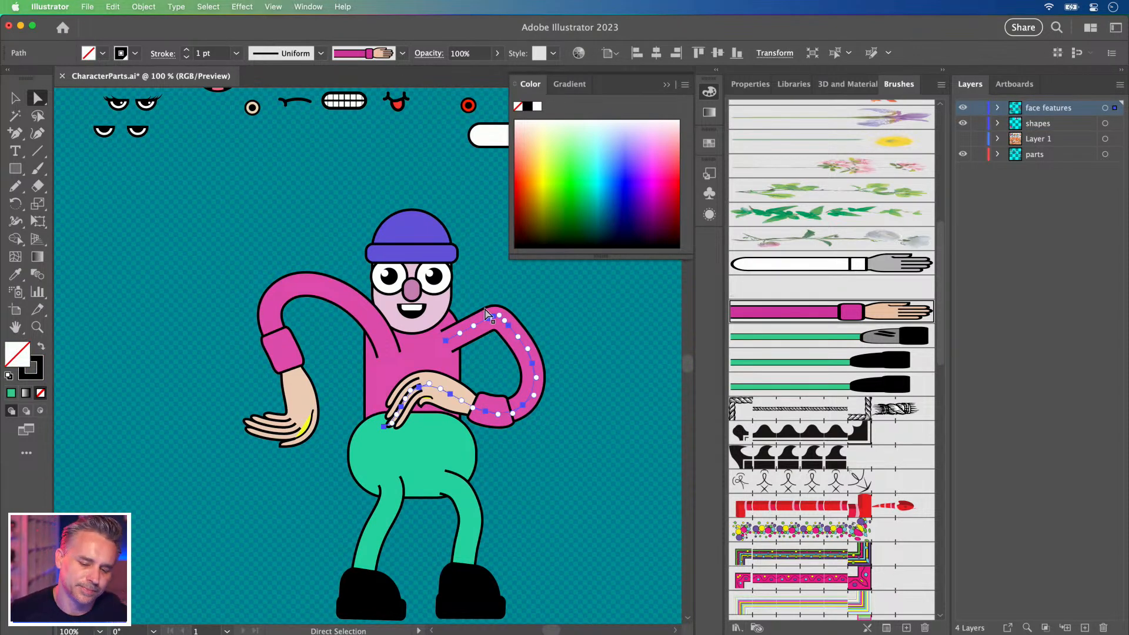
Simplify the right arm path to 5 points via Object > Path > Simplify.
click(7, 103)
click(189, 322)
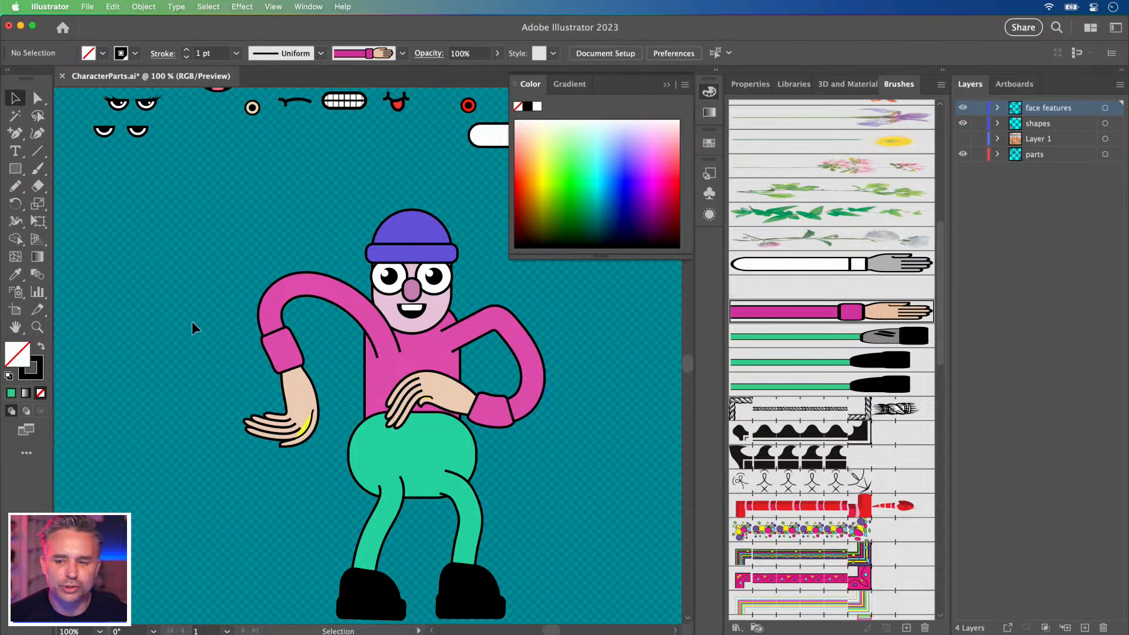
click(465, 329)
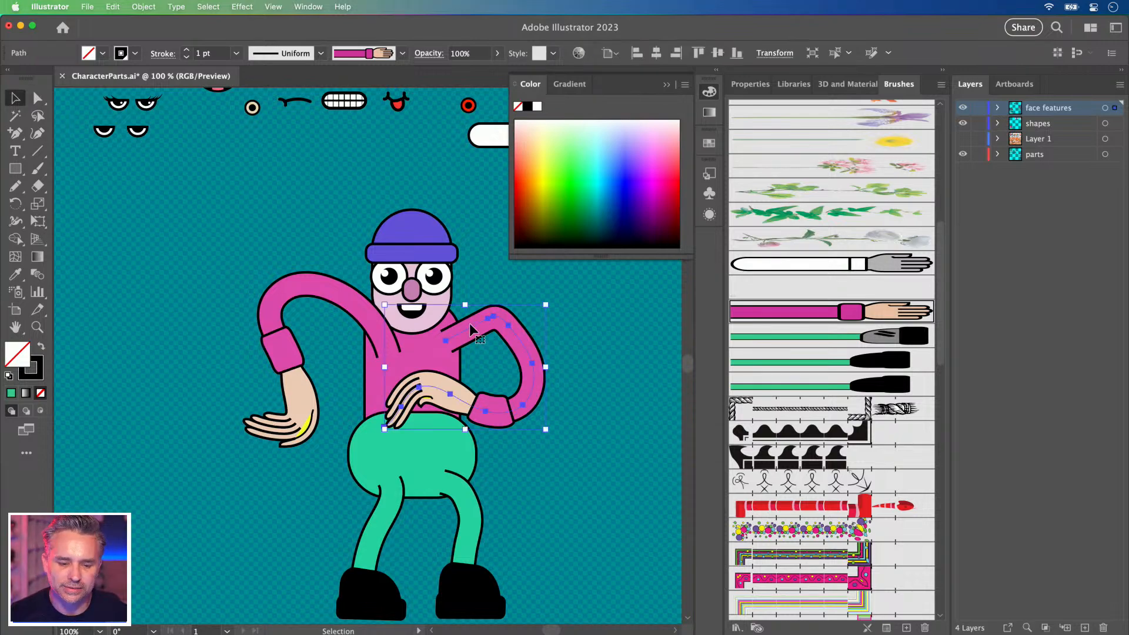
click(135, 6)
mouse_move(193, 318)
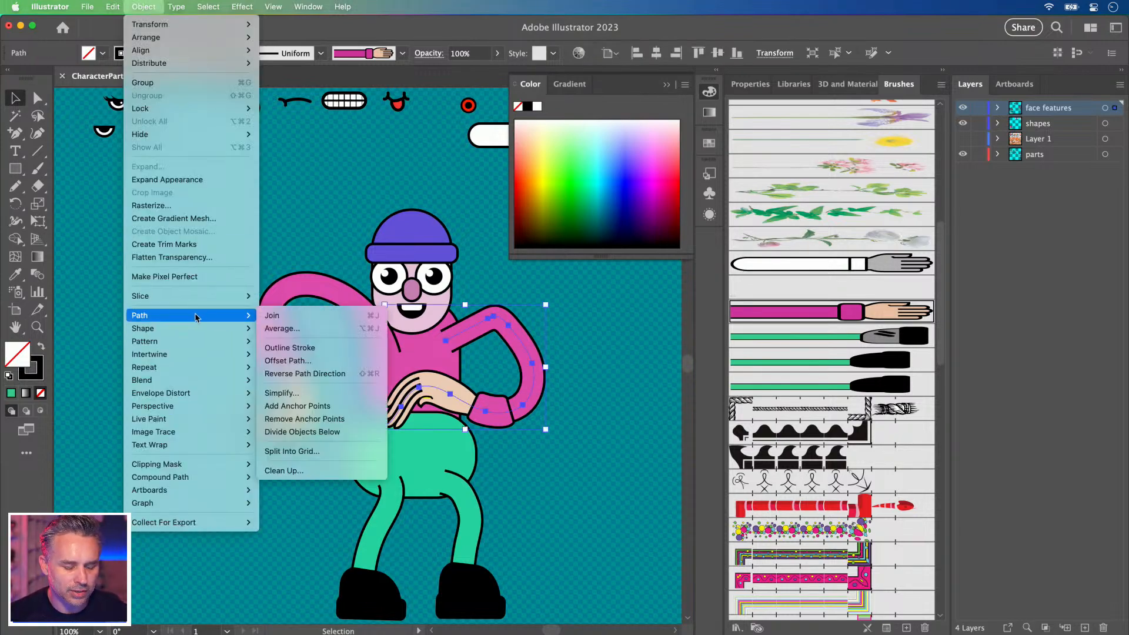
click(297, 394)
drag(358, 372, 312, 372)
key(Return)
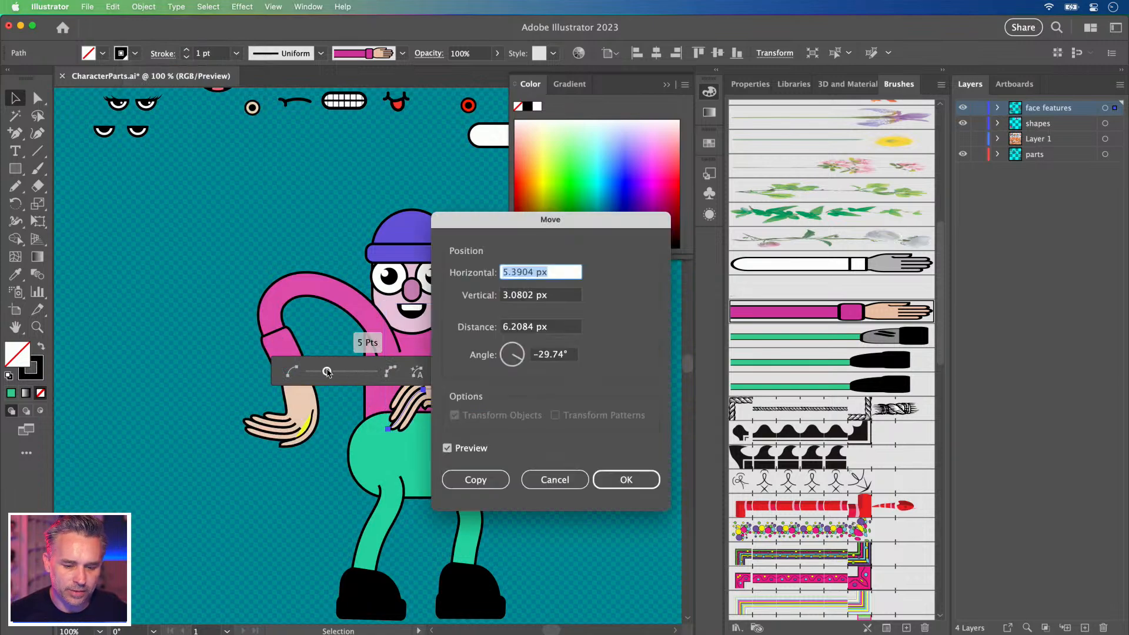
click(627, 480)
Convert the elbow into a smooth rounded point with the Anchor Point tool.
key(shift+c)
drag(497, 320, 526, 320)
key(space)
drag(317, 260, 340, 240)
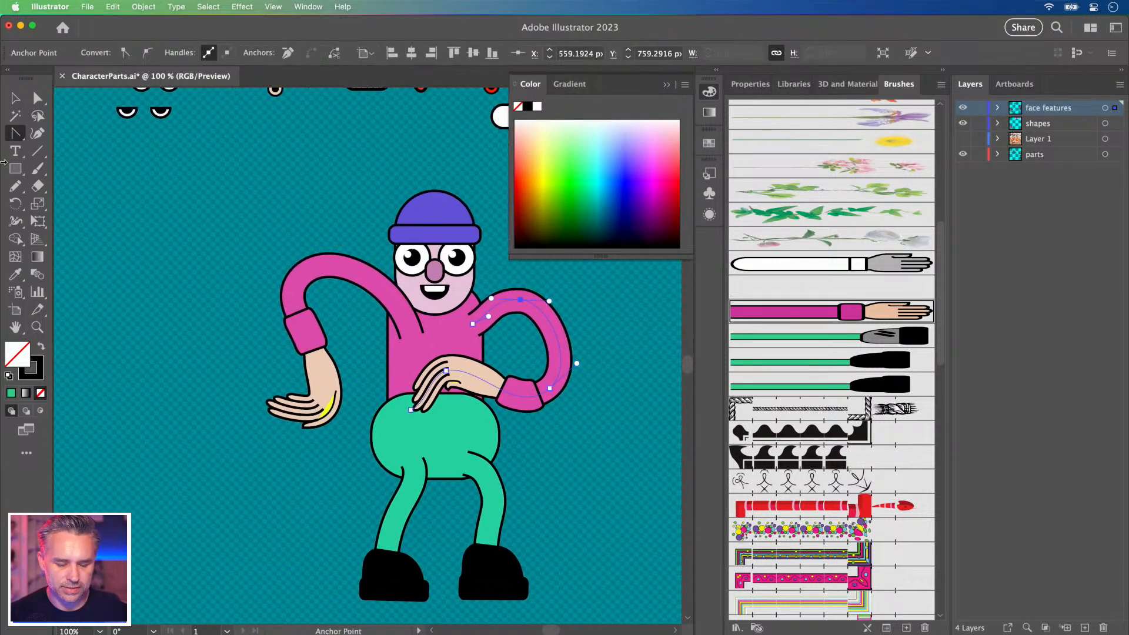
Resize and enlarge the green pants shape, zoomed in to 200%.
key(v)
click(385, 448)
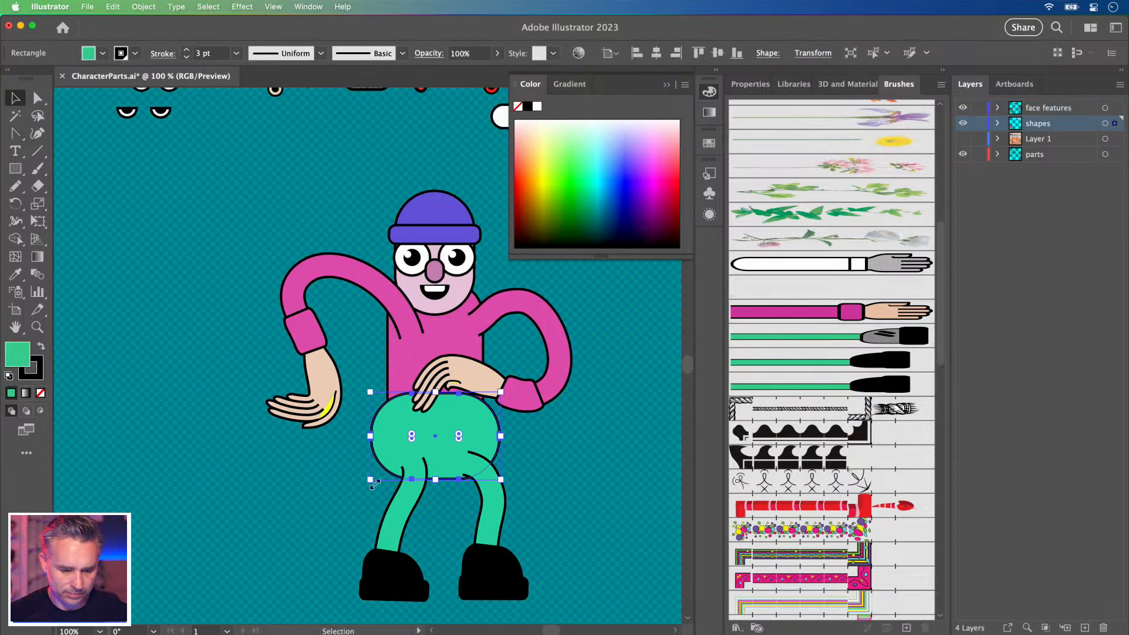
mouse_move(368, 482)
mouse_down()
mouse_move(376, 466)
mouse_move(383, 478)
mouse_move(359, 471)
mouse_up()
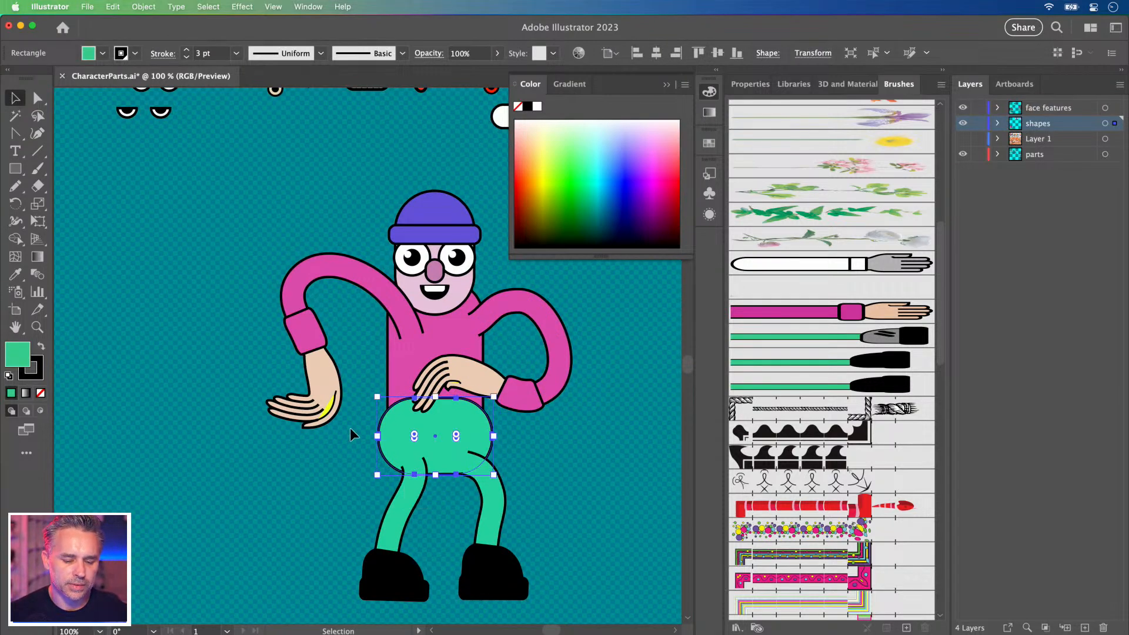
key(super+equal)
scroll(351, 433, up, 3)
scroll(351, 434, left, 3)
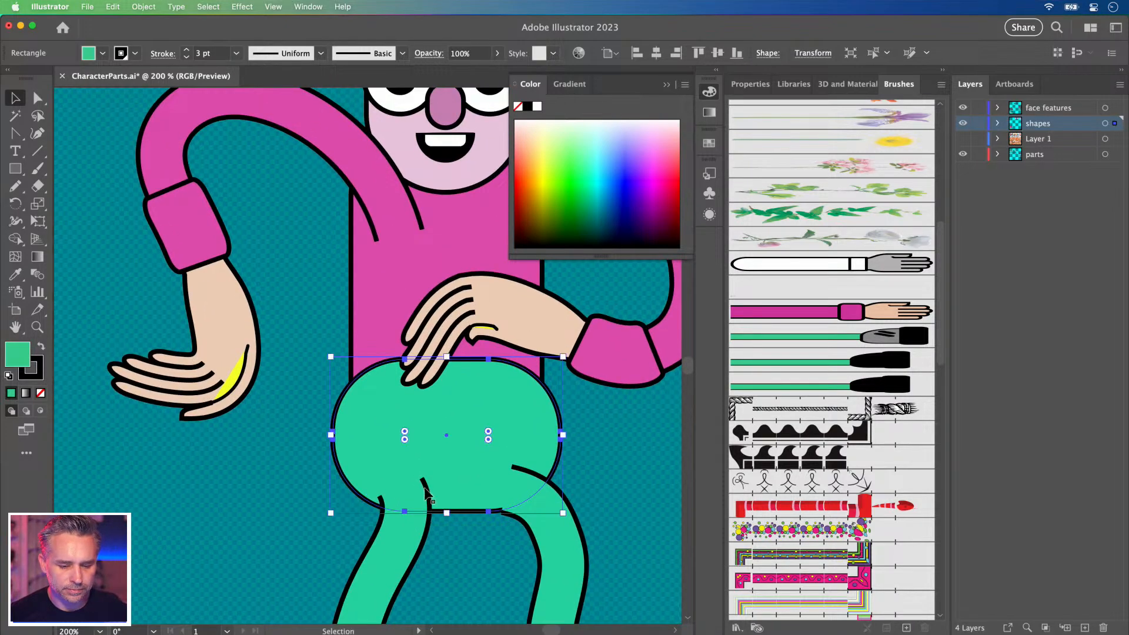
drag(330, 356, 322, 344)
Reduce the pants rectangle's corner radius to about 41 px.
click(38, 99)
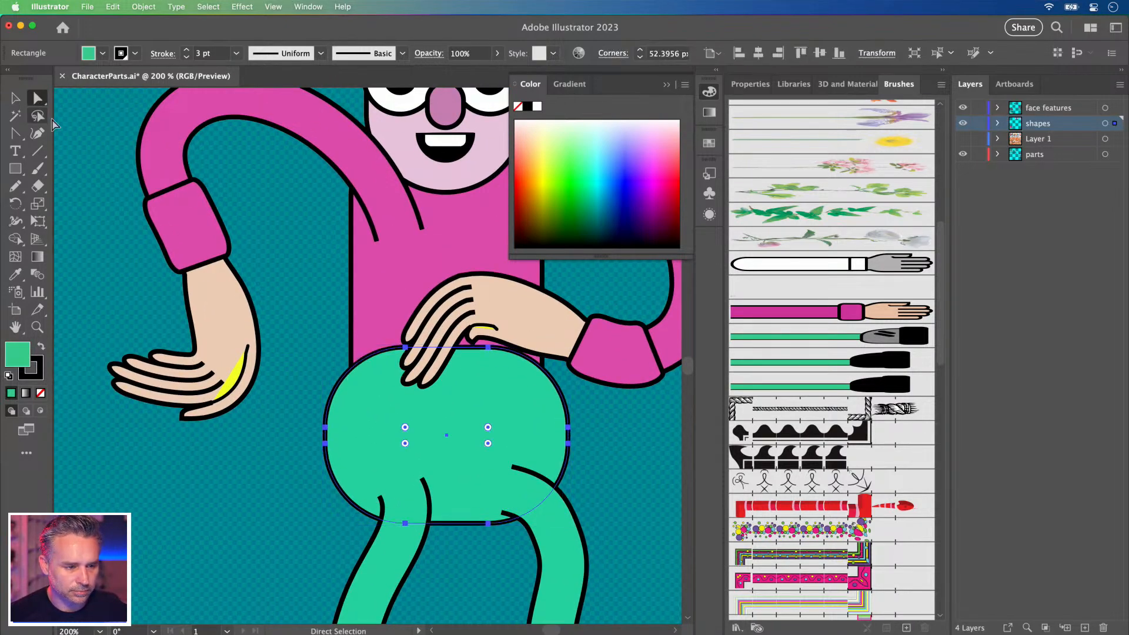
click(314, 435)
click(360, 382)
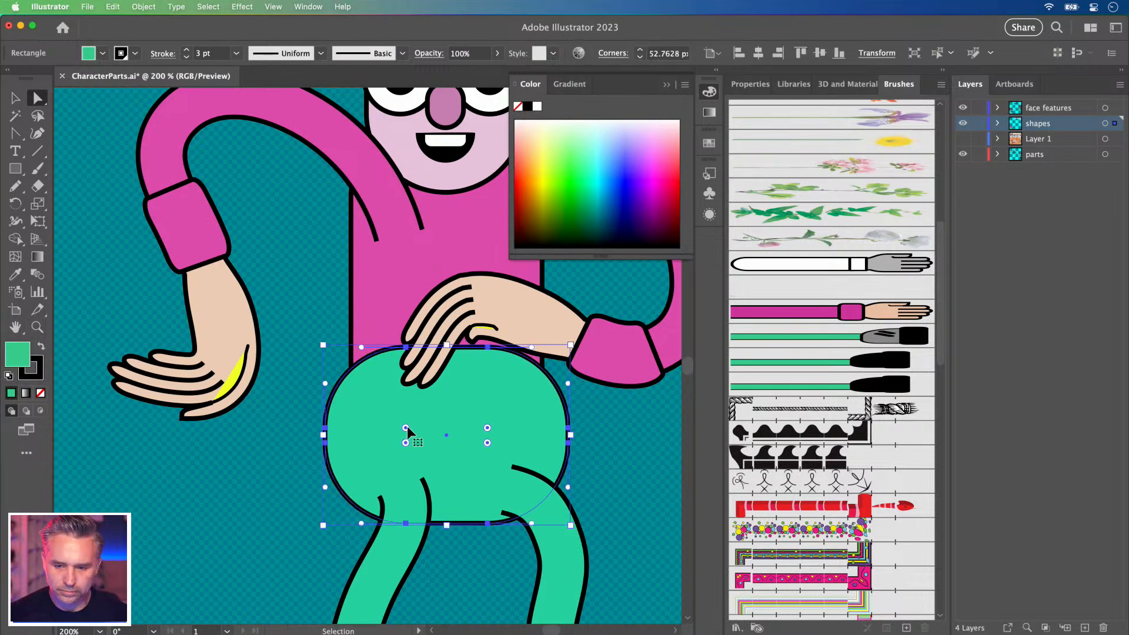
drag(405, 432, 388, 409)
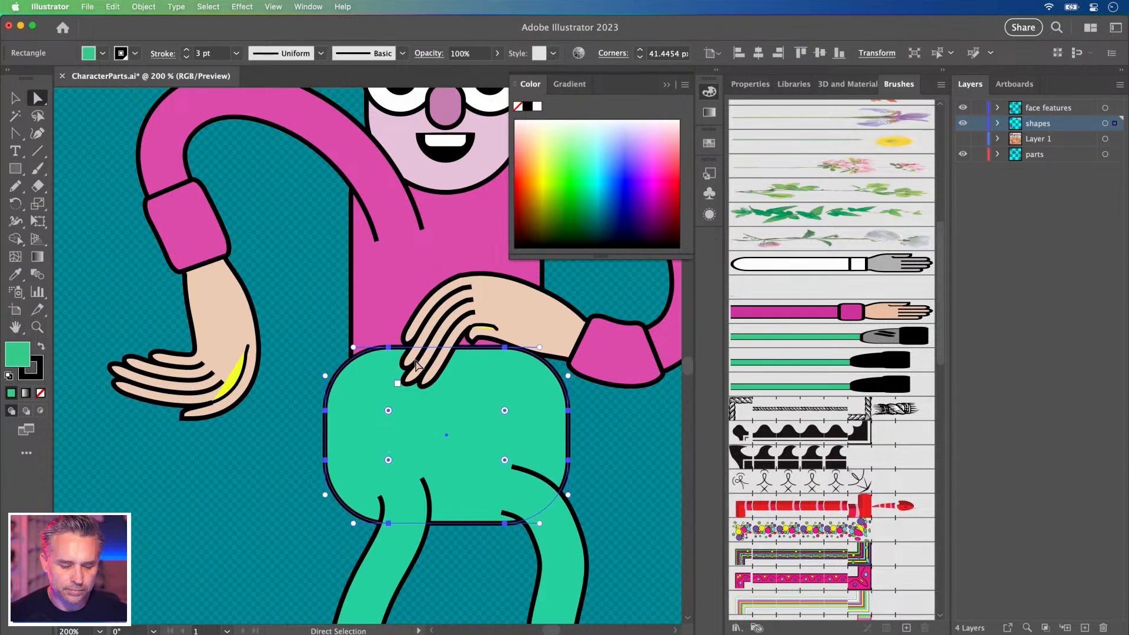
click(268, 461)
click(383, 425)
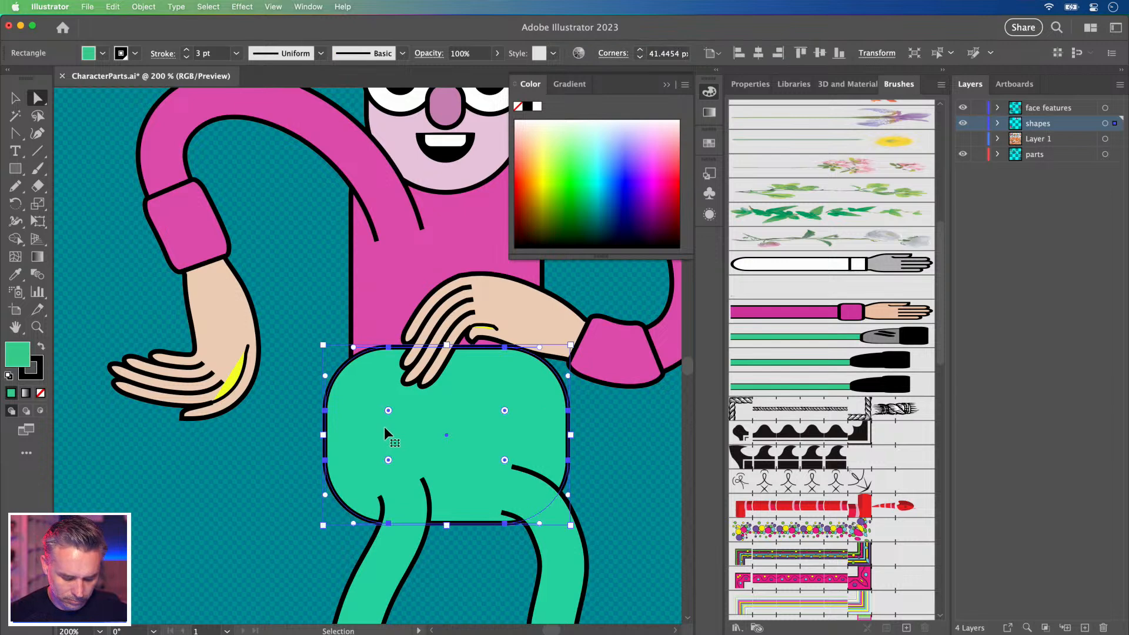
Move the green trousers rectangle onto new Layer 5 in place and make its top corners less rounded.
key(Delete)
click(1084, 627)
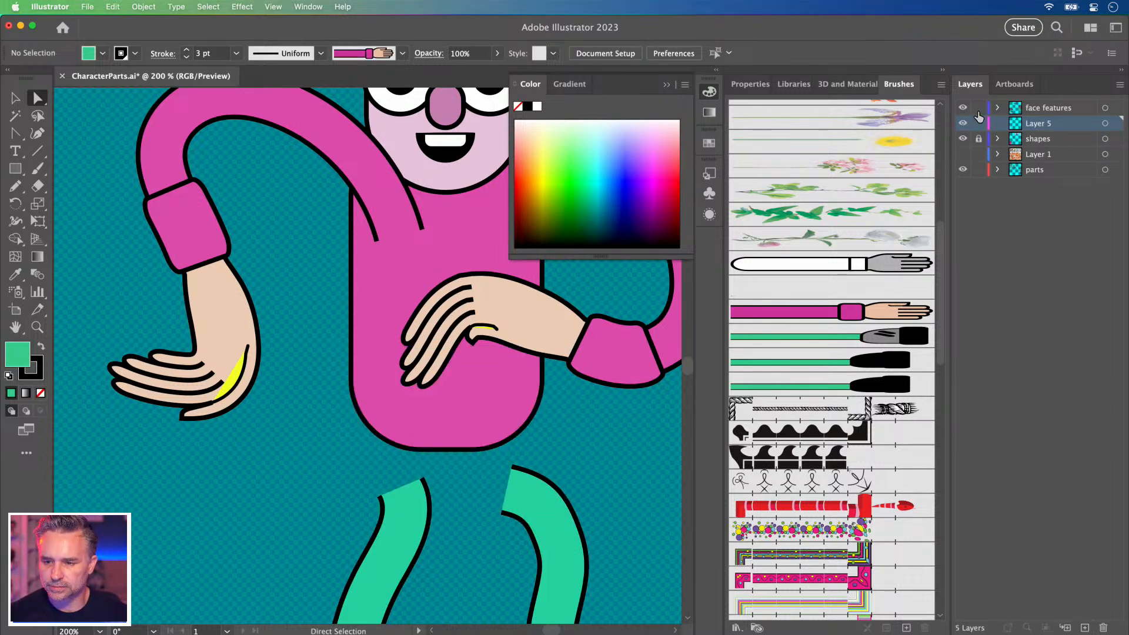
key(super+f)
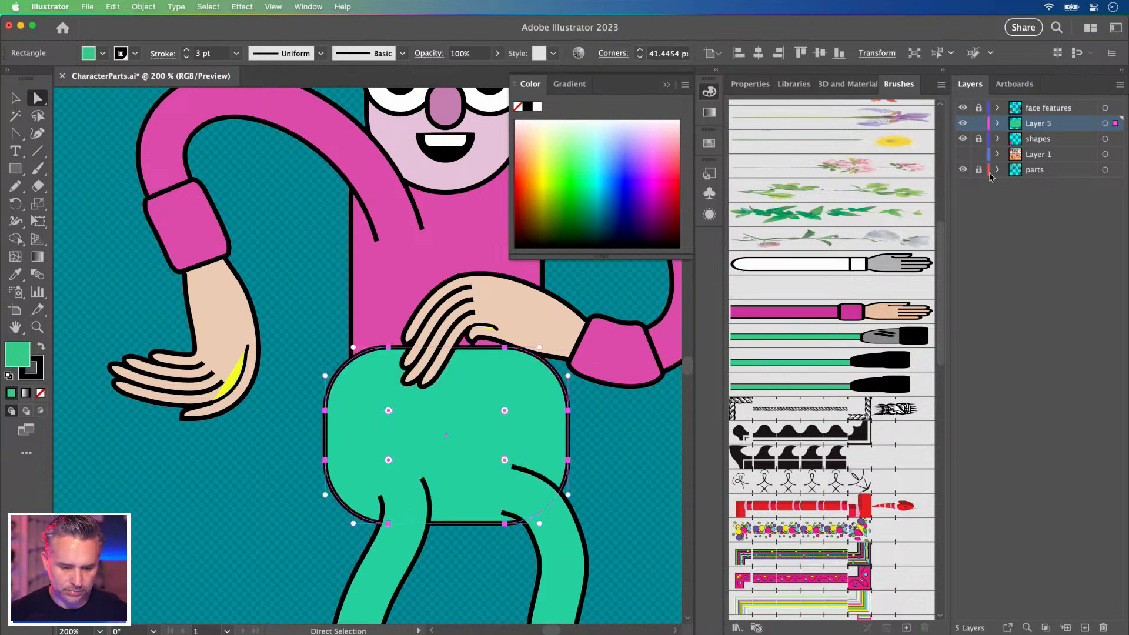
drag(297, 331, 595, 434)
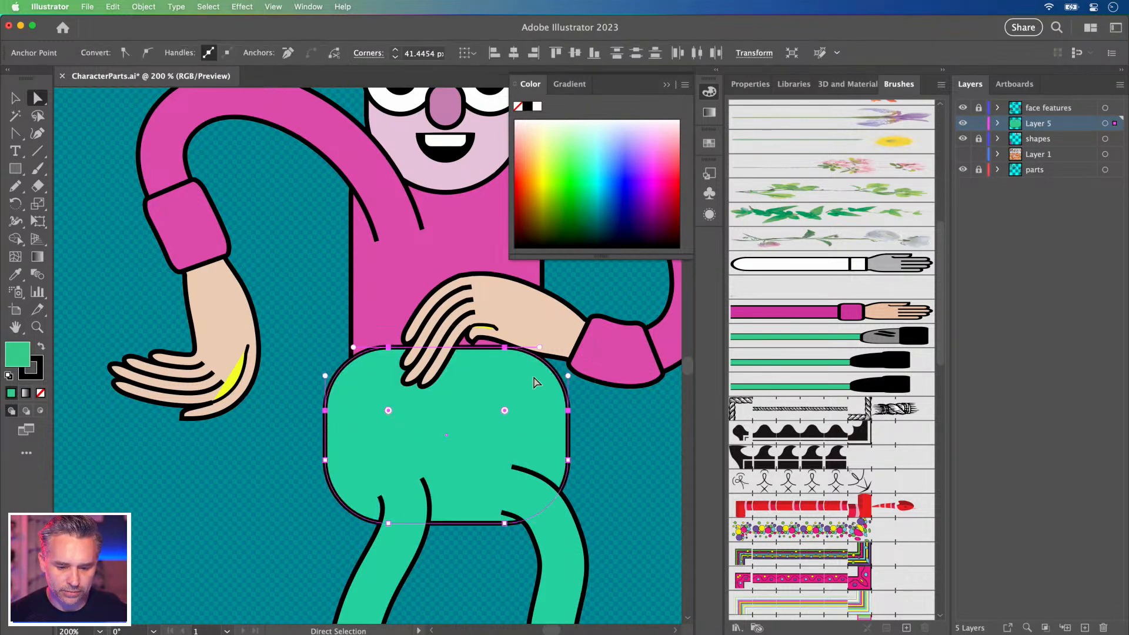
drag(505, 411, 531, 385)
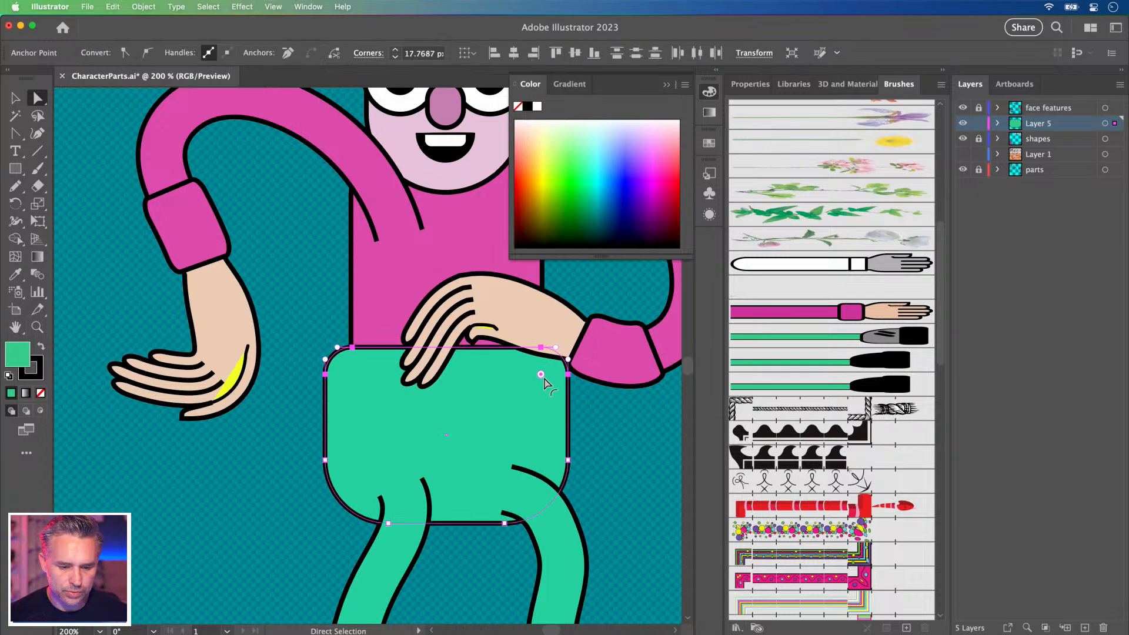
Draw a rounded-corner waistband rectangle across the trousers' top and narrow both together.
click(16, 169)
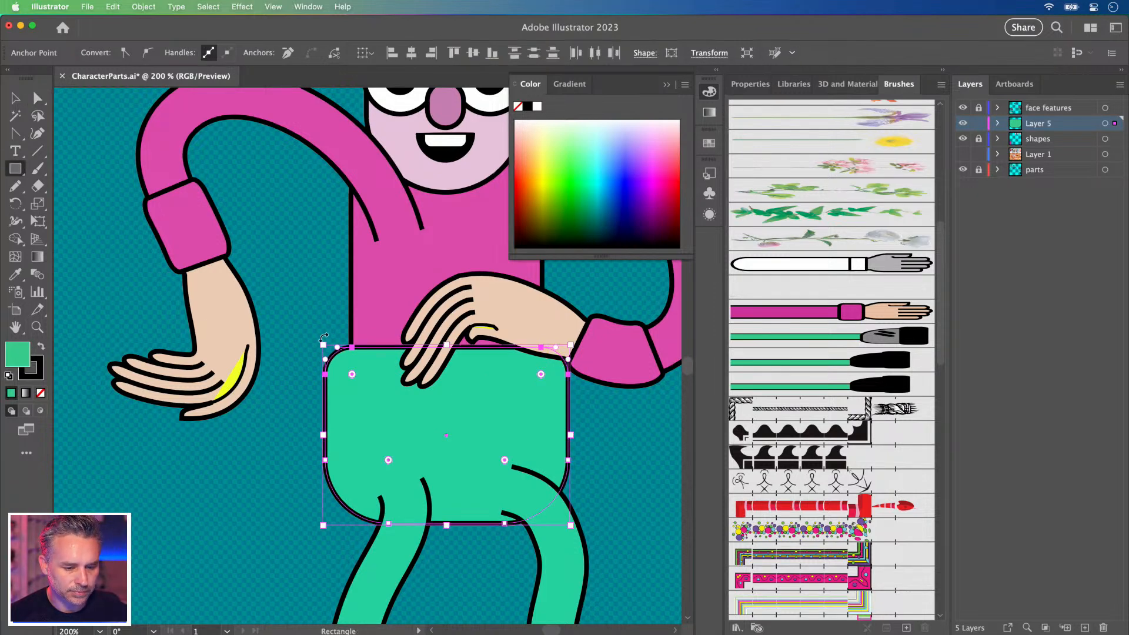
drag(326, 332, 575, 400)
drag(563, 347, 556, 351)
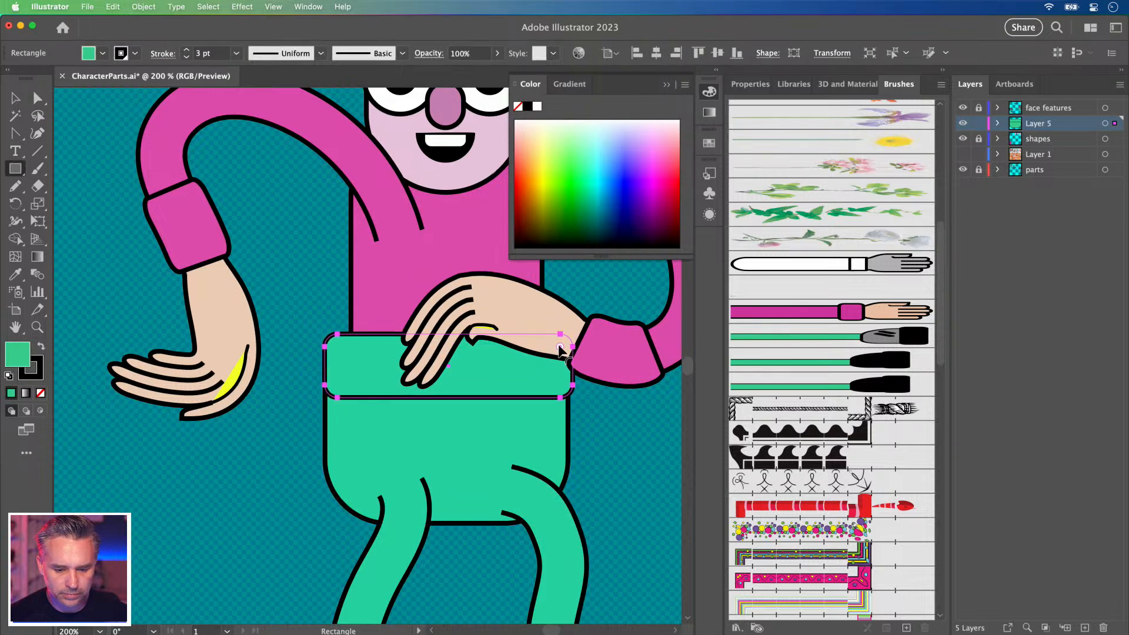
click(15, 98)
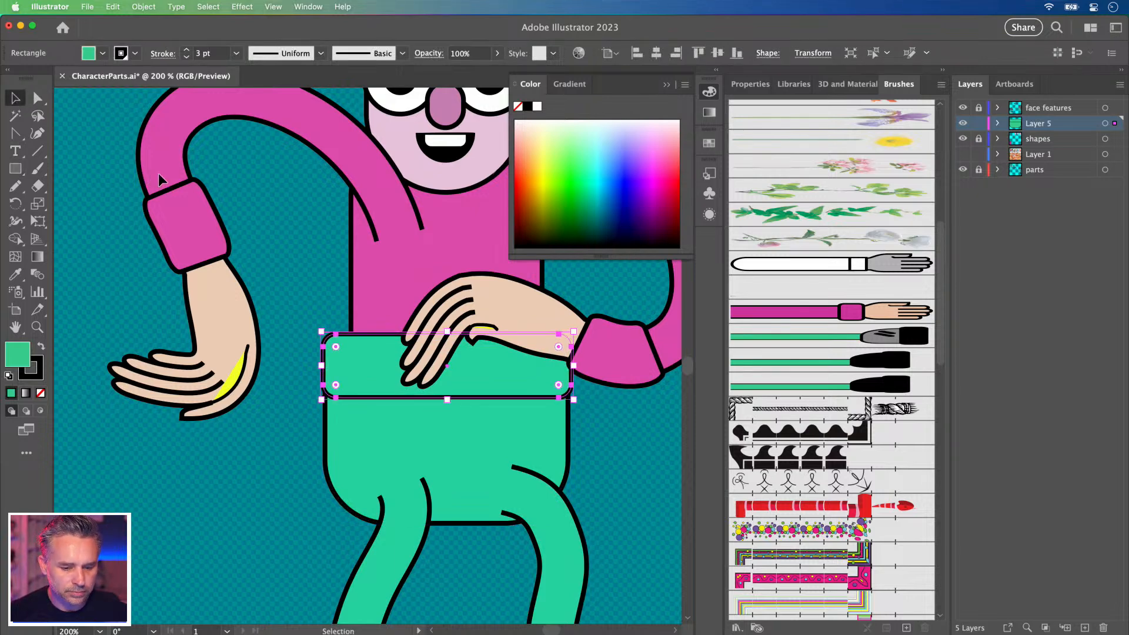
click(280, 436)
drag(332, 433, 343, 345)
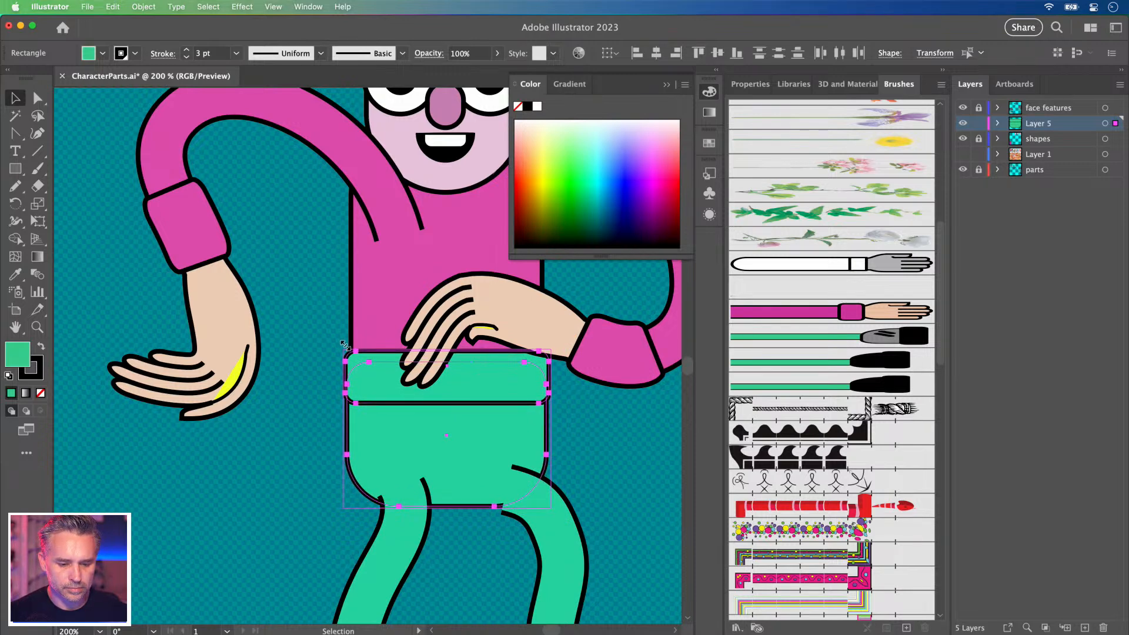
click(317, 357)
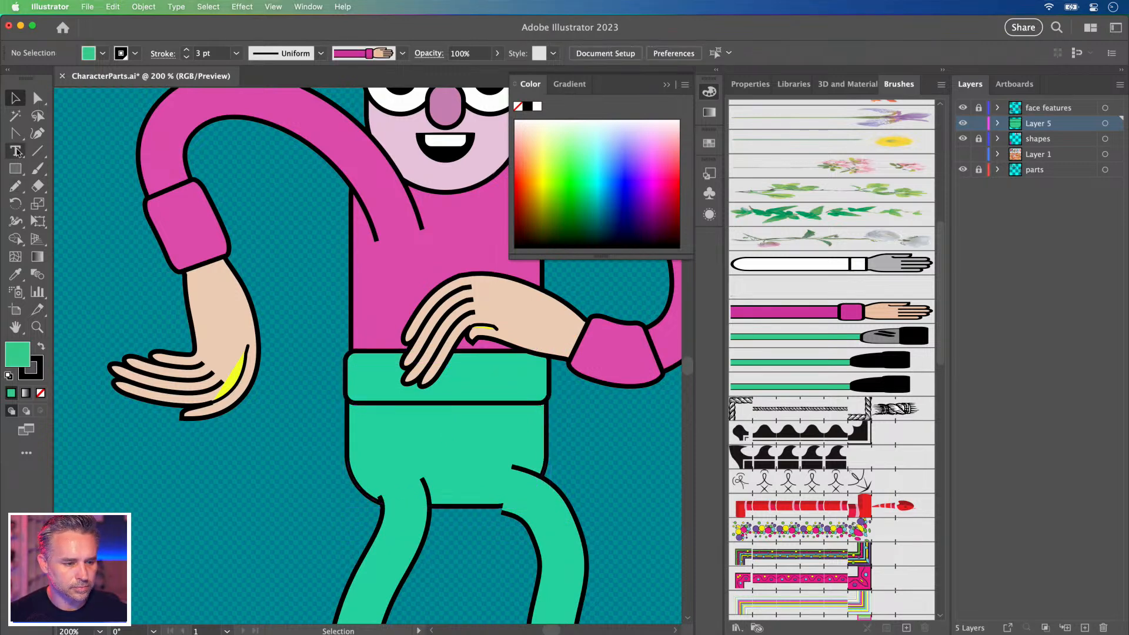
Draw a short vertical black seam line below the waistband.
click(37, 151)
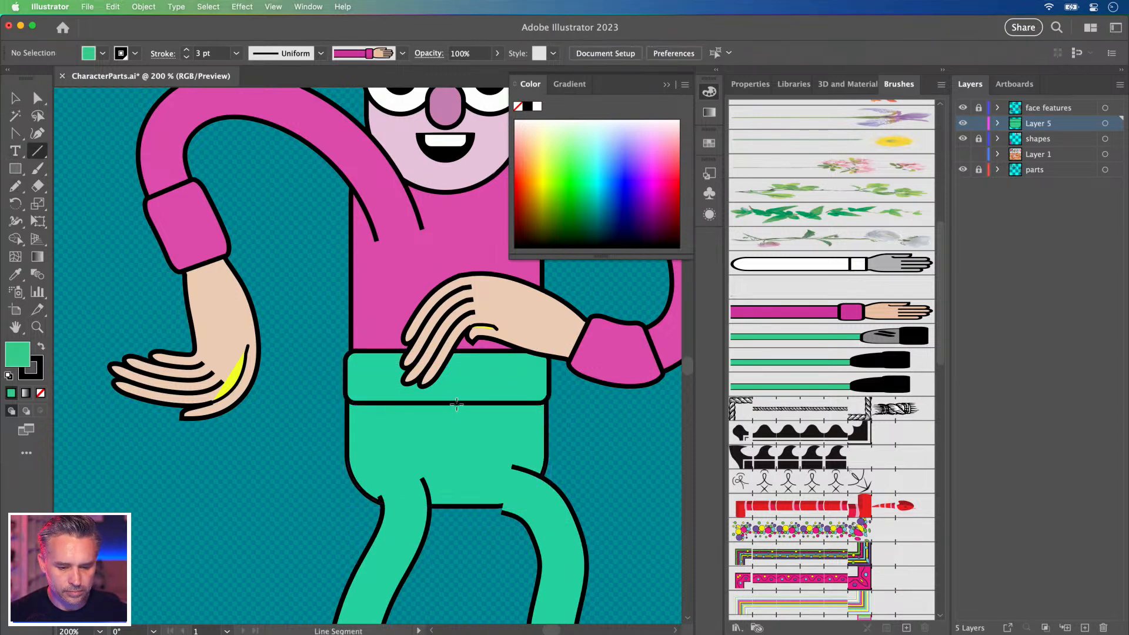
drag(458, 436, 457, 439)
click(16, 98)
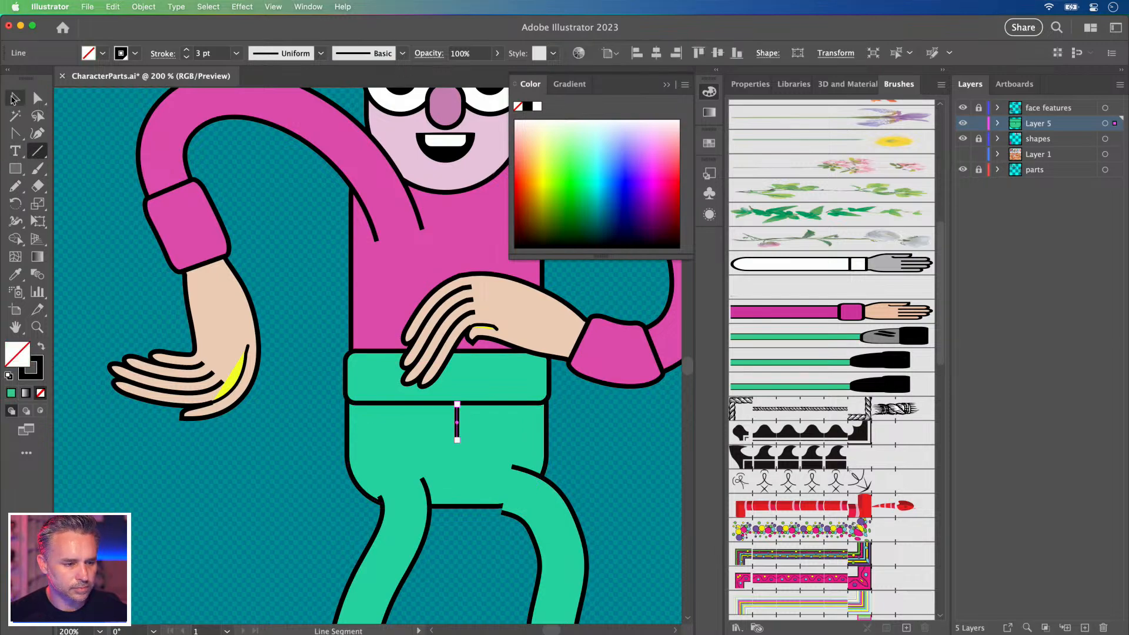
click(271, 455)
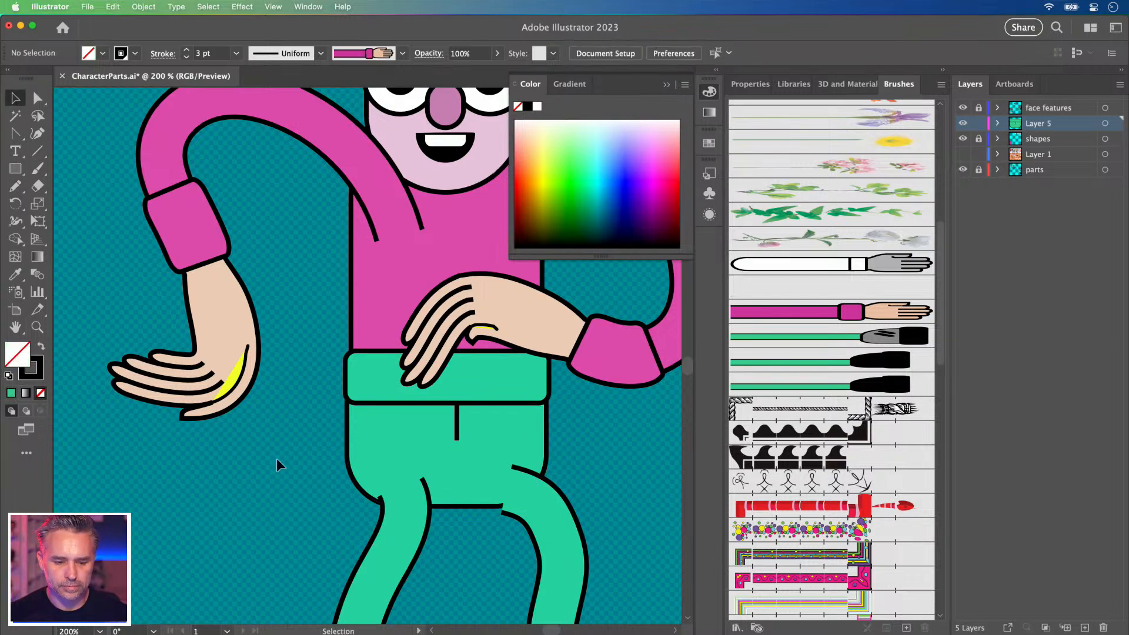
key(cmd+minus)
drag(282, 465, 491, 515)
Nudge the right and left legs up slightly.
key(cmd+minus)
key(cmd+minus)
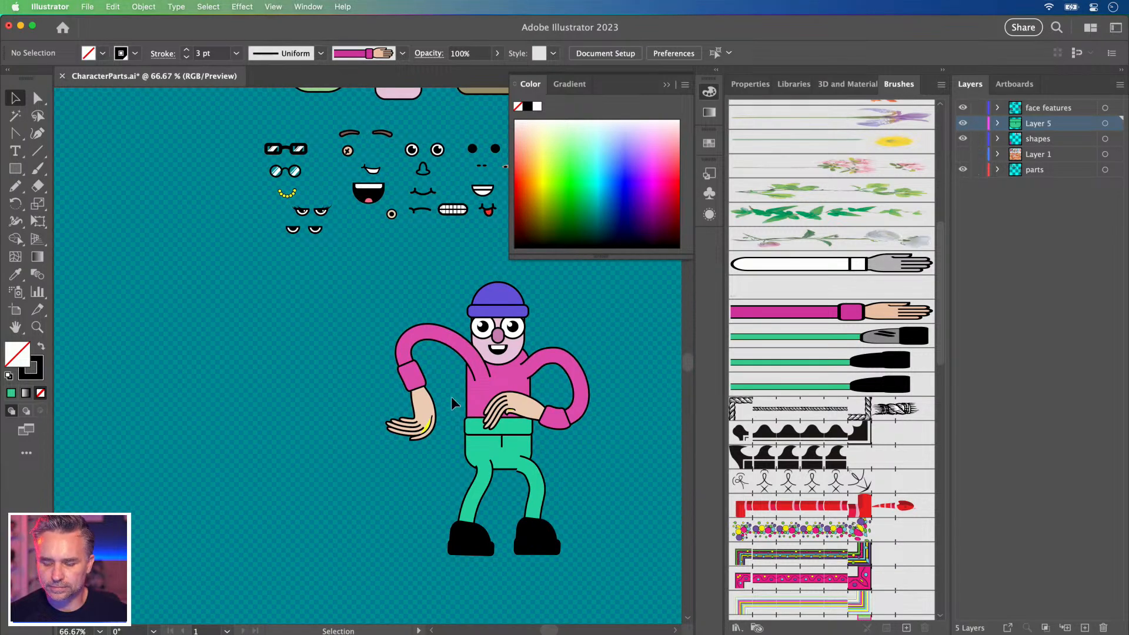
click(538, 524)
drag(529, 533, 530, 522)
drag(470, 544, 469, 540)
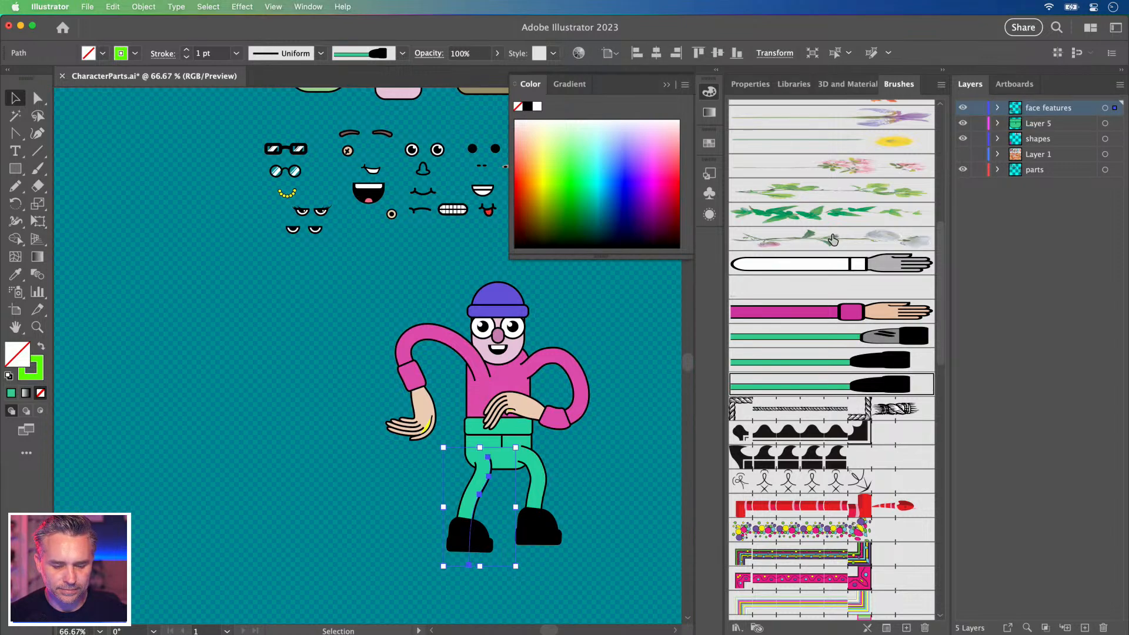
Hide the face features layer to inspect the body shapes' points, then show the layers again.
click(963, 108)
key(a)
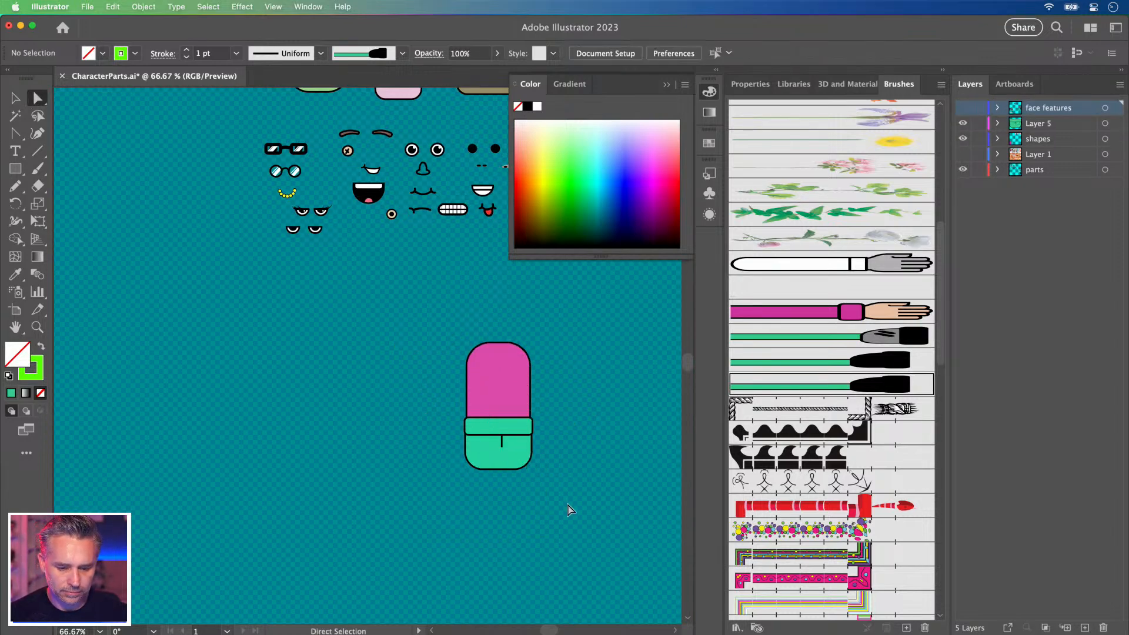
key(super+a)
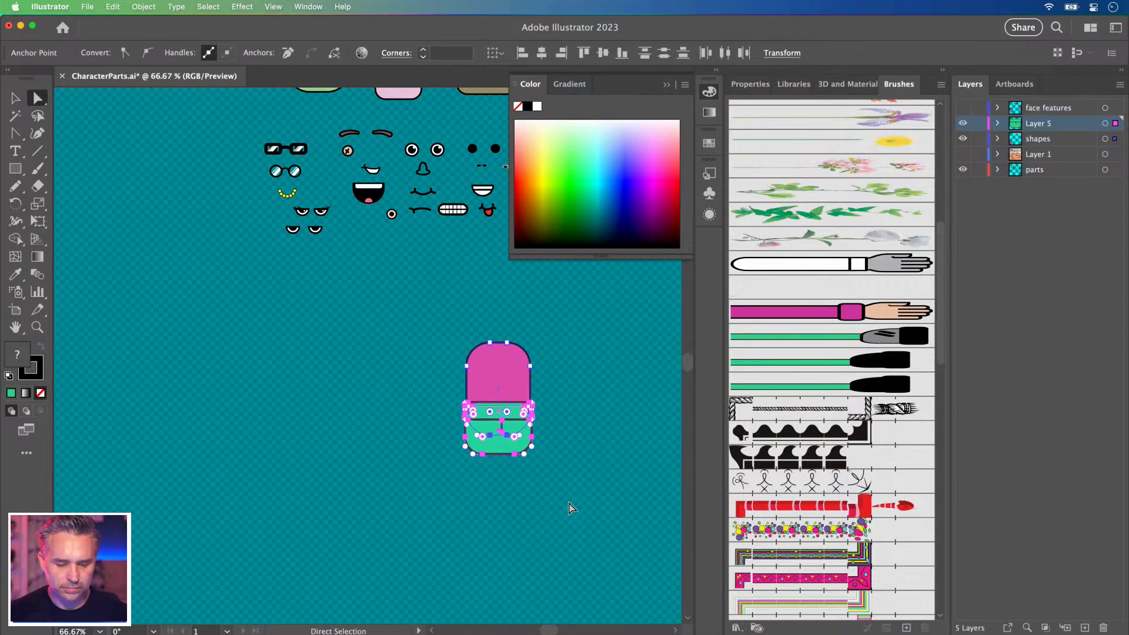
click(299, 441)
drag(962, 109, 963, 123)
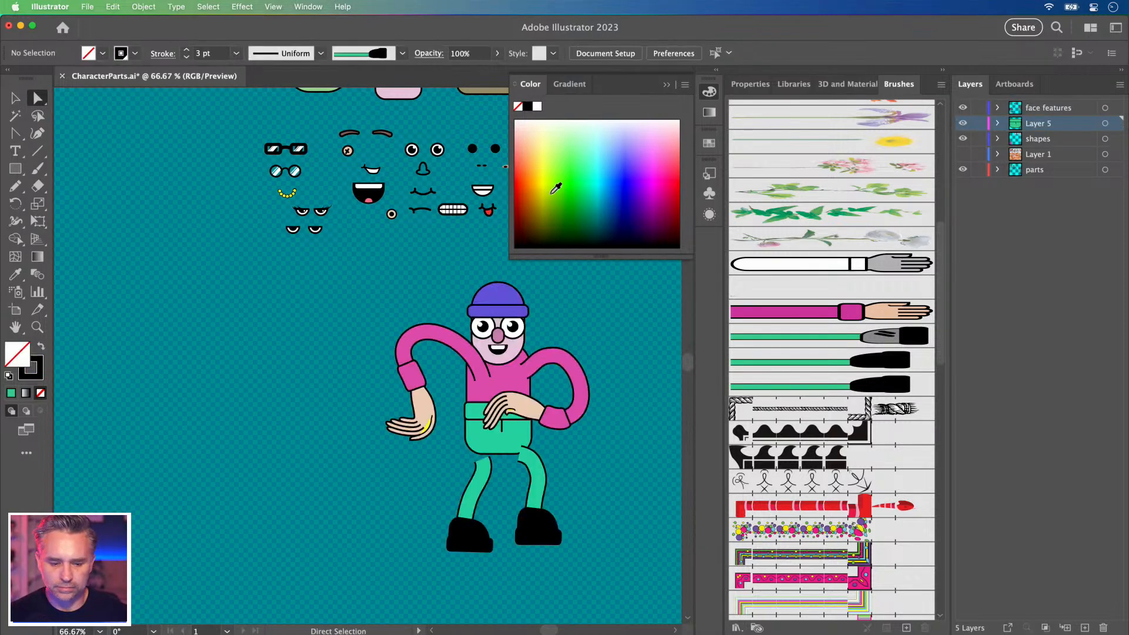
Move both legs up and slightly left so they join under the trousers.
click(491, 531)
click(16, 98)
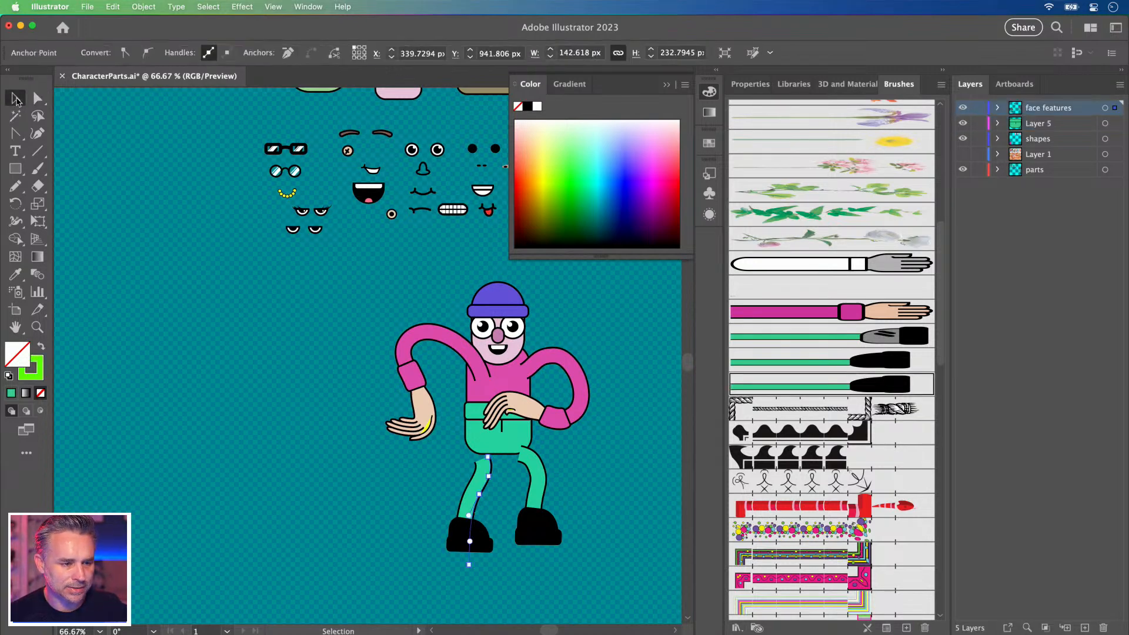
click(288, 479)
drag(588, 537, 461, 465)
click(412, 473)
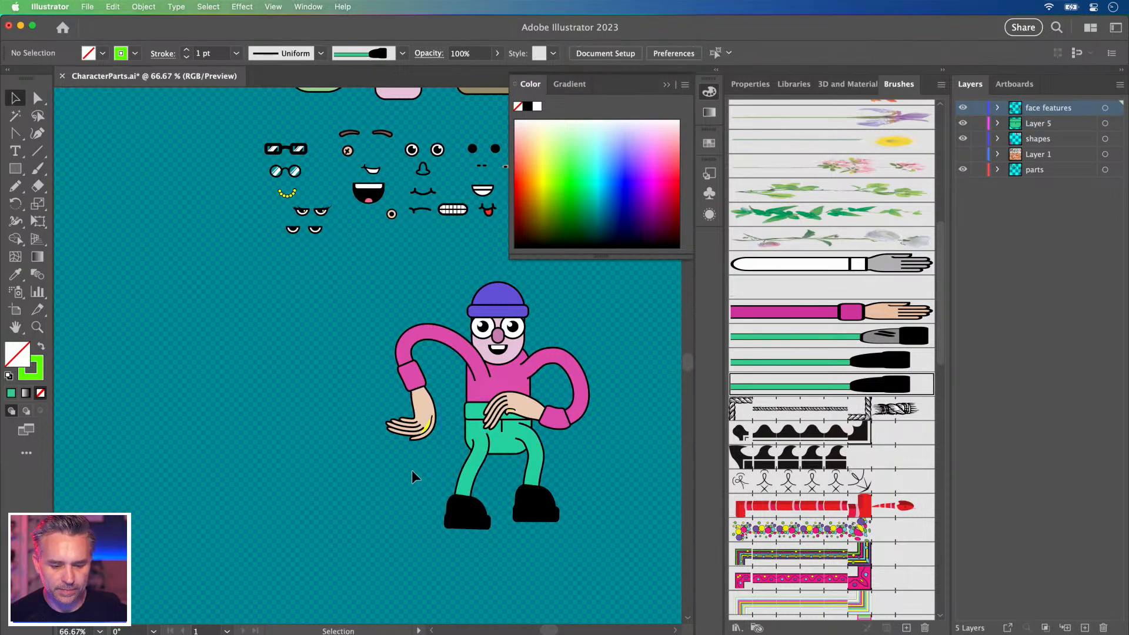
click(454, 484)
key(super+equal)
key(super+equal)
drag(456, 476, 505, 527)
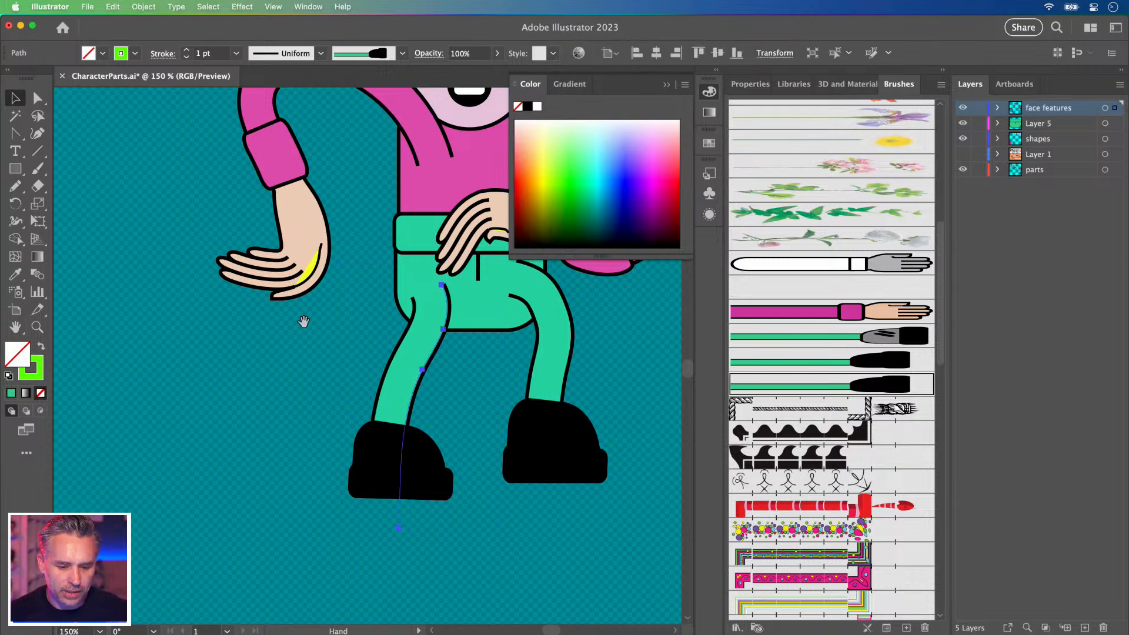
Duplicate the Art Brush 4 green leg brush in the Brushes panel.
drag(305, 330, 292, 372)
click(938, 606)
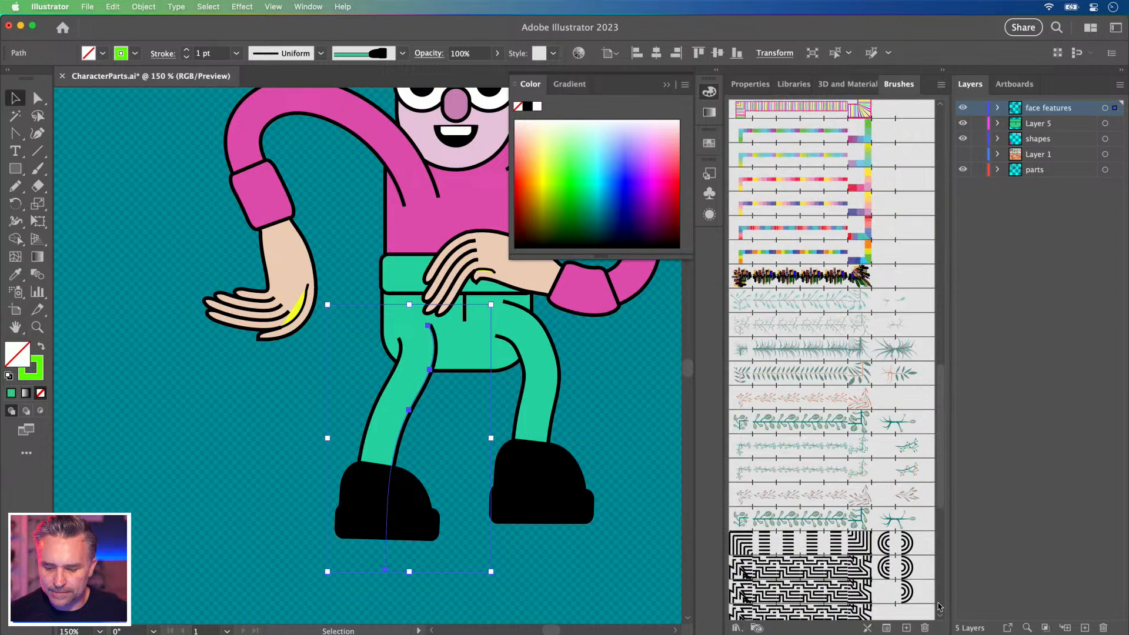
click(938, 605)
scroll(944, 523, up, 10)
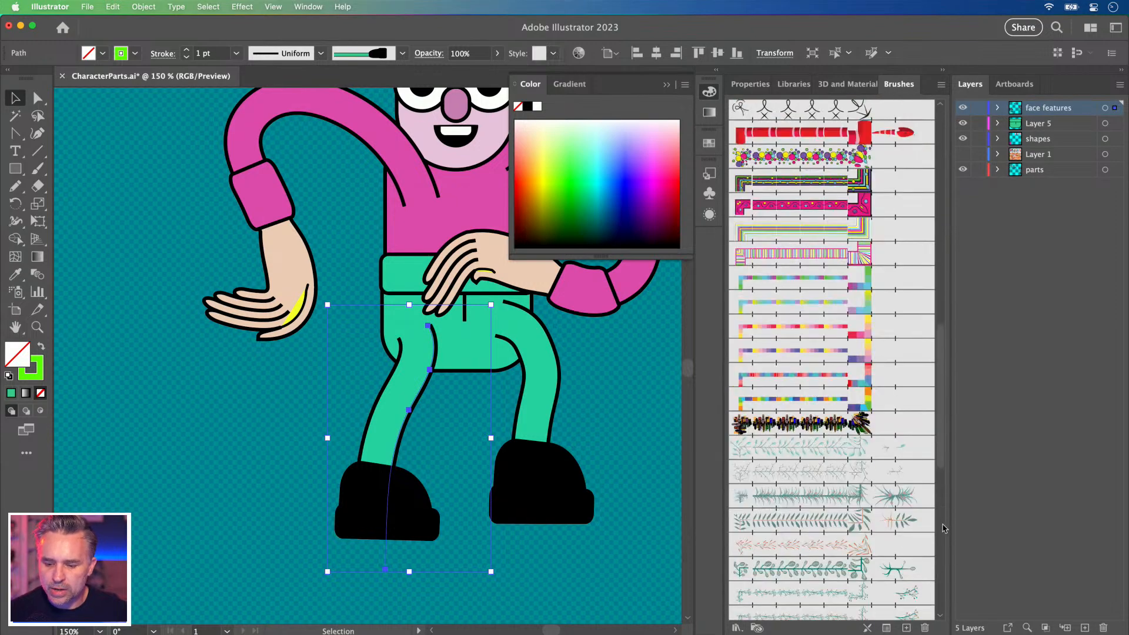
scroll(943, 508, up, 10)
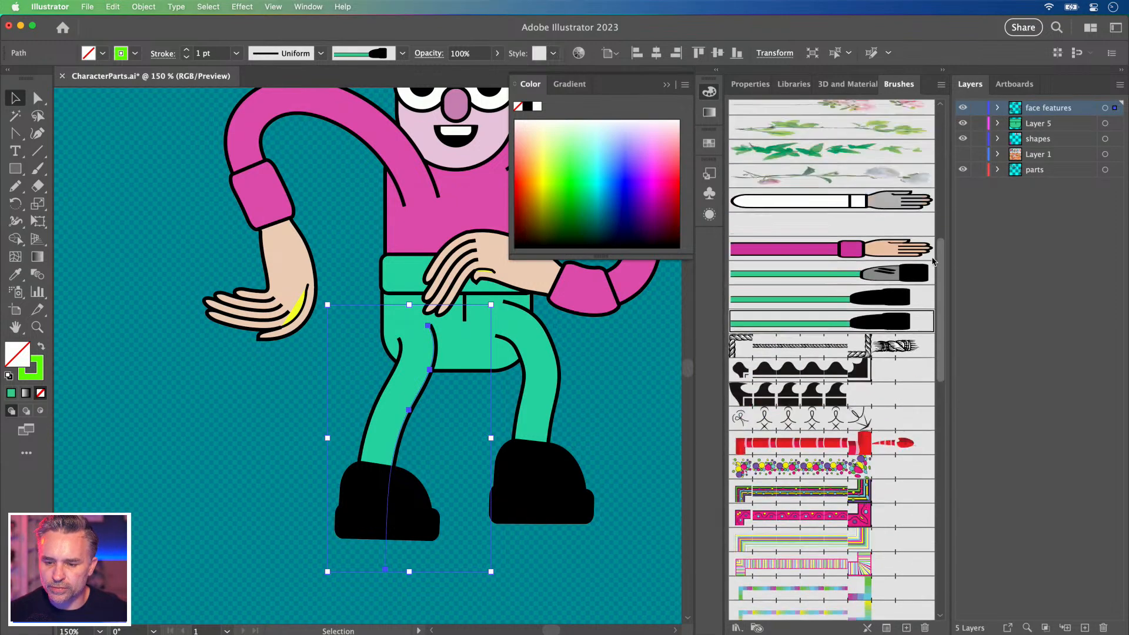
mouse_move(851, 380)
mouse_down()
mouse_move(884, 607)
mouse_move(906, 628)
mouse_up()
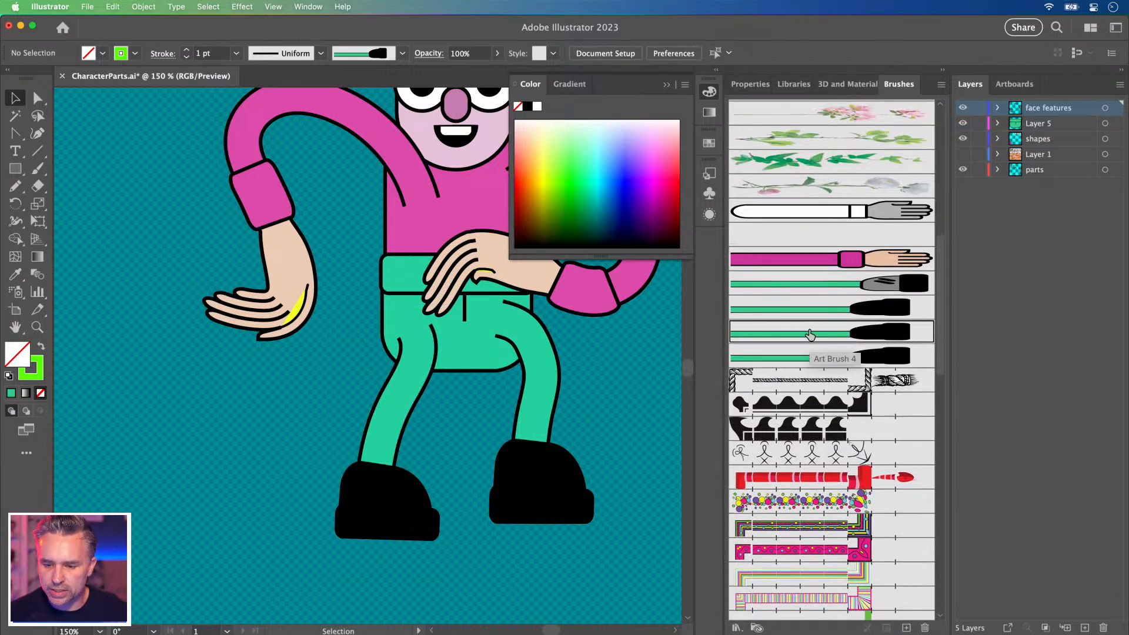
click(801, 356)
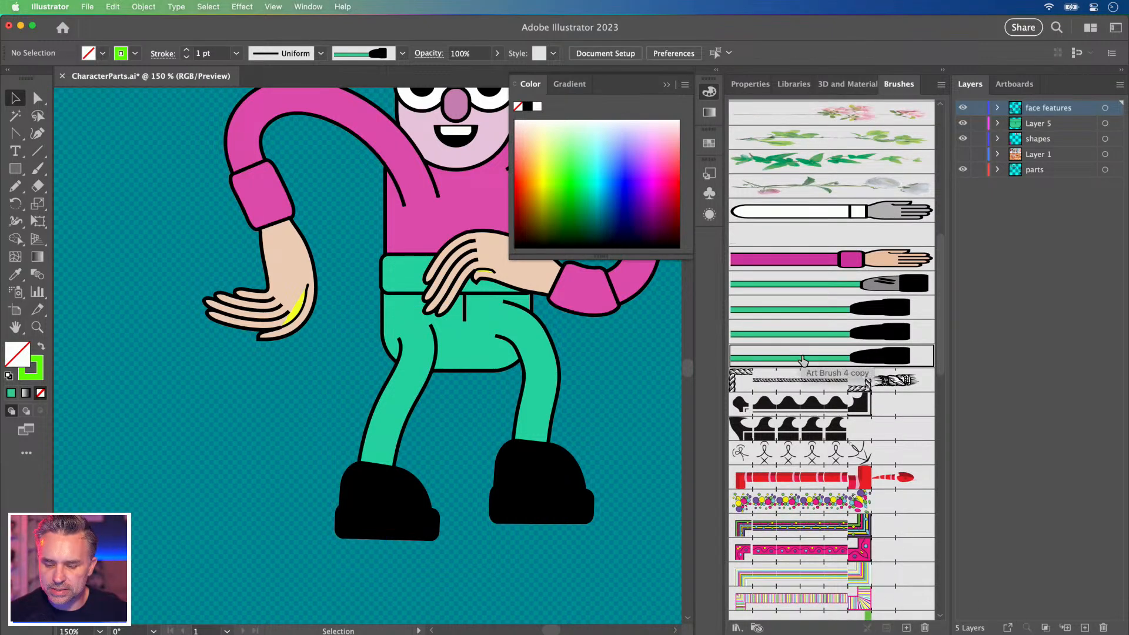
Set Art Brush 4 copy to a left-to-right direction with Flip Across enabled.
double_click(803, 360)
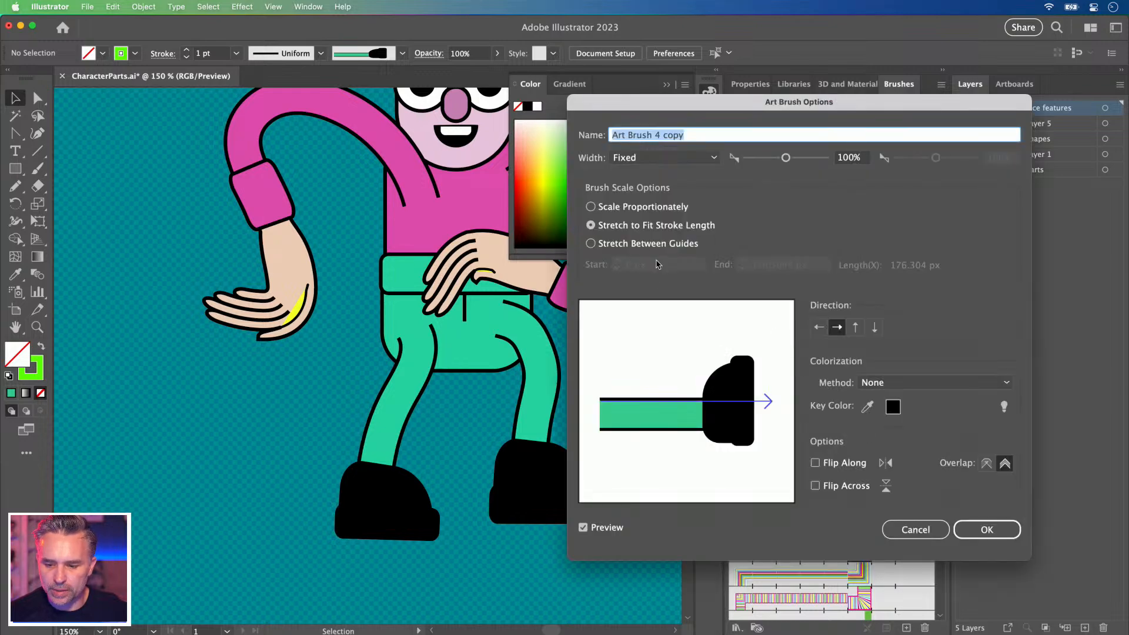
click(873, 328)
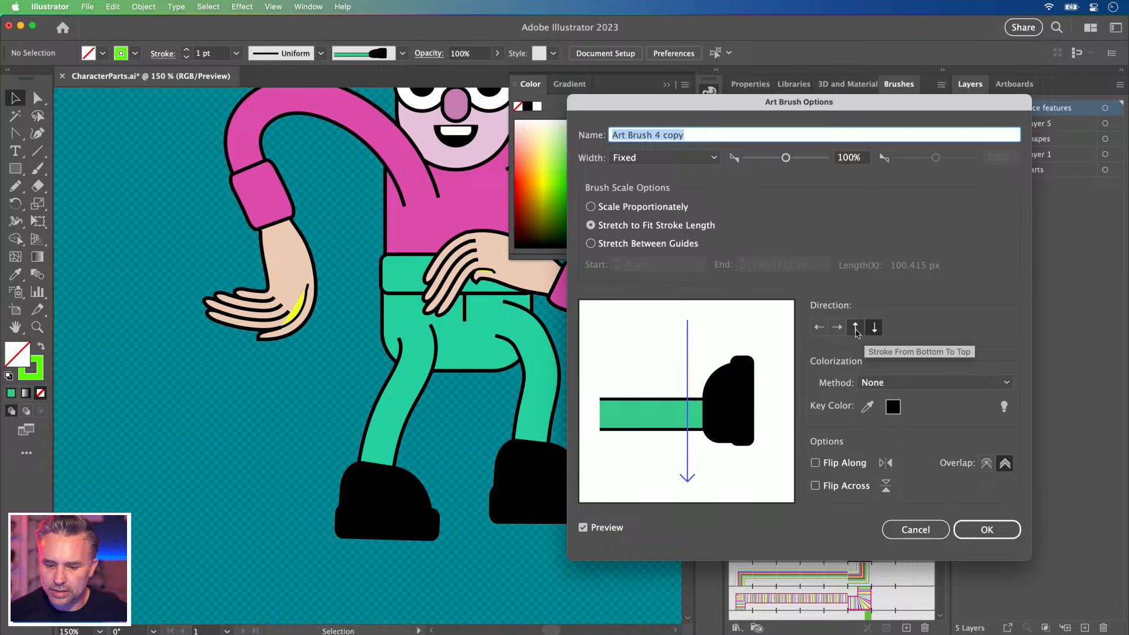
click(855, 328)
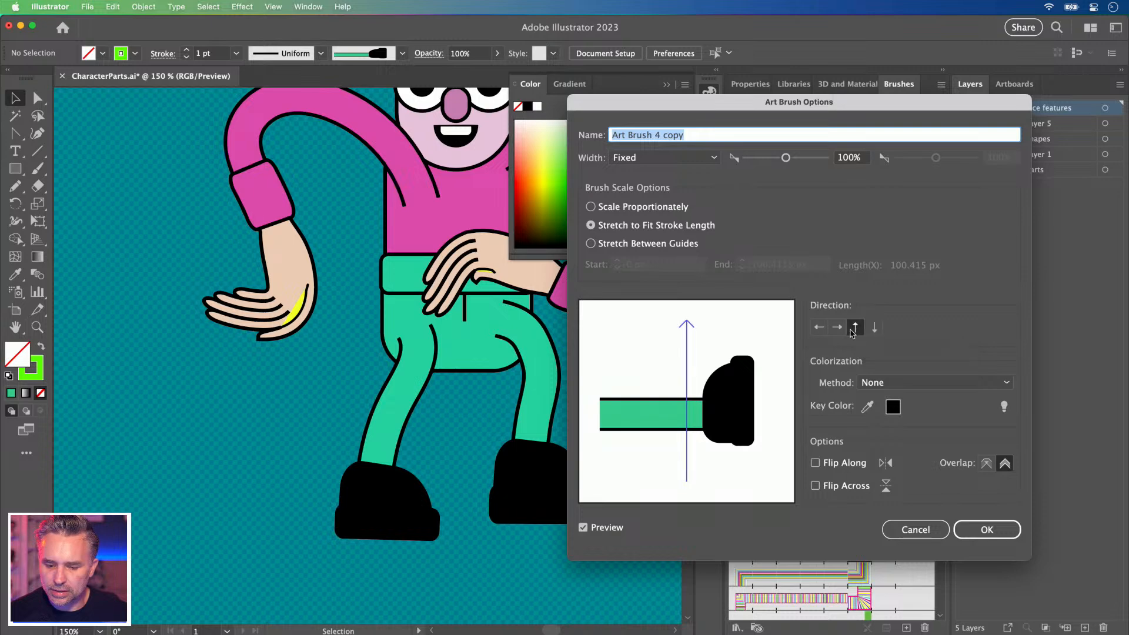
click(819, 327)
click(837, 327)
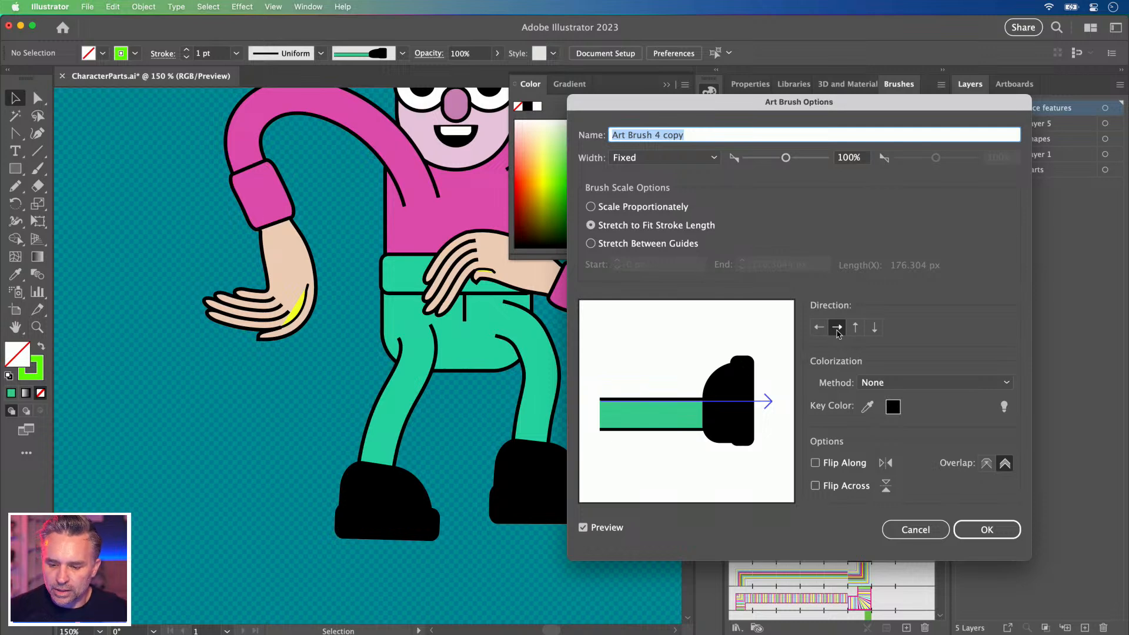
click(815, 486)
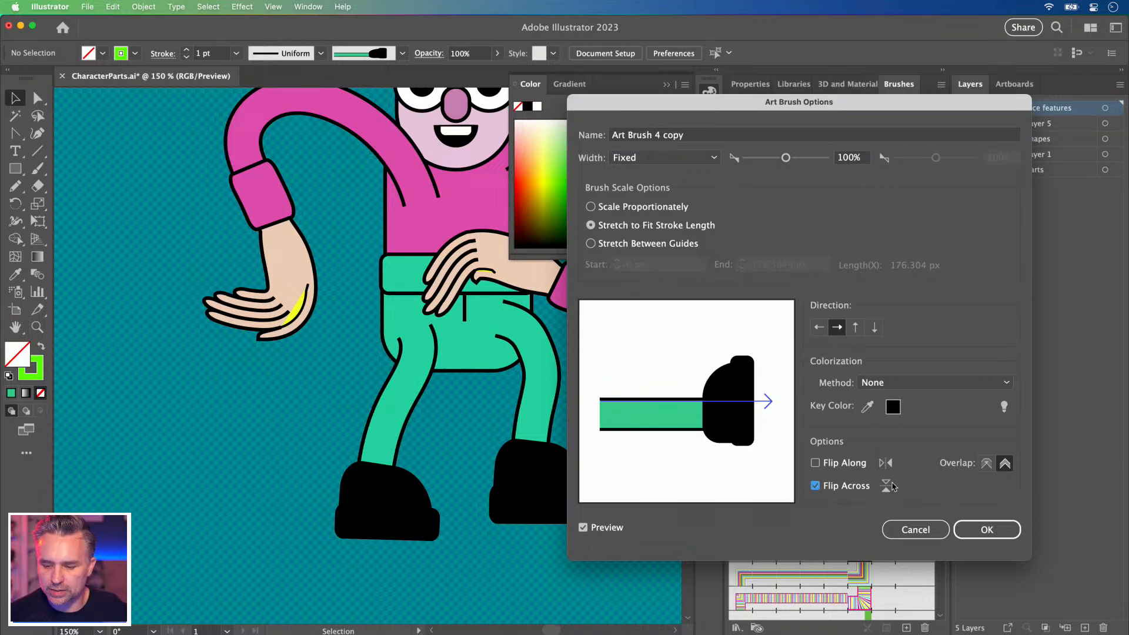
click(972, 530)
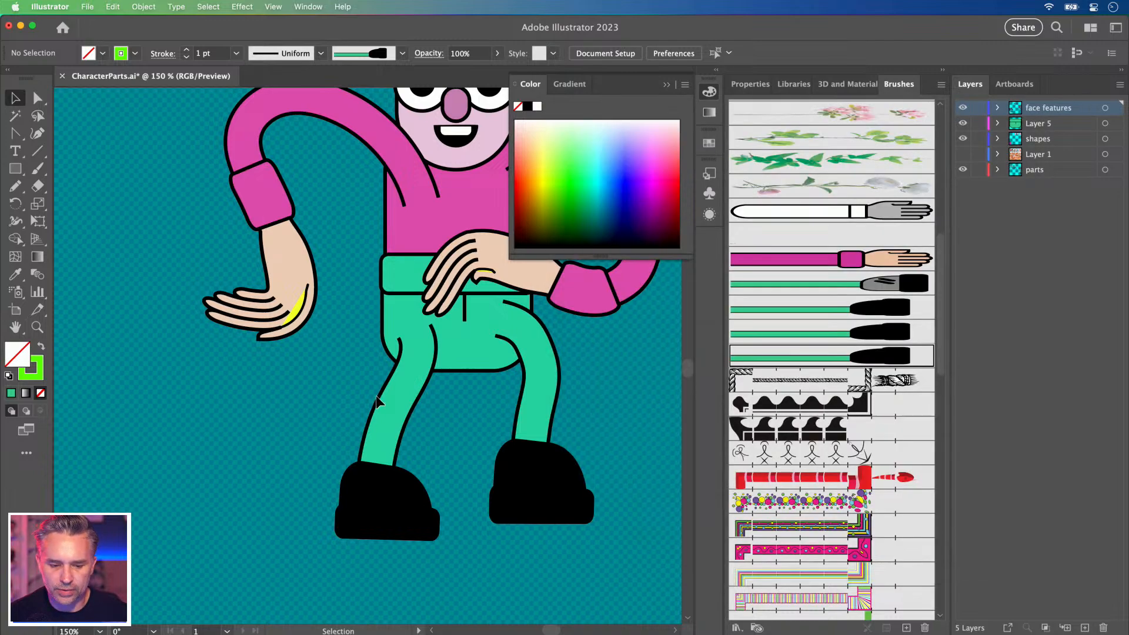
Apply the green leg brush to the left leg, then redraw it as a new curved Pencil stroke.
click(394, 405)
click(817, 356)
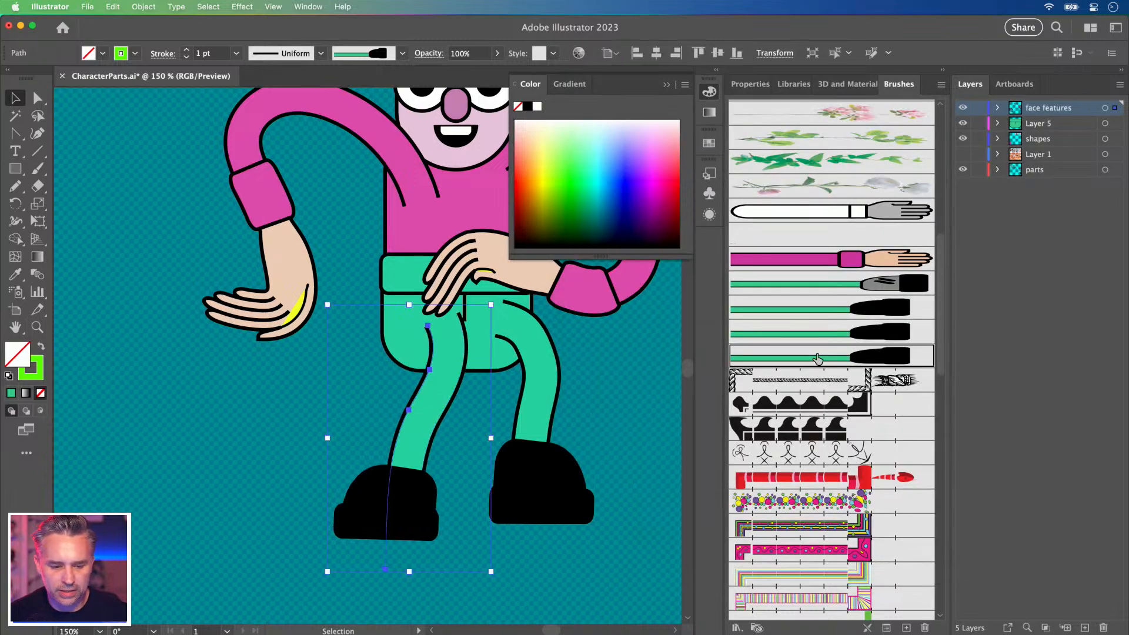
drag(424, 529, 394, 524)
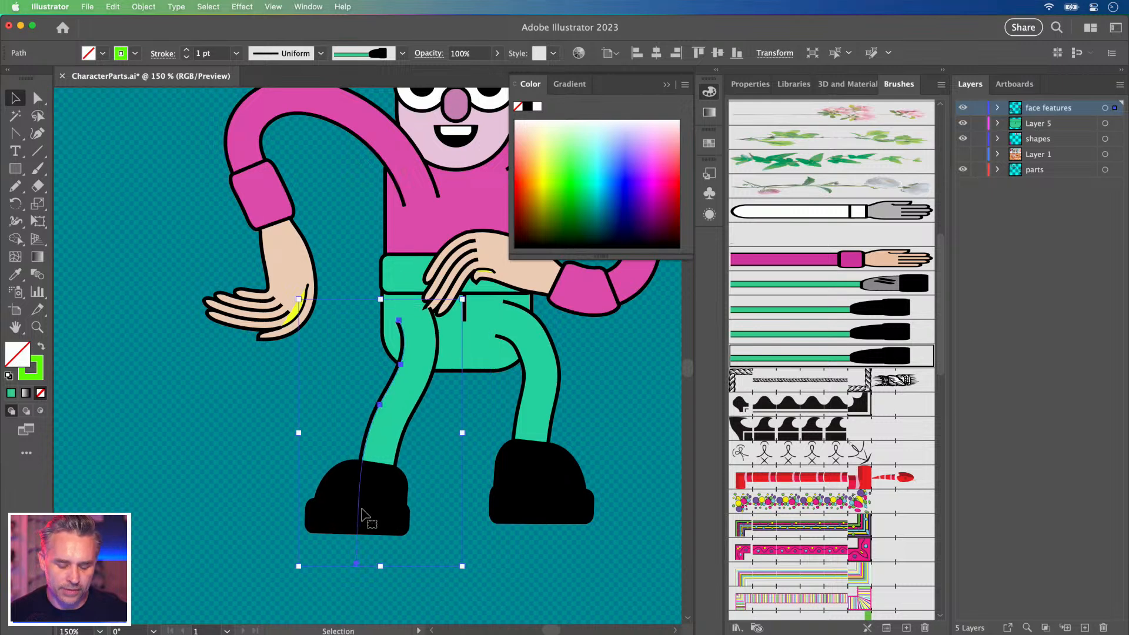
key(n)
key(Delete)
mouse_move(421, 326)
mouse_down()
mouse_move(388, 344)
mouse_move(362, 403)
mouse_move(365, 502)
mouse_up()
click(37, 99)
drag(365, 503, 352, 556)
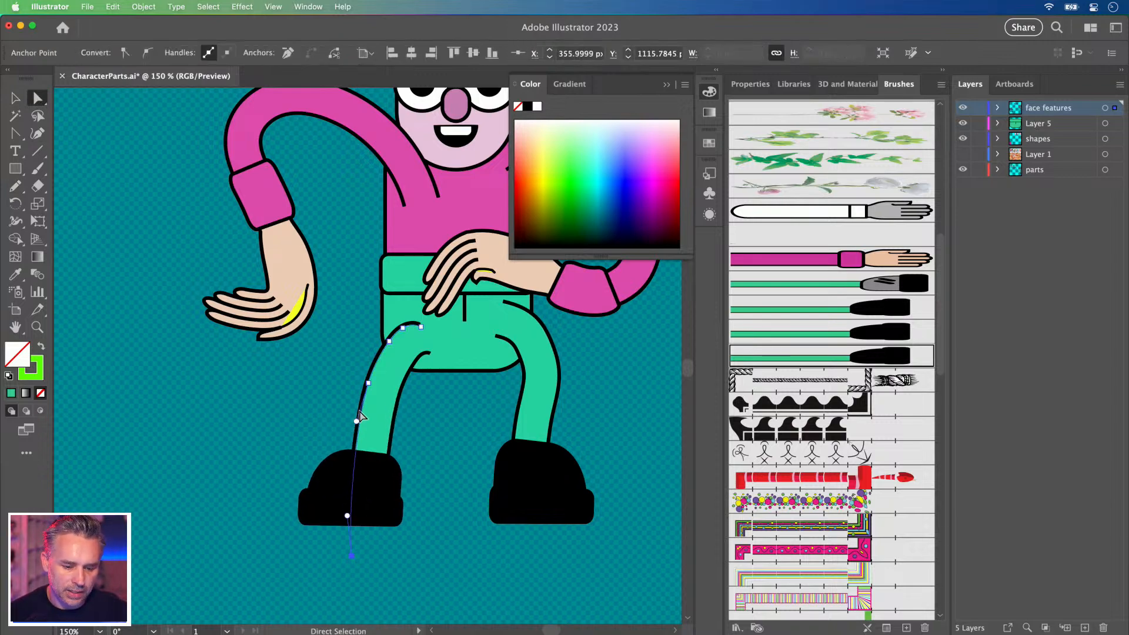
Raise the right arm up beside the face.
key(super+minus)
key(v)
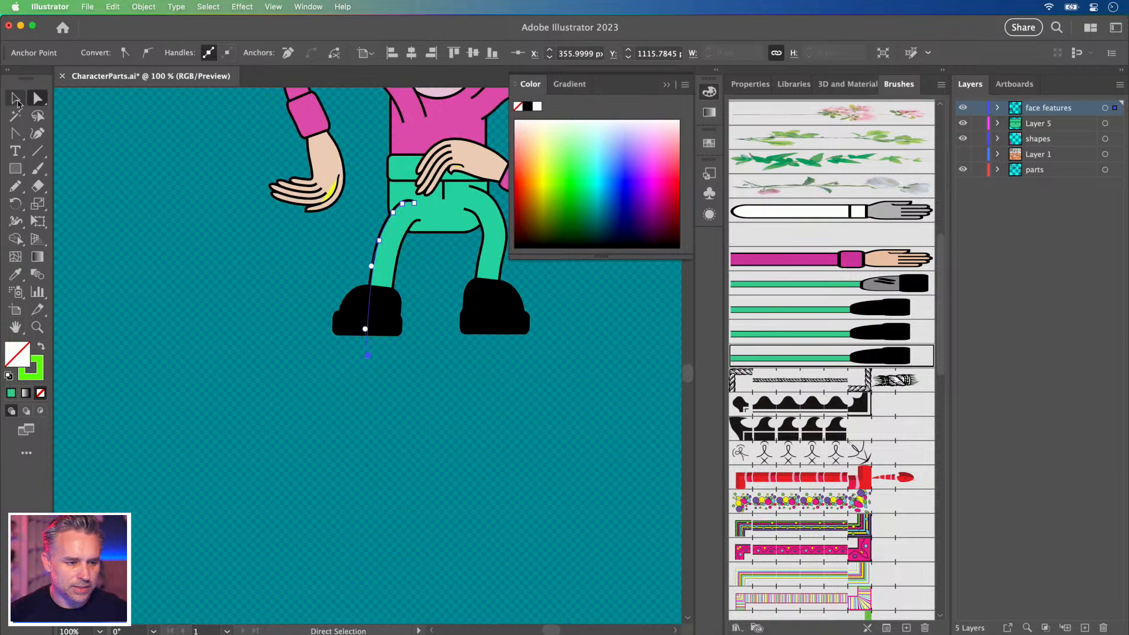
click(666, 84)
scroll(616, 329, up, 5)
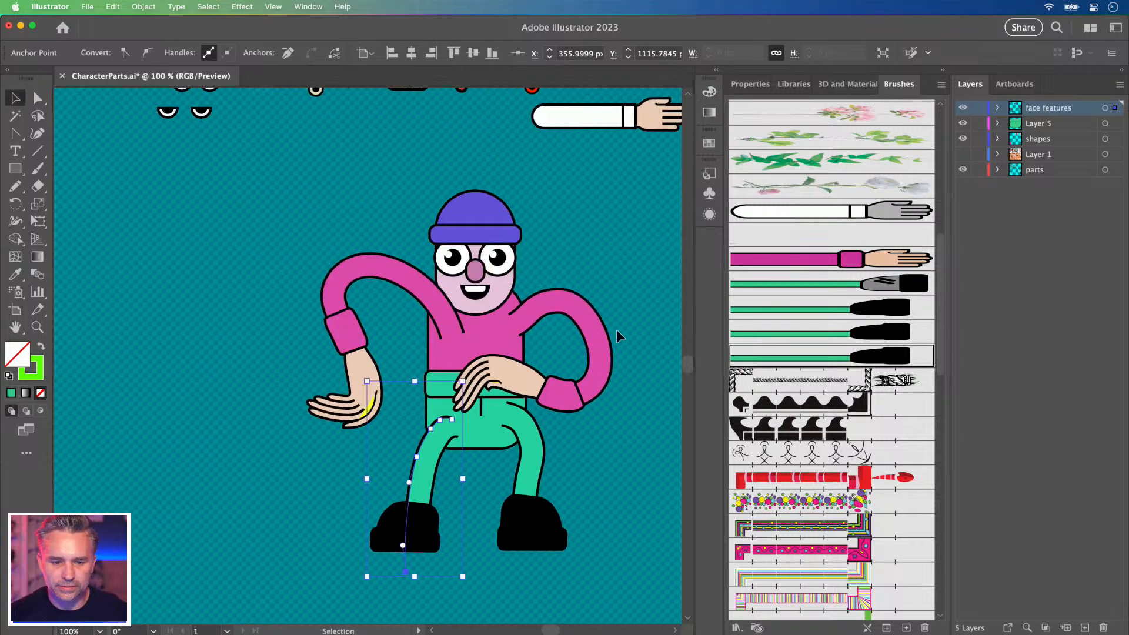
key(super+minus)
scroll(619, 333, up, 5)
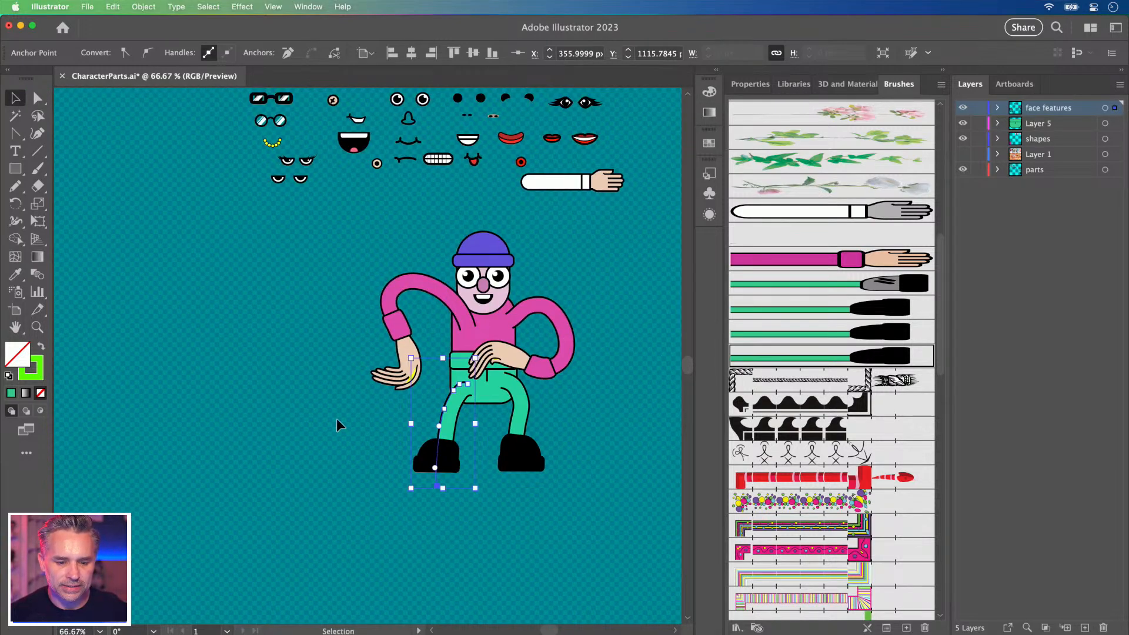
key(super+equal)
scroll(276, 361, up, 5)
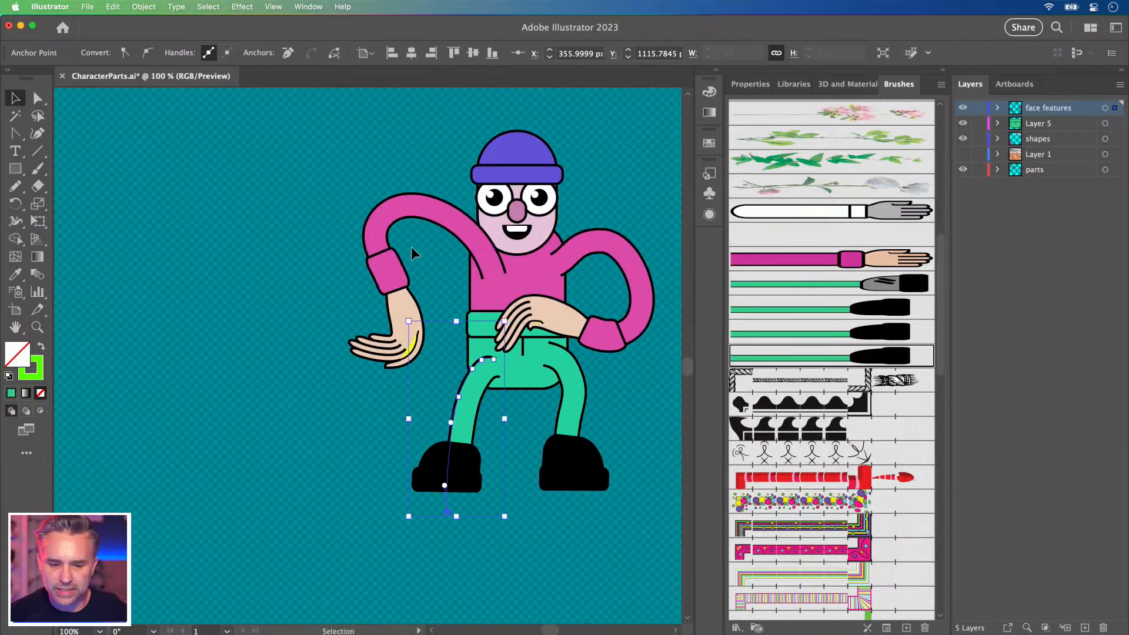
drag(600, 347, 624, 258)
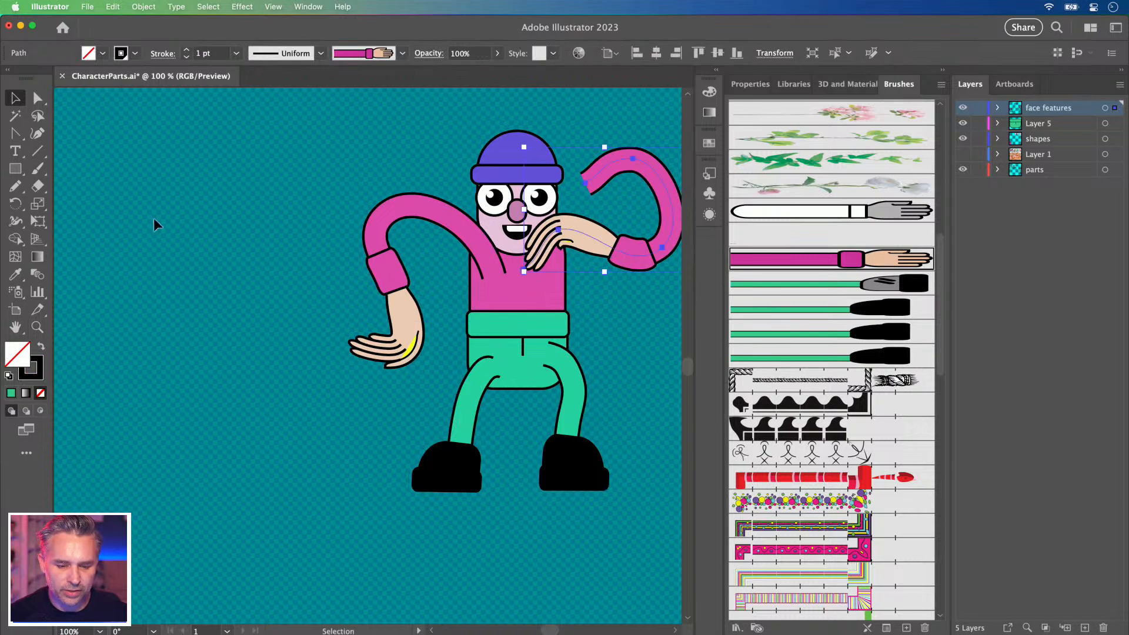
Nudge the belt, pants and legs upward together.
click(36, 98)
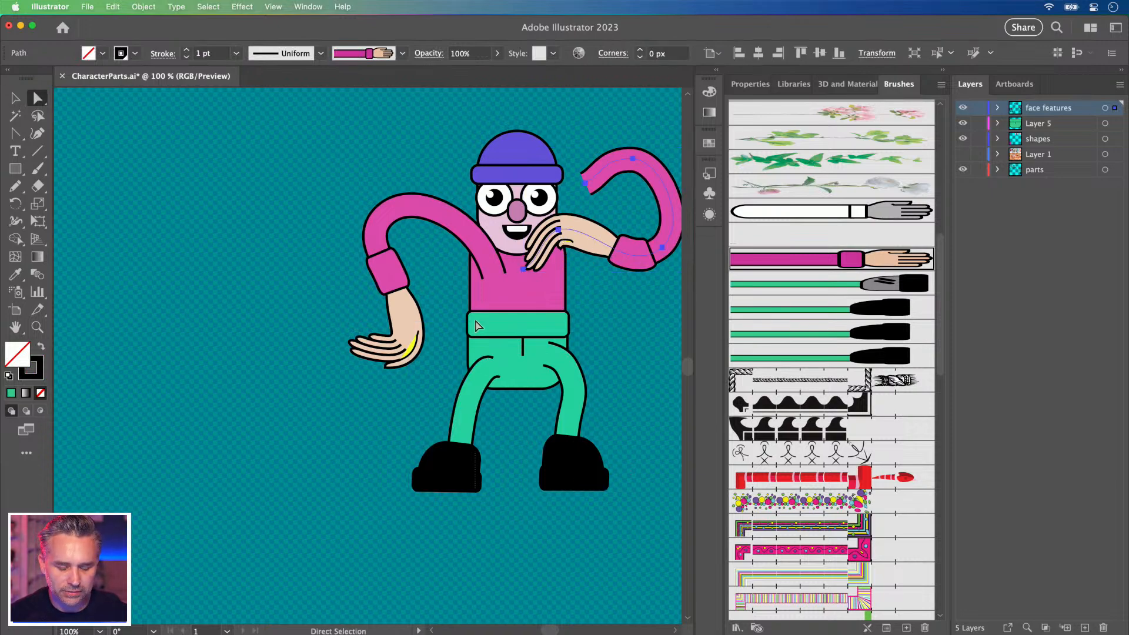
drag(449, 285, 447, 302)
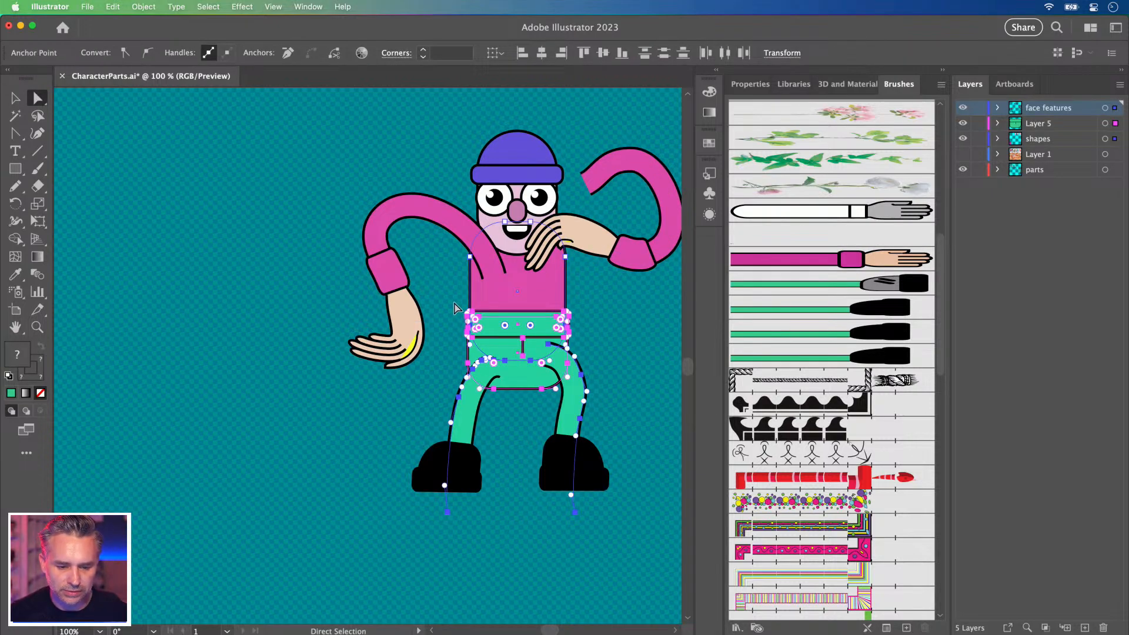
key(shift+Up)
key(shift+Up)
key(shift+Up)
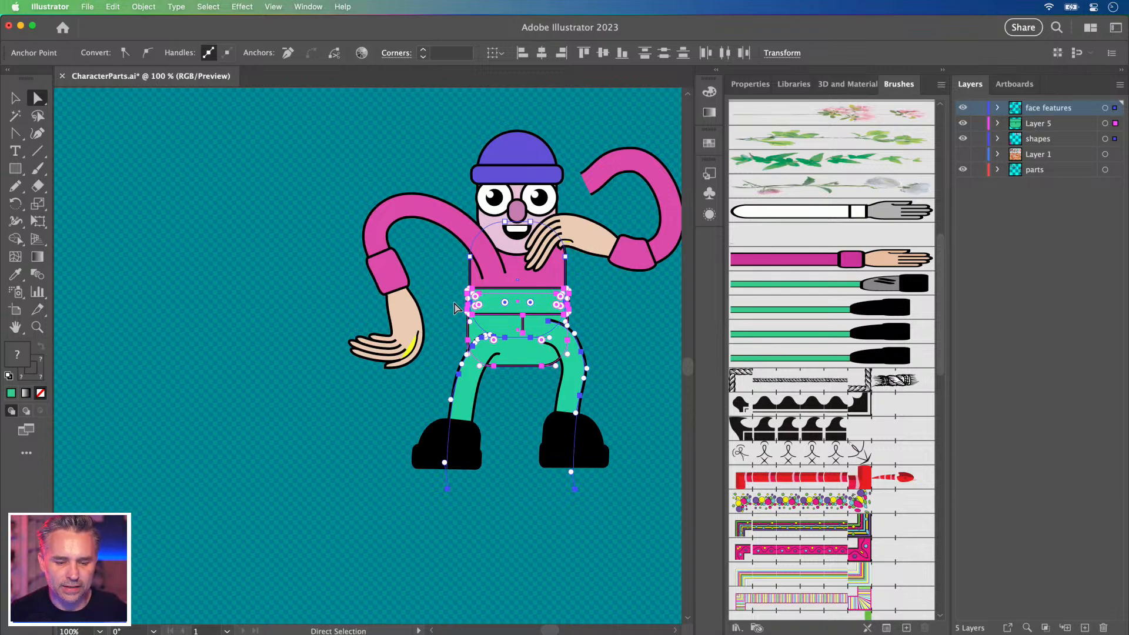
key(v)
click(351, 174)
Rebalance the pose: left arm up-left, left leg left, right leg lower, right arm down onto the belly.
drag(400, 207, 389, 194)
drag(466, 385, 451, 388)
drag(567, 340, 569, 368)
drag(582, 248, 554, 315)
click(296, 276)
Move the left leg's brush path slightly down.
key(a)
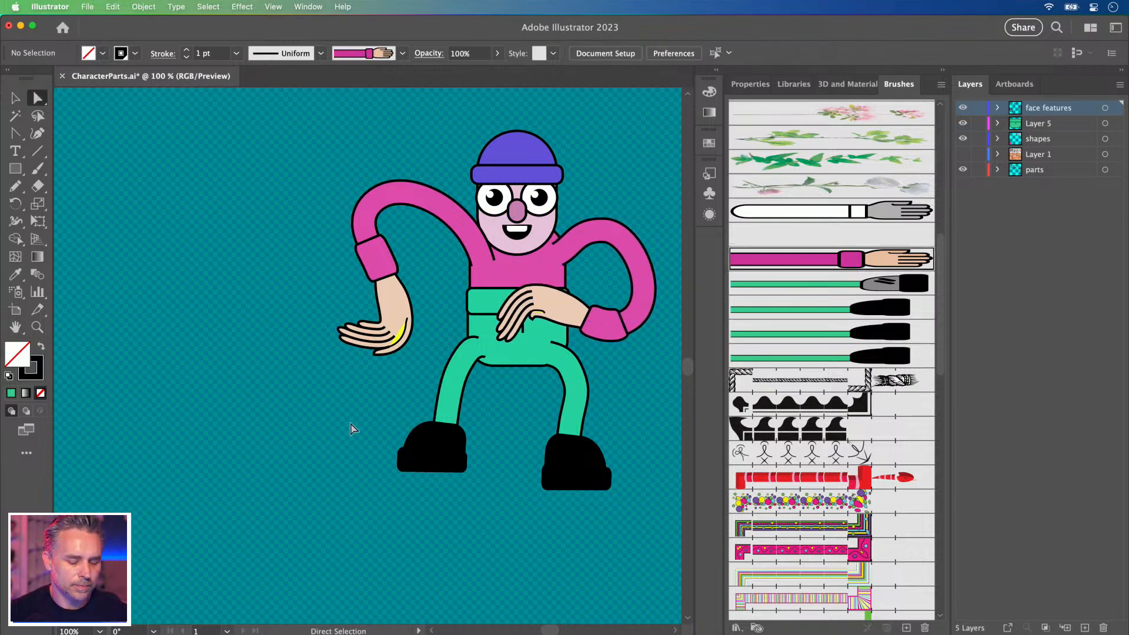
click(429, 465)
mouse_move(432, 498)
mouse_down()
mouse_move(445, 504)
mouse_move(435, 499)
mouse_up()
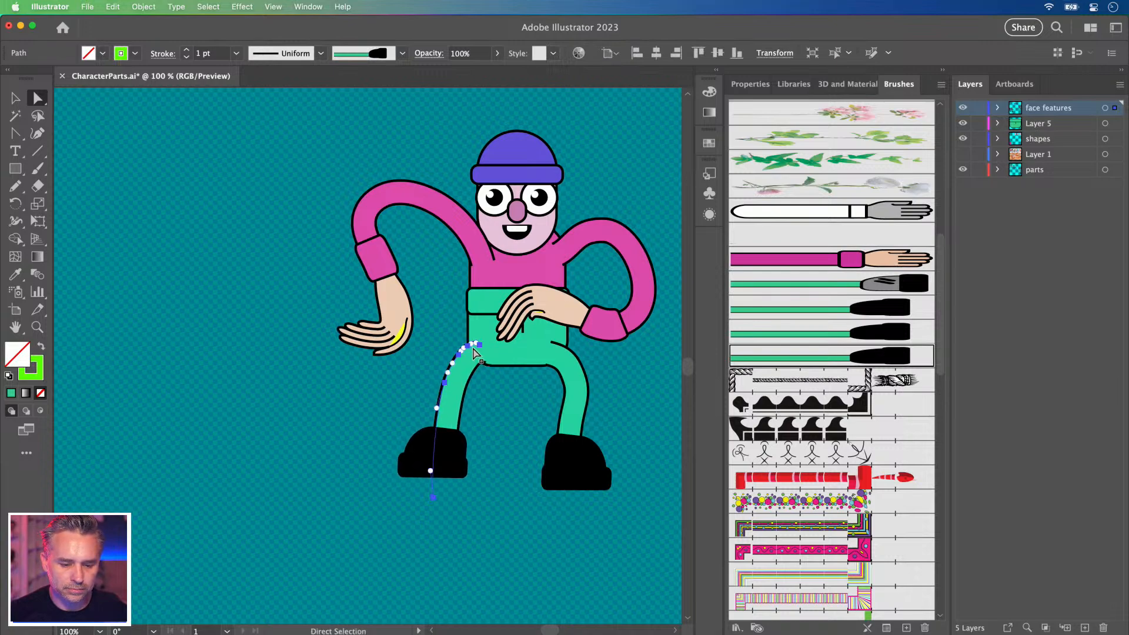
click(15, 98)
click(335, 370)
click(433, 404)
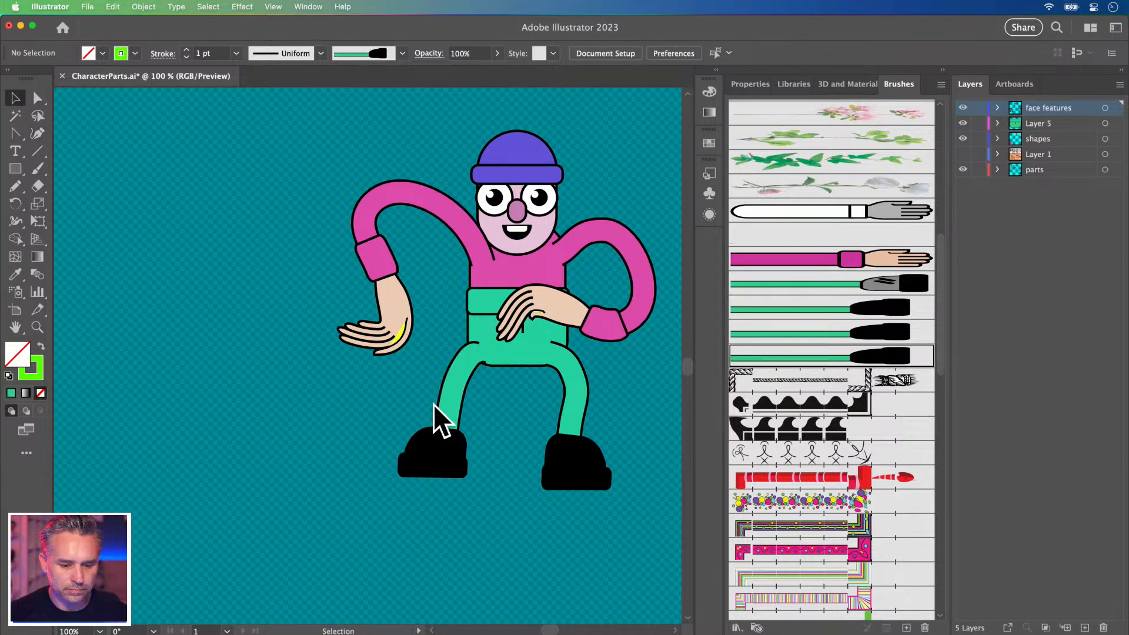
Simplify the left leg path down to just two anchor points.
click(151, 6)
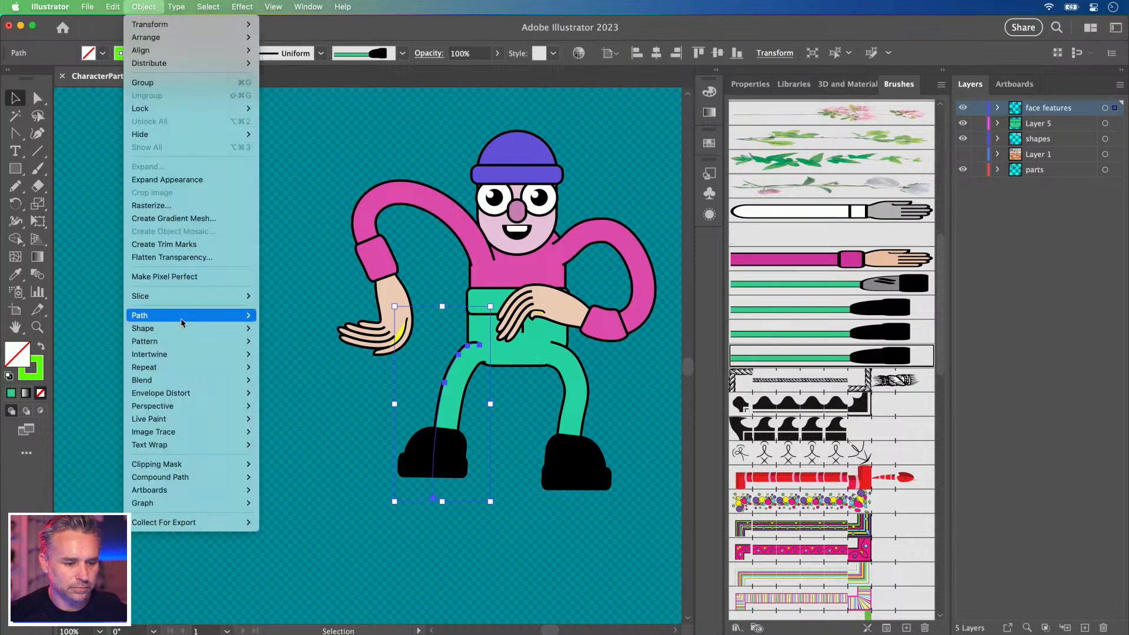
mouse_move(181, 316)
click(321, 392)
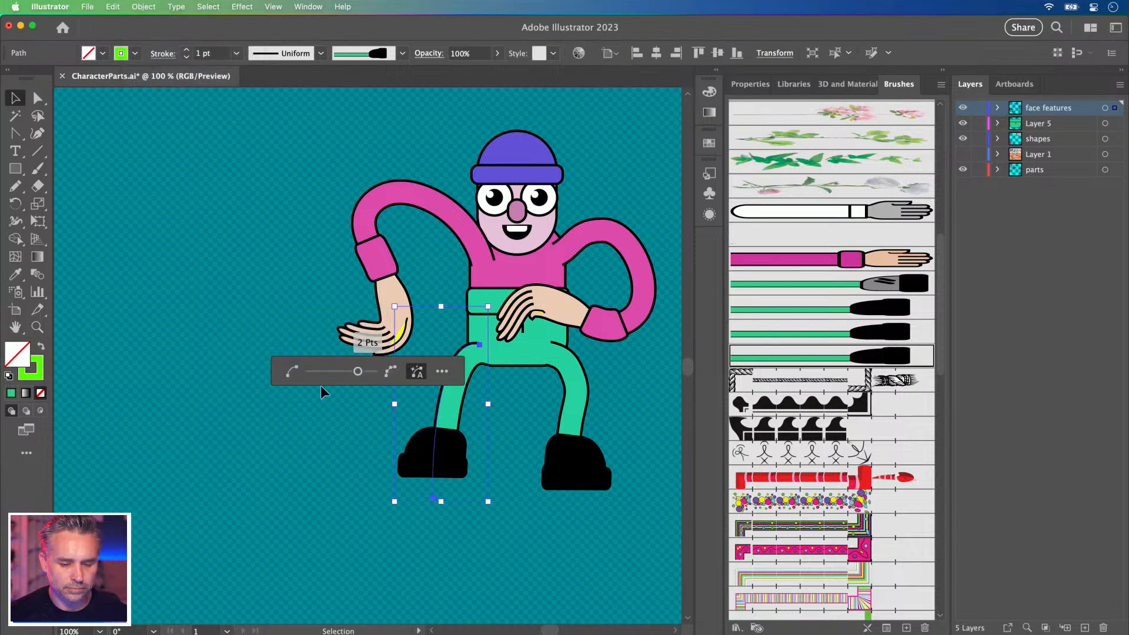
drag(358, 371, 309, 372)
key(Return)
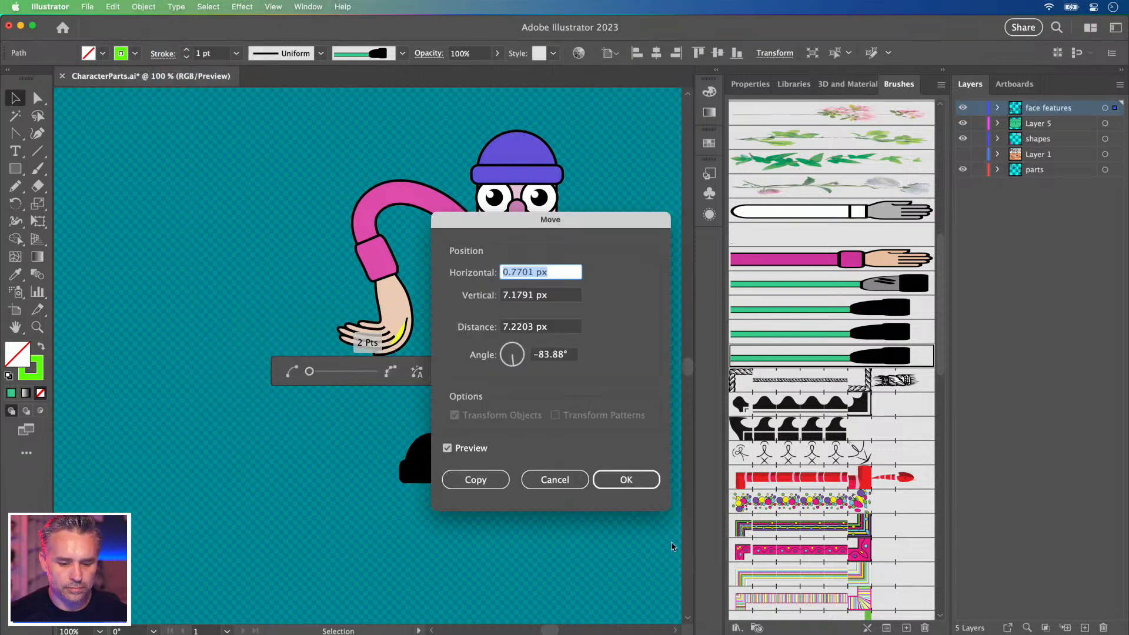
click(625, 479)
Nudge the leg's top point up-right and pull the shoe end down-right.
click(36, 100)
mouse_move(479, 351)
mouse_down()
mouse_move(439, 374)
mouse_move(483, 345)
mouse_up()
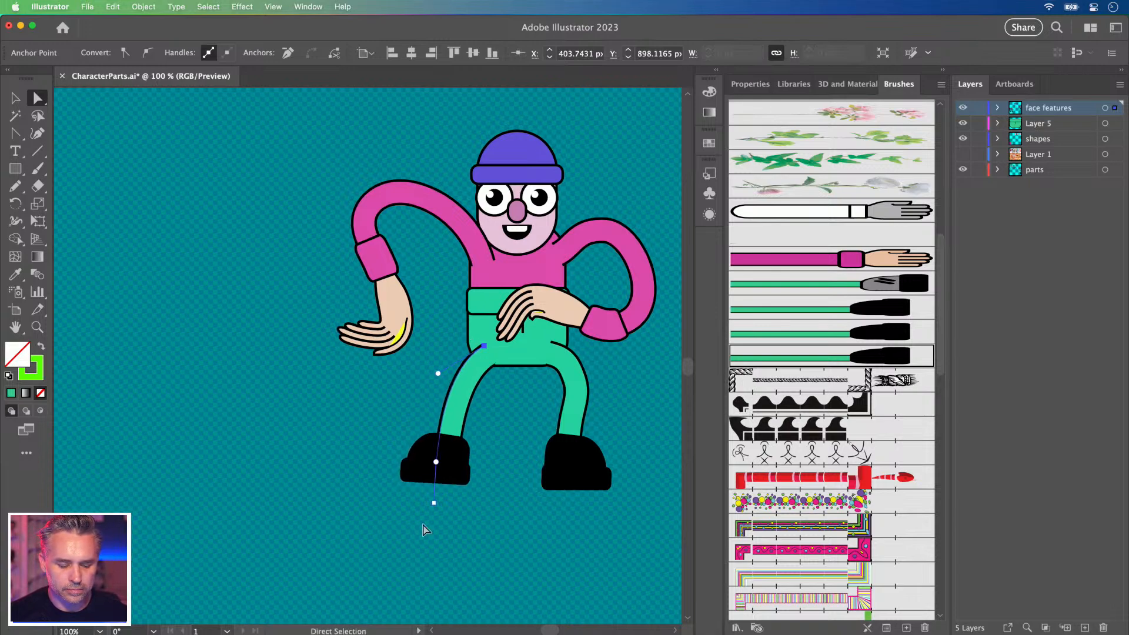
drag(434, 503, 439, 509)
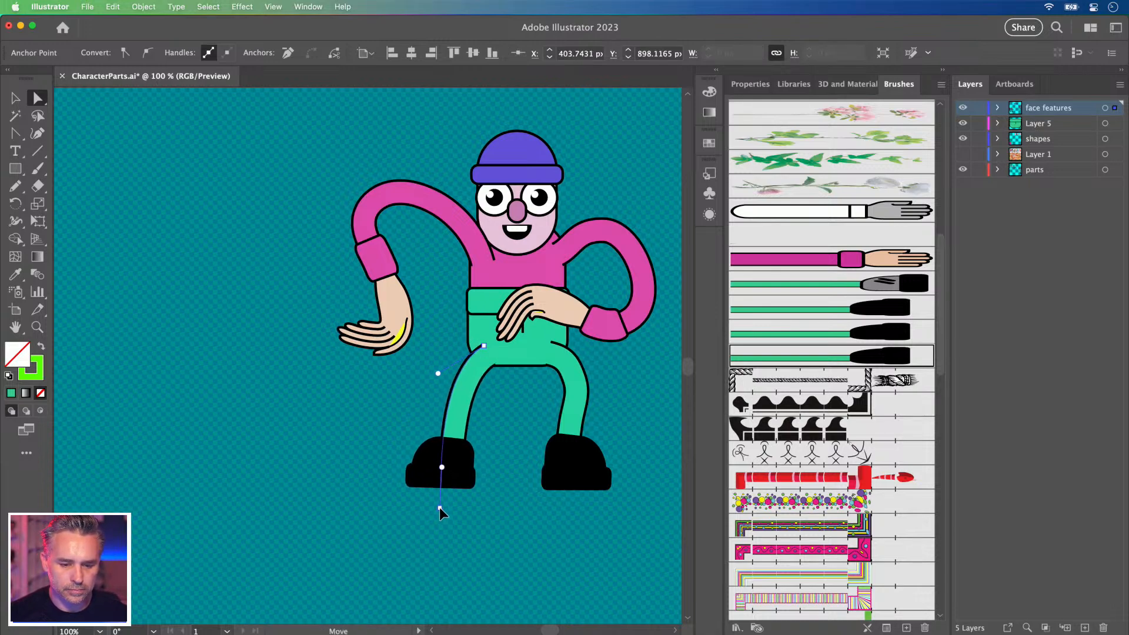
click(260, 314)
click(15, 97)
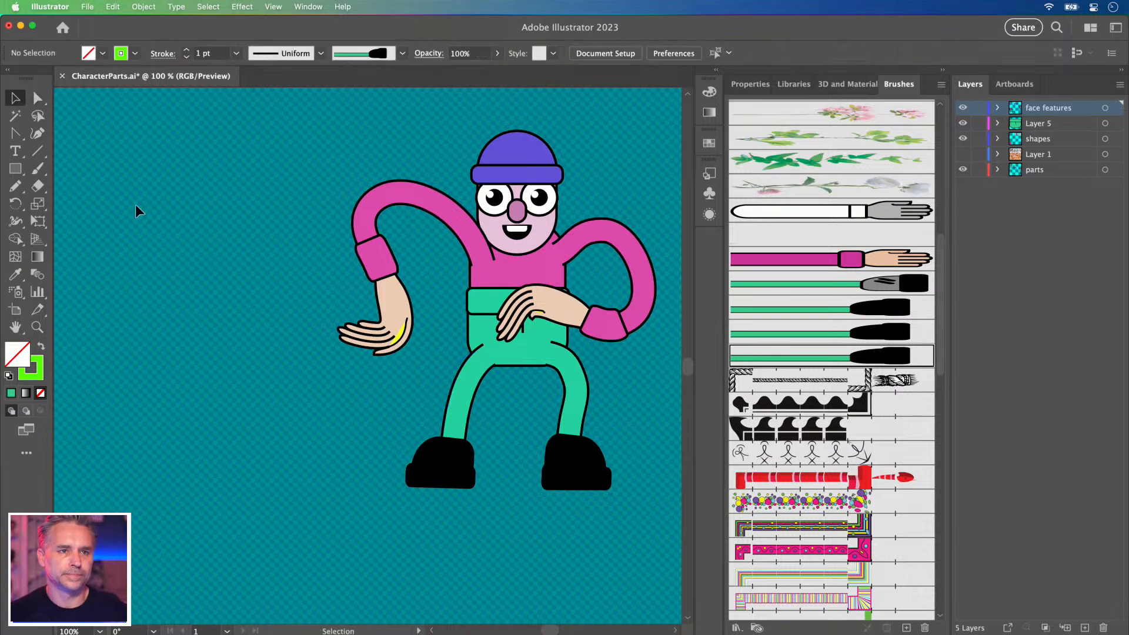
drag(260, 279, 211, 300)
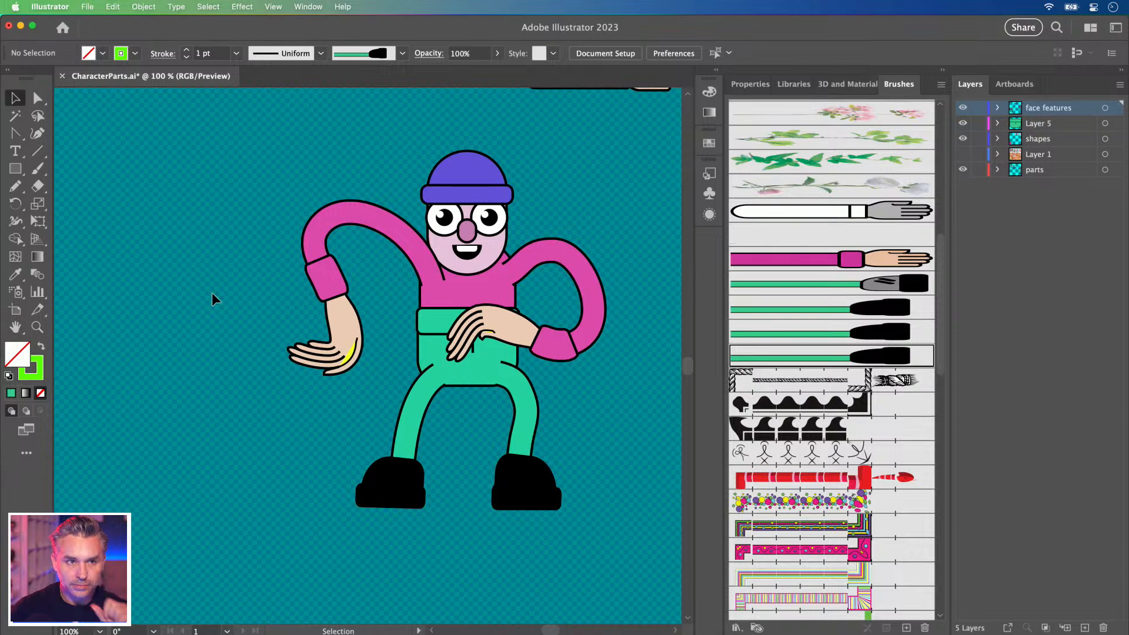
Collapse the side panel dock and save the document.
click(944, 71)
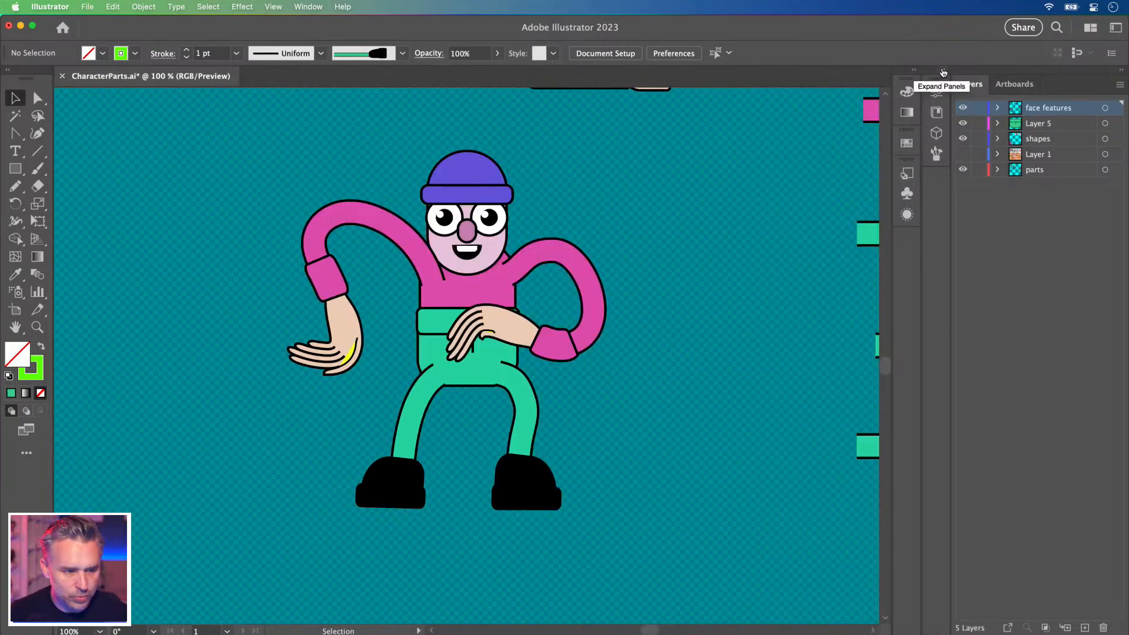
key(super+s)
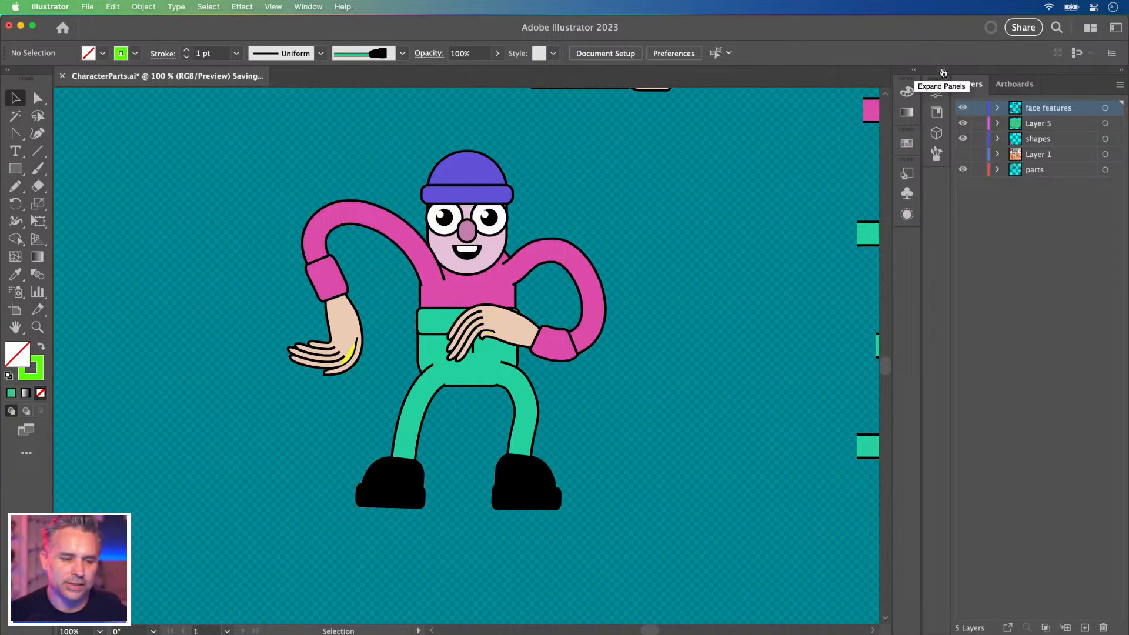
key(super+minus)
drag(396, 268, 543, 212)
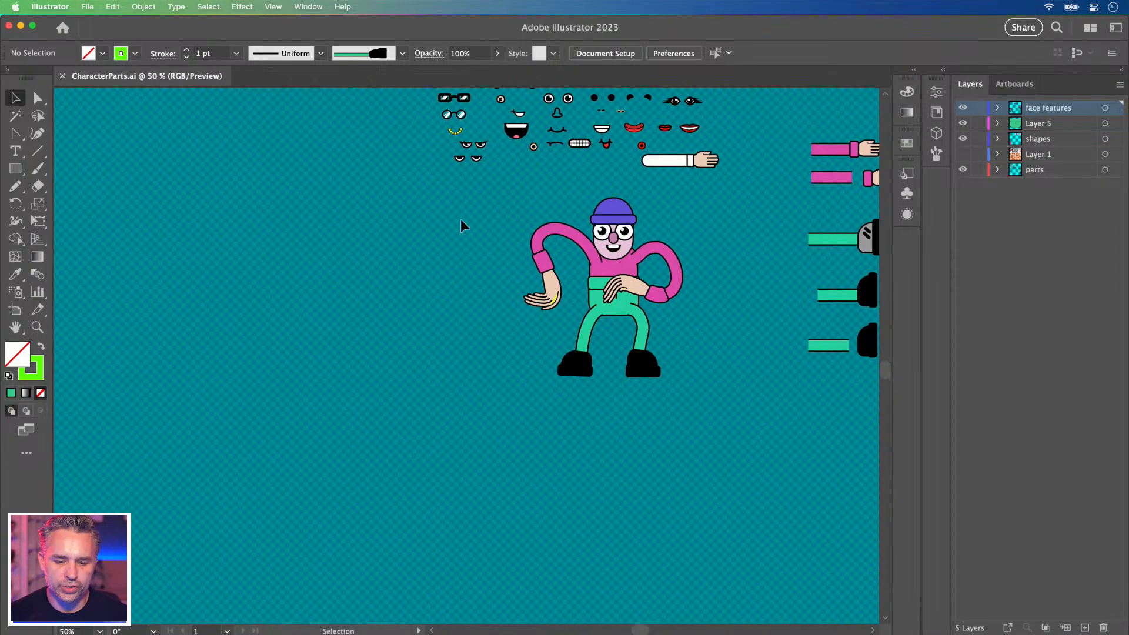
Select all parts of the dancing character and Alt-drag a duplicate to its left.
key(super+a)
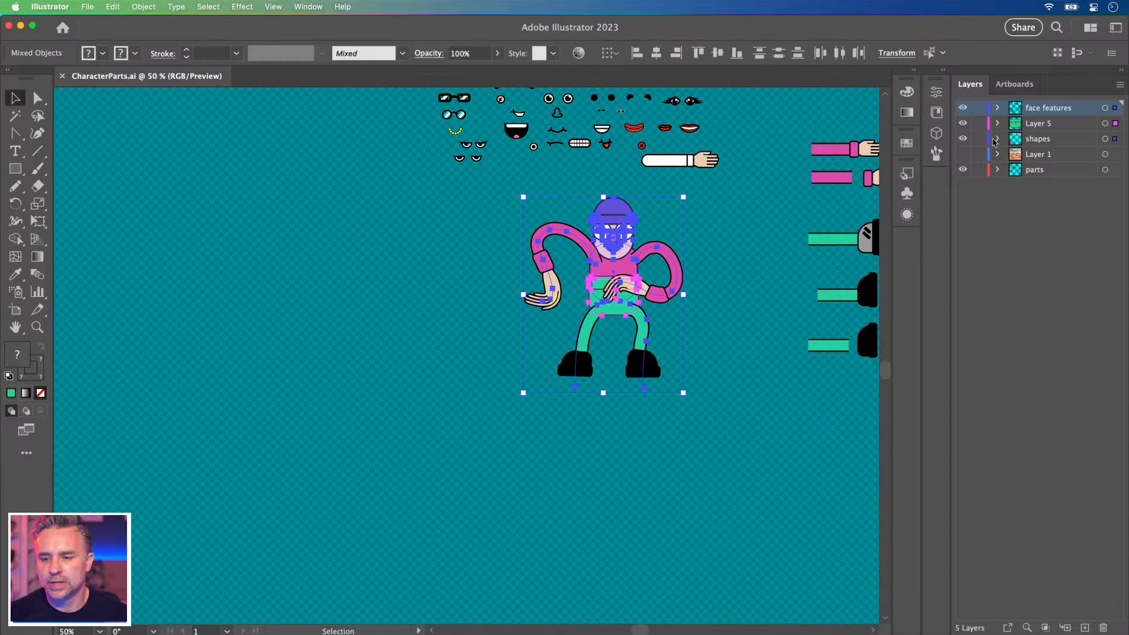
drag(613, 262, 416, 283)
key(super+1)
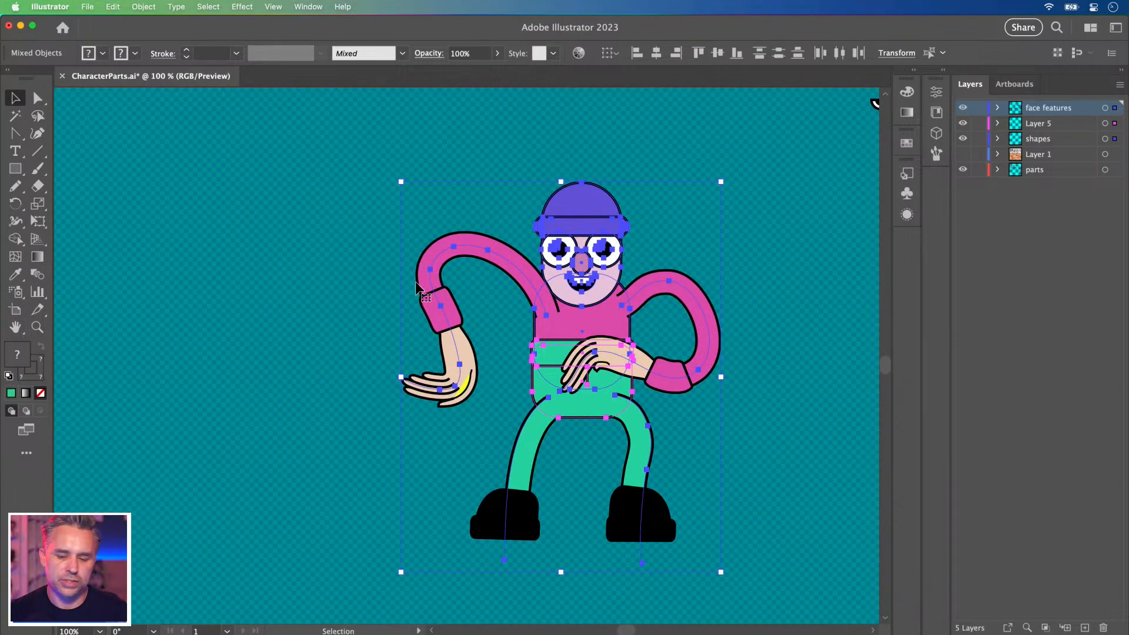
click(361, 299)
drag(429, 212, 347, 238)
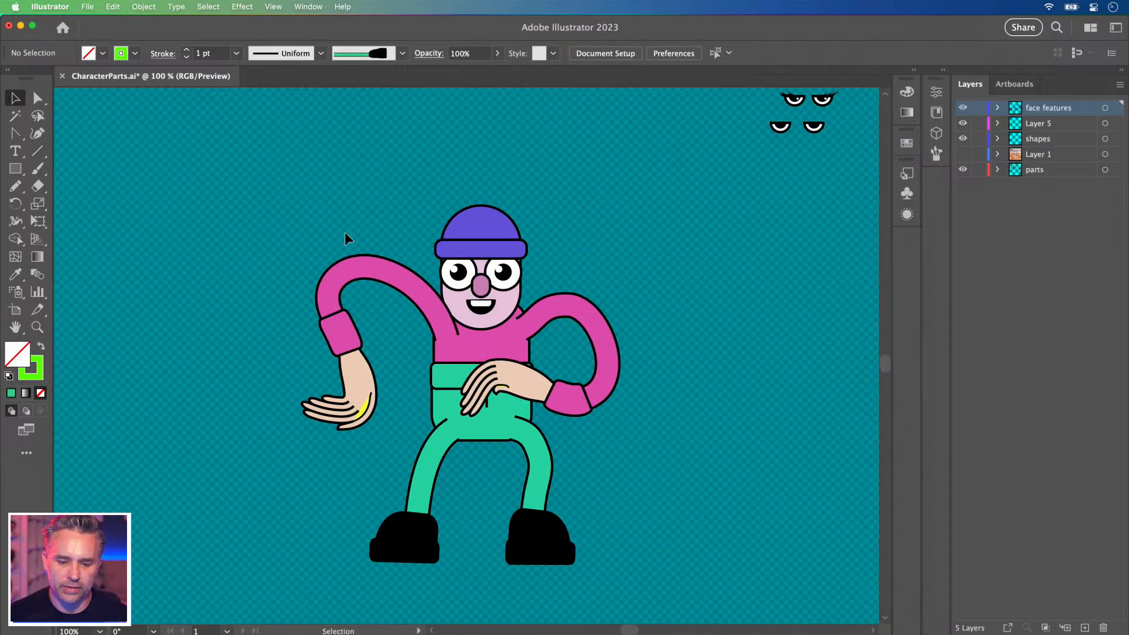
scroll(537, 247, right, 8)
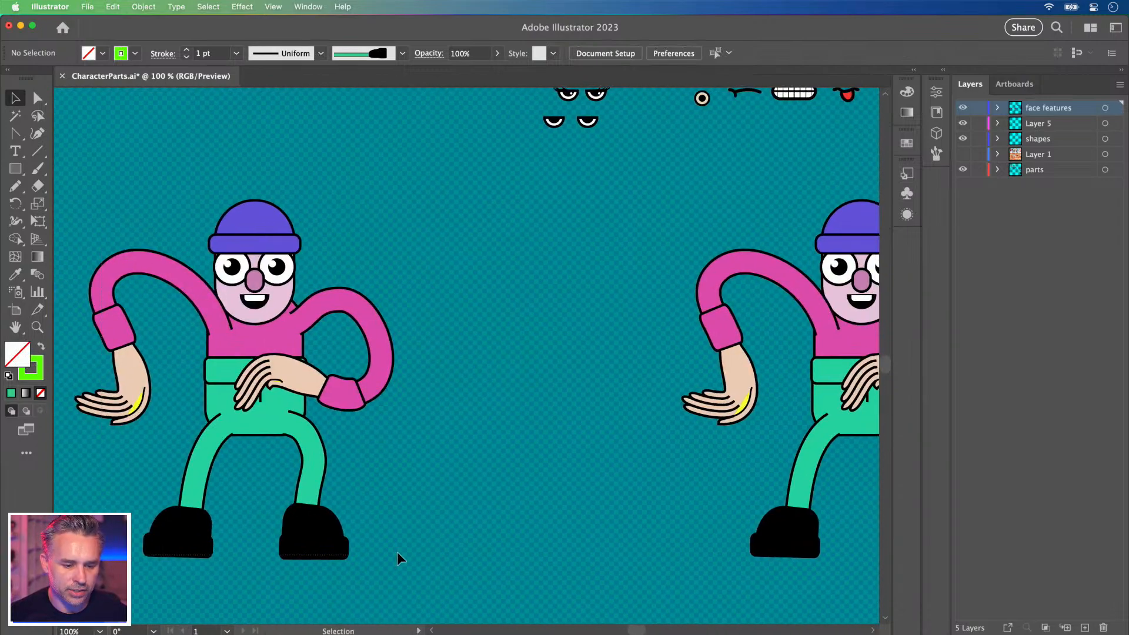
Move the copied character about 490 px right so it stands beside the original.
drag(398, 556, 400, 557)
drag(242, 314, 530, 326)
drag(429, 300, 213, 287)
drag(307, 340, 341, 331)
scroll(217, 226, left, 4)
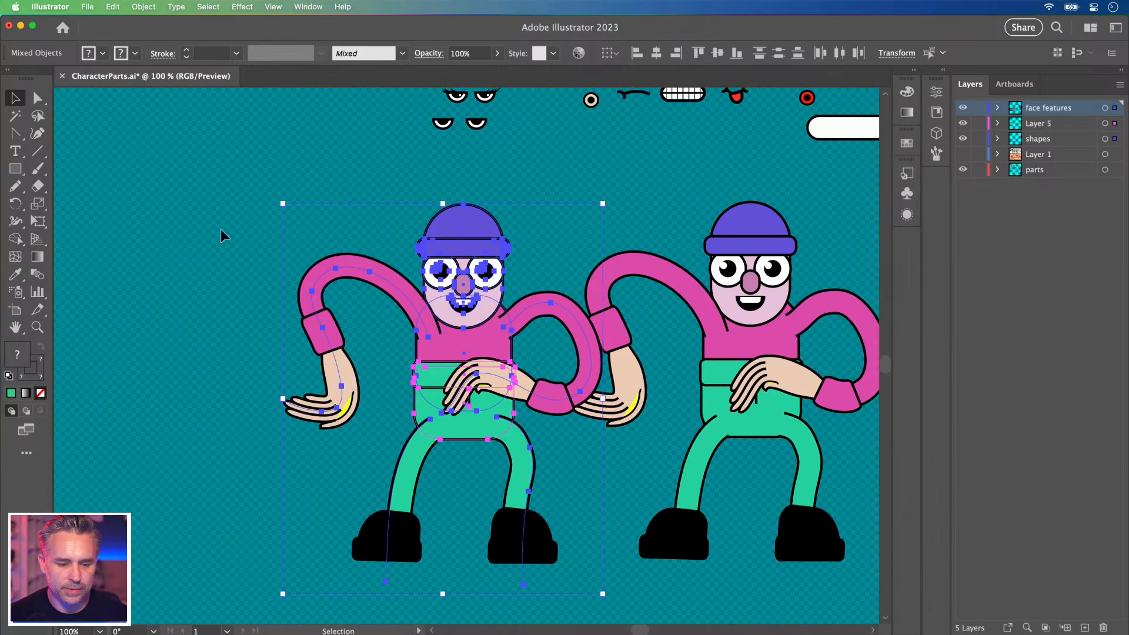
Redraw the left dancer's pink arm with the Pencil as a loop with the hand raised.
click(216, 226)
click(317, 281)
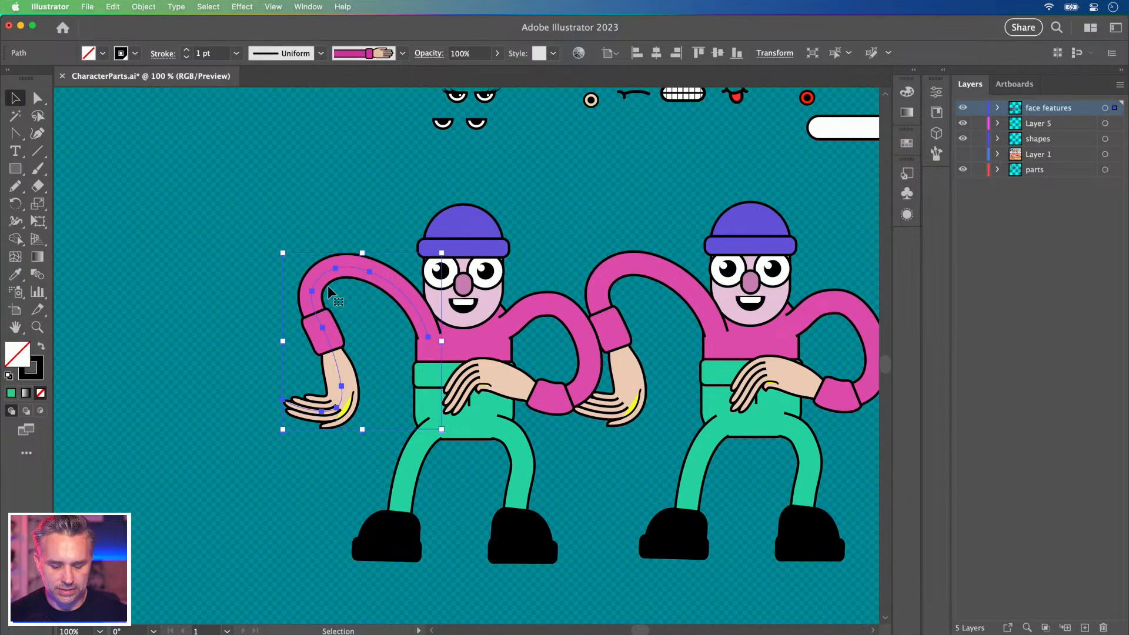
key(n)
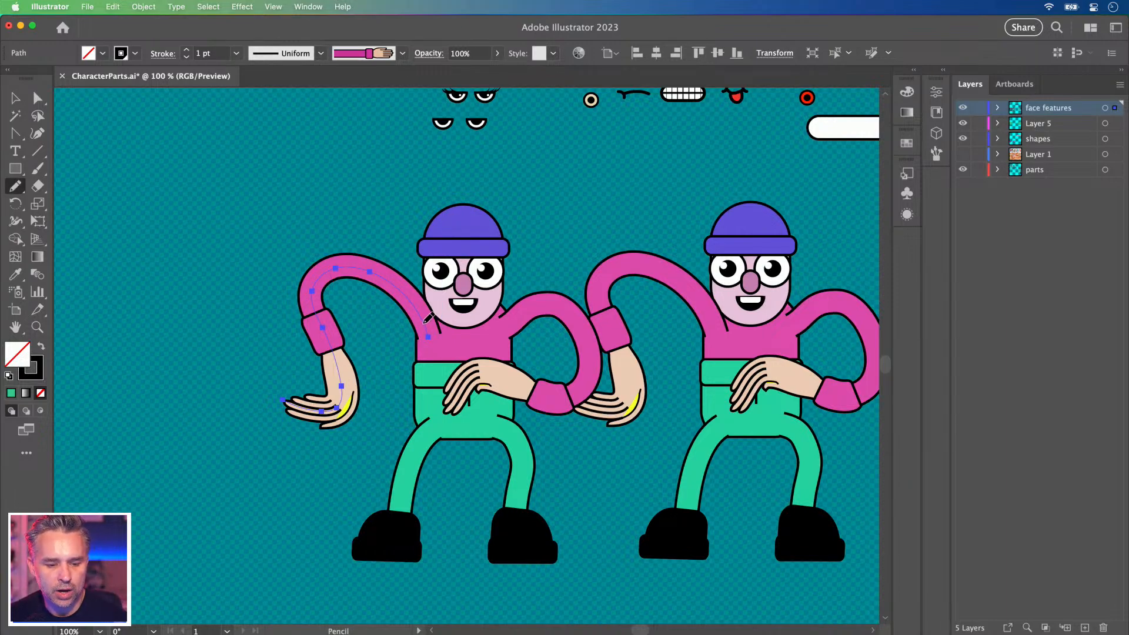
drag(381, 259, 268, 225)
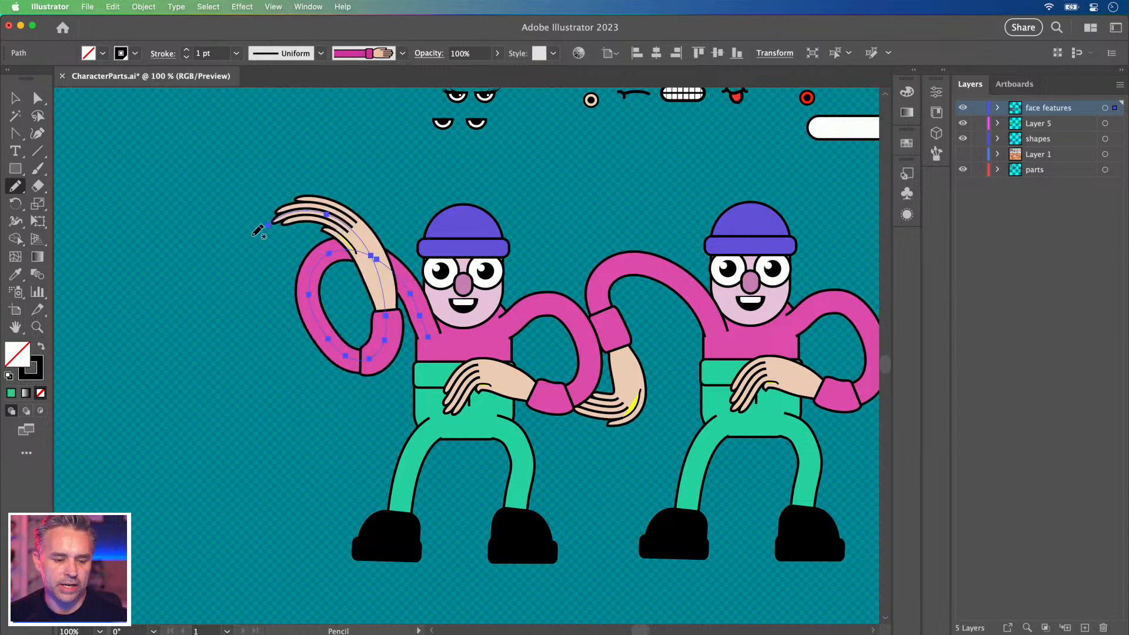
key(v)
Replace the dancer's other pink arm with a new arm looping down then up.
click(530, 308)
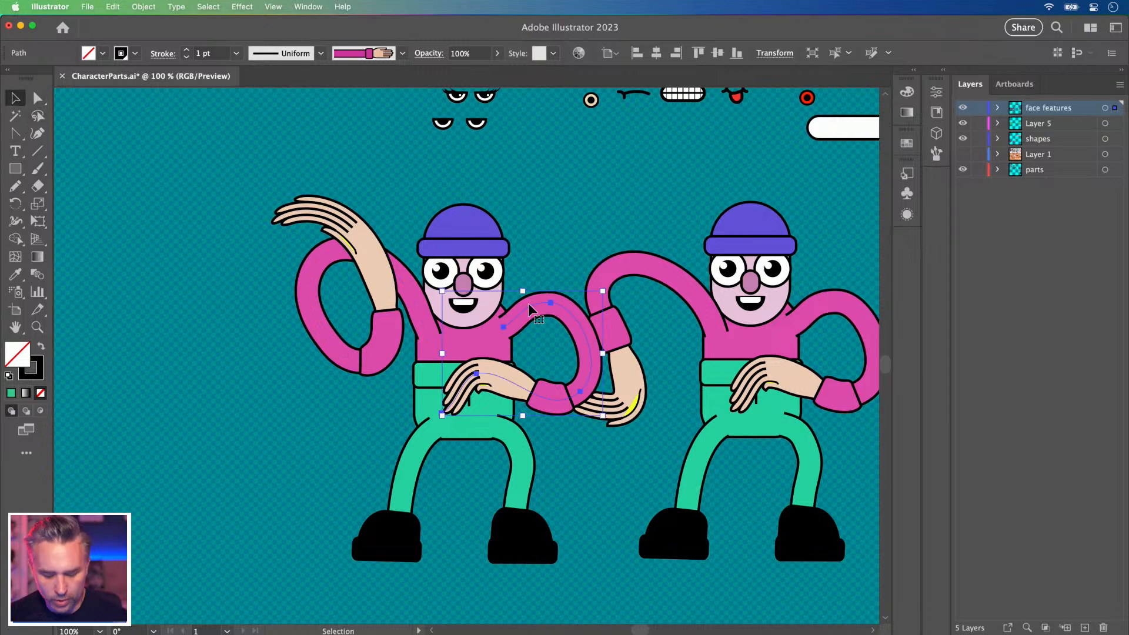
key(n)
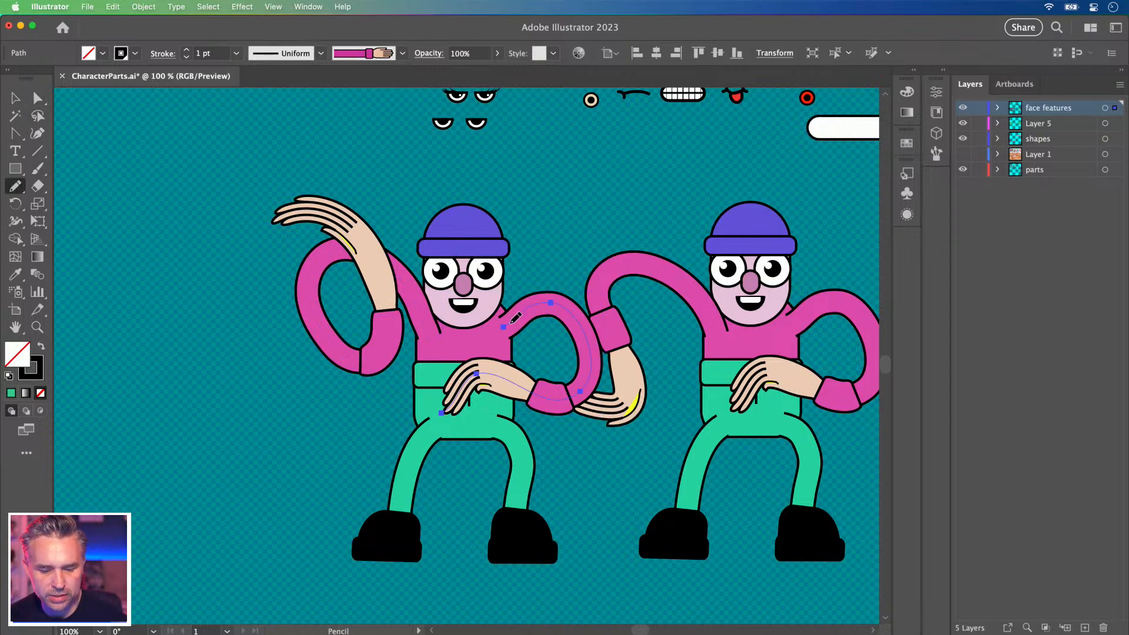
mouse_move(531, 316)
mouse_down()
mouse_move(573, 340)
mouse_move(599, 231)
mouse_move(569, 311)
mouse_up()
key(Delete)
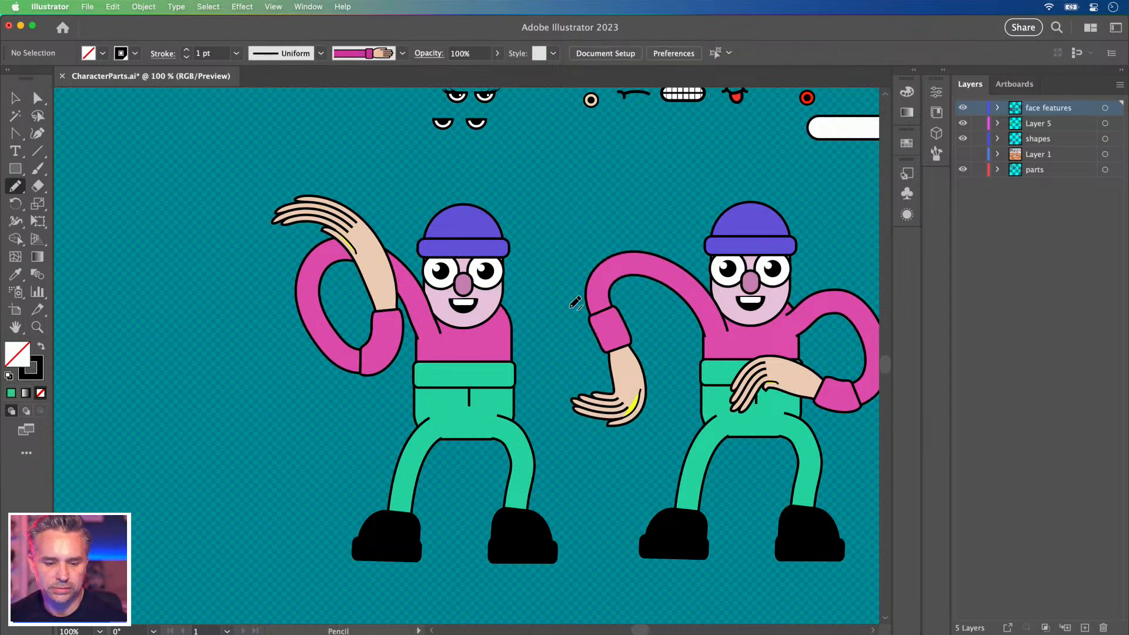
mouse_move(499, 330)
mouse_down()
mouse_move(594, 255)
mouse_move(536, 218)
mouse_up()
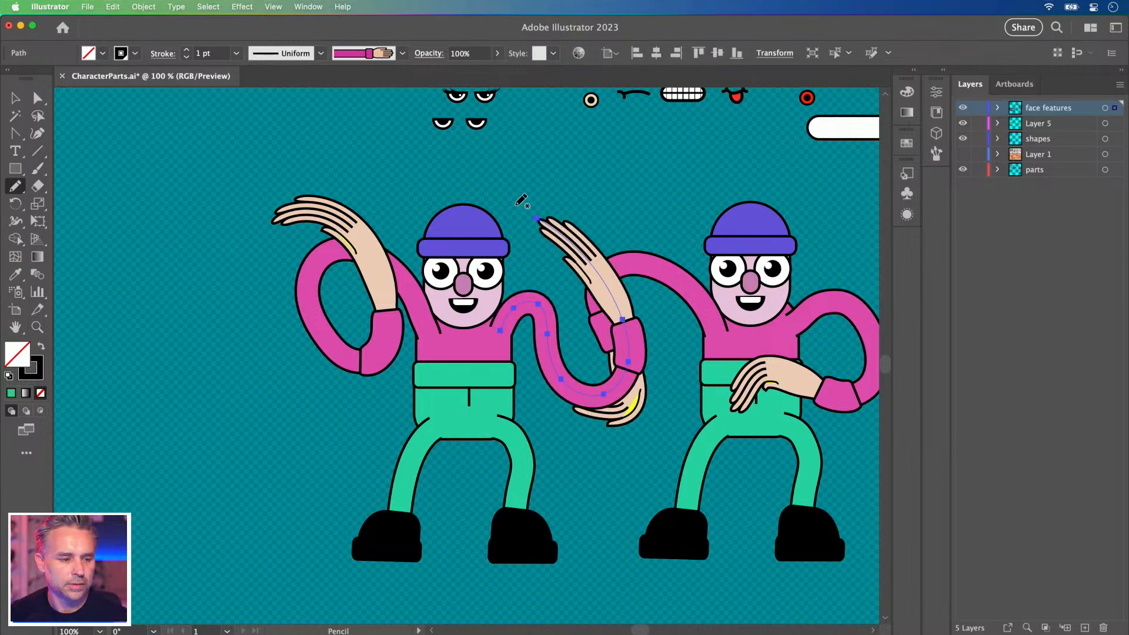
click(14, 97)
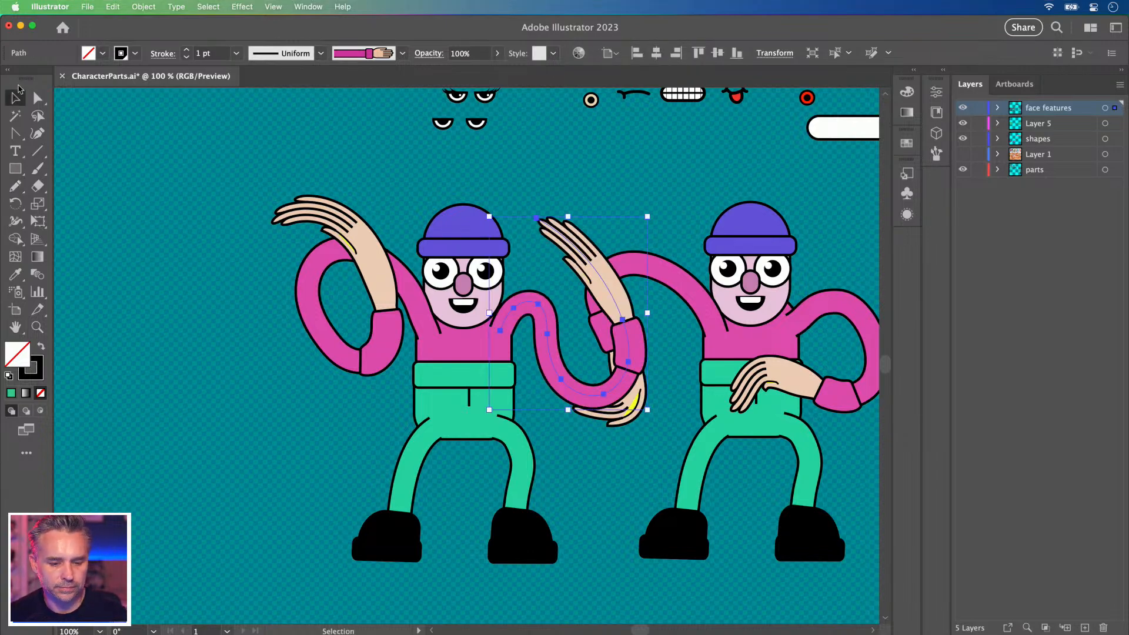
click(245, 257)
key(space)
drag(409, 164, 362, 326)
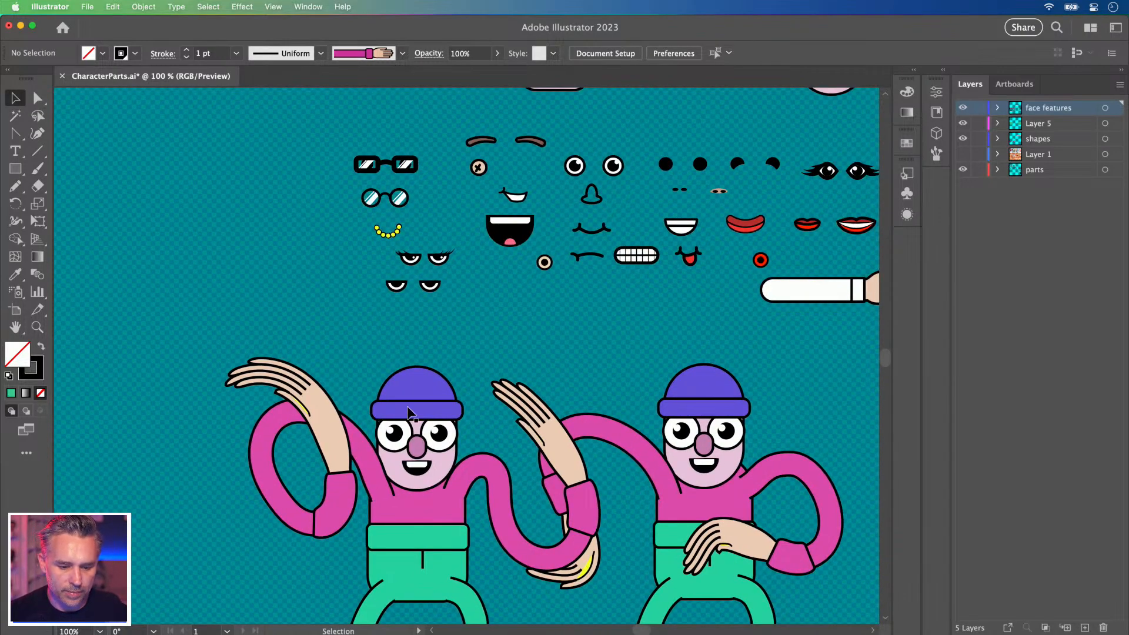
Replace the left dancer's smiling mouth with the clenched-teeth mouth from the parts sheet.
key(space)
drag(437, 290, 514, 320)
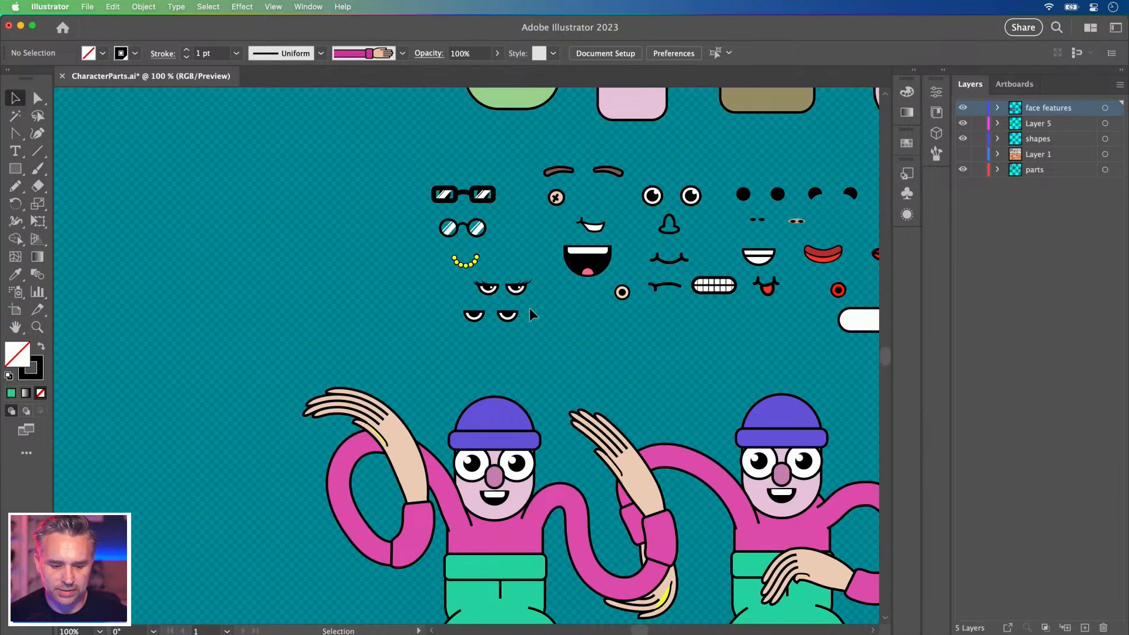
click(713, 286)
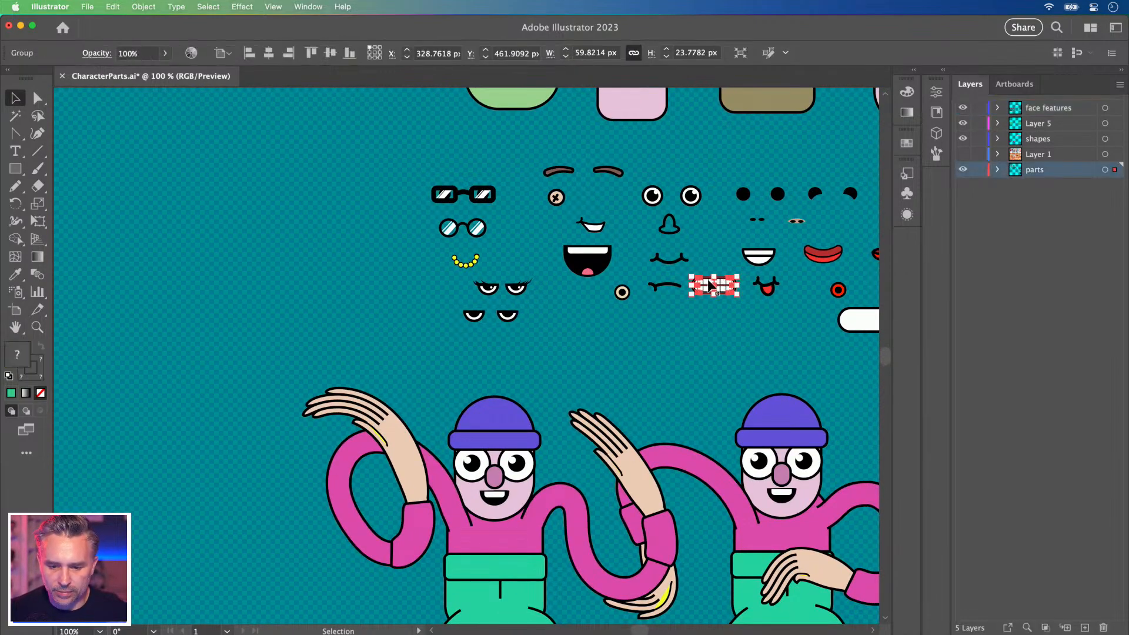
click(488, 505)
key(Delete)
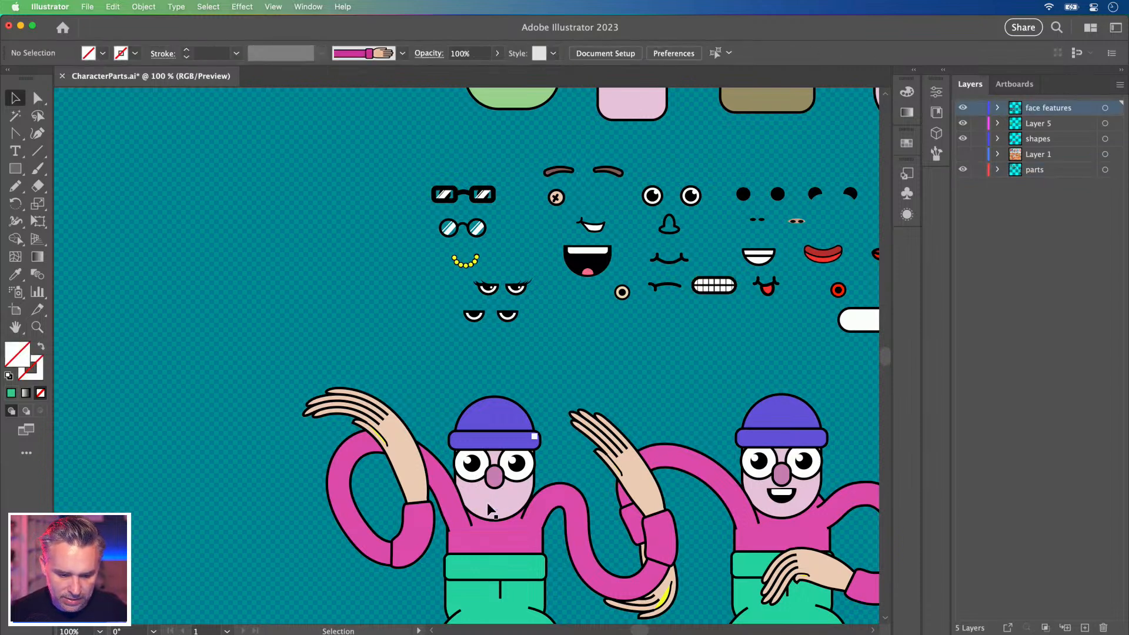
key(super+v)
drag(454, 360, 468, 505)
Swap both round eyes for the narrowed eyes, pasted onto the face features layer.
click(466, 472)
key(Delete)
click(512, 476)
key(Delete)
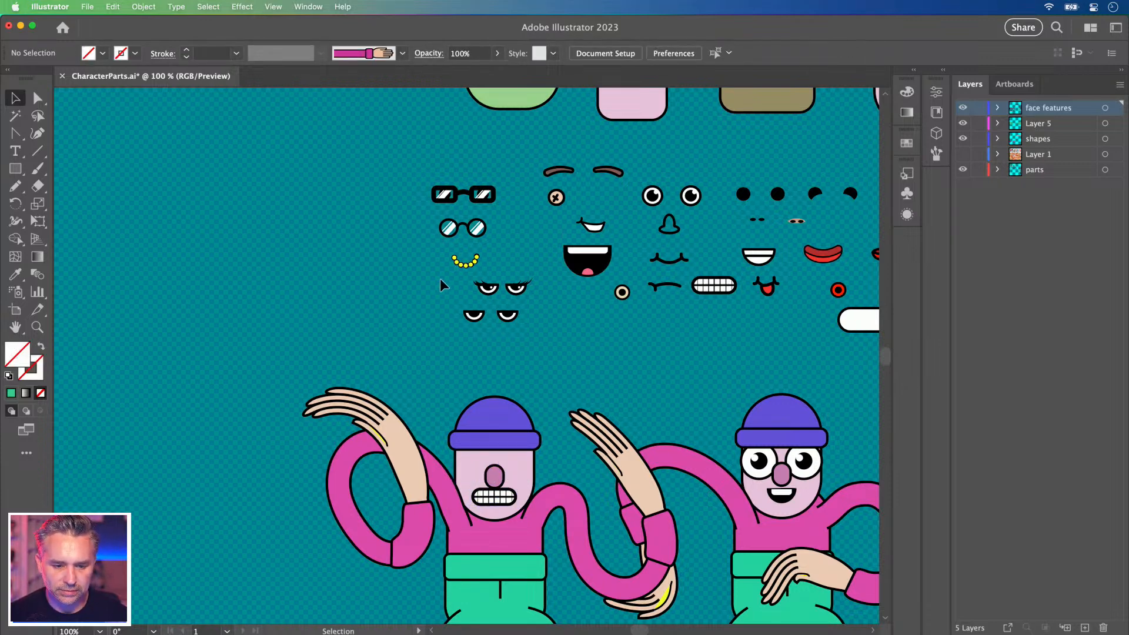
click(487, 290)
drag(486, 289, 486, 347)
key(super+x)
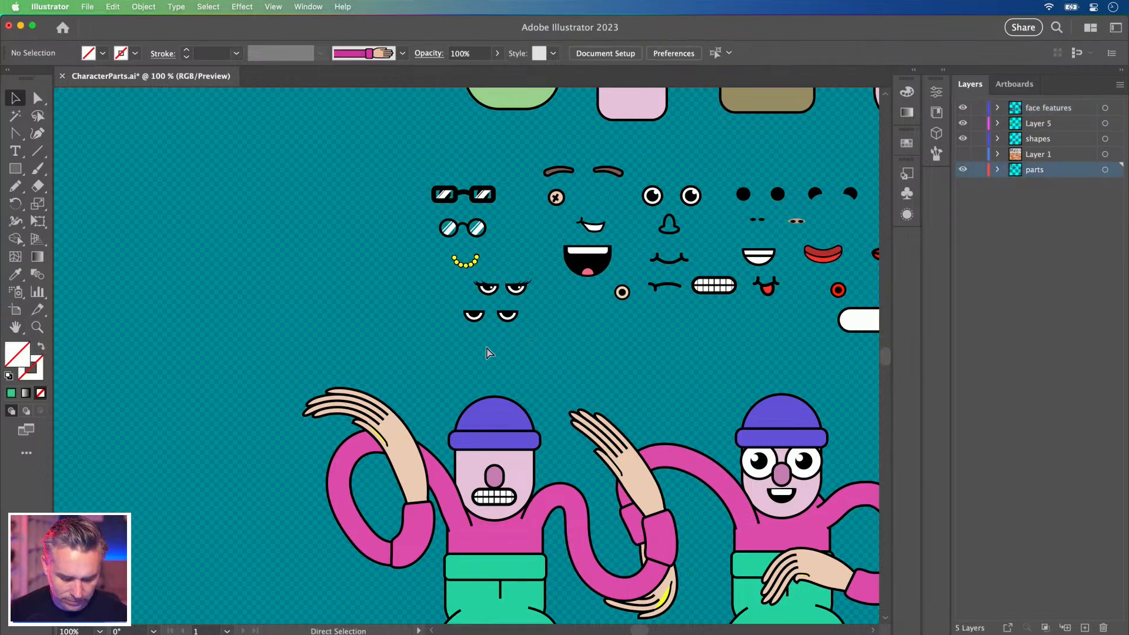
click(1071, 114)
key(super+v)
drag(449, 355, 470, 456)
Zoom in to check the grumpy face, then zoom out to frame both dancers.
key(super+equal)
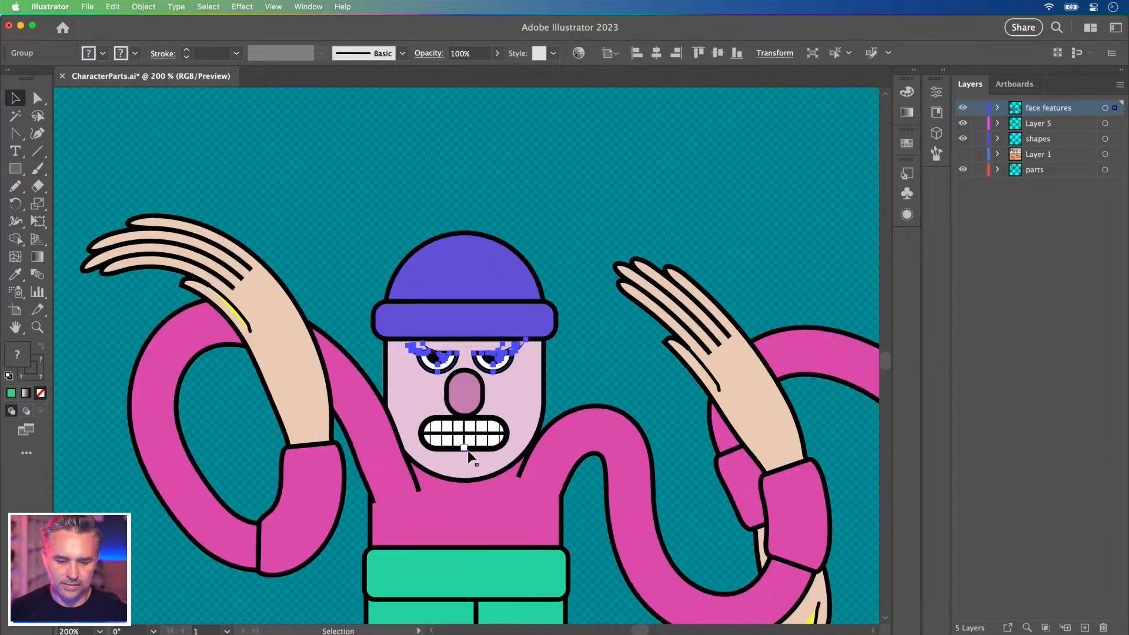
click(365, 200)
drag(373, 207, 410, 229)
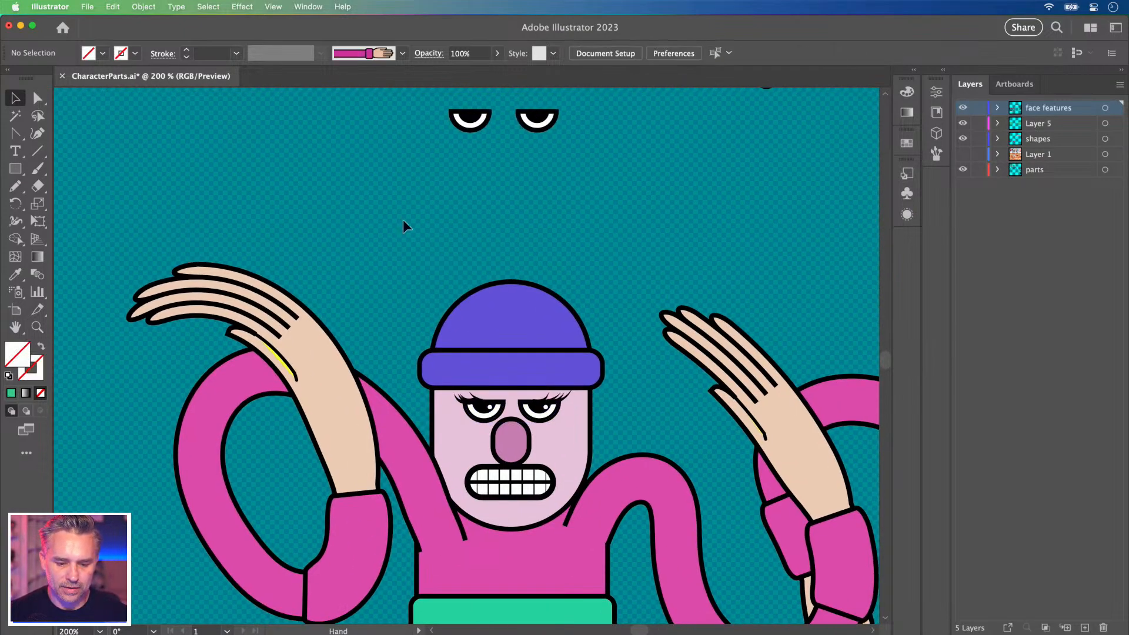
key(super+minus)
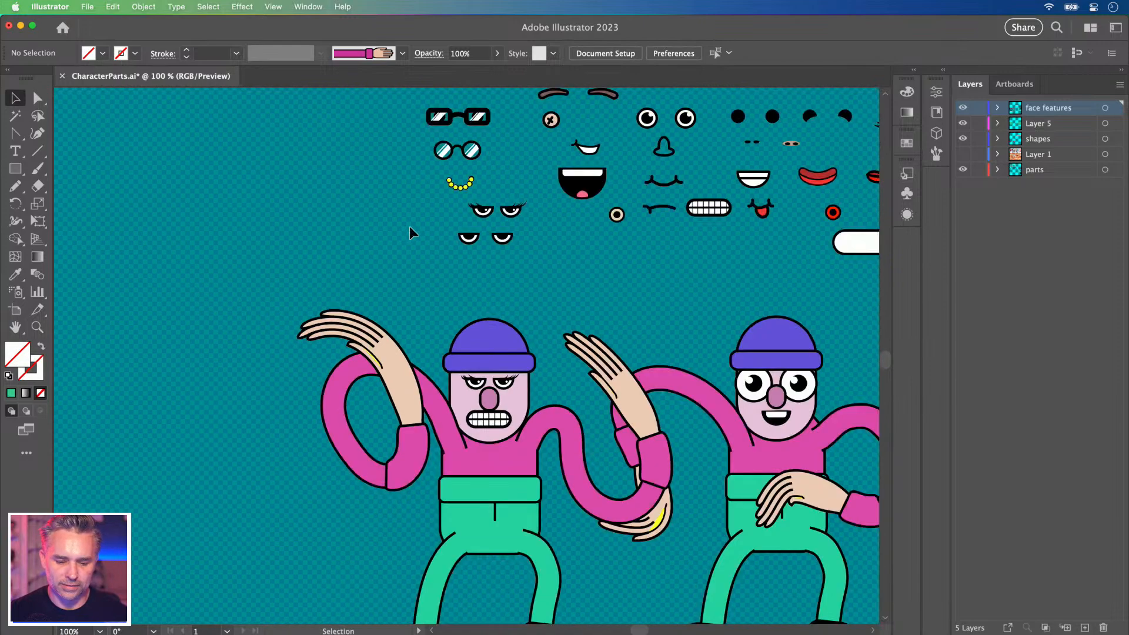
drag(443, 311, 394, 274)
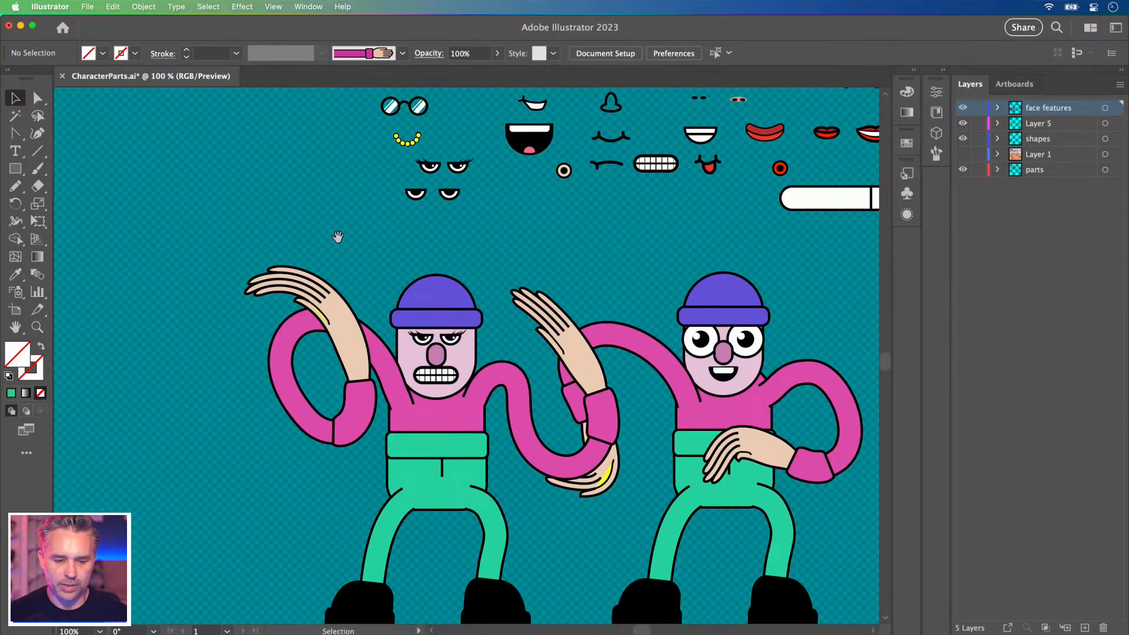
scroll(321, 212, down, 2)
Recolor the left dancer with Recolor Artwork, rotating hues to a blue top and yellow trousers.
click(496, 566)
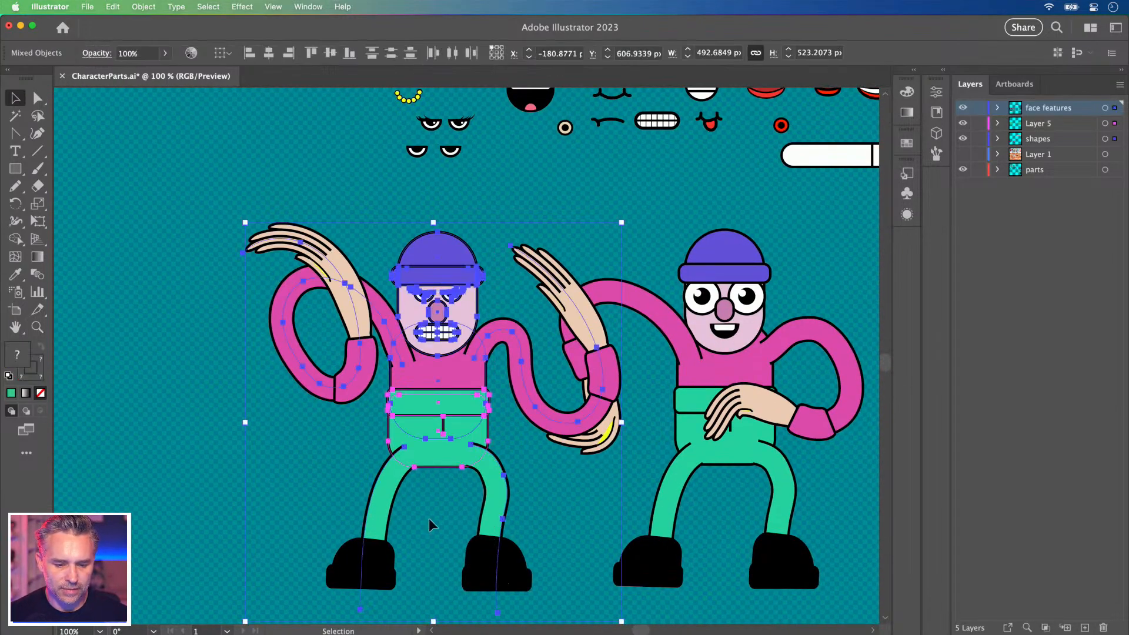
click(110, 9)
mouse_move(258, 238)
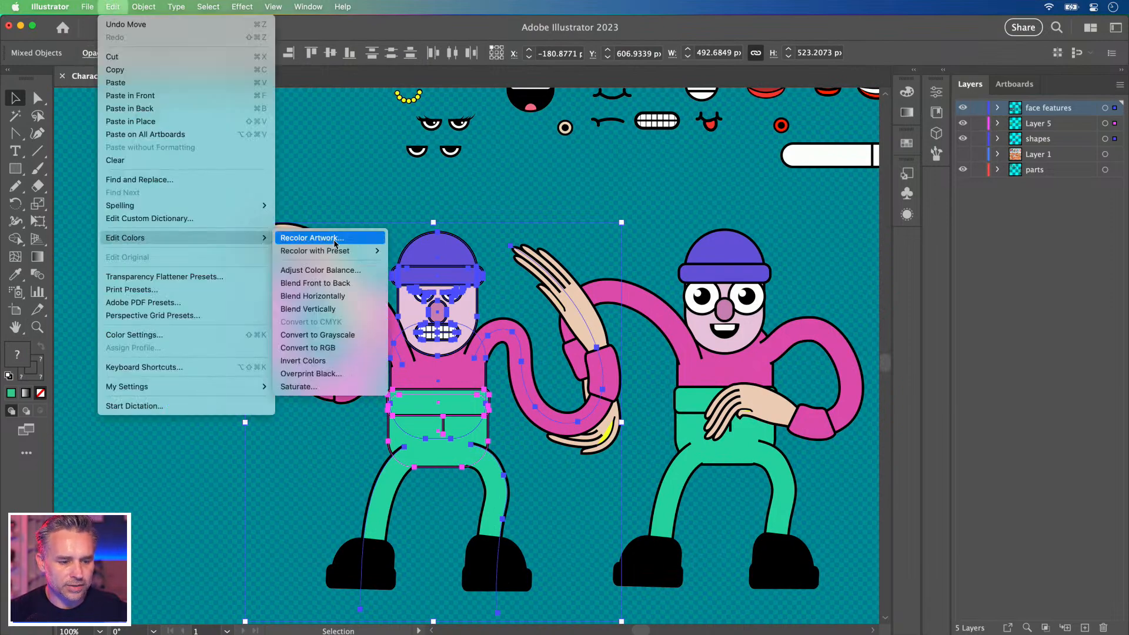
click(336, 239)
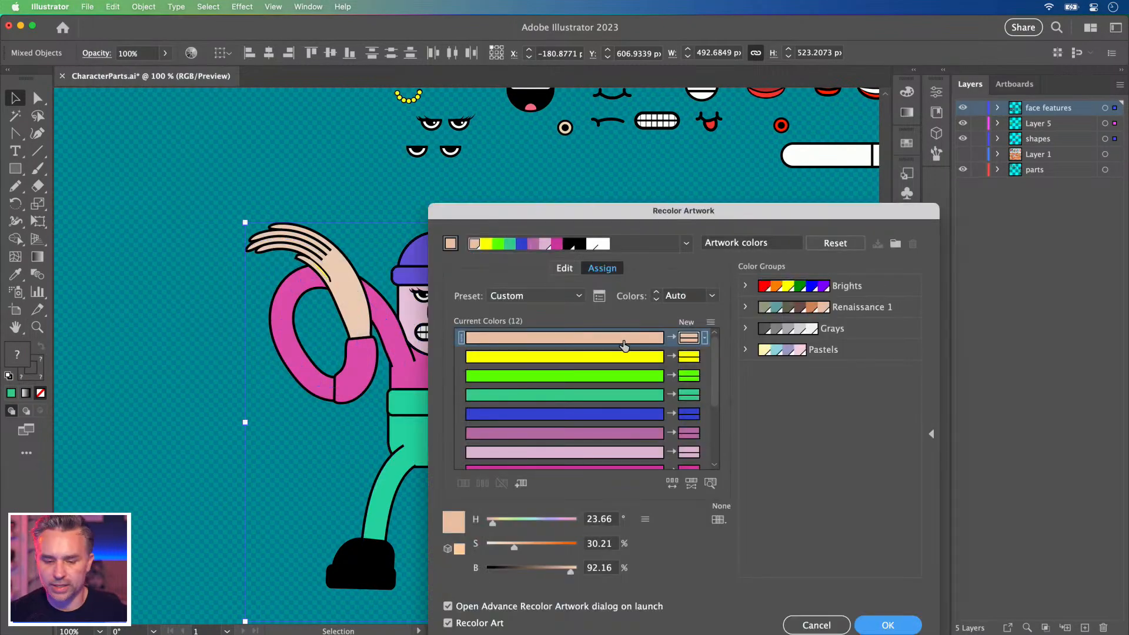
drag(608, 213, 721, 147)
click(681, 203)
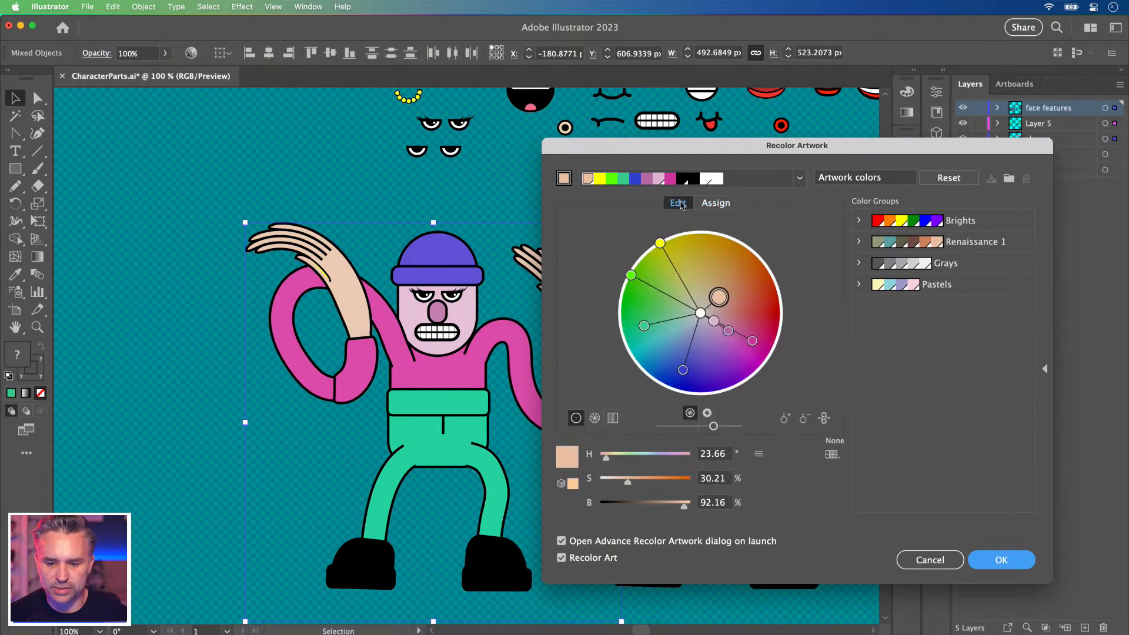
drag(723, 303, 716, 339)
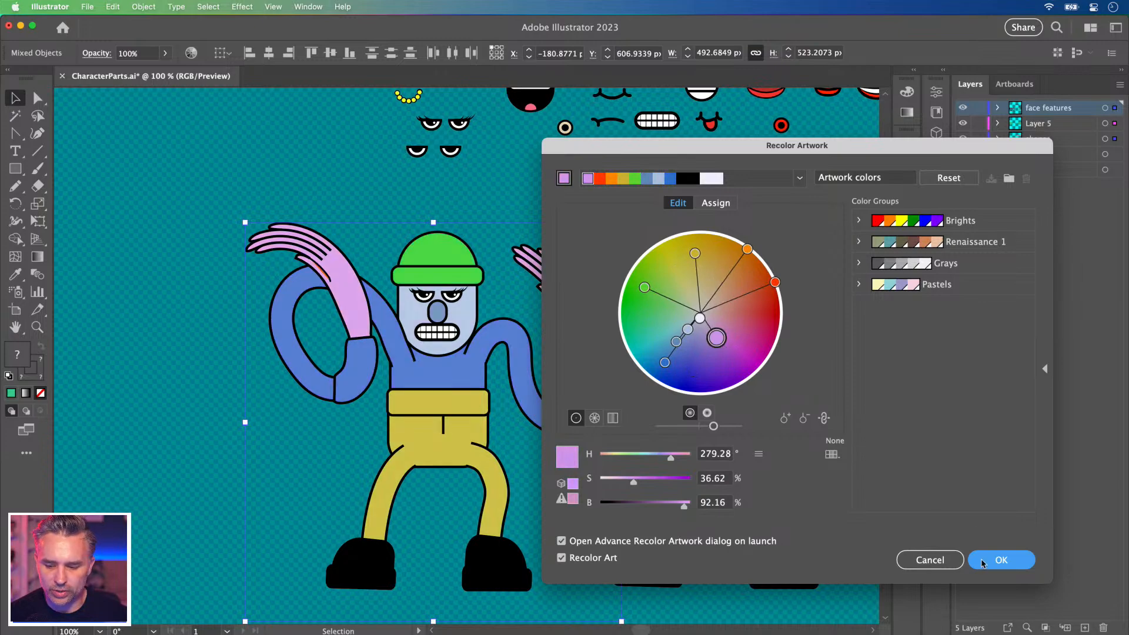
click(1001, 560)
click(185, 432)
drag(399, 389, 308, 383)
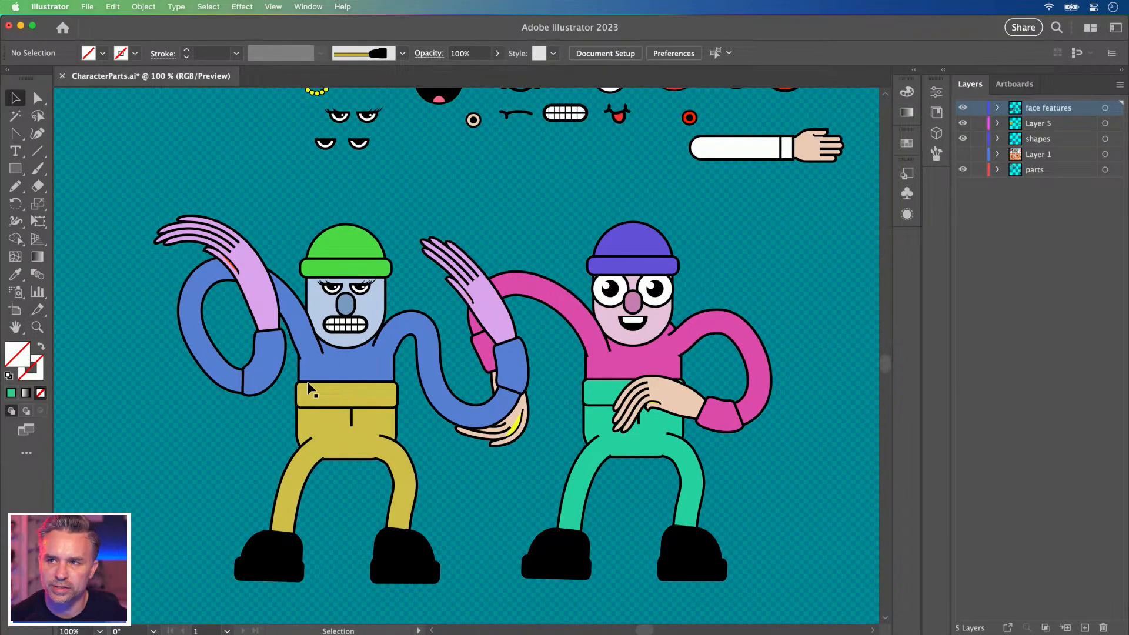
drag(499, 194, 528, 252)
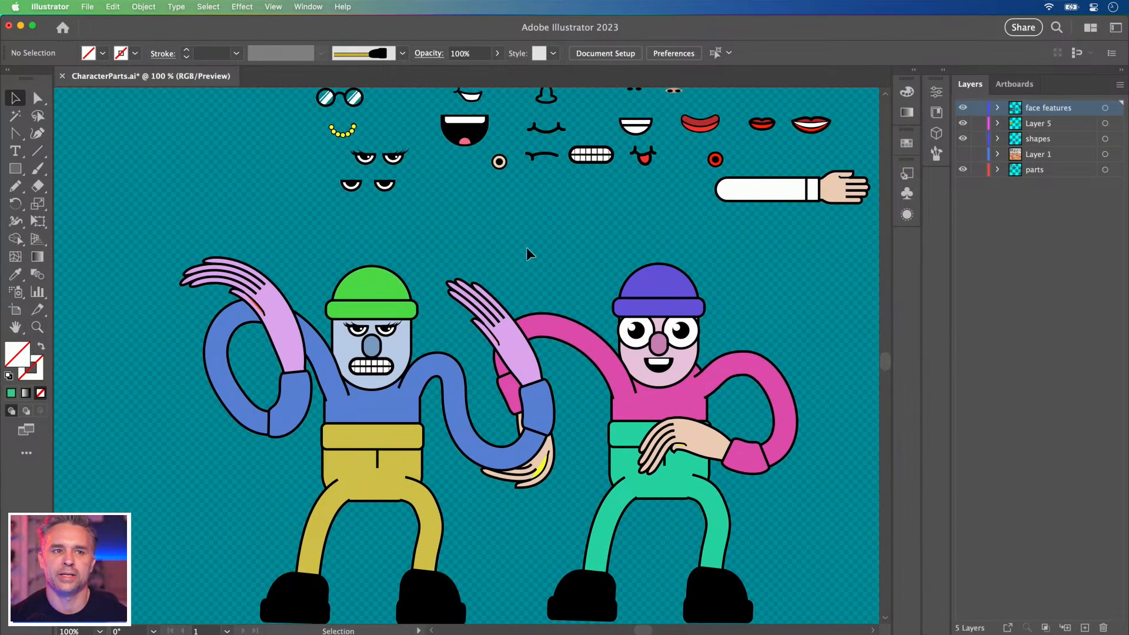
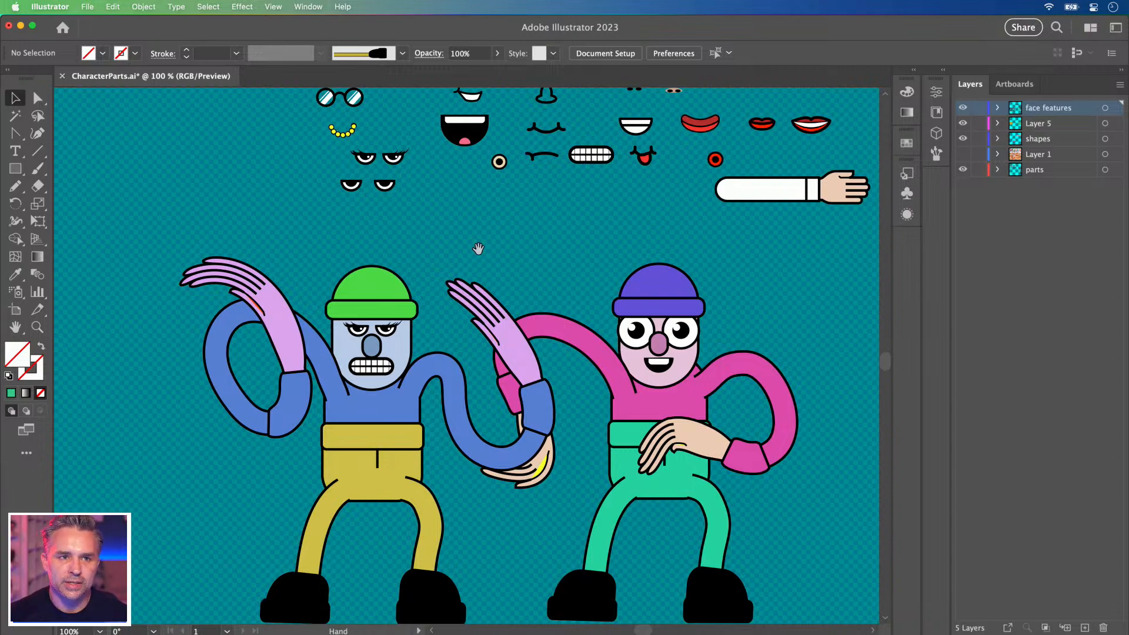
Zoom to 150% and pan to bring both dancing characters into view.
drag(346, 321, 329, 518)
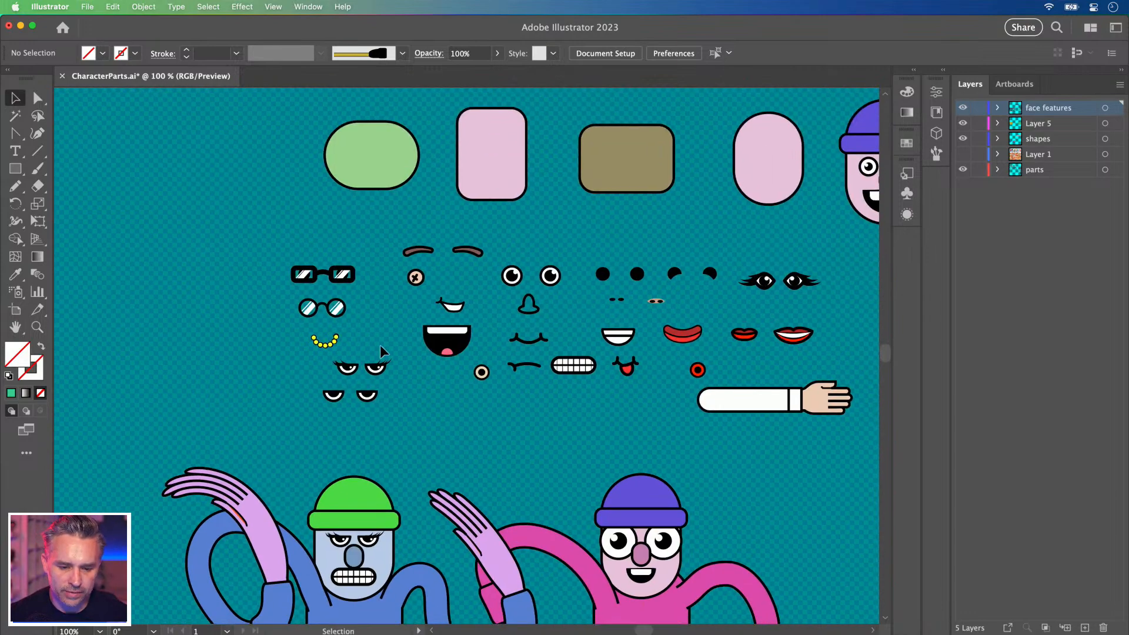
key(super+equal)
drag(515, 548, 506, 115)
drag(529, 175, 532, 175)
Switch to Full Screen Mode, hiding menus and panels, and center both dancers.
key(f)
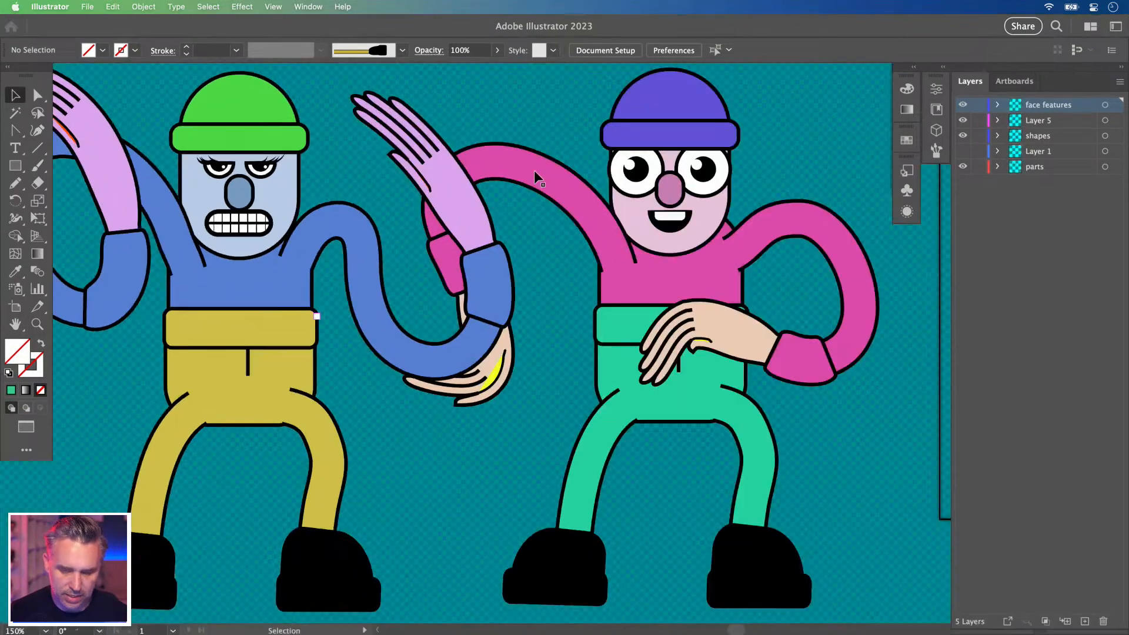
key(f)
drag(417, 296, 535, 360)
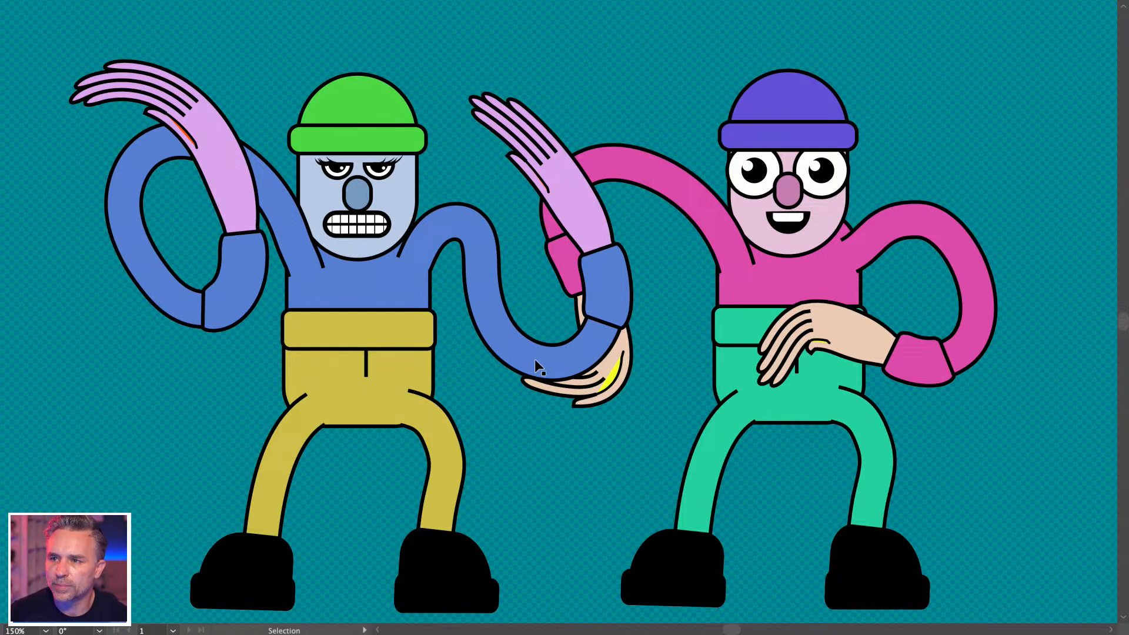
key(ctrl+y)
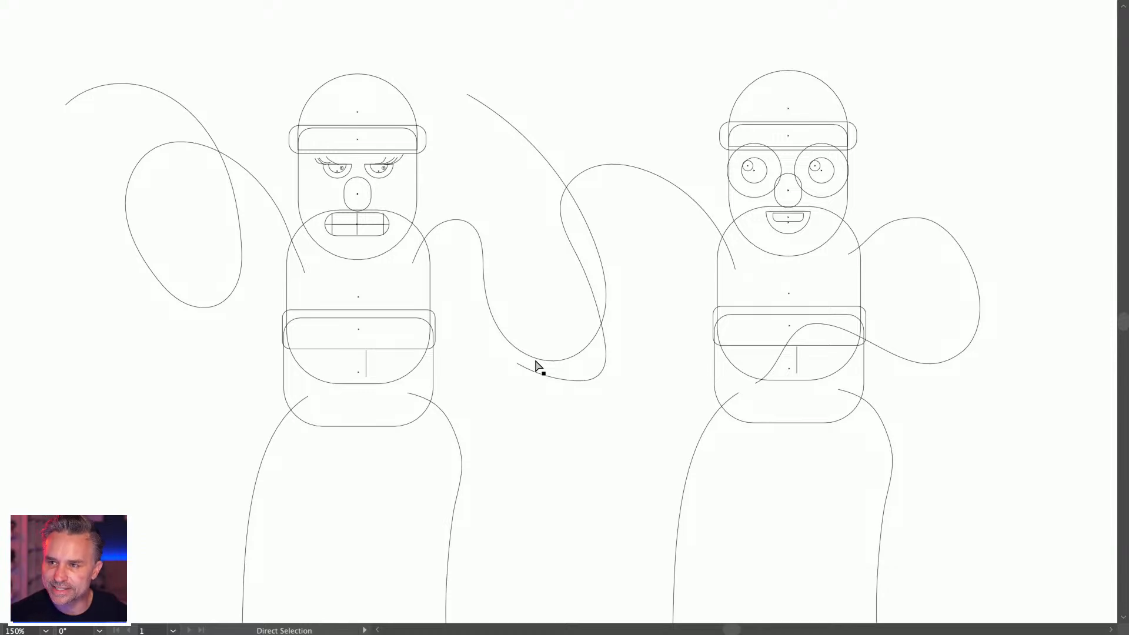
key(ctrl+y)
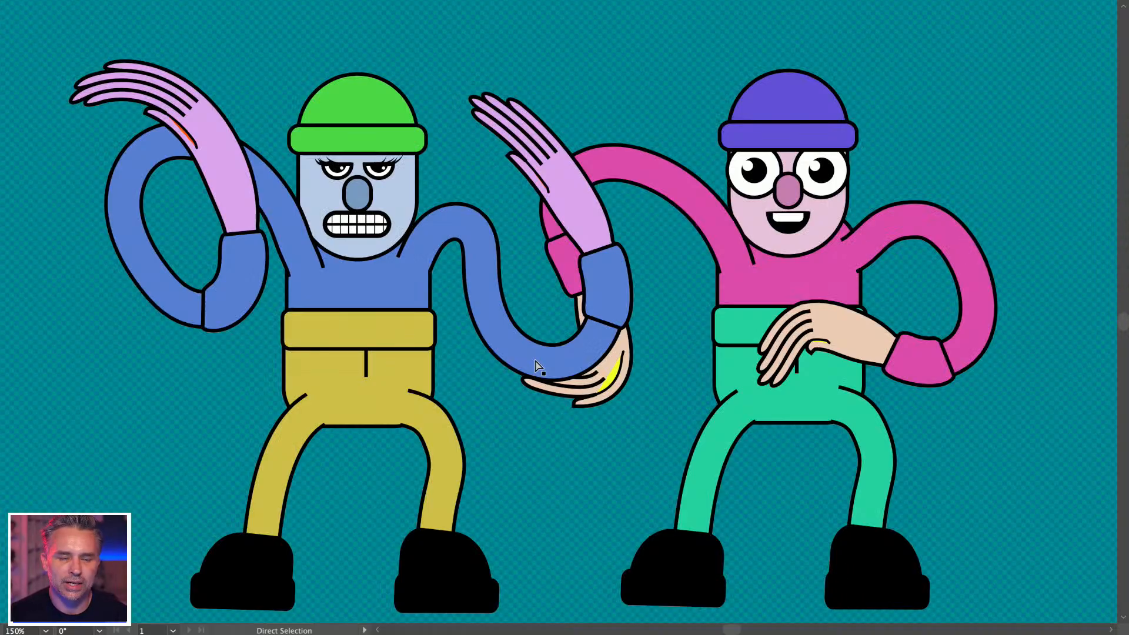
key(v)
Pencil-redraw the grumpy character's blue arm to loop around the pink dancer's arm, discarding a tangled try.
click(520, 347)
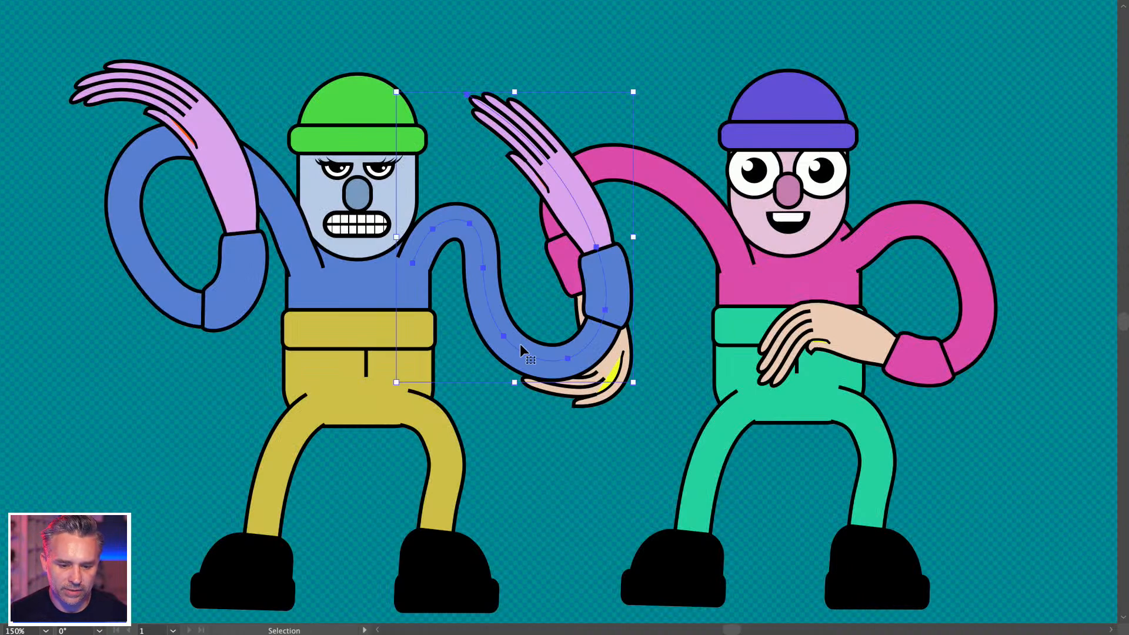
key(n)
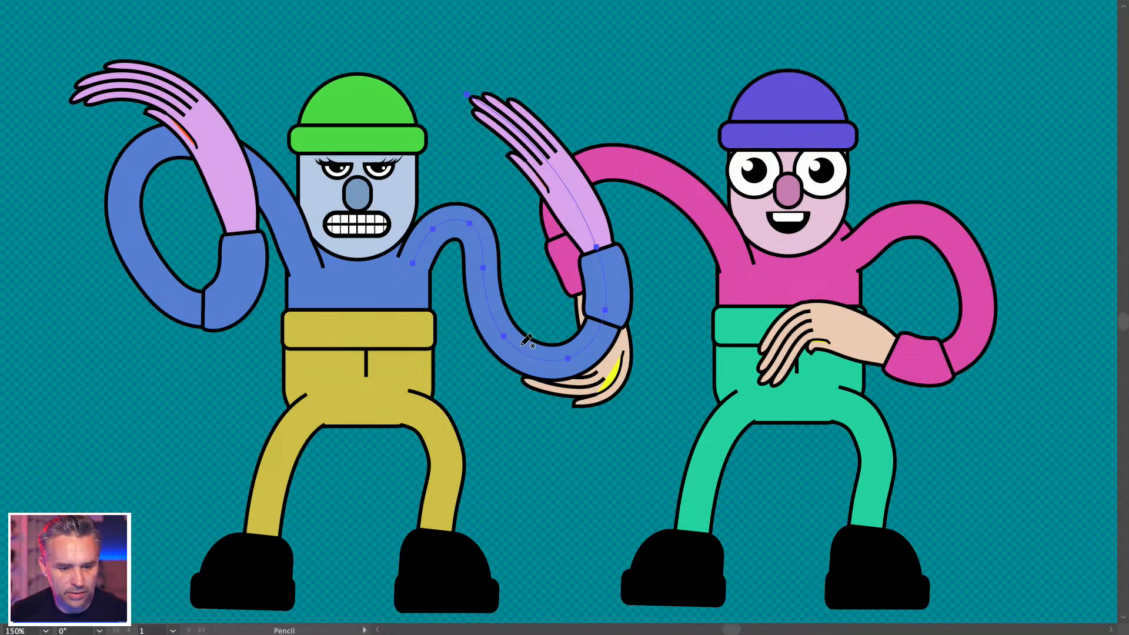
mouse_move(417, 257)
mouse_down()
mouse_move(620, 270)
mouse_move(547, 70)
mouse_up()
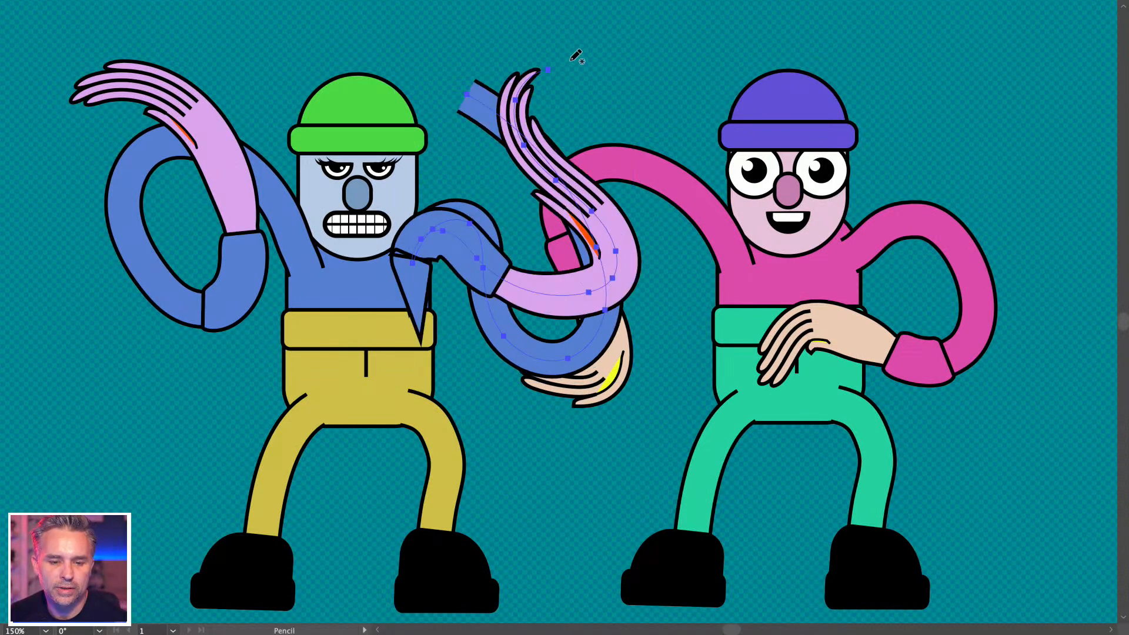
key(Delete)
mouse_move(411, 264)
mouse_down()
mouse_move(528, 257)
mouse_move(520, 77)
mouse_move(550, 50)
mouse_up()
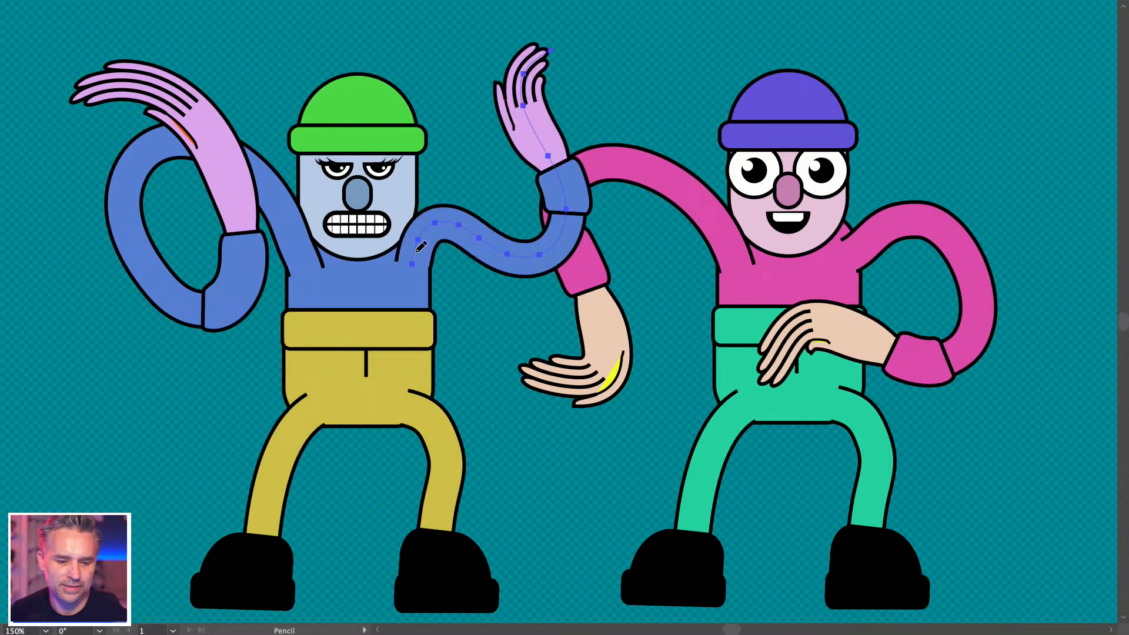
mouse_move(420, 240)
mouse_down()
mouse_move(585, 165)
mouse_move(536, 44)
mouse_up()
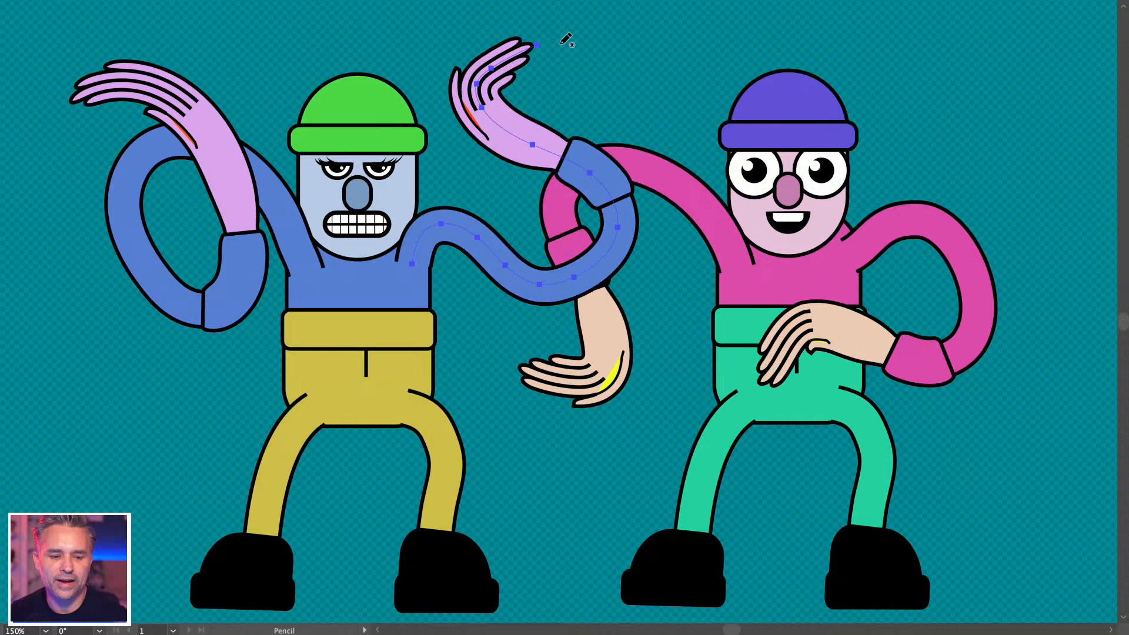